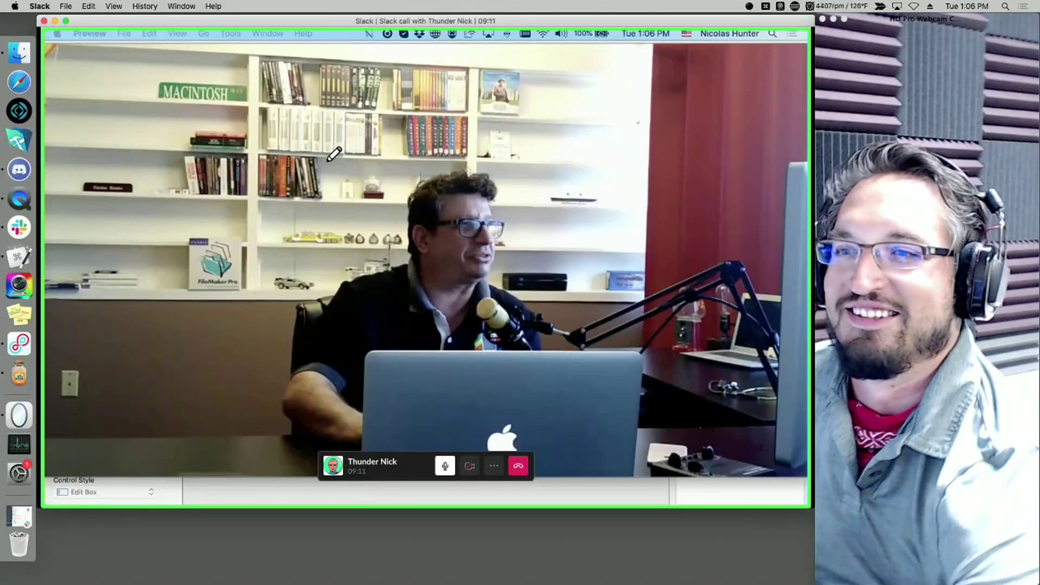
- Make the Slack call full screen and move the call control bar to the bottom-left corner
left_click(66, 21)
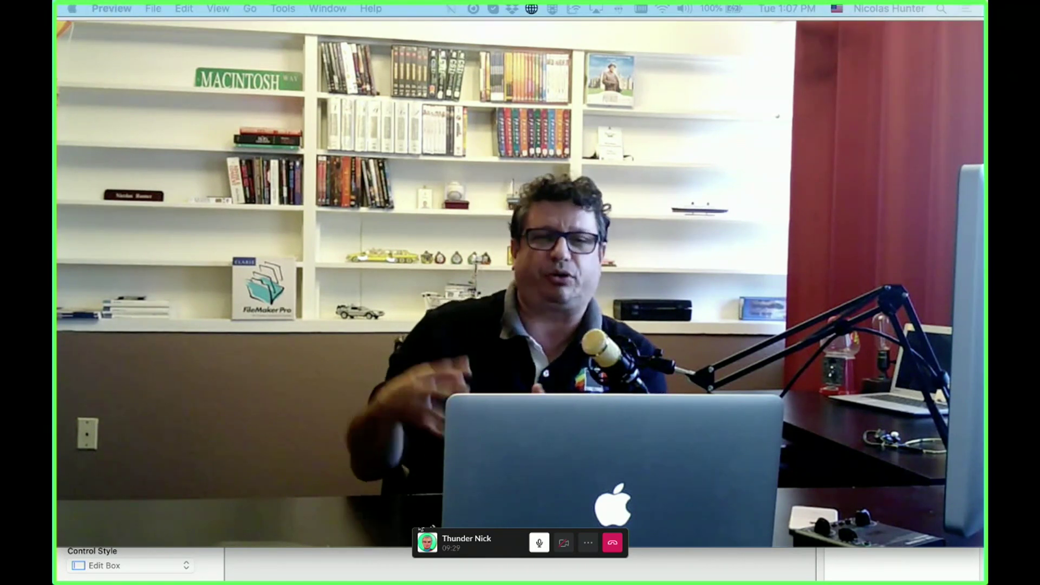
left_click_drag(460, 550, 49, 525)
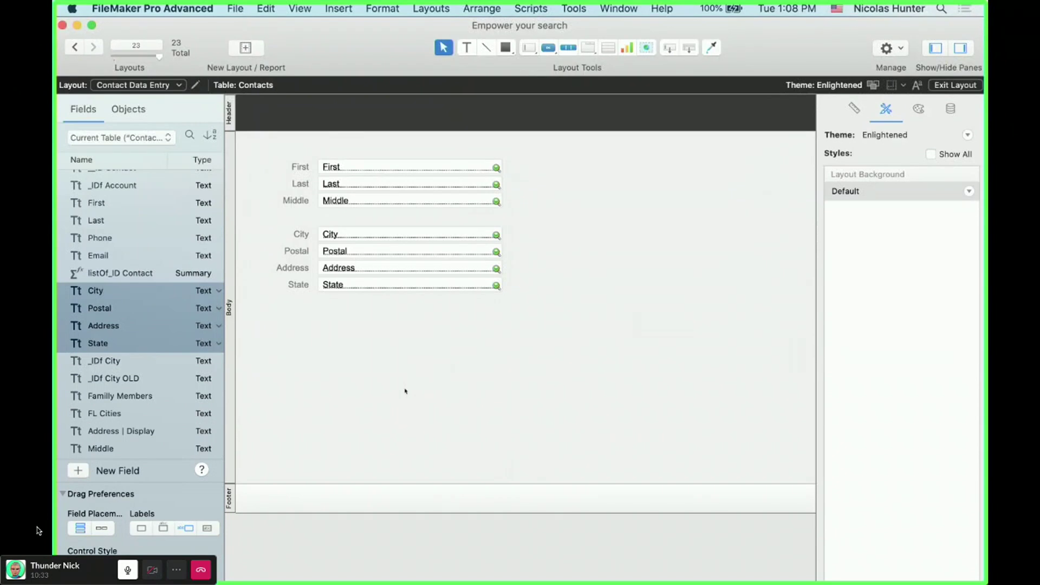
- Switch to the EB5D (app.eb5deals.com) window from the Window menu
scroll(405, 391, "down", 3)
scroll(141, 314, "up", 1)
scroll(141, 315, "down", 1)
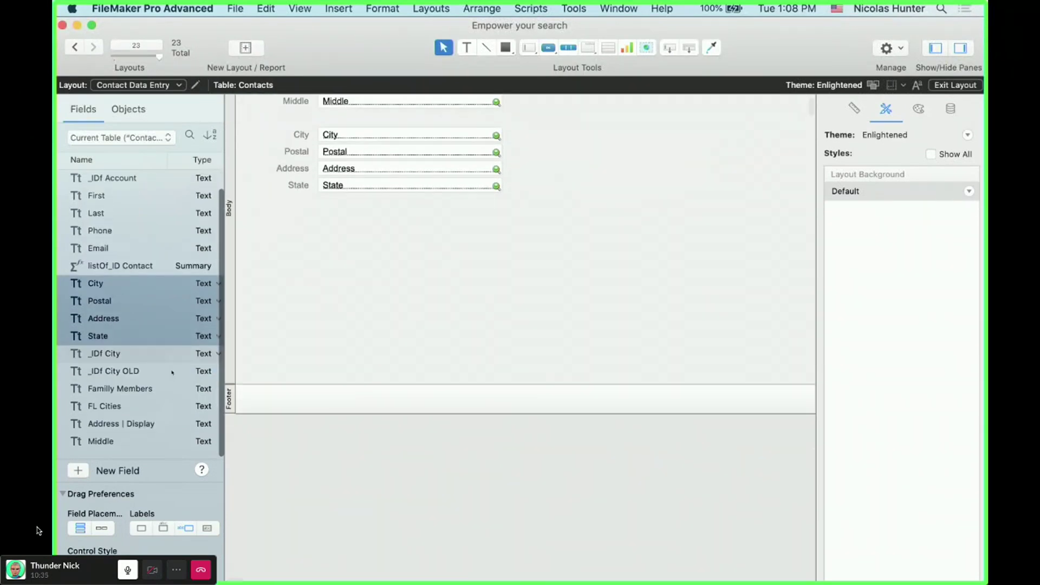
scroll(458, 233, "up", 2)
scroll(457, 233, "up", 1)
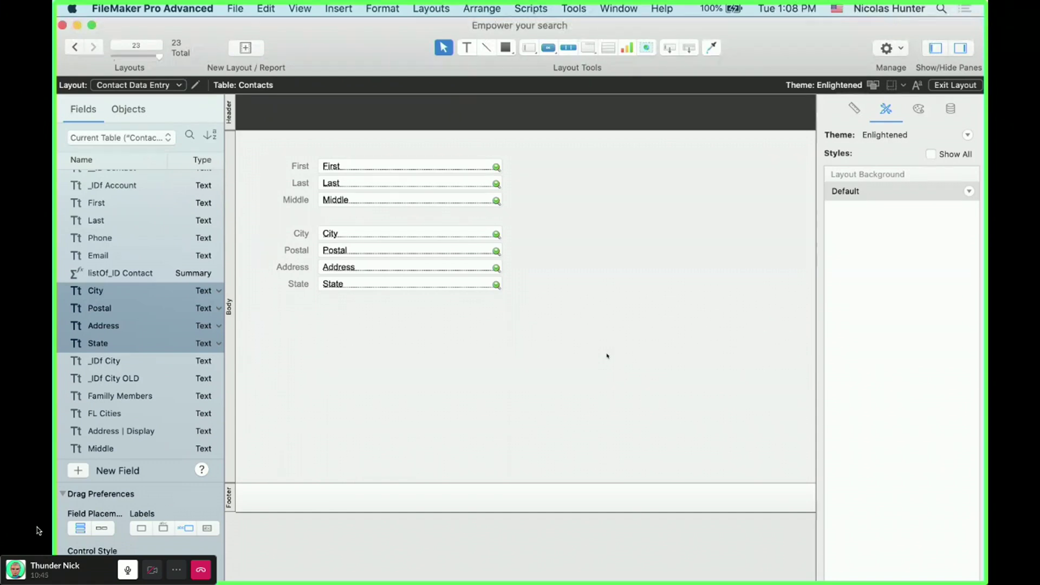
left_click(637, 5)
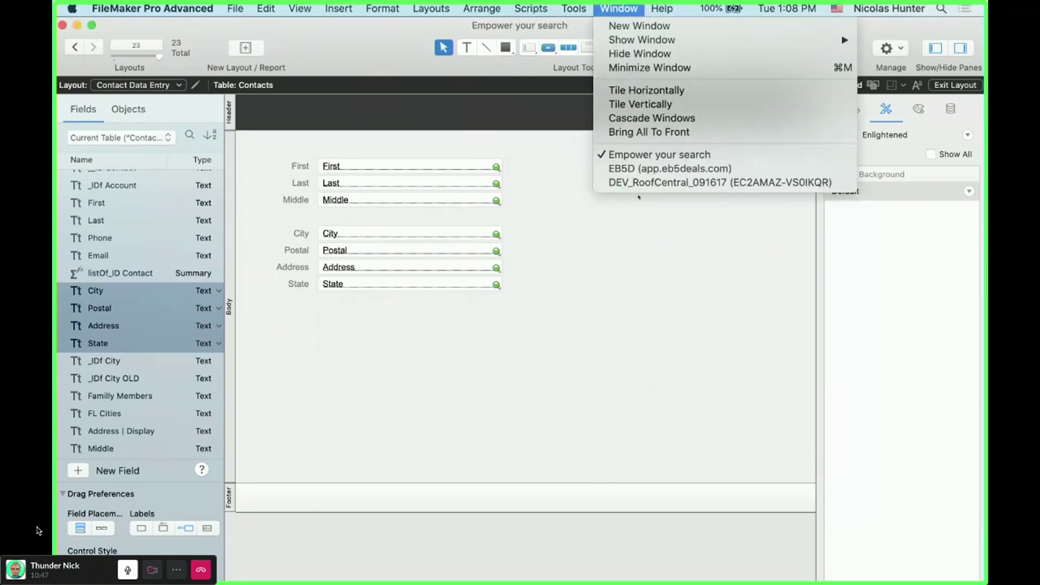
left_click(641, 170)
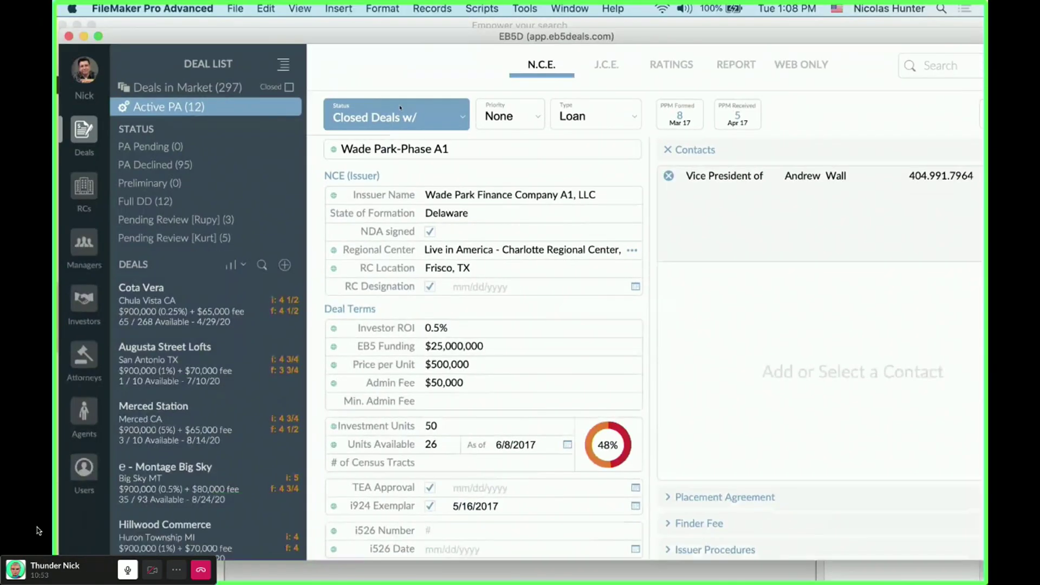
- Show the Wade Park-Phase A1 Report page, maximize the EB5D window, then move it aside
left_click(737, 65)
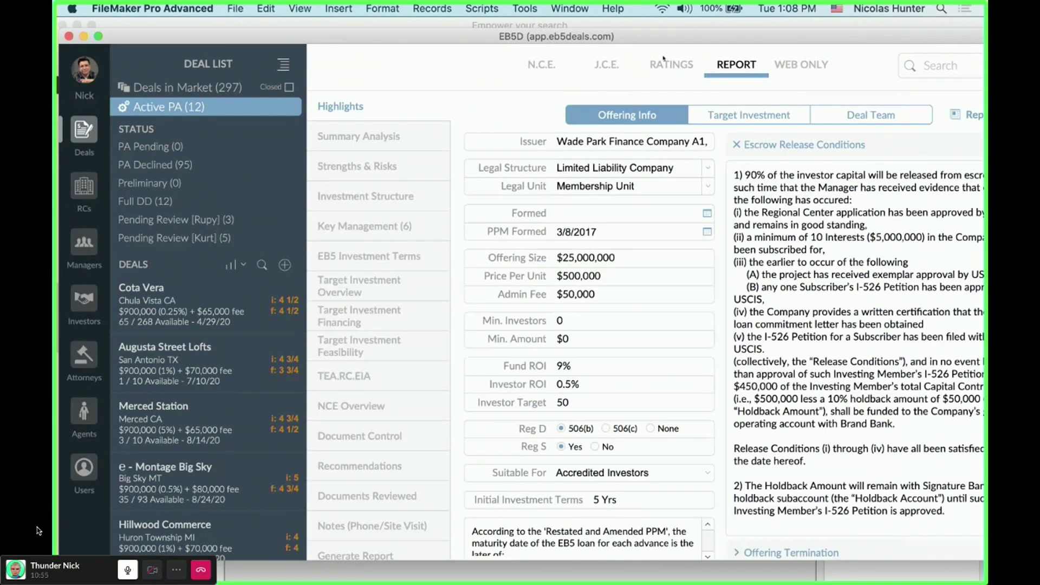
double_click(605, 37)
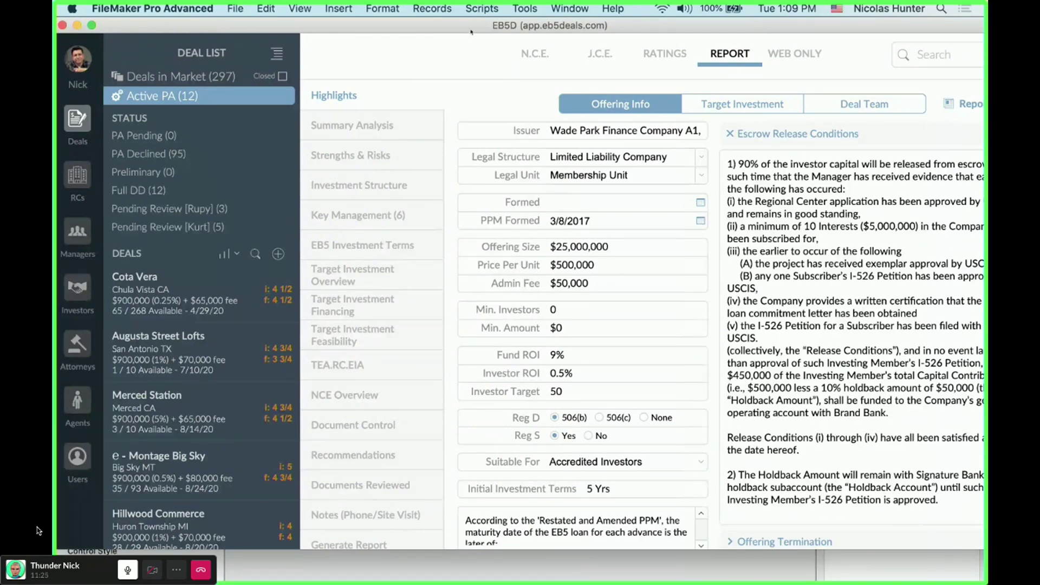
left_click_drag(484, 27, 493, 33)
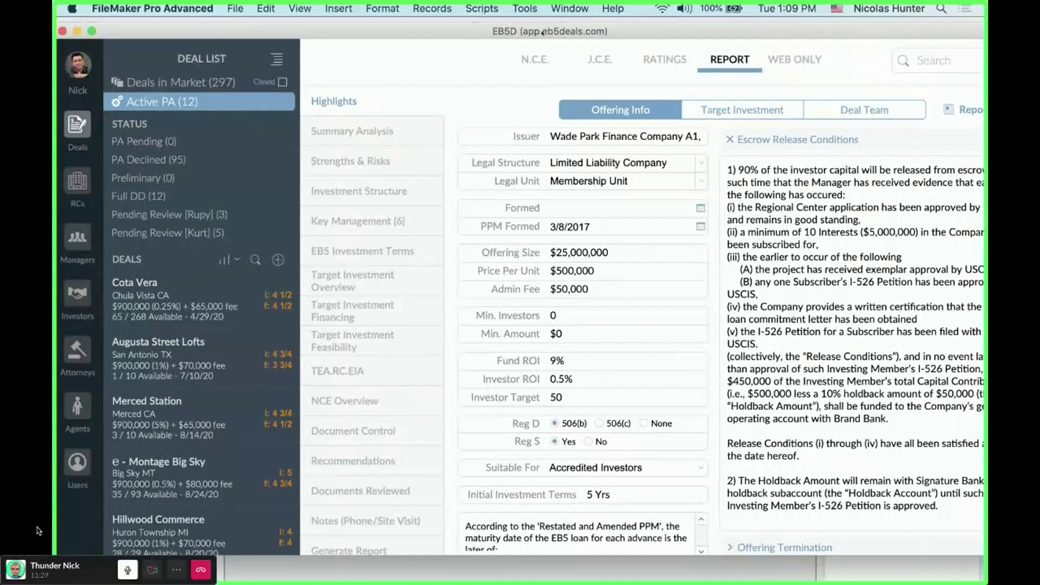
left_click_drag(543, 33, 470, 184)
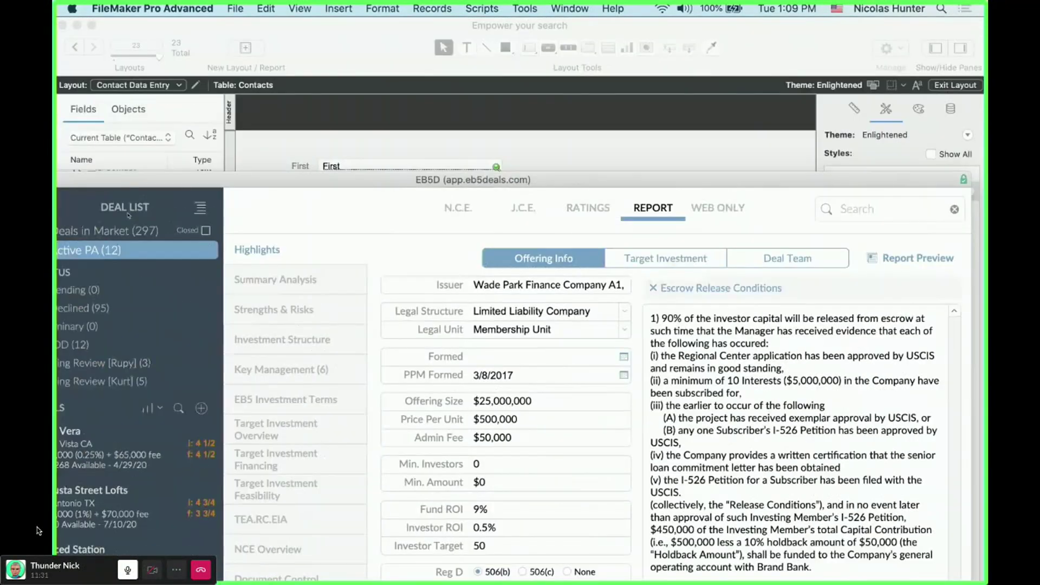
left_click(482, 147)
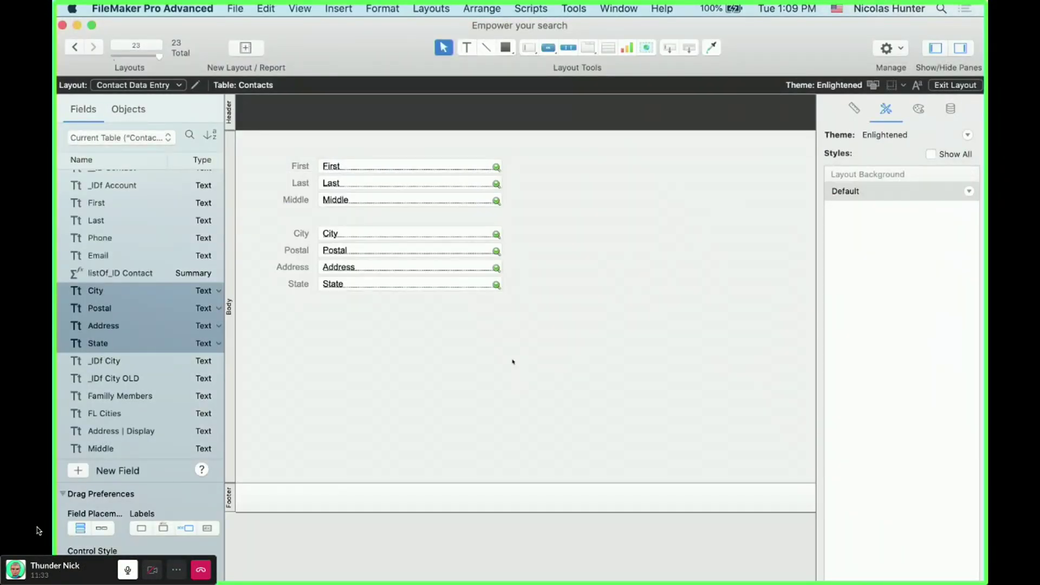
- Move the Middle field and its label above Last
left_click_drag(516, 345, 274, 225)
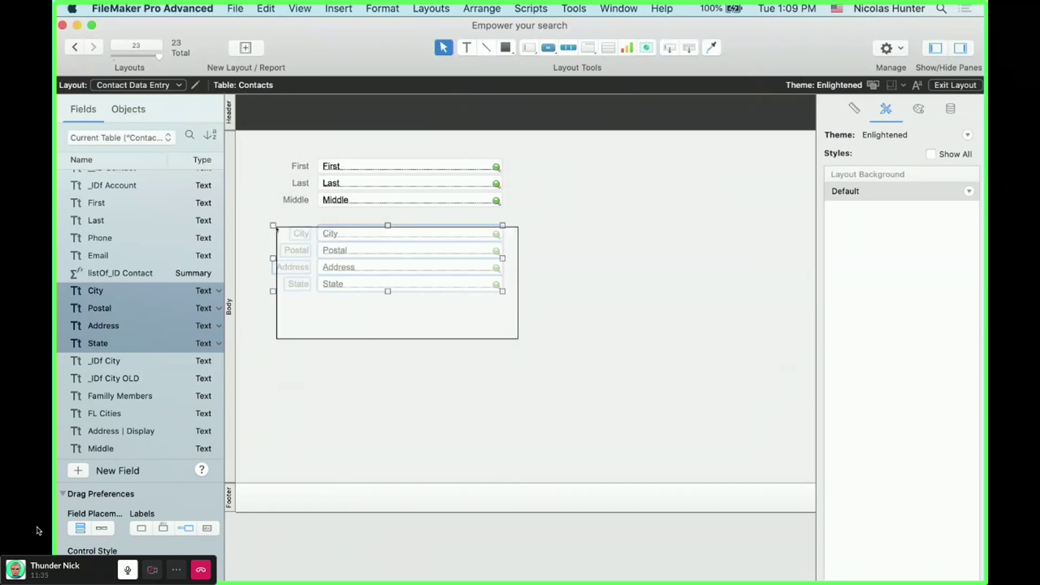
left_click_drag(577, 222, 304, 152)
left_click(398, 233)
left_click(397, 202)
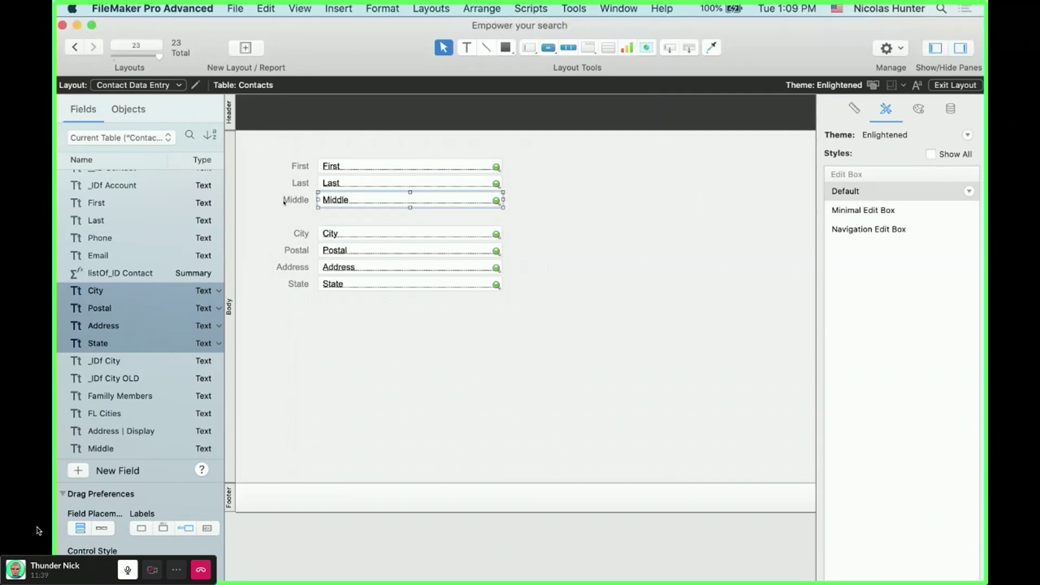
left_click(296, 200, "shift")
left_click_drag(379, 201, 303, 183)
left_click(351, 187)
left_click(303, 185, "shift")
left_click(567, 260)
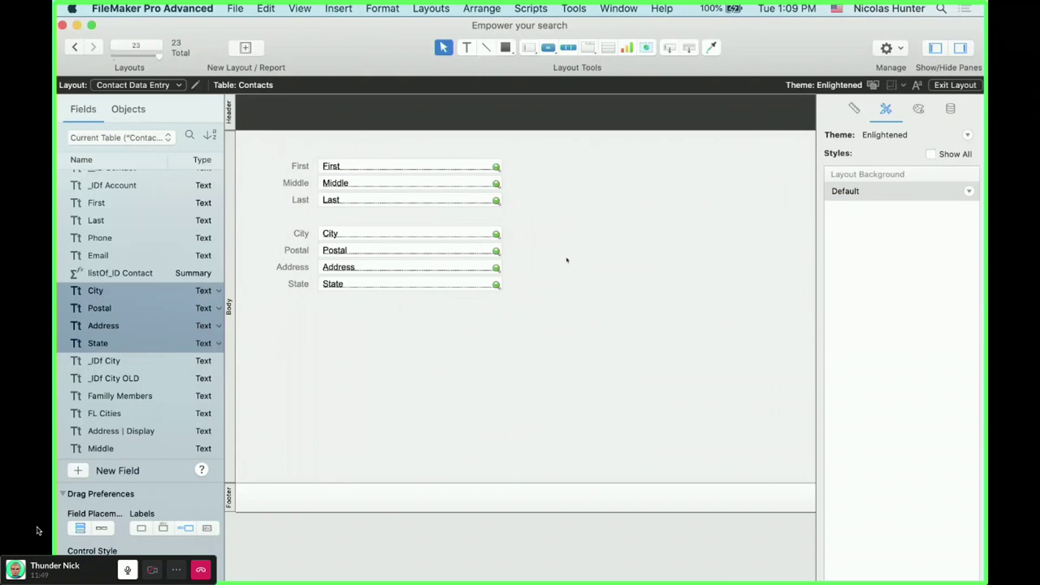
- Move the Address field and its label above City
left_click_drag(512, 305, 241, 214)
left_click(334, 218)
scroll(334, 218, "up", 1)
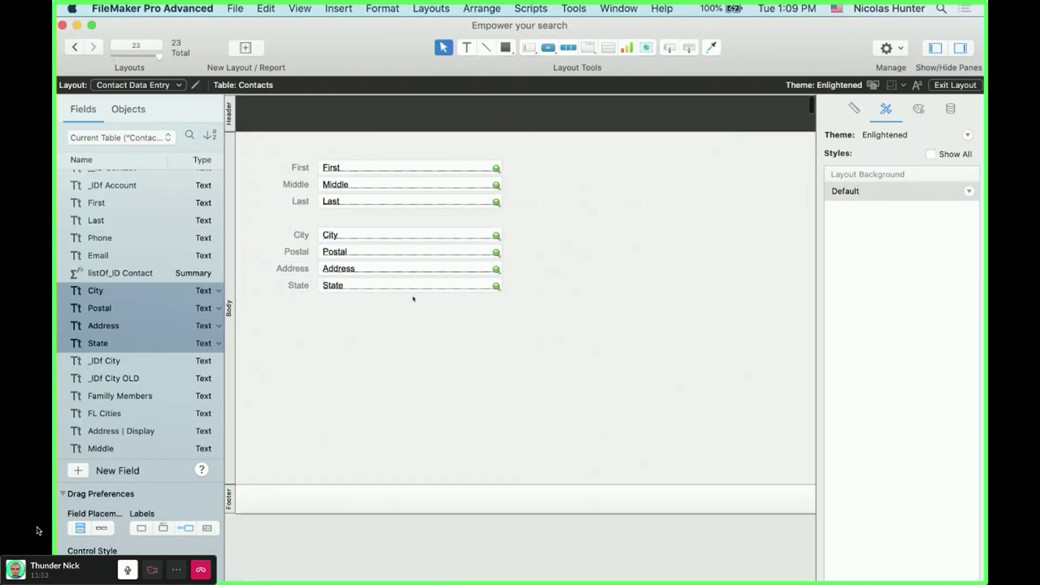
left_click(383, 271)
left_click_drag(383, 273, 383, 223)
left_click(550, 318)
- Place State above Postal beneath City, then shift the address block below the name fields
left_click_drag(547, 318, 272, 273)
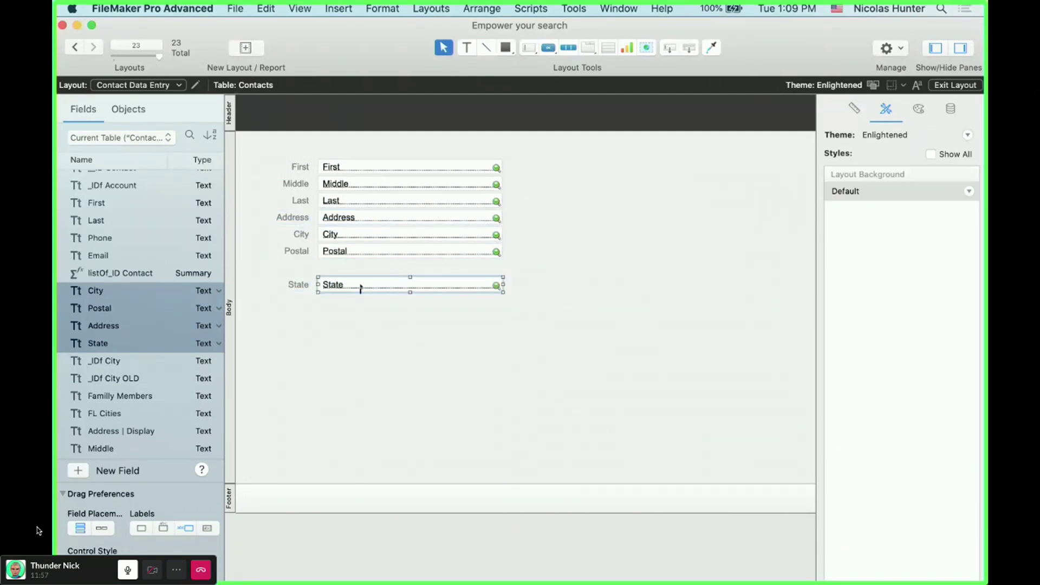
left_click(340, 259)
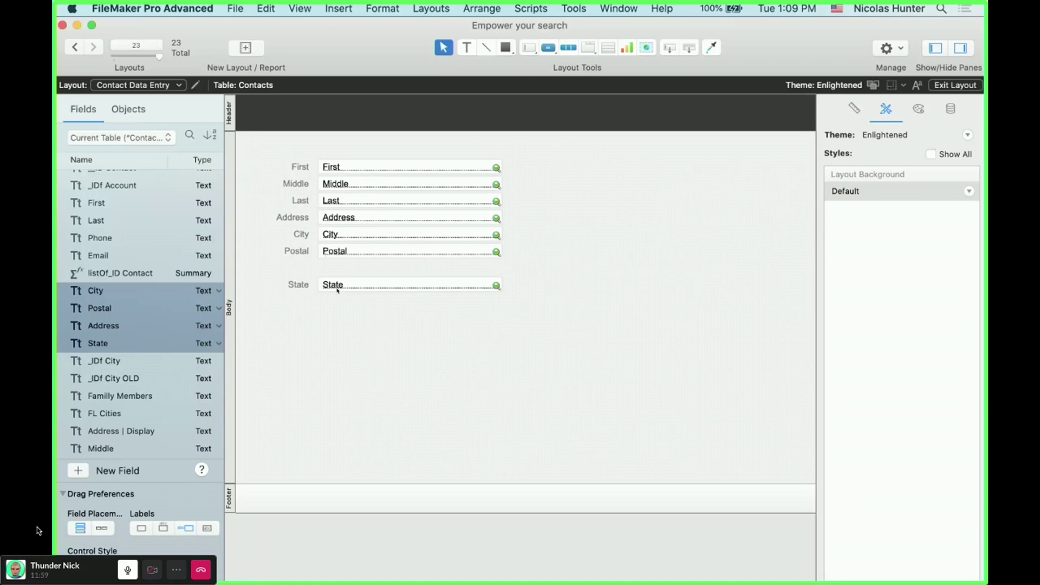
left_click(336, 285)
left_click(337, 252)
mouse_move(337, 252)
left_mouse_down()
mouse_move(337, 303)
mouse_move(343, 252)
left_mouse_up()
left_click(336, 284, "shift")
left_click_drag(576, 299, 291, 220)
left_click_drag(487, 235, 488, 261)
left_click(657, 235)
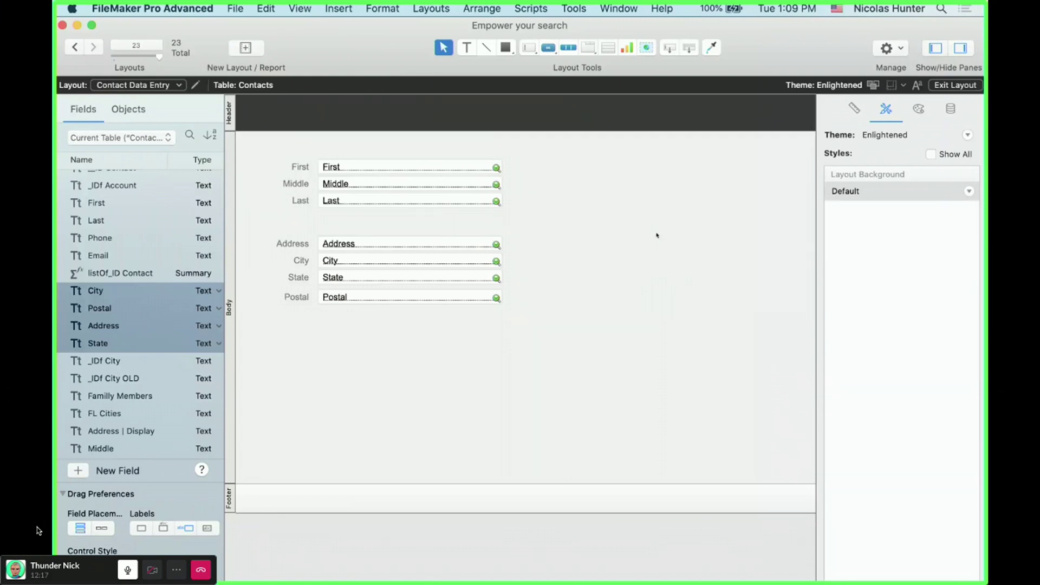
left_click_drag(344, 149, 509, 224)
- Move the Address, City, State and Postal group about 104 px lower
left_click_drag(507, 224, 273, 154)
left_click_drag(566, 339, 272, 225)
left_click(290, 223)
left_click_drag(569, 335, 255, 216)
left_click_drag(542, 220, 288, 150)
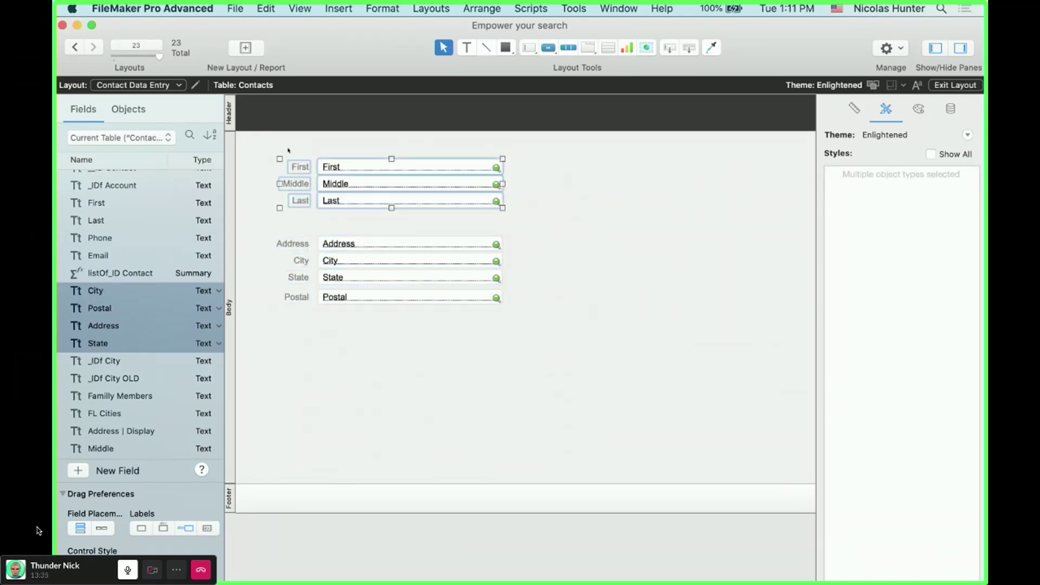
left_click(400, 216)
mouse_move(512, 317)
left_mouse_down()
mouse_move(320, 287)
mouse_move(303, 238)
mouse_move(353, 264)
mouse_move(353, 301)
left_mouse_up()
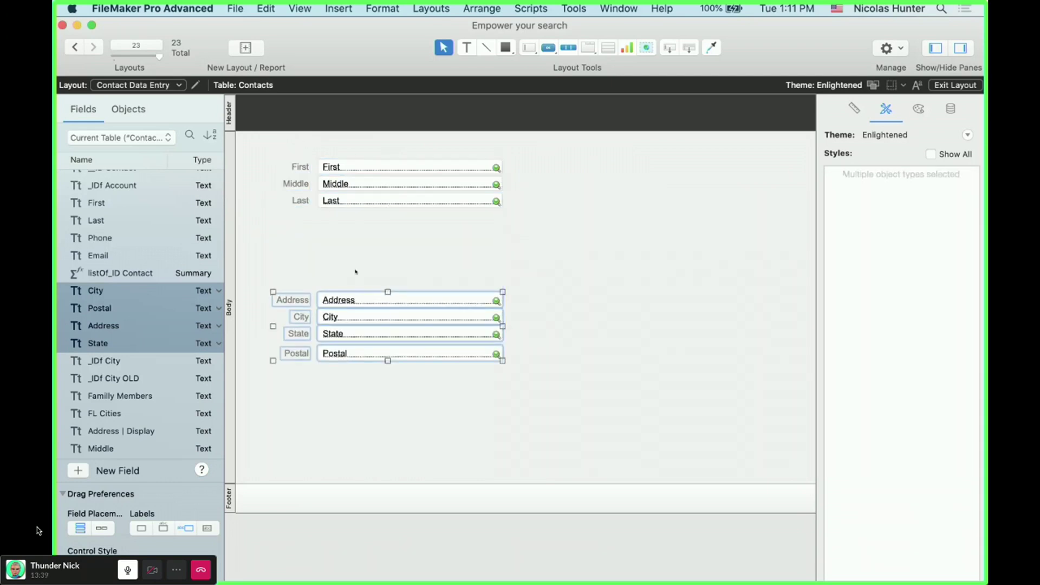
left_click(439, 213)
- Nudge the name fields up slightly and draw a popover button below the Last field
mouse_move(469, 213)
left_mouse_down()
mouse_move(311, 153)
mouse_move(276, 151)
left_mouse_up()
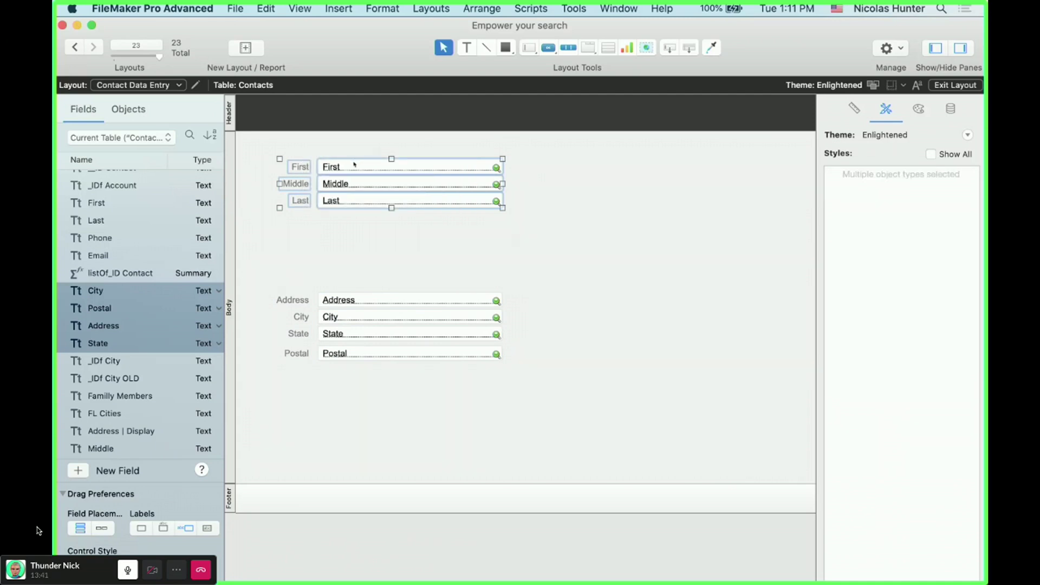
left_click_drag(355, 163, 355, 157)
left_click(380, 235)
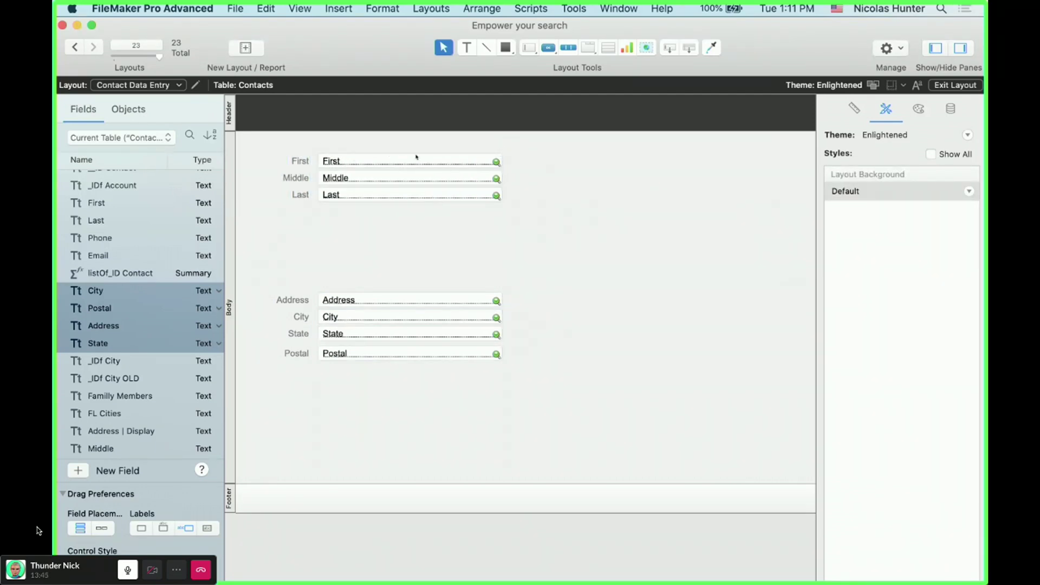
left_click_drag(539, 52, 585, 89)
left_click_drag(320, 217, 506, 238)
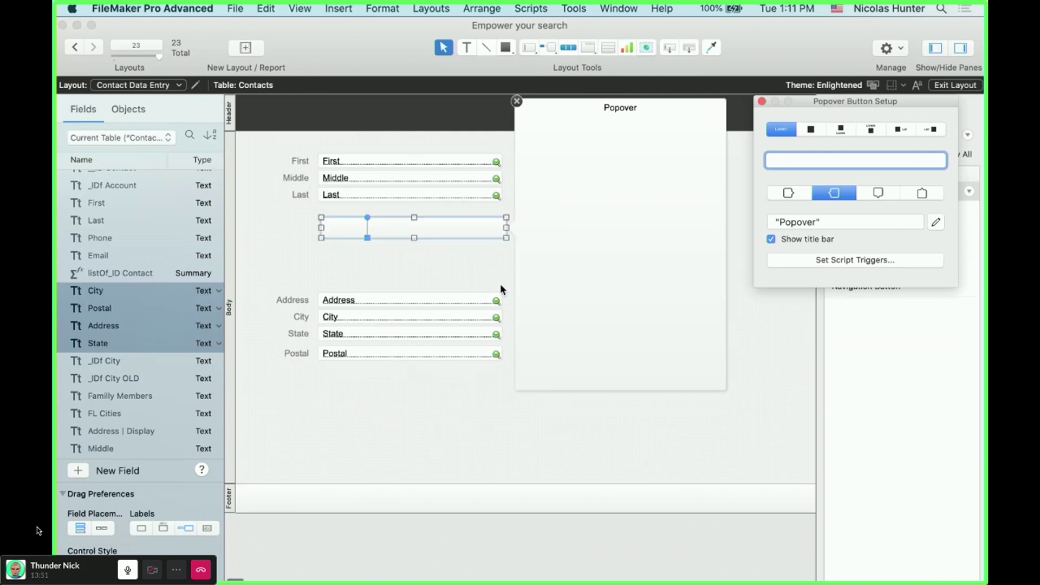
- Title the popover button 'Contact Name' and close its setup
double_click(807, 224)
key("BackSpace")
key("BackSpace")
key("Delete")
type("\"Contact Nam")
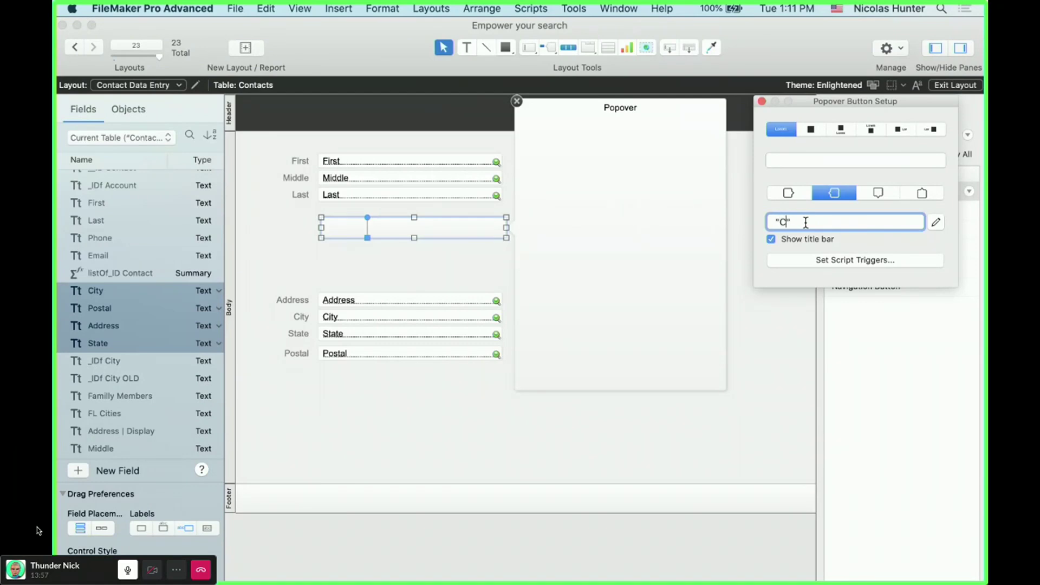
type("e")
key("Return")
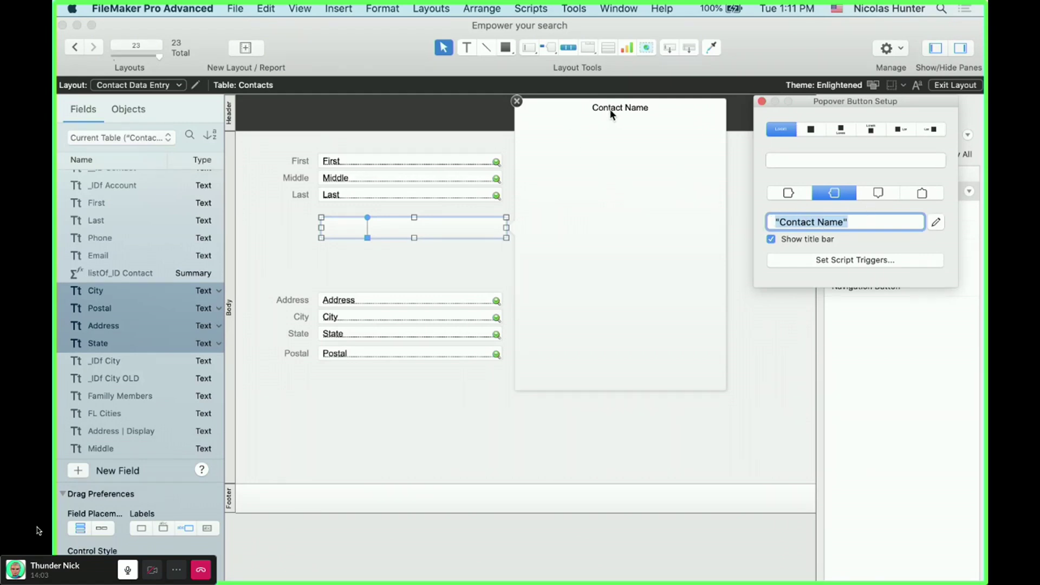
left_click(616, 284)
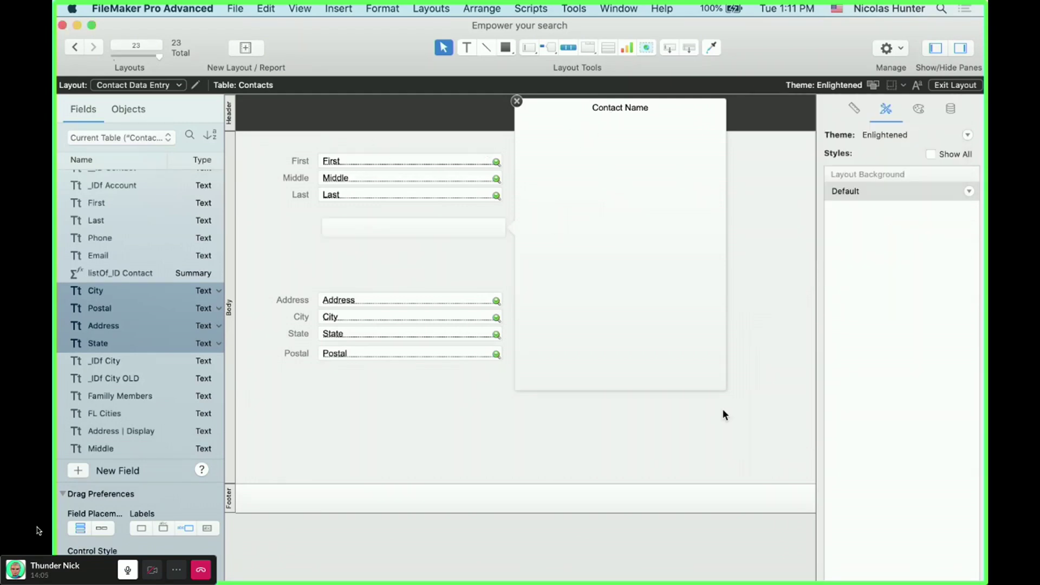
- Move the First, Middle and Last fields into the Contact Name popover and widen them
left_click_drag(465, 216, 413, 178)
left_click_drag(282, 136, 645, 181)
left_click(667, 195)
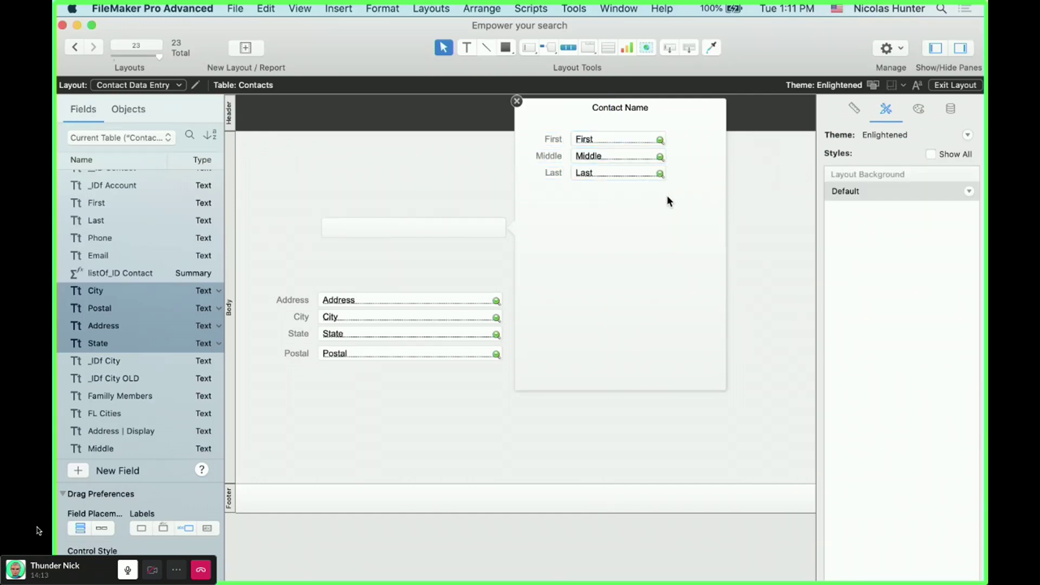
left_click(650, 173)
left_click(649, 156, "shift")
left_click(653, 139, "shift")
left_click_drag(666, 156, 705, 156)
- Shrink the popover's height to fit the three name fields
left_click(627, 381)
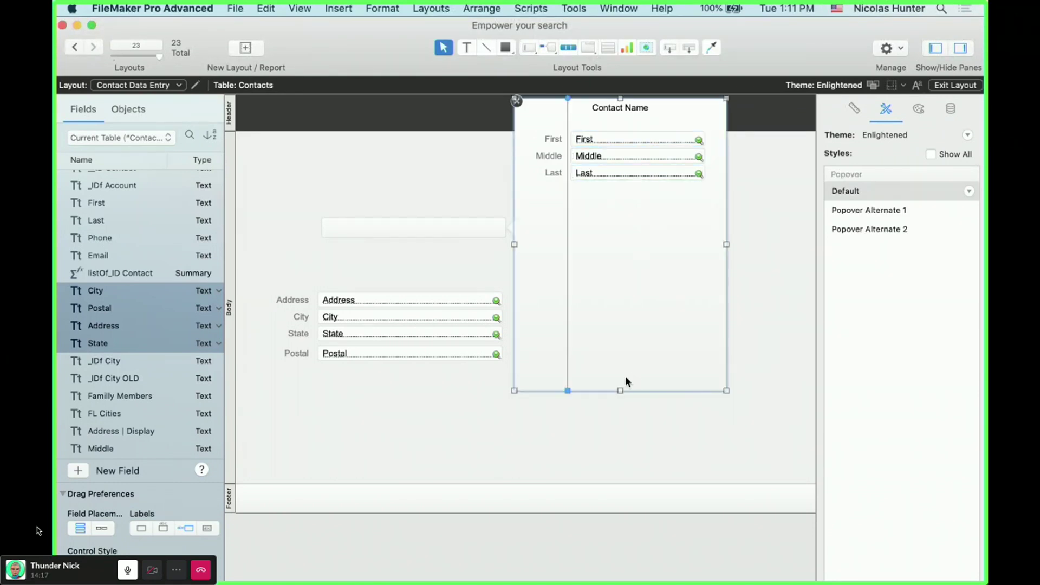
left_click(611, 401)
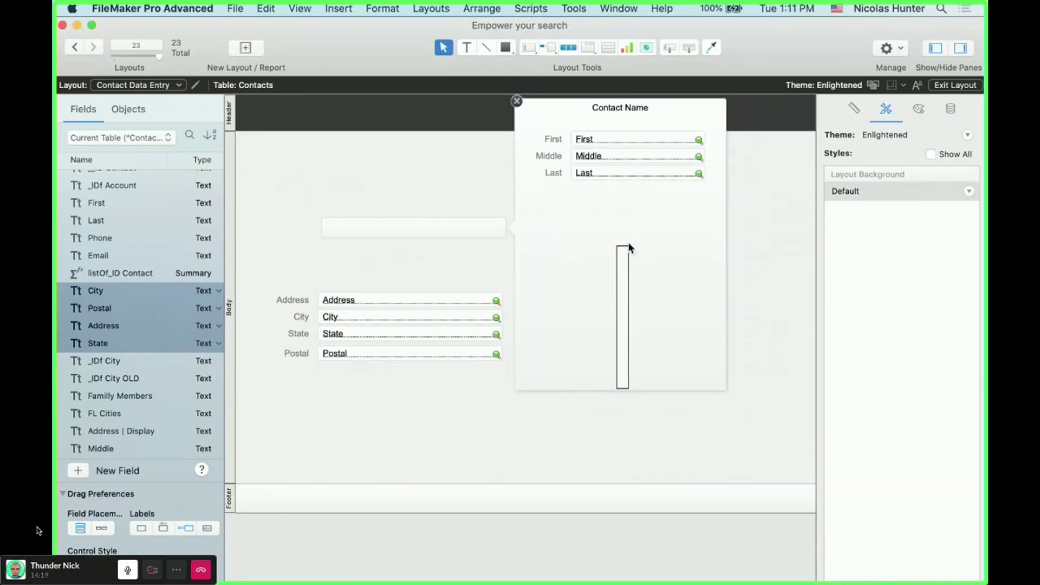
left_click(618, 390)
left_click_drag(618, 391, 629, 201)
left_click(635, 308)
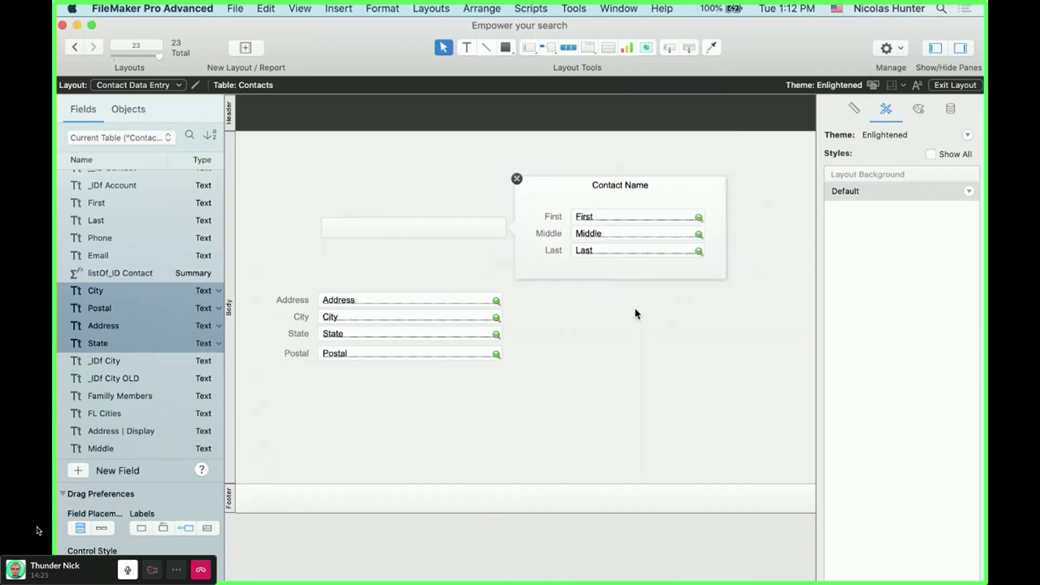
- Move the popover button and its popover up about 60 px, then enter Browse mode
scroll(634, 308, "right", 2)
left_click(622, 217)
left_click(618, 233)
left_click(612, 249)
scroll(611, 244, "left", 2)
left_click(443, 219)
left_click(424, 233)
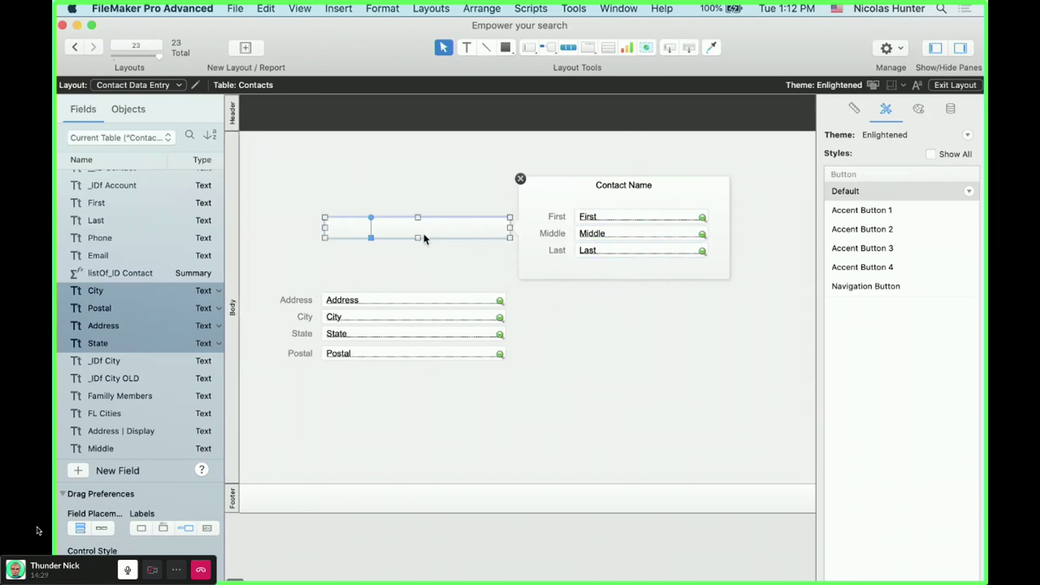
left_click(420, 242)
left_click(428, 233)
left_click_drag(428, 218, 421, 167)
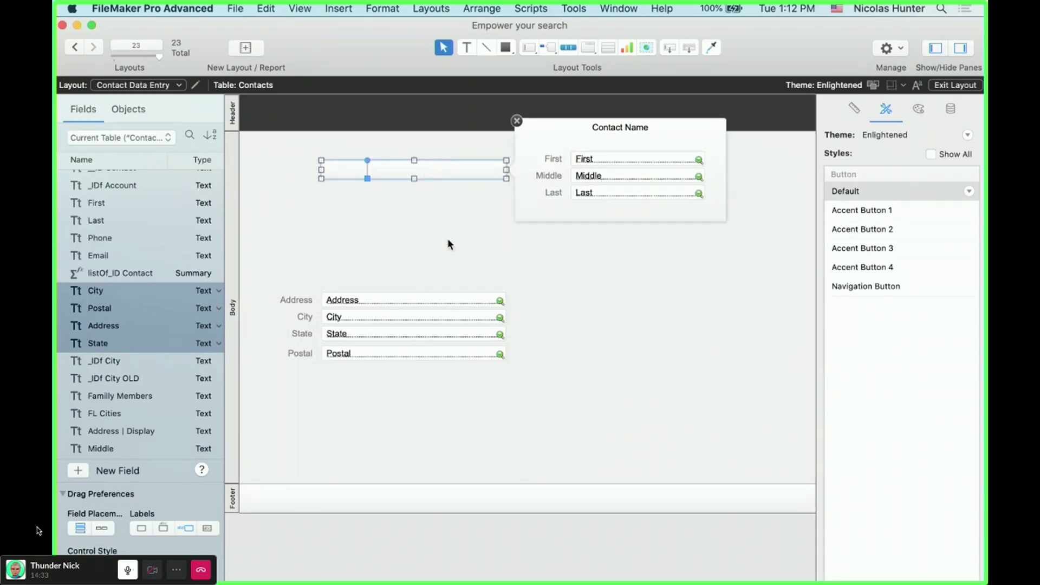
left_click(448, 239)
key("super+b")
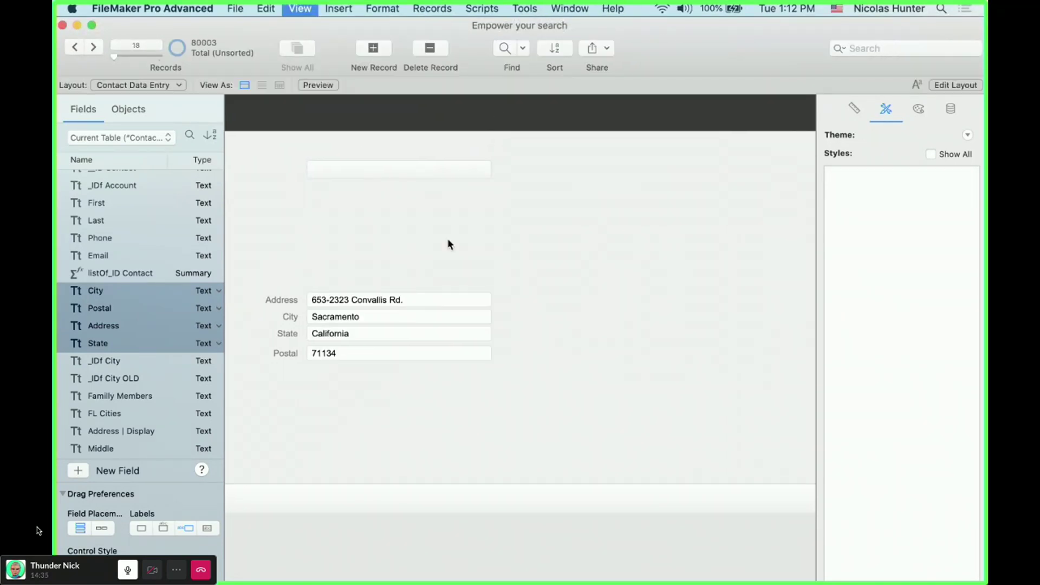
- Open and close the Contact Name popover to check the names, then return to Layout mode
left_click(412, 169)
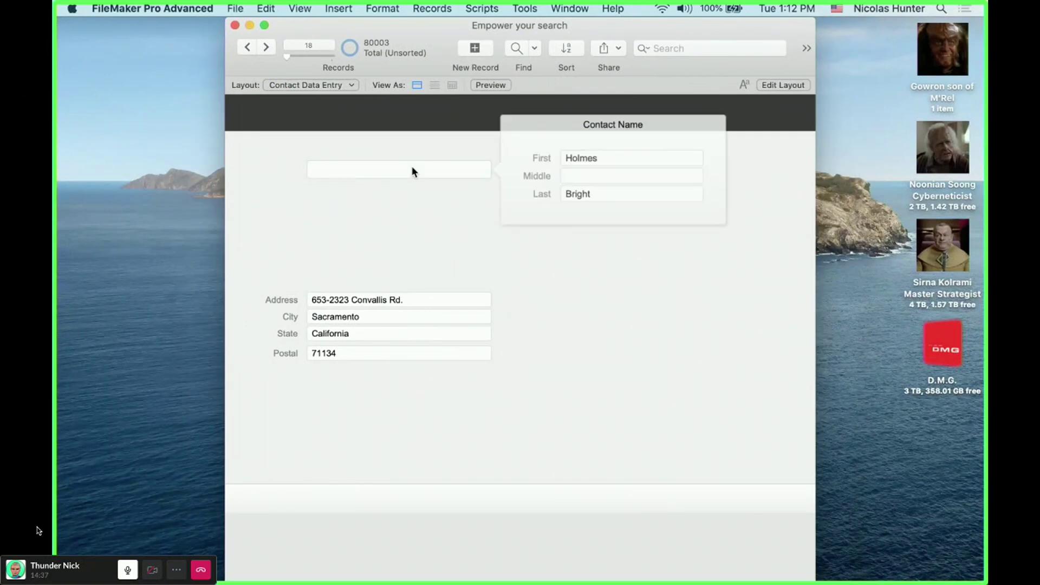
left_click(376, 221)
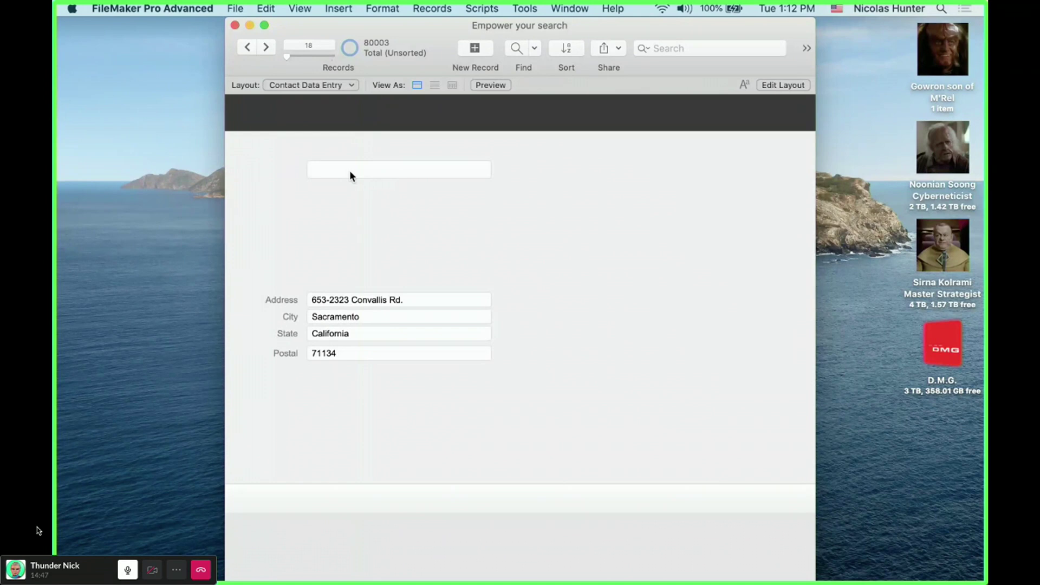
key("super+l")
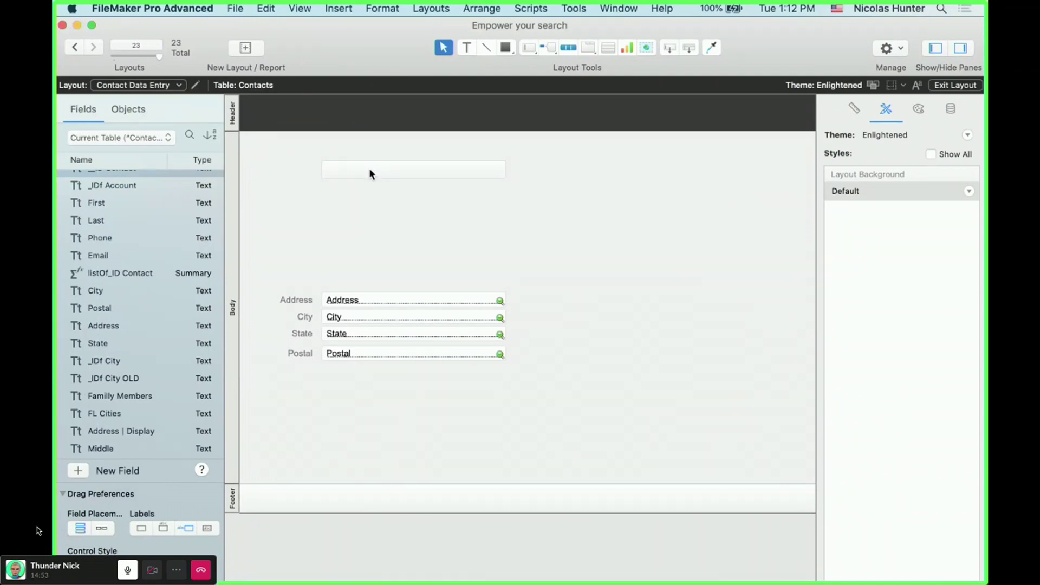
- Create a 'Full Name' text field in Manage Database and open its auto-enter calculation
key("super+shift+d")
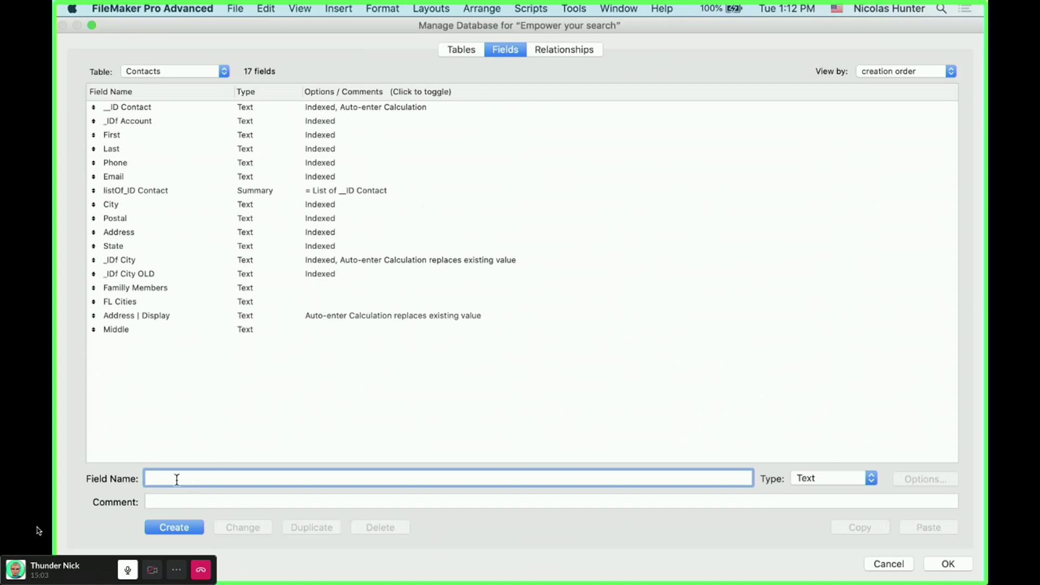
type("Full Name")
left_click(190, 529)
double_click(161, 350)
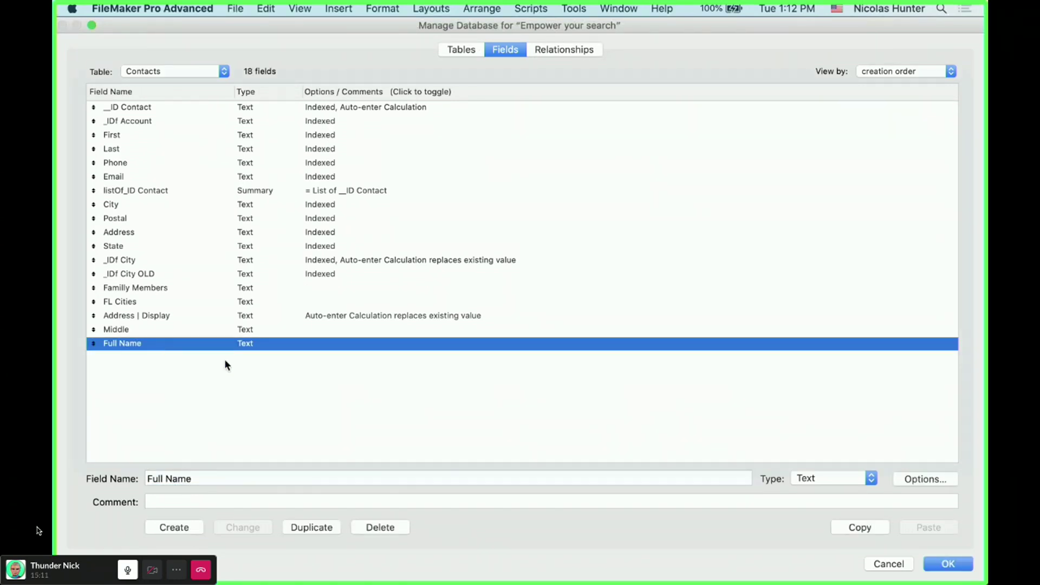
left_click(348, 360)
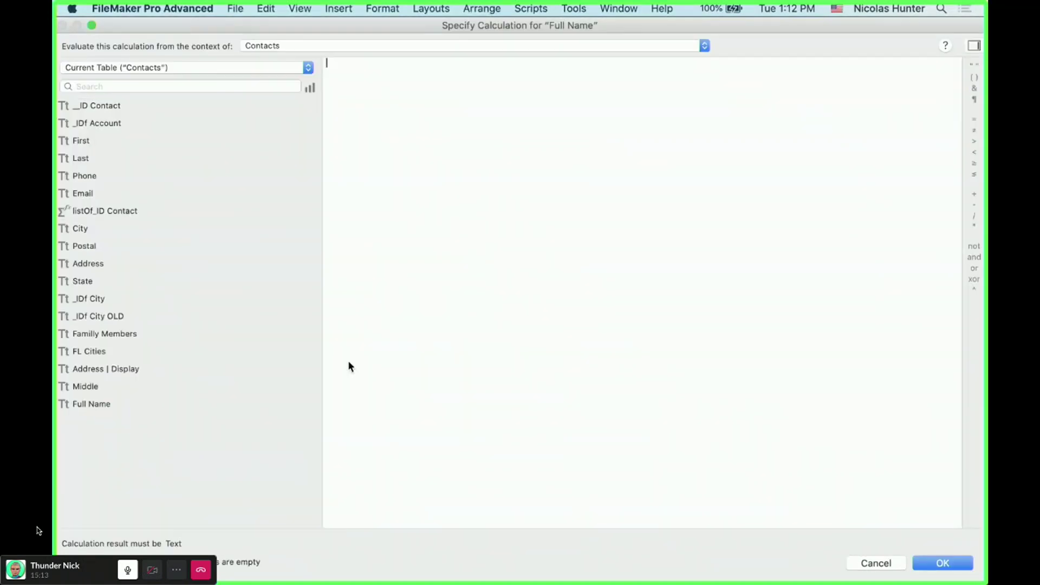
- Build the formula List ( First ; Middle ; Last ) in Specify Calculation
type("list")
key("Return")
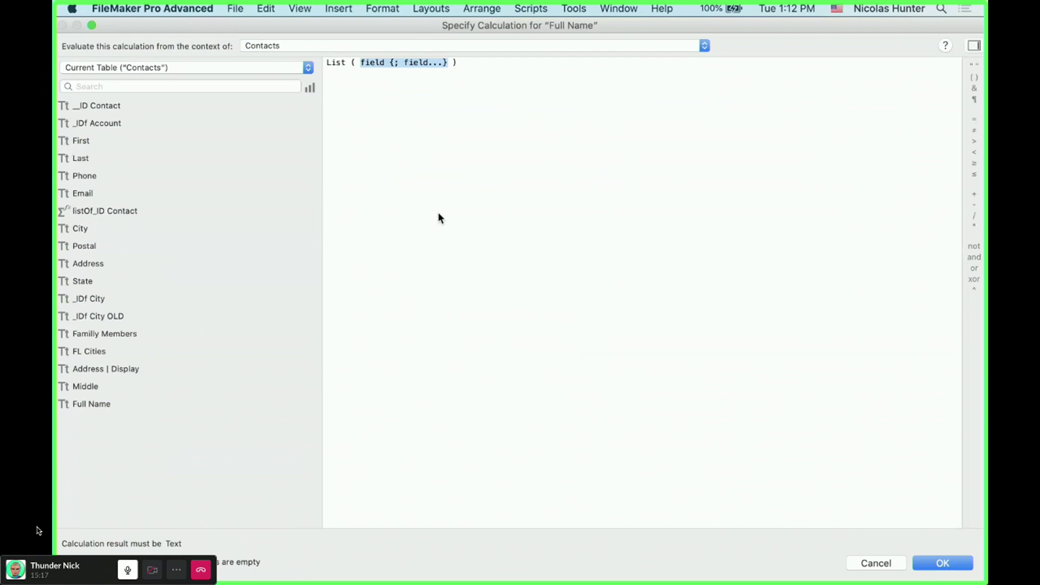
left_click(82, 140)
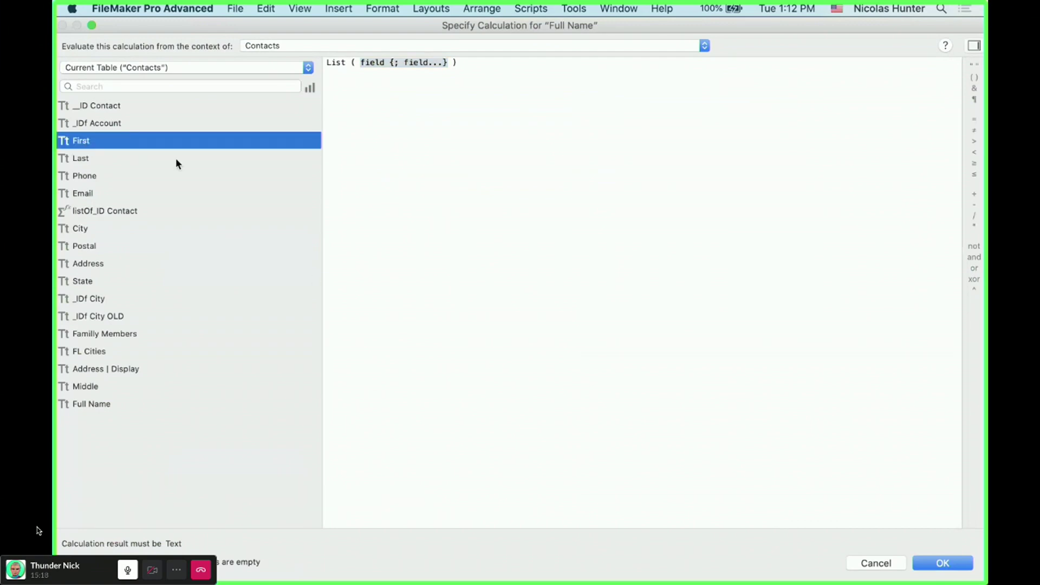
double_click(101, 141)
type(";")
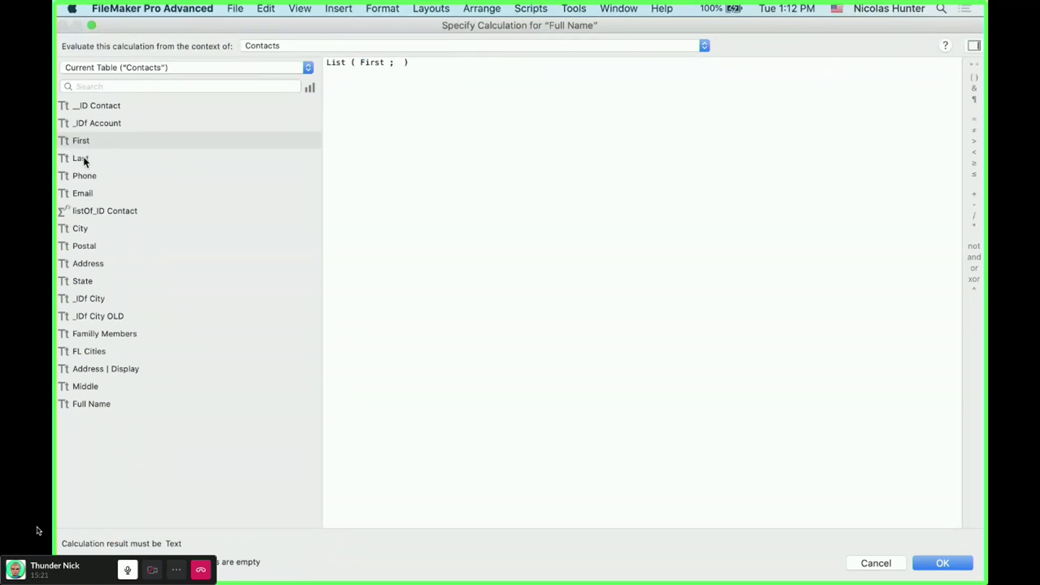
double_click(84, 158)
key("BackSpace")
key("BackSpace")
key("BackSpace")
key("BackSpace")
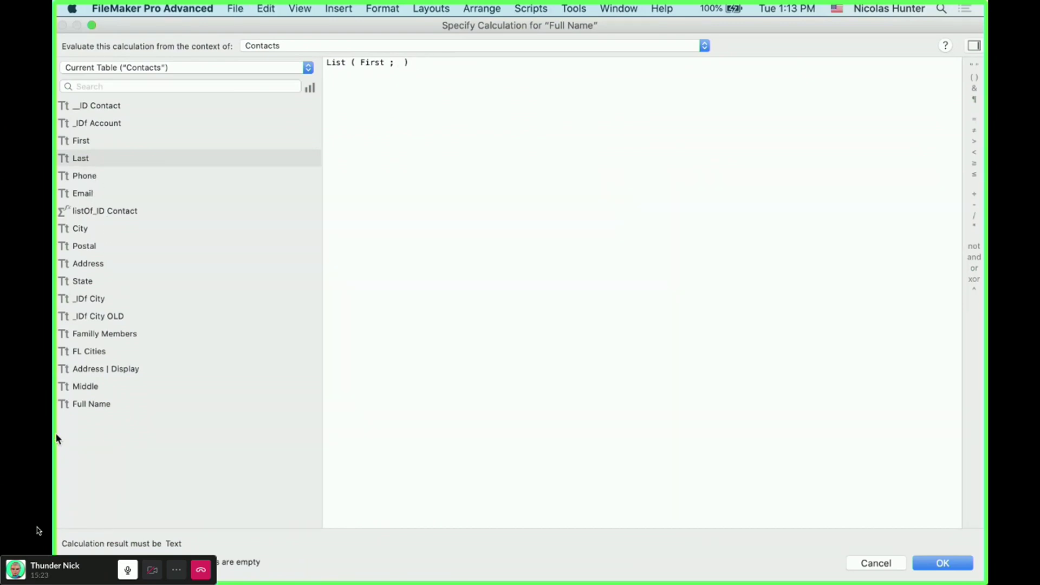
left_click(85, 387)
double_click(85, 386)
type(";")
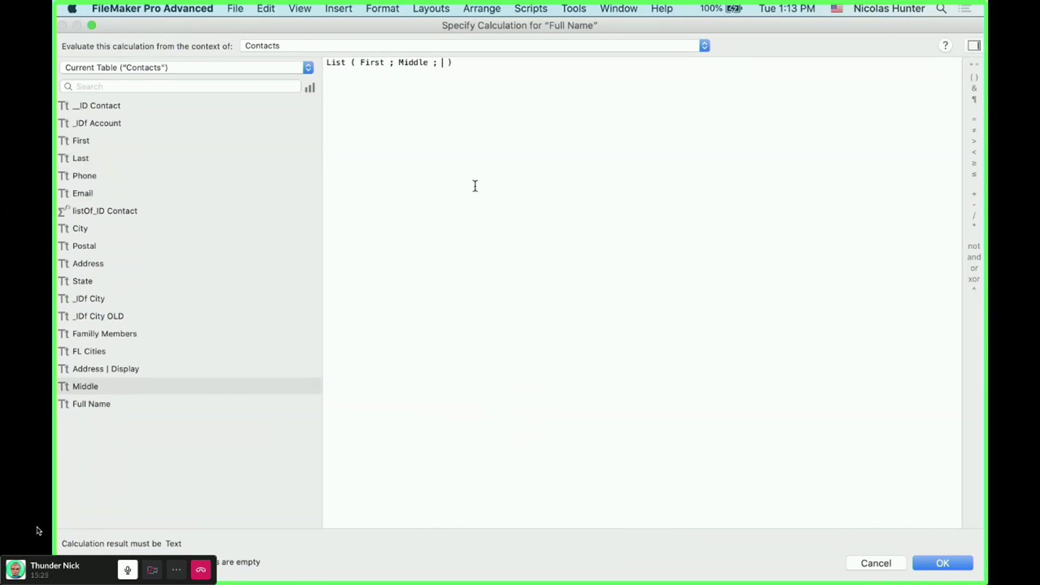
double_click(125, 158)
left_click(506, 165)
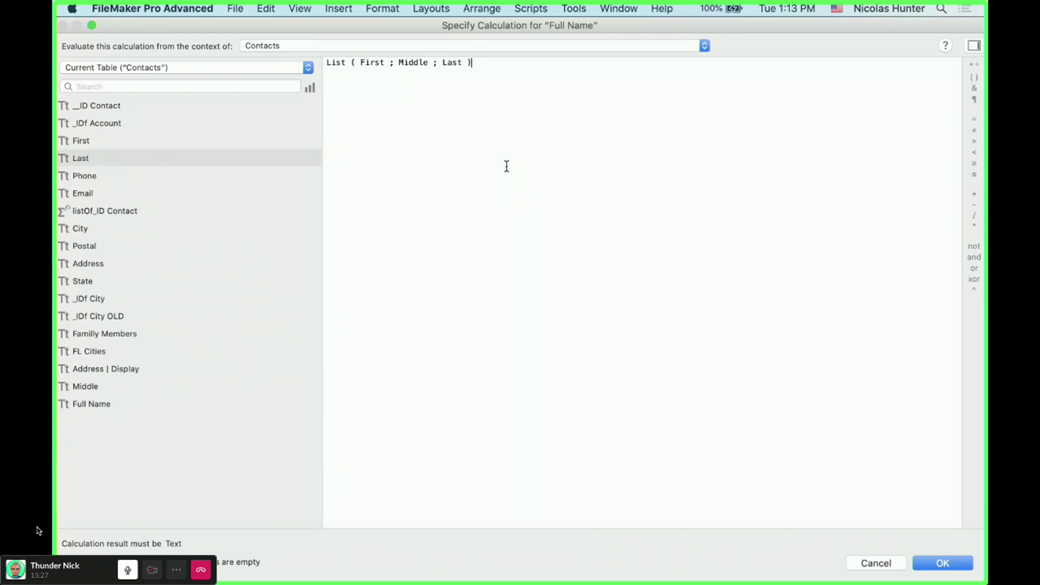
- Copy the formula and confirm the calculation, field options and Manage Database dialogs
triple_click(377, 60)
key("super+c")
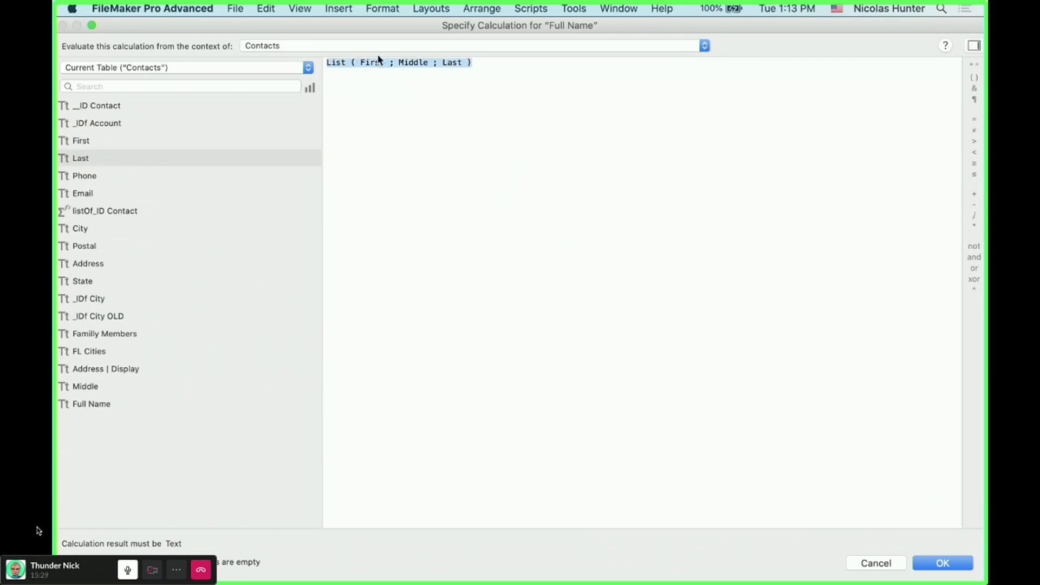
left_click(969, 565)
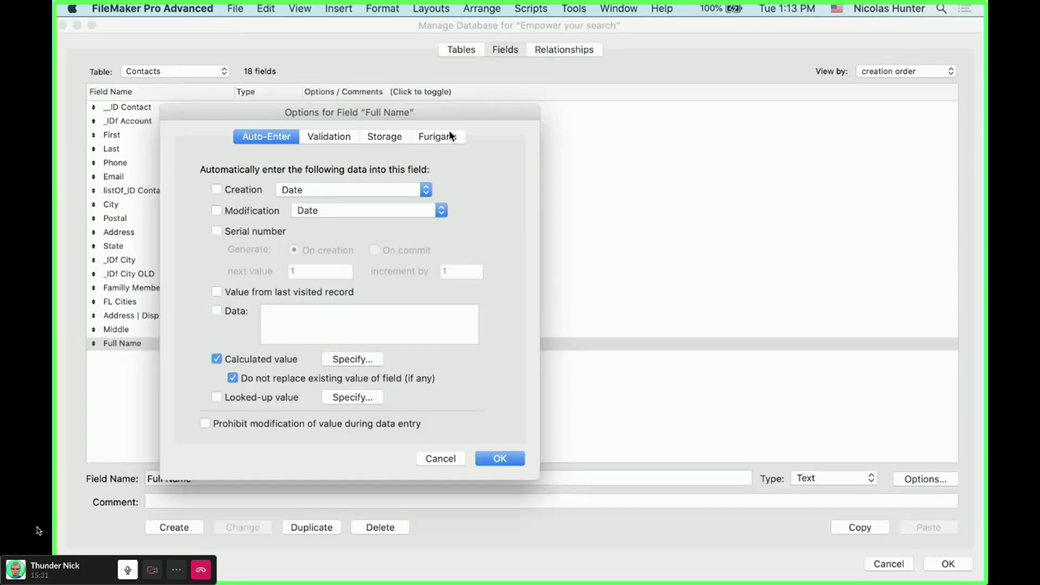
left_click(487, 454)
left_click(939, 562)
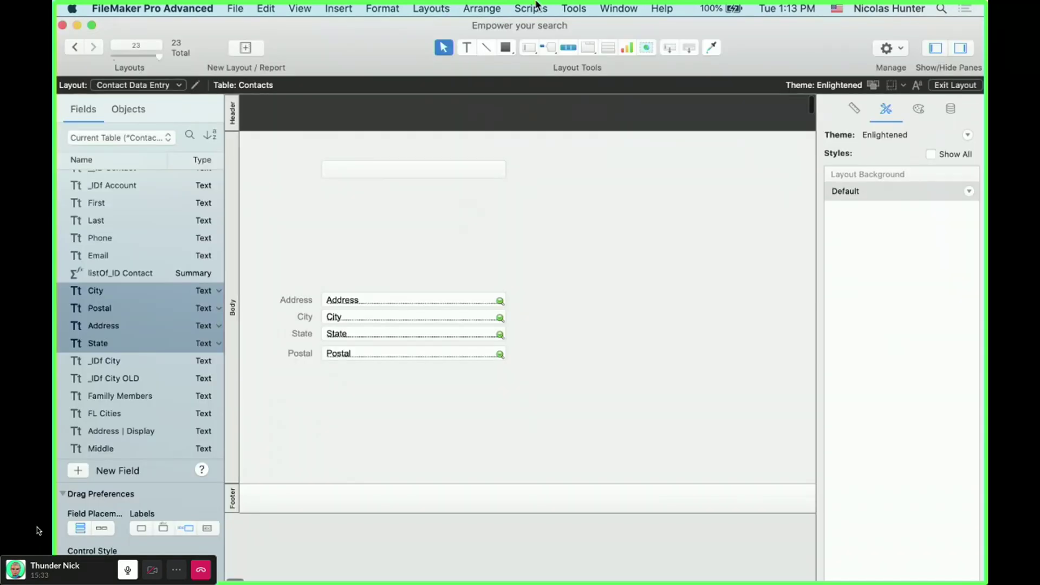
left_click(574, 9)
left_click(589, 54)
left_click(570, 124)
double_click(507, 194)
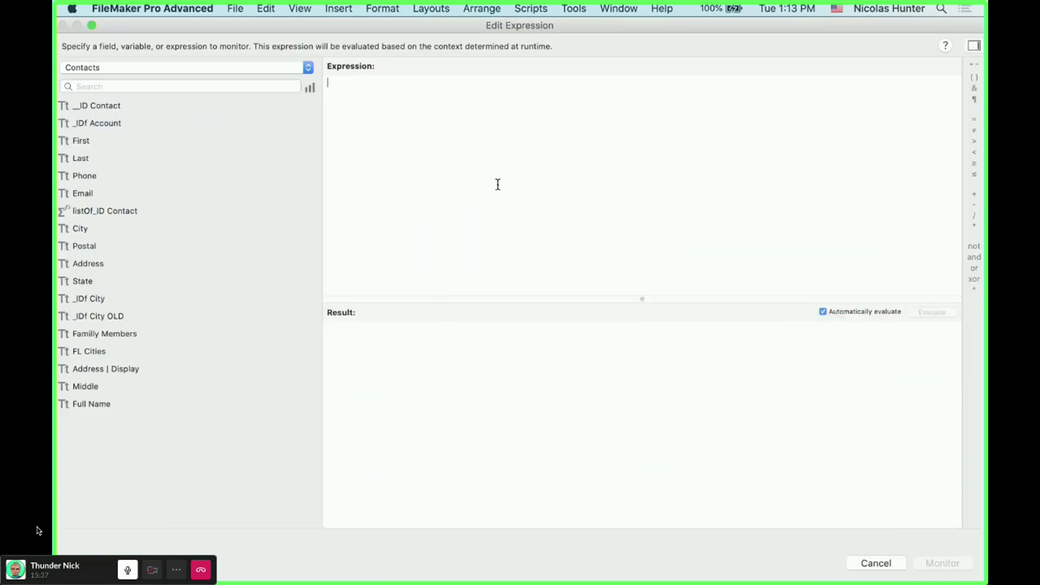
key("super+v")
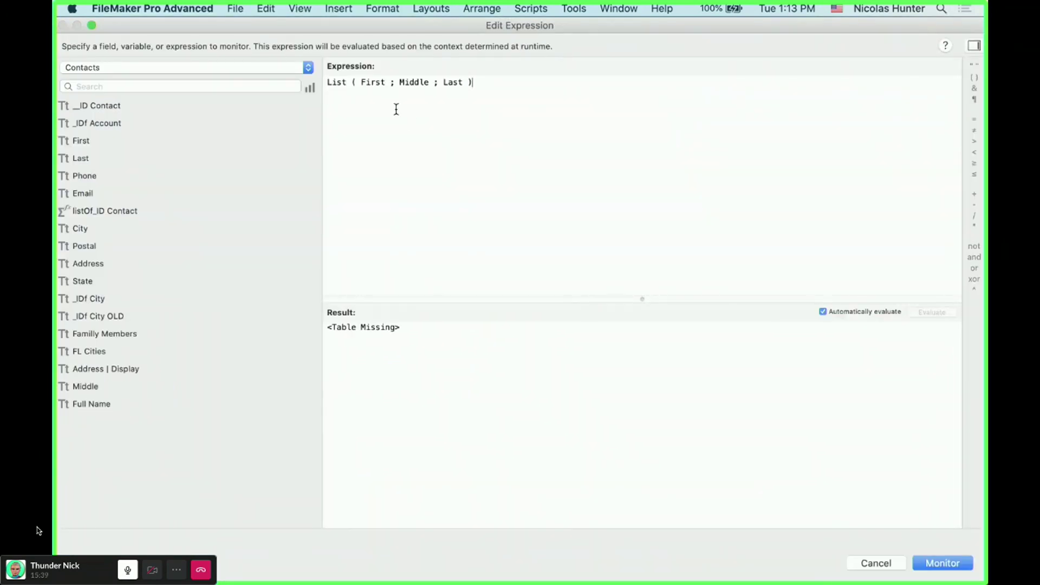
- Replace First, Middle and Last with Contacts:: qualified fields and start monitoring the expression
double_click(370, 82)
left_click(90, 140)
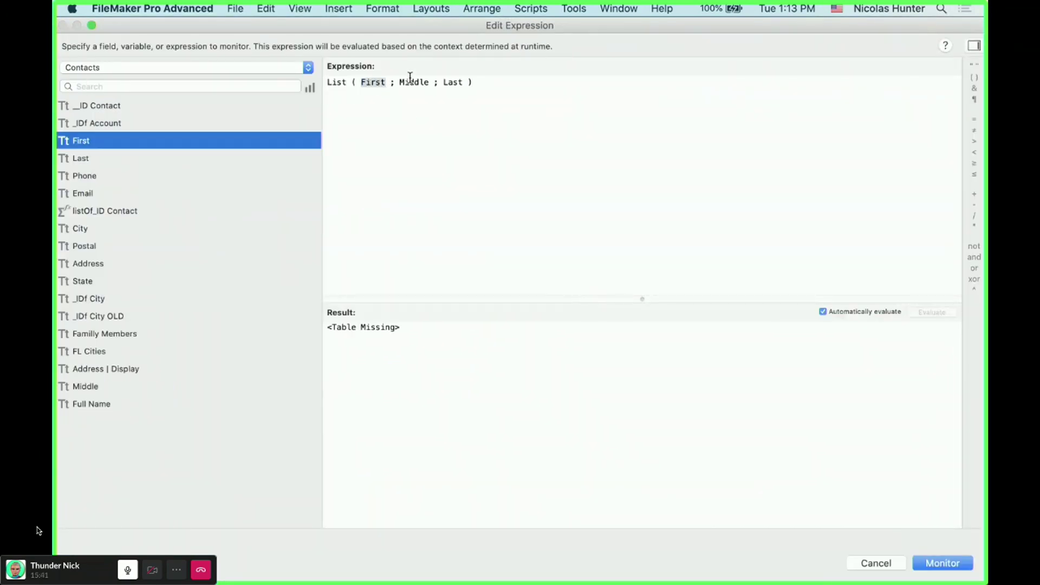
double_click(184, 138)
double_click(463, 82)
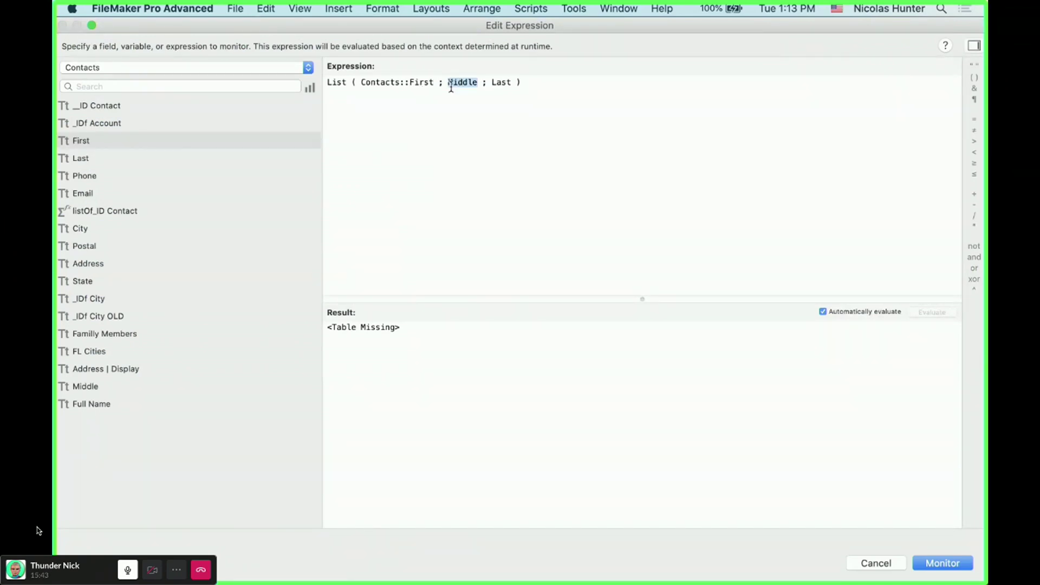
double_click(91, 388)
double_click(549, 82)
left_click(99, 157)
double_click(99, 157)
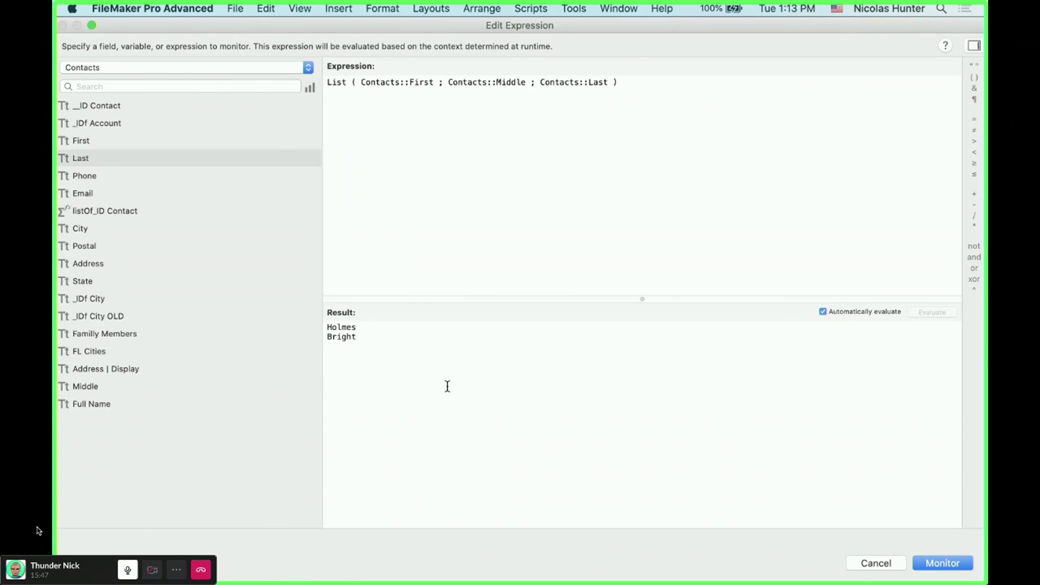
left_click_drag(392, 356, 333, 314)
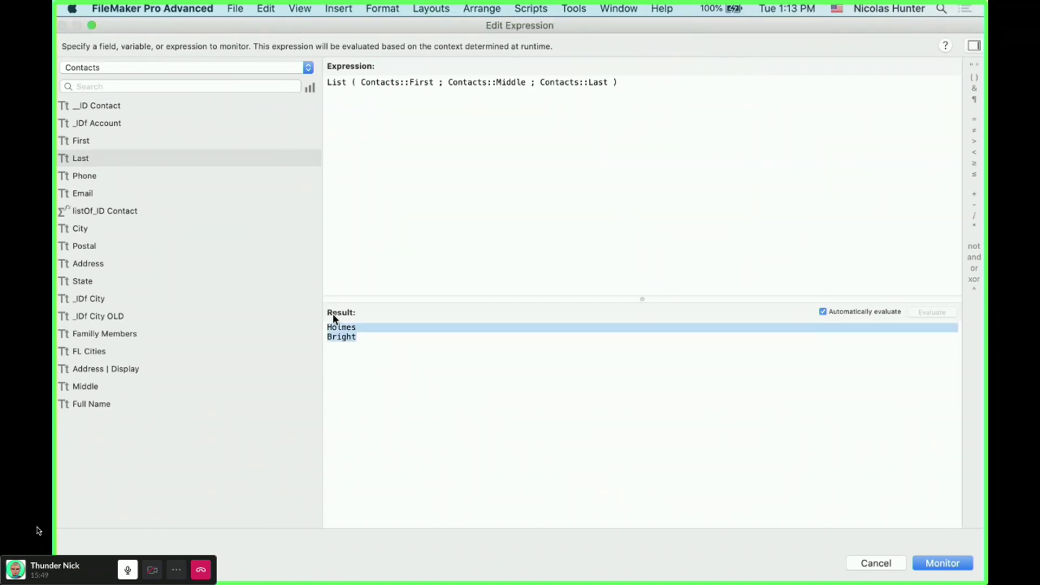
left_click(953, 564)
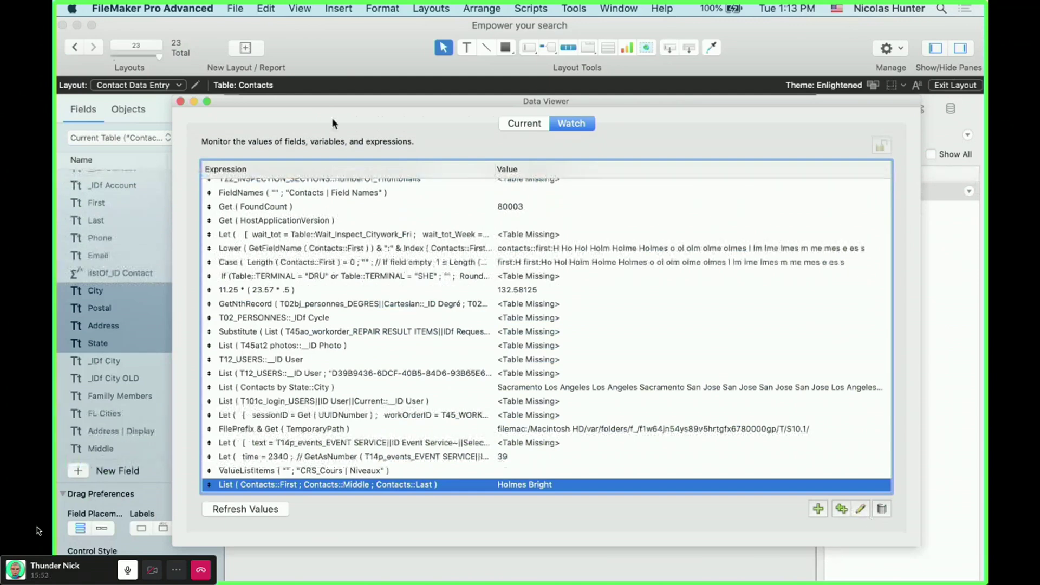
- Switch to Browse mode and enter a middle name in the Contact Name popover
left_click_drag(374, 100, 379, 110)
left_click(405, 98)
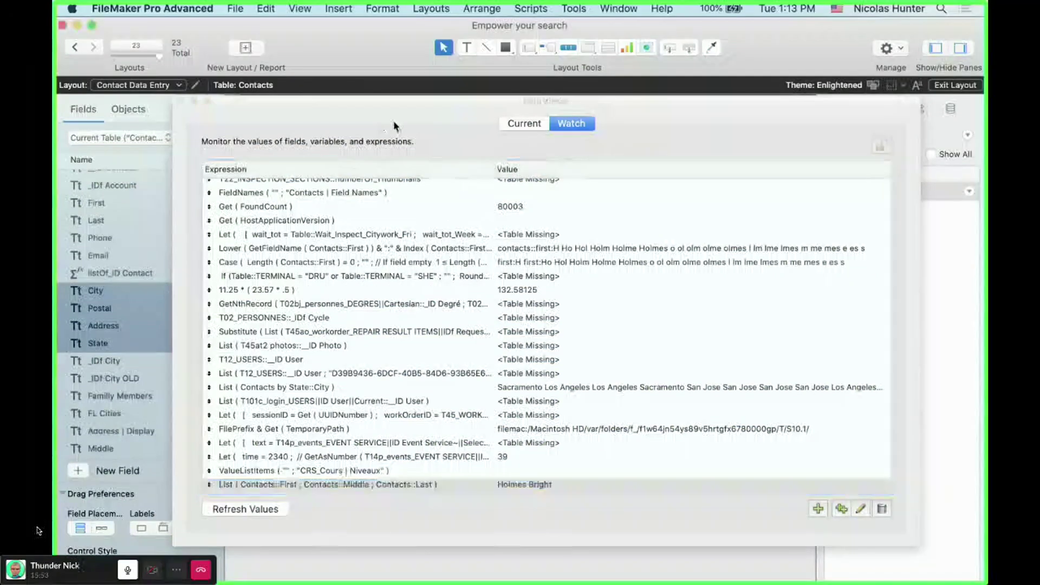
key("super+b")
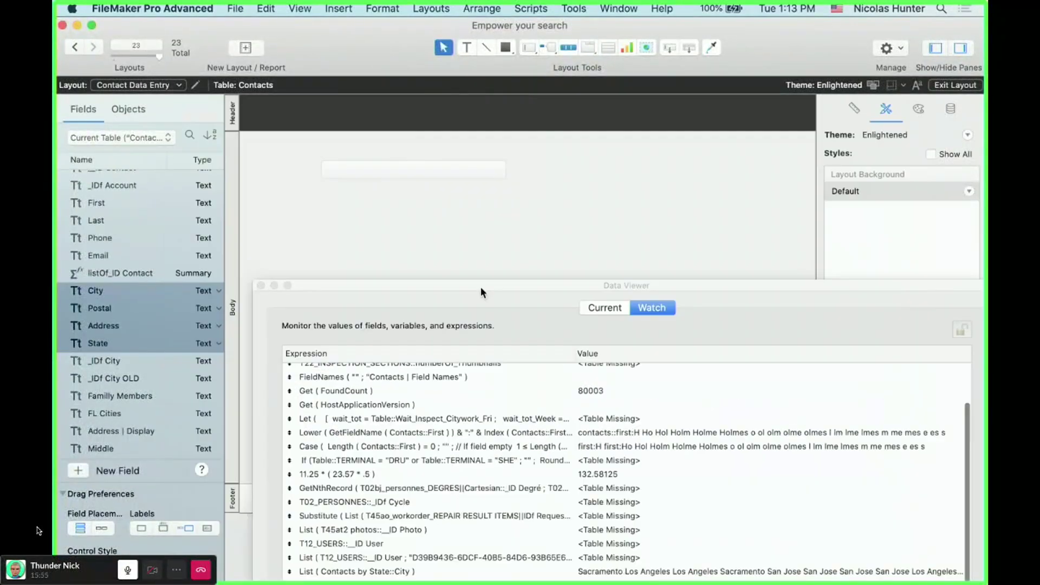
left_click(564, 176)
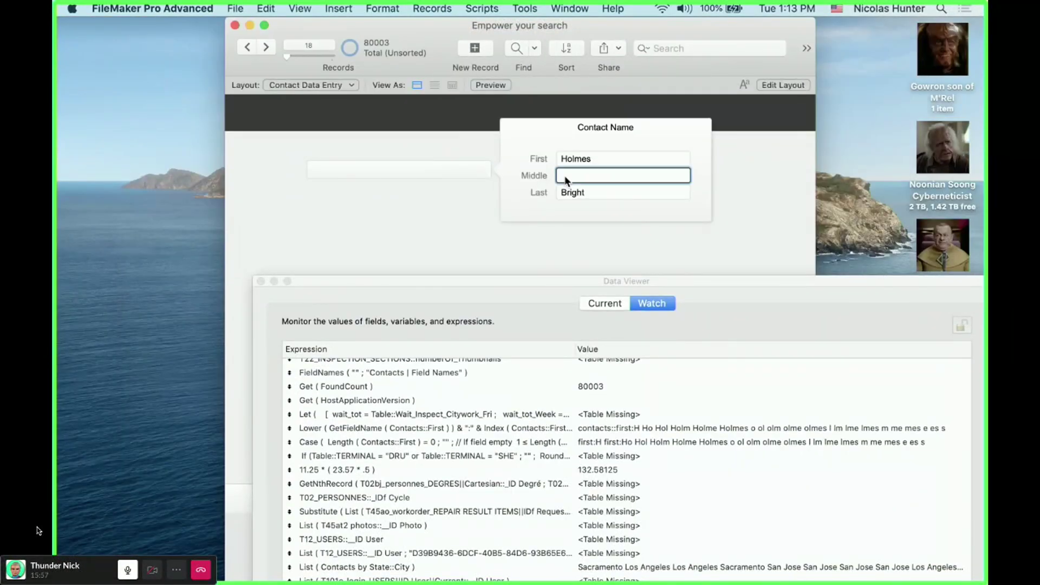
type("James")
left_click(475, 205)
- Replace the middle name with another one, then reopen the watched name expression
left_click_drag(590, 281, 543, 168)
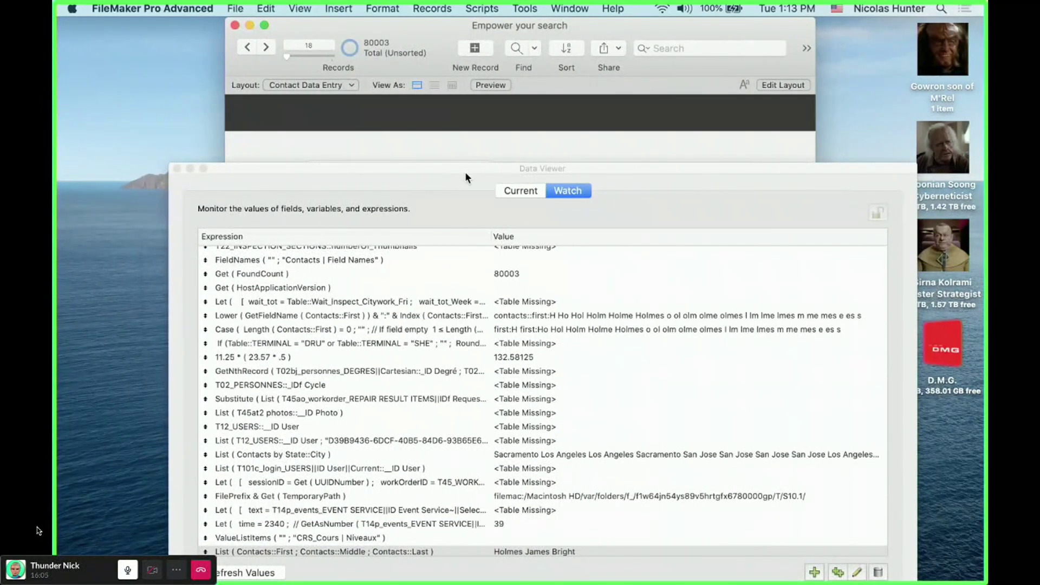
left_click_drag(465, 171, 467, 190)
left_click(457, 172)
left_click_drag(598, 183, 603, 208)
double_click(591, 175)
type("Sherlock")
left_click(456, 193)
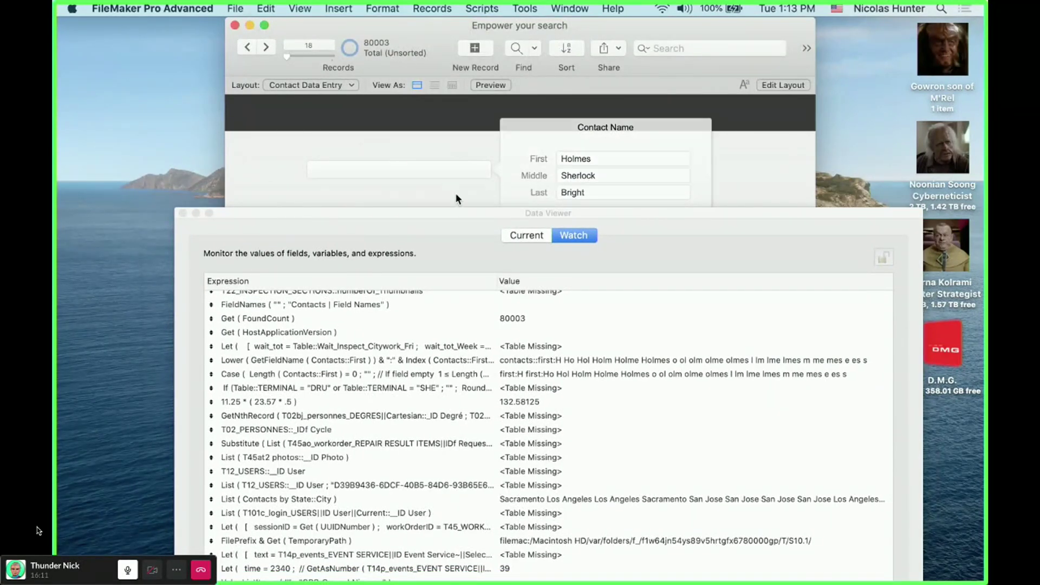
double_click(553, 210)
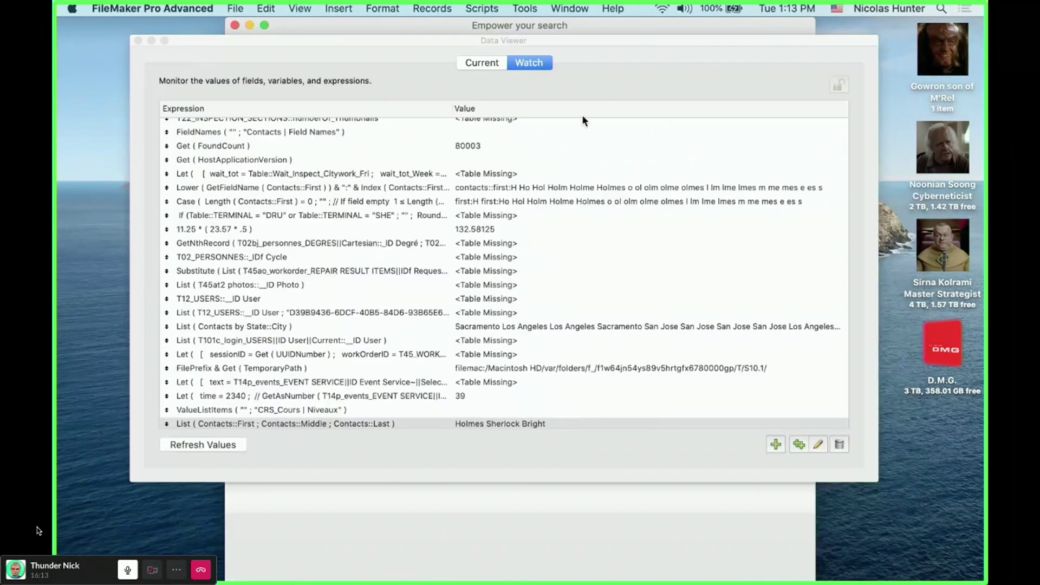
double_click(477, 424)
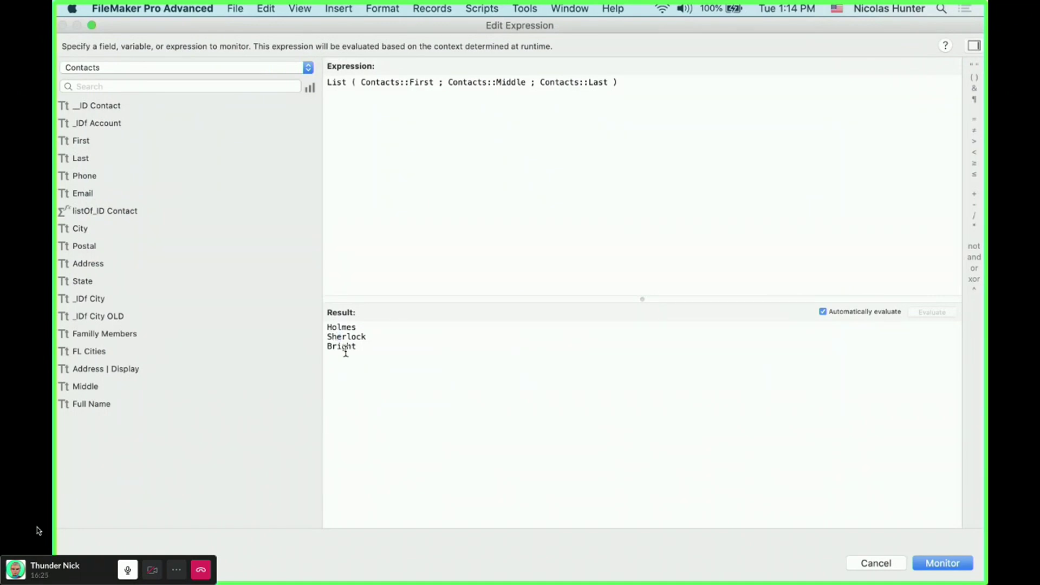
- Wrap List(First;Middle;Last) in Substitute, replacing ¶ with " "
left_click_drag(386, 355, 332, 324)
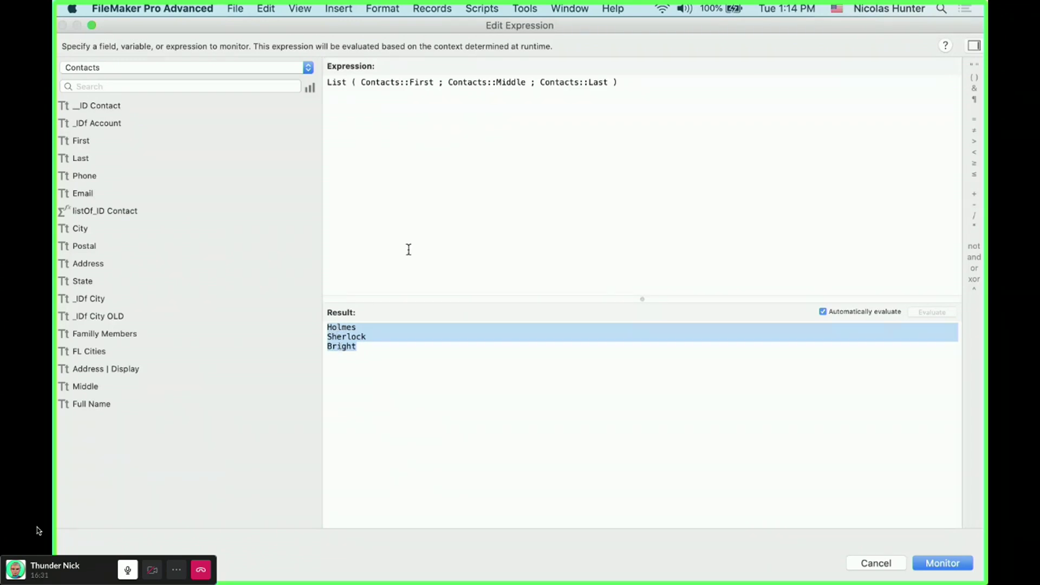
left_click_drag(627, 141, 246, 46)
key("super+x")
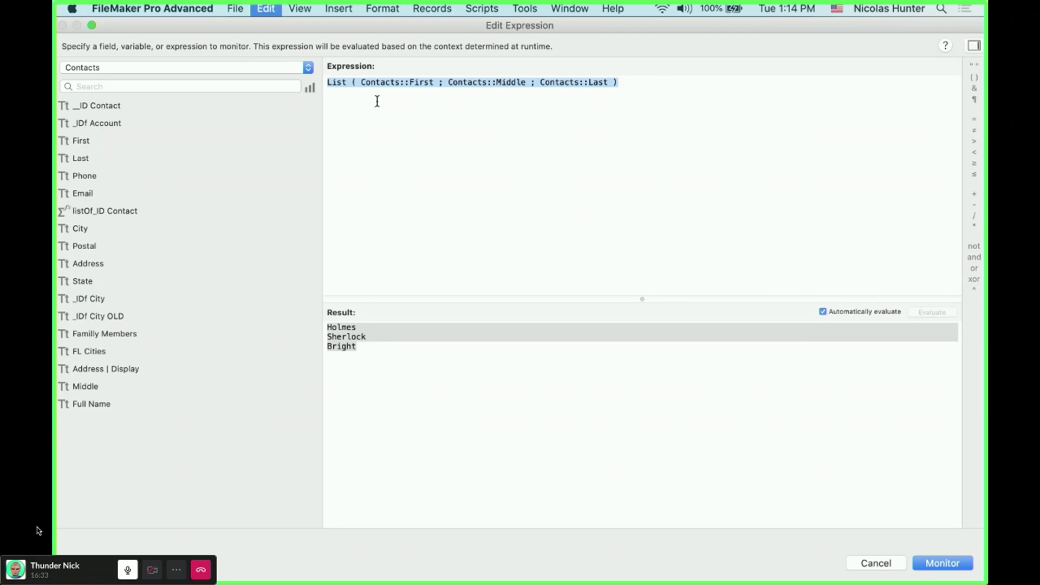
type("Sub")
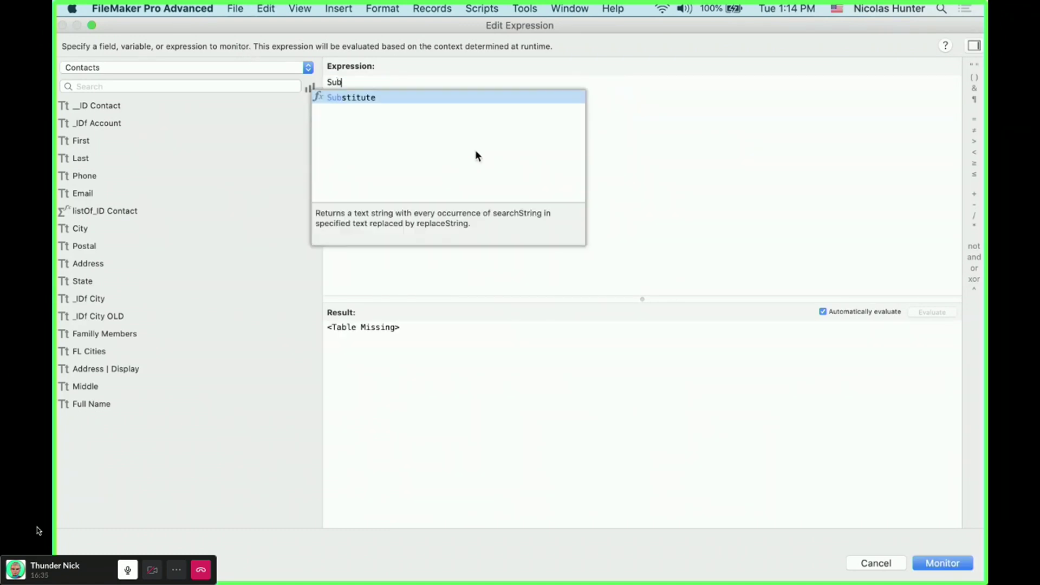
key("Return")
double_click(400, 82)
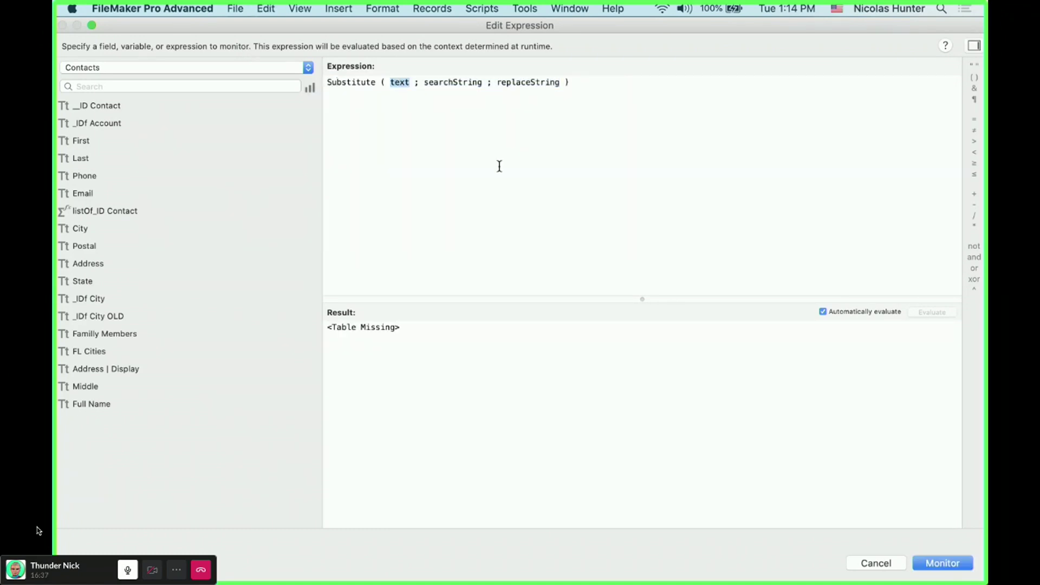
key("super+v")
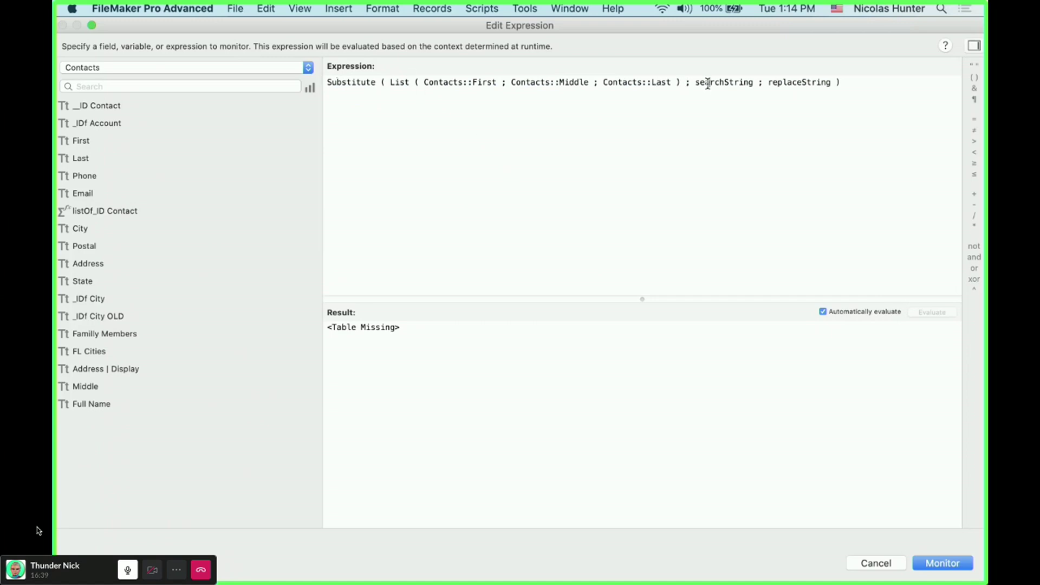
double_click(707, 82)
type("¶")
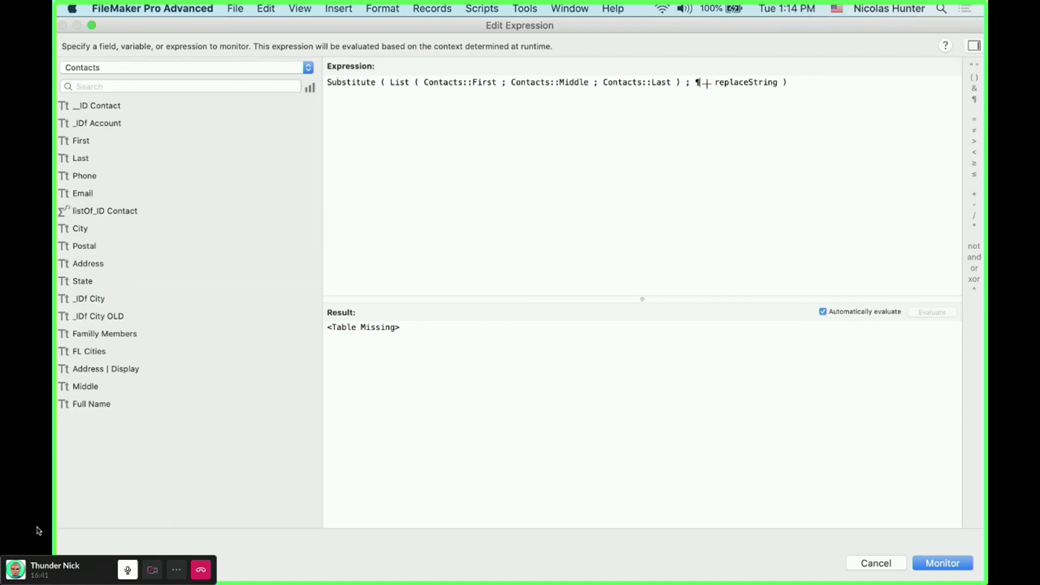
double_click(726, 82)
type("\"")
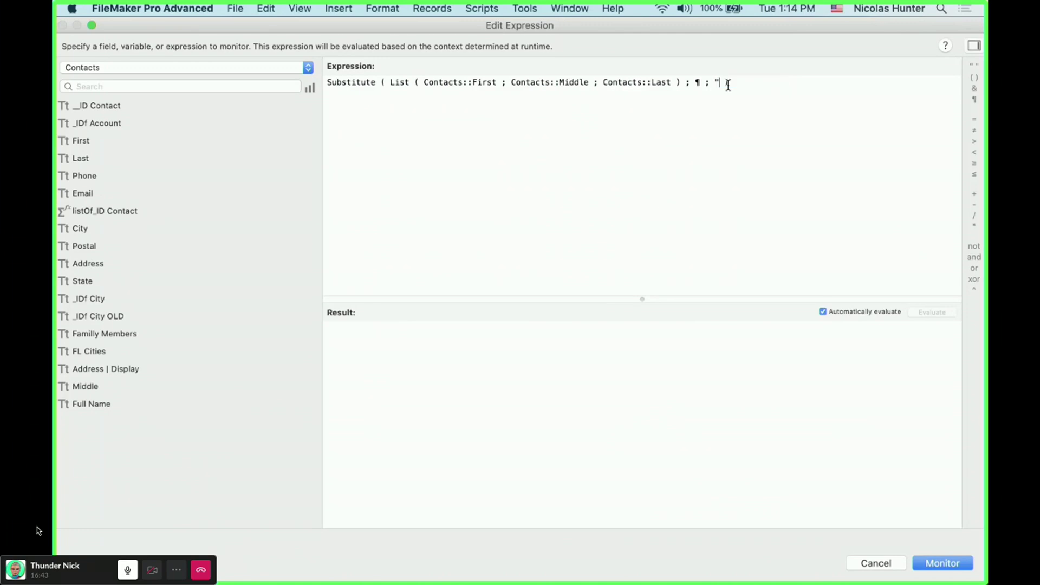
type(" \"")
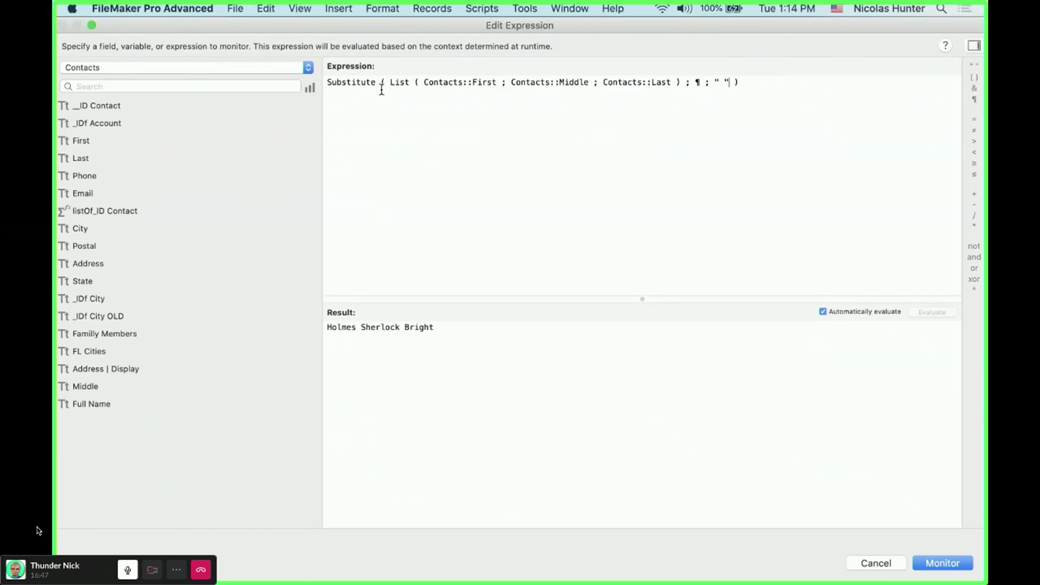
- Temporarily strip the Substitute wrapper to inspect the line breaks in the plain List result
left_click_drag(387, 82, 387, 63)
key("BackSpace")
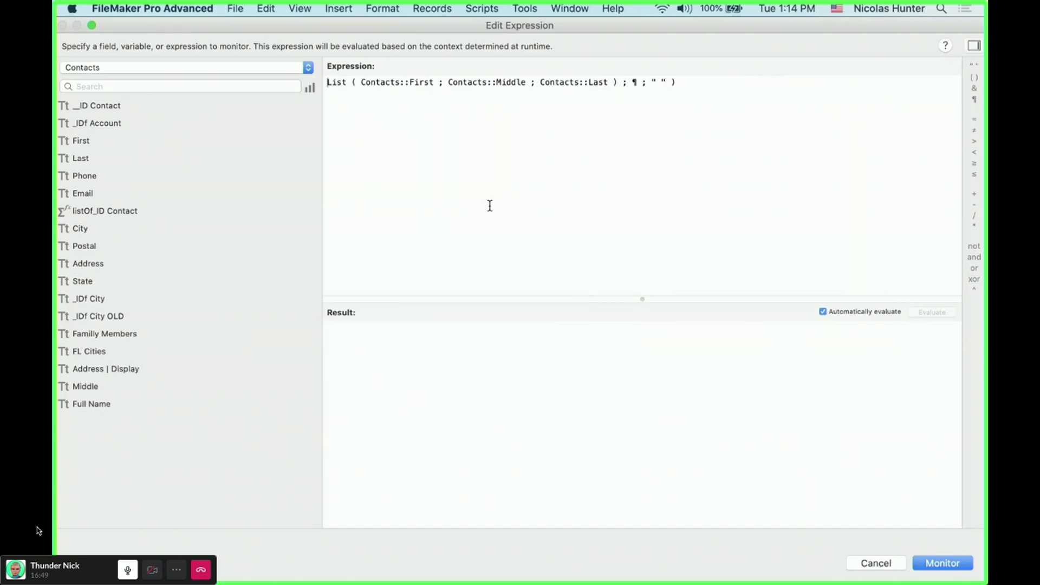
left_click_drag(621, 81, 620, 109)
key("BackSpace")
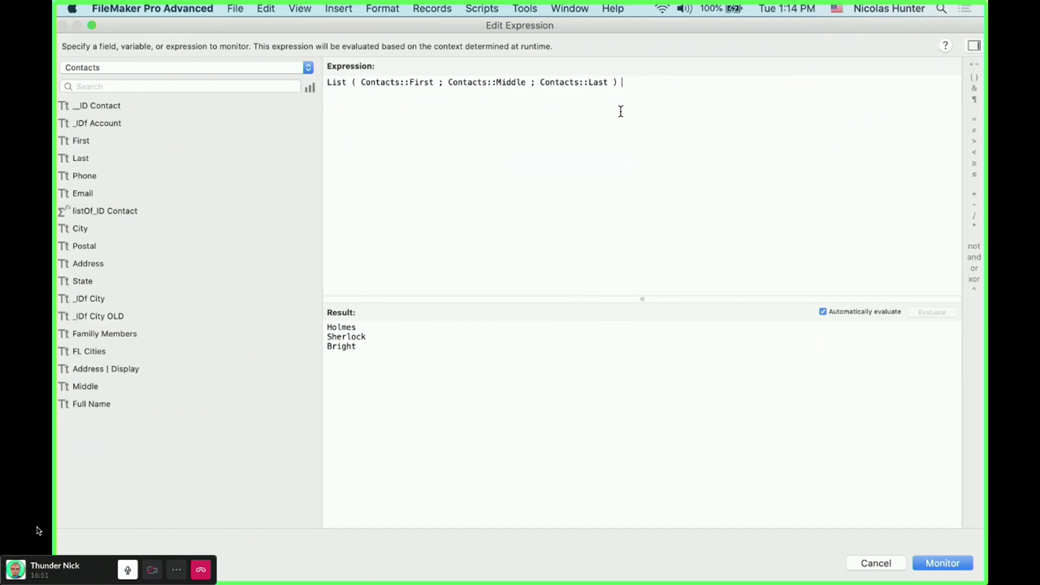
double_click(361, 329)
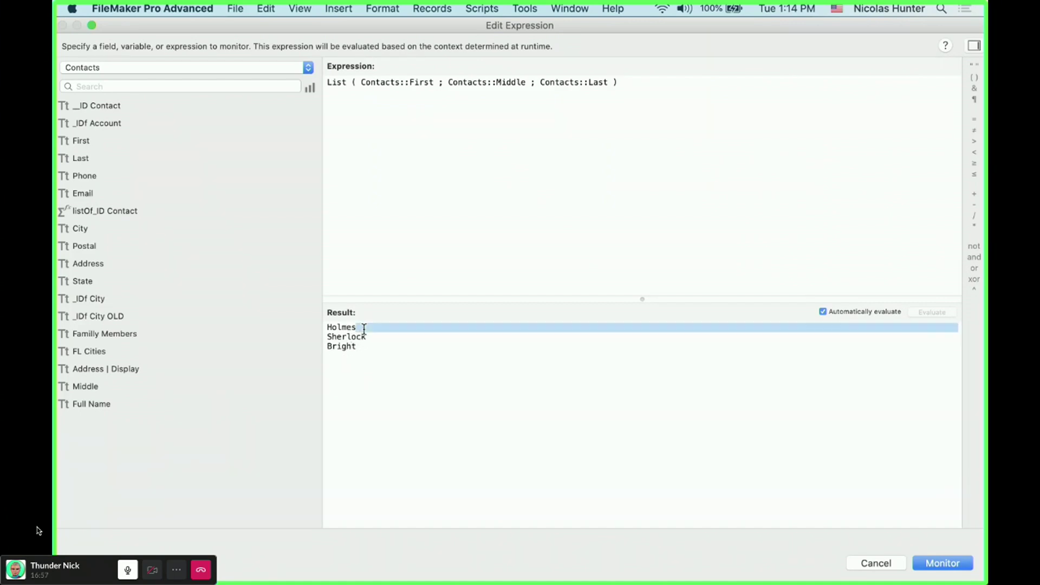
double_click(382, 339)
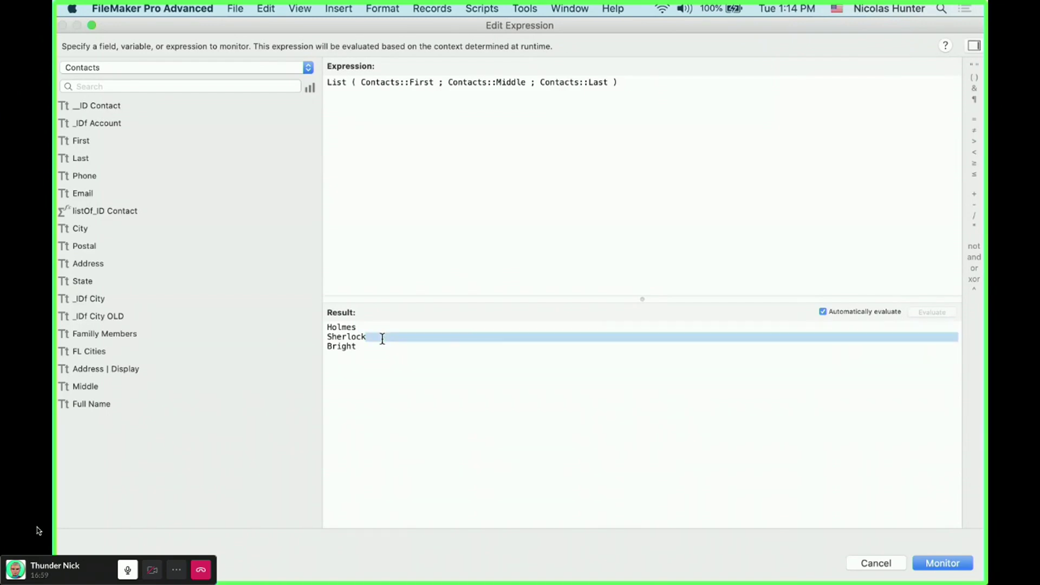
left_click(364, 344)
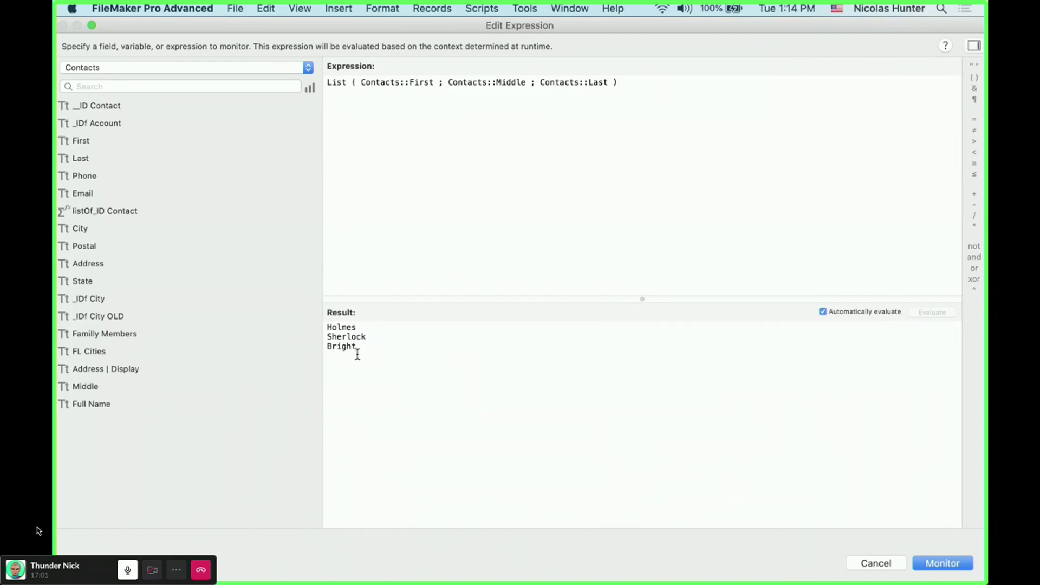
double_click(374, 337)
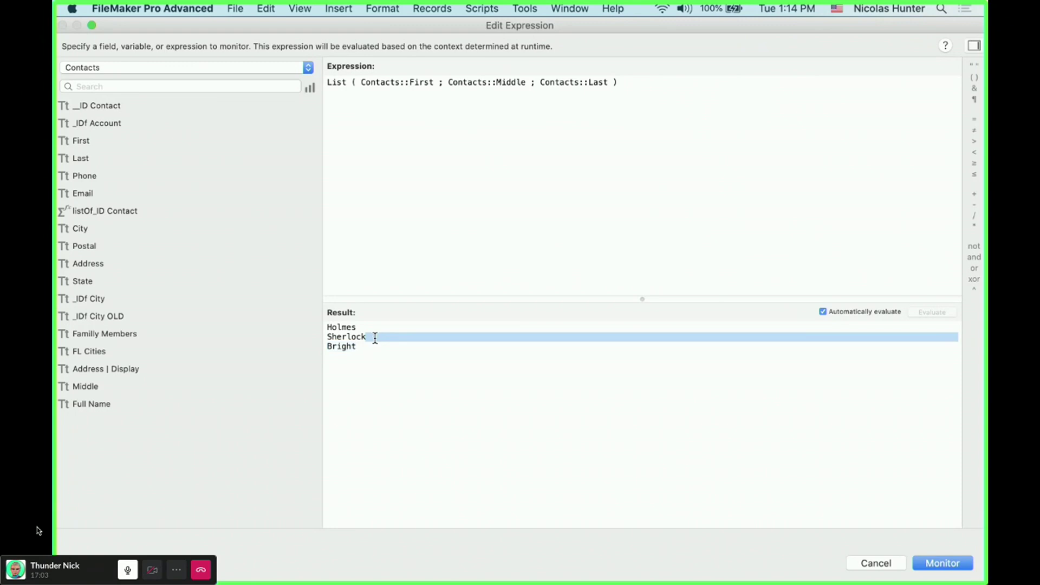
double_click(361, 326)
left_click(364, 328)
left_click_drag(368, 337, 368, 350)
left_click_drag(356, 328, 372, 346)
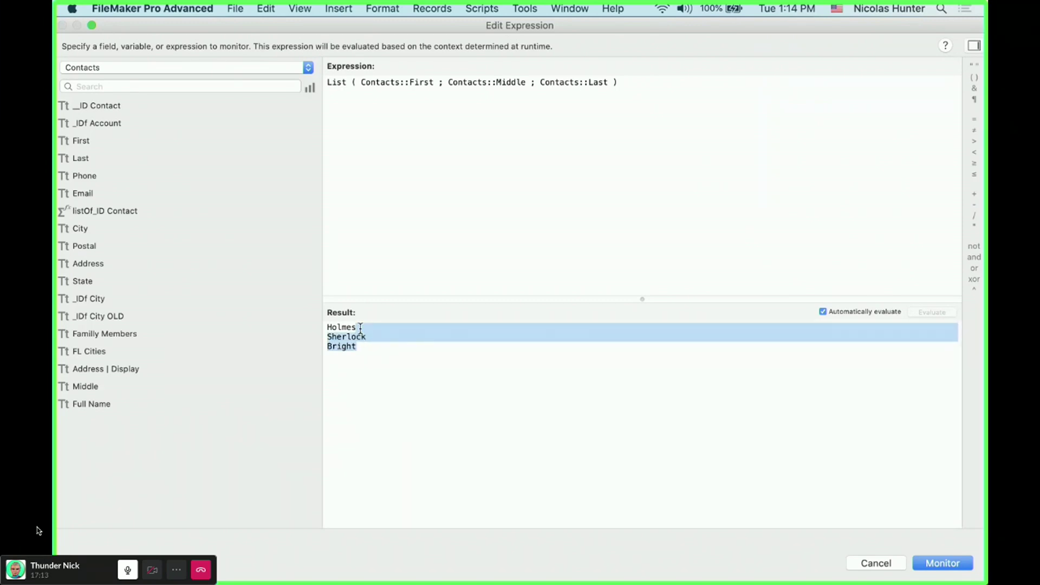
- Restore the Substitute wrapper and its arguments, then save the expression to the watch list
left_click(611, 202)
key("super+v")
key("super+Up")
key("super+v")
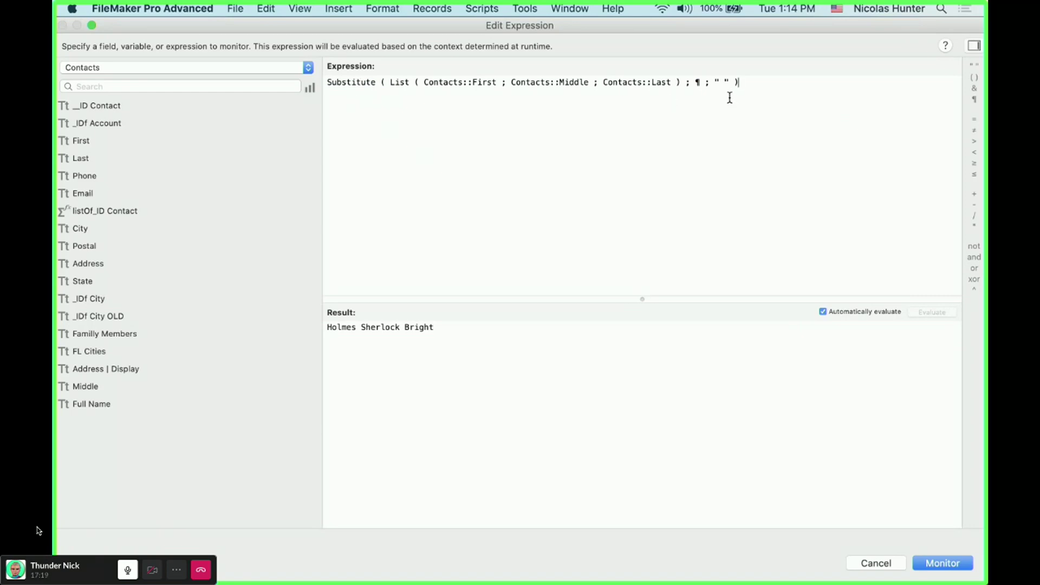
double_click(697, 82)
left_click_drag(405, 331, 397, 331)
left_click(362, 328)
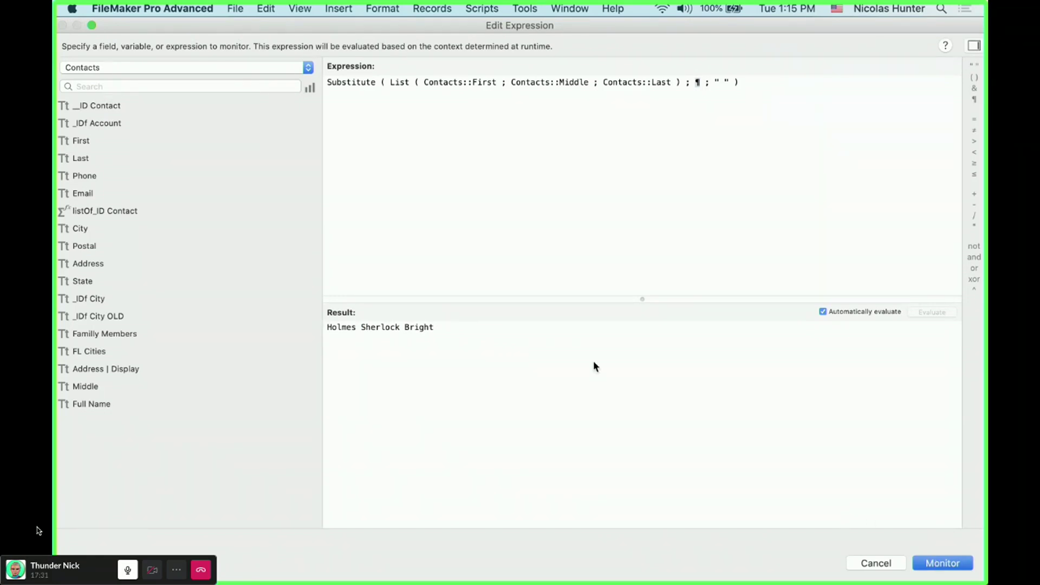
key("Return")
left_click_drag(381, 36, 573, 234)
- Delete the contact's middle name and check the watched result
left_click(584, 175)
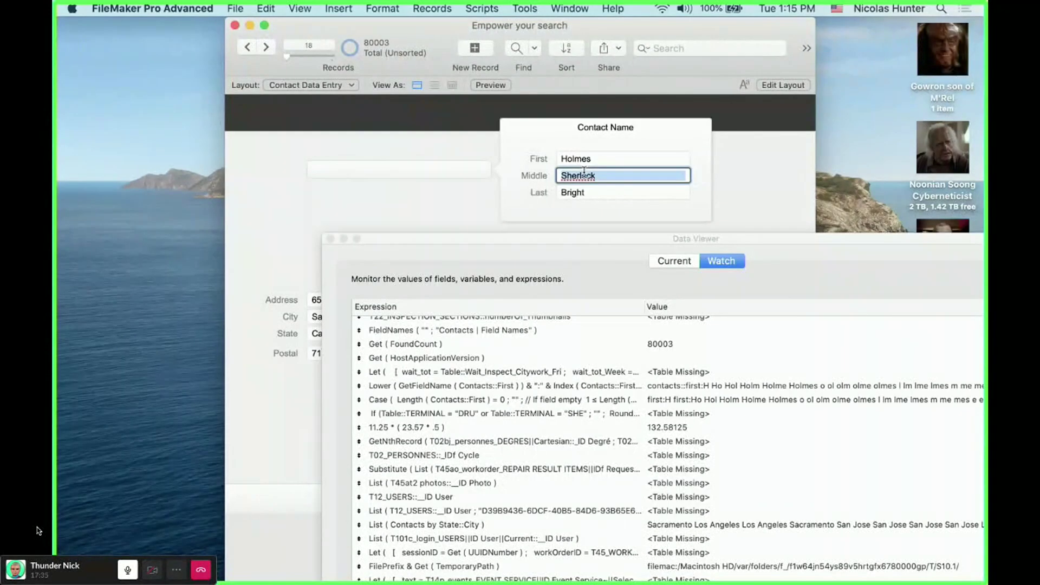
key("BackSpace")
left_click_drag(454, 238, 310, 19)
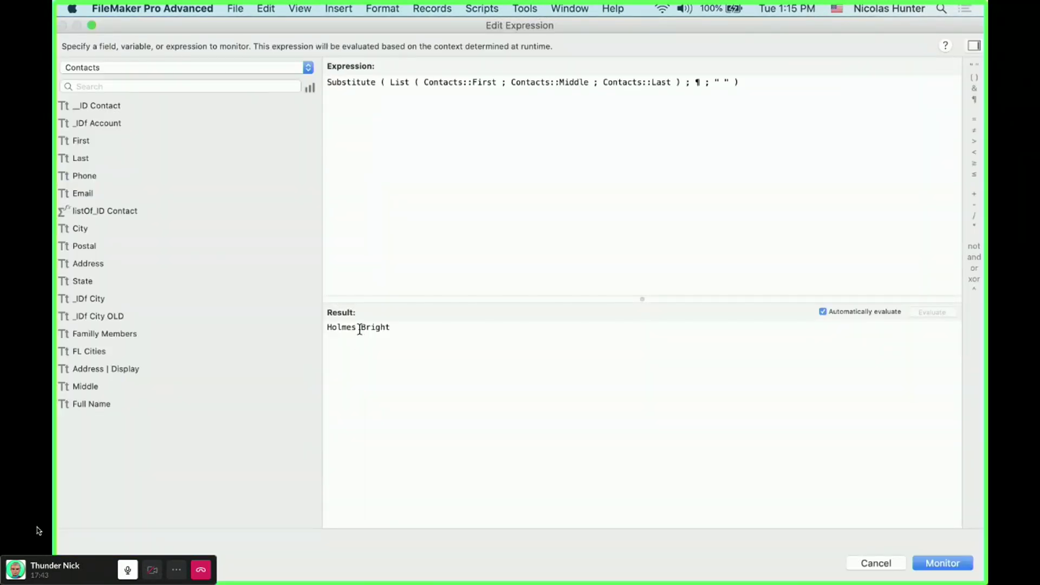
double_click(360, 328)
left_click(398, 334)
- Clear the expression and start a new one with Contacts::First & " " & middl
left_click_drag(782, 95, 326, 66)
key("BackSpace")
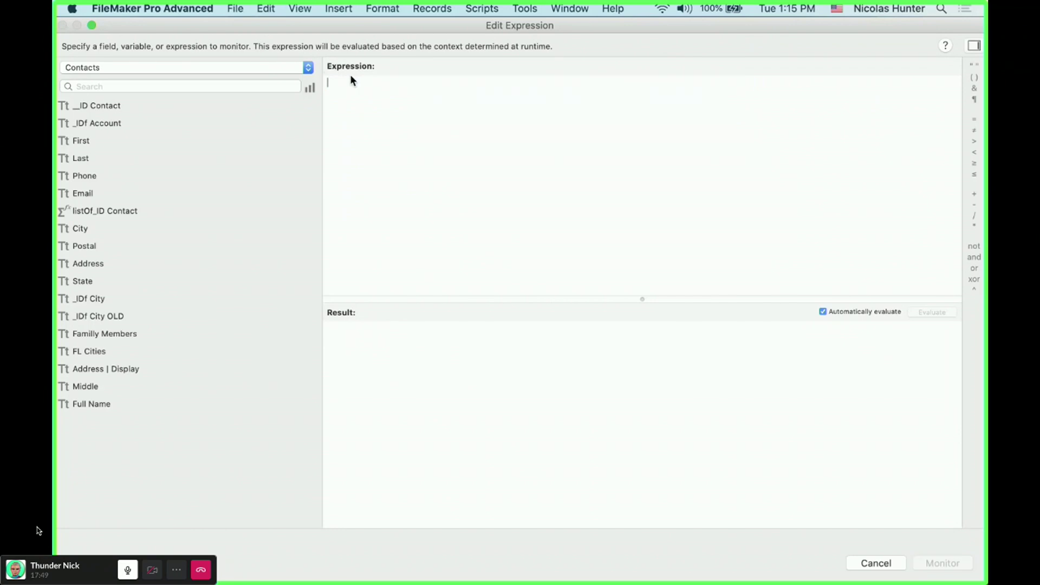
type("Contac")
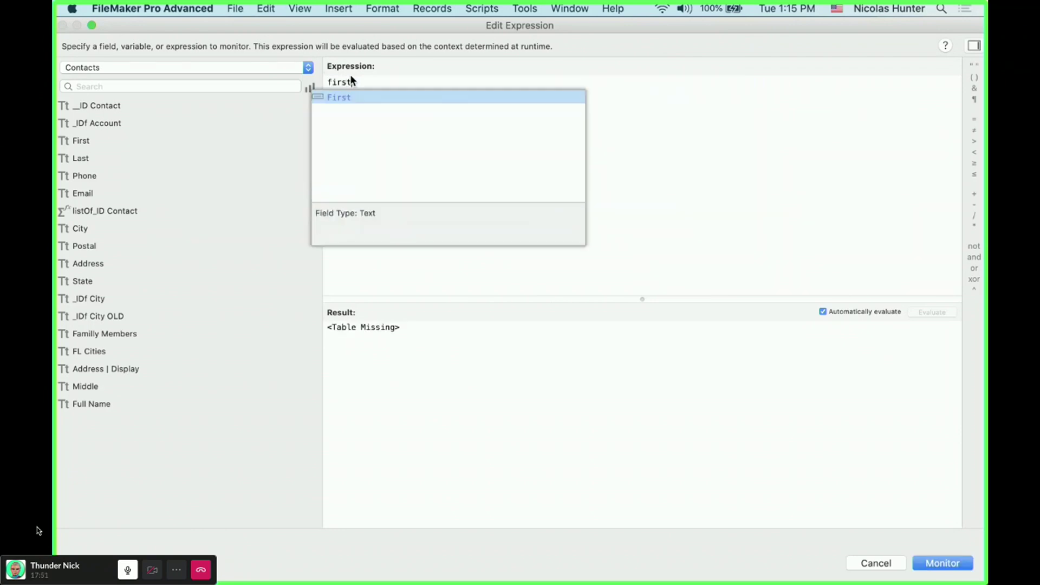
key("Return")
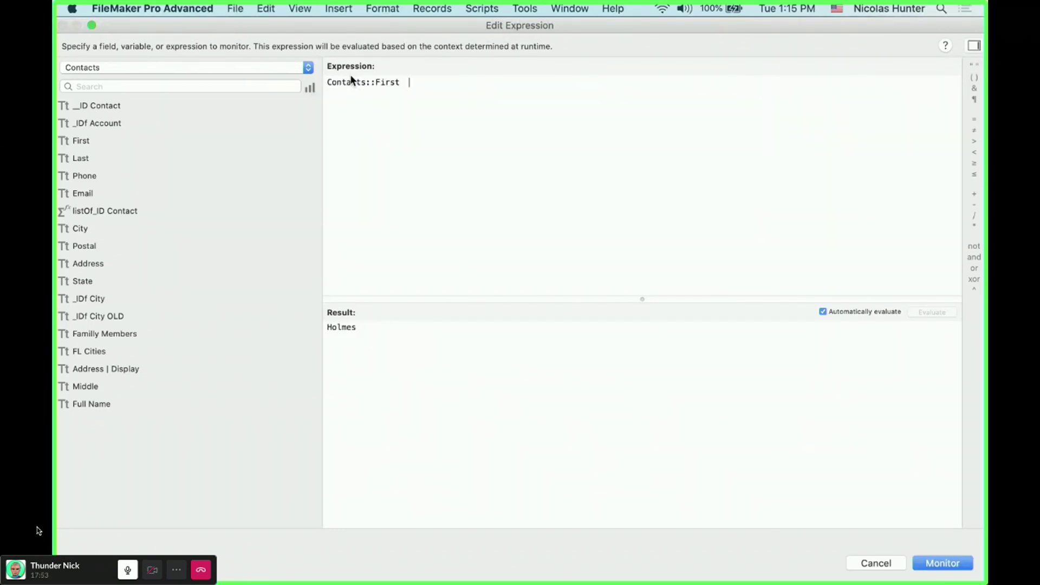
type("& \" \"  & middl")
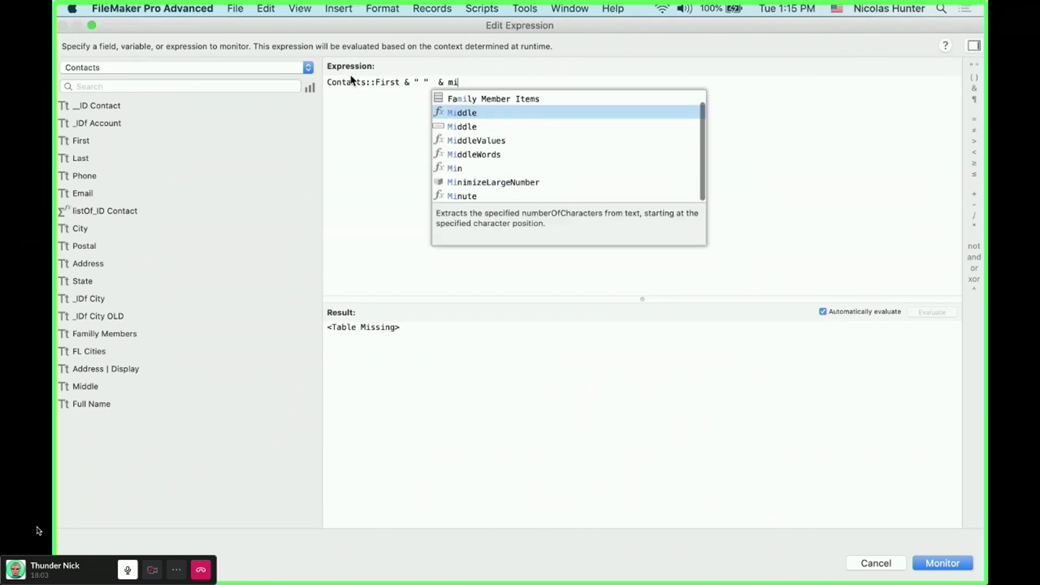
- Insert the Contacts::Middle field from the autocomplete suggestions
key("BackSpace")
key("BackSpace")
key("BackSpace")
key("BackSpace")
key("BackSpace")
type("d")
key("BackSpace")
type("midd")
key("Return")
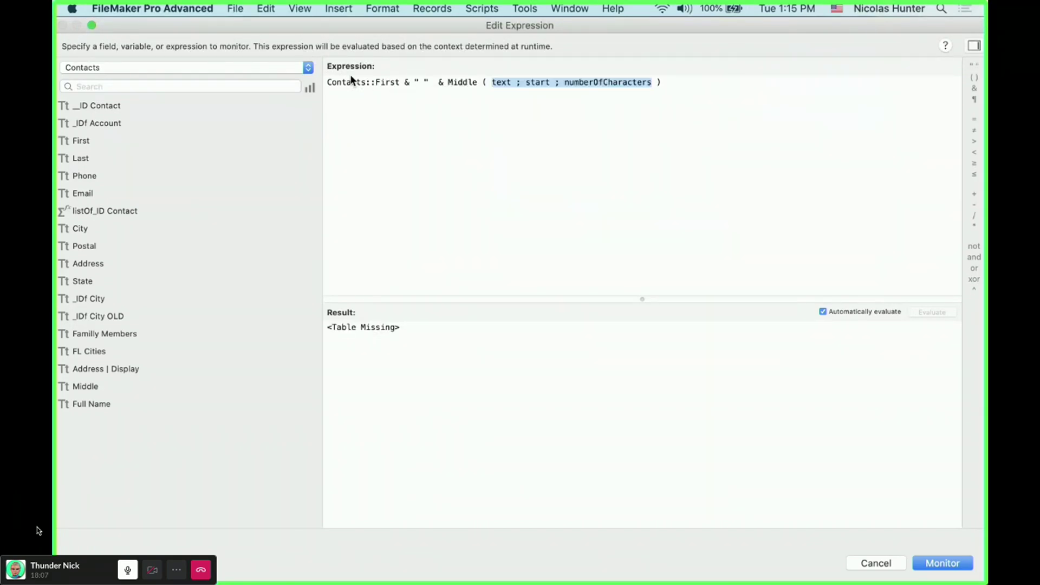
key("ctrl+z")
key("Down")
key("Return")
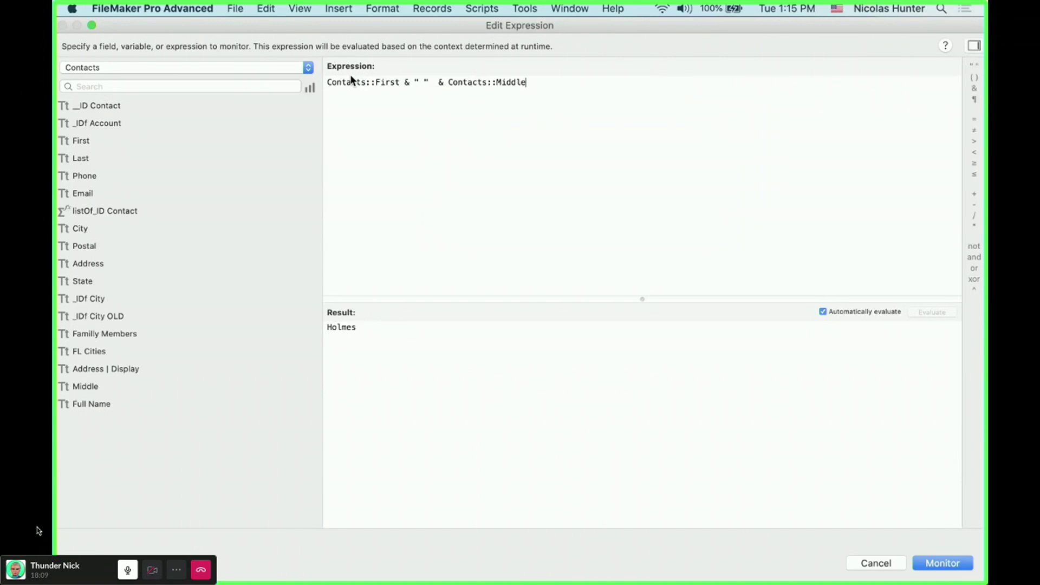
- Append & " " & Contacts::Last to the expression and add it to the watch list
type("& \" \" last")
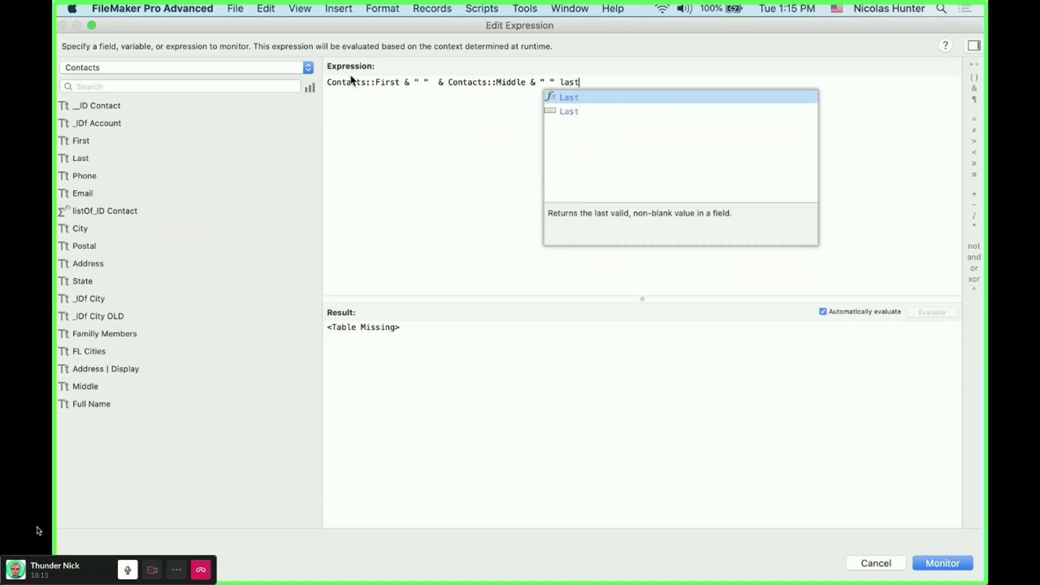
key("Return")
key("super+z")
key("Down")
key("Return")
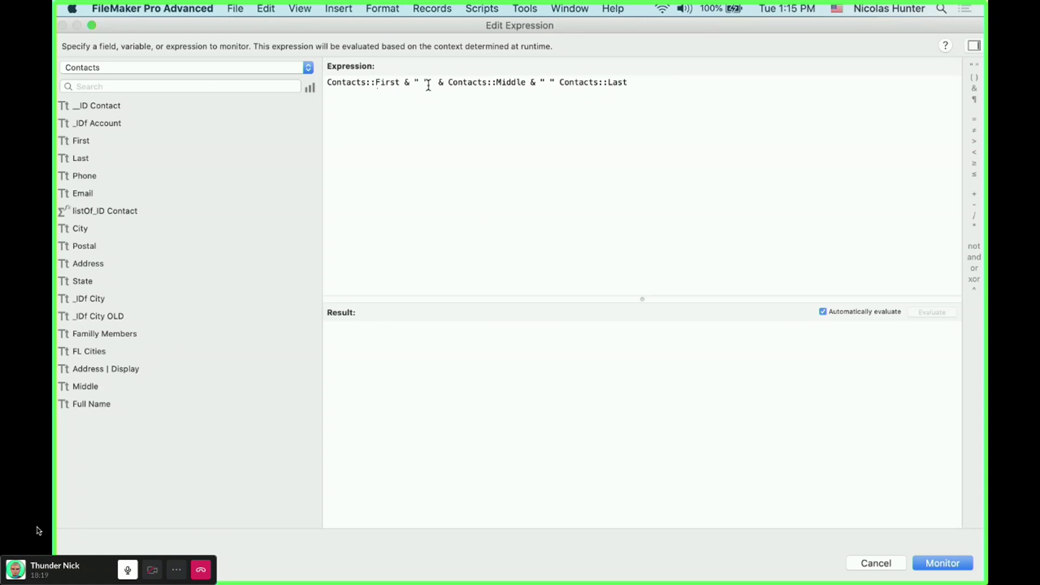
left_click(559, 82)
type("&")
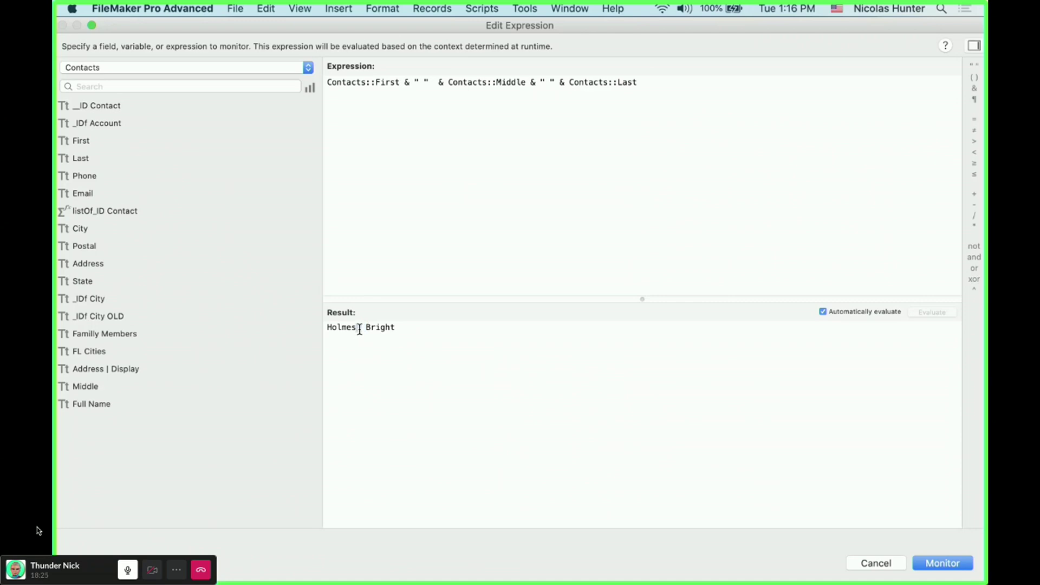
left_click_drag(443, 82, 533, 81)
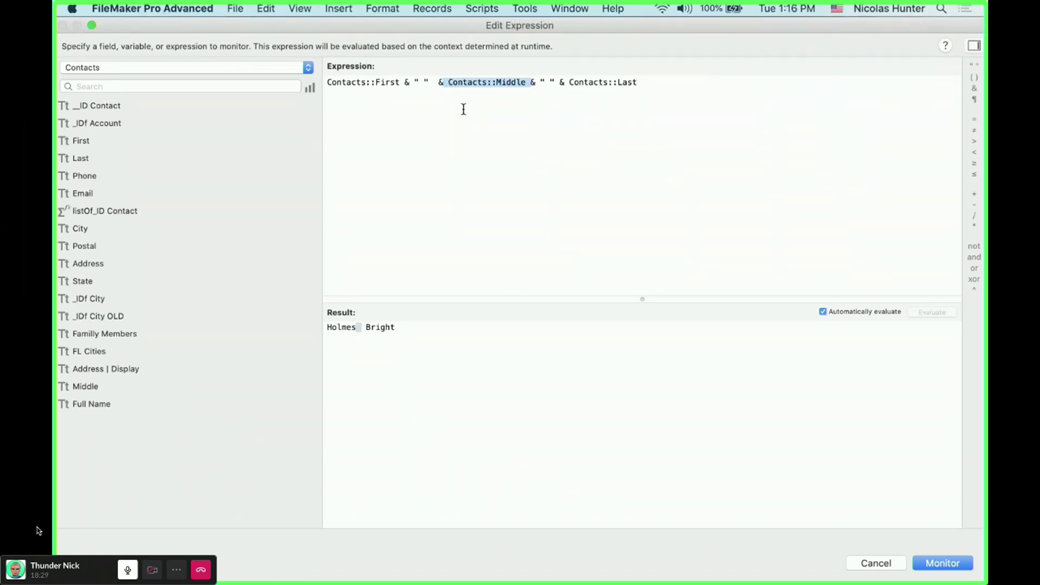
left_click(417, 82)
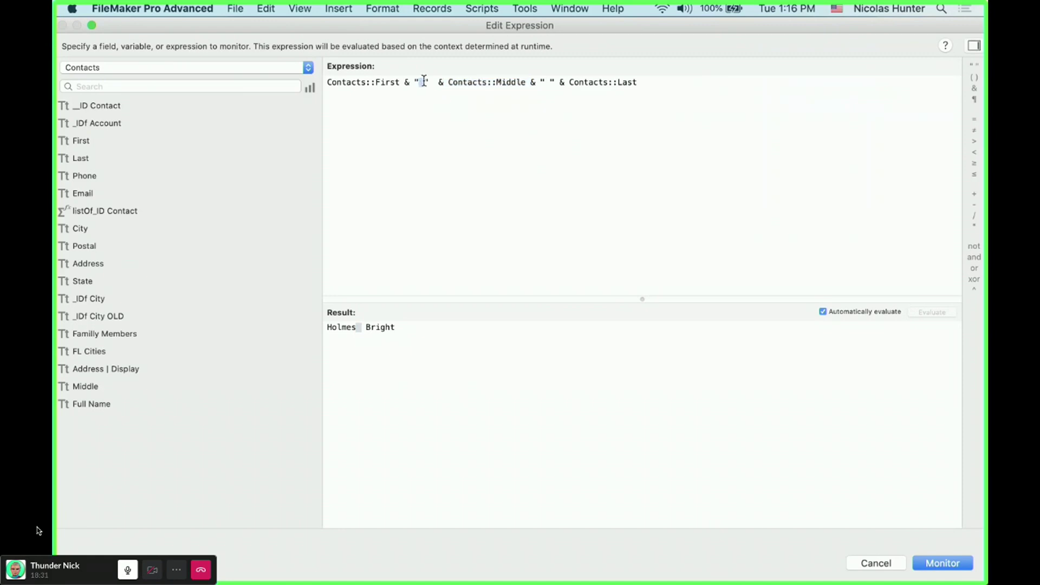
left_click_drag(442, 82, 545, 82)
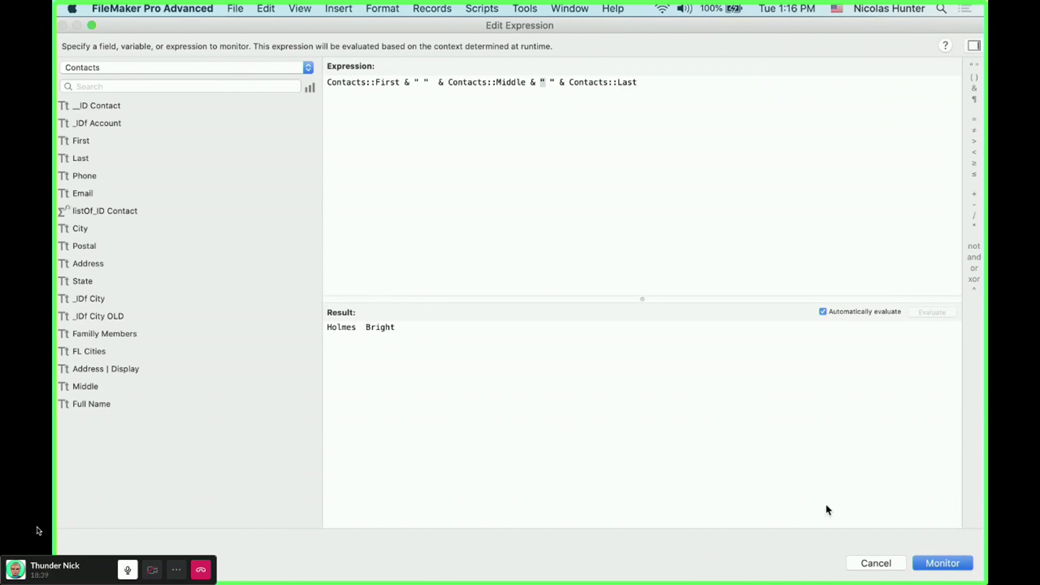
key("Return")
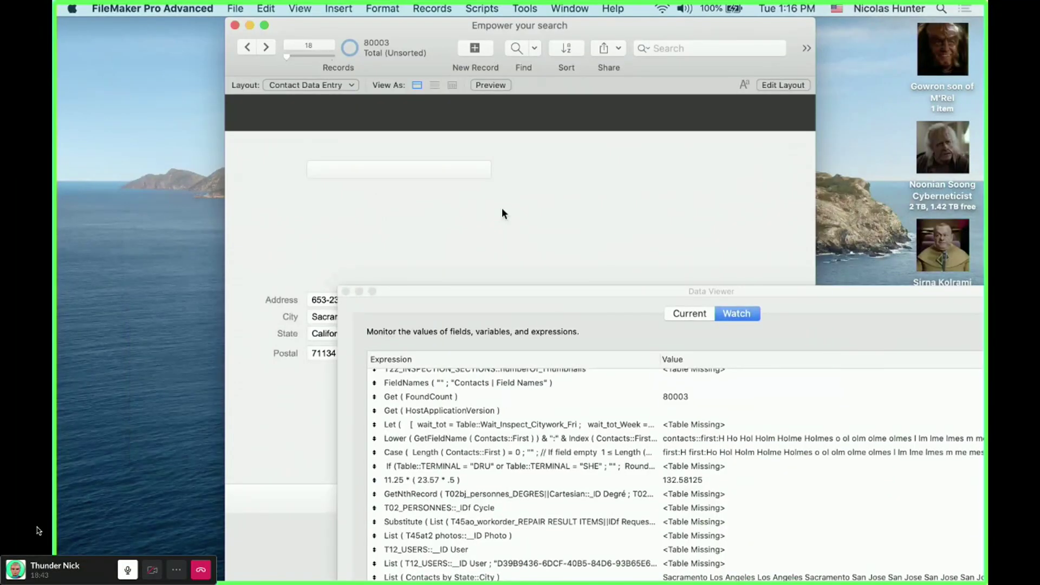
- Delete the contact's first name and close the Contact Name popover
left_click(594, 164)
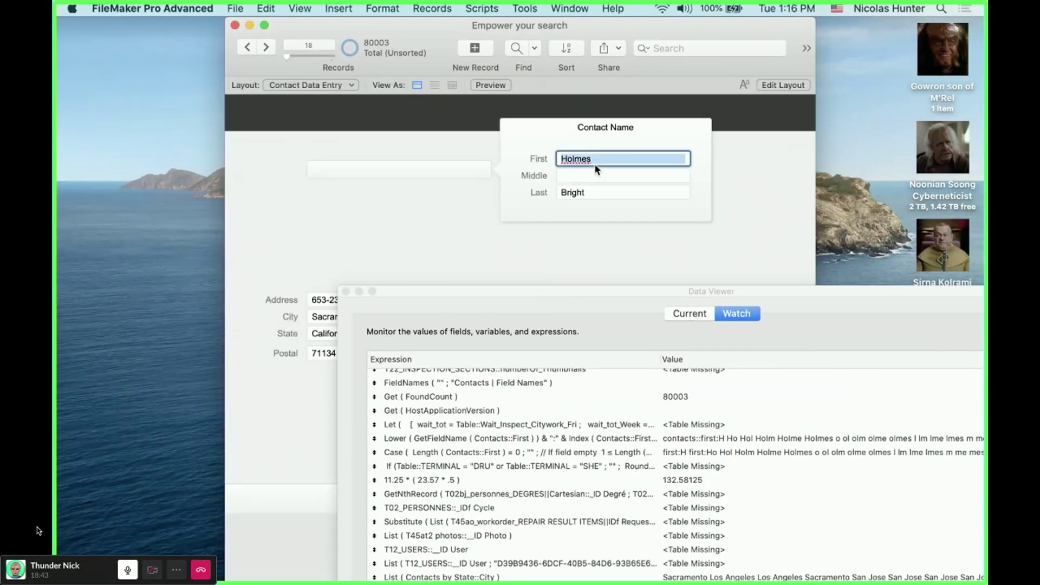
key("BackSpace")
left_click(506, 301)
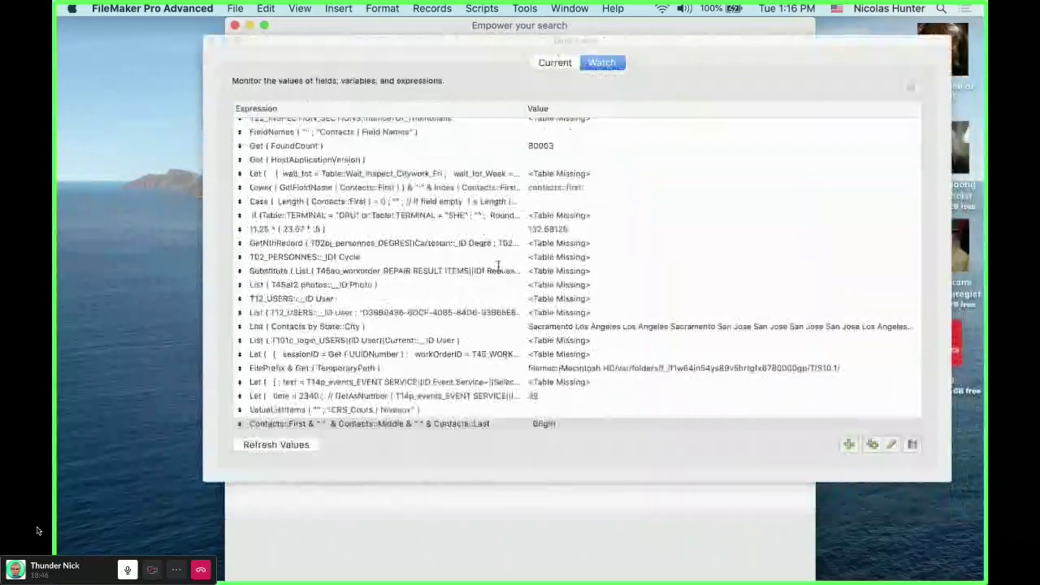
- Replace the watch with Substitute ( List ( First ; Middle ; Last ) ; ¶ ; " " ) and monitor it
double_click(548, 420)
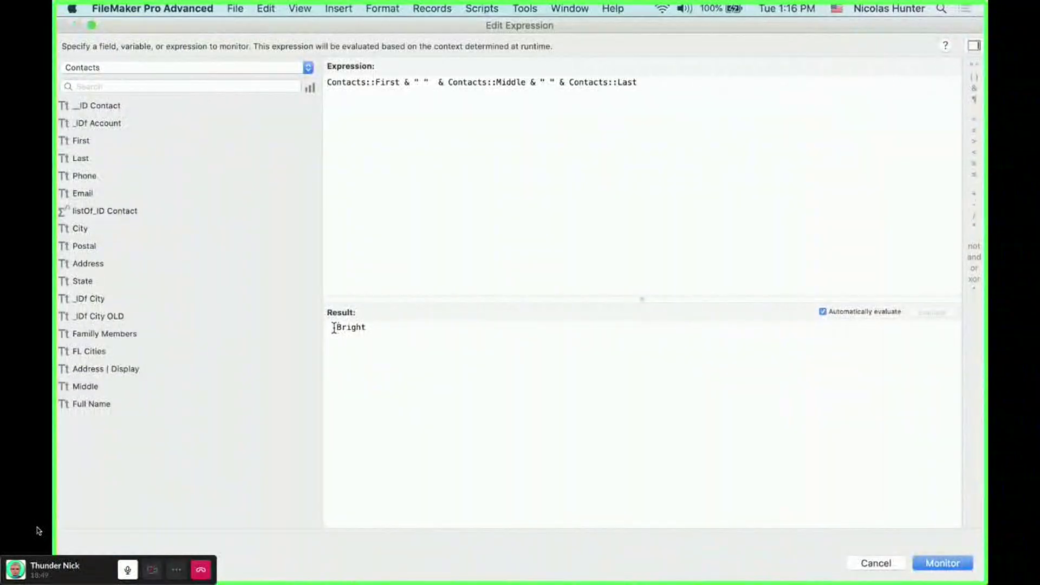
left_click(467, 100)
key("super+a")
type("Substitute ( List ( Contacts::First ; Contacts::Middle ; Contacts::Last ) ; ¶ ; \" \" )")
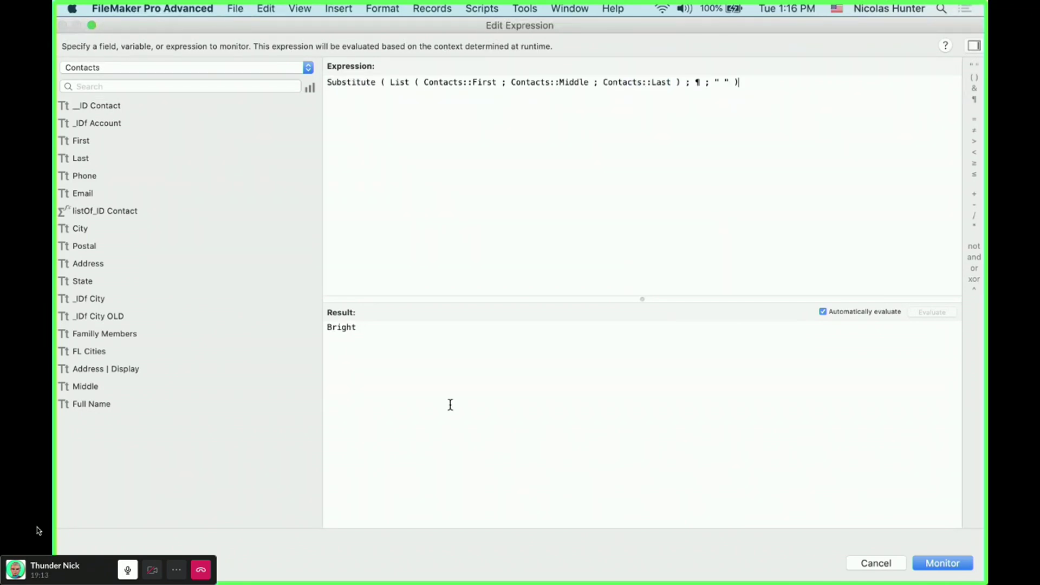
left_click_drag(372, 337, 298, 316)
left_click(365, 338)
key("Return")
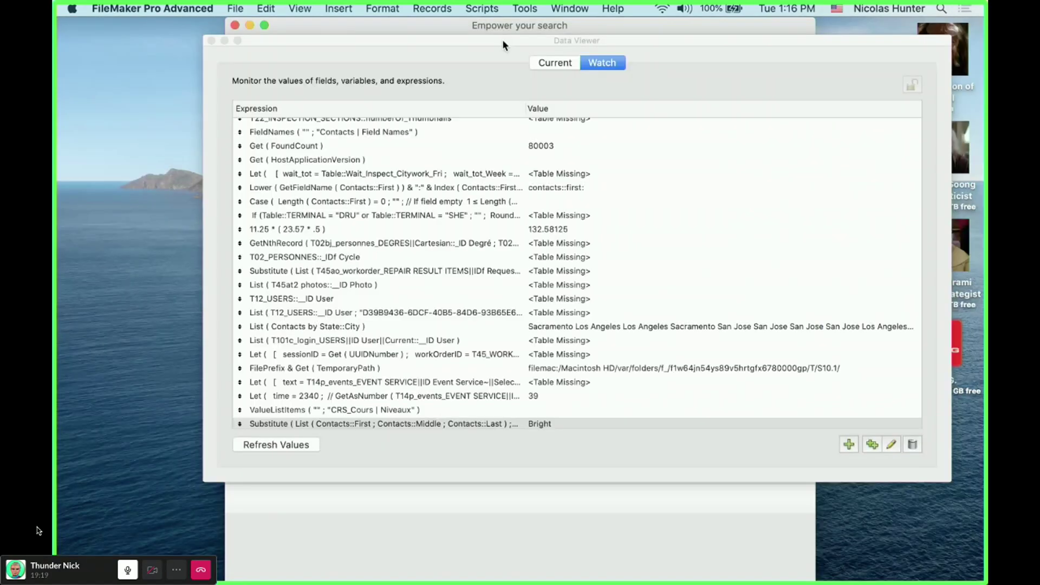
- Type a first name and a middle initial in the popover, then reopen the Substitute watch expression
left_click_drag(502, 39, 725, 323)
left_click(579, 159)
type("Hoin")
type("es")
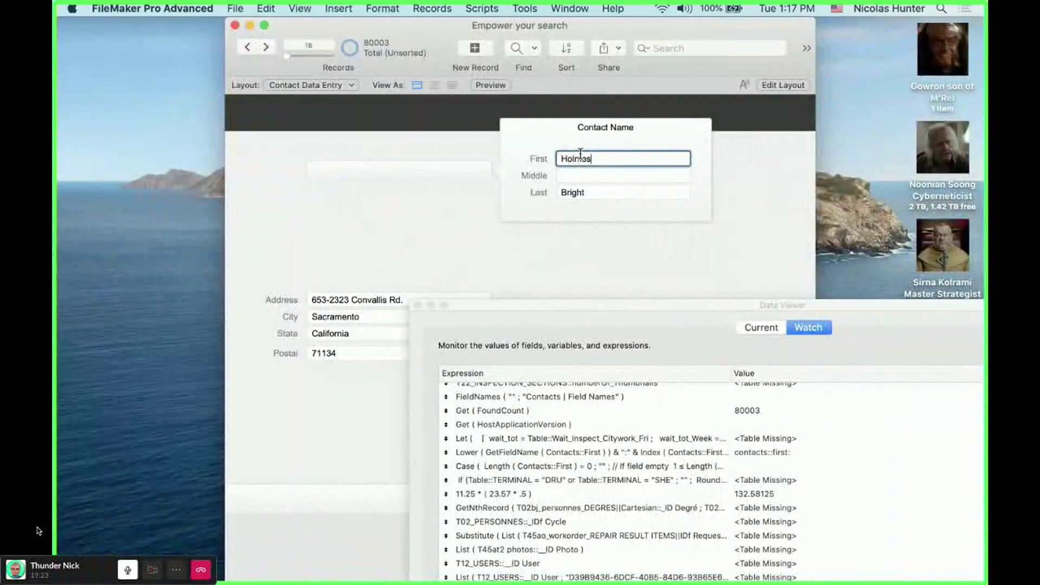
left_click(564, 172)
type("Sherlock")
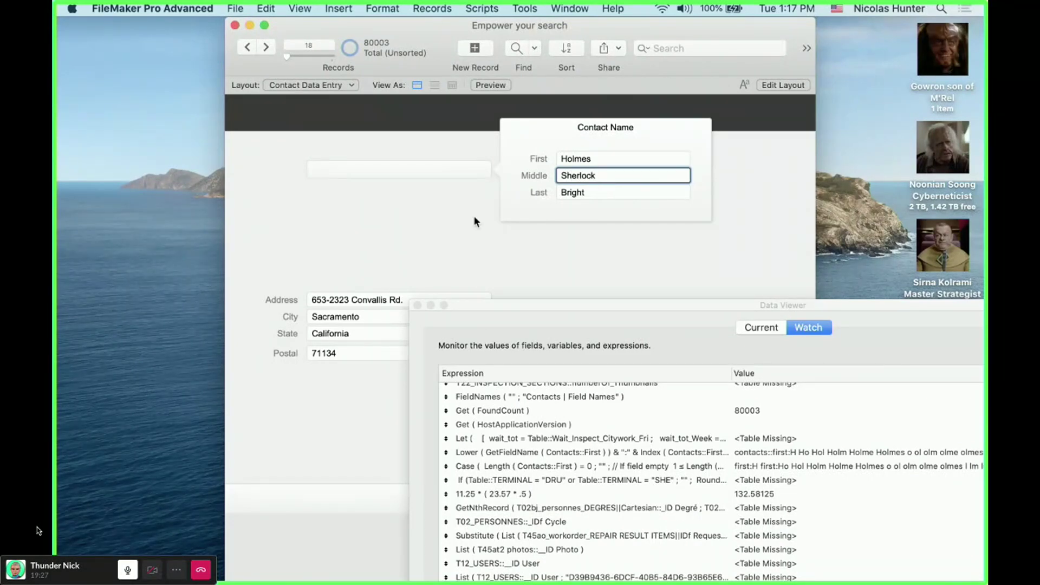
left_click(474, 218)
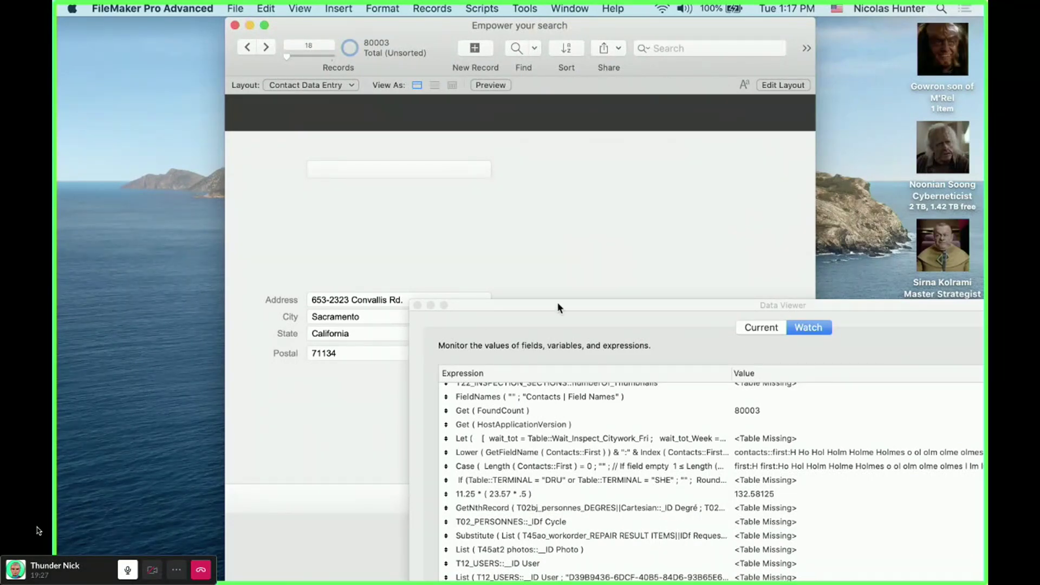
left_click_drag(564, 305, 371, 100)
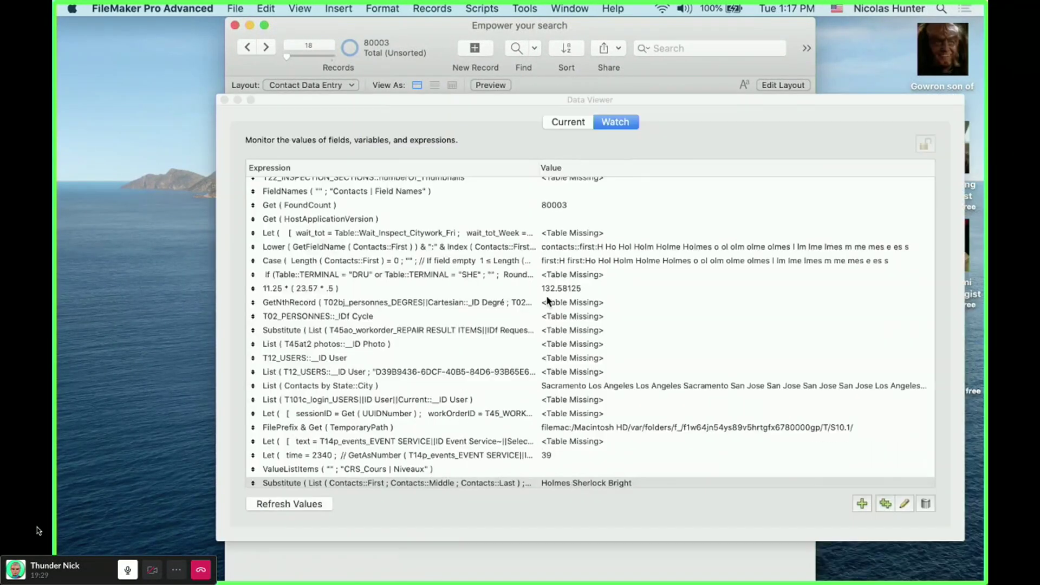
key("Return")
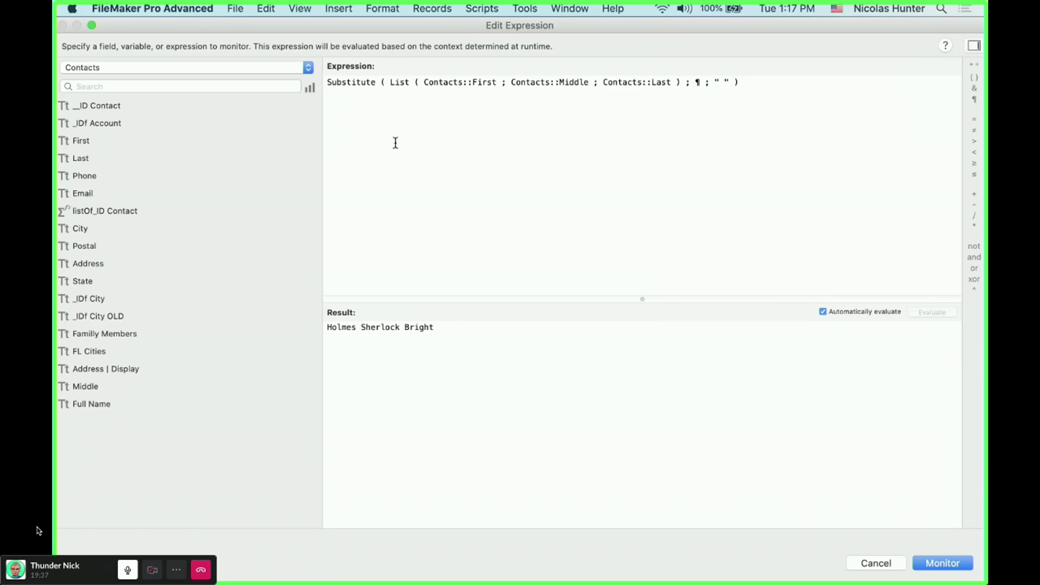
- Change the List to Contacts::Last ; Contacts::First with ", " as the replacement, and save it
left_click_drag(425, 80, 496, 80)
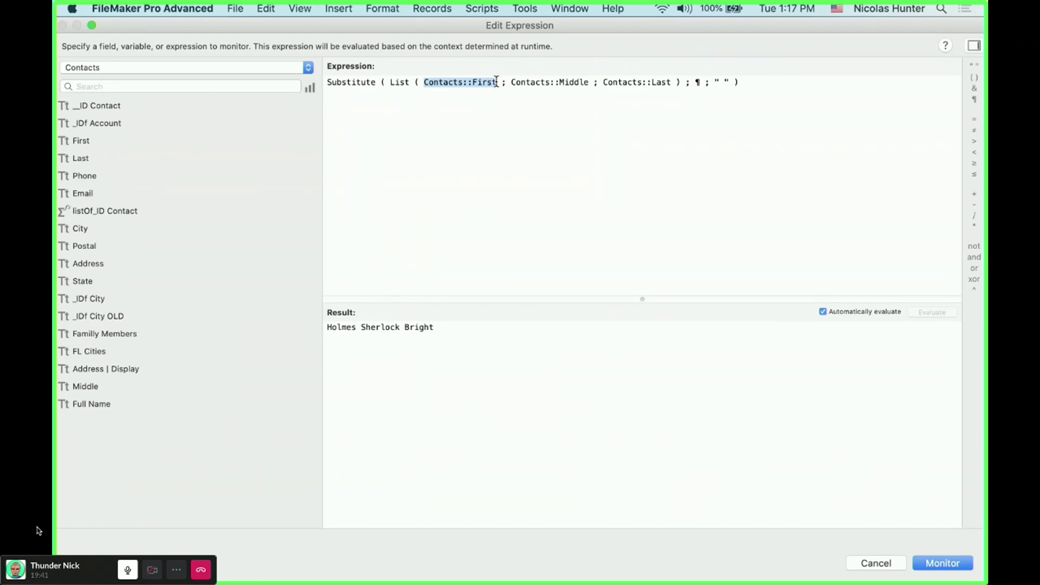
type("Last")
key("Down")
key("Return")
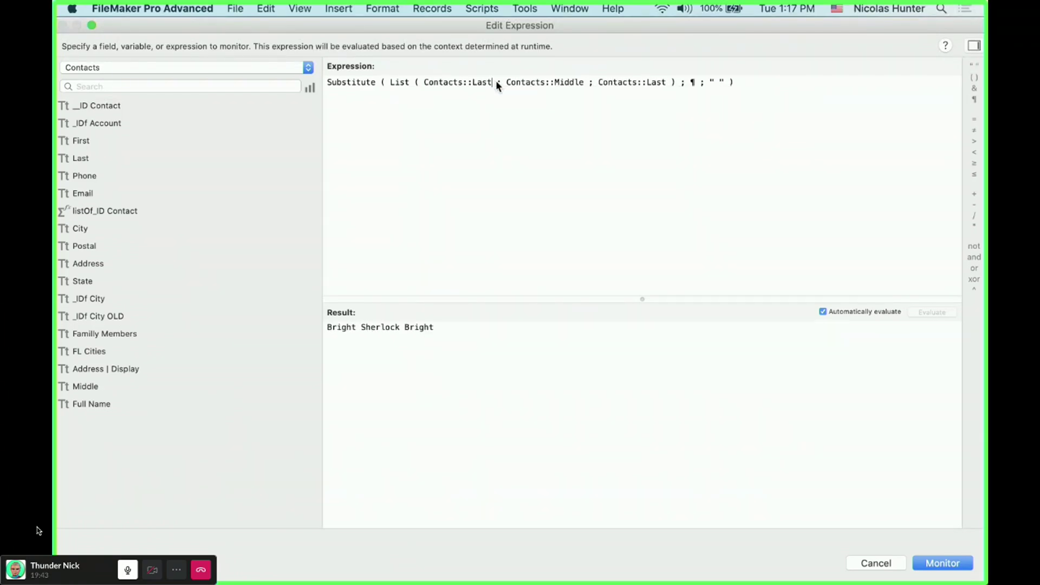
left_click_drag(507, 80, 667, 84)
type("First")
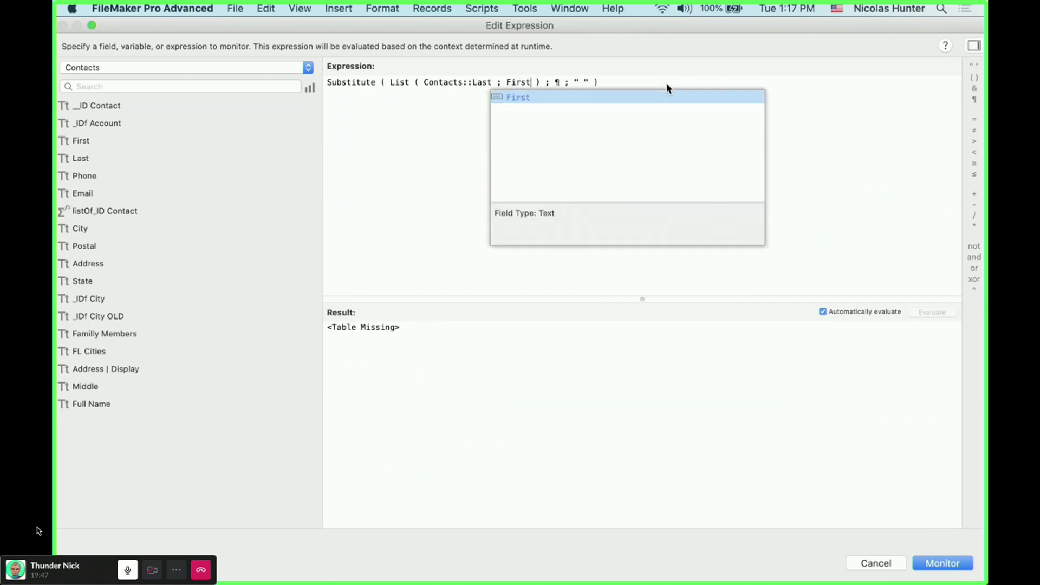
left_click(630, 95)
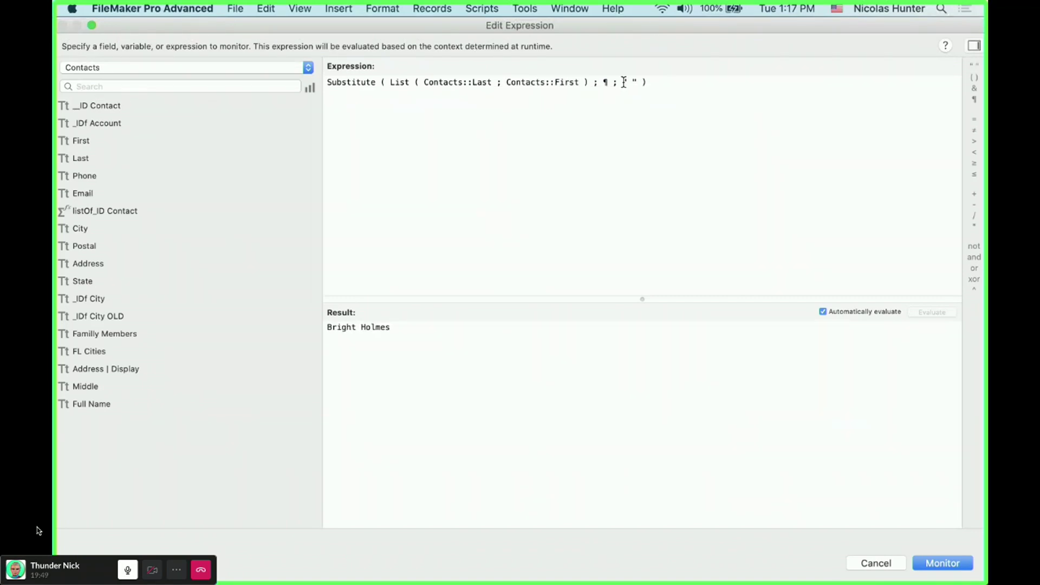
left_click(626, 81)
type(",")
left_click(943, 564)
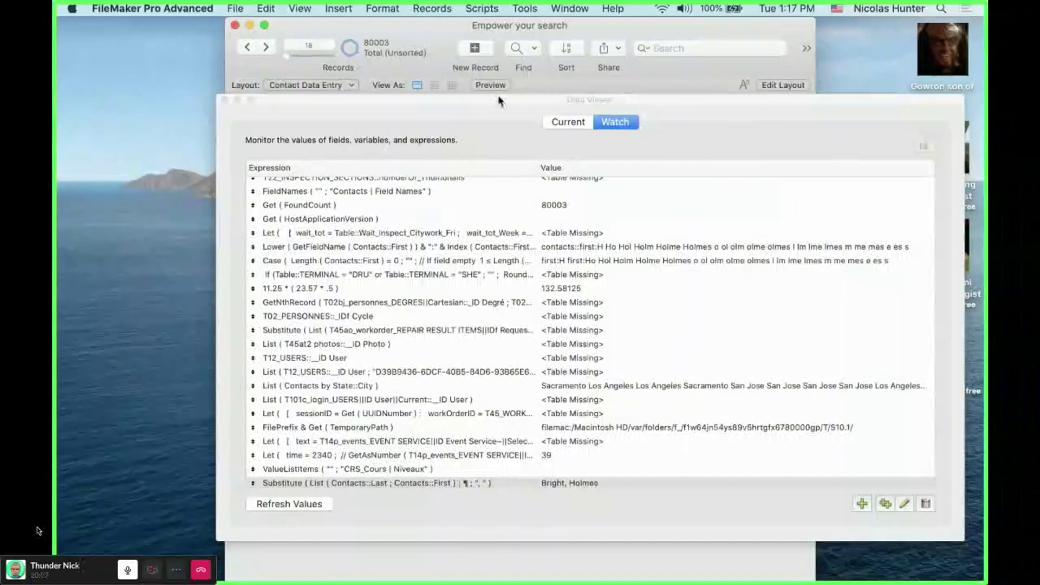
- Clear the first name, check the Substitute watch value, and retype the first name
left_click_drag(503, 103, 630, 275)
left_click(452, 166)
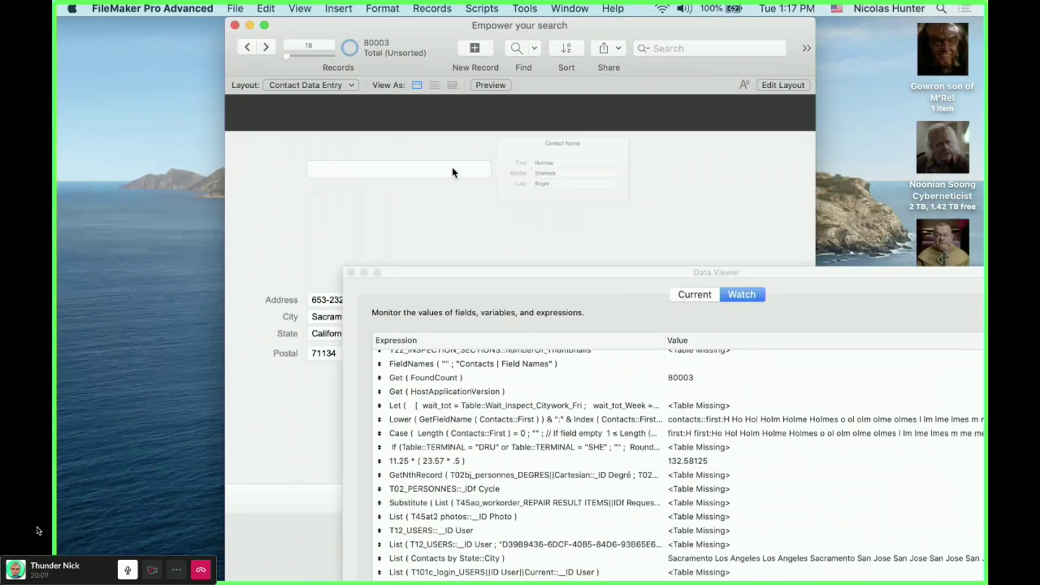
left_click(585, 159)
key("BackSpace")
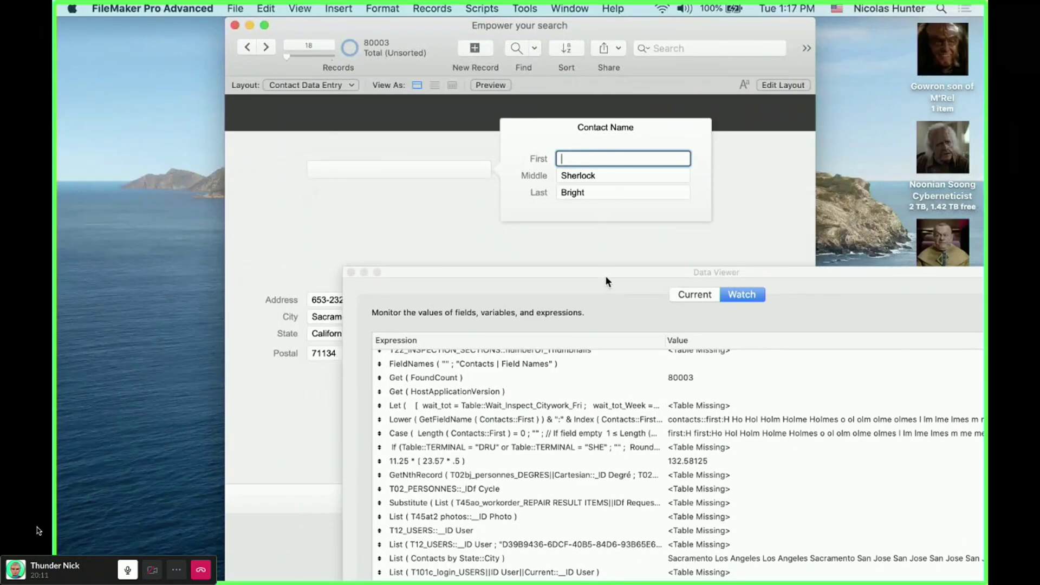
left_click_drag(605, 275, 511, 221)
left_click(580, 495)
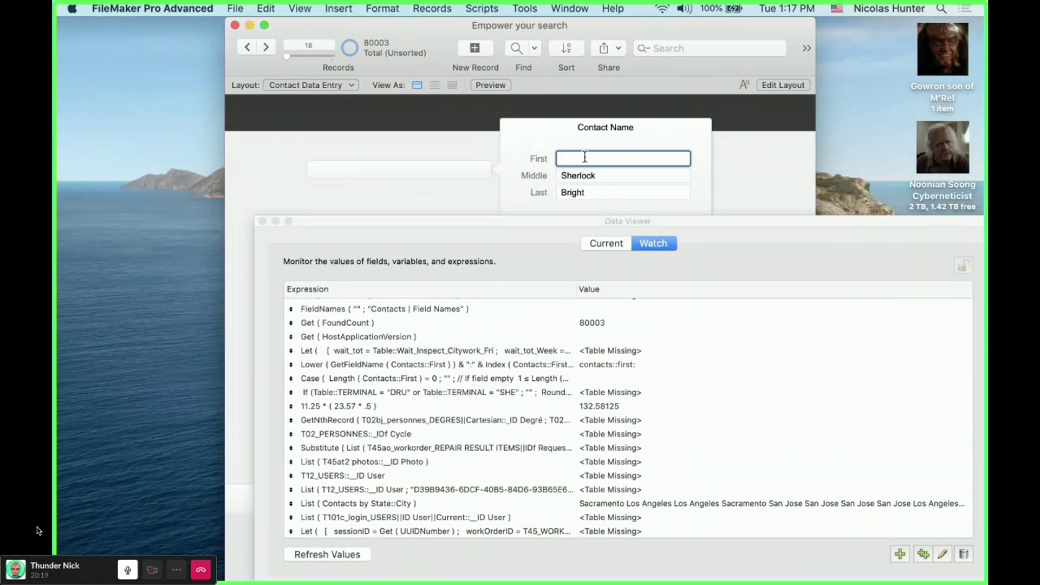
type("Holmes")
- Clear the last name and select the Substitute row to check its value
left_click(592, 191)
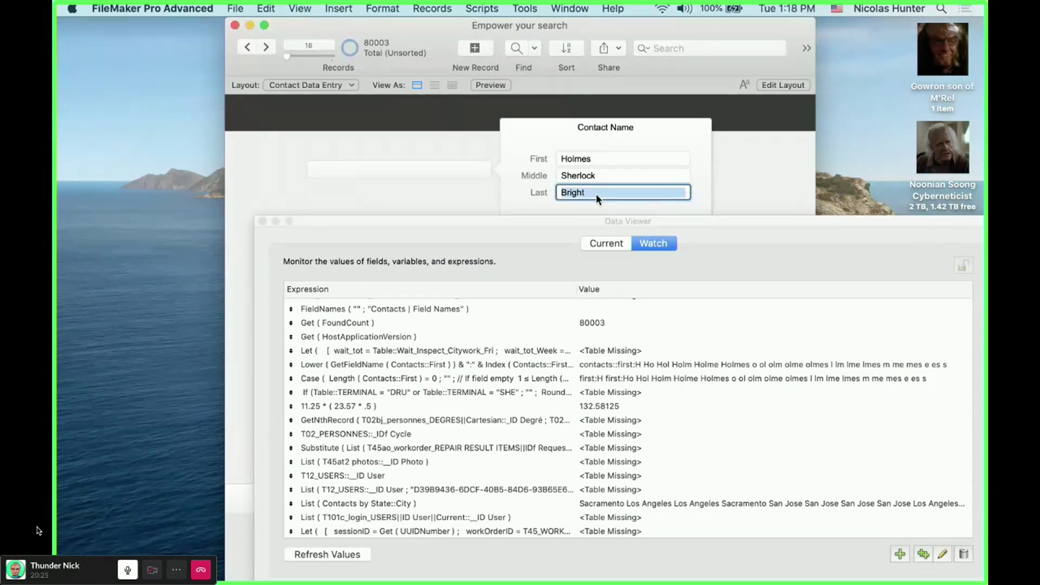
key("BackSpace")
left_click_drag(593, 216, 539, 83)
left_click(616, 334)
scroll(596, 358, "down", 3)
left_click(557, 396)
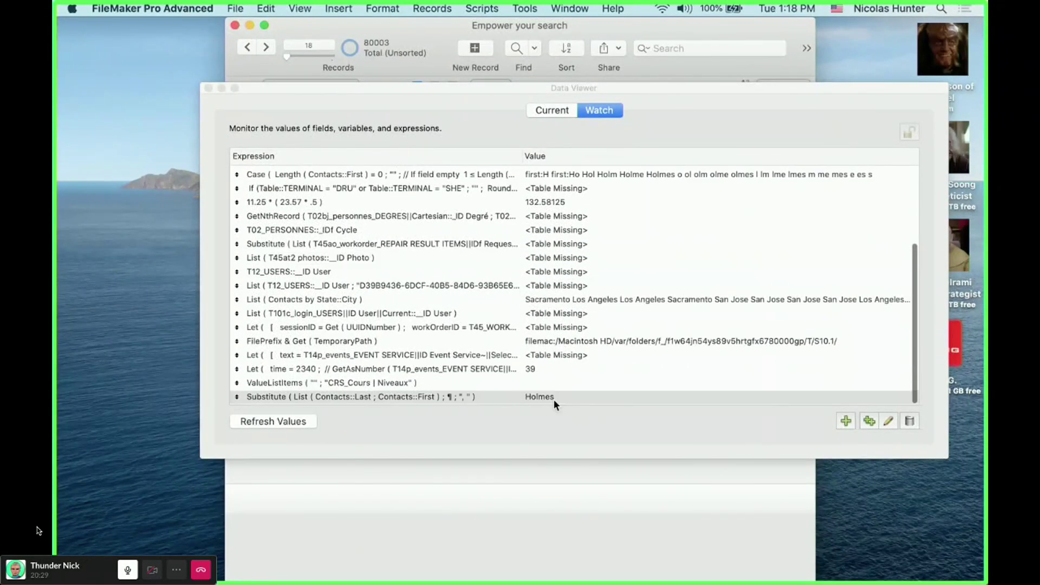
left_click_drag(484, 84, 500, 119)
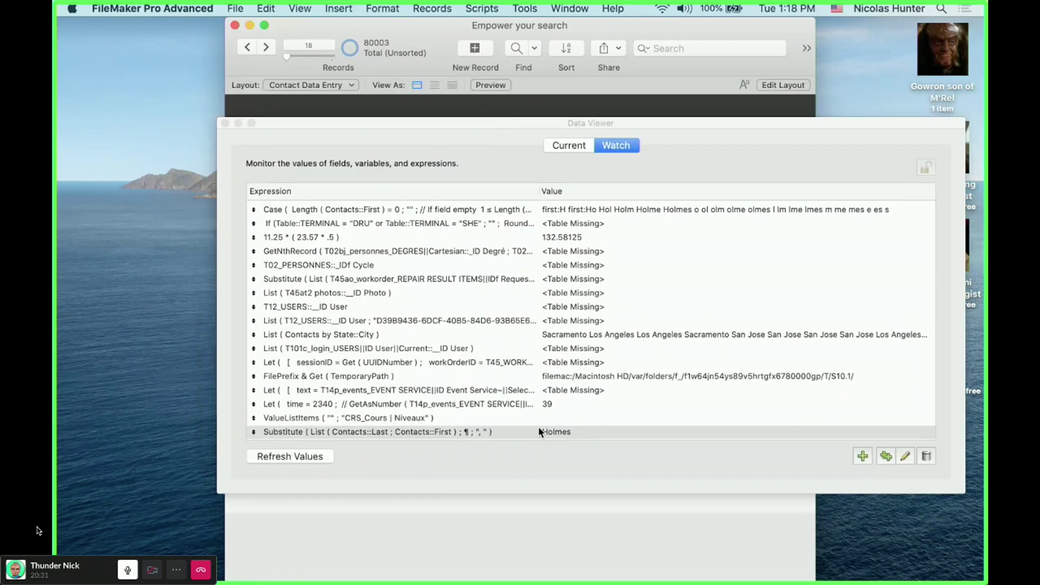
- Open the Substitute expression, cancel without changes, and close the Data Viewer
key("Return")
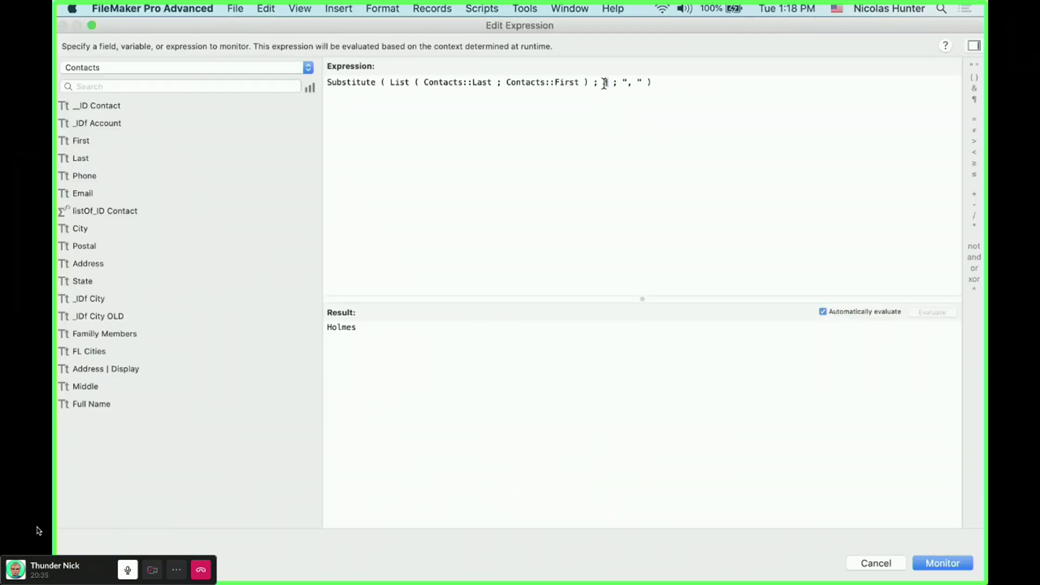
left_click_drag(627, 81, 641, 79)
left_click(351, 172)
left_click(888, 568)
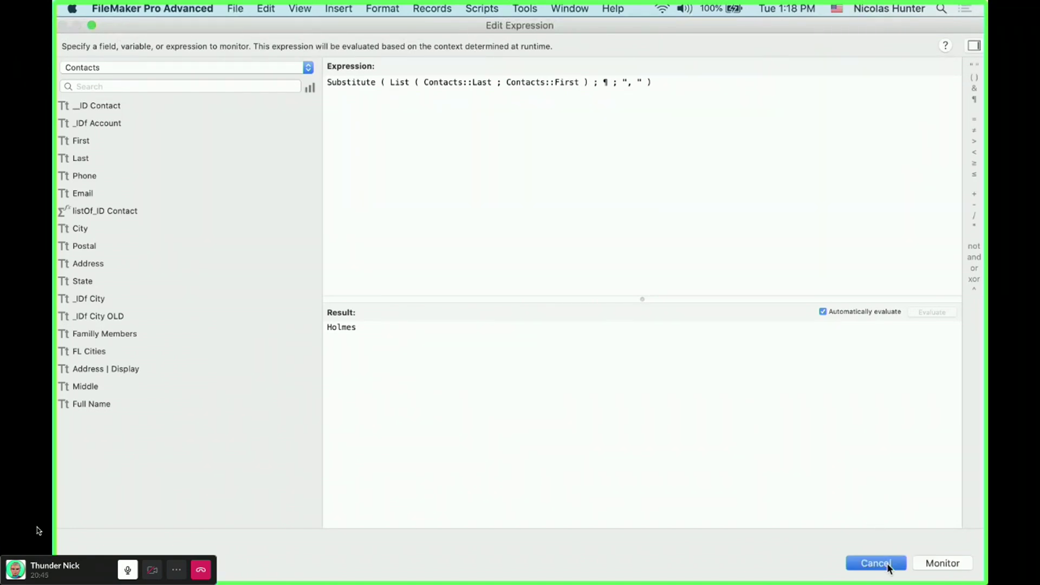
key("Escape")
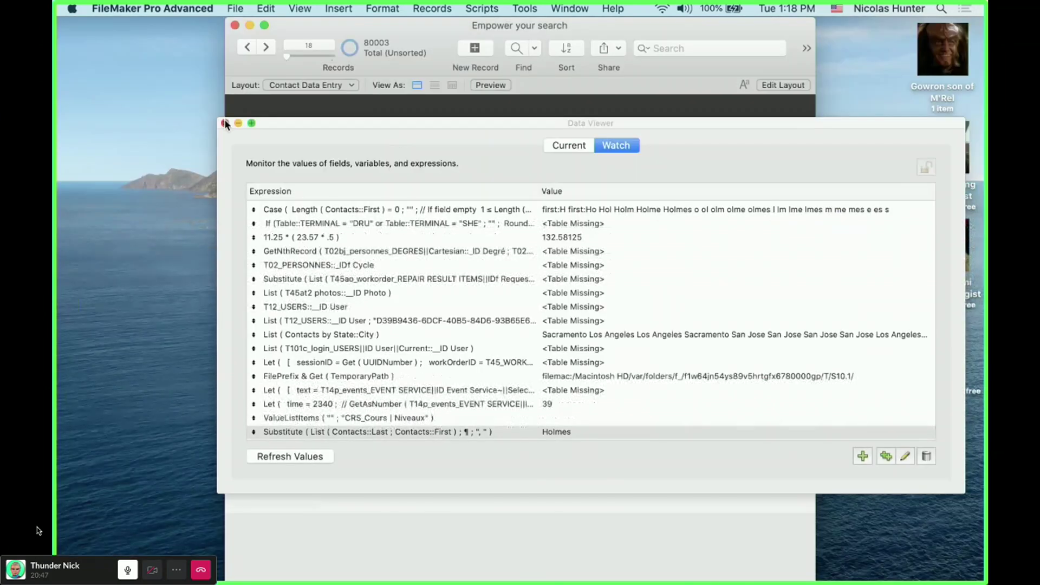
key("super+w")
- Retype the contact's last name, fix a typo, and close the Contact Name popover
type("Broight")
left_click(573, 193)
key("BackSpace")
left_click(327, 233)
left_click(409, 172)
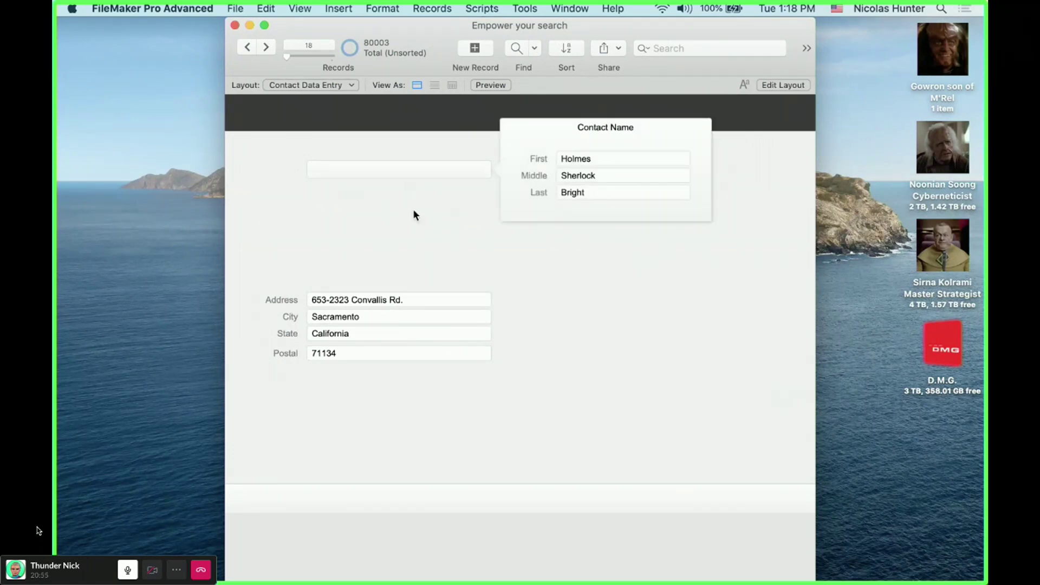
left_click(424, 236)
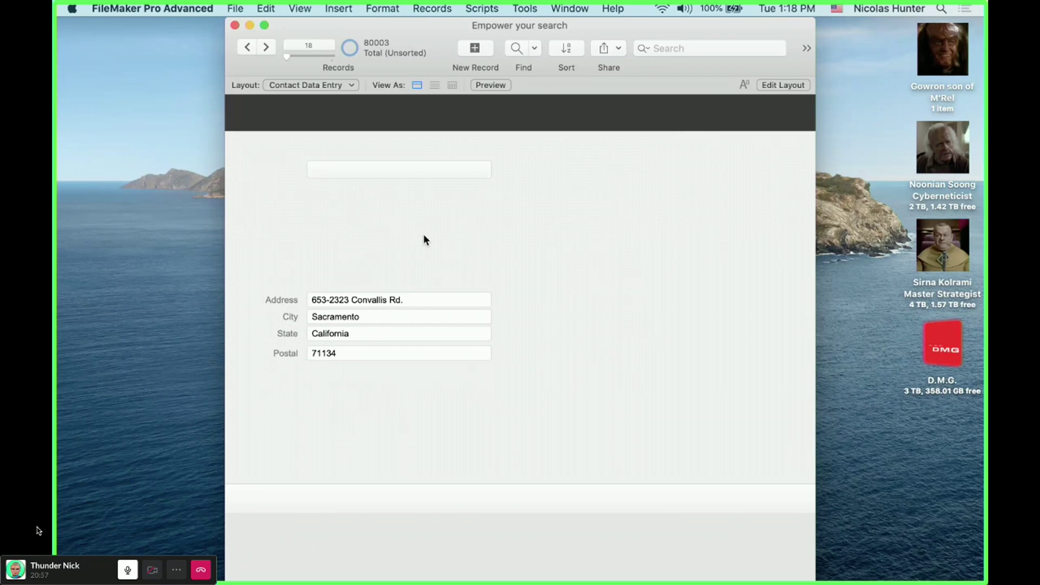
- Open the Full Name field's auto-enter calculation in Manage Database
key("super+shift+d")
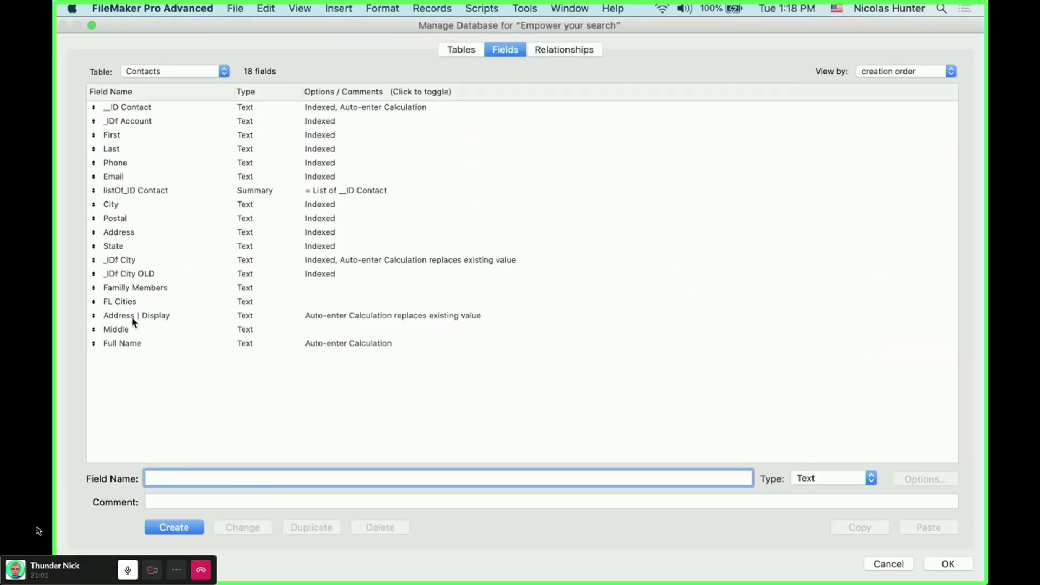
left_click(138, 343)
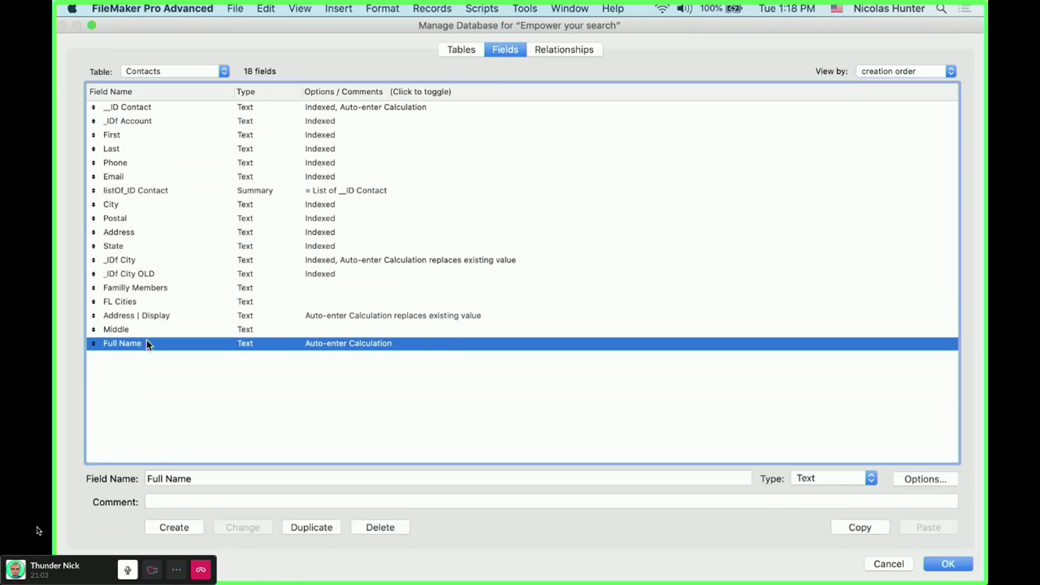
double_click(138, 343)
left_click(348, 360)
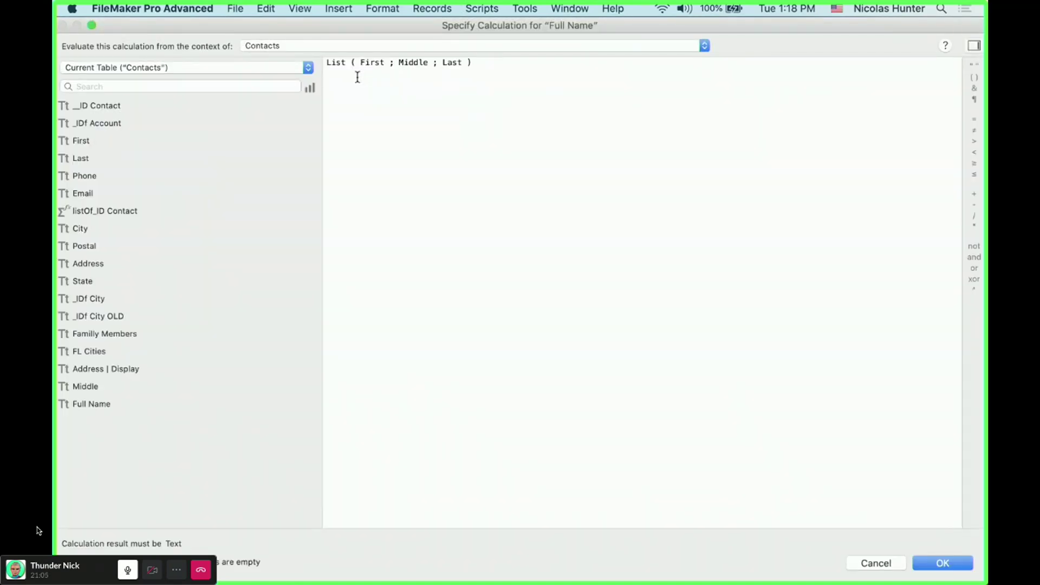
key("Escape")
key("Return")
- Replace the formula with Substitute ( List ( First ; Middle ; Last ) ; ¶ ; " " ) and confirm
triple_click(399, 62)
key("super+c")
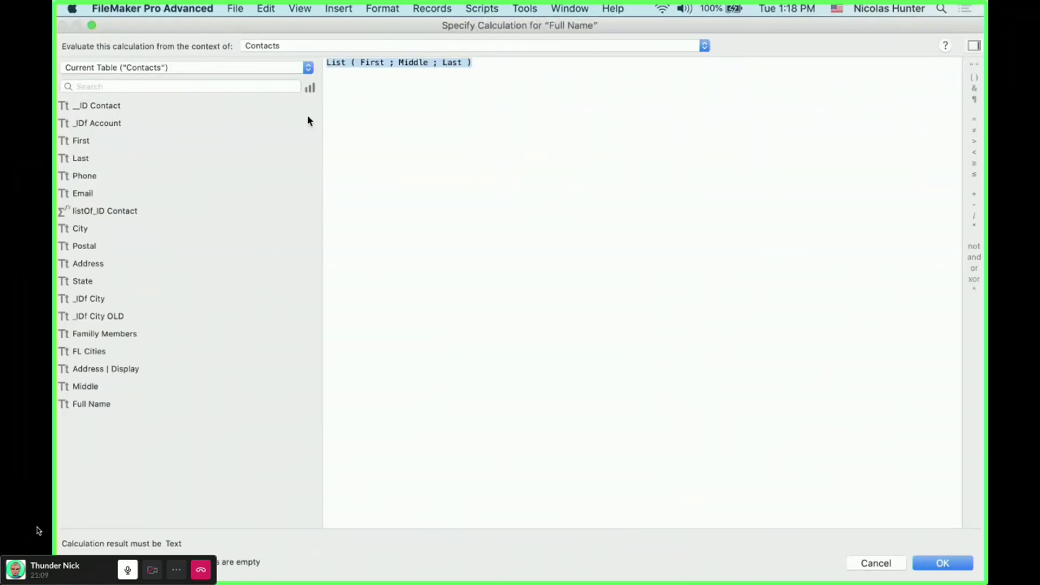
key("BackSpace")
type("sub")
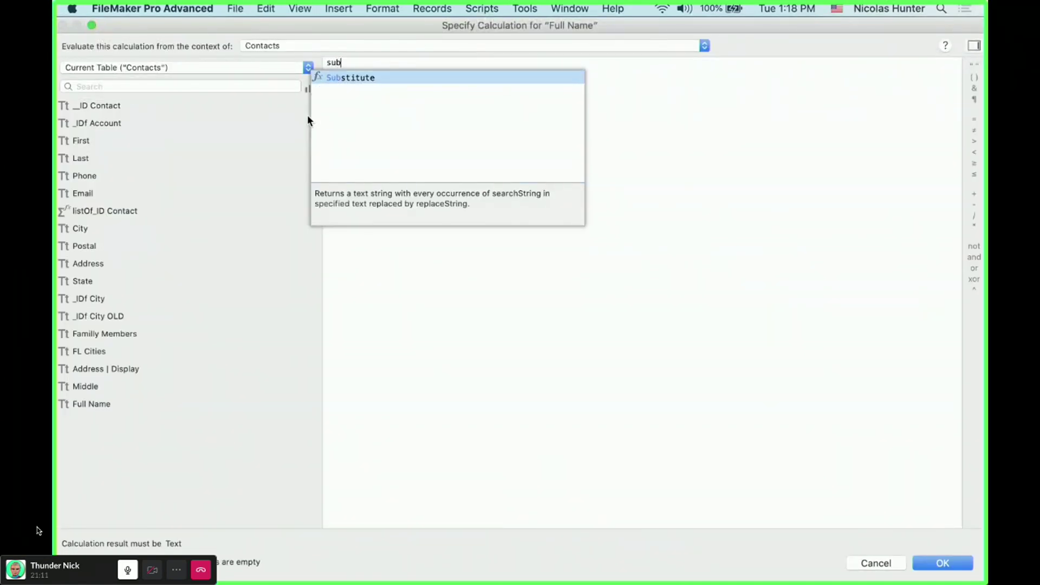
key("Return")
double_click(399, 63)
key("super+v")
double_click(562, 63)
type("¶")
double_click(590, 62)
type("\" \"")
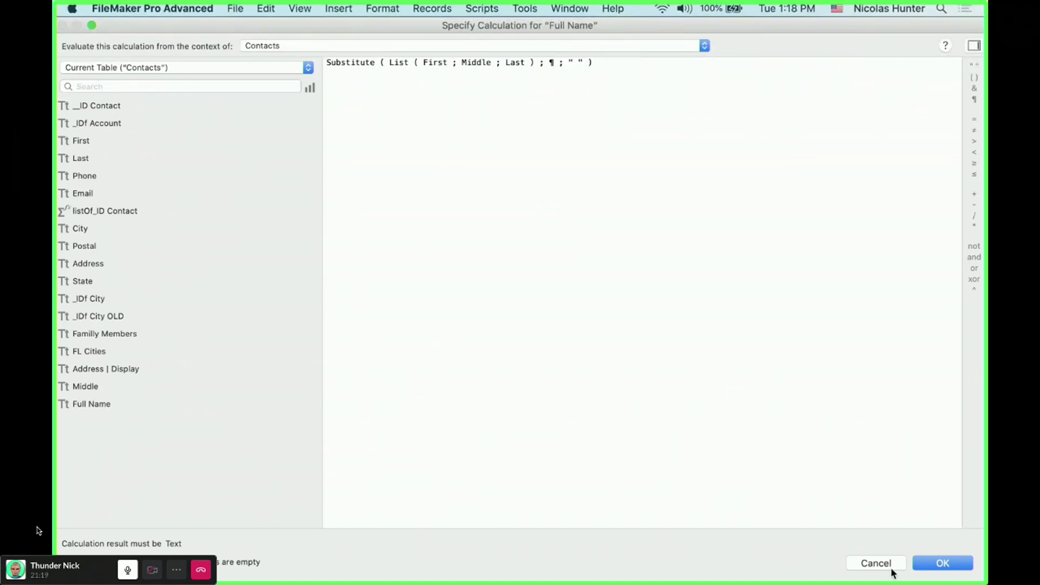
left_click(933, 563)
key("Return")
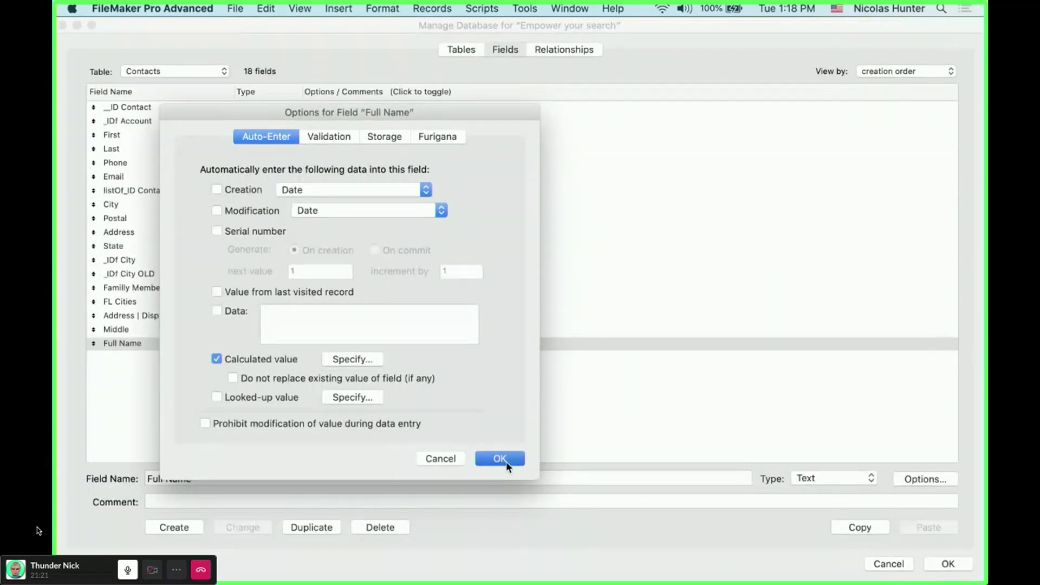
- Close Manage Database, check the name popover, and switch to Layout mode
left_click(950, 565)
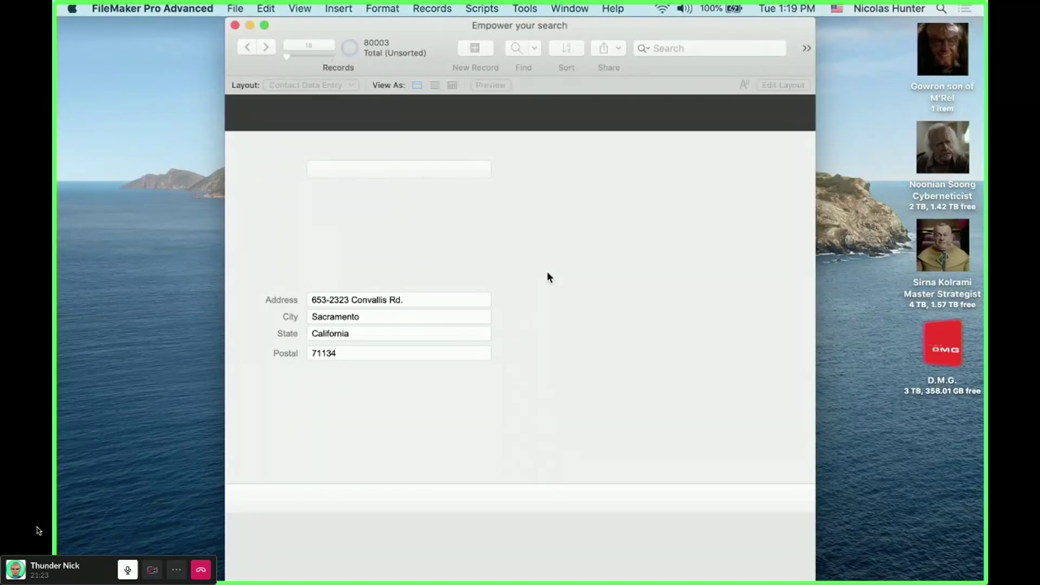
left_click(442, 166)
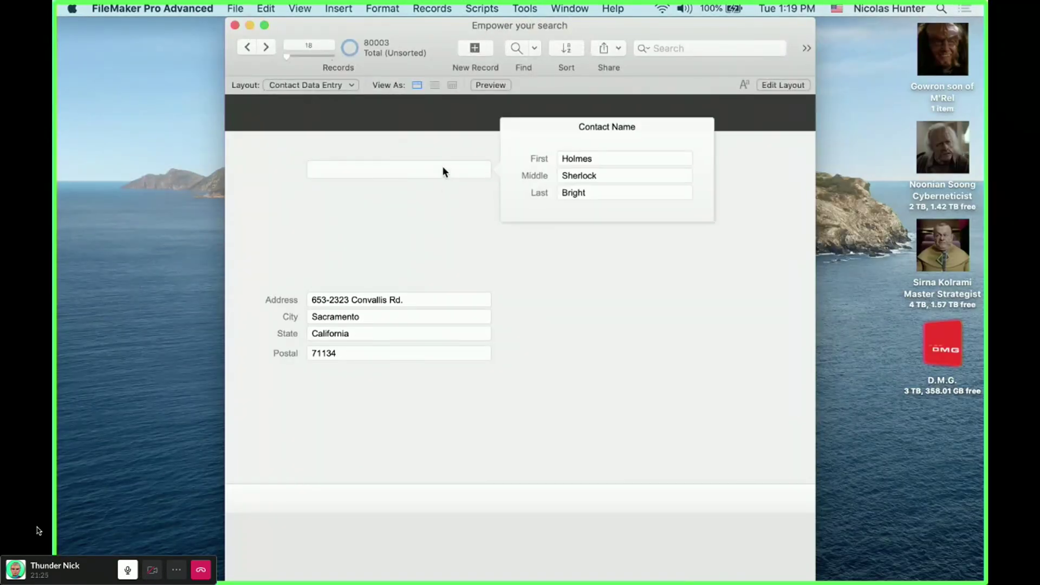
left_click(366, 260)
key("super+l")
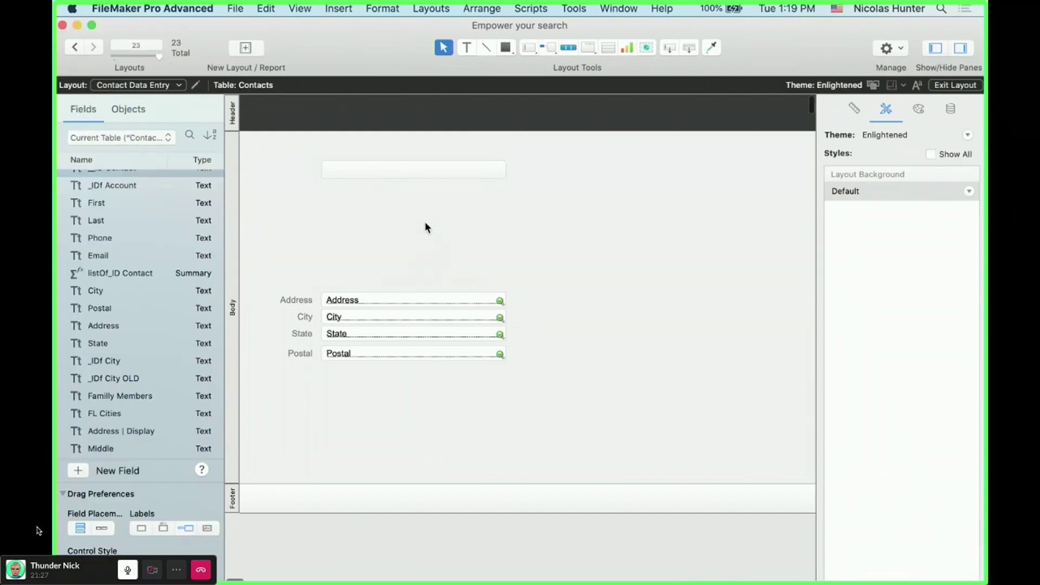
- Edit the name popover button's label in Popover Button Setup, trying the text Name
double_click(392, 166)
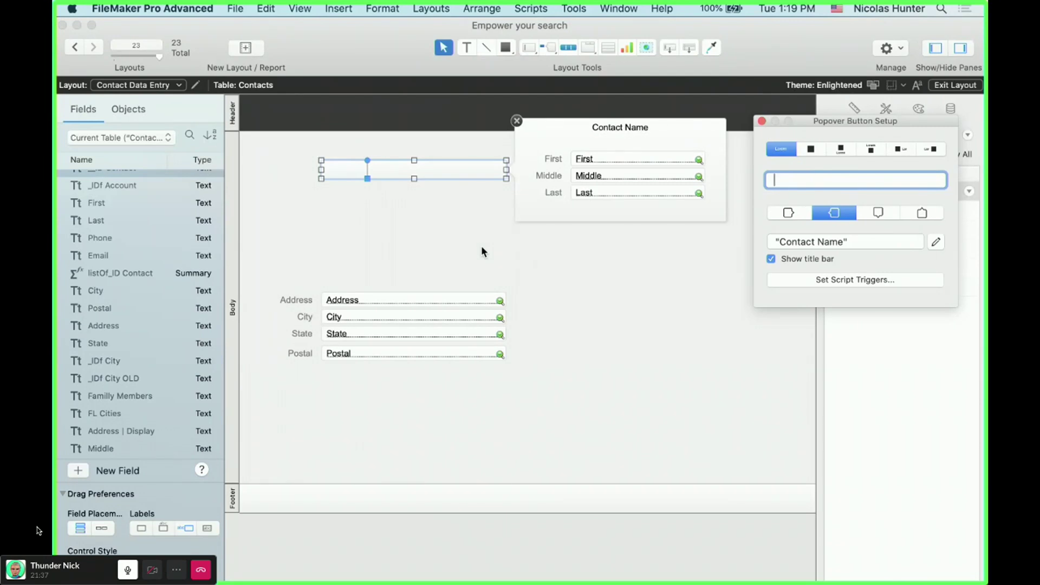
type("wsdsdsd")
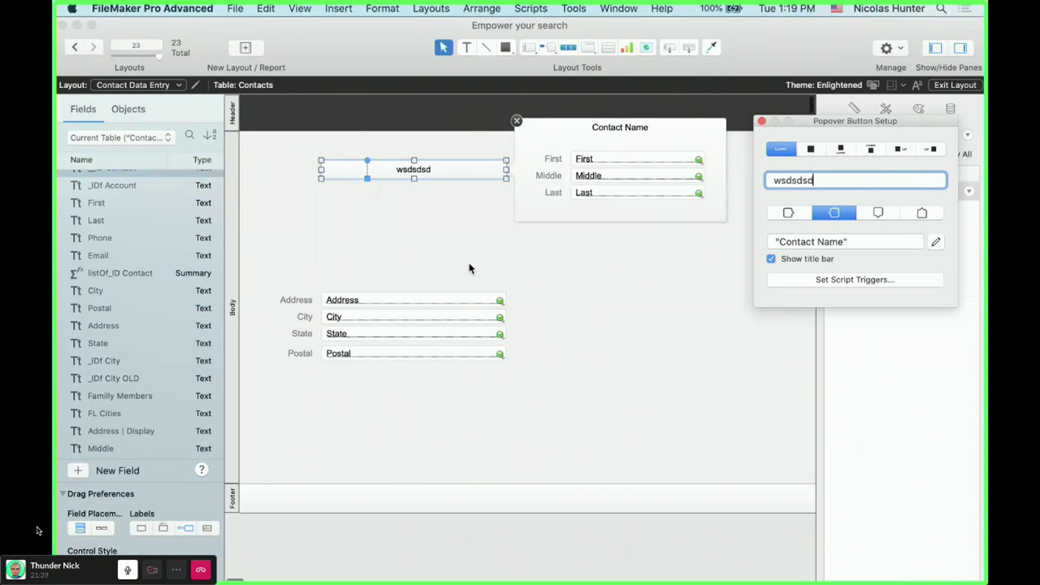
left_click(470, 262)
left_click(422, 171)
double_click(423, 172)
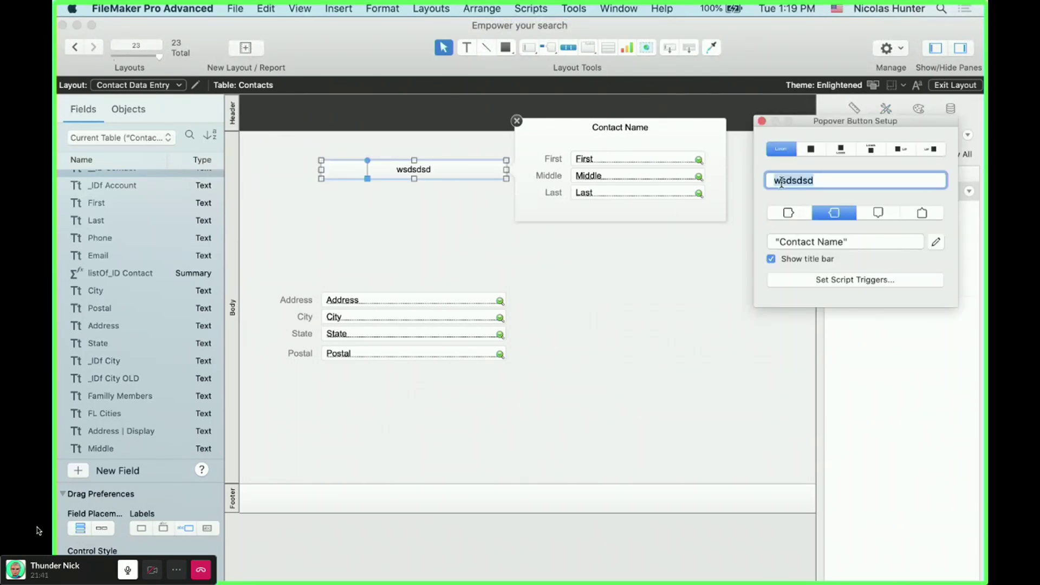
type("Name")
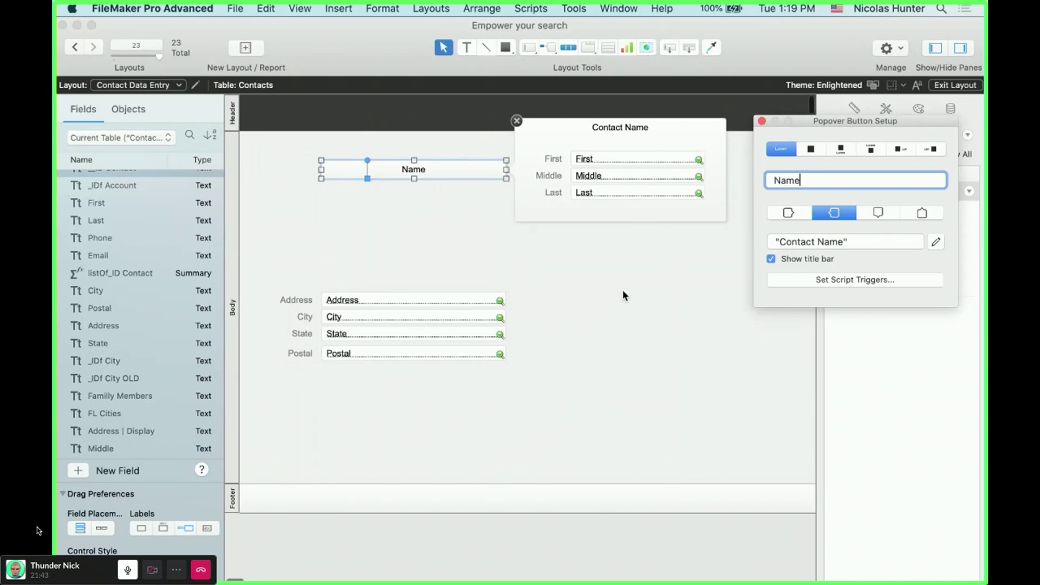
left_click(492, 252)
- Clear the name popover button's label entirely
left_click(454, 170)
double_click(454, 170)
left_click(821, 183)
type("sdsdsd")
double_click(821, 183)
key("BackSpace")
left_click(570, 291)
- Insert the Full Name field, move and widen it on the layout, then view records in Browse mode
key("super+alt+f")
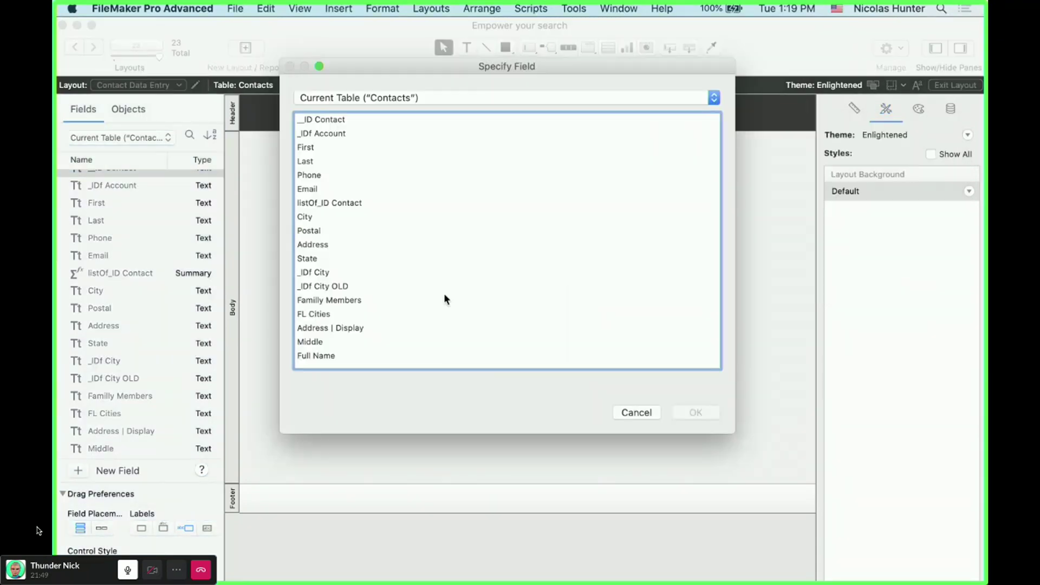
left_click(336, 355)
key("Return")
left_click_drag(602, 297, 579, 220)
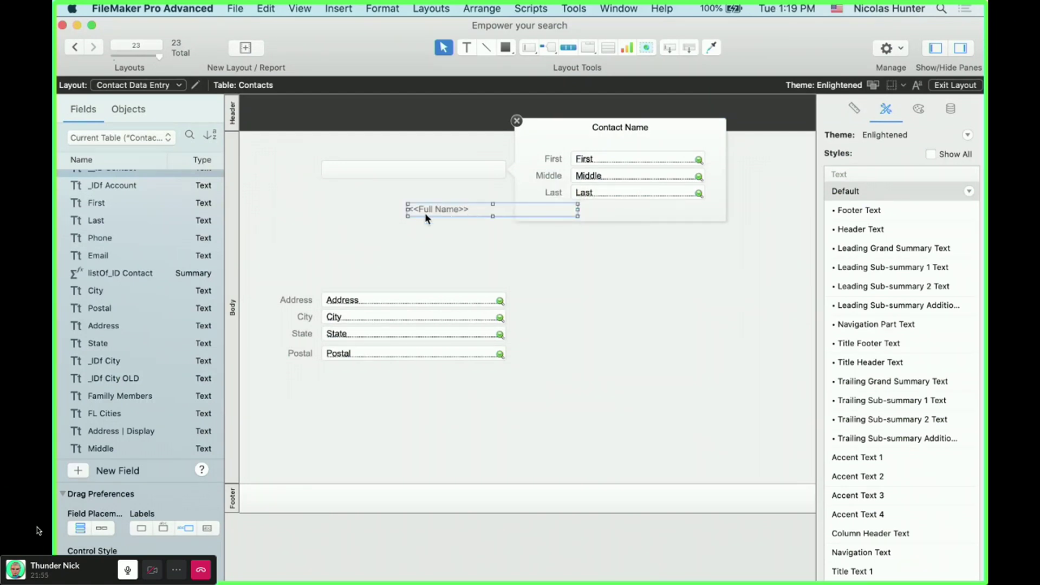
left_click_drag(424, 212, 297, 251)
key("super+b")
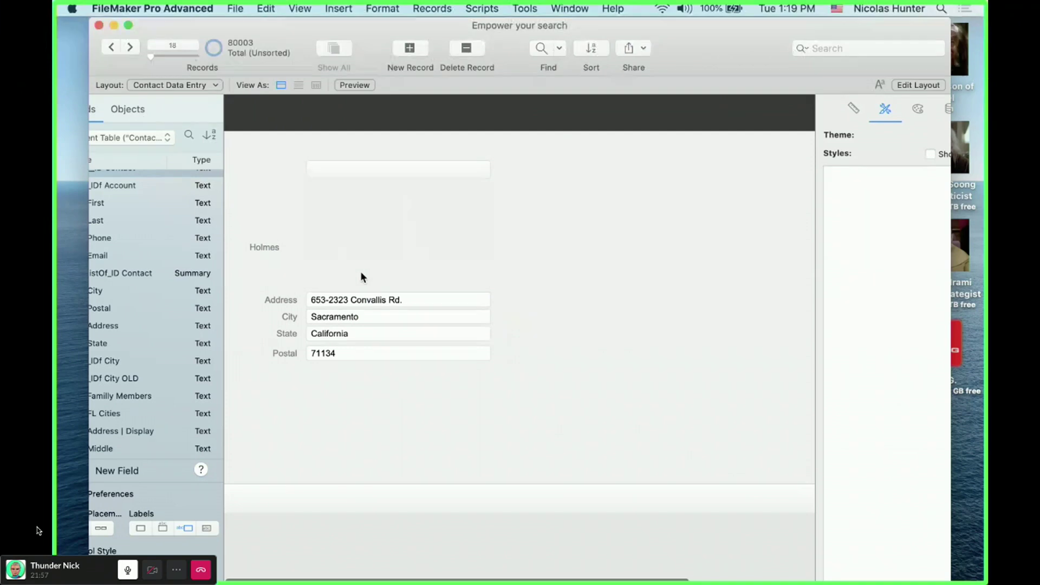
- Commit the record so Full Name reads Holmes Sherlock Bright, then return to Layout mode
left_click(401, 171)
left_click(618, 158)
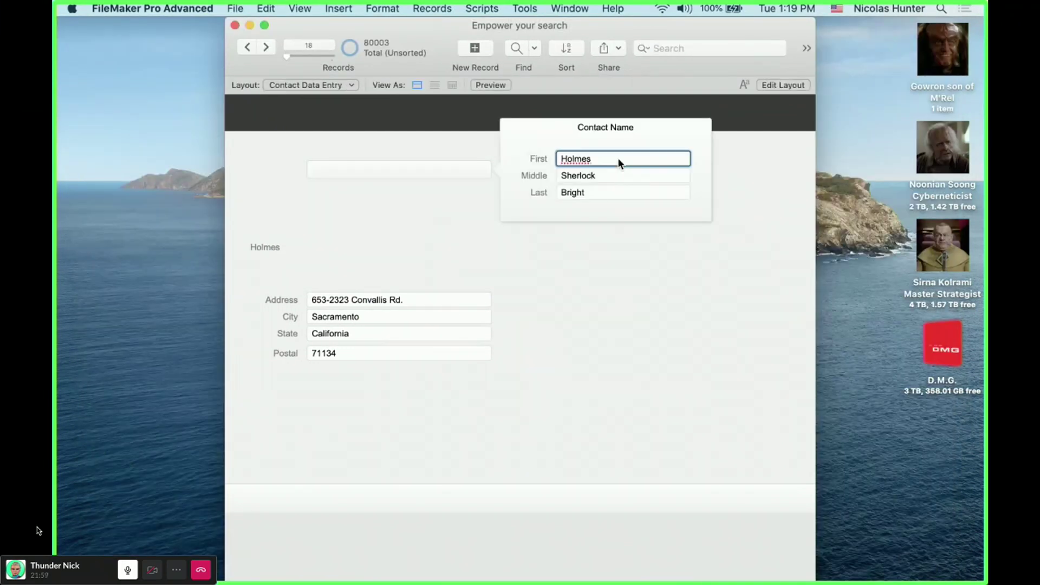
left_click(638, 267)
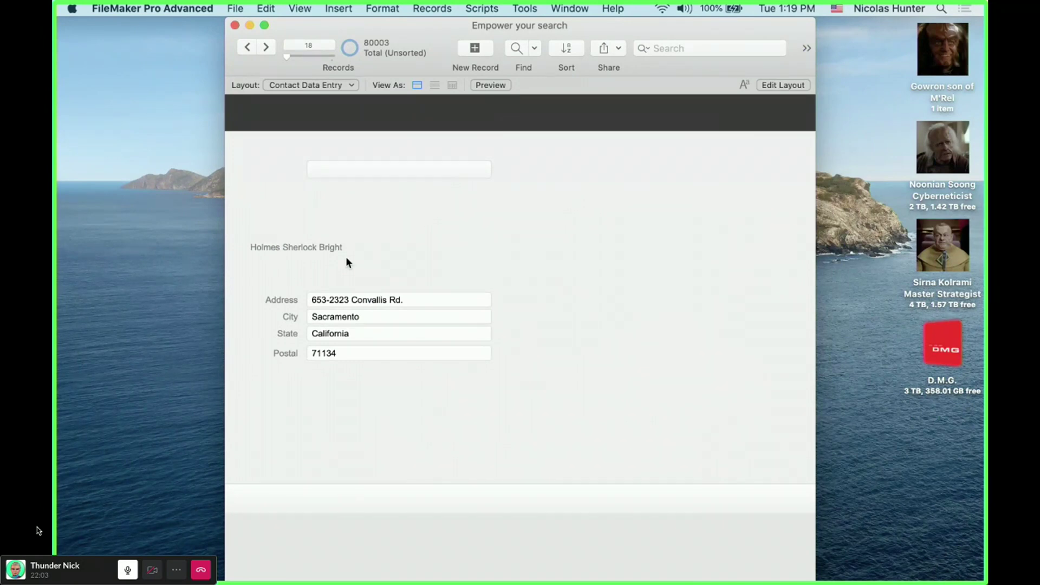
left_click(376, 170)
left_click(394, 201)
key("super+l")
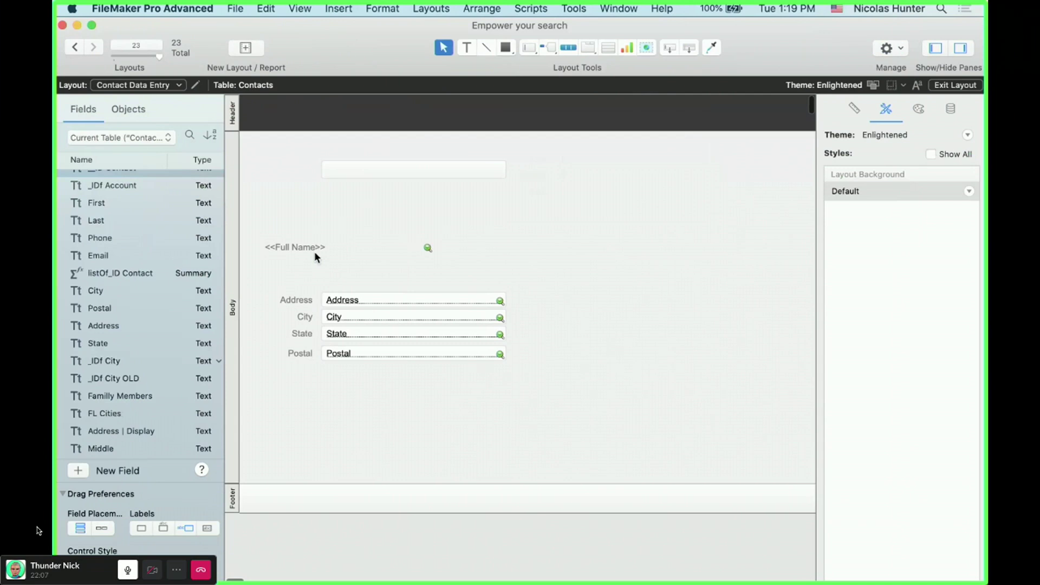
- Delete the standalone Full Name field from the layout
left_click(316, 252)
key("BackSpace")
left_click(271, 9)
mouse_move(293, 6)
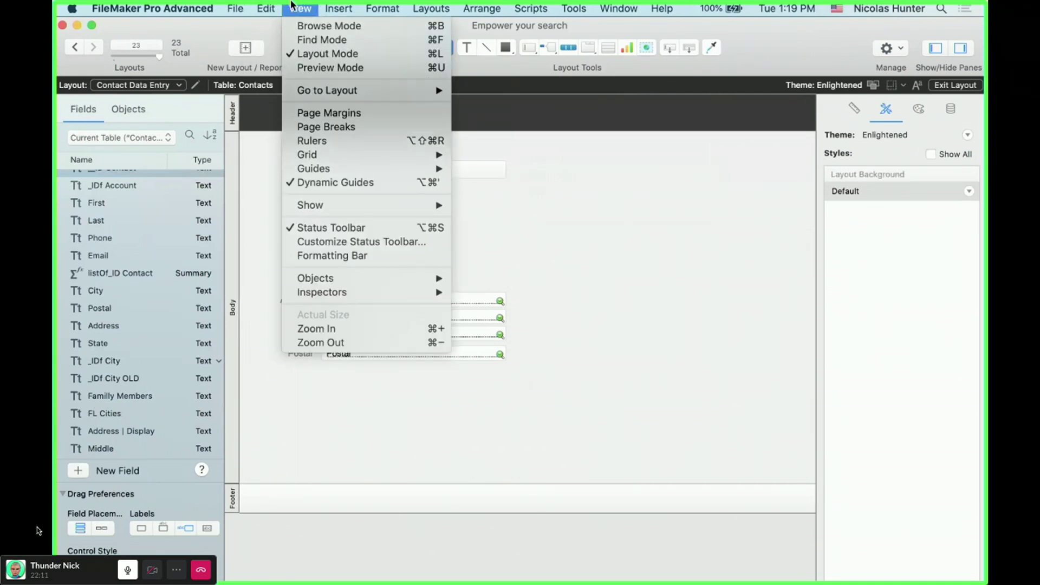
mouse_move(342, 5)
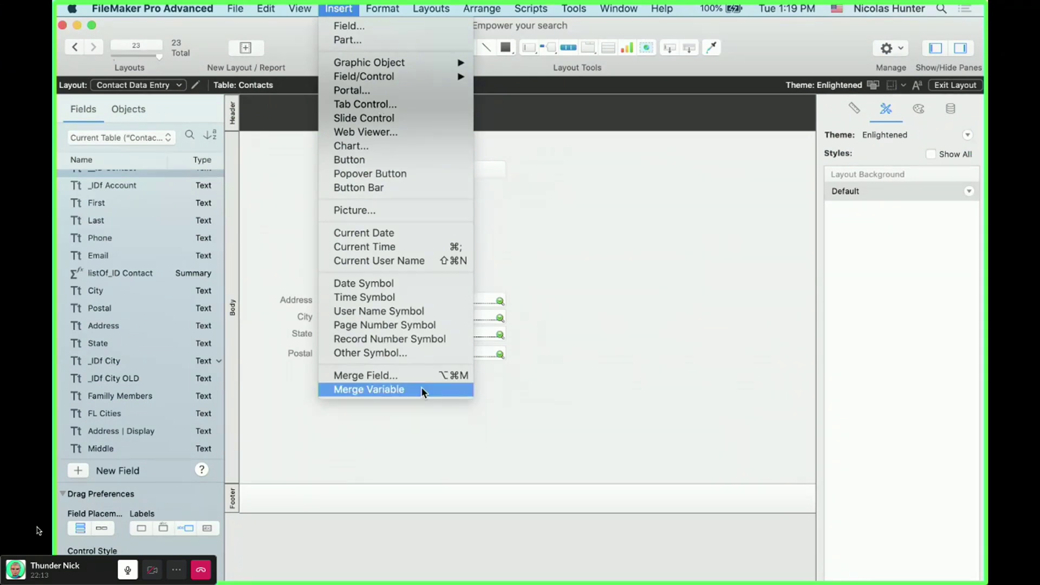
key("Escape")
left_click_drag(673, 49, 487, 238)
key("Escape")
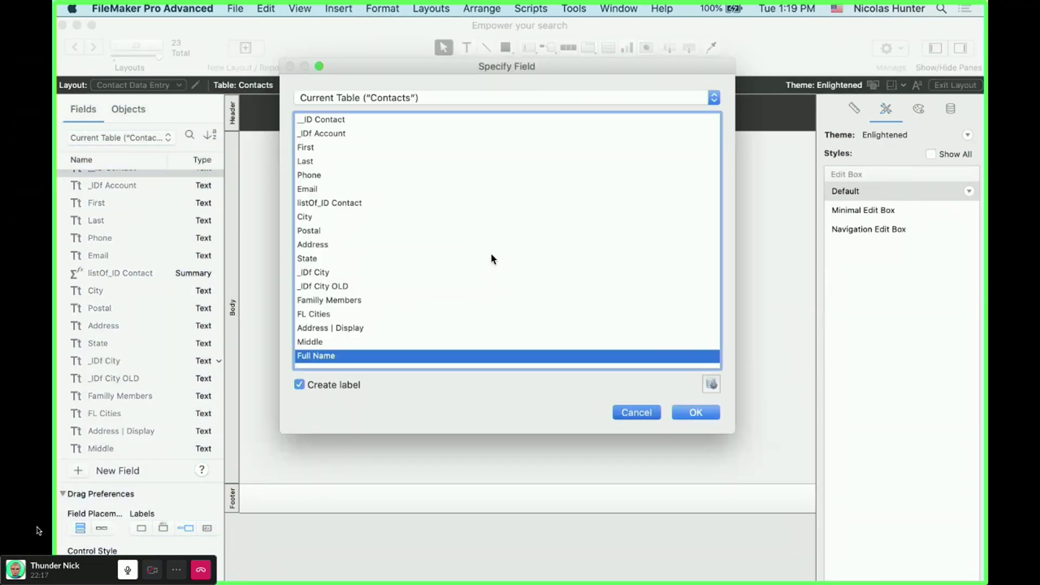
- Insert a Full Name merge field and position it on the layout
left_click(326, 6)
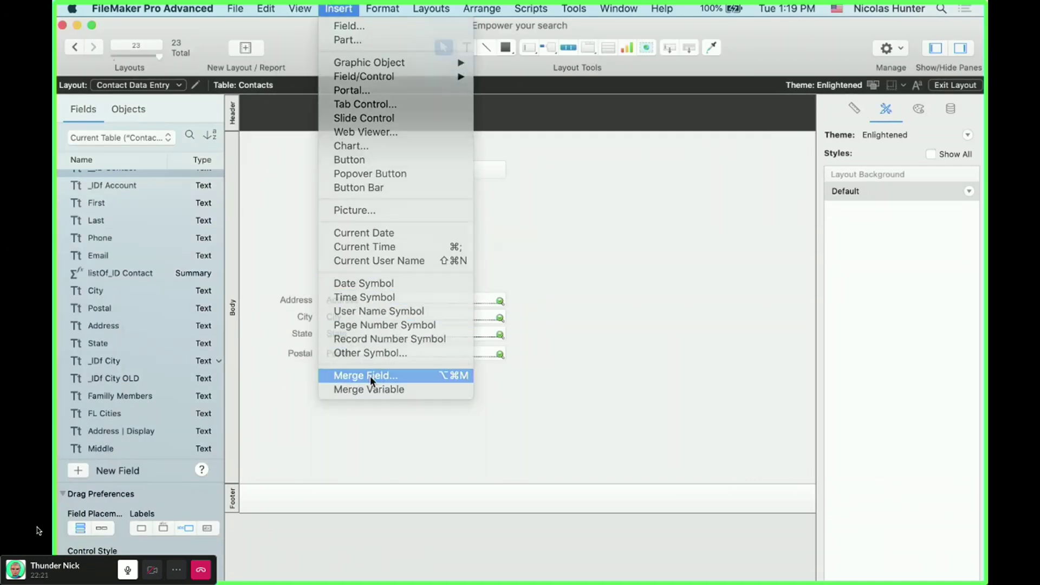
left_click(370, 376)
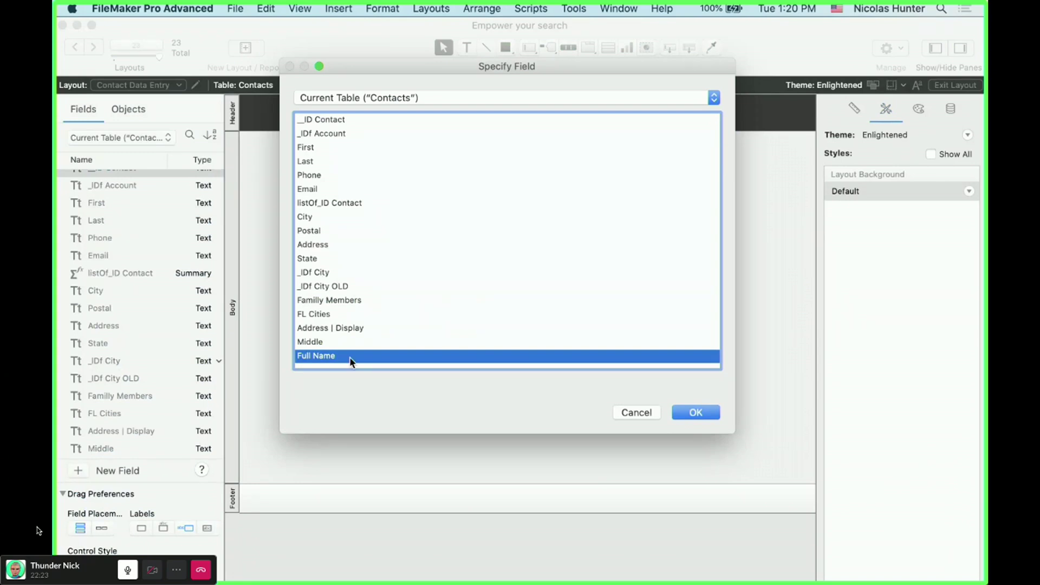
double_click(351, 357)
left_click_drag(453, 271, 510, 233)
double_click(477, 233)
type("sdfsdfs")
key("BackSpace")
key("BackSpace")
key("BackSpace")
key("BackSpace")
key("BackSpace")
key("BackSpace")
key("BackSpace")
key("Escape")
left_click_drag(414, 240, 350, 219)
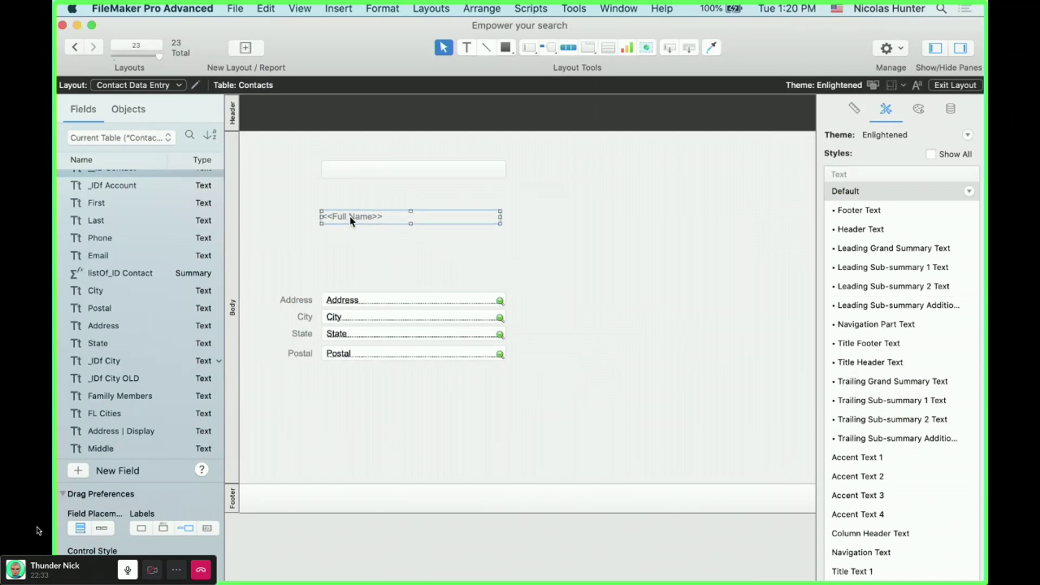
- Cut the <<Full Name>> merge text and paste it as the name popover button's label
key("super+x")
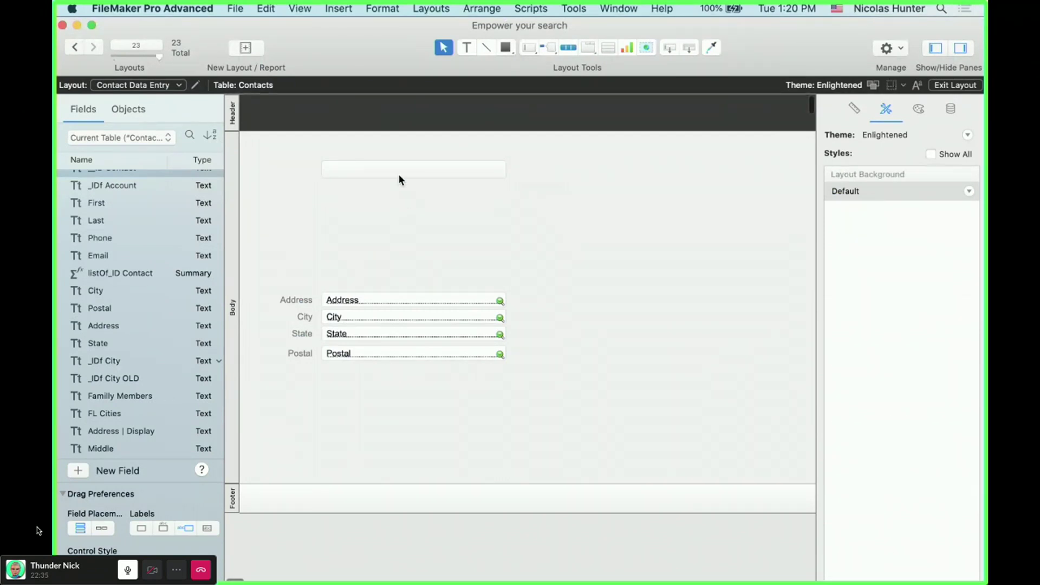
double_click(399, 170)
key("super+v")
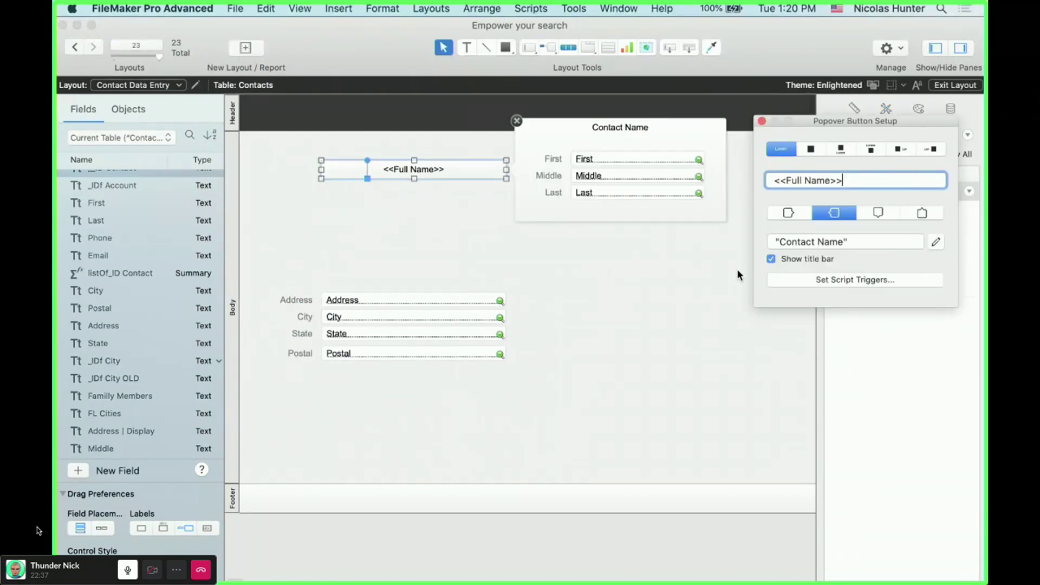
left_click(666, 274)
- Left-align the name popover button's label and switch to Browse mode
left_click(918, 109)
scroll(851, 434, "down", 2)
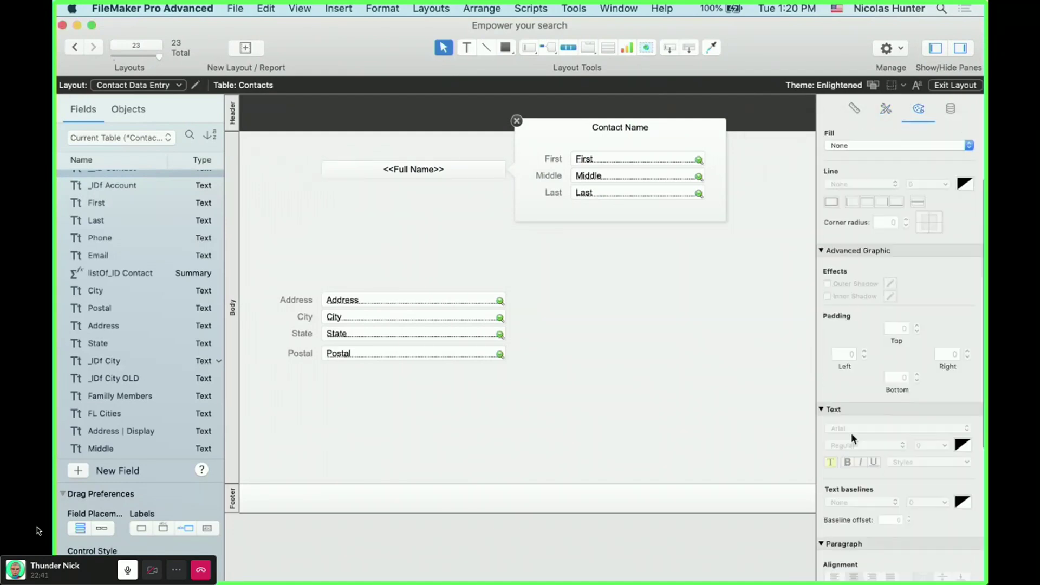
scroll(852, 434, "down", 2)
left_click(392, 171)
scroll(859, 449, "down", 3)
left_click(834, 468)
left_click(517, 121)
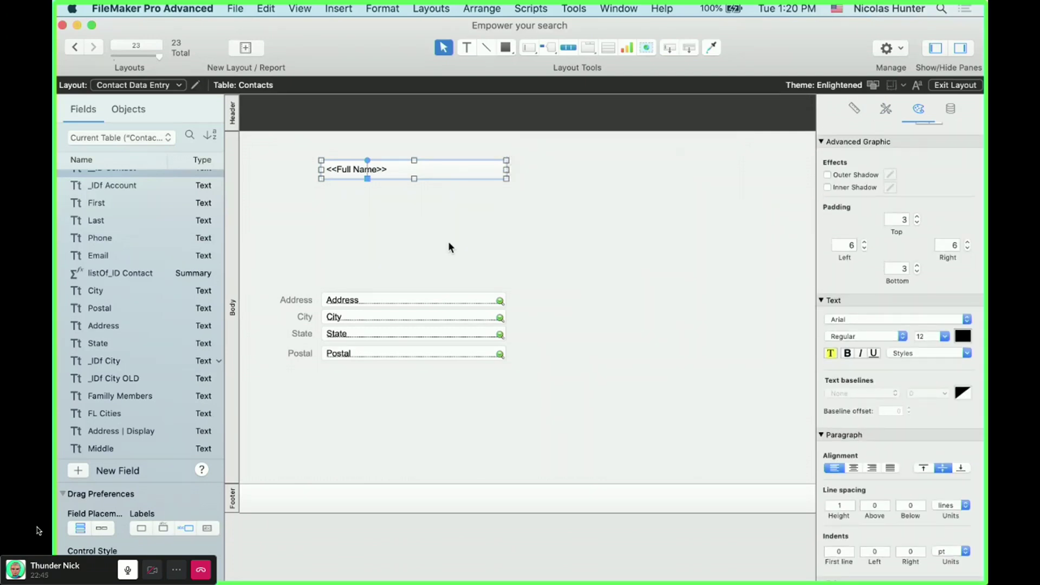
key("super+b")
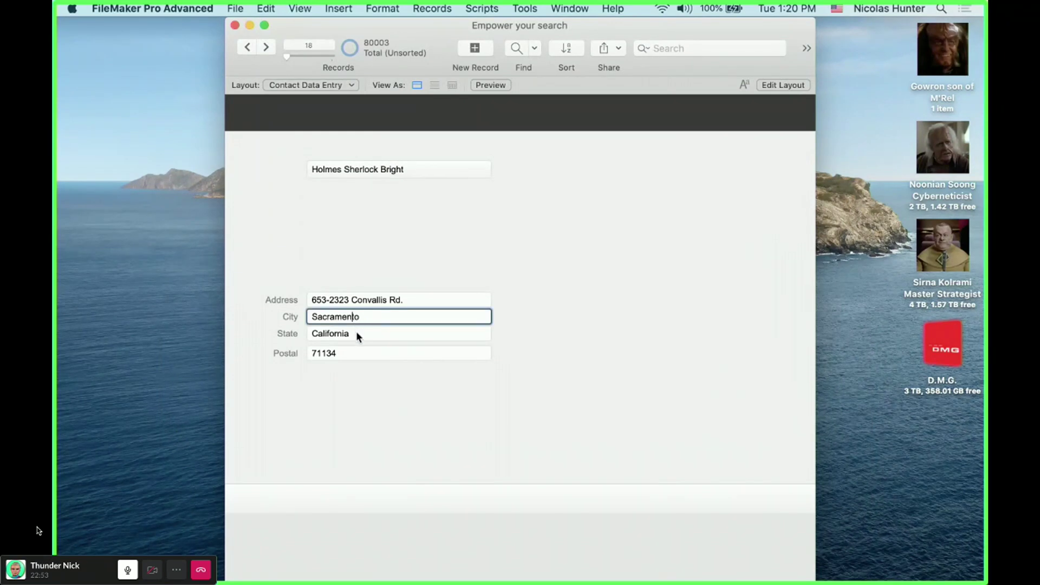
left_click(395, 170)
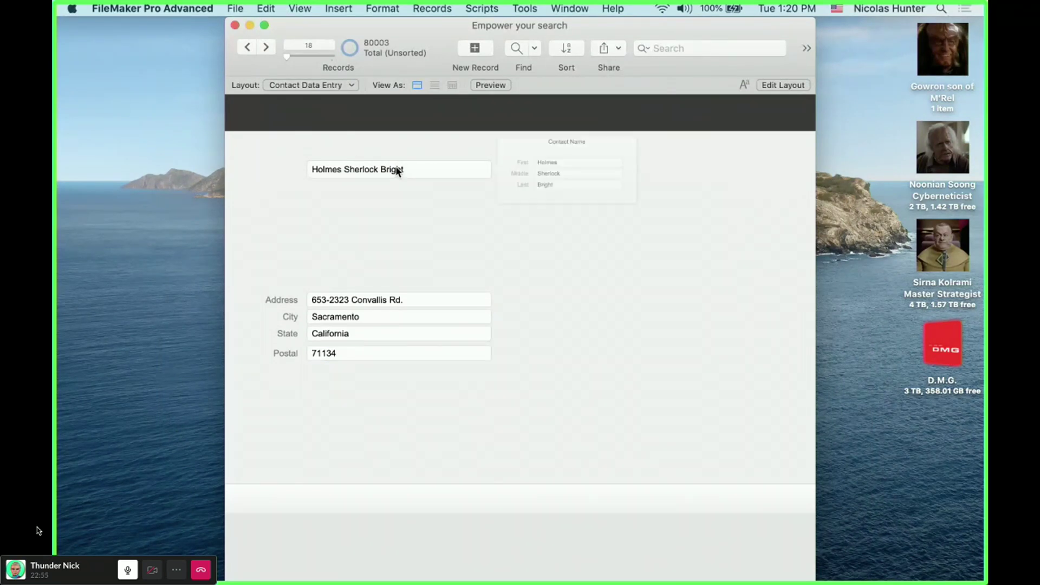
left_click(597, 191)
left_click(607, 174)
triple_click(607, 174)
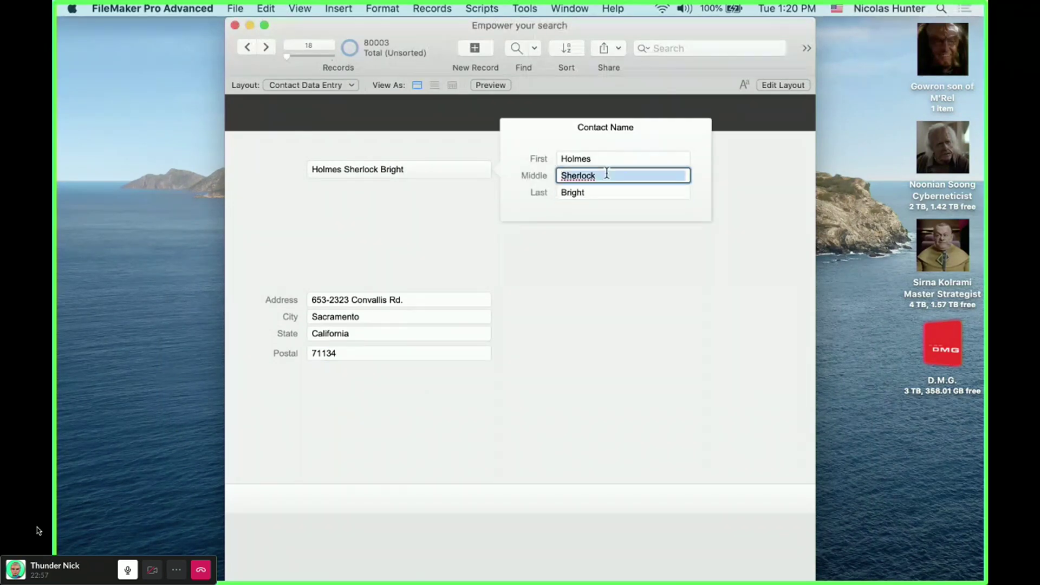
type("Nick")
left_click(620, 303)
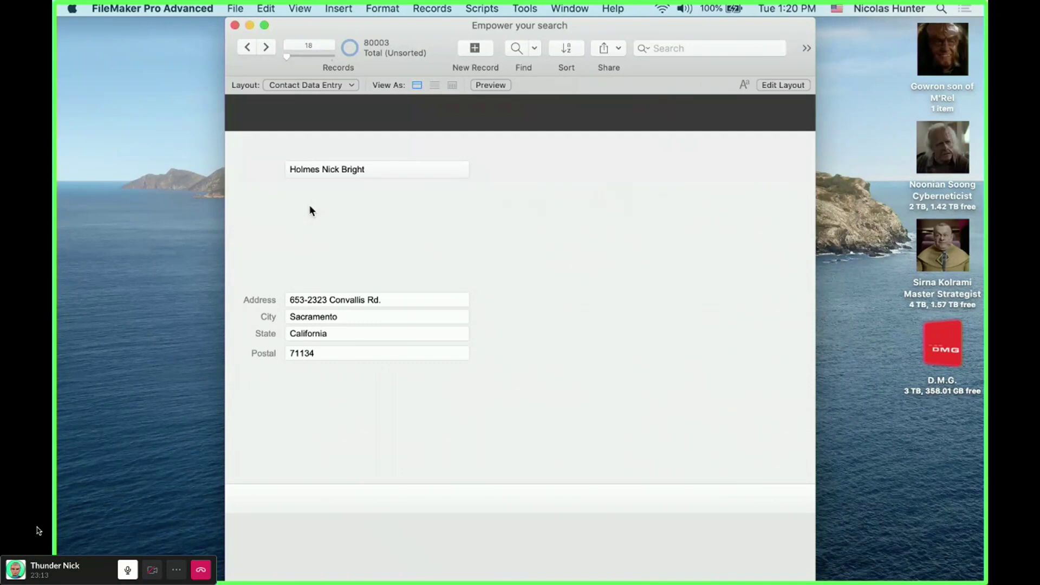
left_click(343, 172)
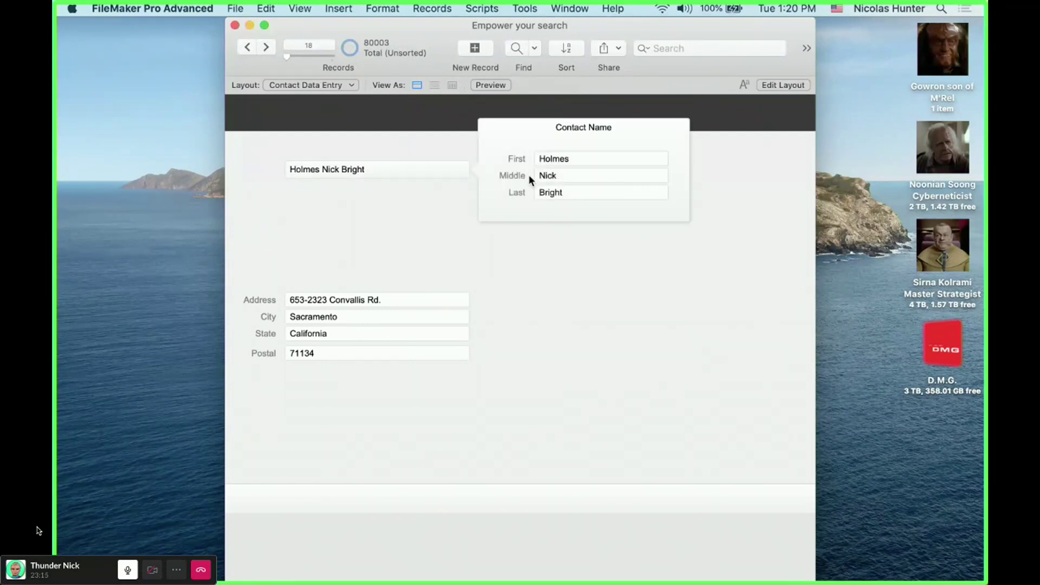
left_click(392, 207)
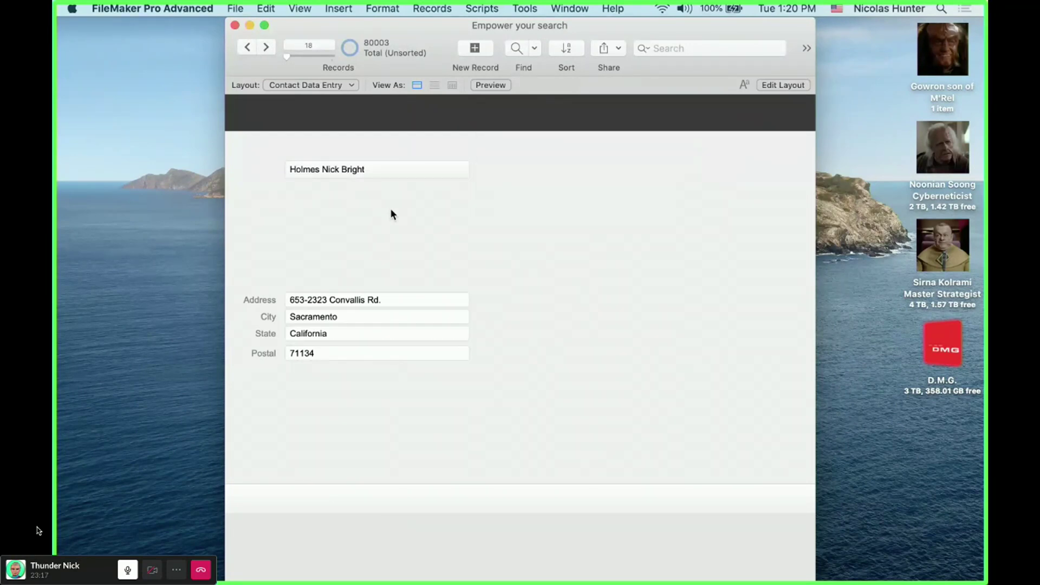
double_click(473, 170)
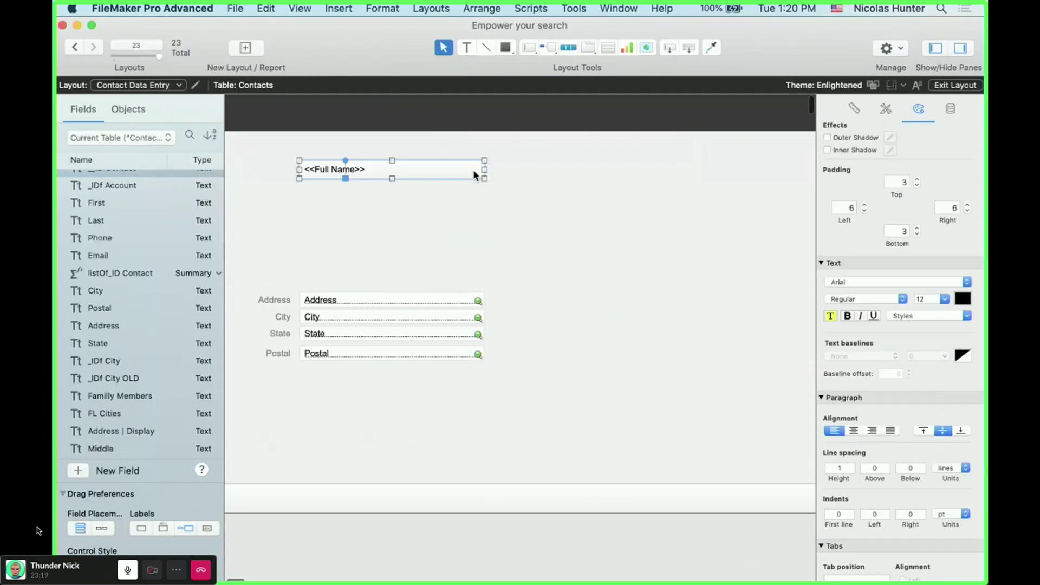
- Set the name popover button to show only the three-line icon, then view it in Browse mode
left_click(910, 149)
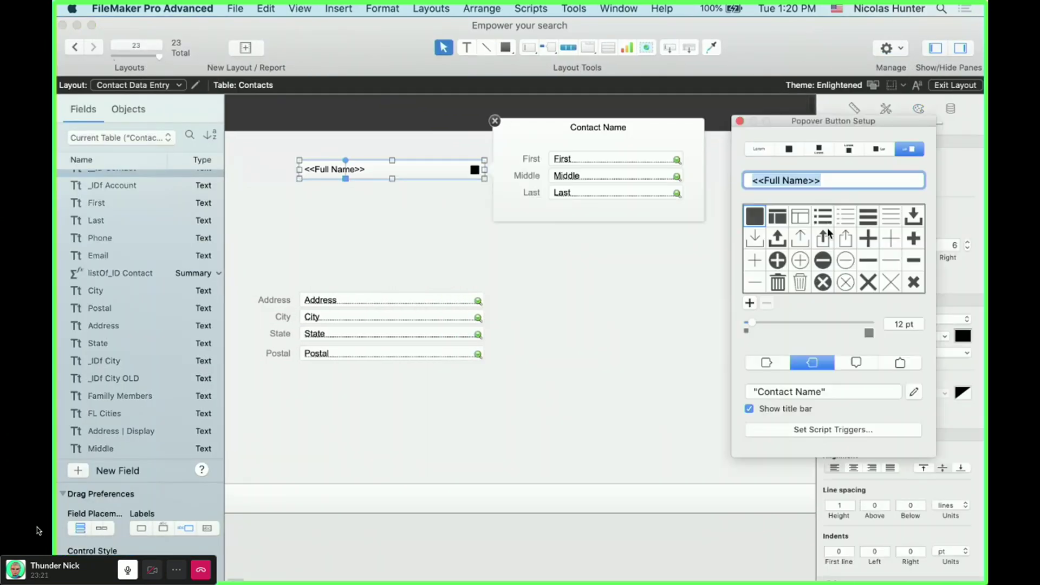
left_click(891, 216)
left_click(740, 121)
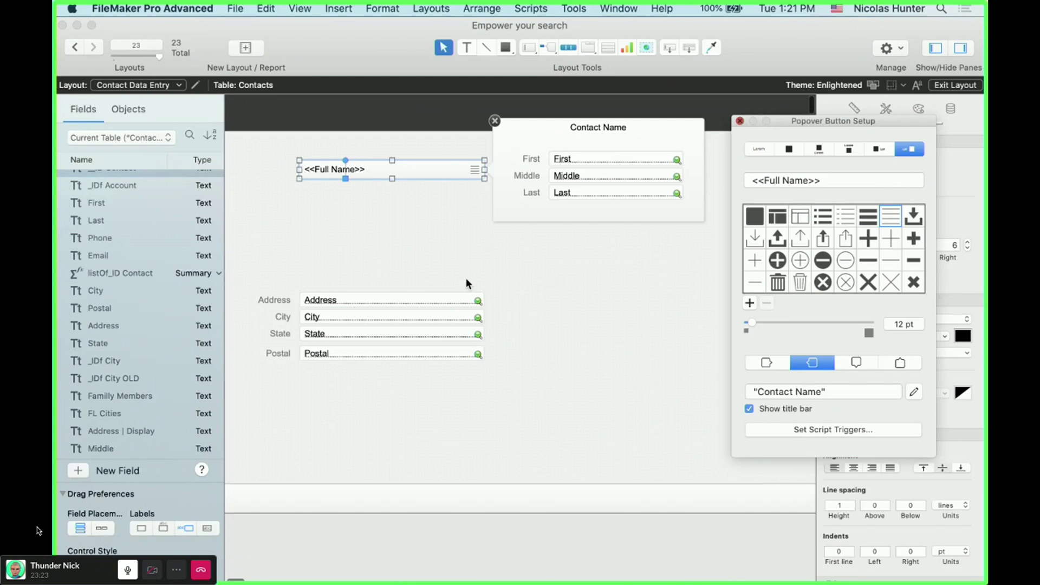
key("super+b")
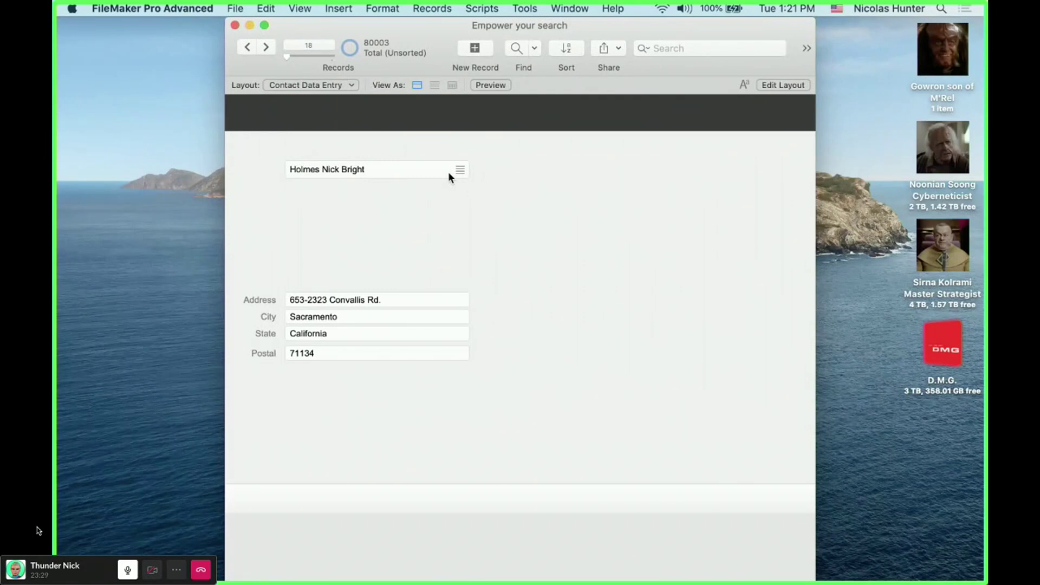
- Duplicate the Address label, rename it Full Name, and place it beside the name field
key("super+l")
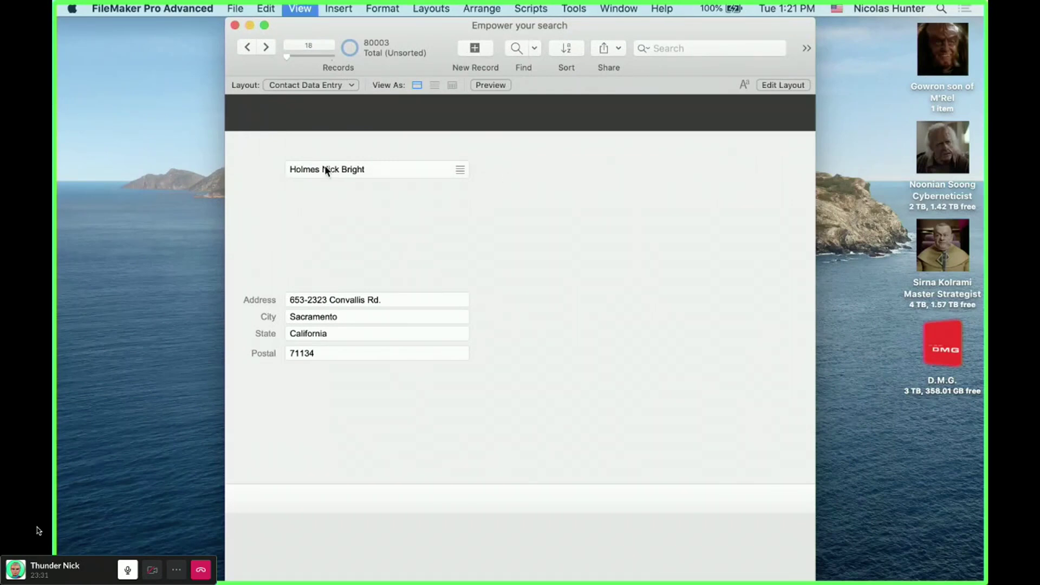
left_click_drag(360, 173, 378, 170)
left_click(274, 300)
left_click_drag(274, 300, 287, 215)
double_click(287, 216)
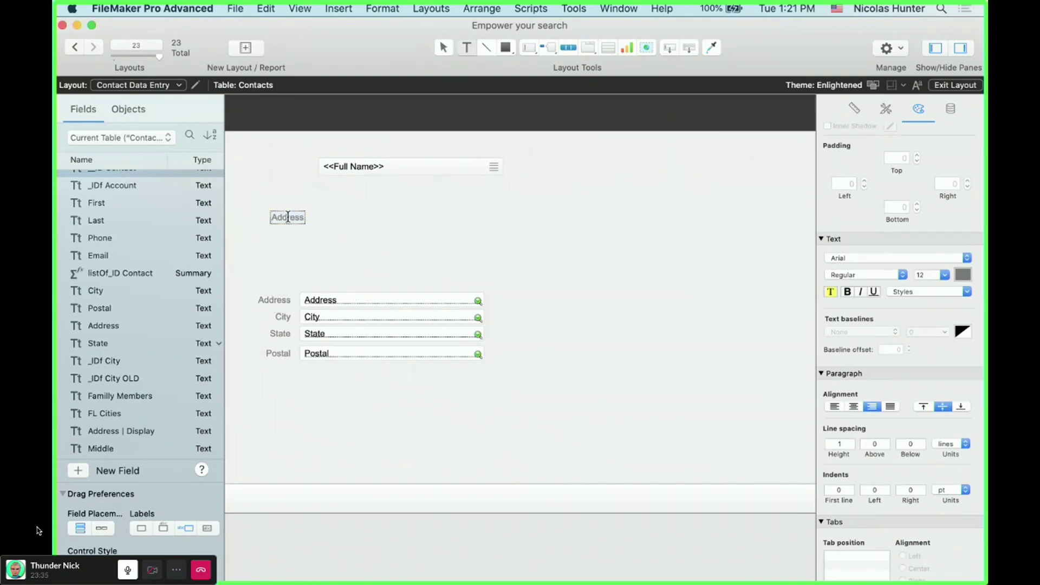
key("super+a")
key("BackSpace")
type("Full Name")
left_click(558, 329)
left_click_drag(296, 218, 343, 168)
left_click(349, 213)
key("super+b")
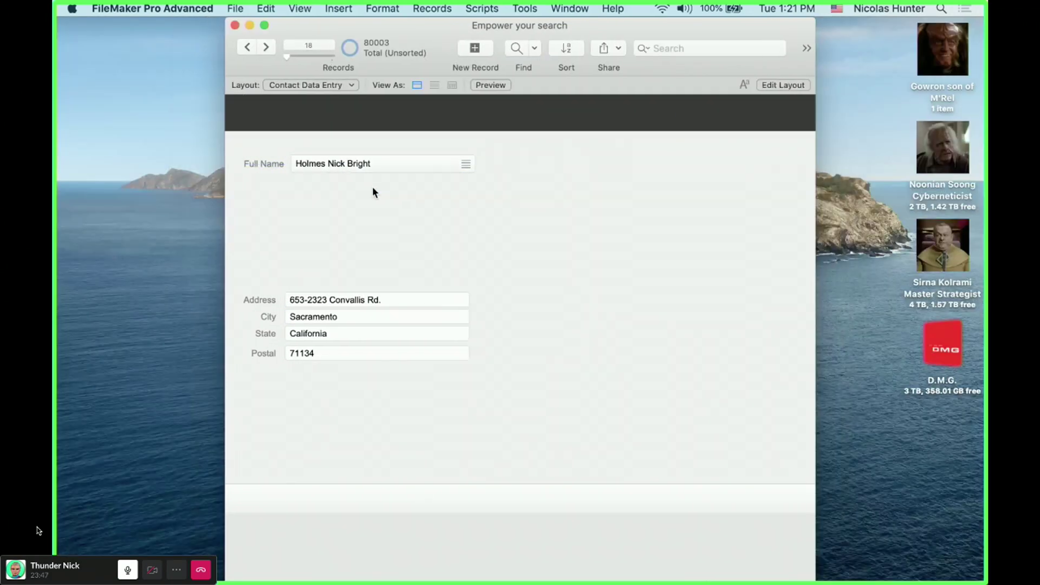
- Append an 's' to the last name to test that Full Name updates
left_click(389, 168)
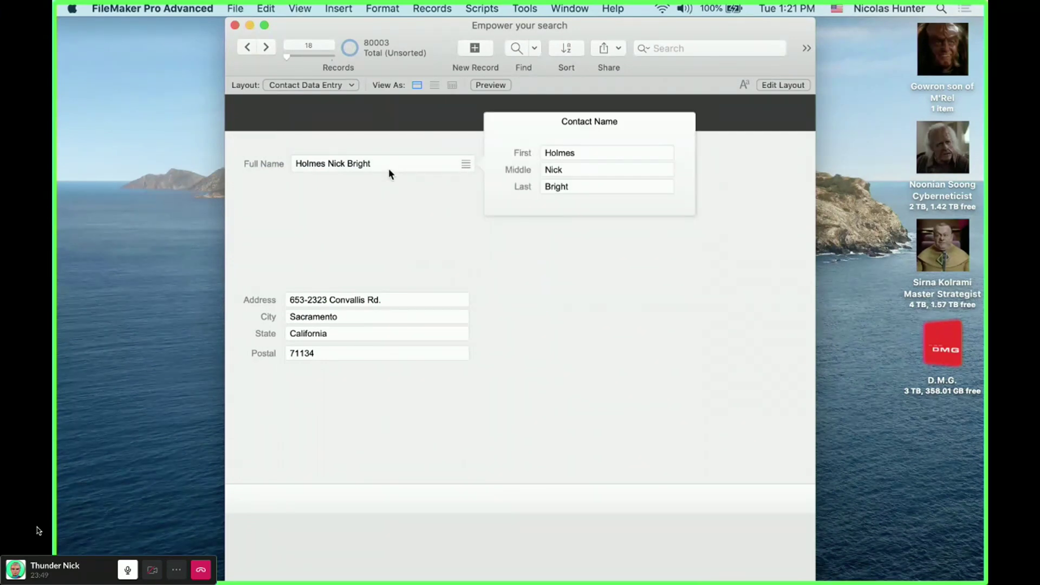
left_click(597, 154)
left_click(596, 170)
left_click(597, 186)
left_click(383, 201)
left_click(379, 176)
left_click(585, 183)
type("s")
left_click(603, 255)
- Restore the last name to Bright and select Full Name in the field definitions
left_click(407, 166)
left_click(594, 190)
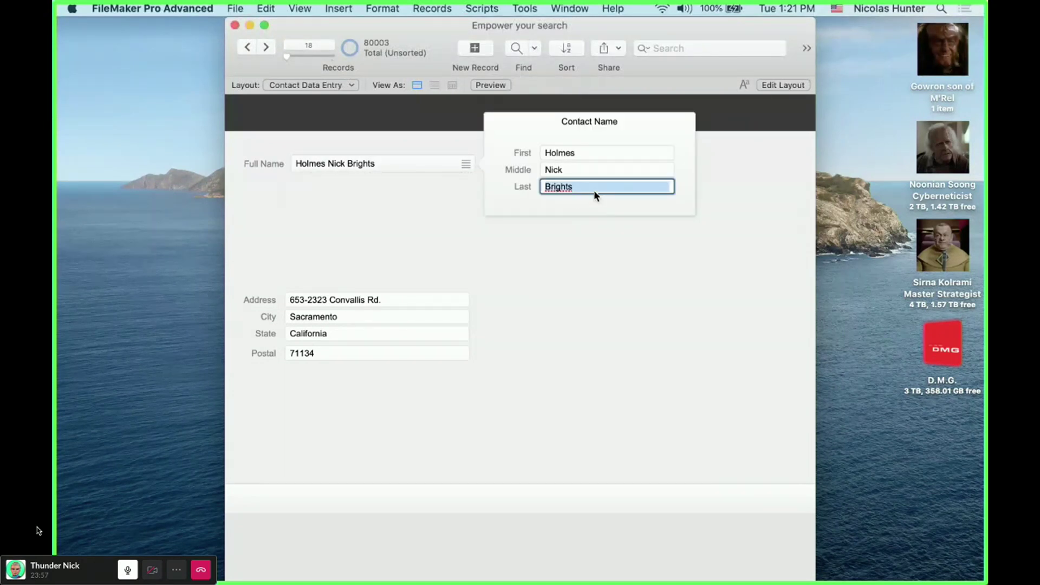
key("BackSpace")
left_click(575, 287)
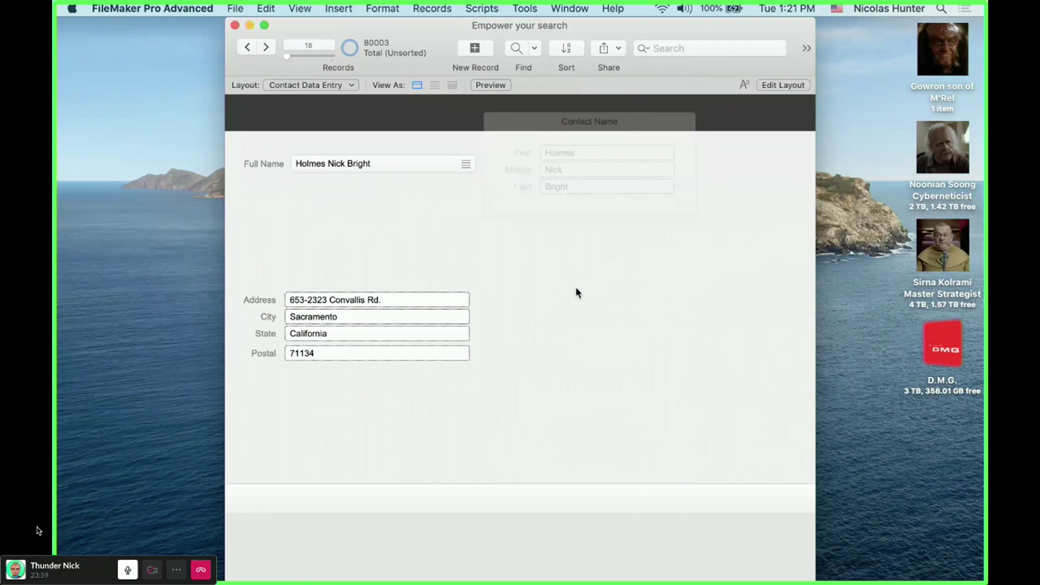
key("super+shift+d")
left_click(120, 343)
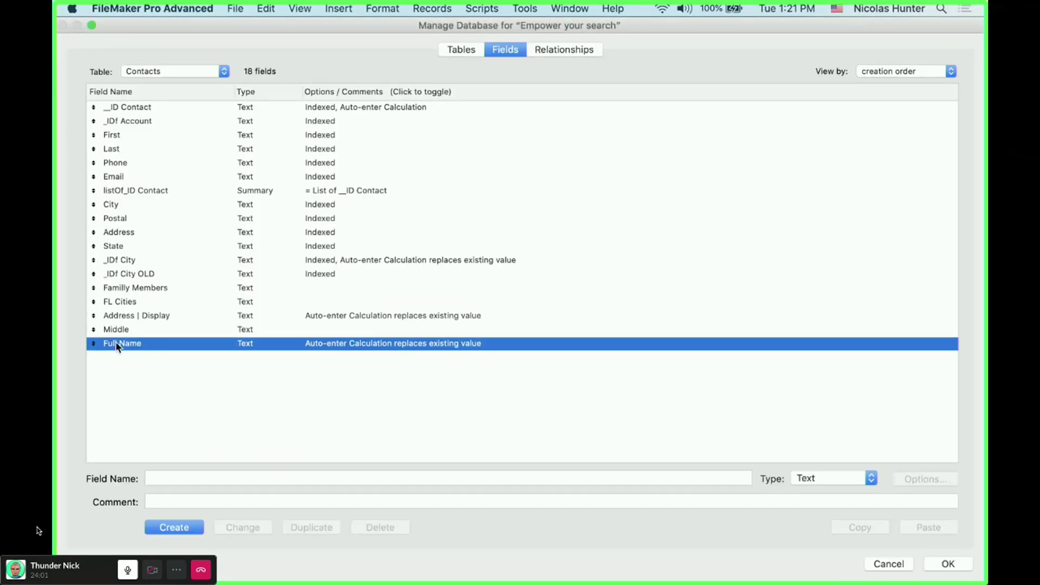
- Review the Full Name Substitute formula, then close the field definitions unchanged
double_click(391, 347)
left_click(355, 362)
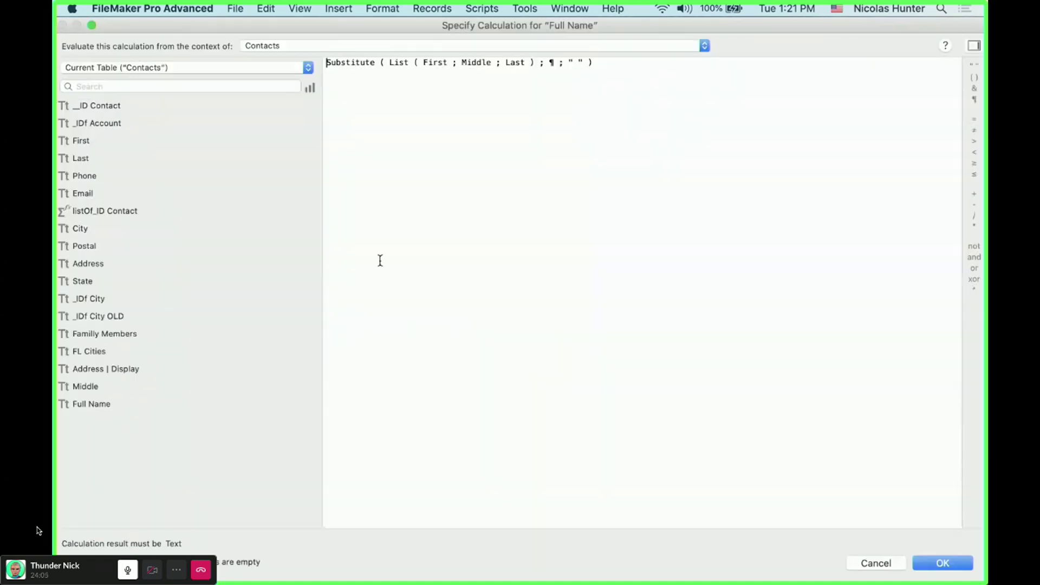
left_click_drag(389, 63, 537, 64)
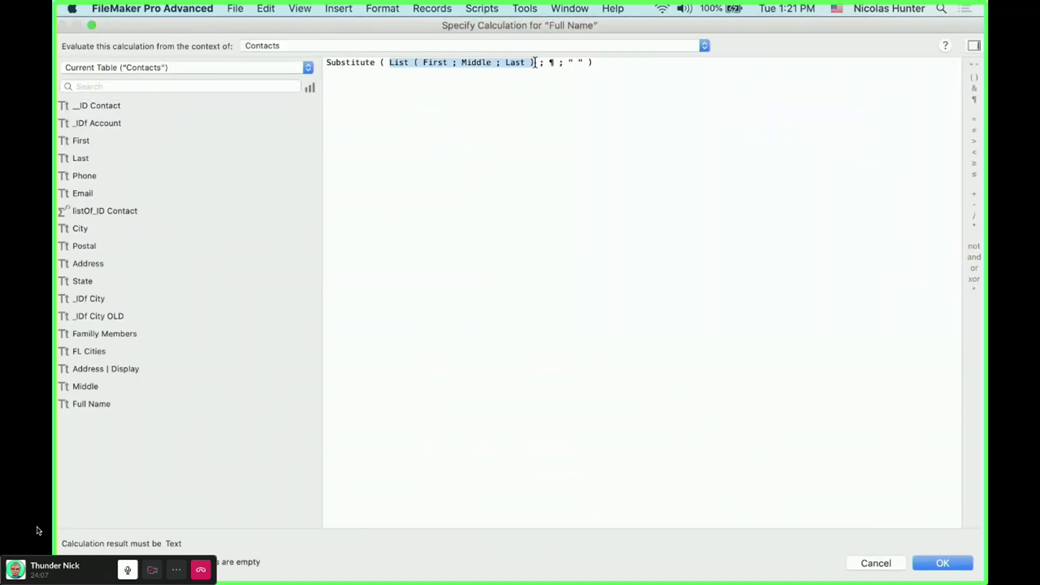
left_click(551, 63)
left_click(577, 63)
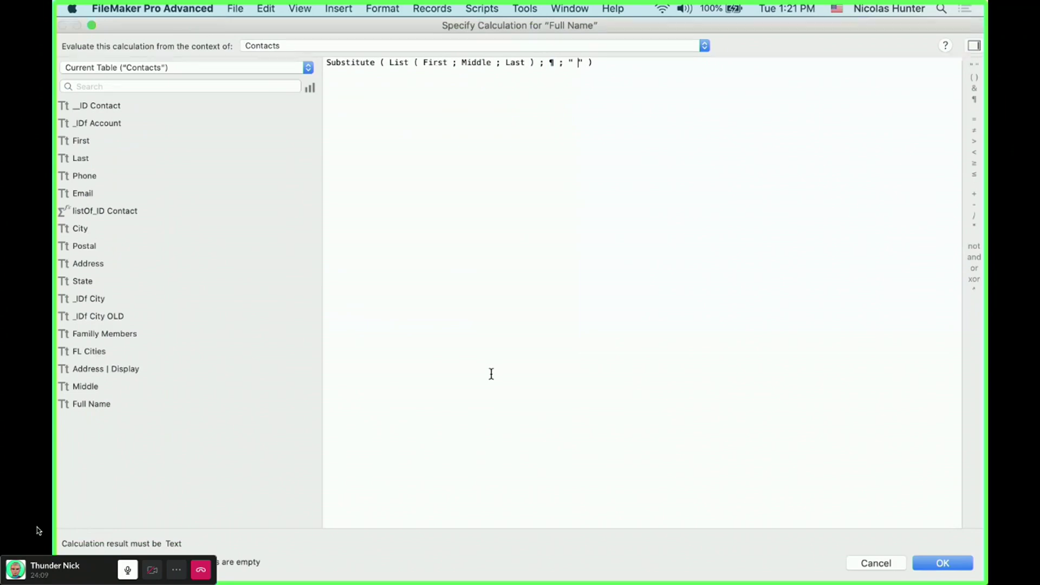
key("Return")
key("Return")
key("Return")
- Delete the contact's middle name Nick in the name popover
left_click(464, 165)
left_click(577, 169)
double_click(577, 170)
key("BackSpace")
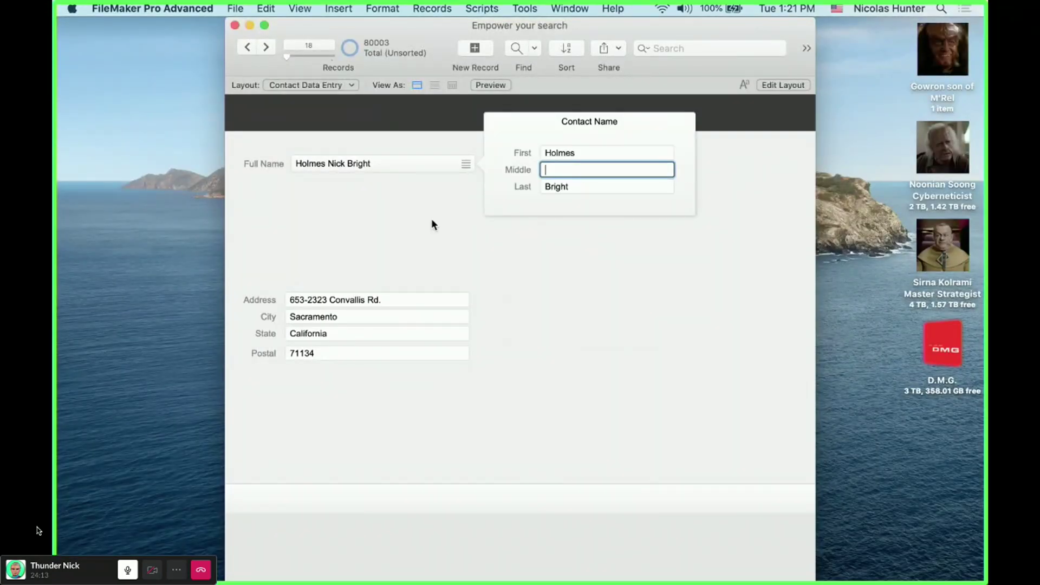
- Commit the cleared middle name and delete the last name so Full Name reads Holmes
left_click(428, 220)
left_click(466, 163)
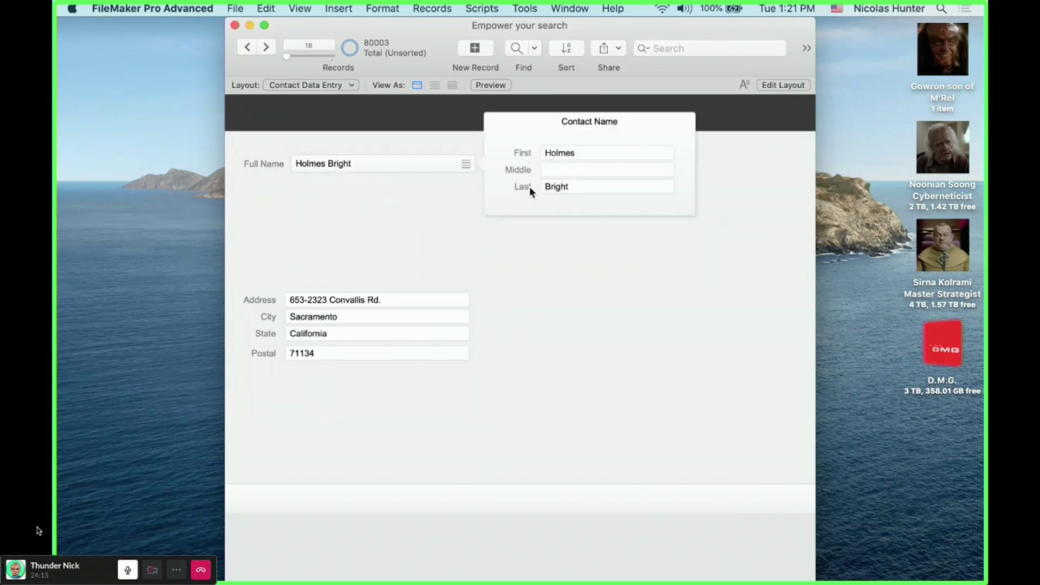
left_click(556, 187)
key("BackSpace")
left_click(468, 219)
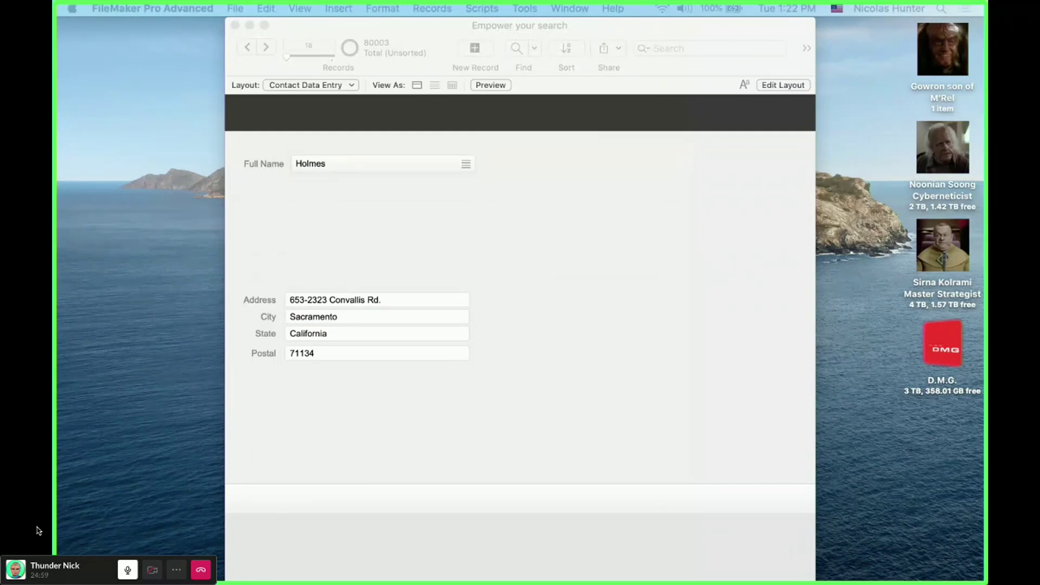
left_click(545, 371)
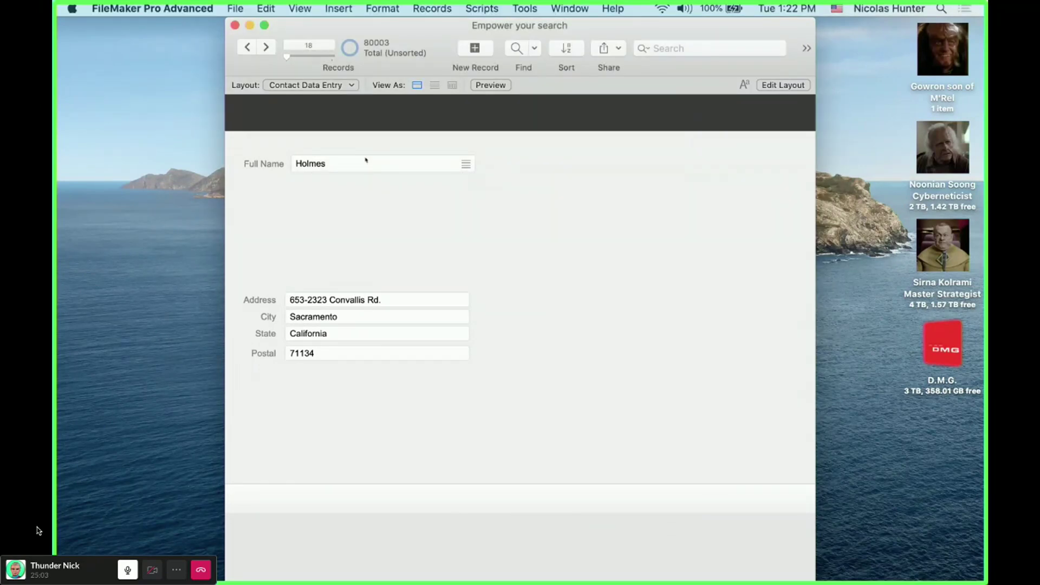
left_click(235, 7)
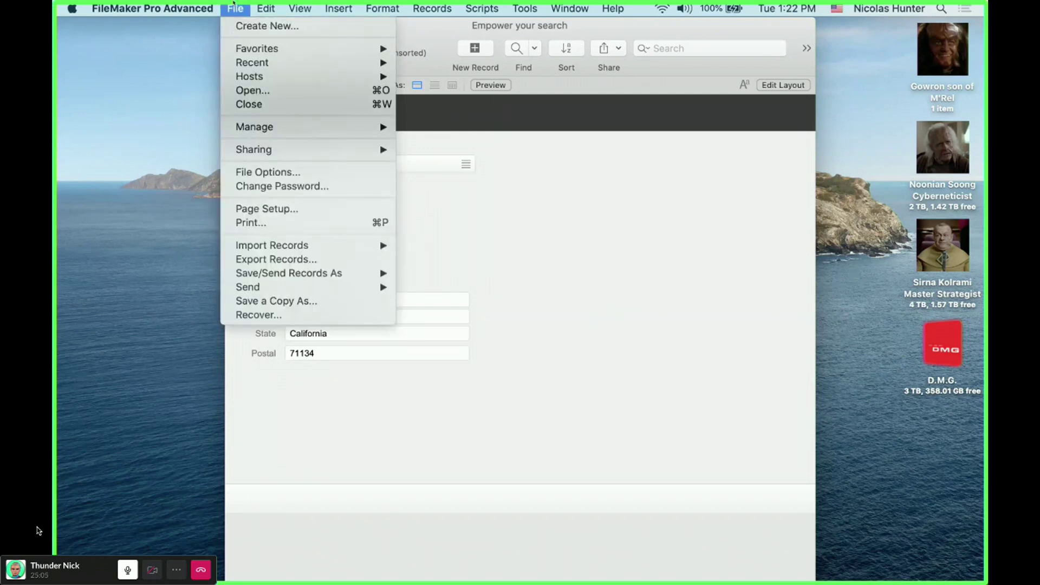
mouse_move(233, 127)
left_click(753, 111)
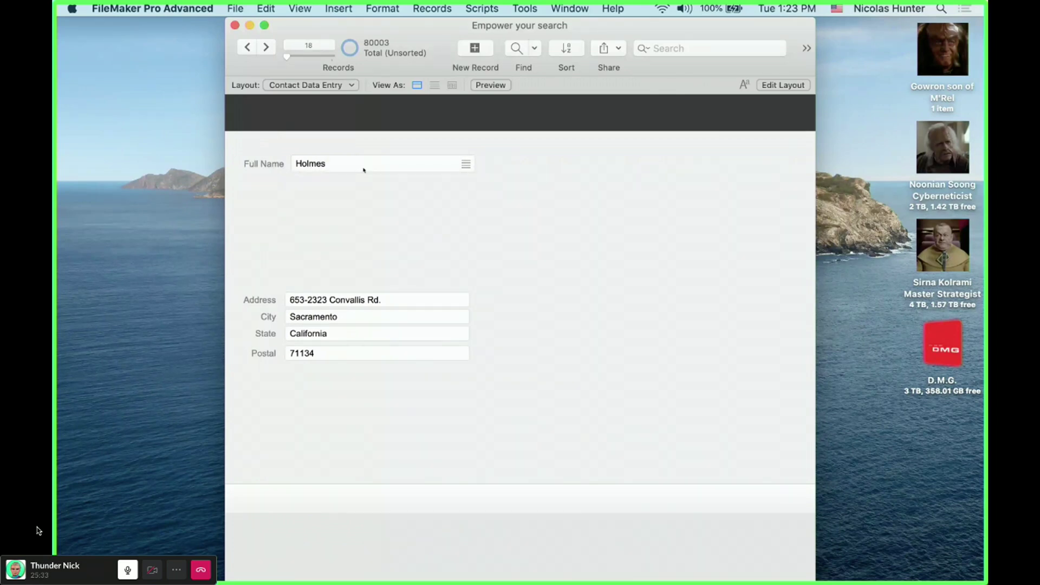
- Re-enter the contact's first, middle and last names in the Full Name popover, then begin a Title field in Manage Database
left_click(466, 163)
left_click(621, 152)
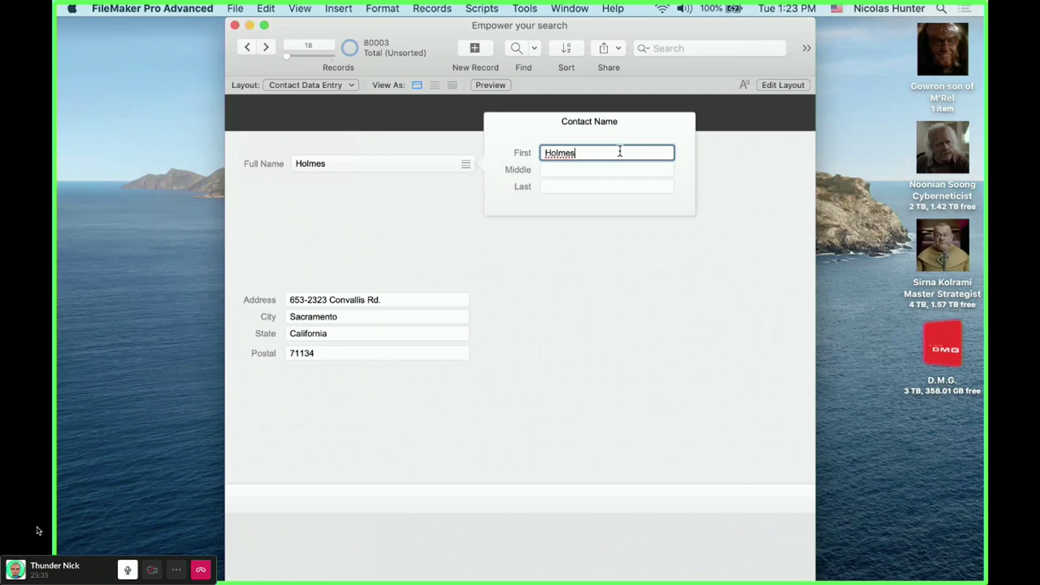
type("ick")
key("Tab")
type("Hun")
key("BackSpace")
key("BackSpace")
key("BackSpace")
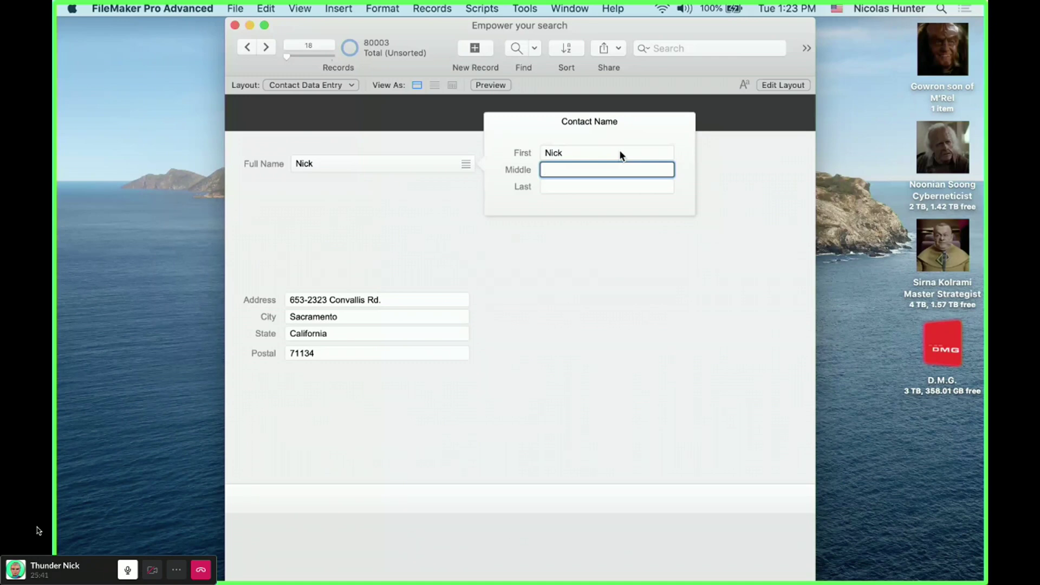
key("Tab")
left_click(613, 344)
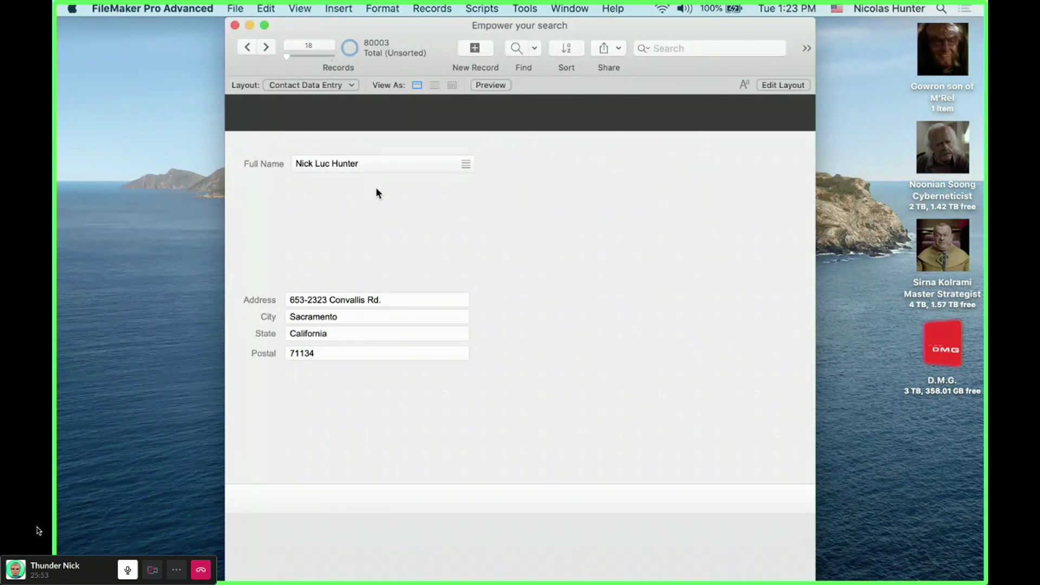
key("super+shift+d")
type("Title")
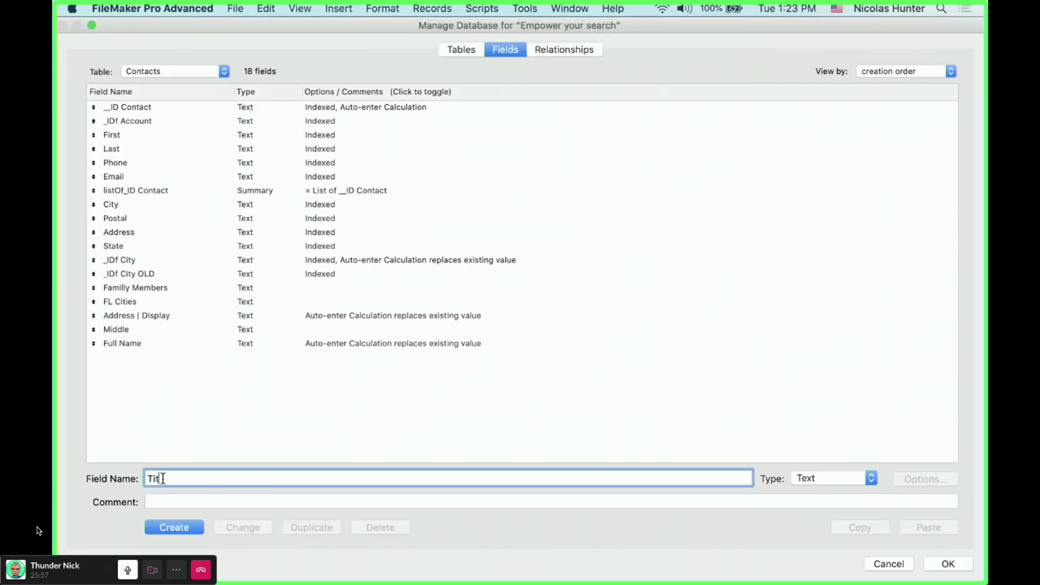
- Create the Title text field and insert 'Title ;' before First in the Full Name calculation
left_click(183, 527)
double_click(123, 343)
left_click(353, 359)
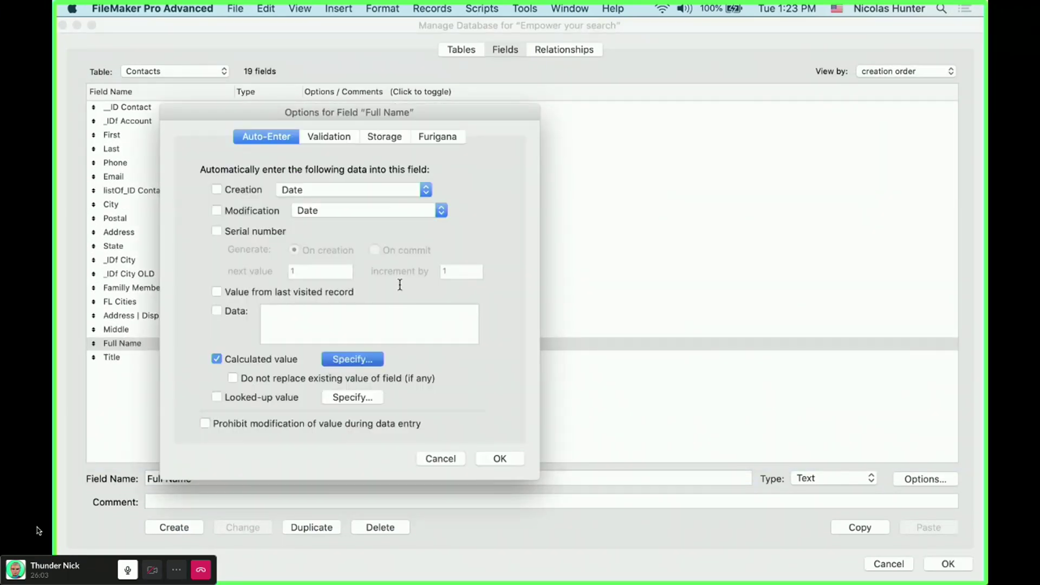
left_click(422, 63)
type("Title")
key("Return")
type(";")
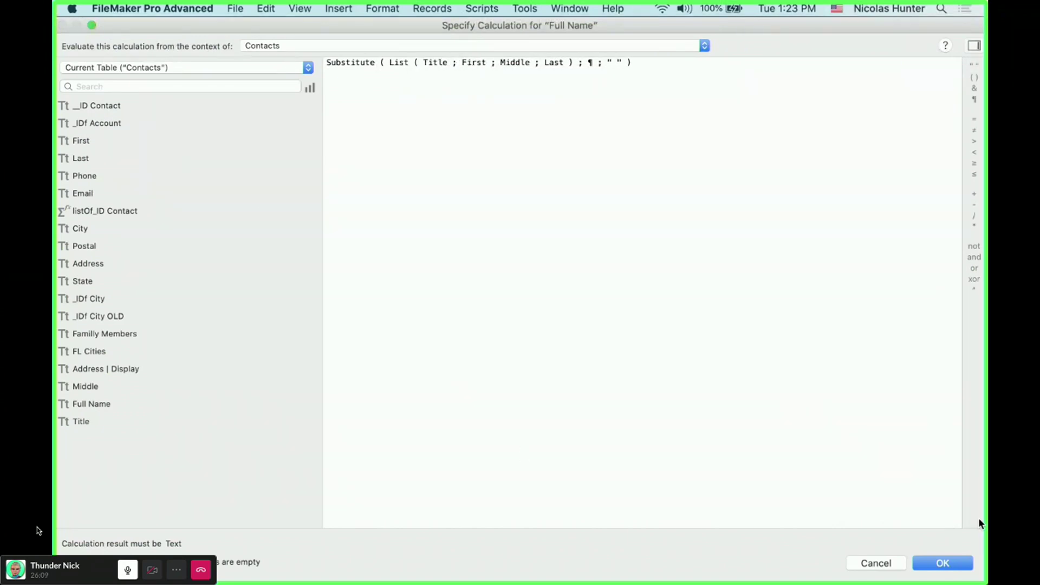
left_click(943, 563)
key("Return")
left_click(947, 563)
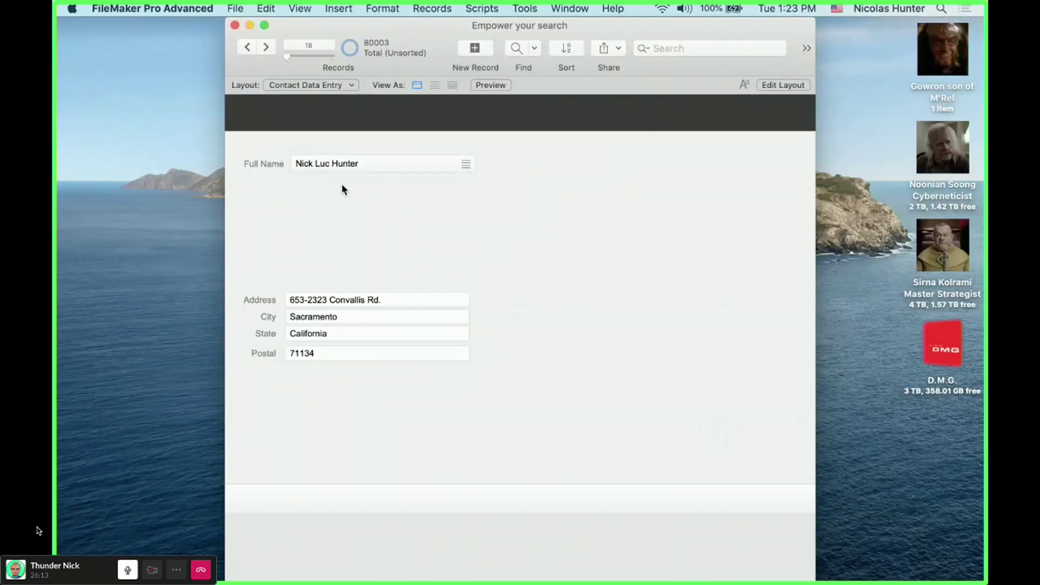
- In Layout mode, open the Contact Name popover and shift its name fields down to free the top row
key("super+l")
double_click(418, 169)
left_click(630, 190)
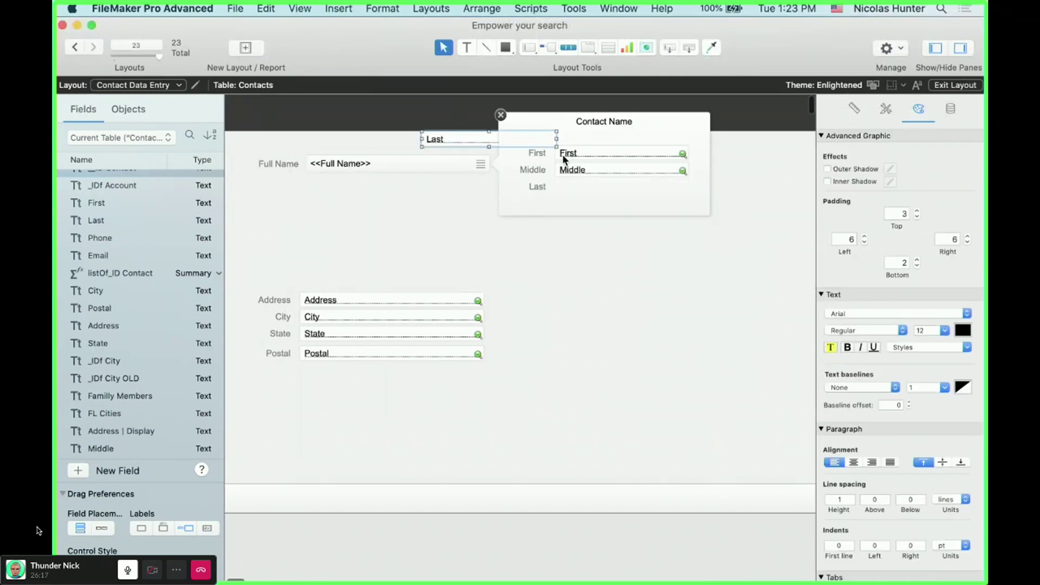
left_click(661, 203)
left_click_drag(519, 141, 694, 206)
left_click_drag(580, 154, 580, 168)
- Place the Title field above First in the popover, size it to fit, and return to Browse mode
scroll(117, 325, "down", 3)
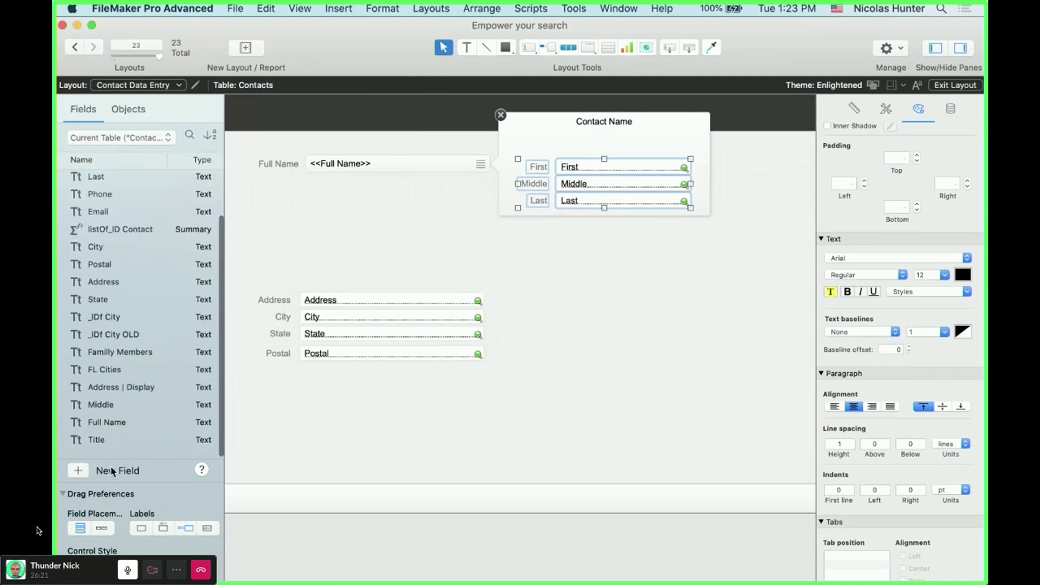
left_click_drag(106, 453, 584, 155)
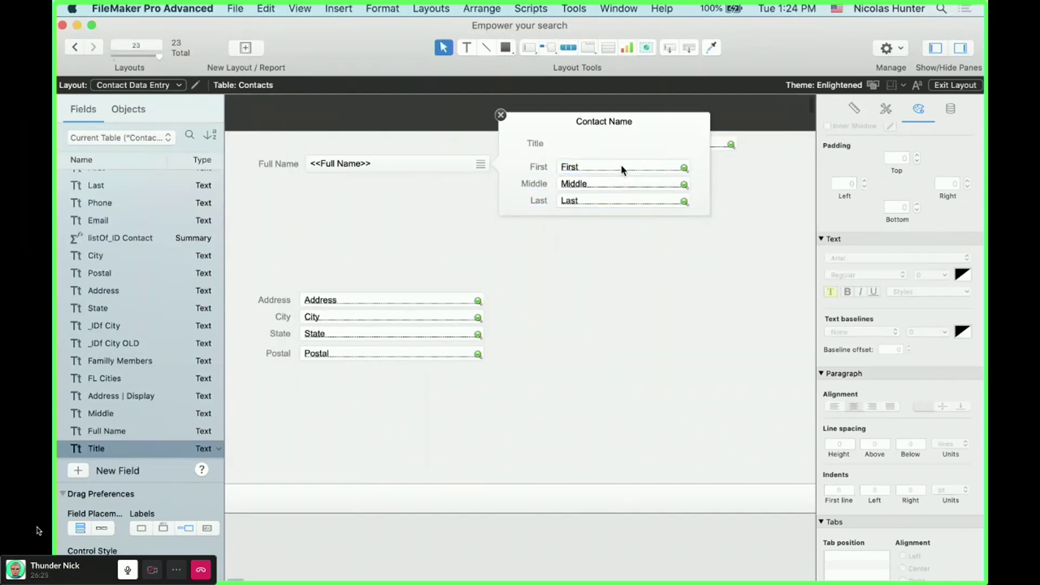
left_click(733, 140)
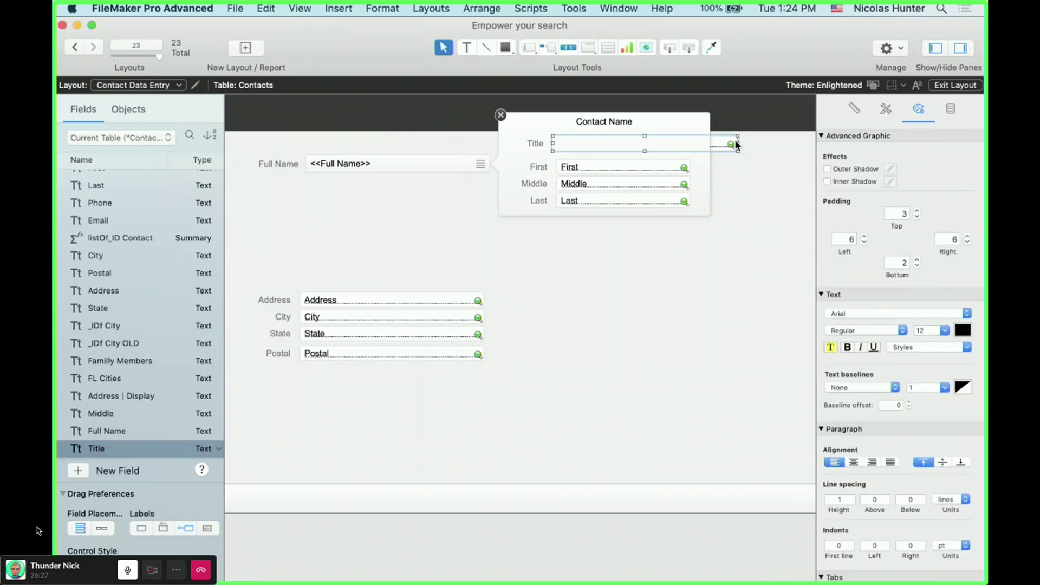
left_click_drag(725, 141, 683, 150)
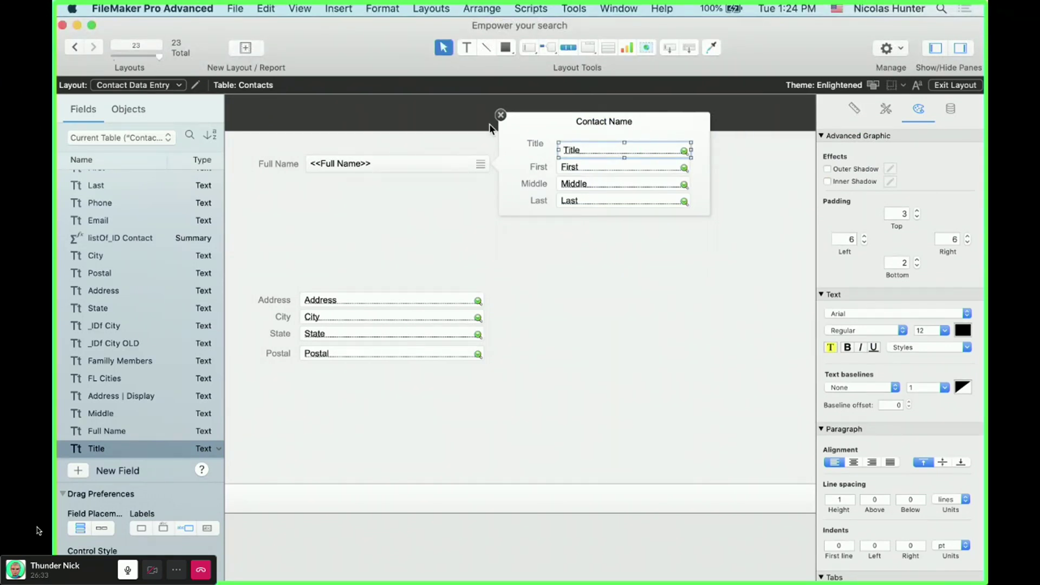
left_click(536, 146)
key("super+b")
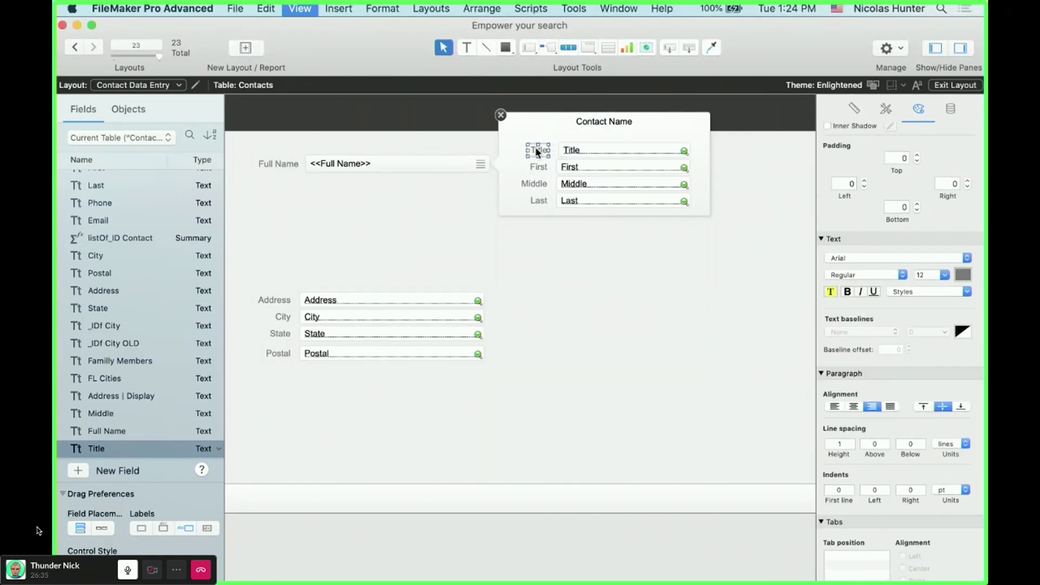
left_click(464, 164)
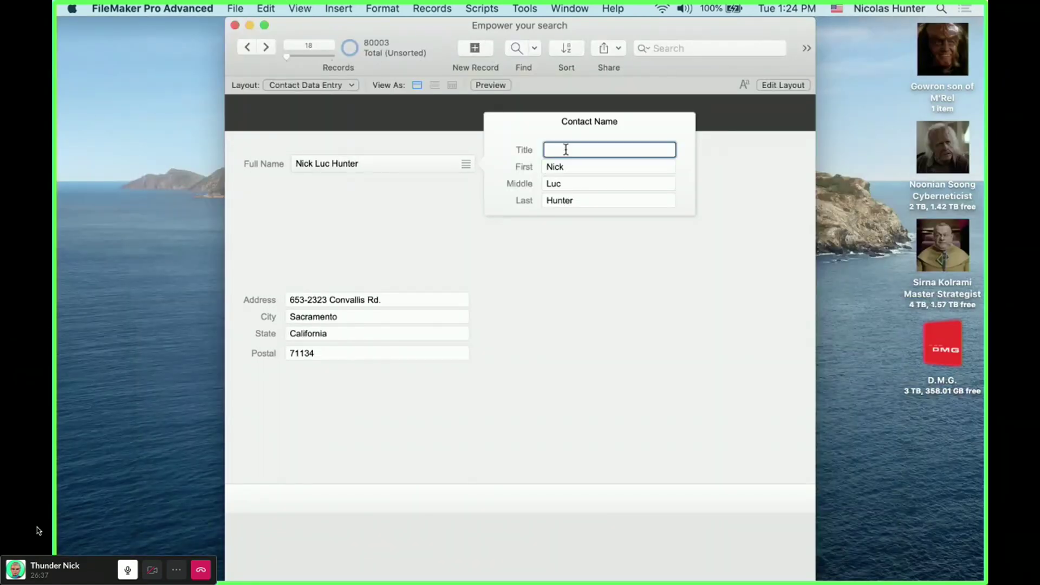
- Enter 'Mister' as the contact's title, then replace it with 'Mylord'
type("Mister")
left_click(618, 264)
left_click(466, 164)
left_click(580, 150)
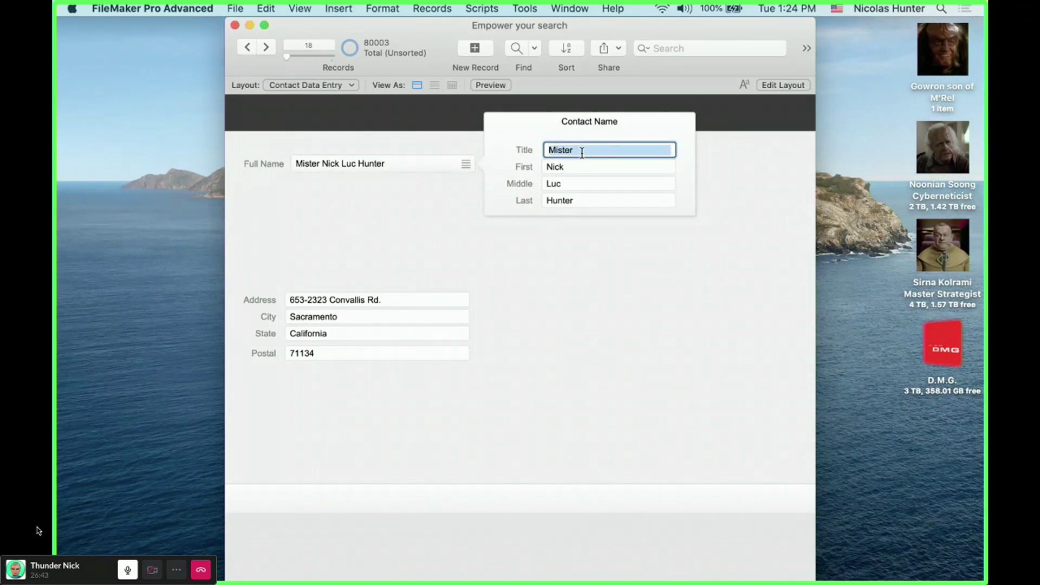
type("Mylord")
left_click(619, 257)
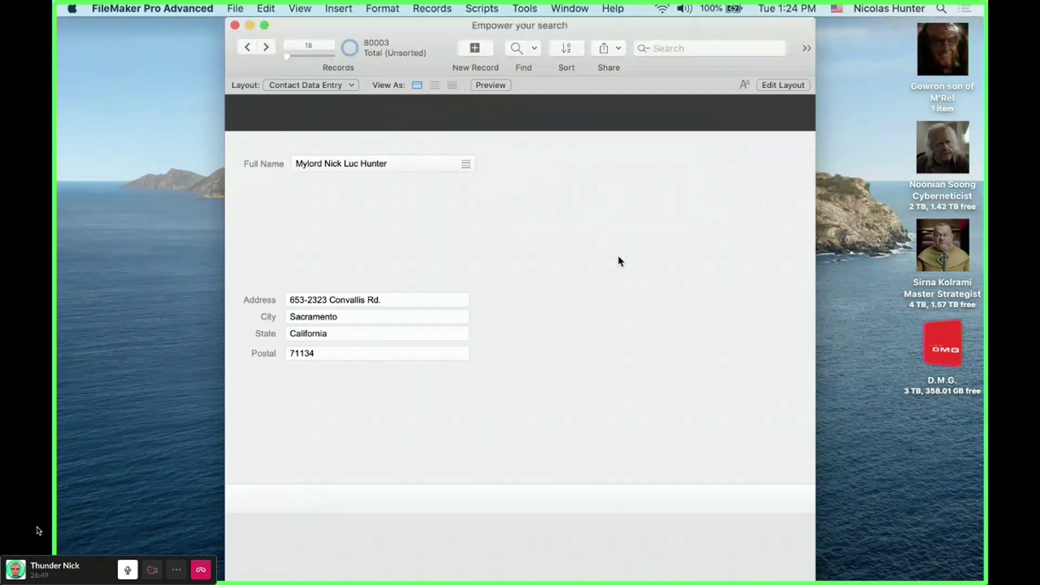
- Review the Contact Name popover, then bring up the Contacts field definitions
left_click(432, 172)
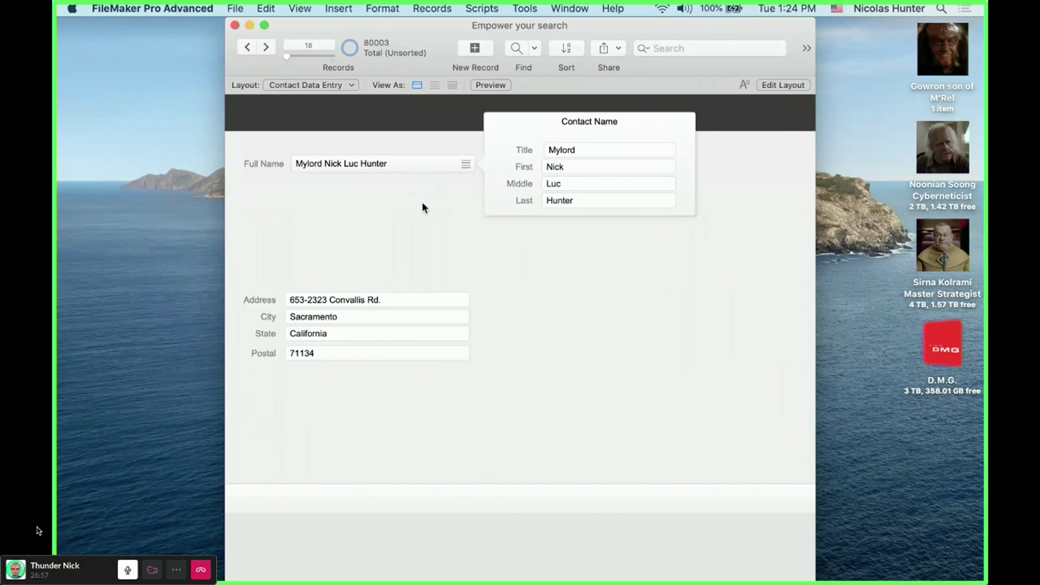
left_click(320, 167)
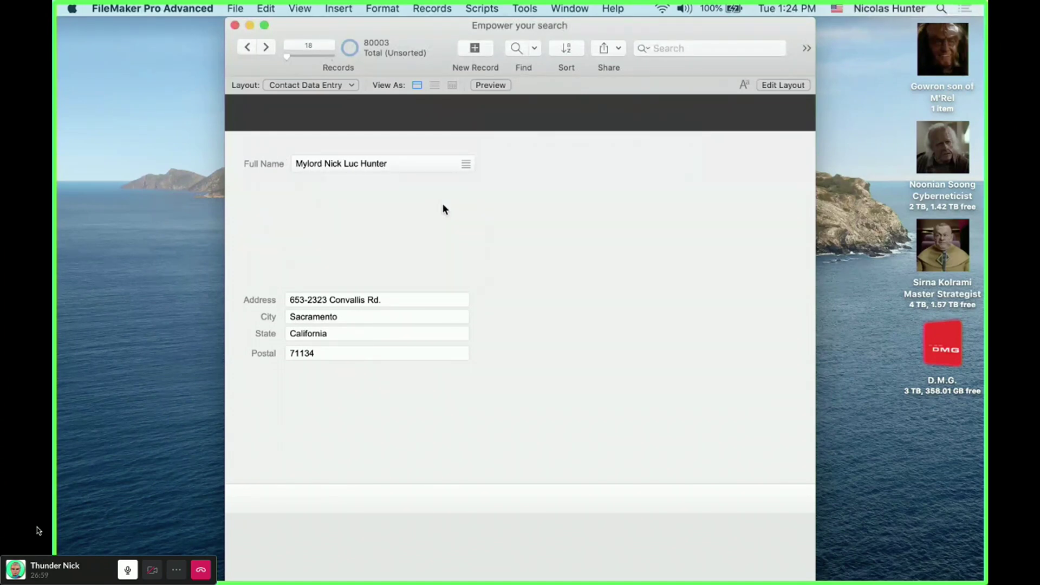
key("super+shift+d")
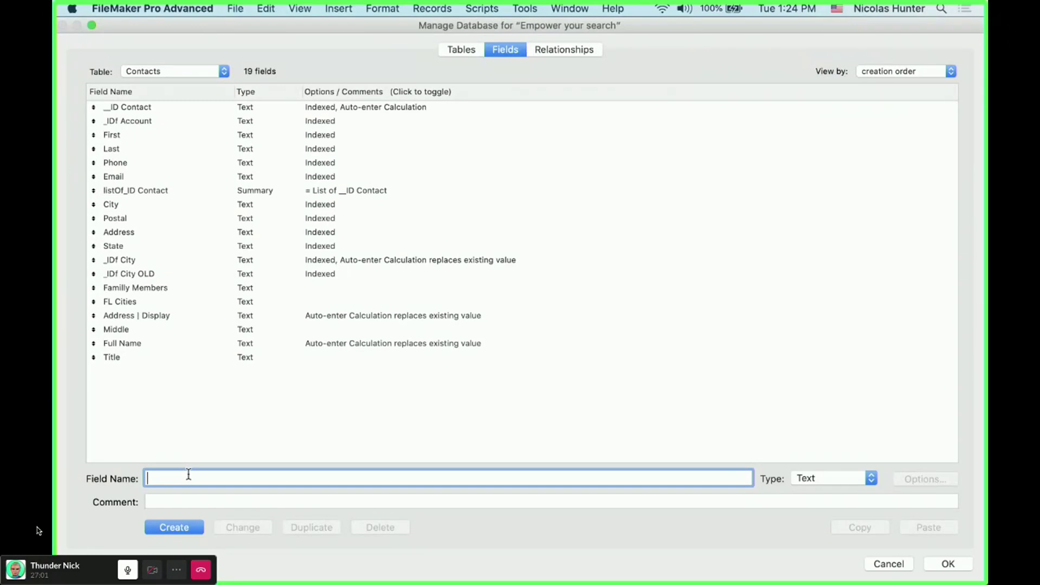
- Create a text field named 'Sufix' in the Contacts table
type("Suvffi")
type("x")
left_click(169, 478)
key("BackSpace")
key("BackSpace")
key("BackSpace")
type("u")
left_click(196, 528)
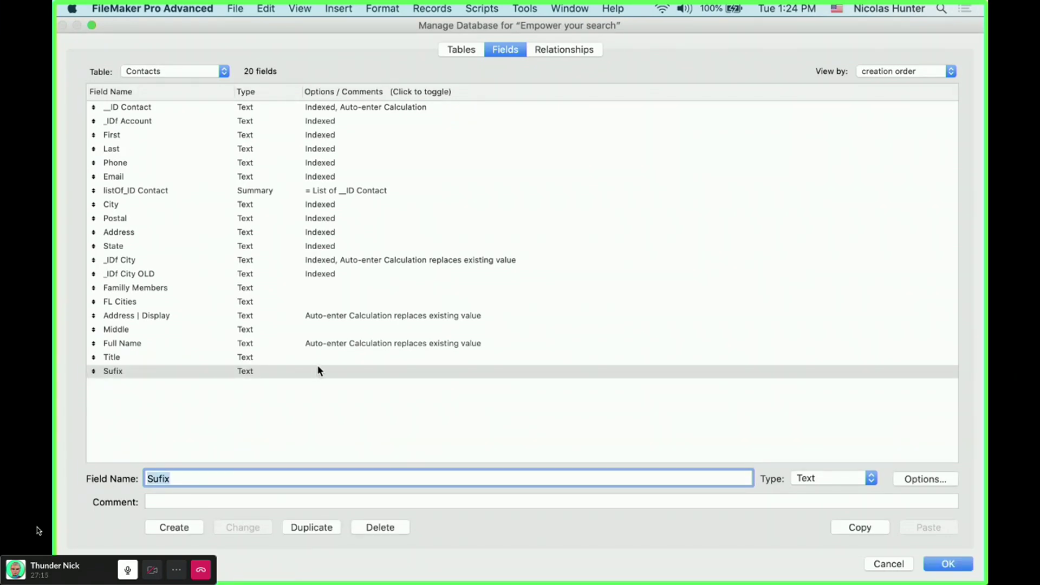
- Append '; "[" & Sufix & "]"' to the Full Name calculation, then cancel and discard all database changes
double_click(357, 346)
left_click(368, 357)
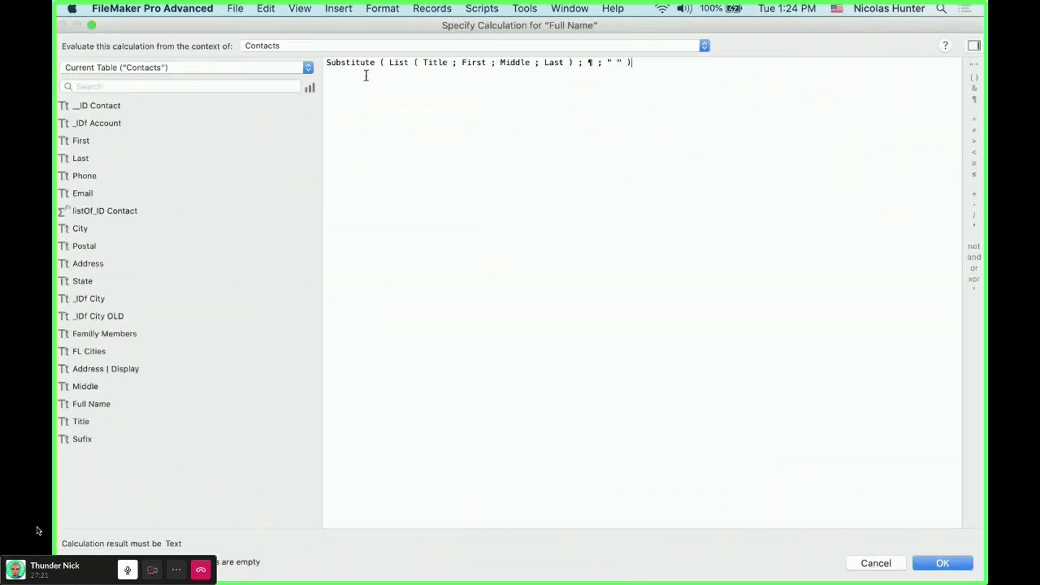
left_click(565, 62)
type("; ")
type("&")
key("BackSpace")
type("\"[\" & Sugg")
key("BackSpace")
key("BackSpace")
key("BackSpace")
type("uff")
key("BackSpace")
type("ix")
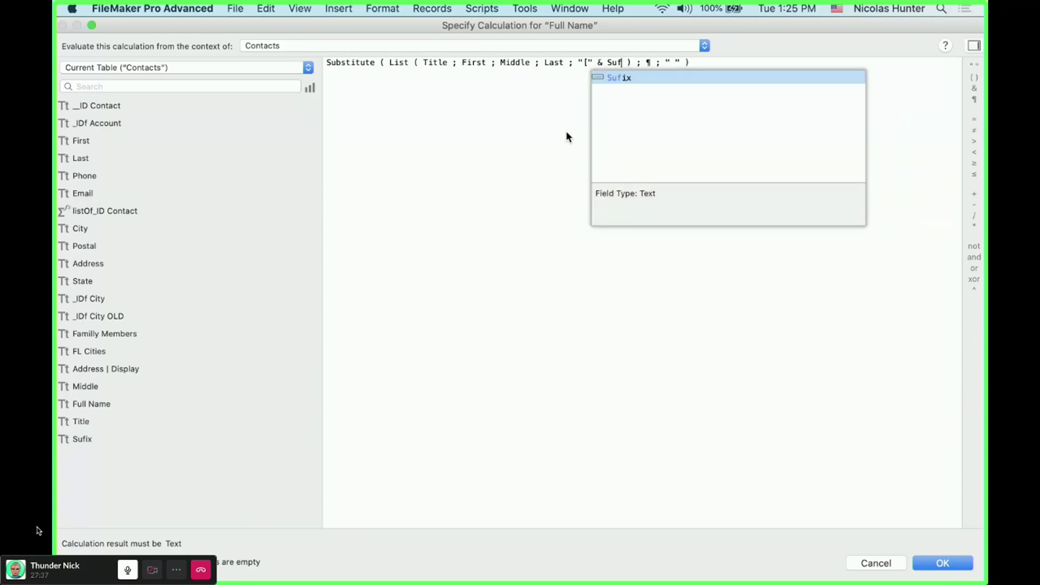
type(" &")
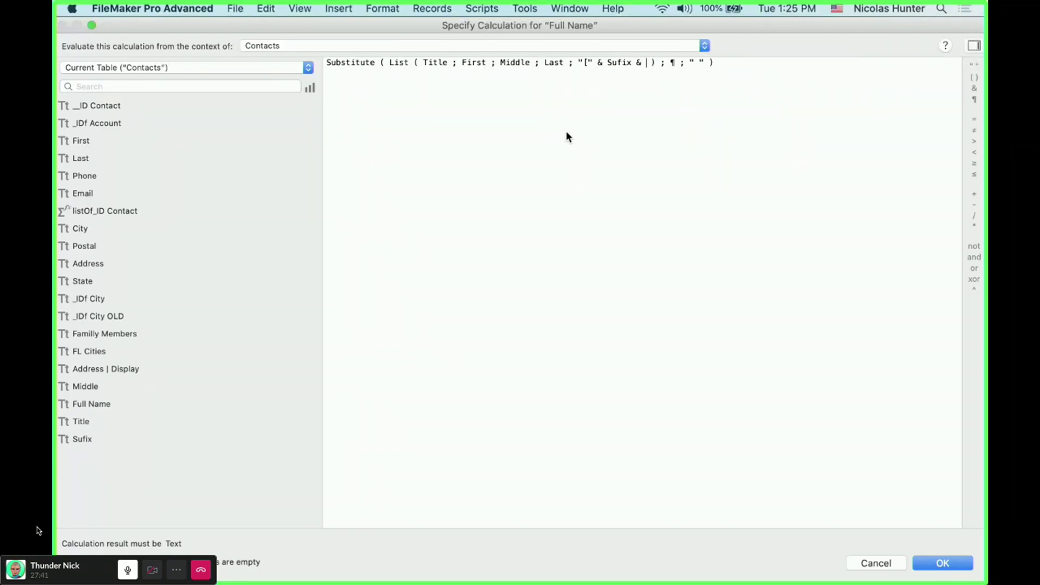
type(" \"]\"")
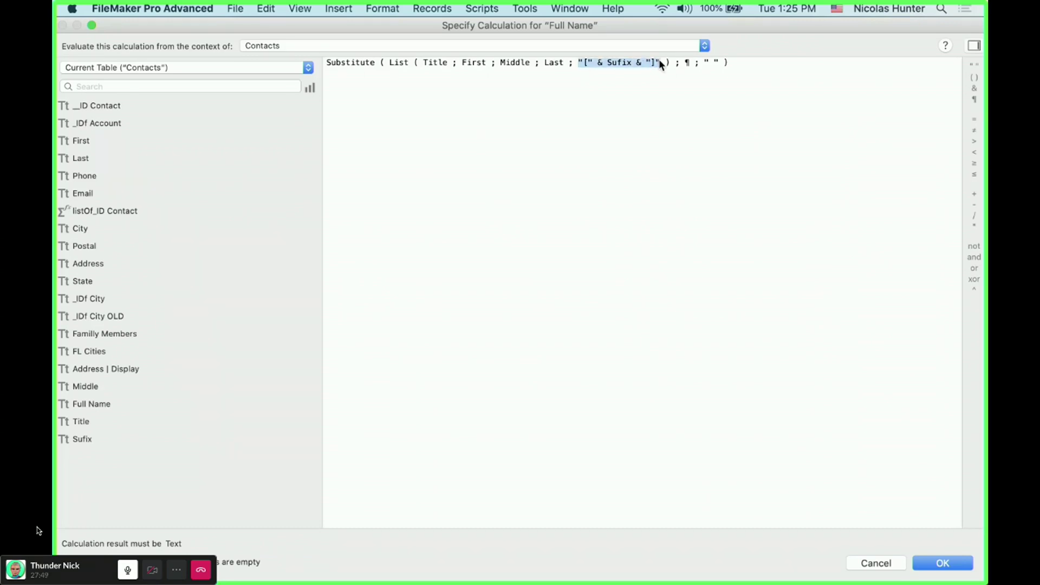
left_click(613, 83)
key("Escape")
key("Escape")
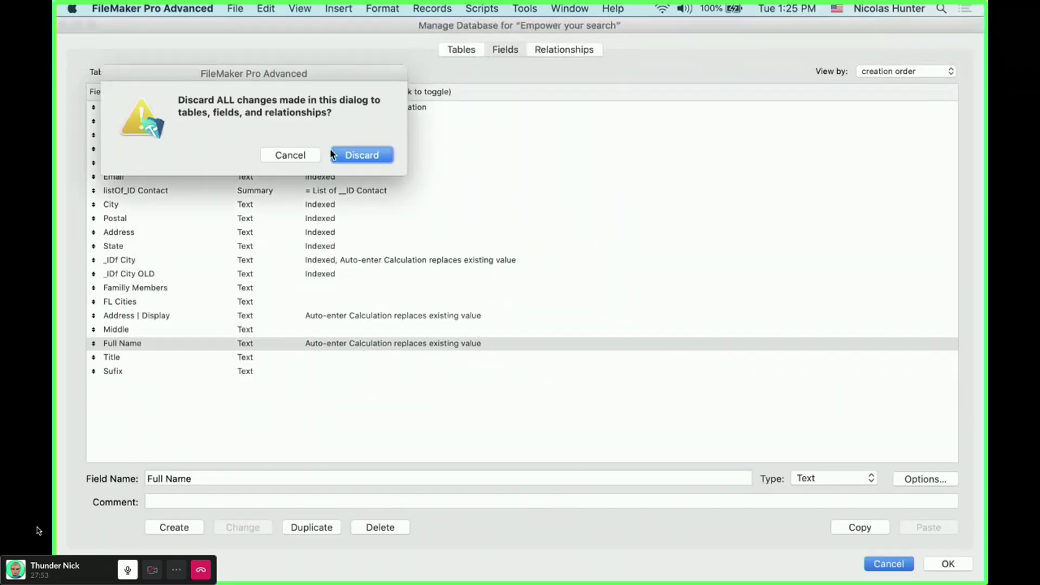
key("Return")
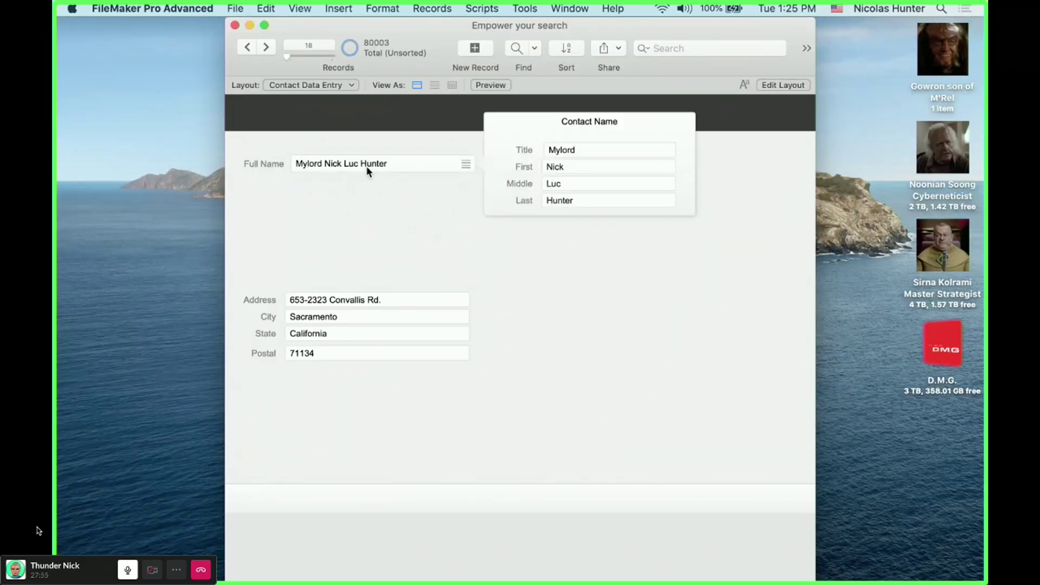
- In Layout mode, draw a popover button below Full Name and enlarge its panel
left_click(565, 216)
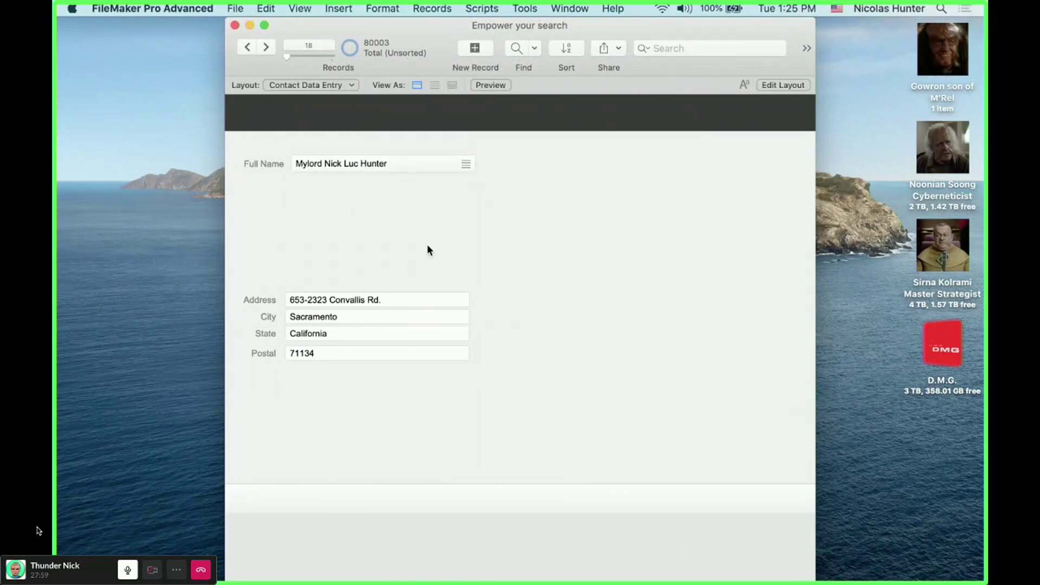
key("super+l")
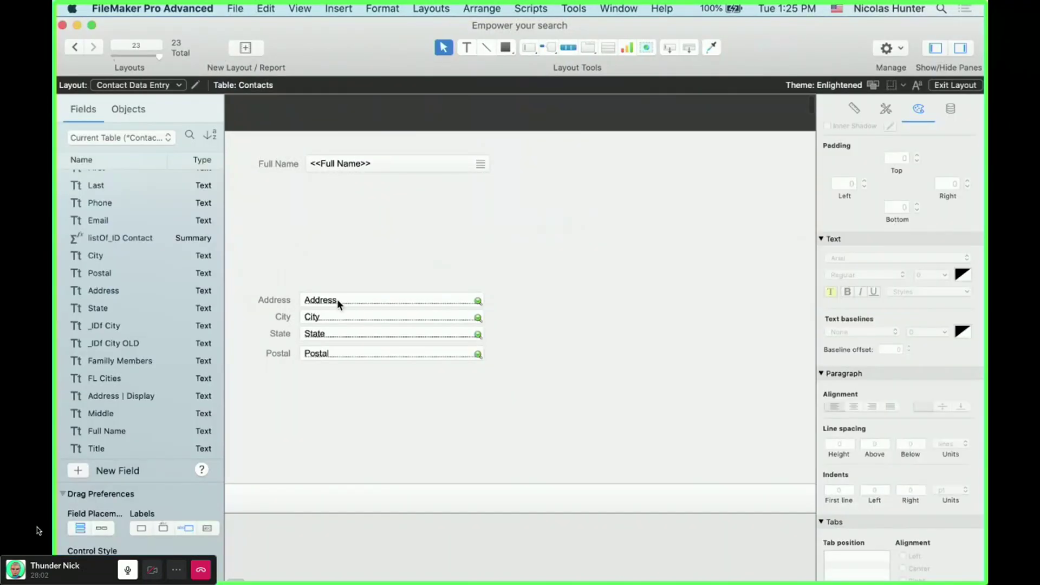
left_click_drag(481, 395, 367, 423)
left_click(354, 258)
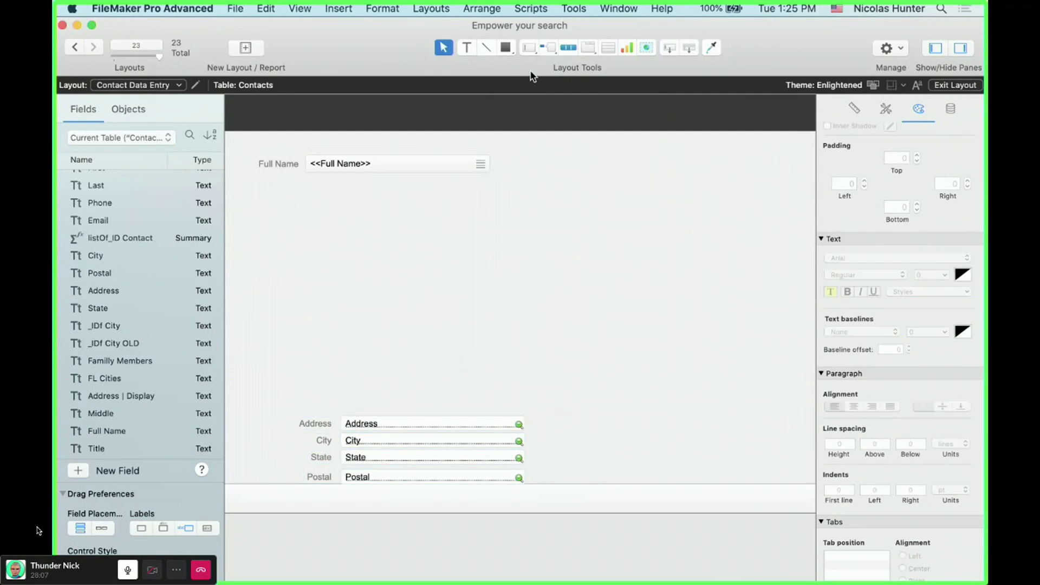
left_click(557, 45)
mouse_move(314, 188)
left_mouse_down()
mouse_move(389, 207)
mouse_move(491, 211)
left_mouse_up()
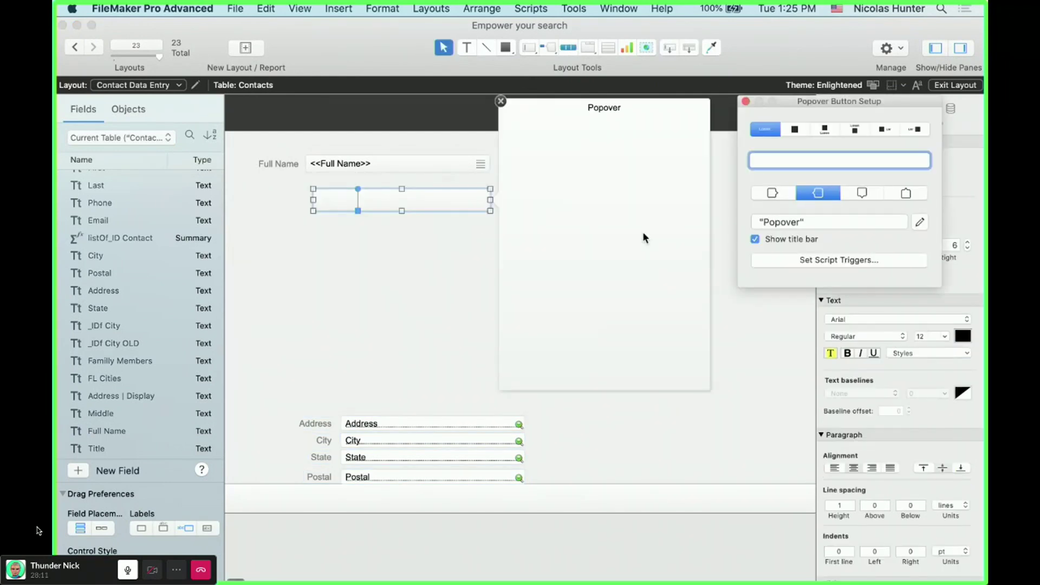
left_click(707, 384)
left_click_drag(707, 385, 815, 443)
- Move the Address, City, State and Postal fields into the popover and title it 'Contact Address'
left_click(218, 361)
left_click(380, 329)
left_click_drag(305, 387, 704, 199)
left_click(674, 119)
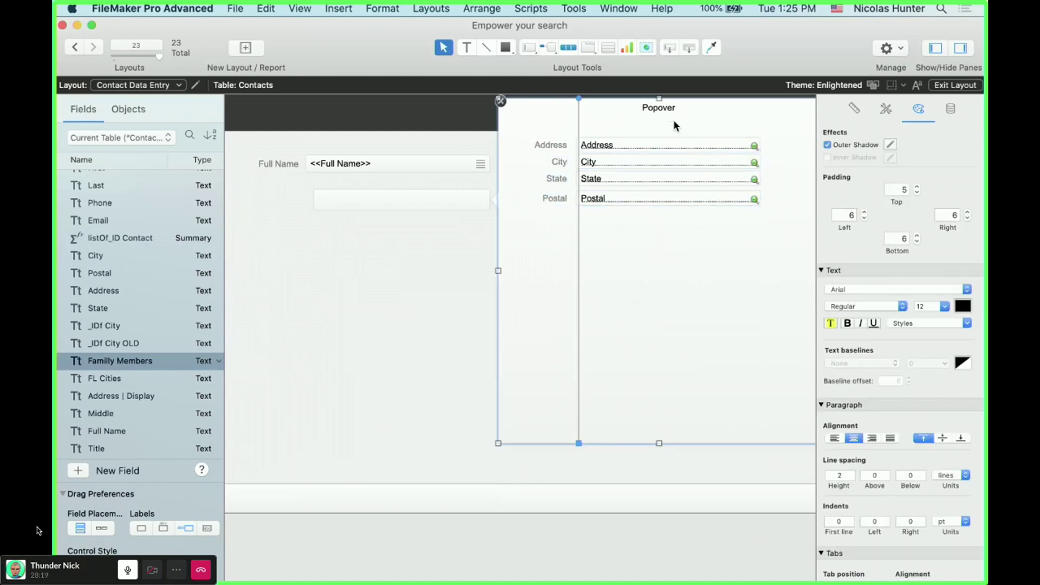
double_click(141, 224)
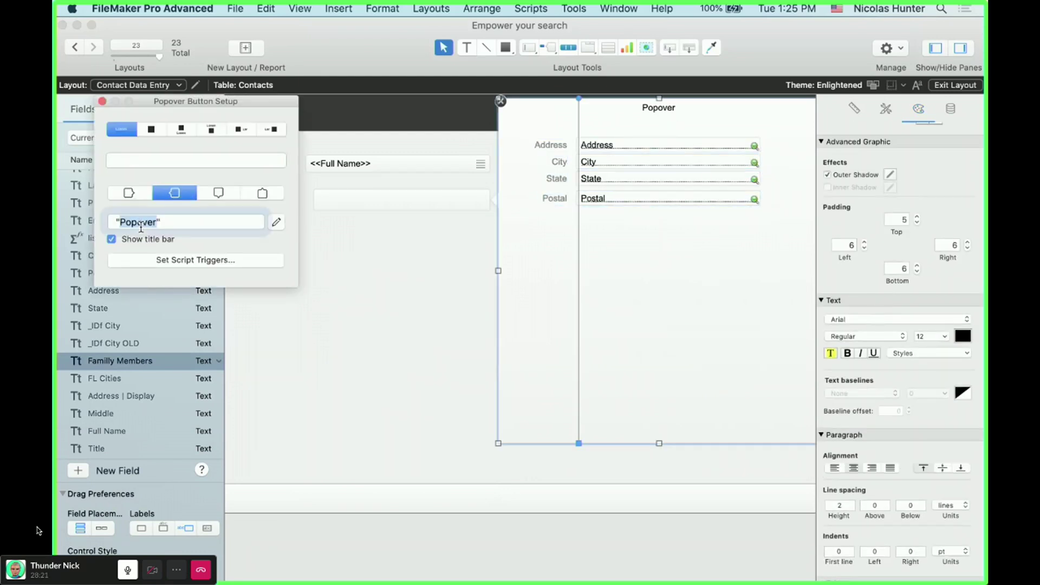
type("Contact Addre")
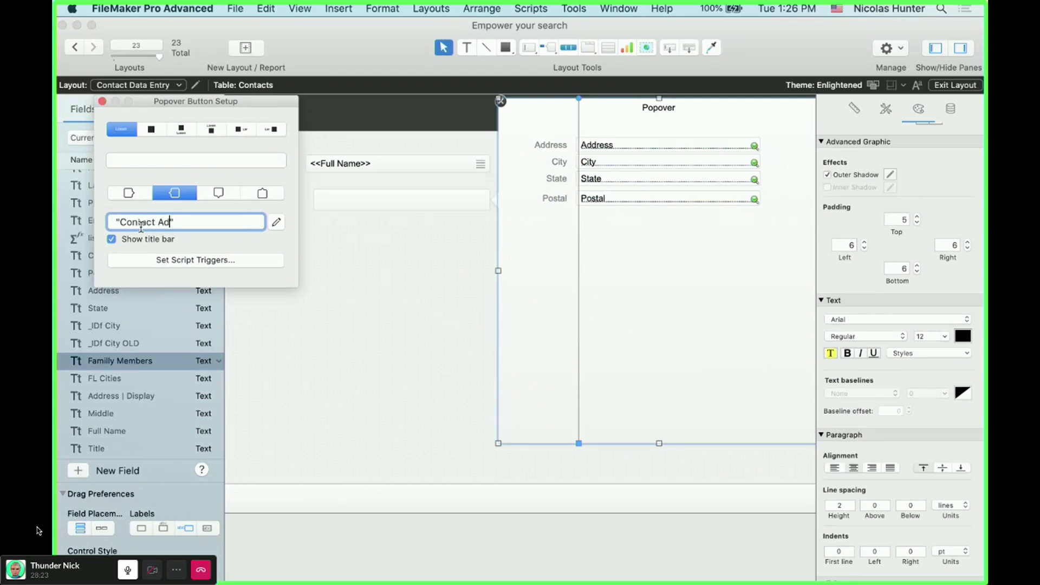
type("ss")
left_click(910, 281)
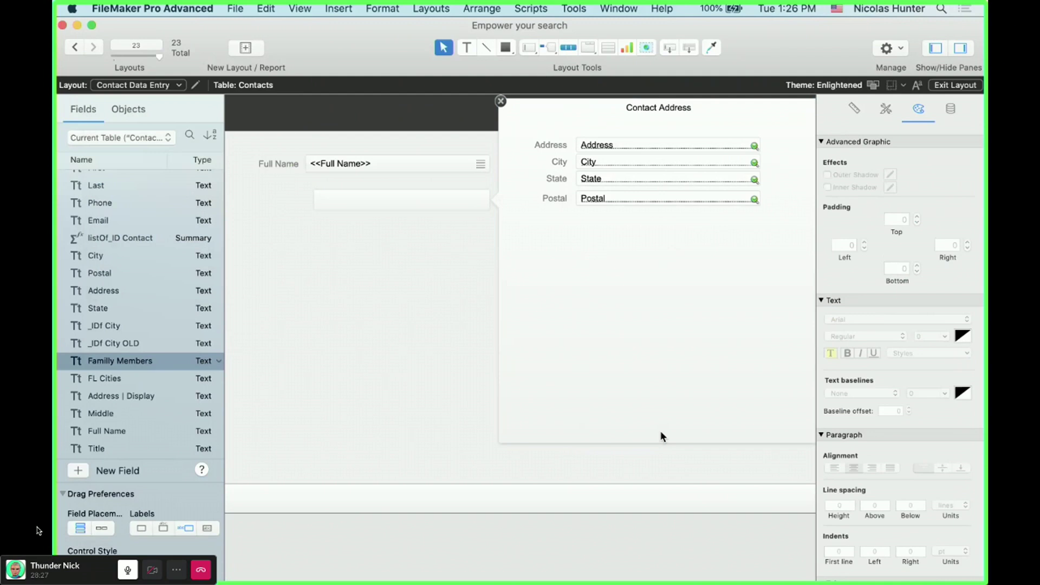
- Trim the popover panel to fit the fields, then line the new button up under Full Name
left_click_drag(660, 443, 663, 221)
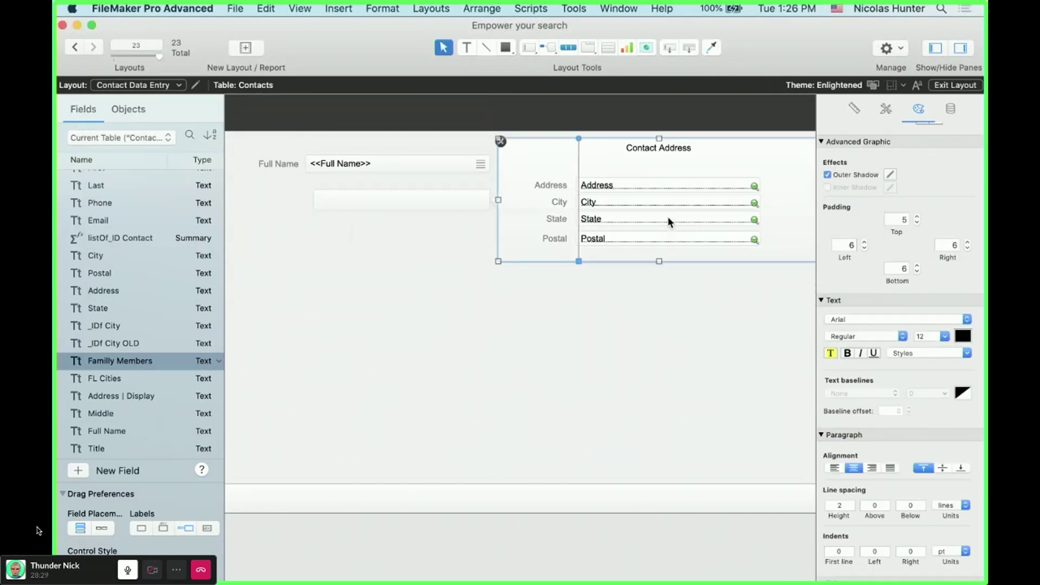
left_click_drag(743, 200, 704, 200)
left_click_drag(658, 250, 497, 172)
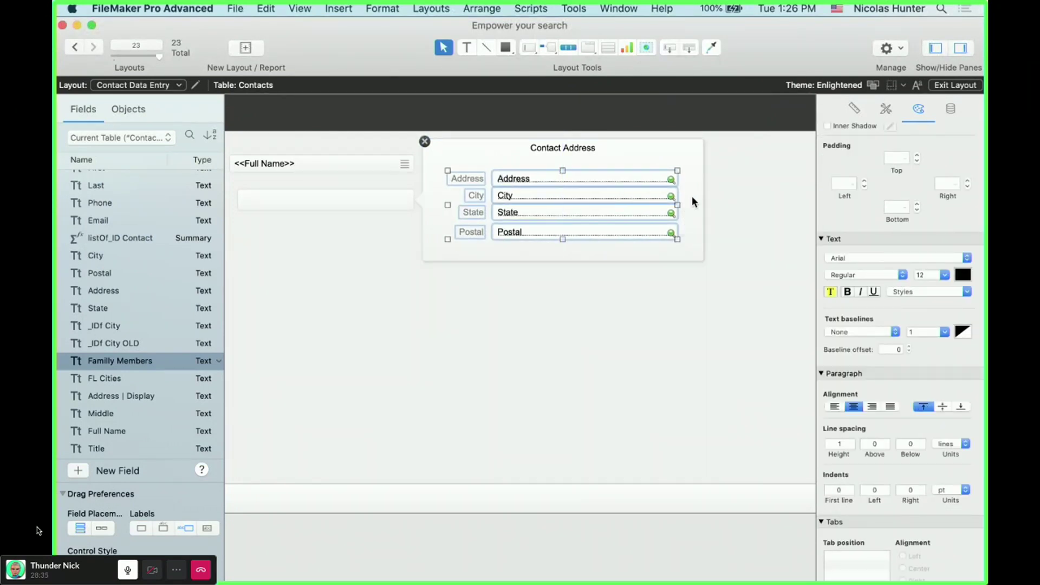
left_click(645, 319)
left_click(425, 141)
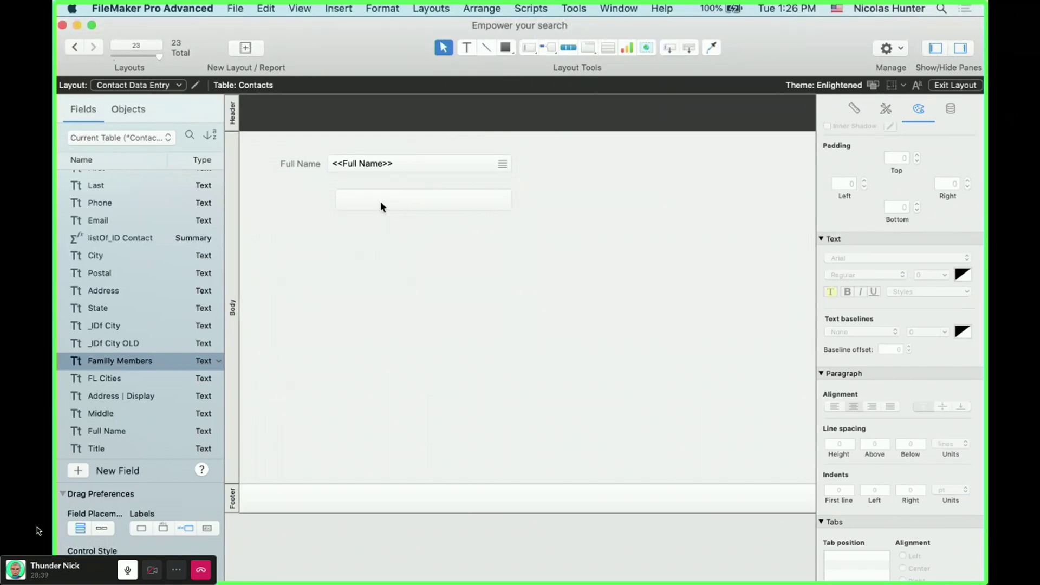
left_click(424, 206)
left_click_drag(421, 204, 401, 198)
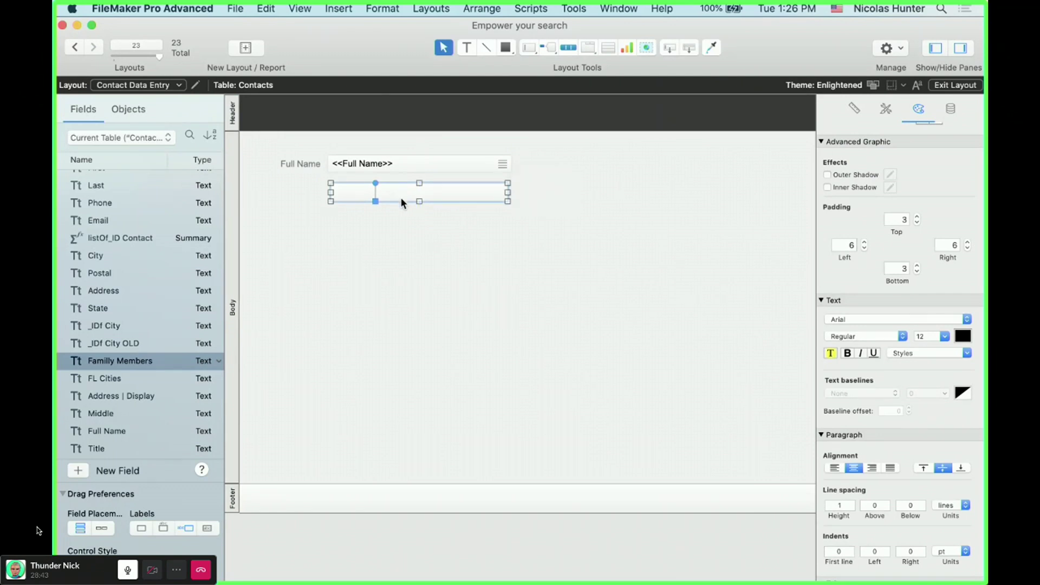
left_click(416, 159, "shift")
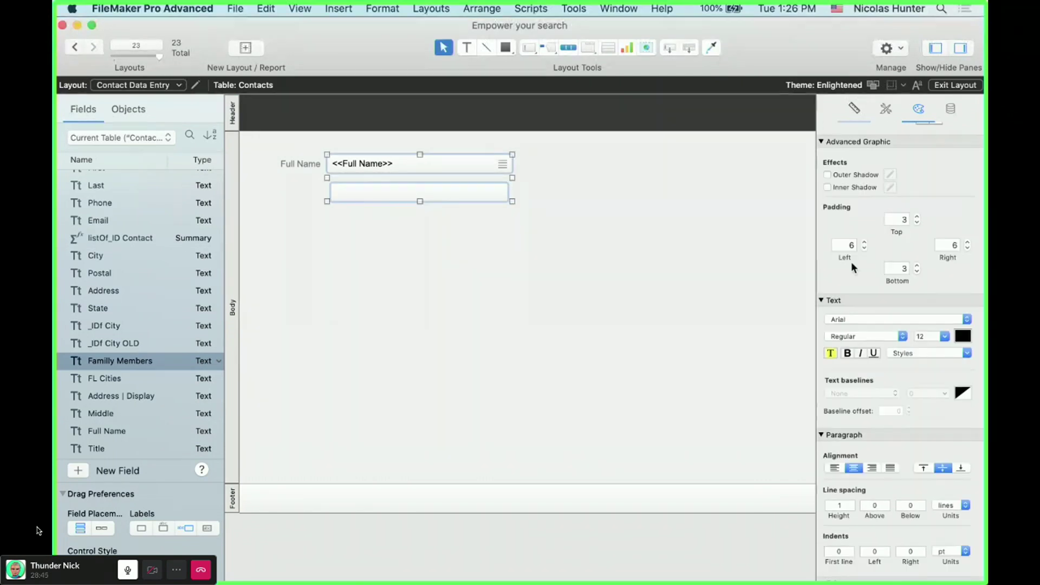
left_click(457, 238)
- Duplicate the Full Name label beside the new button and change its text to 'Address'
left_click(304, 161)
left_click_drag(303, 161, 301, 191)
double_click(301, 191)
type("Address")
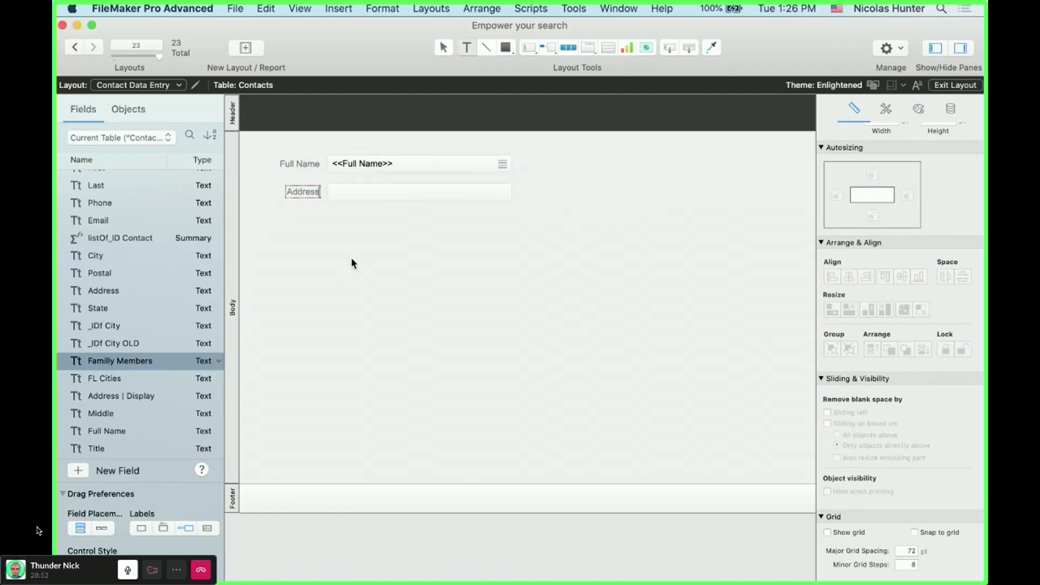
key("Escape")
left_click(351, 263)
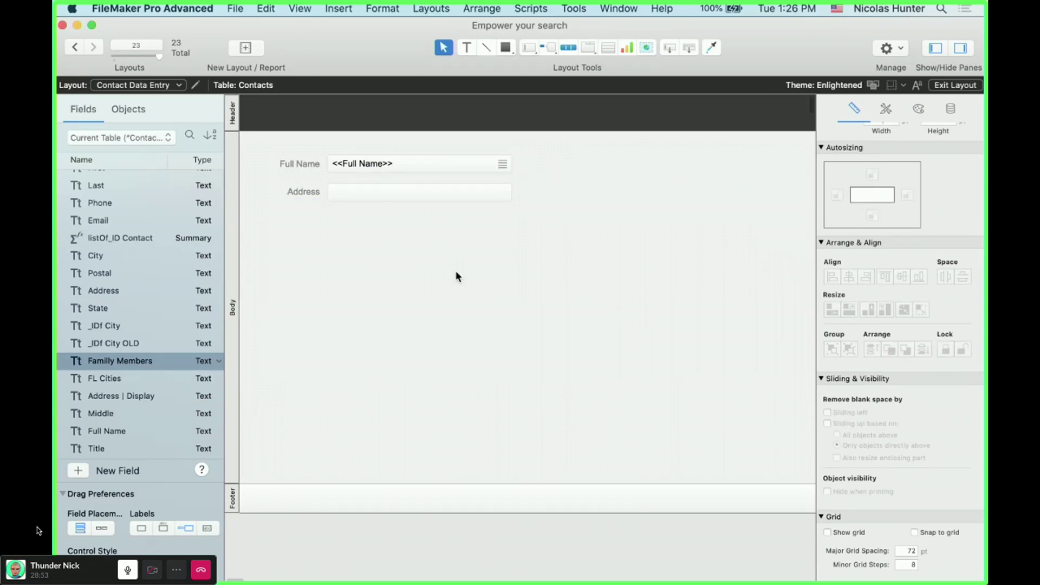
- Give the Address popover button a horizontal-lines icon and change its paragraph alignment
left_click(443, 198)
double_click(443, 198)
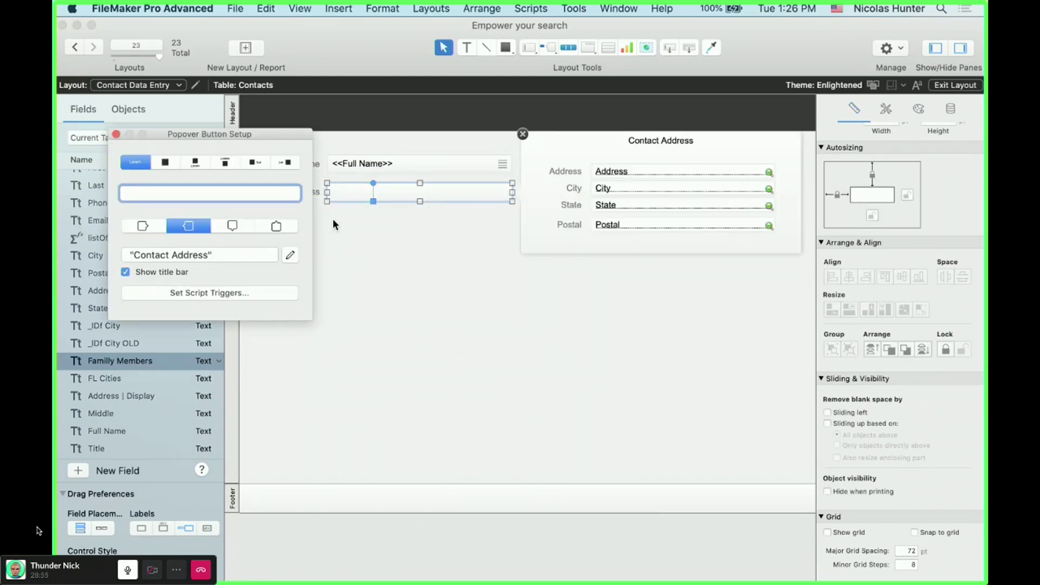
left_click(266, 230)
left_click(116, 135)
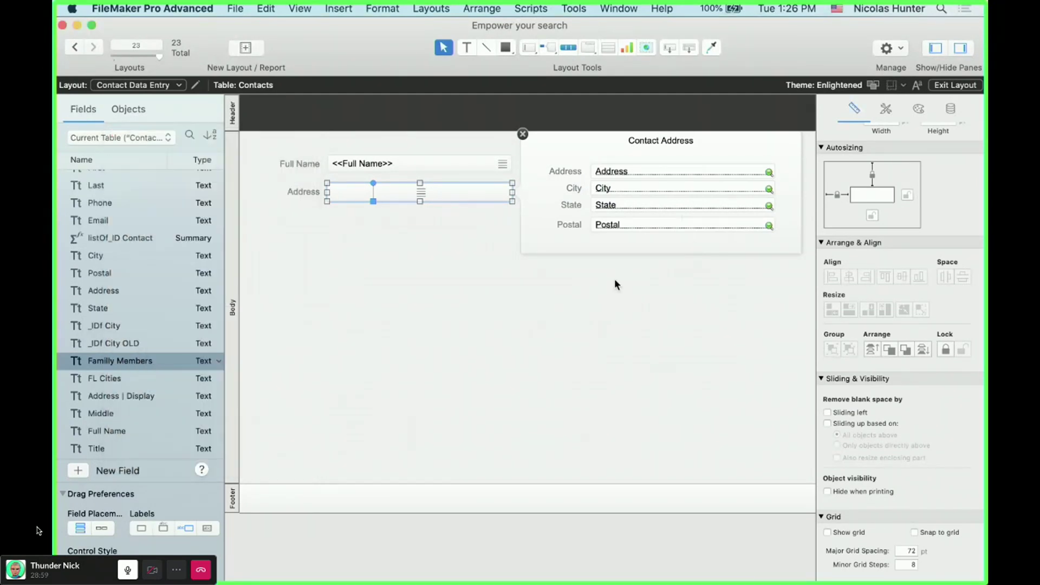
left_click(918, 111)
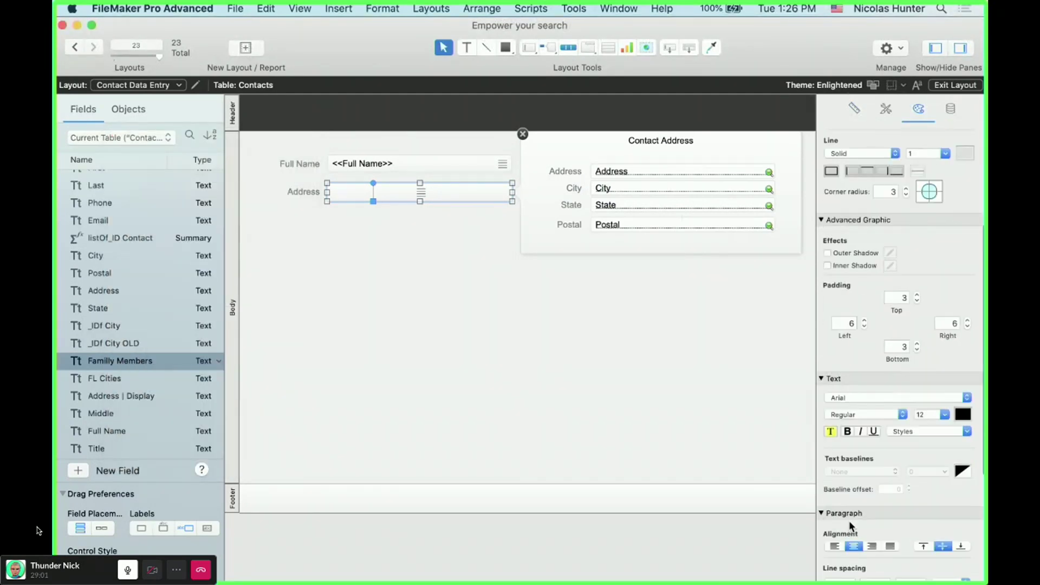
scroll(850, 521, "down", 2)
left_click(837, 507)
left_click(508, 405)
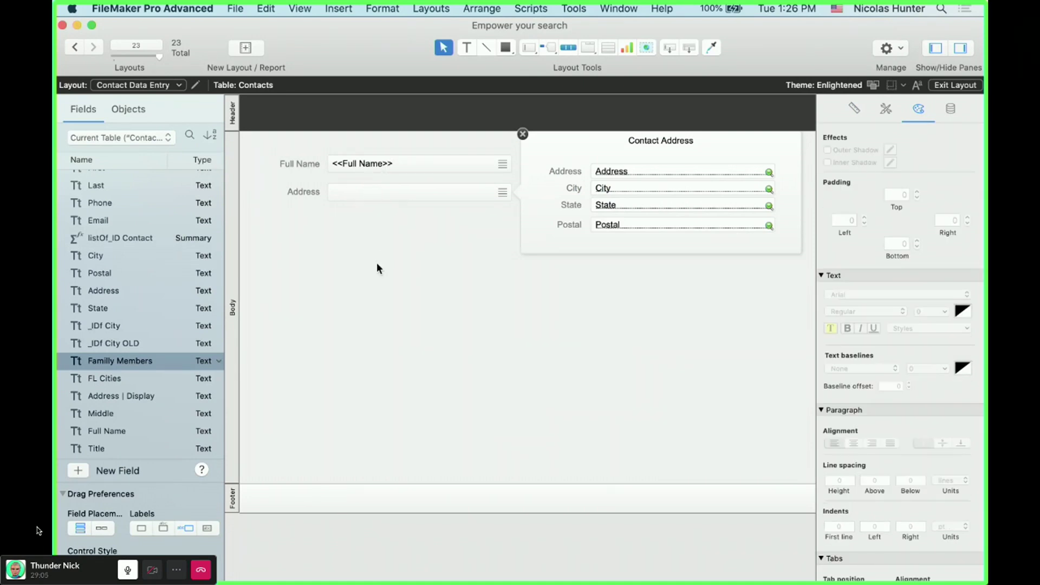
- Insert an Address | Display merge field onto the layout
key("super+alt+f")
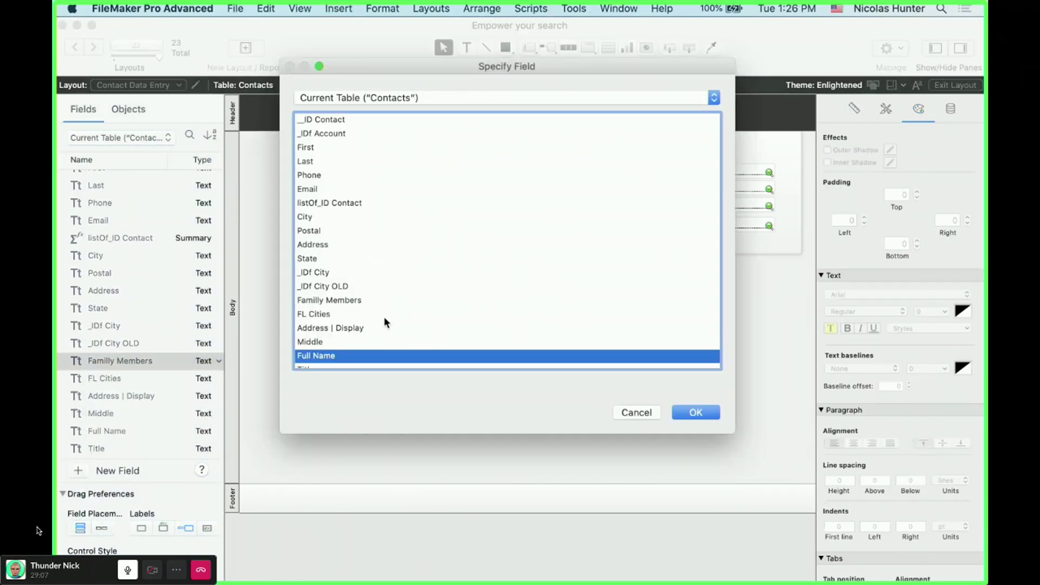
scroll(329, 358, "down", 1)
double_click(336, 320)
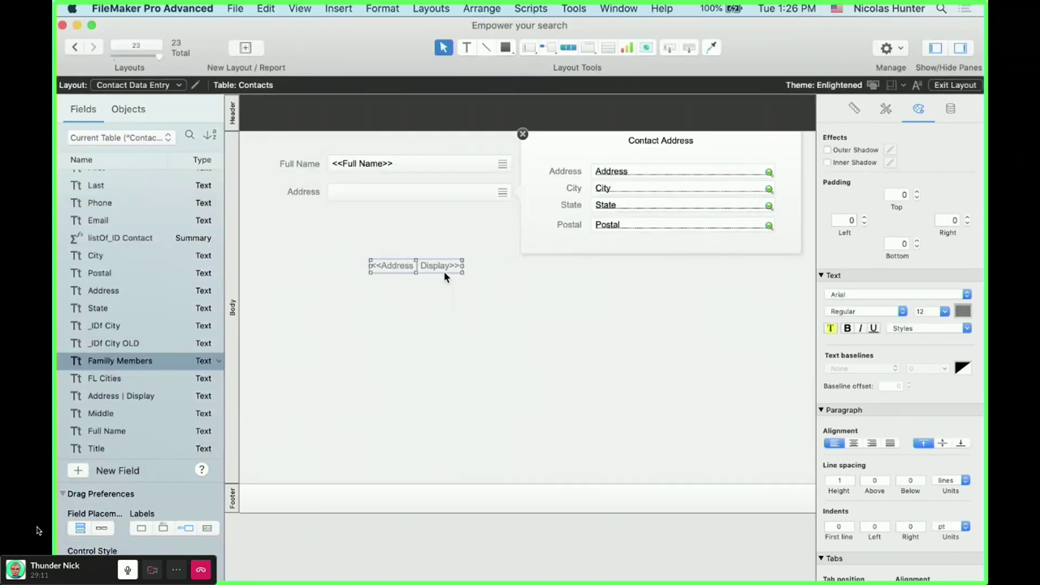
left_click(338, 8)
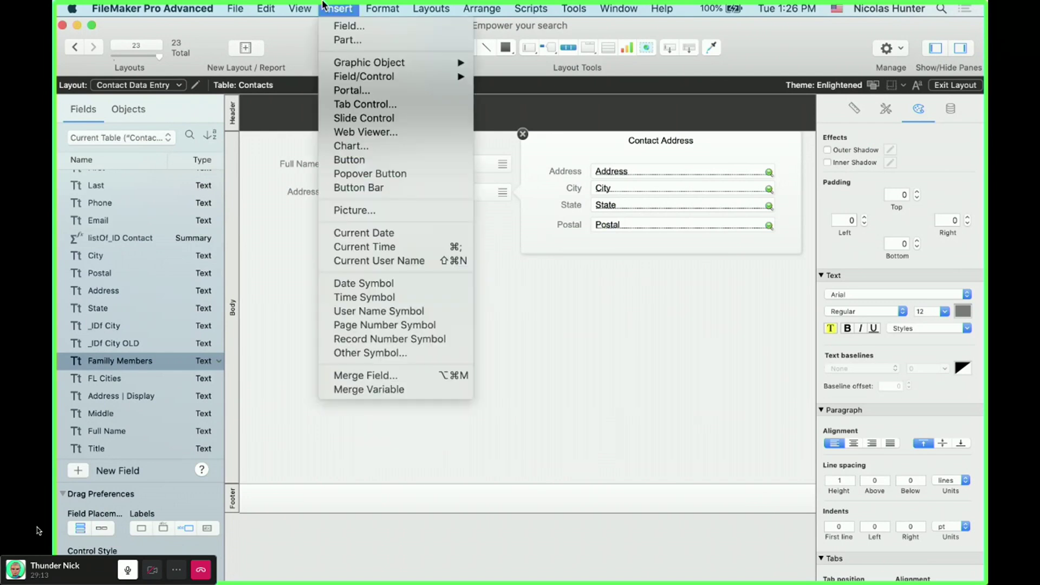
left_click(379, 374)
left_click_drag(435, 261, 463, 295)
- Move the merge field into the Address popover button's label and switch to Browse mode
key("super+x")
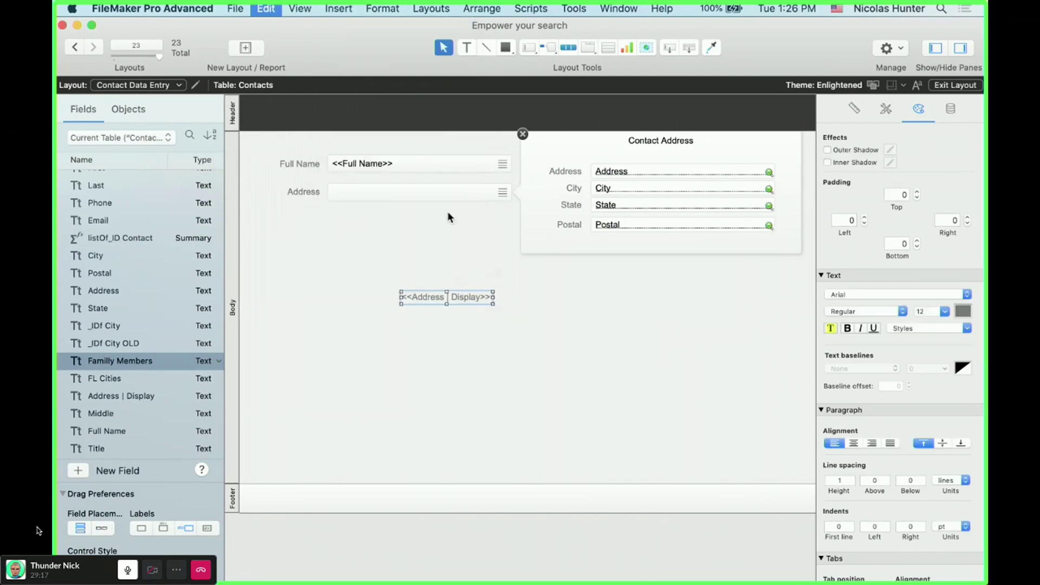
left_click(410, 190)
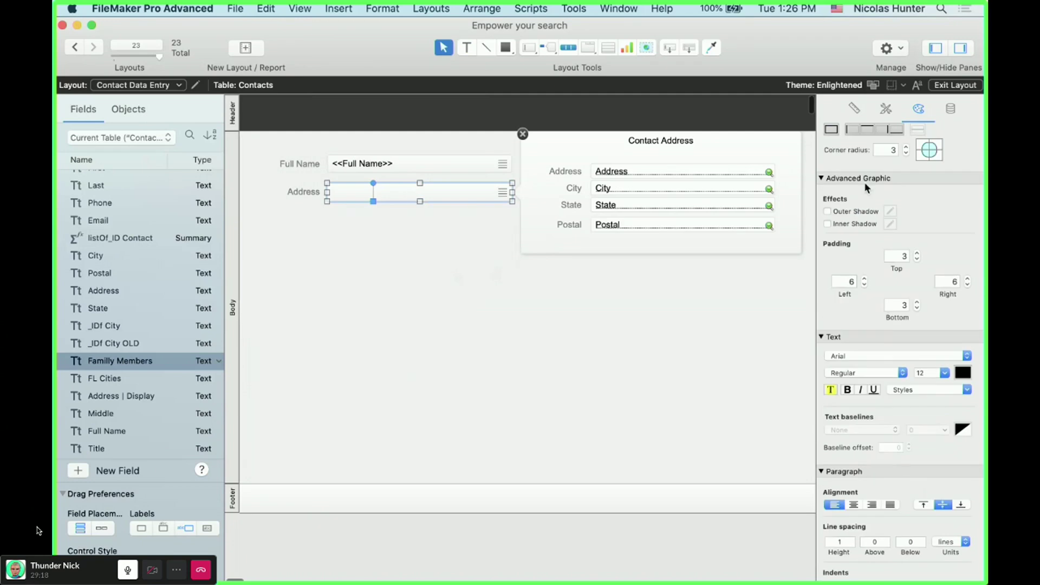
double_click(486, 196)
key("super+v")
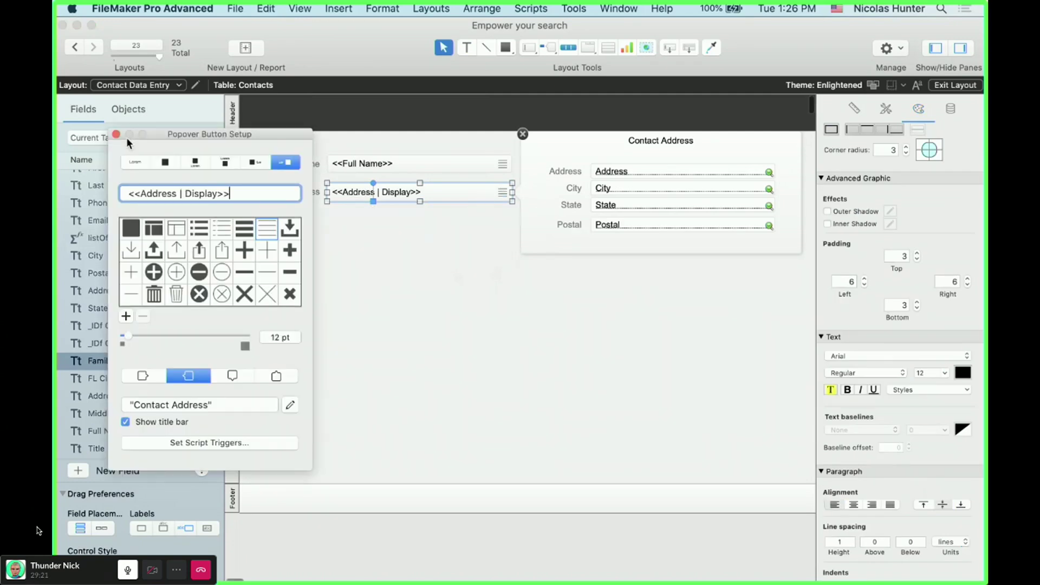
left_click(458, 272)
key("super+b")
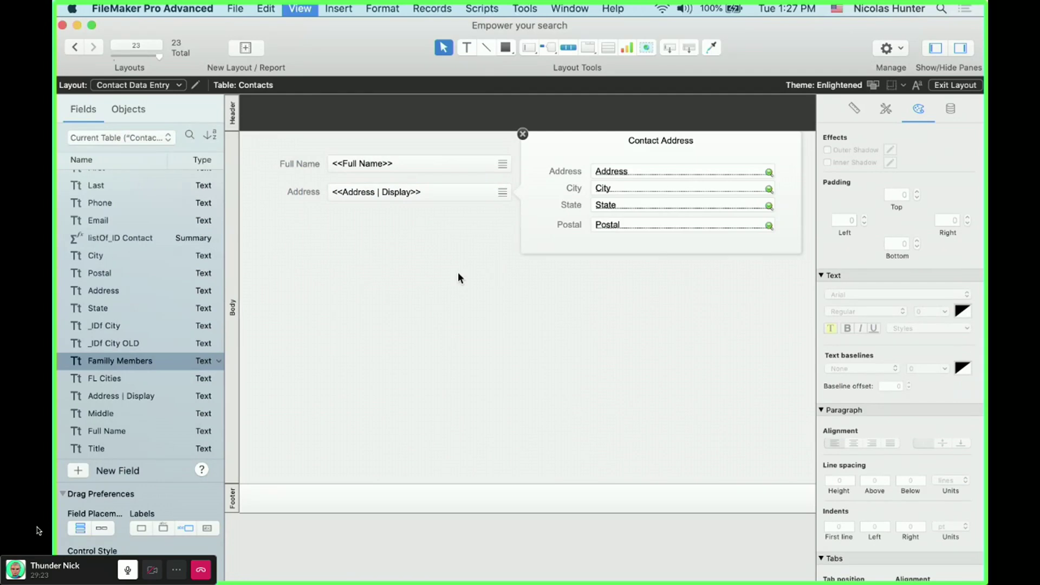
- Widen the Address and Full Name popover buttons to the right in Layout mode
key("super+l")
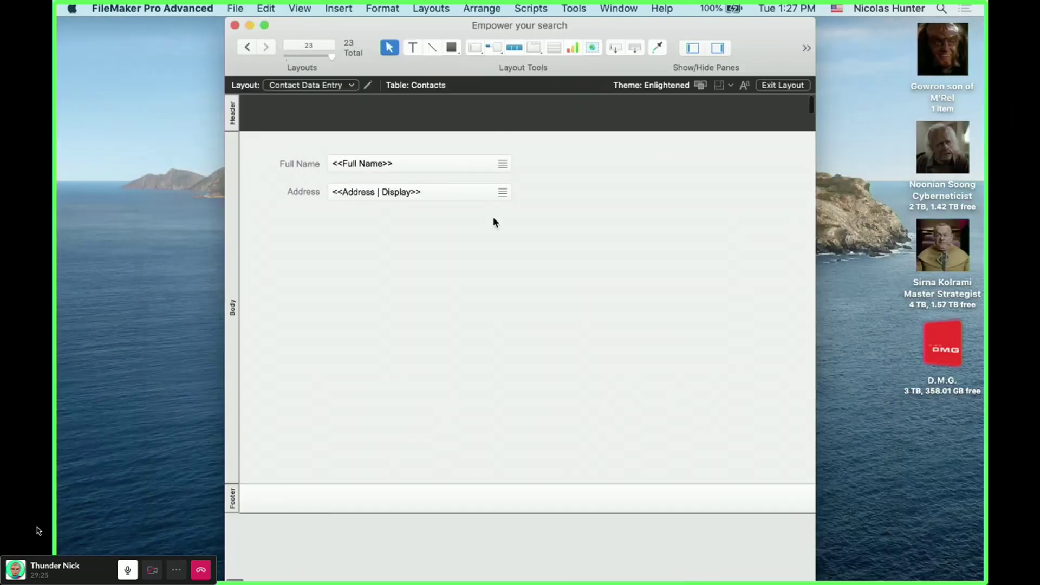
left_click(507, 193)
left_click_drag(512, 193, 552, 193)
left_click(511, 162)
left_click_drag(511, 163, 554, 163)
key("super+b")
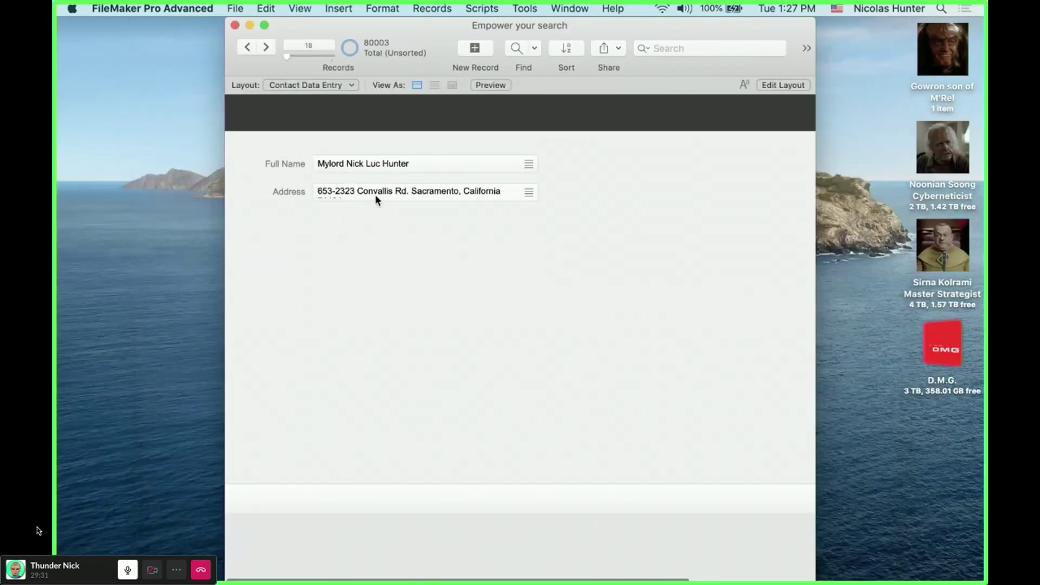
- Advance three records to record 24 and check its address and name popovers
left_click(271, 47)
left_click(271, 46)
left_click(272, 47)
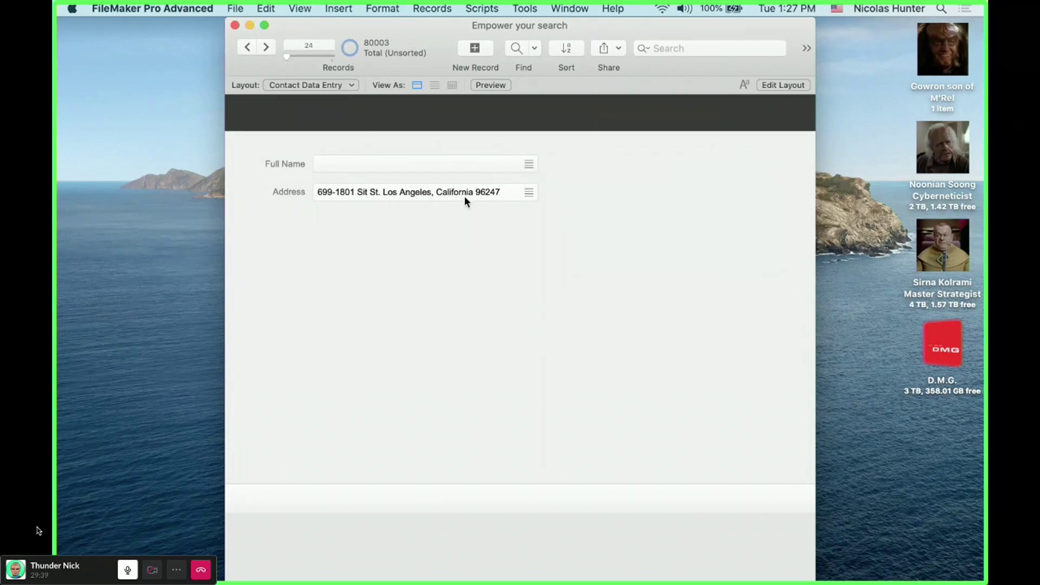
left_click(432, 194)
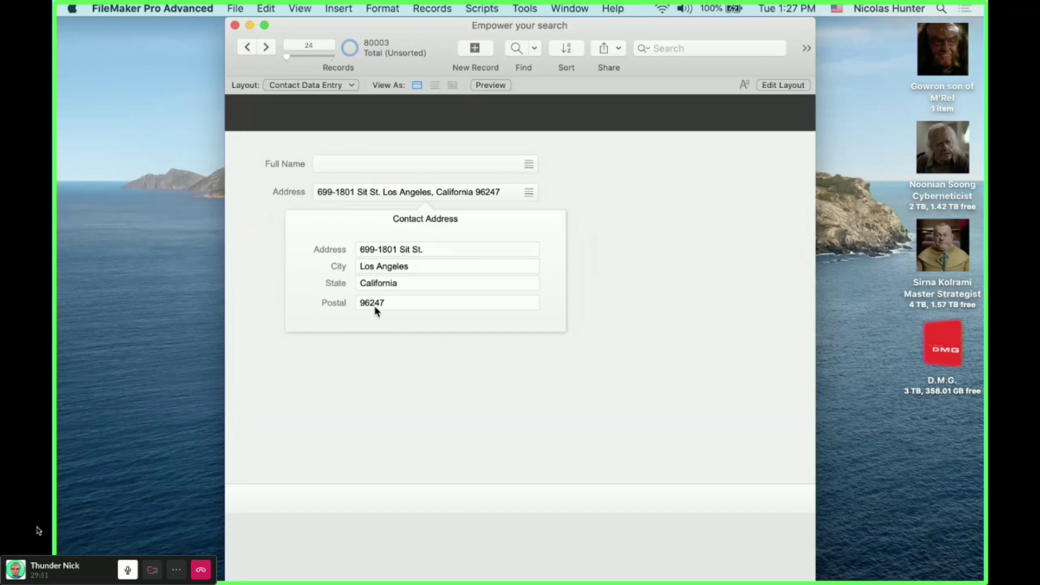
left_click(491, 332)
left_click(353, 164)
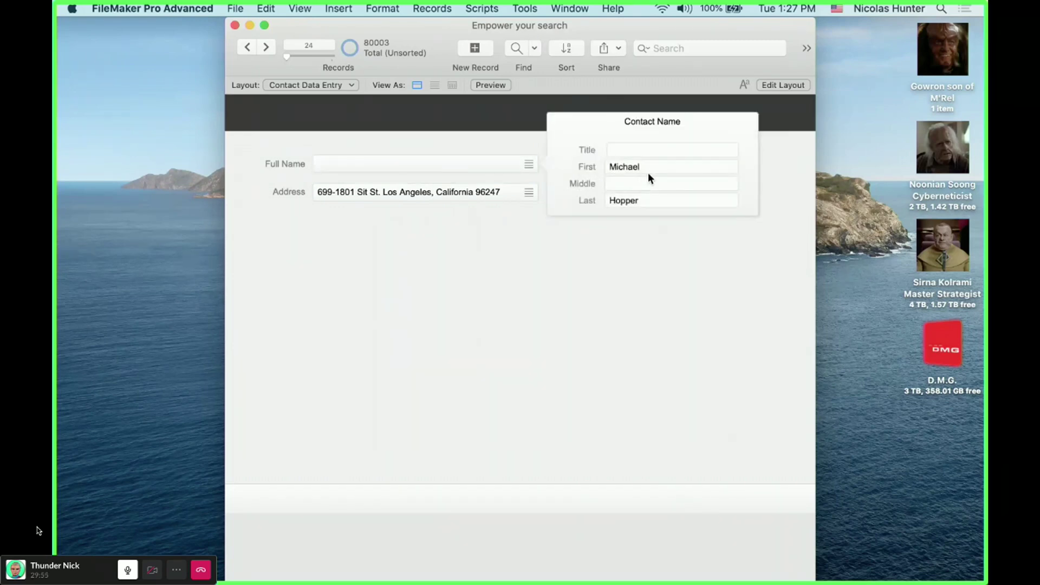
- Replace the First field's contents in all records with the calculated result First
left_click(649, 172)
key("super+equal")
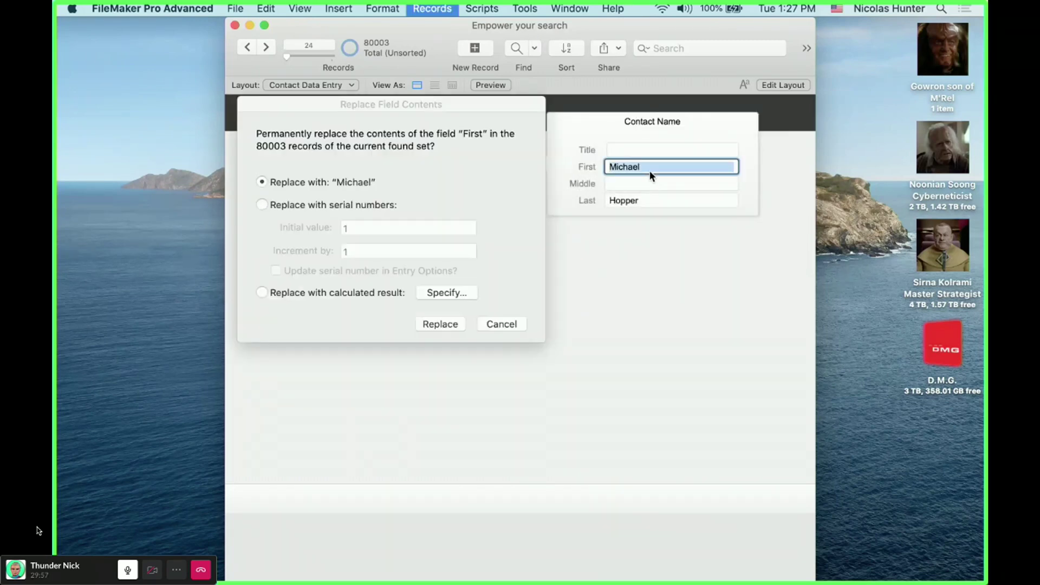
left_click(454, 293)
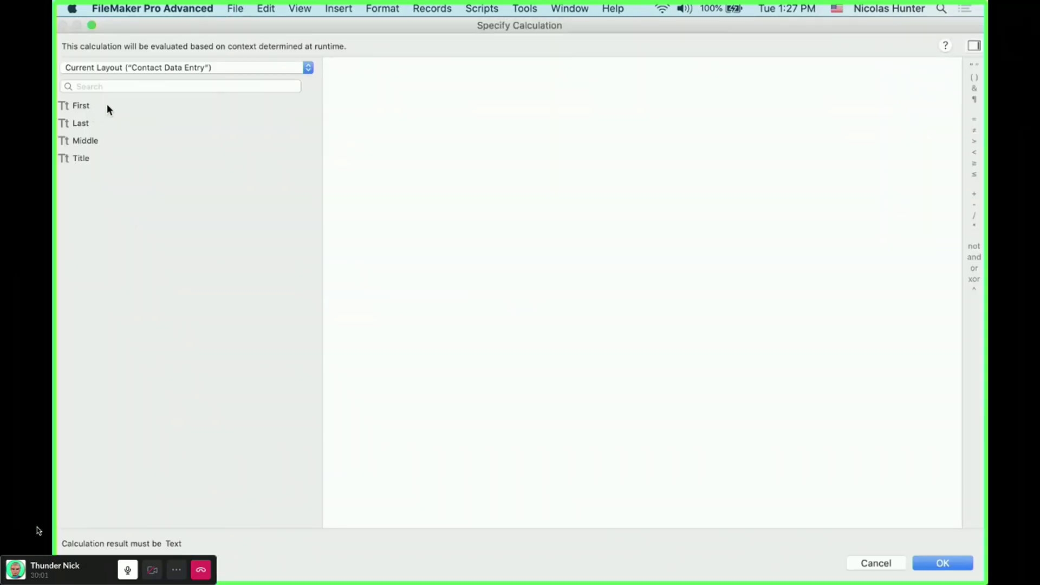
left_click_drag(207, 24, 186, 134)
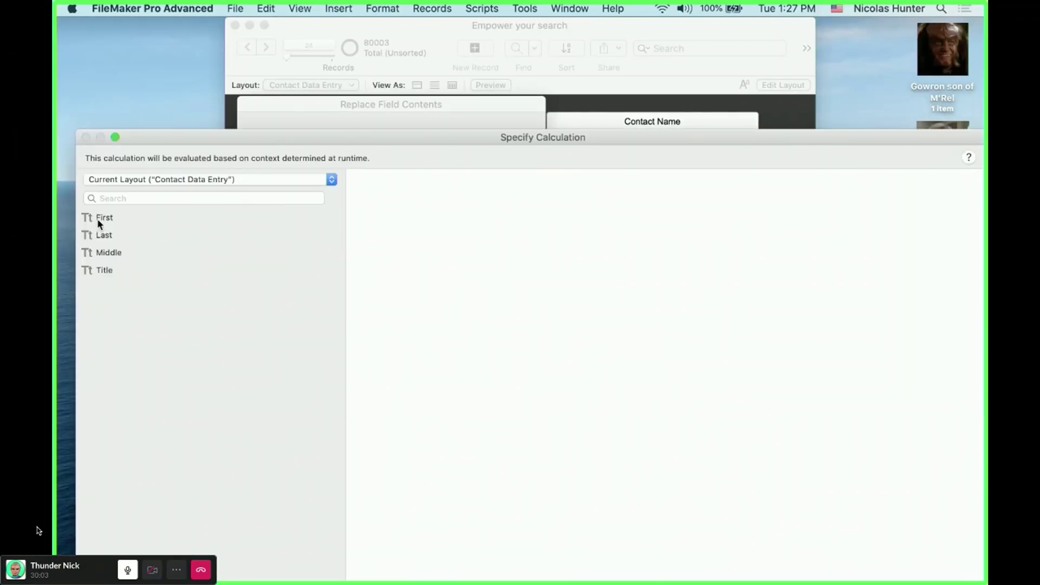
double_click(100, 217)
double_click(376, 144)
left_click(905, 563)
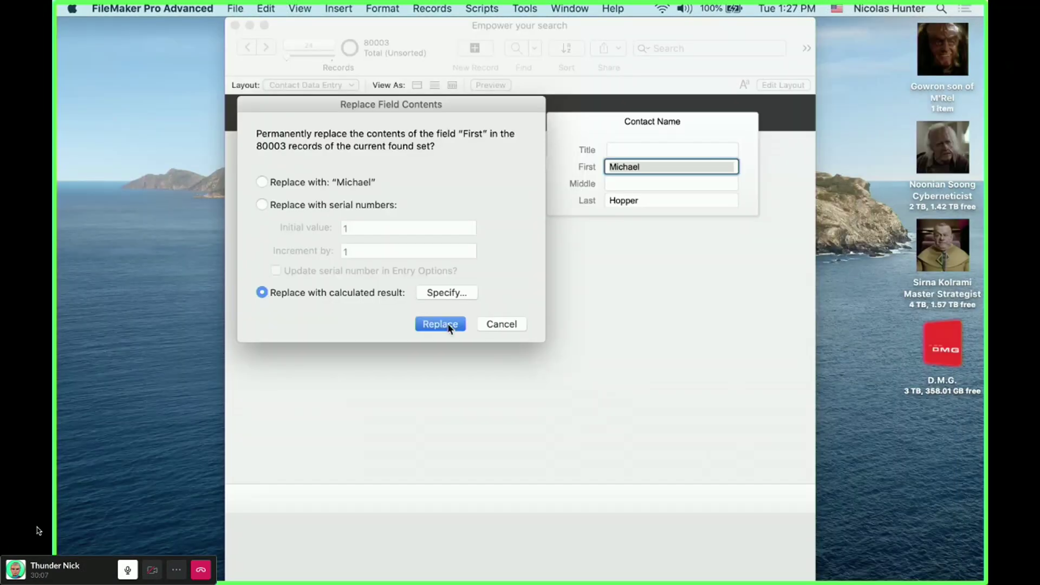
left_click(441, 324)
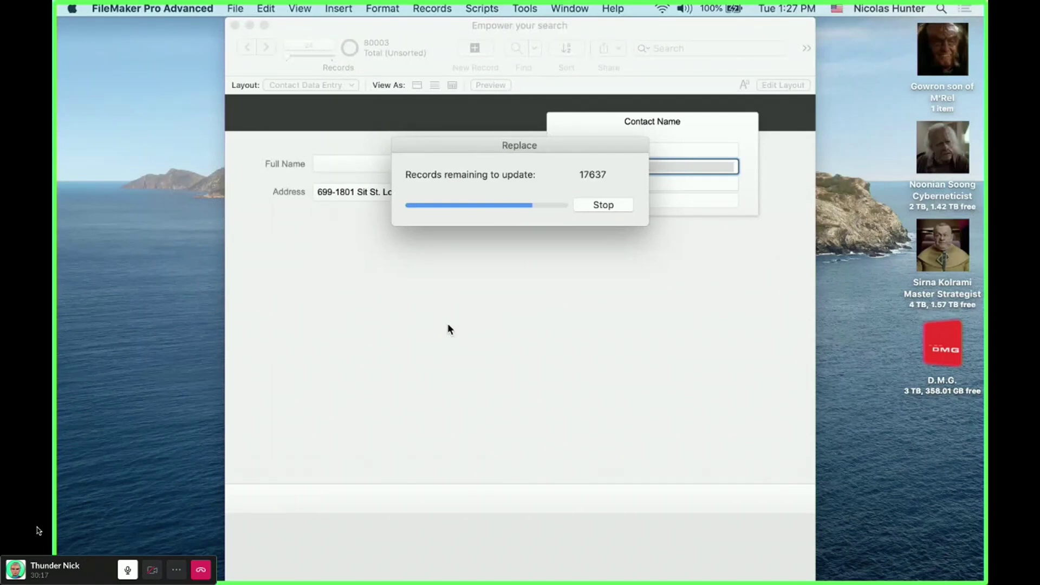
- Check record 24's name and address popovers after the replacement
left_click(487, 349)
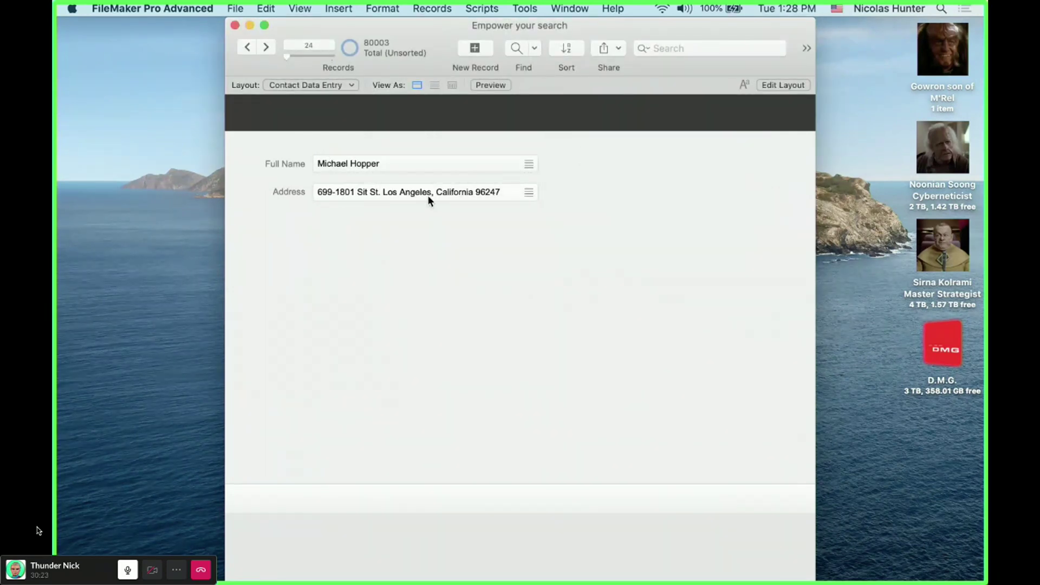
left_click(452, 198)
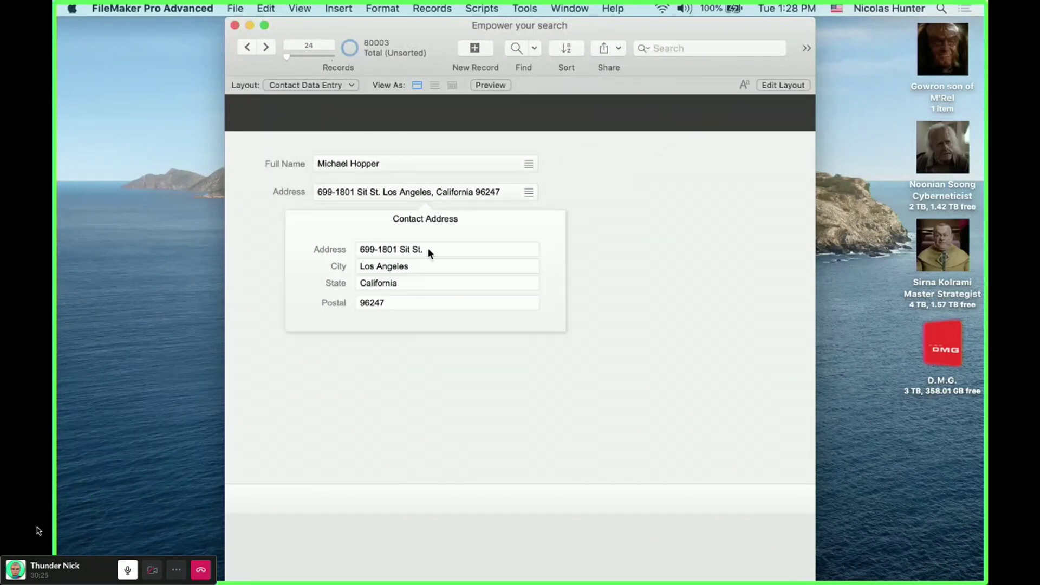
left_click(429, 164)
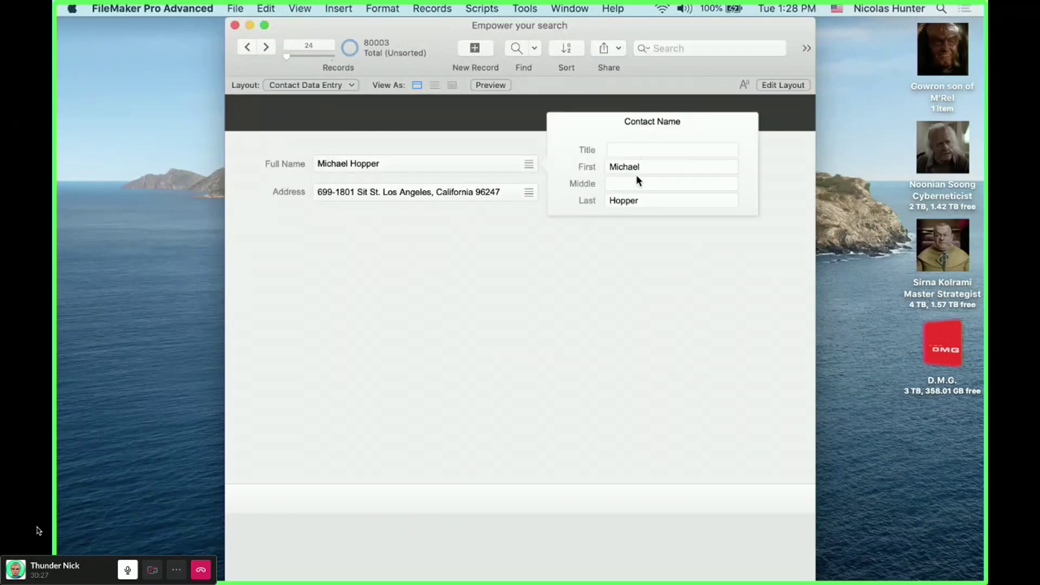
left_click(454, 207)
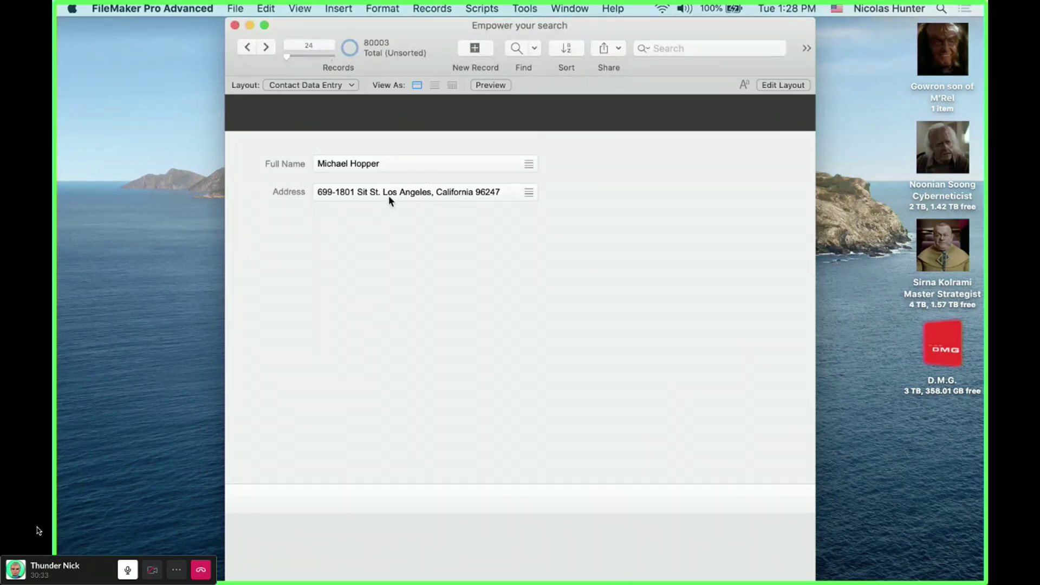
- Open the auto-enter calculation of the Address | Display field
key("super+shift+d")
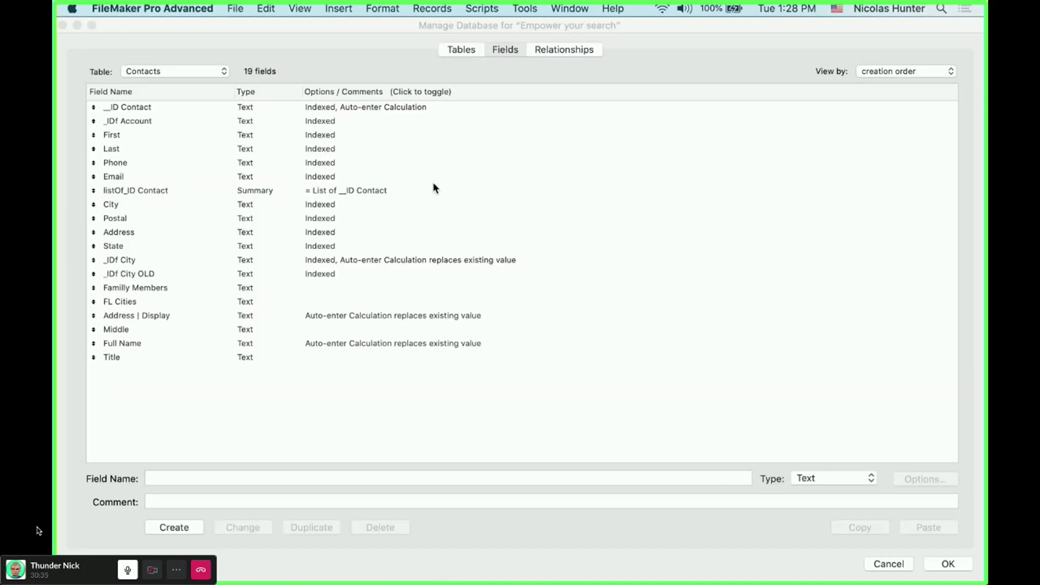
double_click(177, 322)
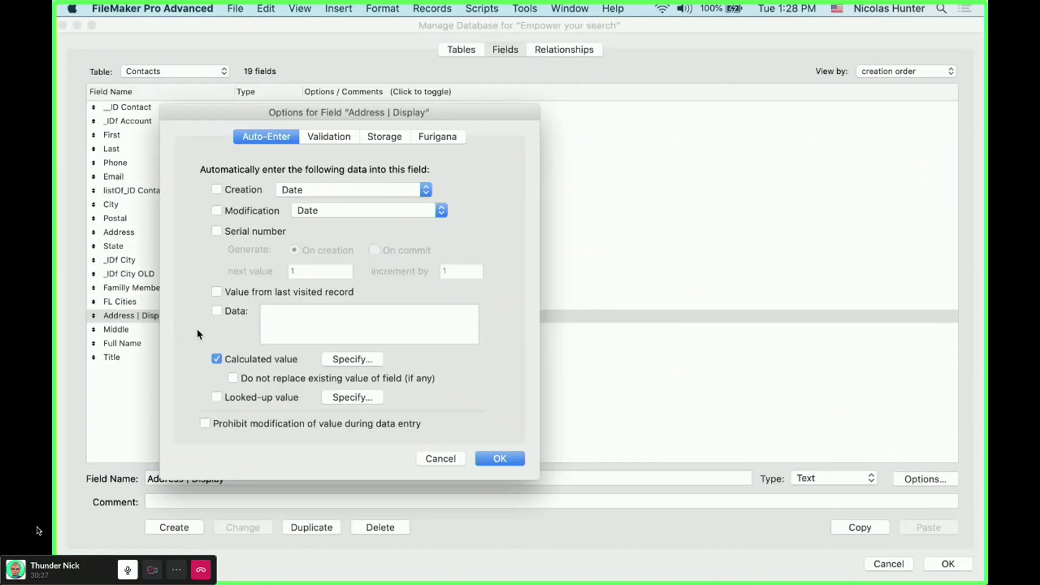
left_click(373, 360)
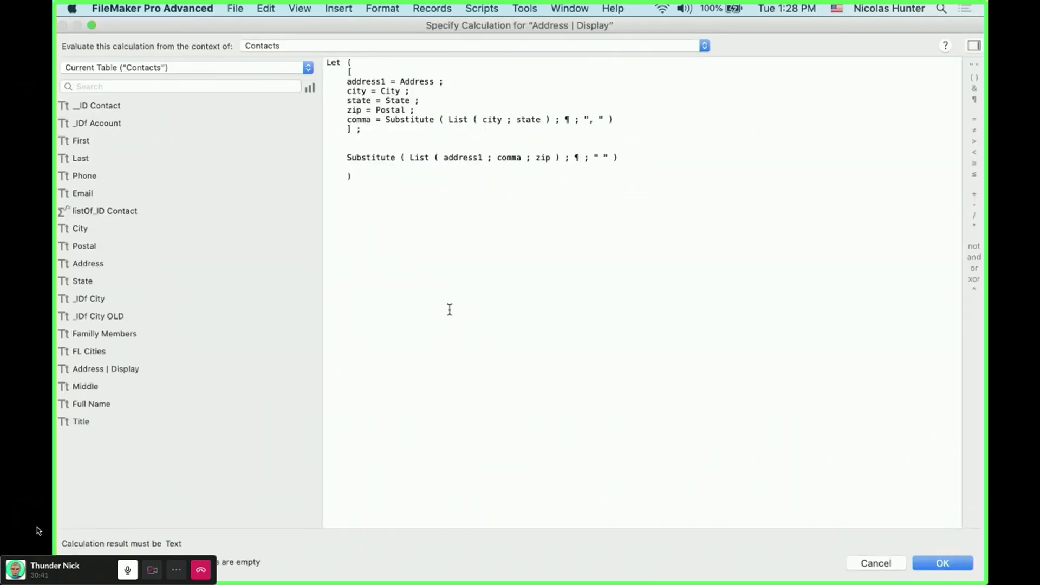
- Type a comma inside the separator quotes so city and state join as 'city, state'
left_click_drag(348, 82, 434, 81)
left_click(389, 96)
left_click(397, 110)
left_click_drag(448, 119, 540, 119)
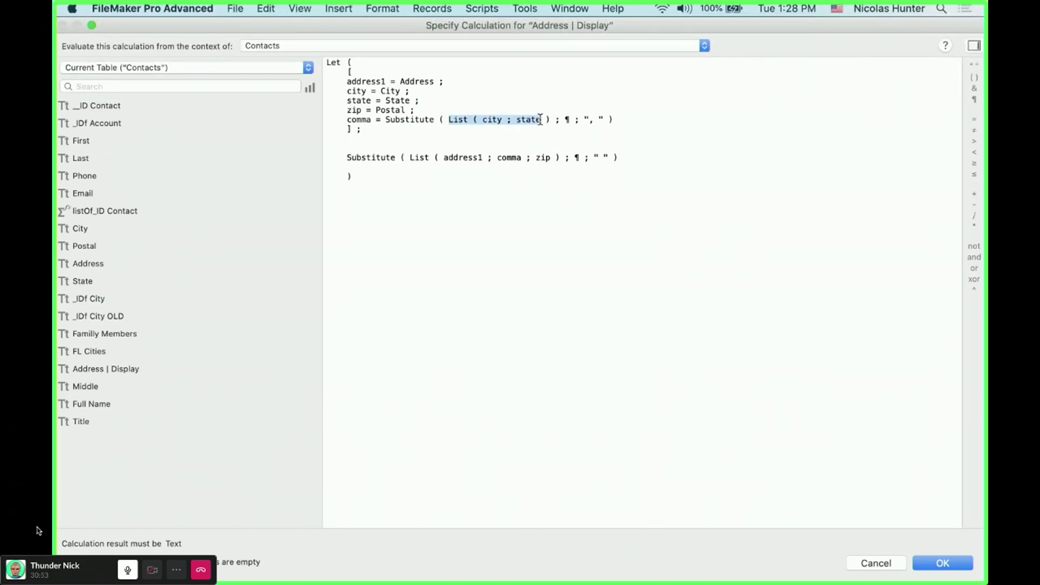
left_click(564, 120)
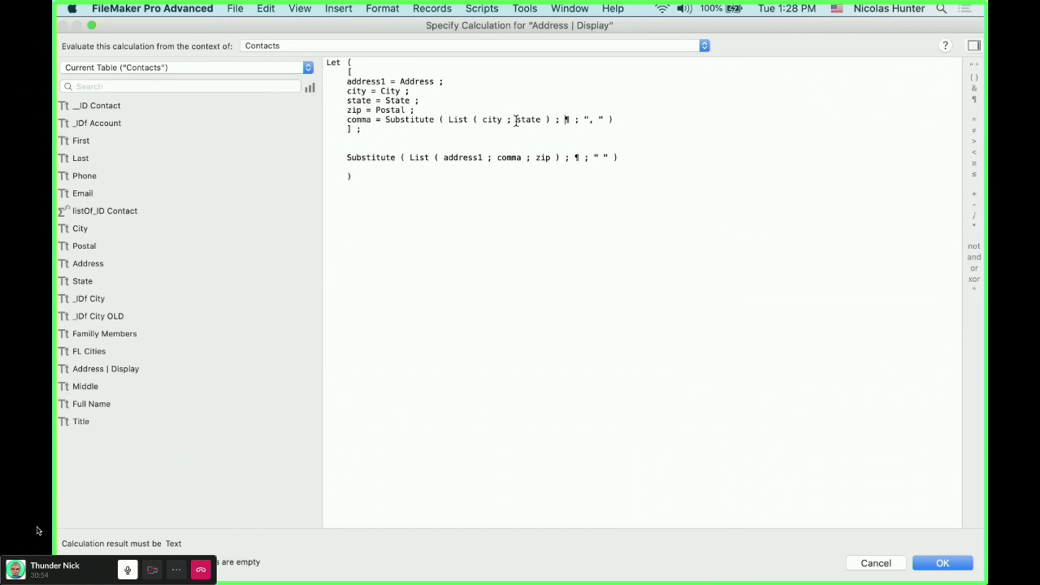
mouse_move(526, 119)
left_mouse_down()
mouse_move(485, 121)
mouse_move(539, 120)
left_mouse_up()
left_click(483, 120)
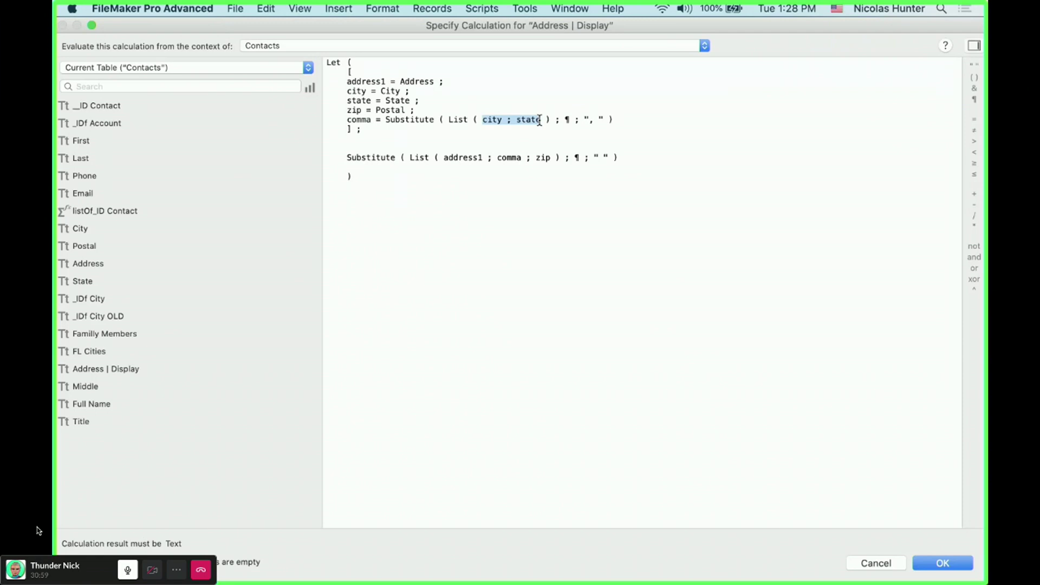
left_click(569, 120)
left_click(593, 120)
type(",")
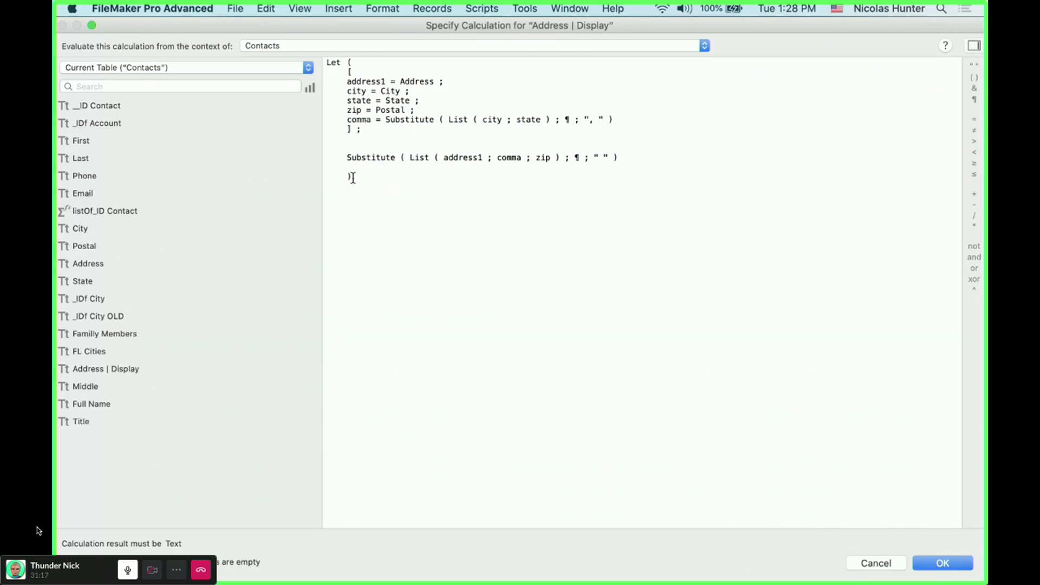
left_click_drag(353, 177, 327, 50)
left_click(453, 183)
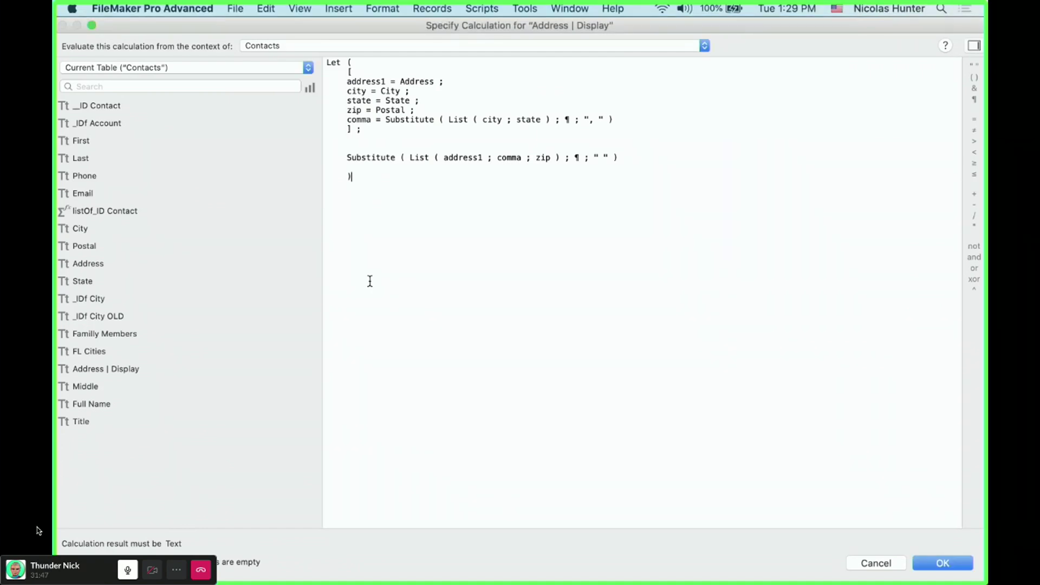
- Discard the comma edit to the Address | Display calculation and close the field options
key("super+a")
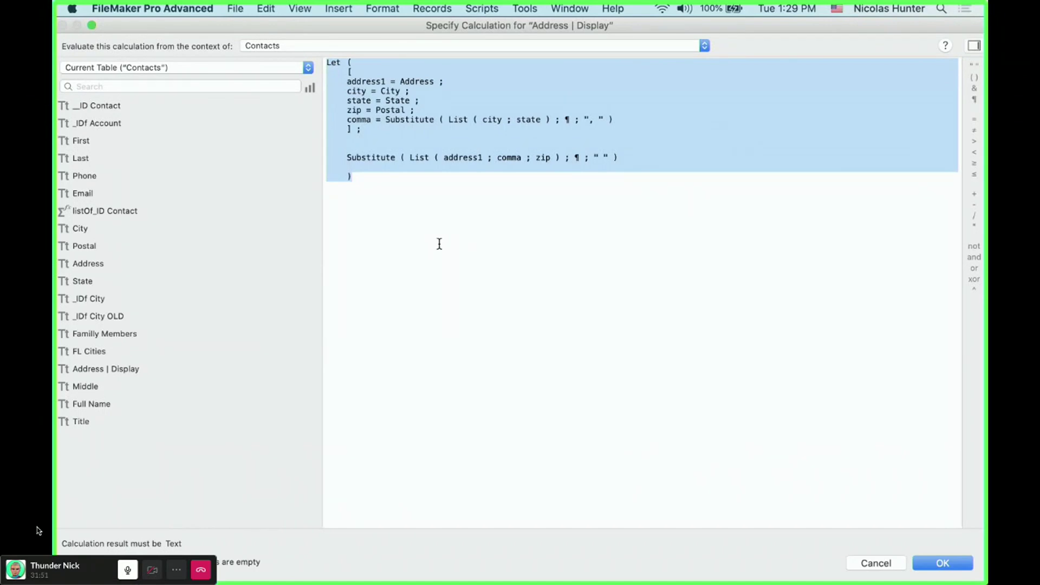
left_click(482, 234)
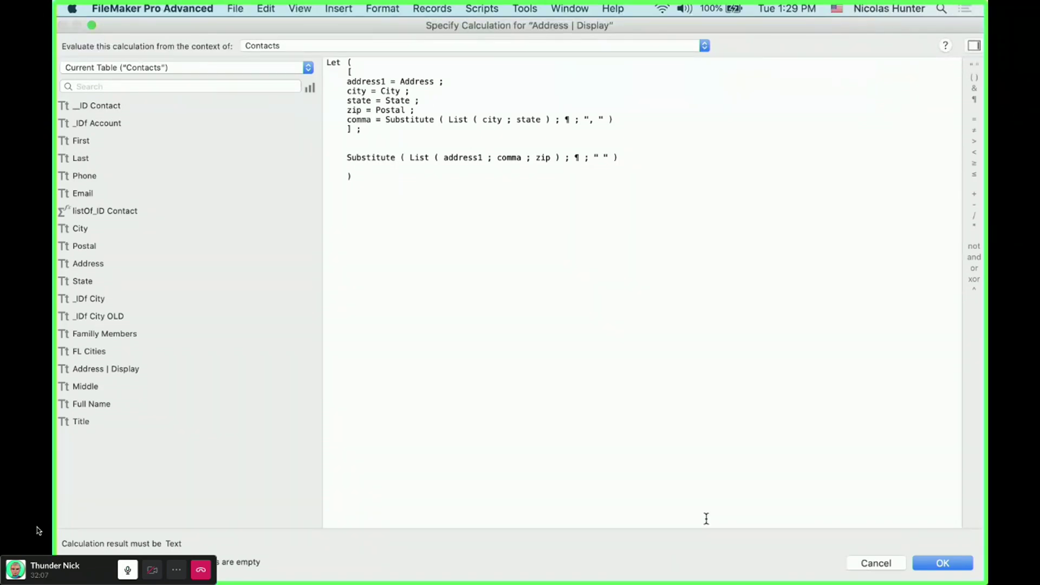
left_click(886, 566)
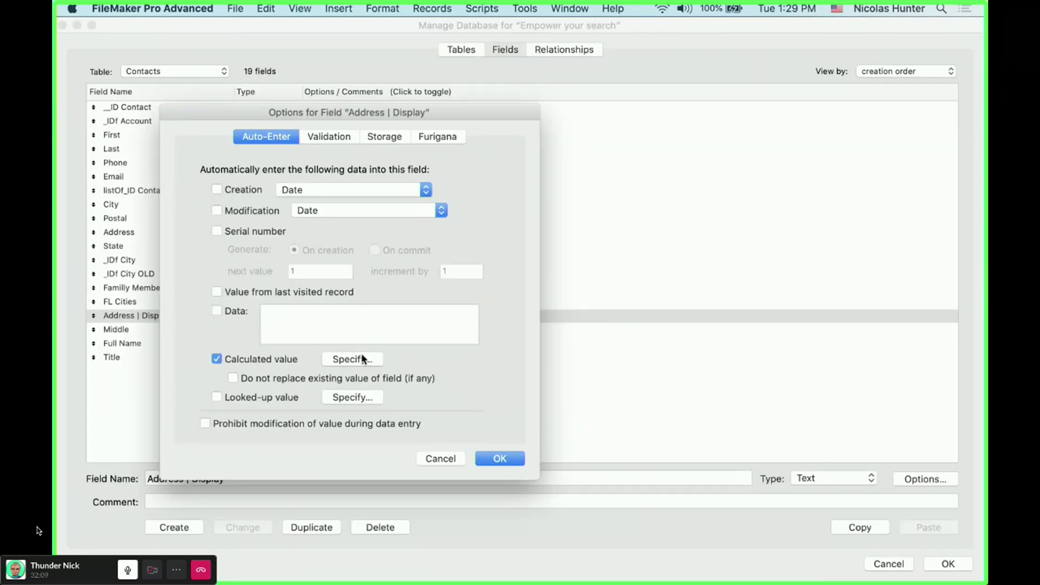
left_click(360, 355)
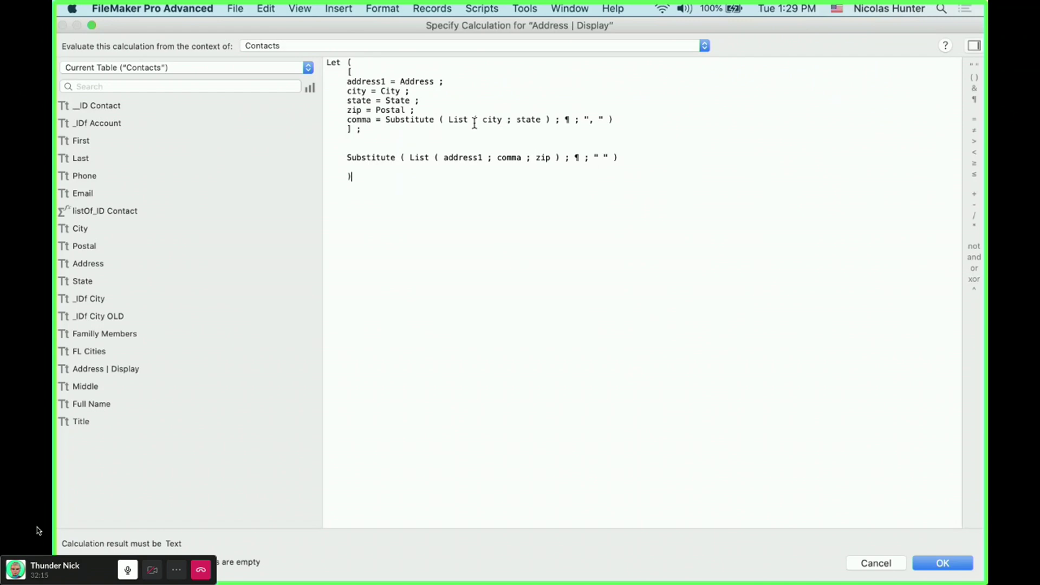
key("Return")
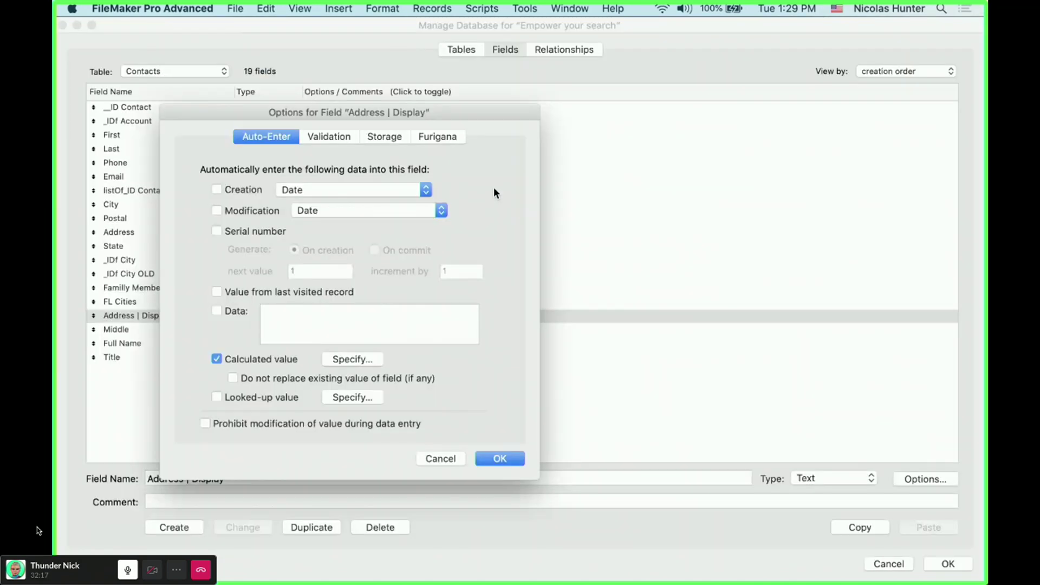
- Clear the State value California and check how the combined Address displays
key("Return")
key("Return")
left_click(483, 193)
left_click(408, 283)
key("super+a")
key("super+c")
key("BackSpace")
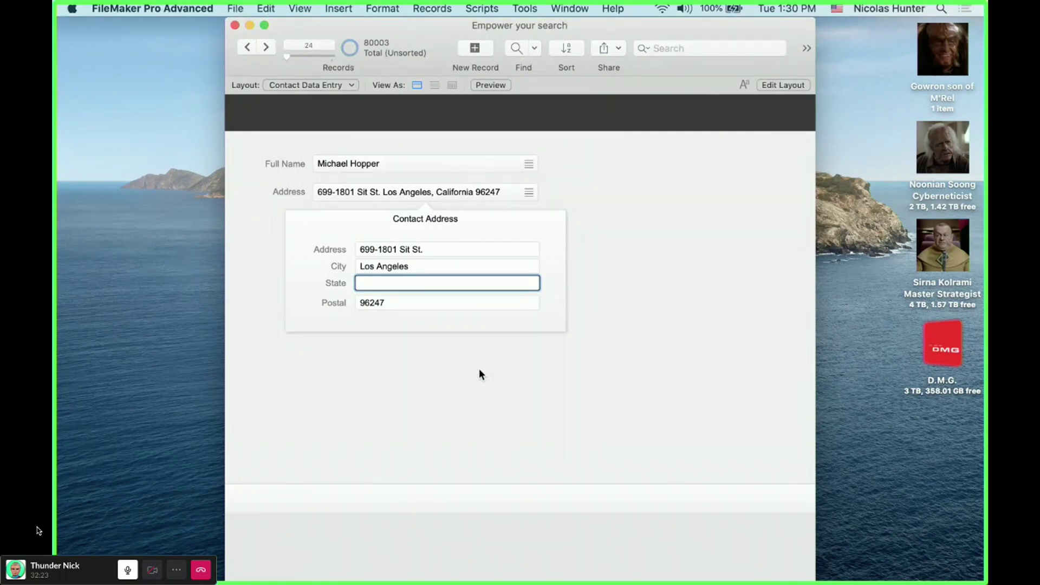
left_click(480, 369)
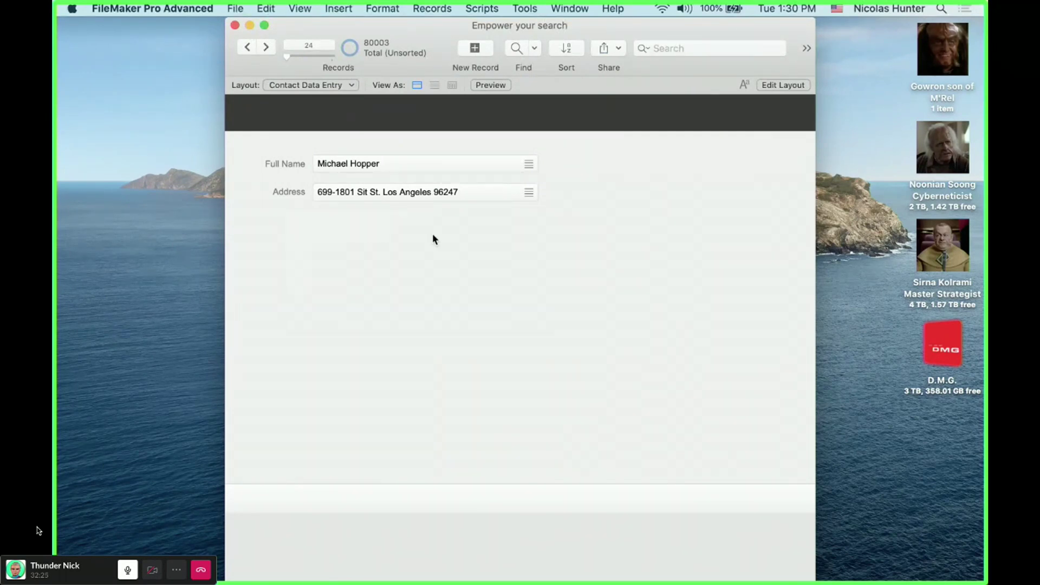
- Restore California, then delete the City Los Angeles and recheck the Address
left_click(433, 194)
left_click(414, 281)
key("super+v")
triple_click(442, 269)
key("super+c")
key("BackSpace")
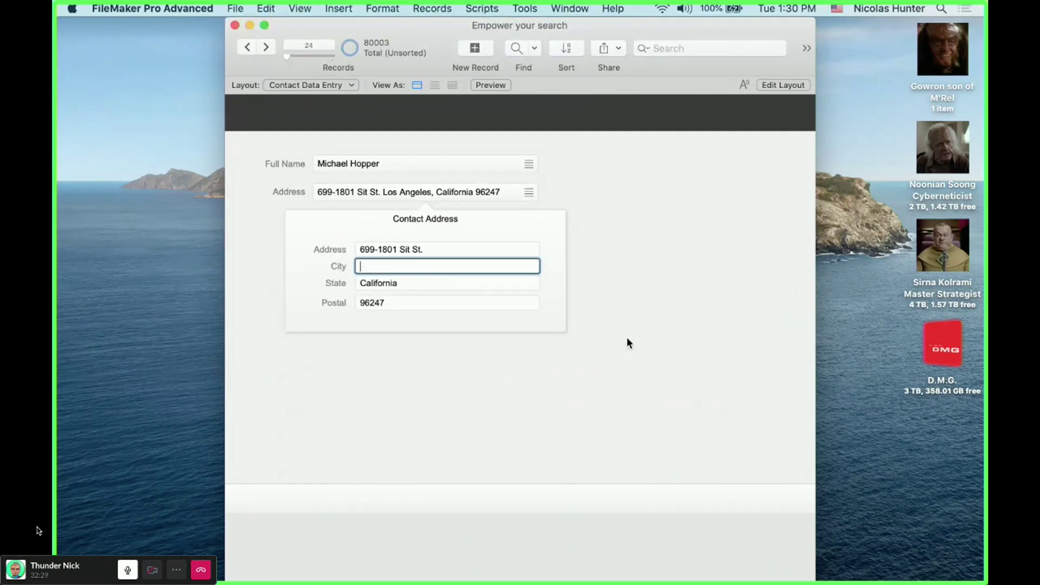
left_click(708, 288)
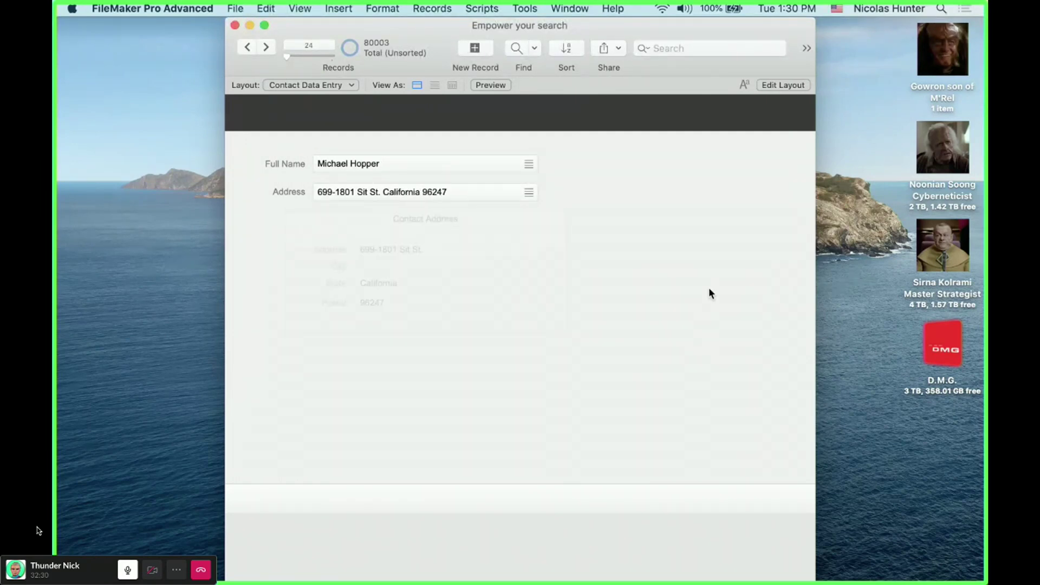
- Paste Los Angeles back into the City field and close the address details
left_click(413, 195)
left_click(400, 266)
key("super+v")
left_click(642, 258)
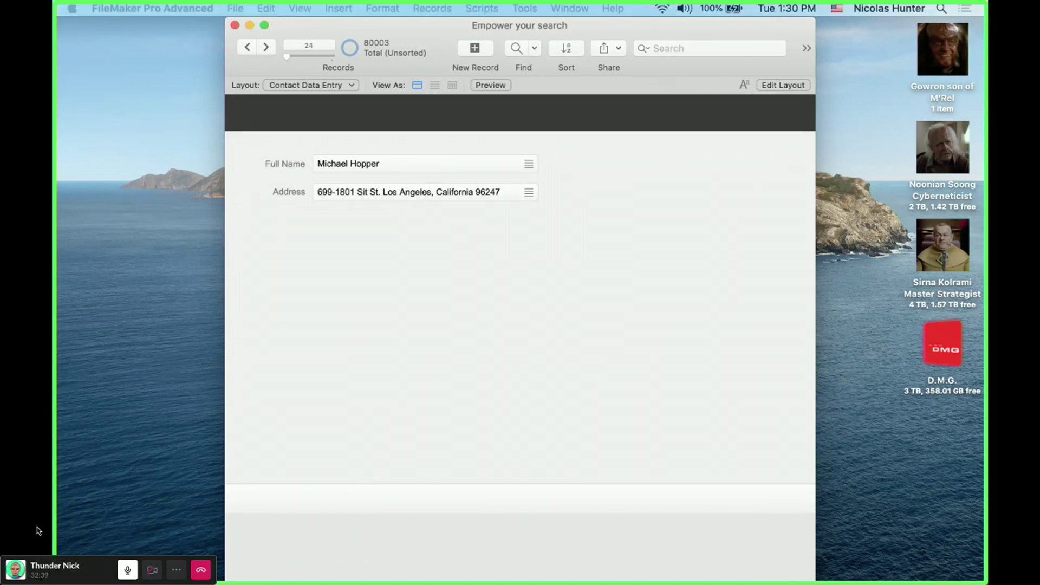
left_click(441, 370)
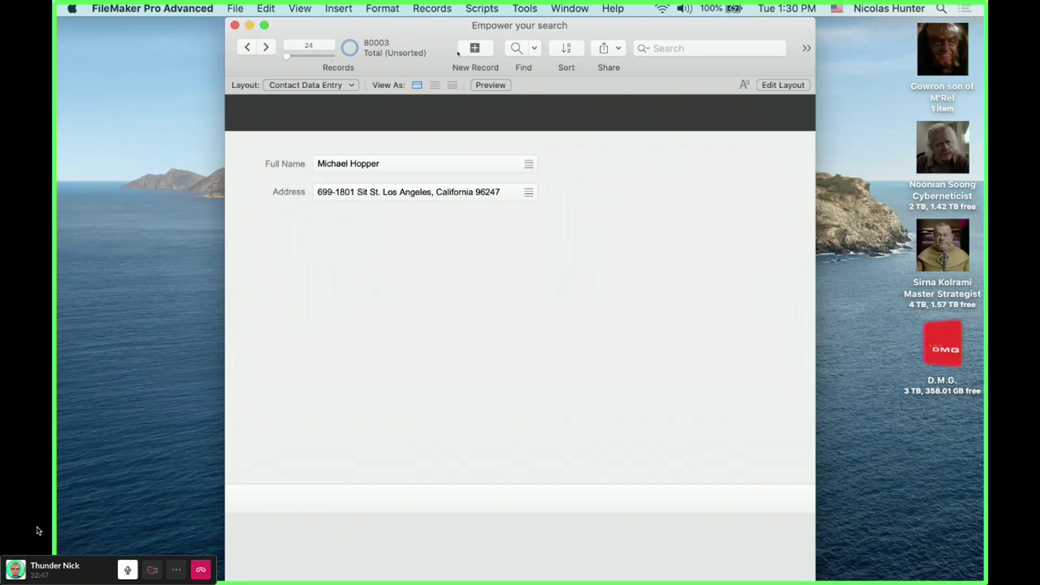
- Switch to DEV_RoofCentral_091617, move it top-left, widen it, and view the Job Status dates
left_click(568, 4)
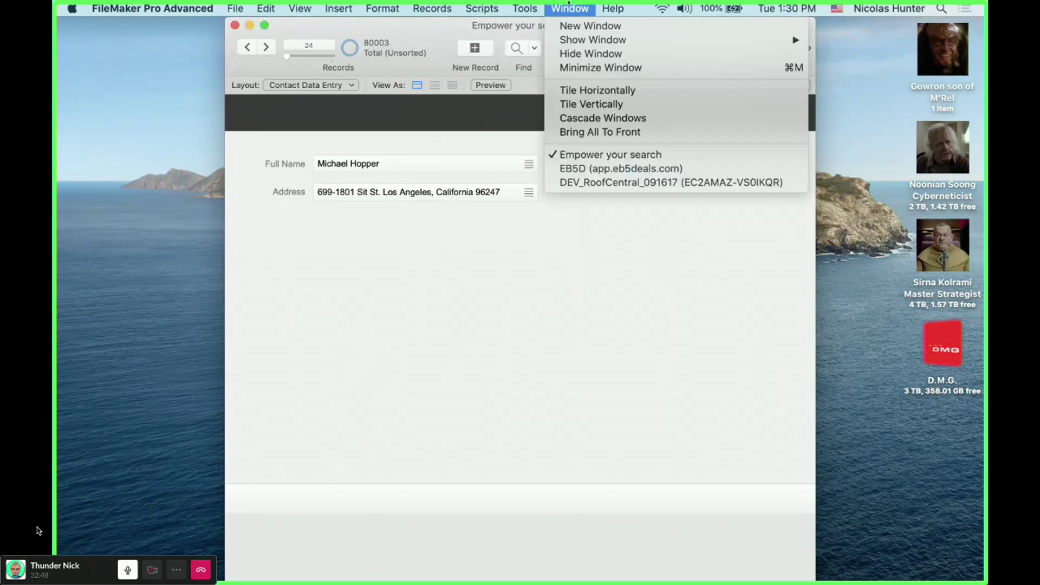
left_click(576, 183)
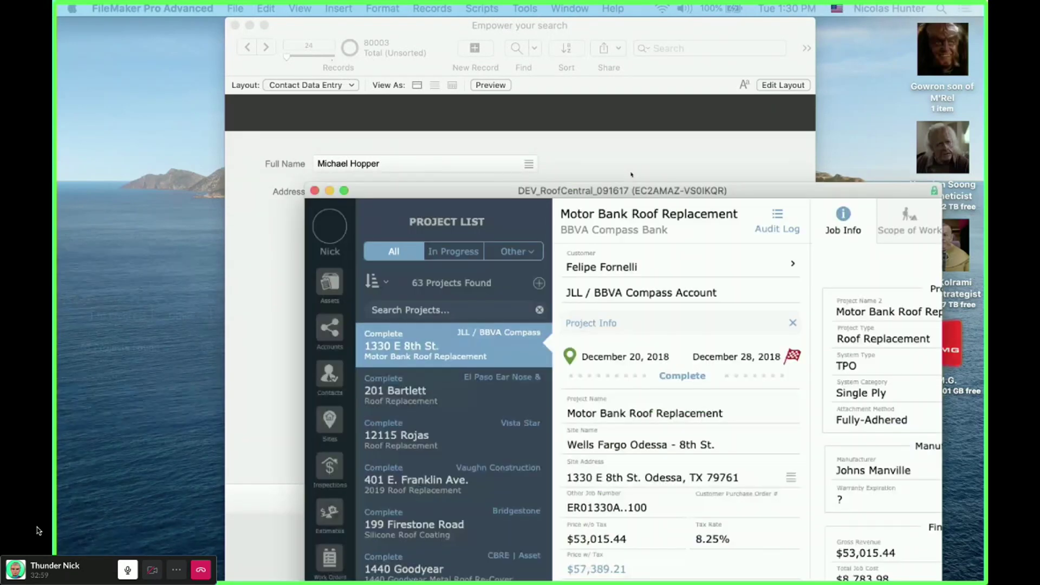
left_click_drag(631, 189, 401, 24)
left_click_drag(712, 324, 963, 324)
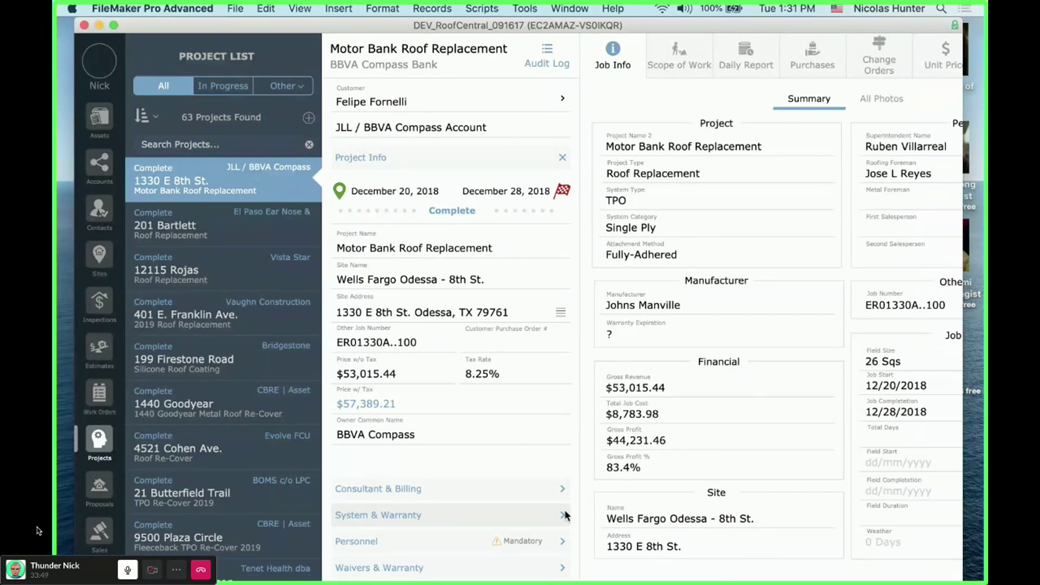
key("XF86AudioLowerVolume")
left_click(461, 204)
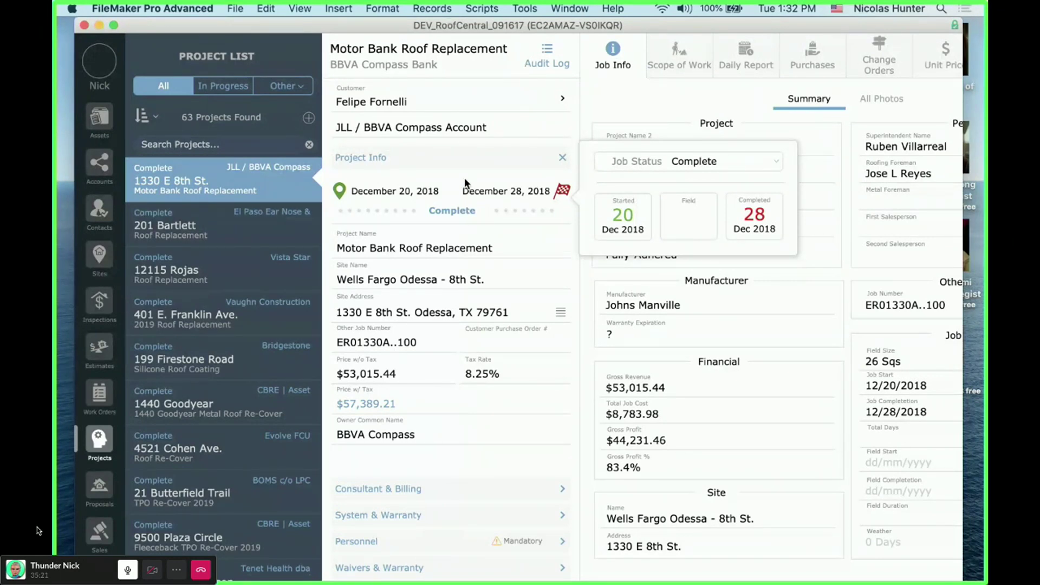
left_click(434, 189)
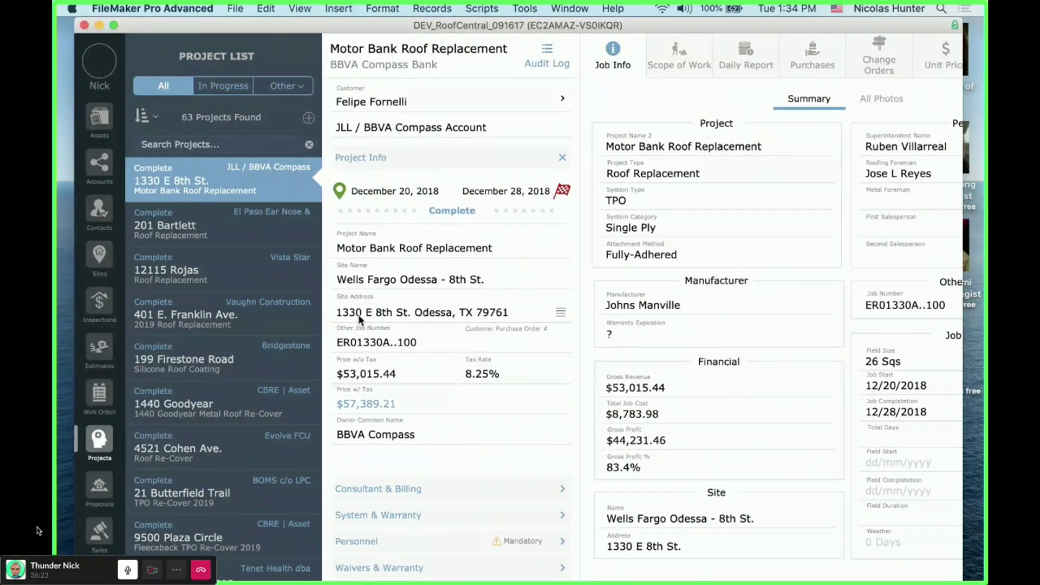
left_click(392, 314)
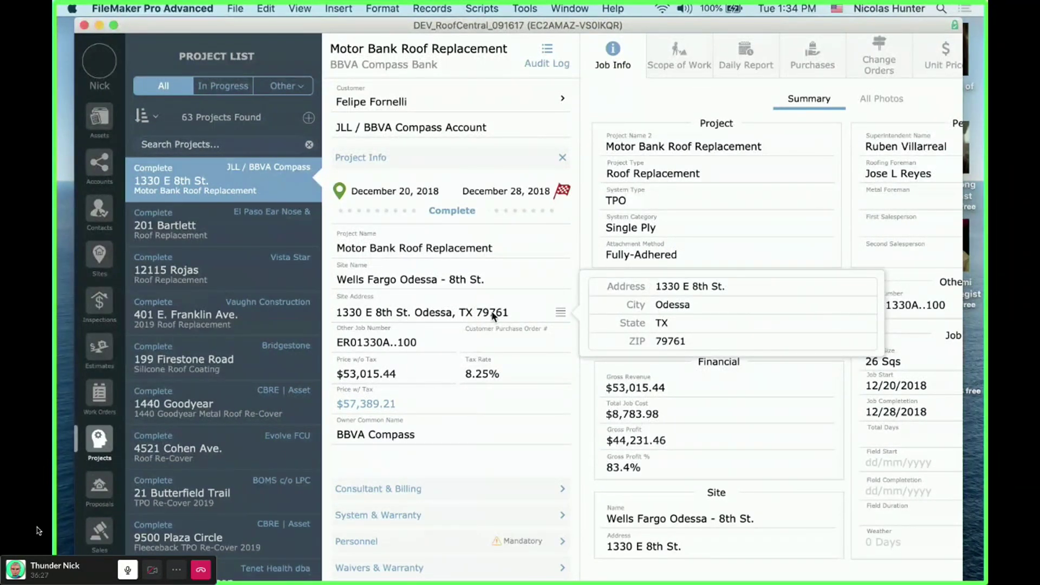
left_click(339, 320)
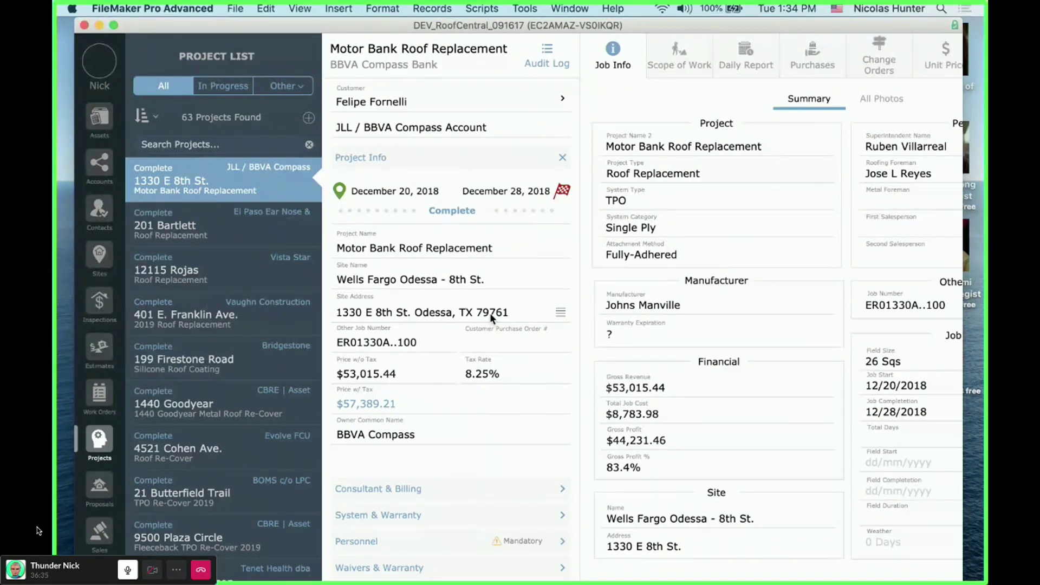
left_click(463, 190)
left_click(444, 494)
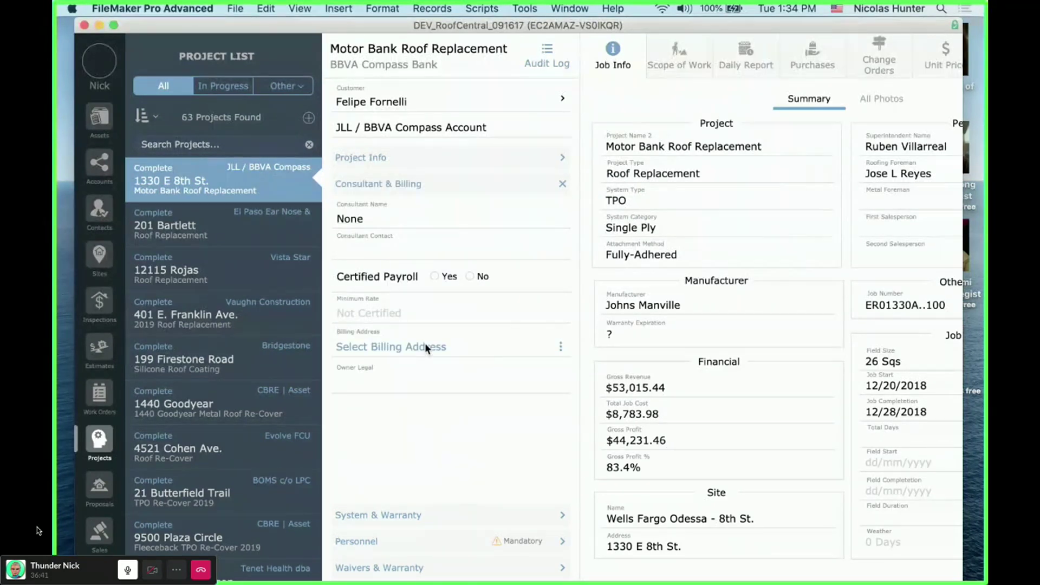
left_click(391, 519)
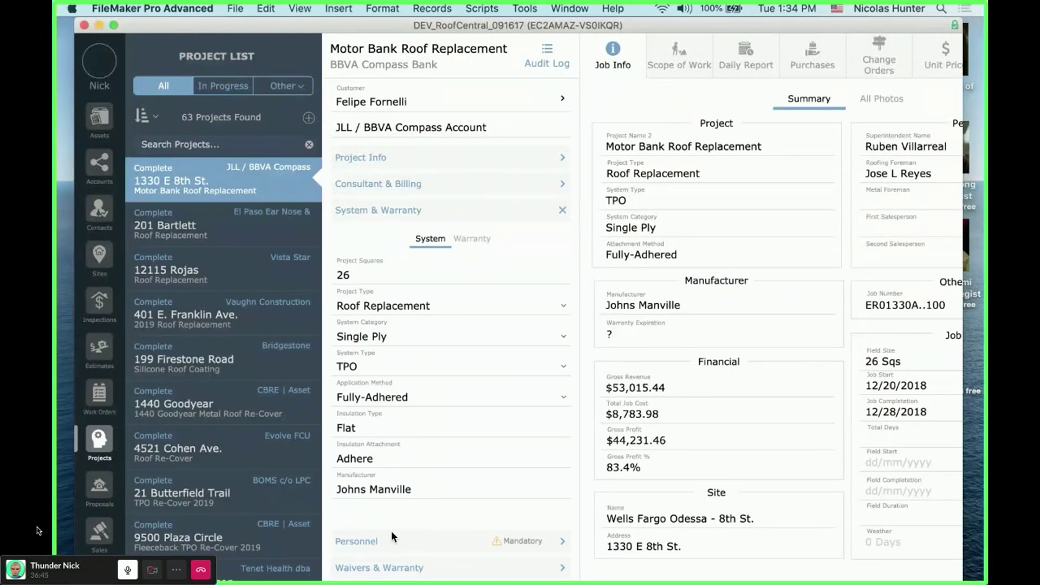
left_click(394, 540)
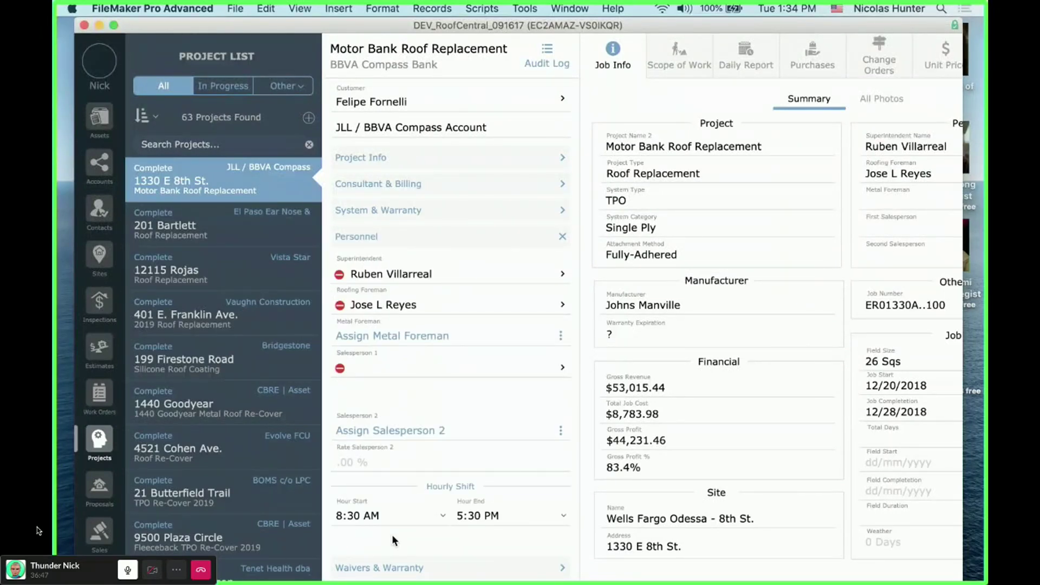
left_click(392, 563)
left_click(428, 157)
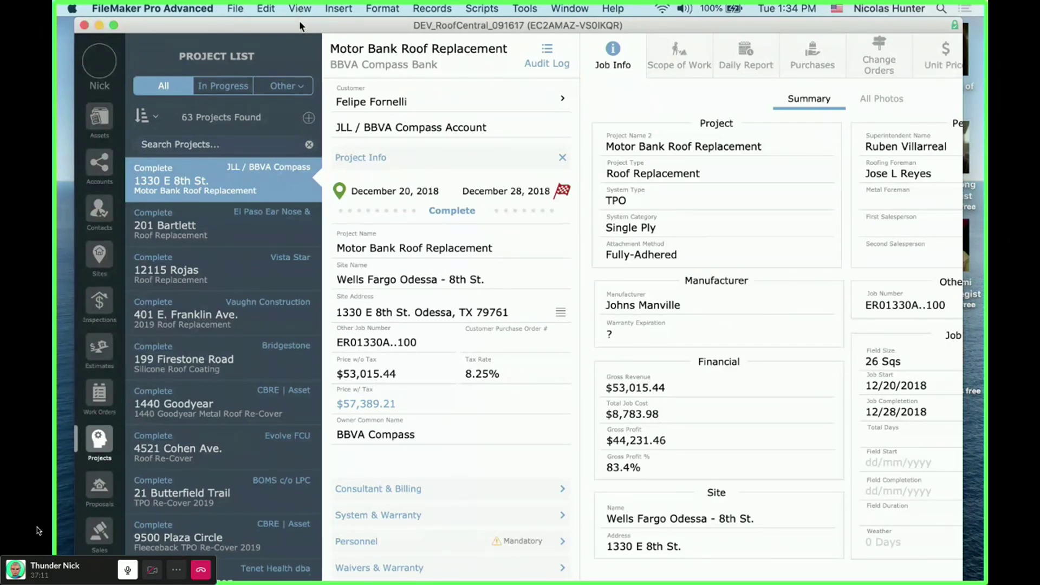
- Move the RoofCentral window aside and look at the current contact's Address and Name details
left_click_drag(299, 25, 336, 583)
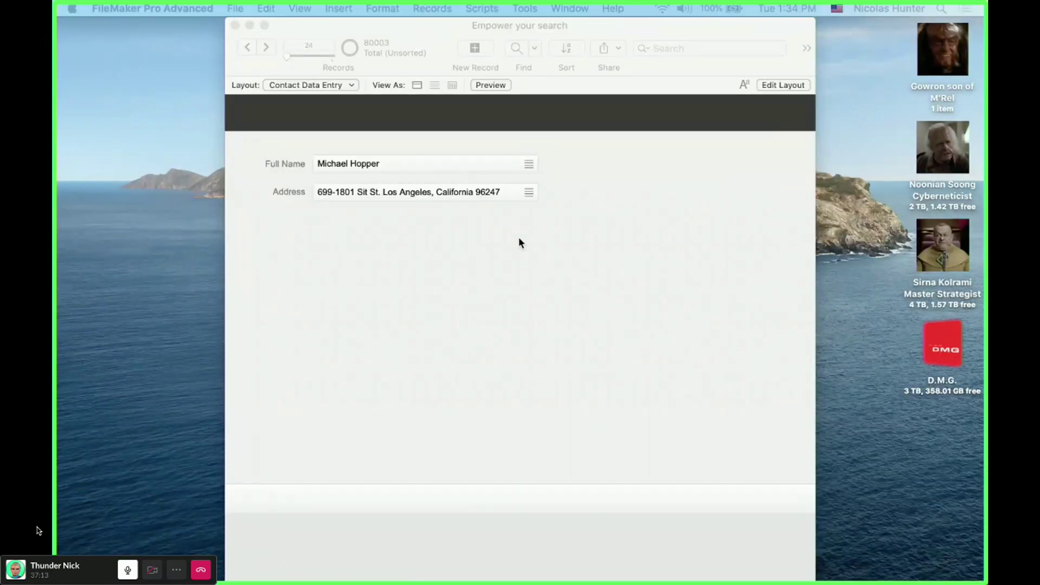
left_click(426, 196)
left_click(406, 358)
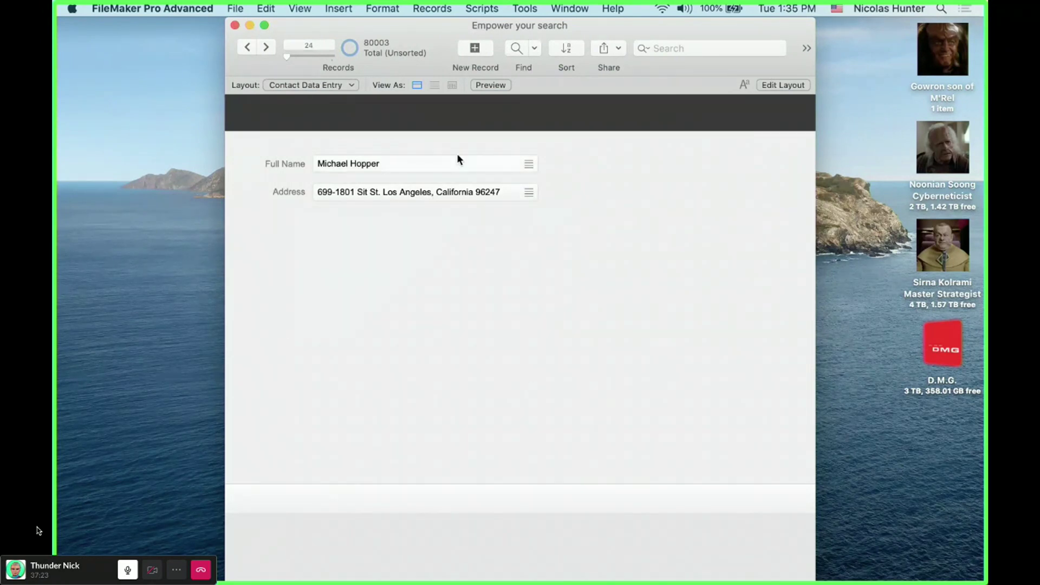
left_click(458, 156)
left_click(552, 301)
- Create a new contact with test names First 'ddfd', Middle 'dfd', Last 'f'
left_click(477, 47)
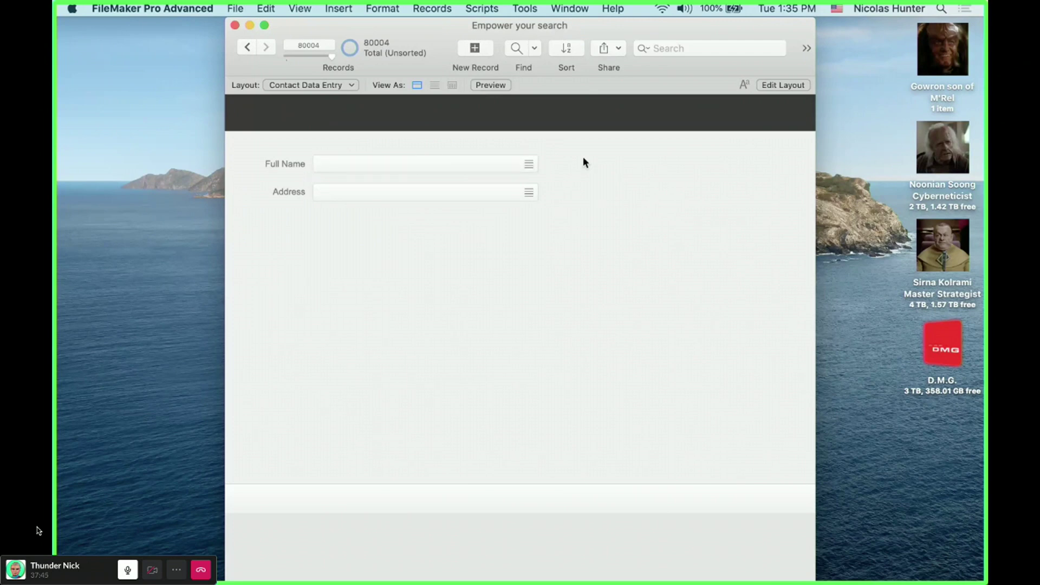
left_click(407, 169)
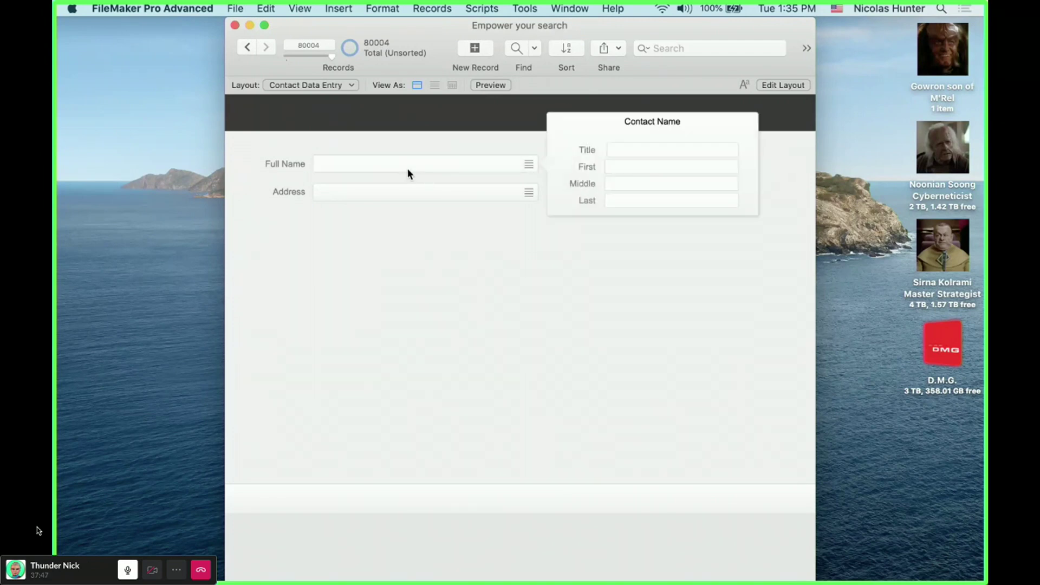
left_click(654, 151)
left_click(652, 165)
type("ddfd")
left_click(647, 182)
type("dfd")
left_click(647, 200)
type("f")
- Fill the new contact's address with test values 'df', 'fd' and 'f'
left_click(451, 190)
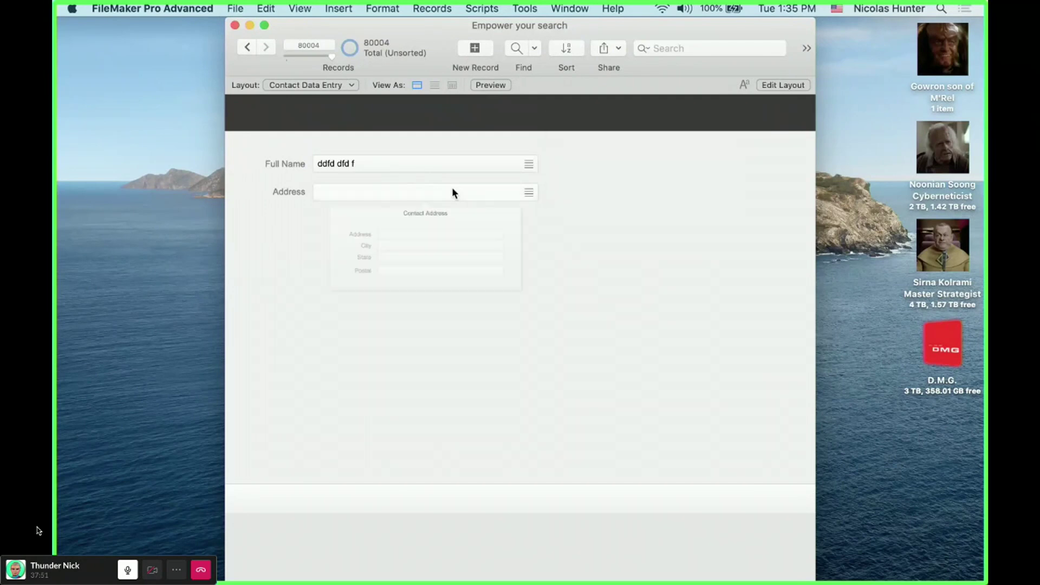
left_click(452, 249)
type("df")
left_click(446, 266)
type("fd")
left_click(447, 283)
type("f")
left_click(447, 302)
left_click(500, 378)
- Add several more empty contact records, bringing the total to 80011
left_click(474, 49)
double_click(474, 48)
left_click(473, 49)
left_click(474, 49)
double_click(474, 49)
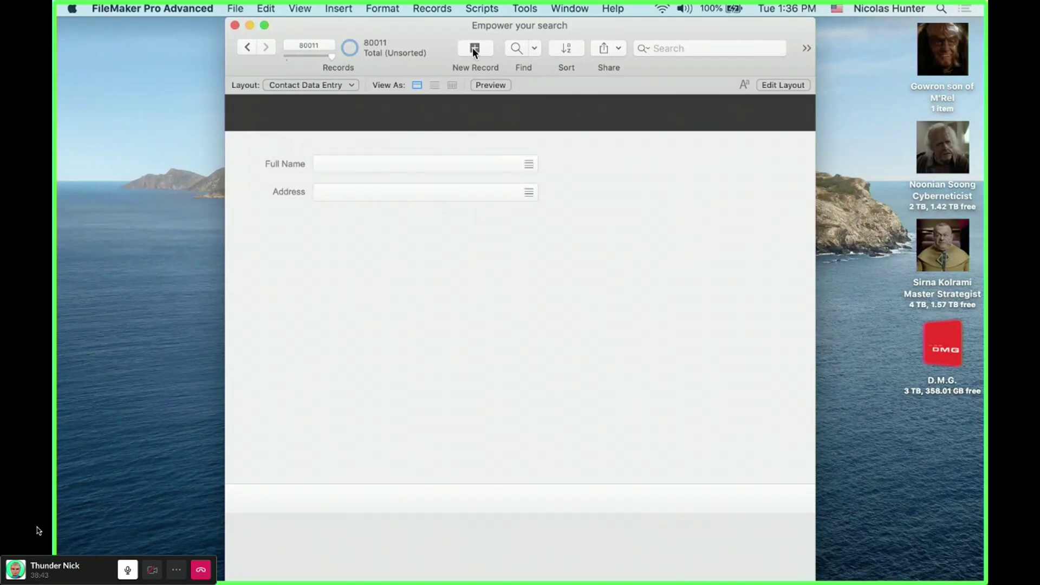
- Create a Computer Form layout named 'Creating Contacts' and open it
key("super+shift+l")
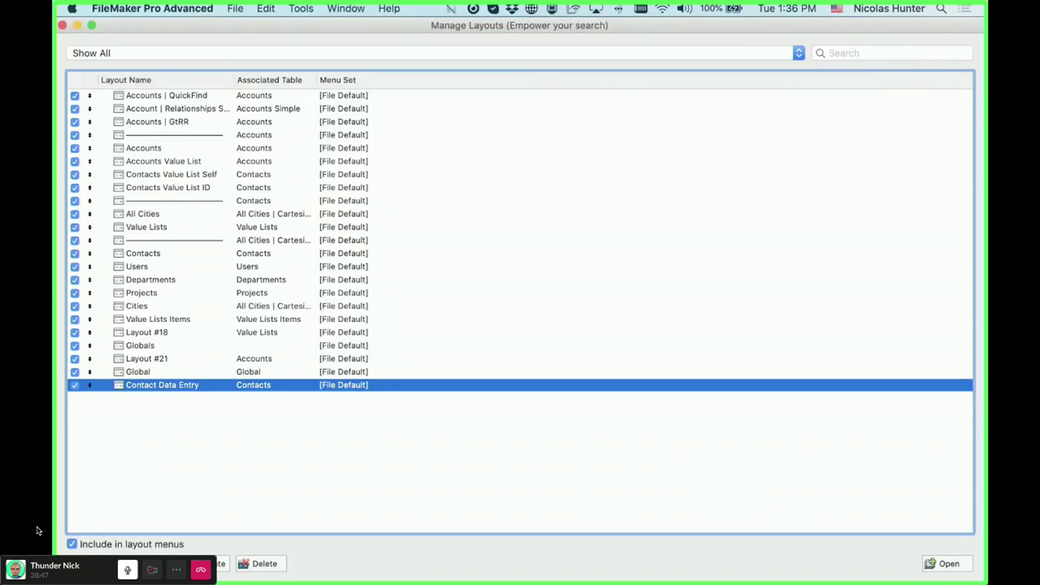
key("super+n")
type("C")
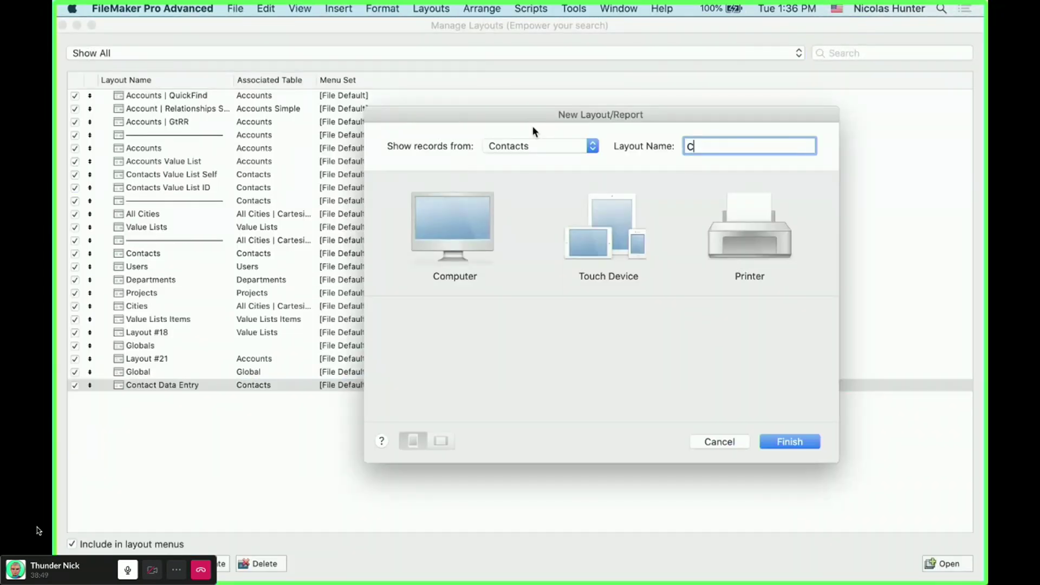
type("reating Contacts")
left_click(466, 210)
left_click(448, 362)
left_click(813, 440)
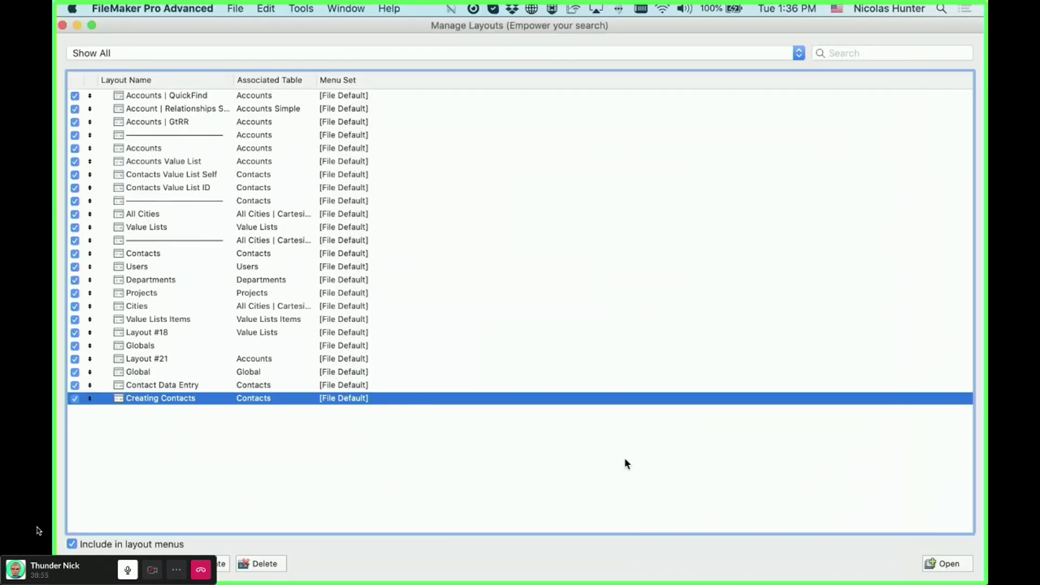
left_click(63, 25)
- Delete the header and footer parts from the new layout
left_click(231, 109)
key("Delete")
left_click(231, 459)
key("Delete")
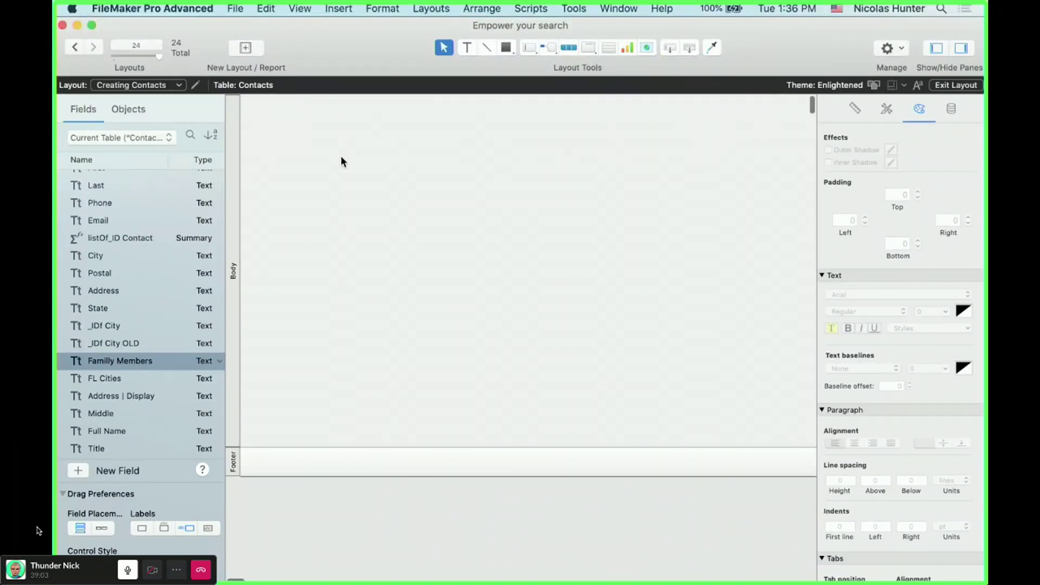
- Bring back the removed parts, then delete only the footer
key("super+z")
key("super+z")
left_click(232, 496)
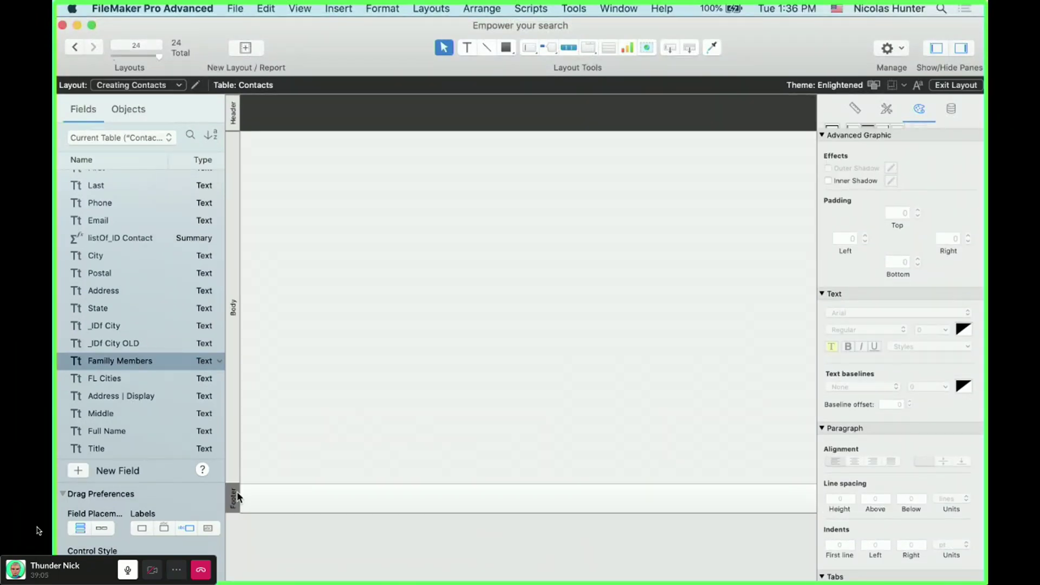
key("Delete")
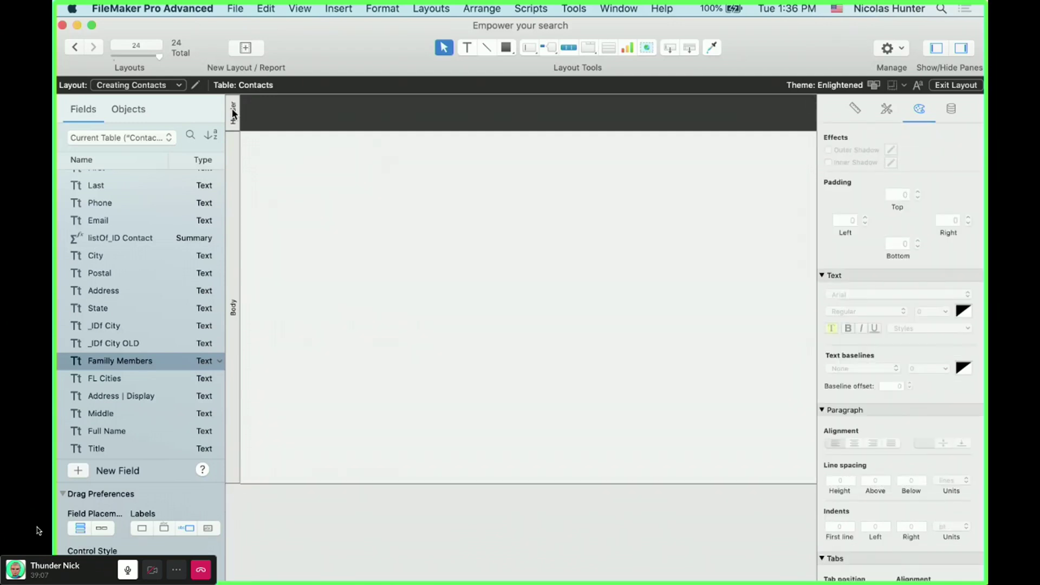
- Try the Form Body, Navigation Part and Default styles on the header
left_click(454, 145)
left_click(888, 107)
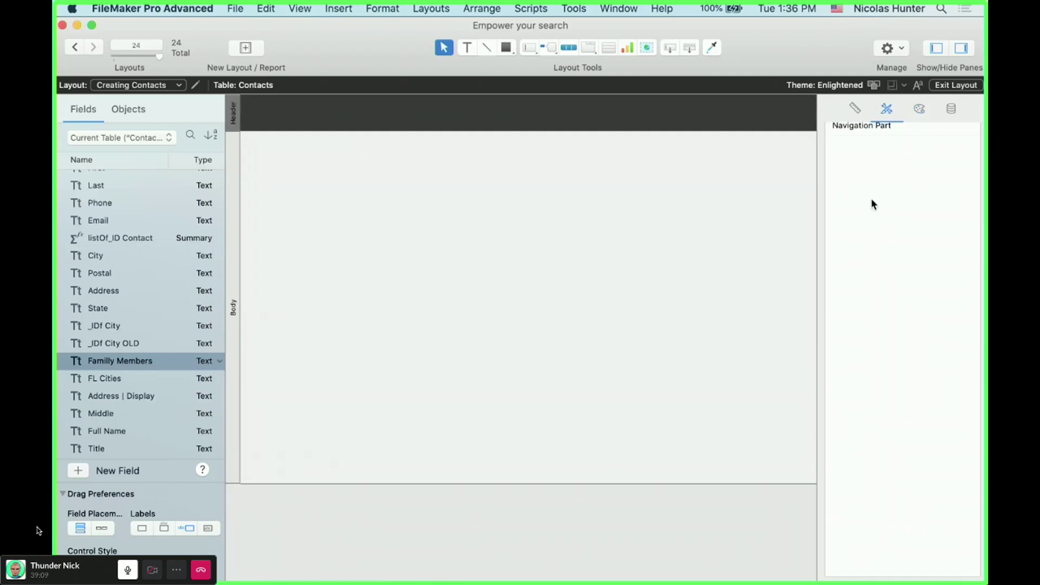
scroll(779, 197, "up", 1)
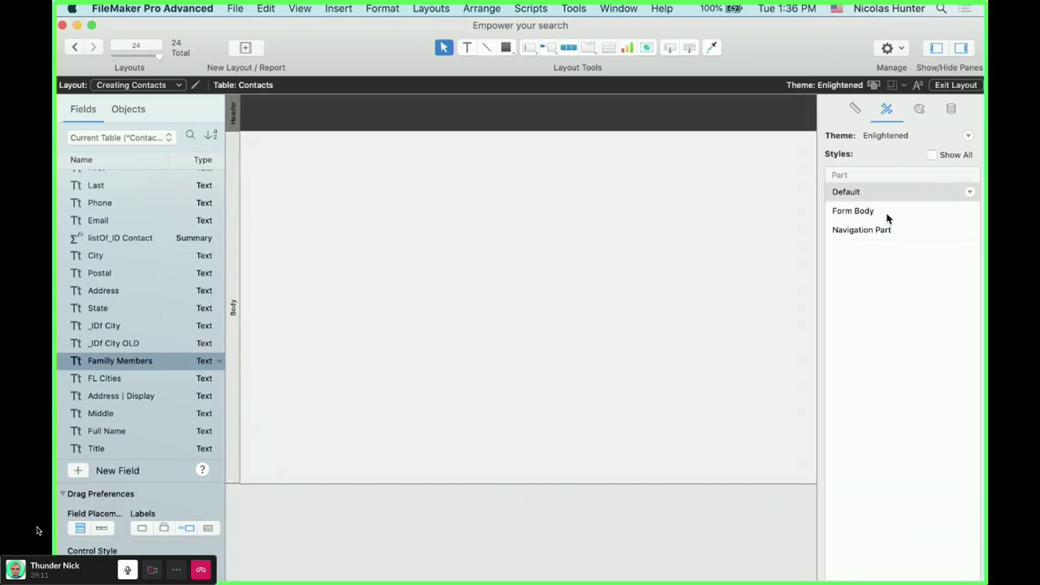
left_click(885, 213)
left_click(384, 214)
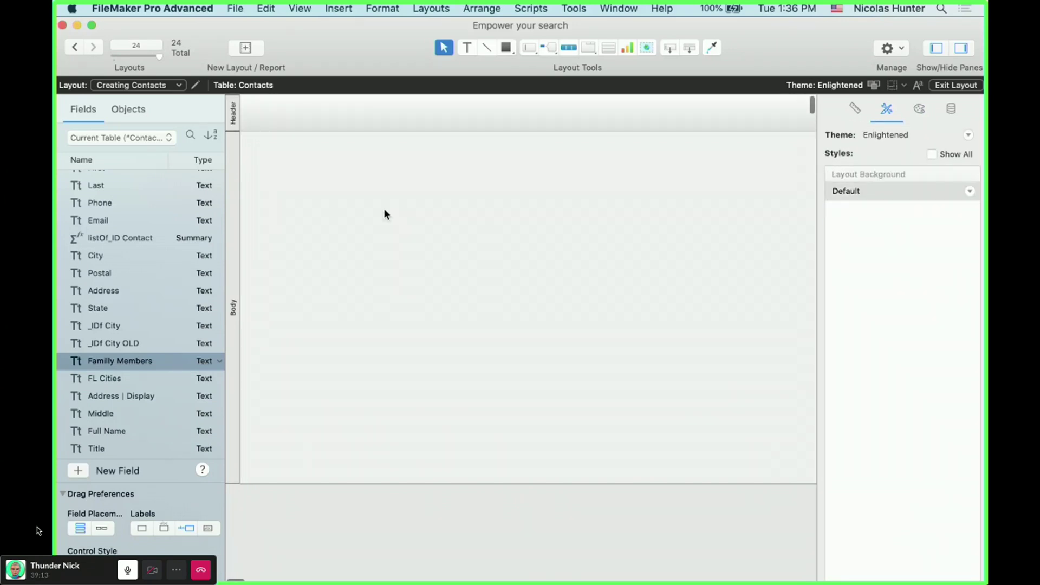
left_click(233, 112)
left_click(848, 230)
left_click(884, 192)
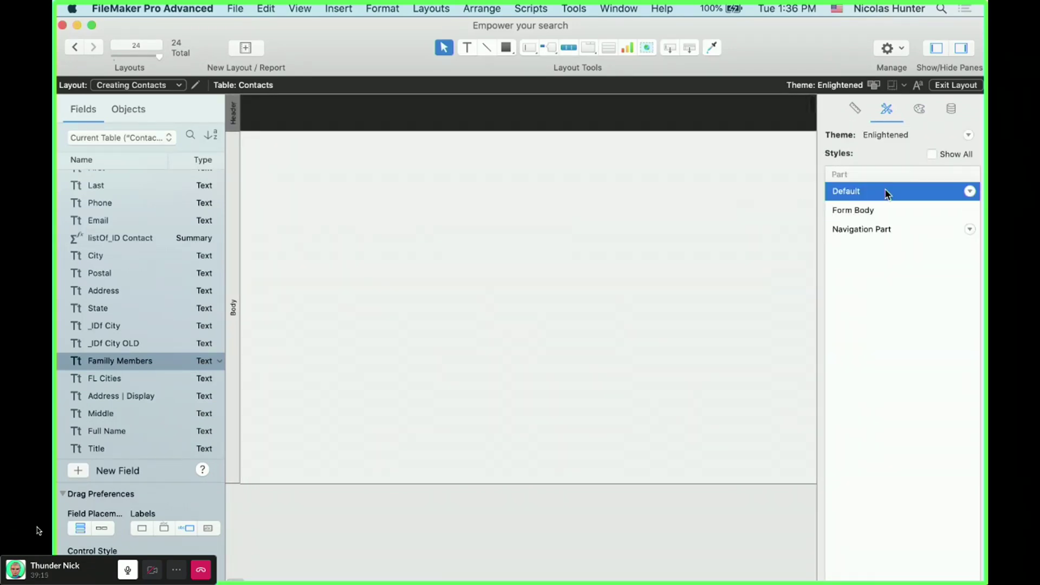
- Fill the header with the light canvas colour sampled by the eyedropper
left_click(918, 111)
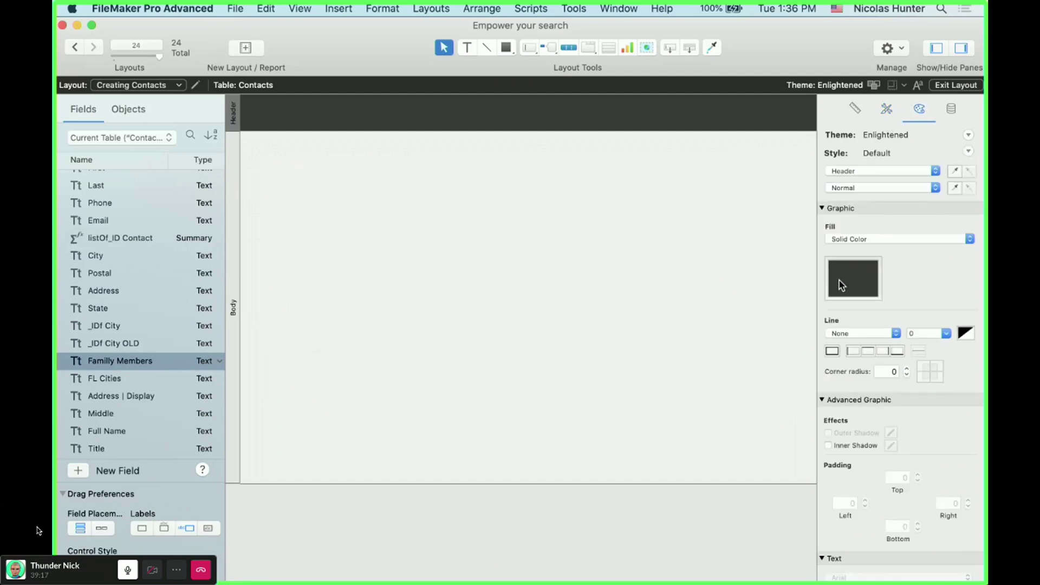
left_click(843, 282)
left_click(588, 249)
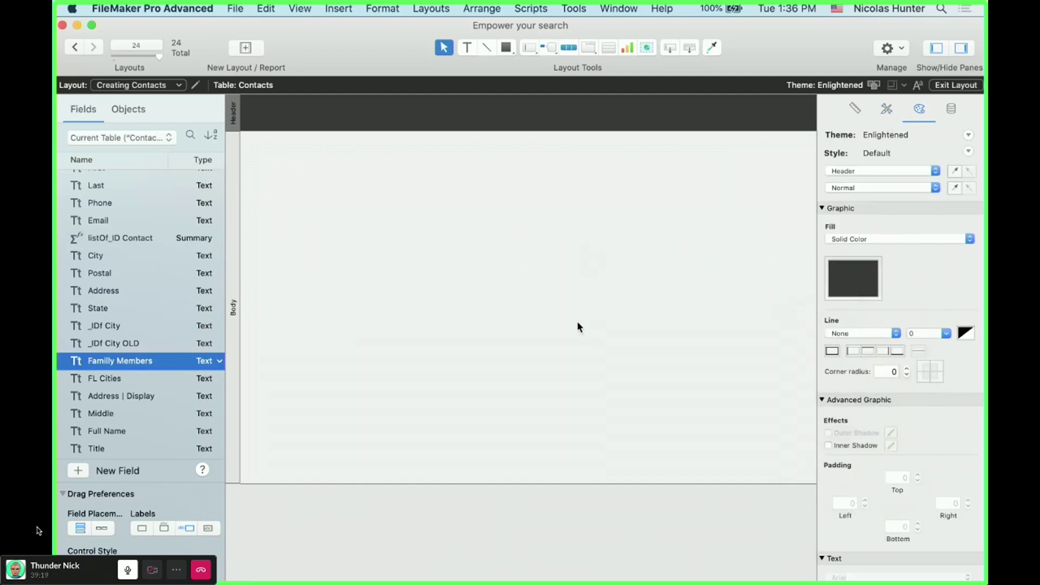
left_click(845, 290)
left_click(799, 322)
left_click(598, 292)
left_click(531, 336)
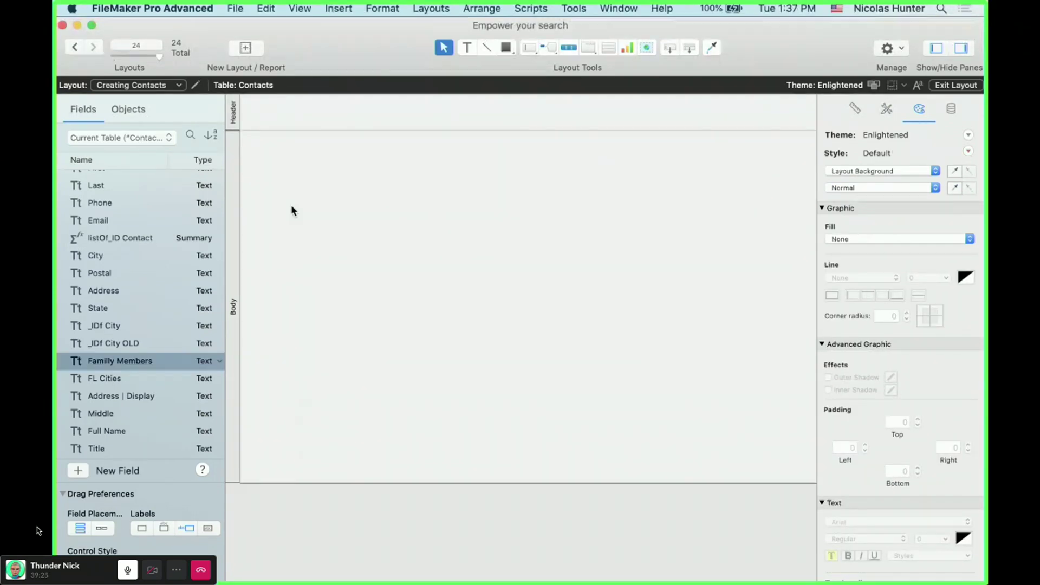
- Add a 'Creating Contact' header title in black, non-bold, centre-aligned text
left_click(469, 48)
left_click_drag(394, 114, 509, 130)
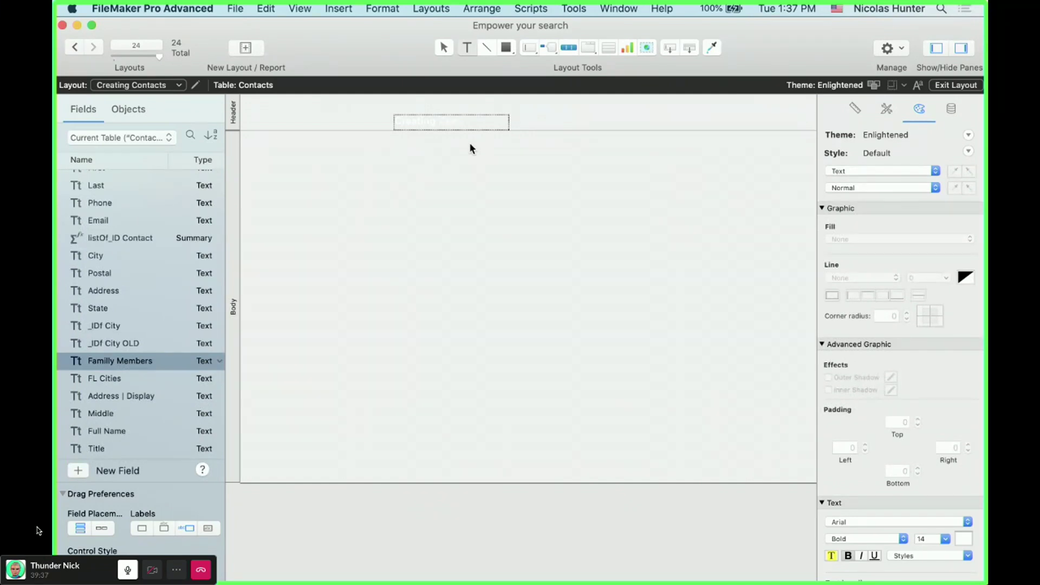
key("Escape")
left_click(964, 540)
left_click(854, 359)
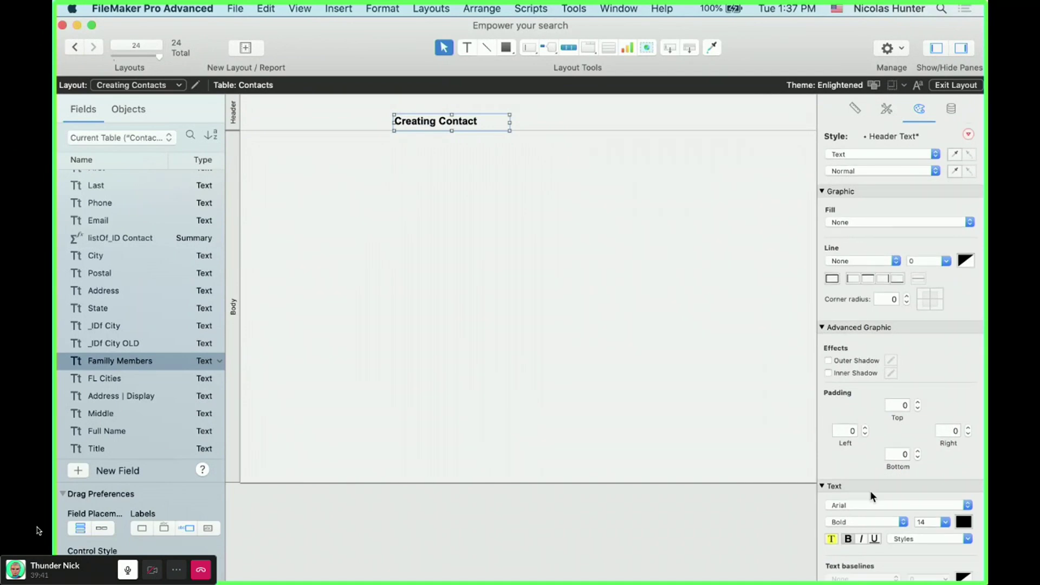
scroll(870, 495, "down", 1)
key("super+z")
key("super+z")
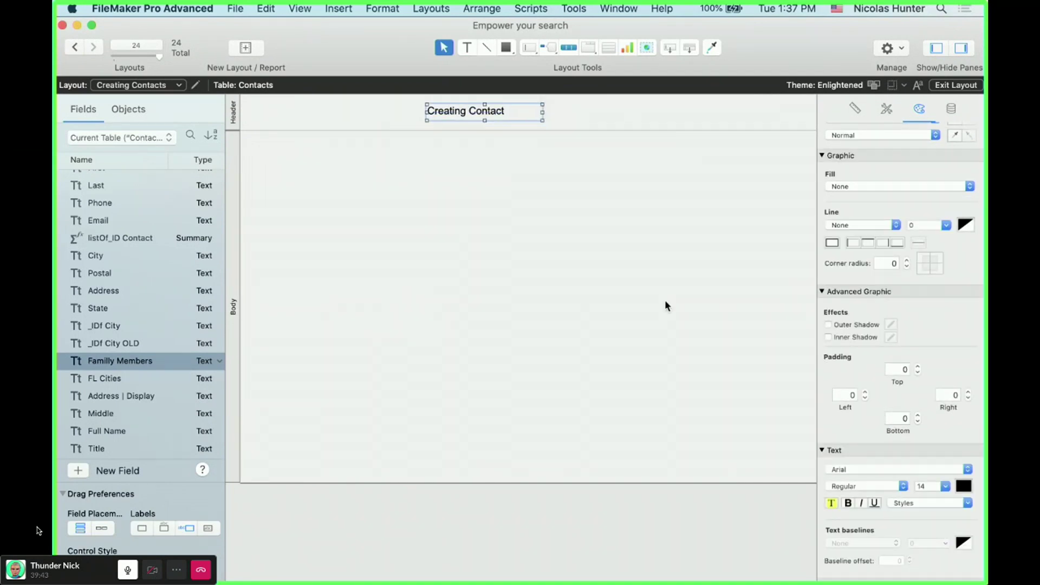
scroll(845, 504, "down", 4)
left_click(856, 487)
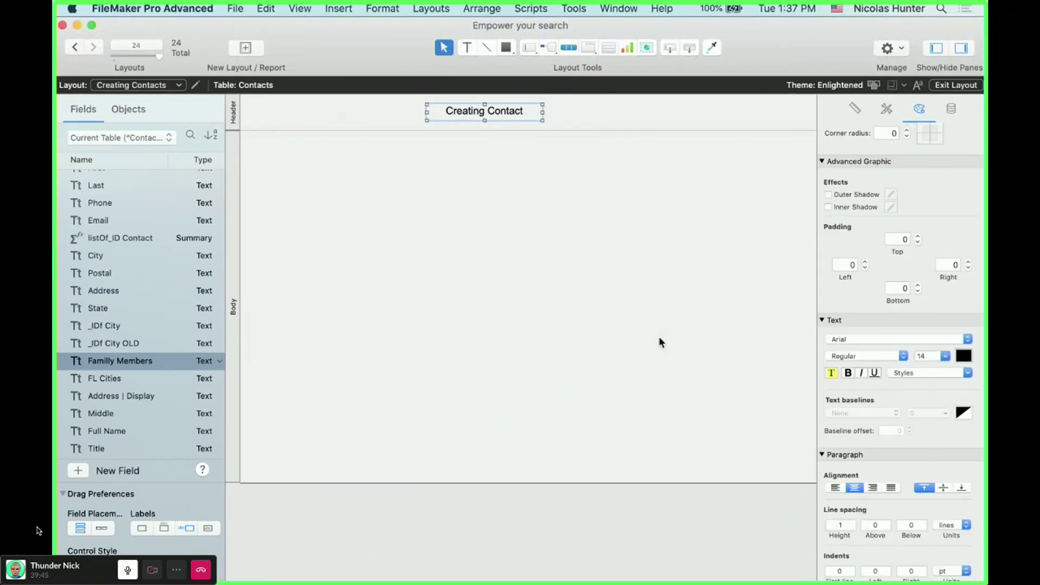
- Narrow the layout to about 300 pt and shift the title left to fit
scroll(701, 261, "right", 5)
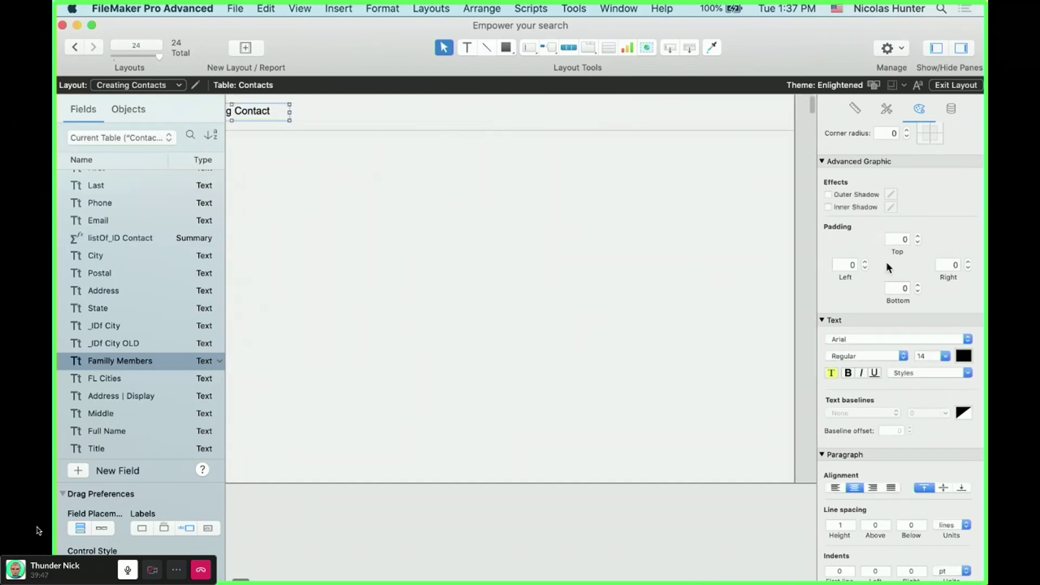
left_click_drag(794, 246, 521, 220)
left_click(495, 216)
left_click(408, 114)
left_click_drag(408, 114, 379, 111)
left_click(393, 129)
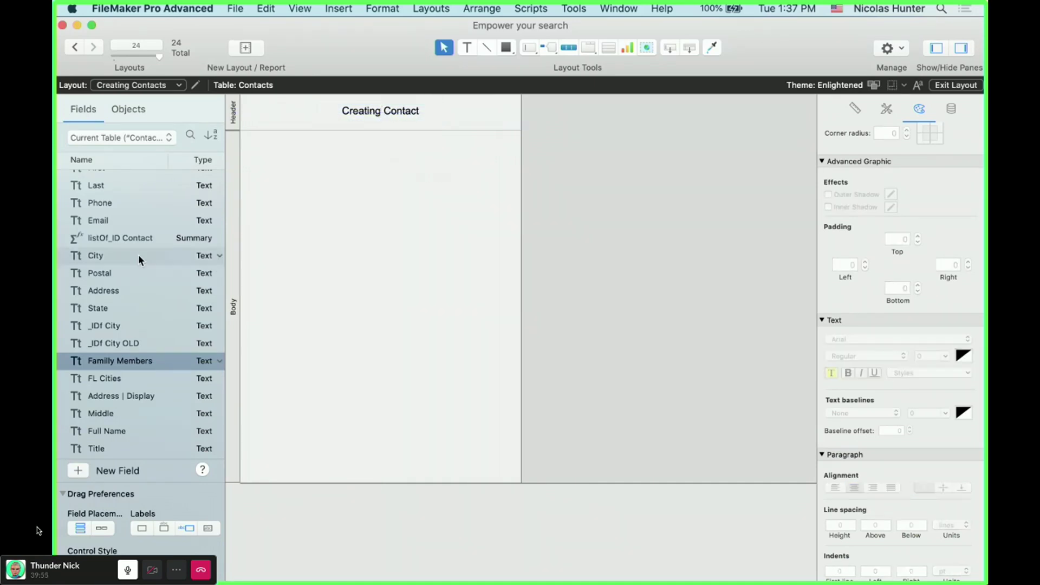
scroll(138, 255, "up", 3)
- Drop the First, Middle and Last fields with their labels onto the layout
left_click(129, 213)
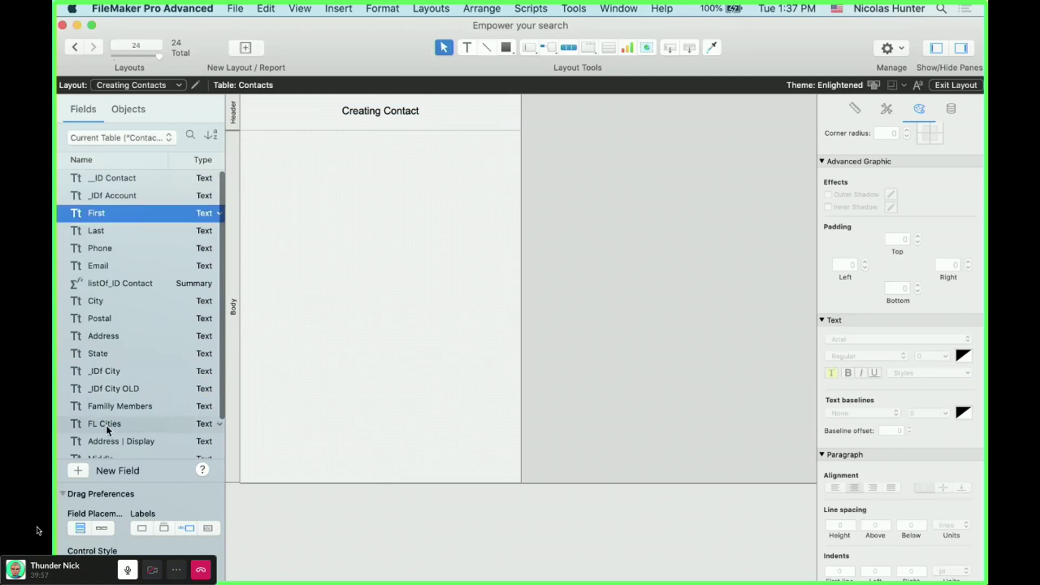
scroll(106, 425, "down", 3)
left_click(116, 413, "super")
scroll(119, 427, "up", 3)
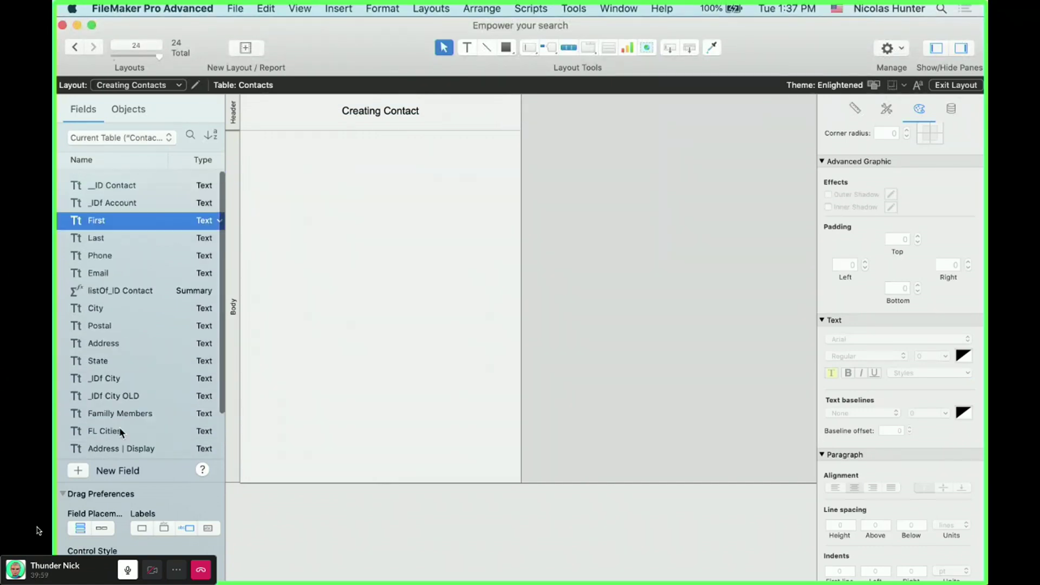
left_click(118, 233, "super")
left_click_drag(112, 233, 343, 179)
- Rearrange the rows so Middle sits above Last, directly under First
left_click(297, 191)
left_click(346, 171)
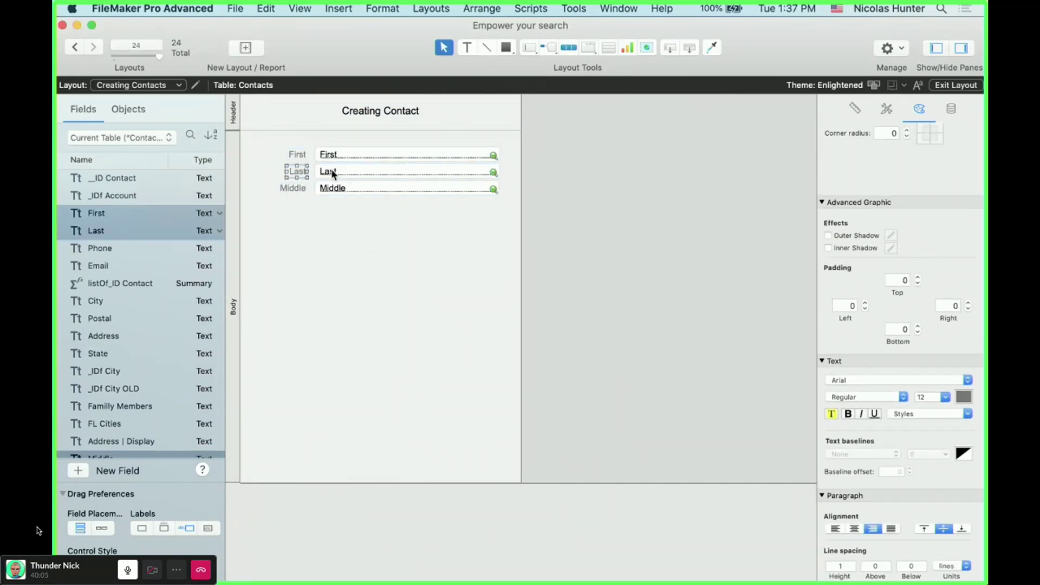
left_click_drag(341, 169, 288, 185)
key("super+z")
left_click(298, 173)
left_click(341, 171, "shift")
key("super+z")
left_click_drag(343, 210, 344, 197)
left_click(297, 197)
left_click(335, 193, "shift")
left_click(336, 223)
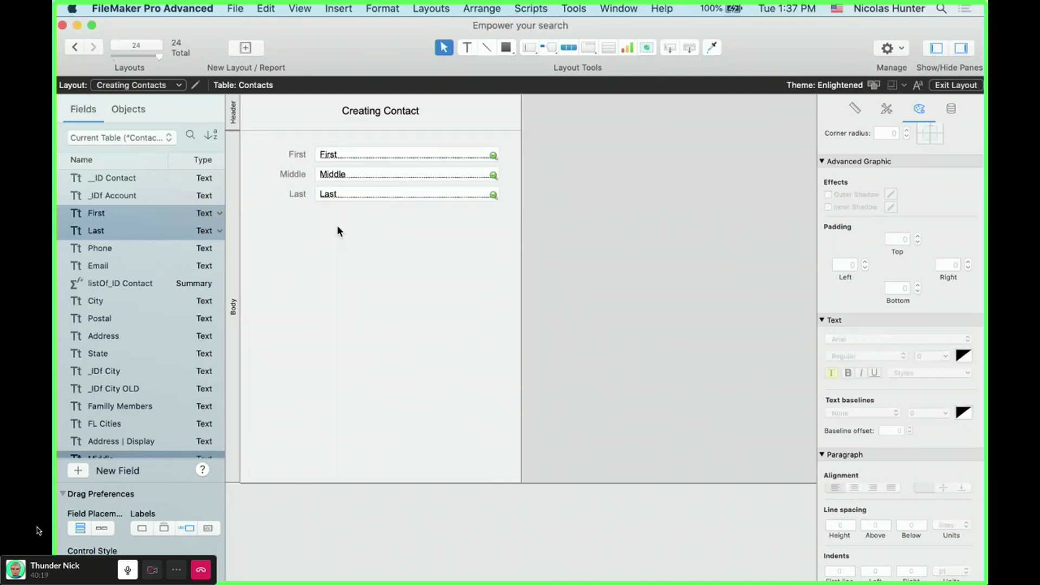
- Align the First, Middle and Last name rows into one neat column
left_click(359, 154)
left_click(300, 154, "shift")
left_click(297, 173, "shift")
left_click(340, 171, "shift")
left_click(330, 184)
key("super+z")
left_click_drag(456, 225, 344, 152)
key("super+z")
left_click(353, 244)
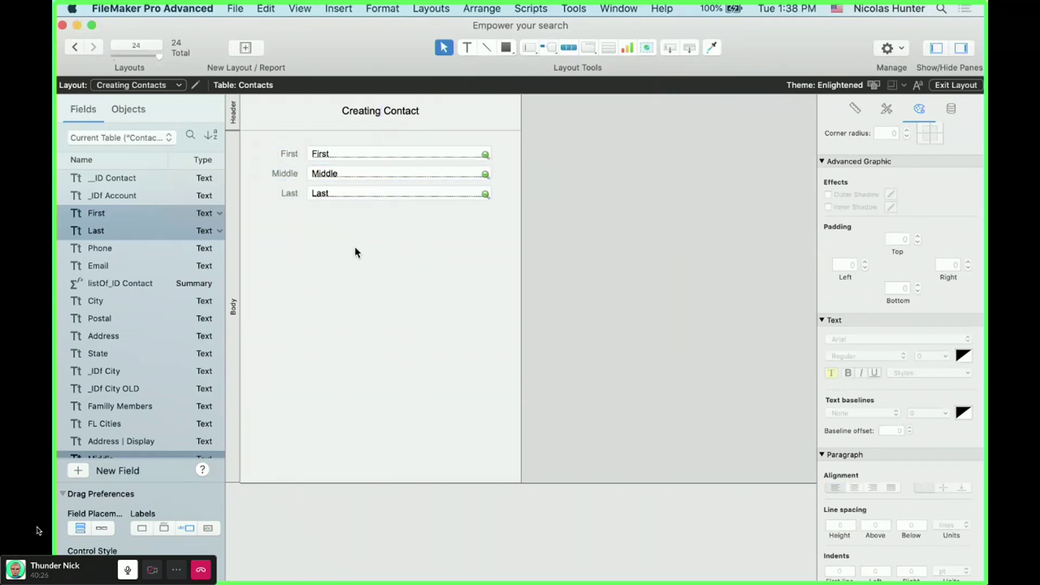
left_click(488, 47)
- Draw a horizontal divider under the name fields and place Address, City, State and Postal below it
left_click_drag(261, 215, 493, 219)
left_click(390, 215)
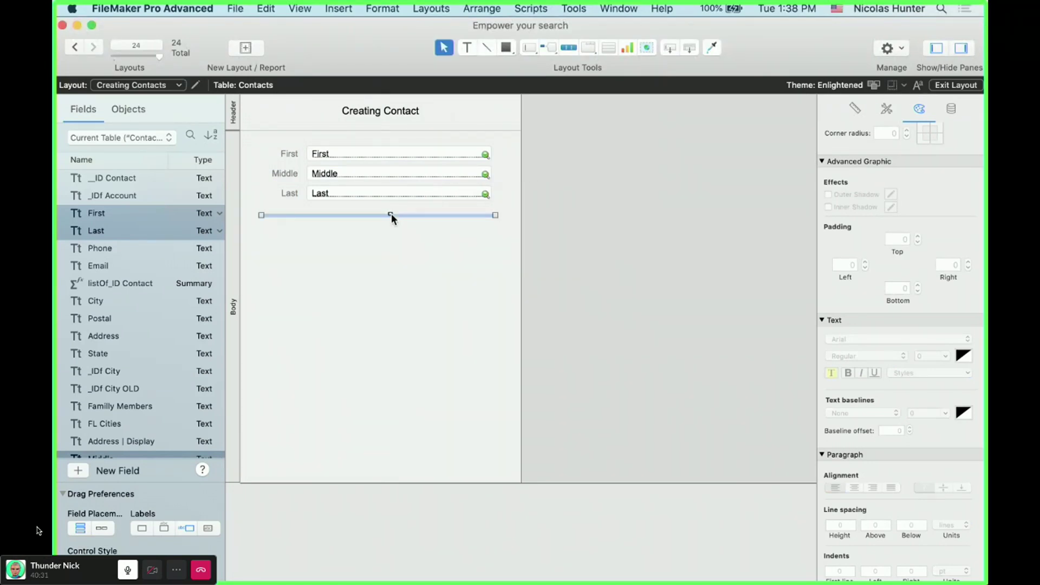
left_click_drag(94, 336, 332, 246)
scroll(90, 362, "down", 2)
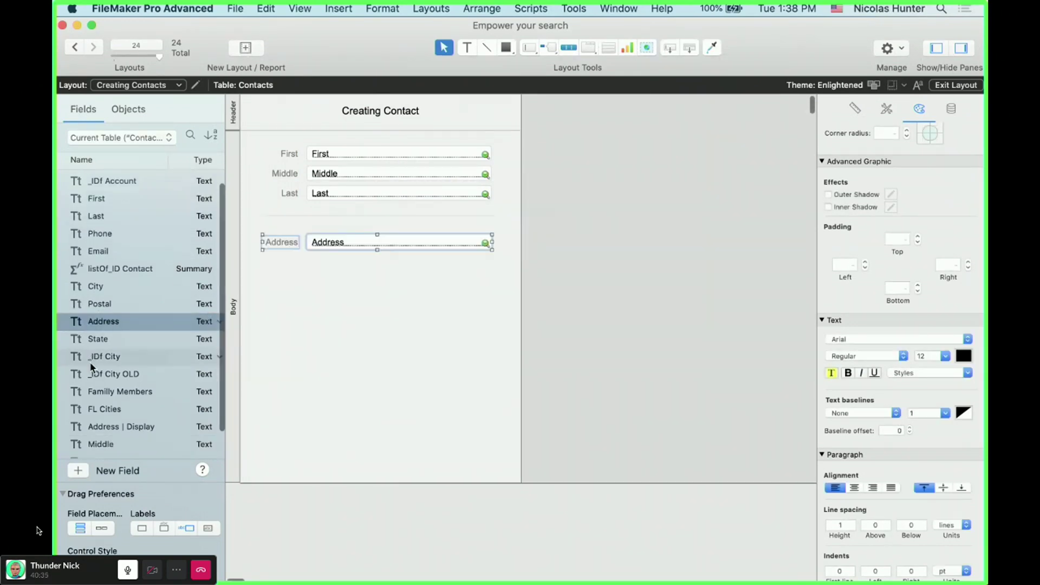
left_click_drag(108, 255, 339, 273)
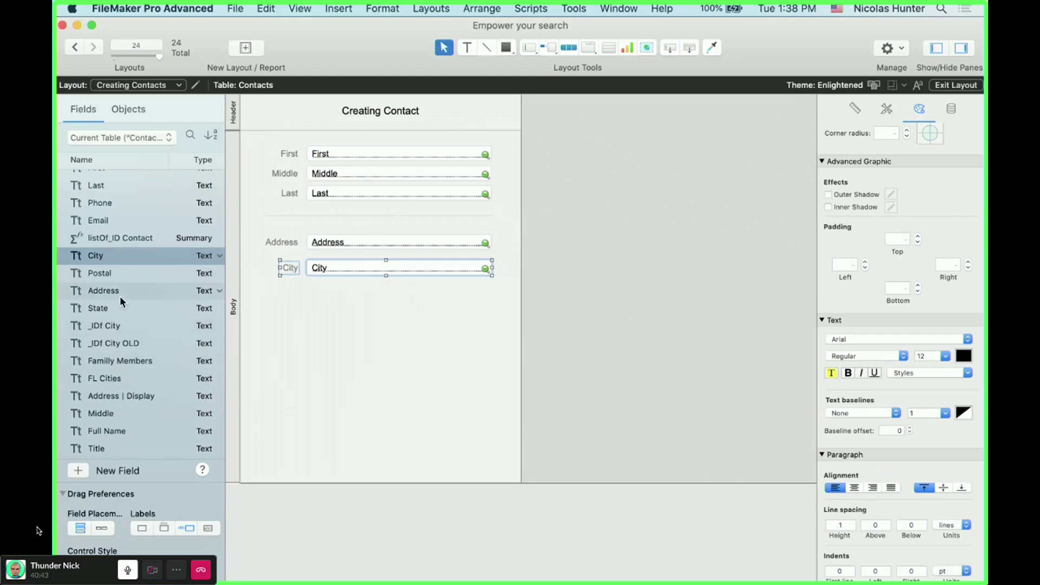
left_click_drag(111, 307, 332, 299)
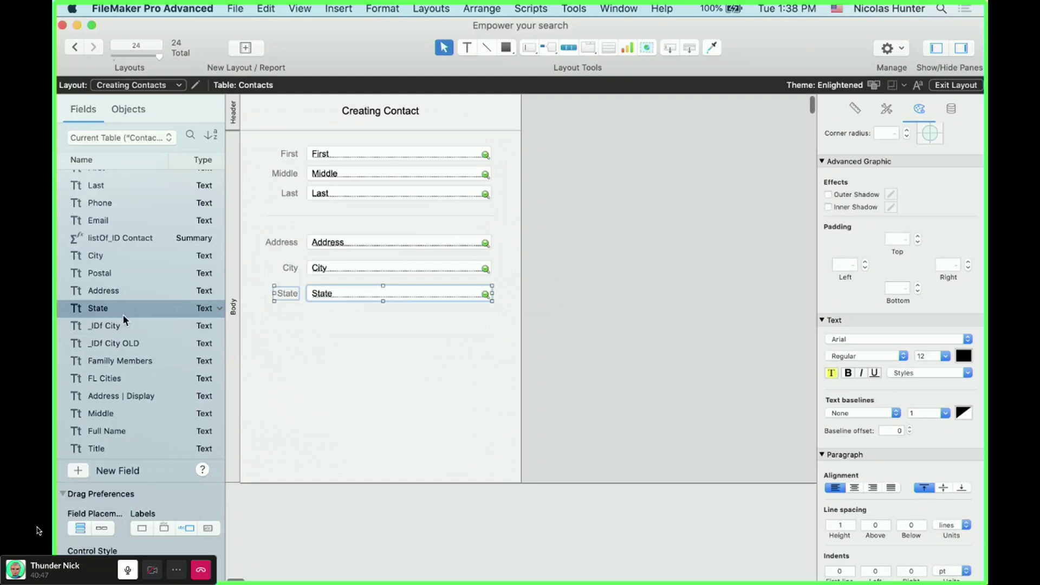
left_click_drag(111, 274, 328, 311)
- Align the Address, City, State and Postal rows under the divider and shorten the body to fit
left_click_drag(345, 328, 336, 282)
left_click_drag(372, 353, 278, 271)
left_click_drag(379, 301, 395, 307)
left_click_drag(469, 337, 266, 266)
left_click_drag(332, 266, 330, 262)
left_click(368, 350)
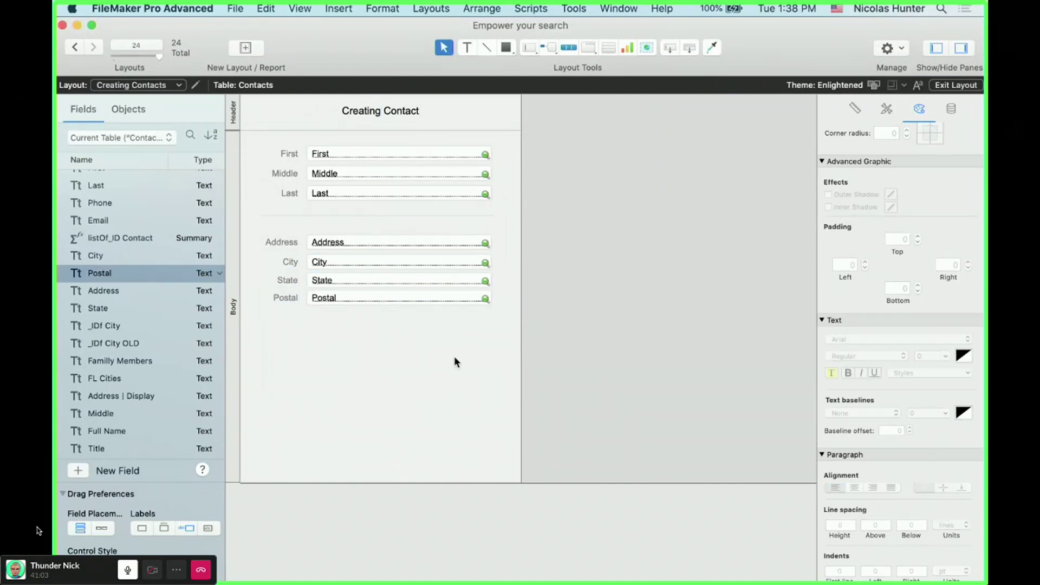
left_click(324, 241)
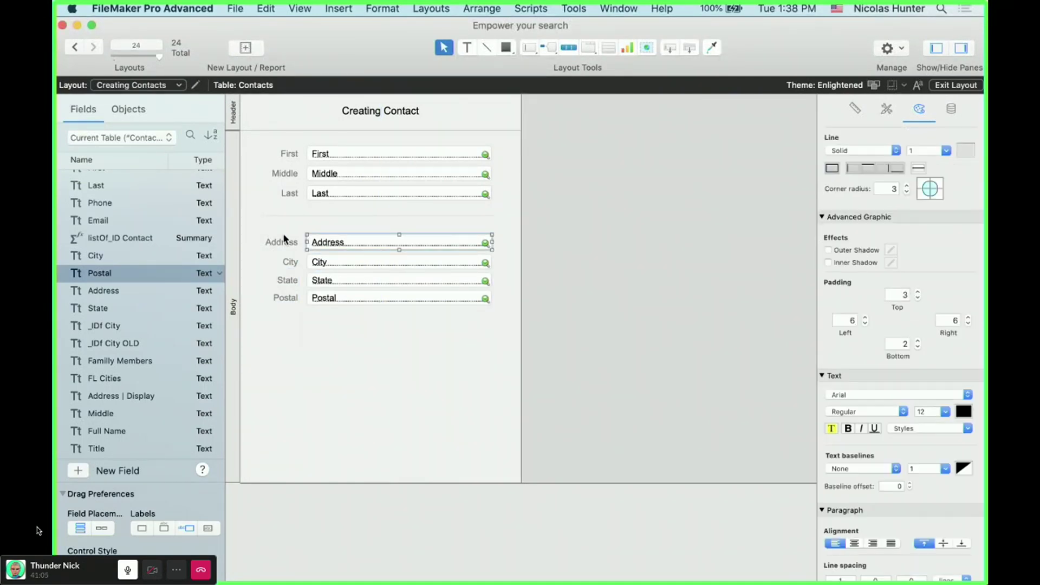
left_click(281, 242, "shift")
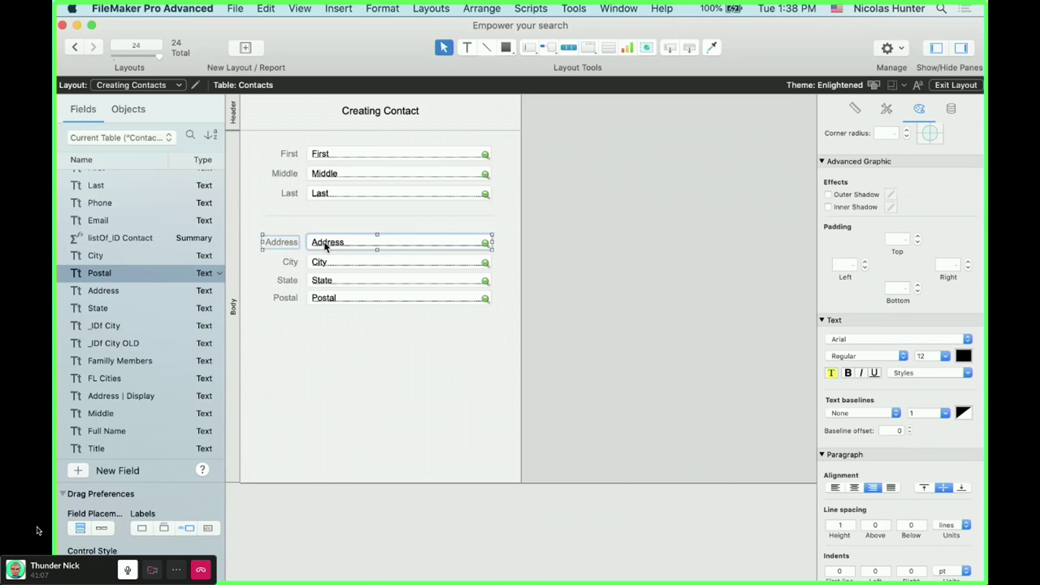
left_click_drag(327, 245, 326, 247)
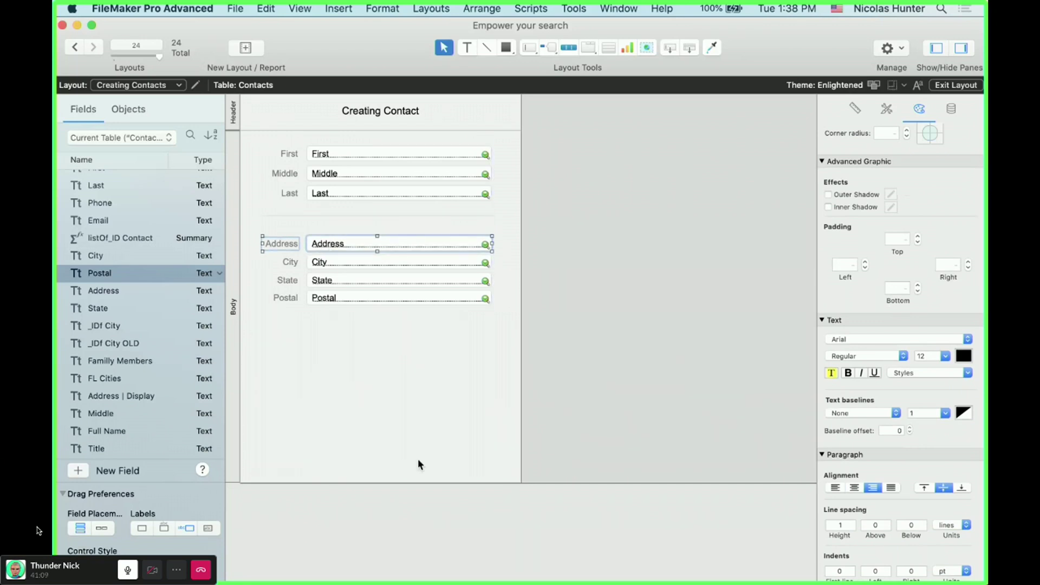
left_click(416, 452)
left_click_drag(428, 481, 427, 378)
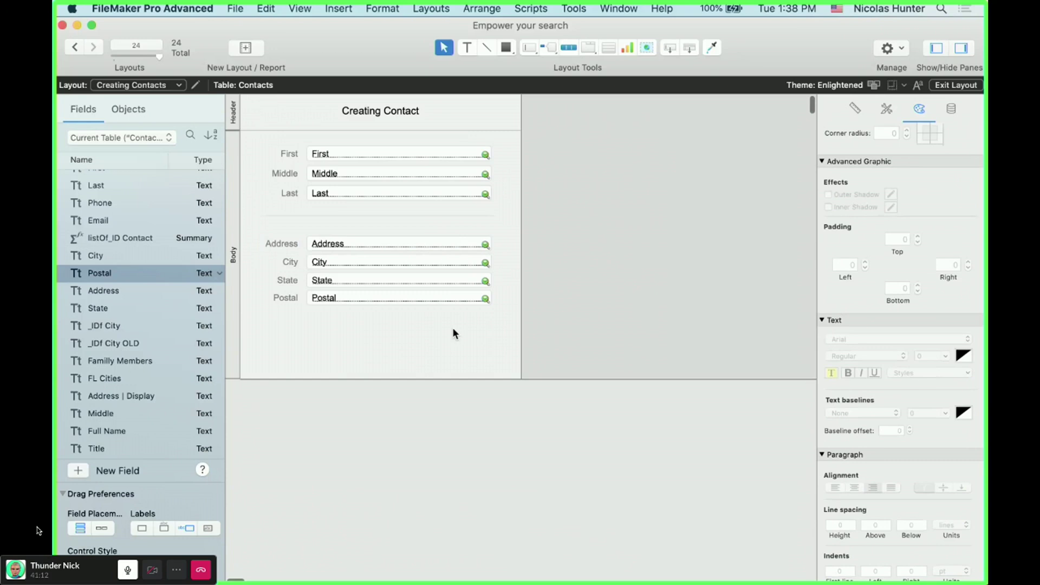
- Shift the Creating Contact title slightly left
left_click(381, 111)
left_click_drag(381, 111, 378, 111)
left_click(485, 116)
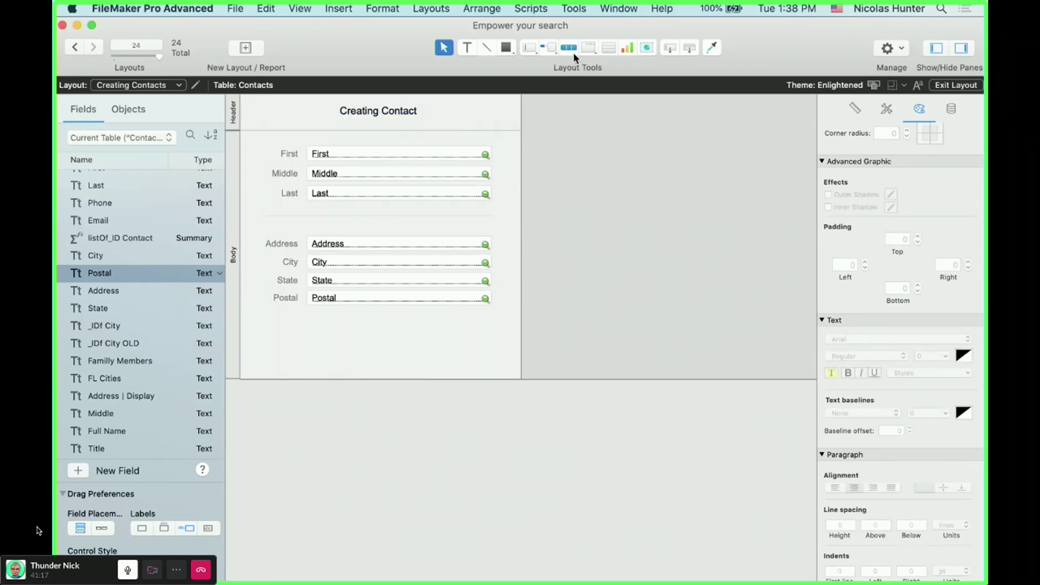
- Draw a Cancel button below the form fields and duplicate it as an OK button
left_click_drag(545, 45, 580, 67)
left_click_drag(363, 344, 433, 362)
type("Cancel")
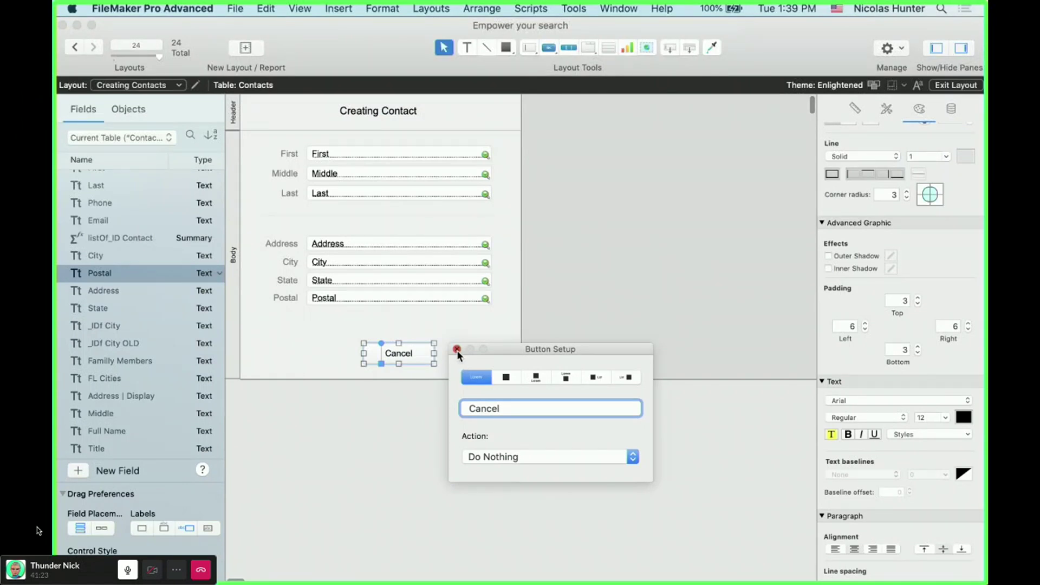
left_click(457, 350)
left_click_drag(413, 354, 481, 353)
double_click(481, 354)
type("OK")
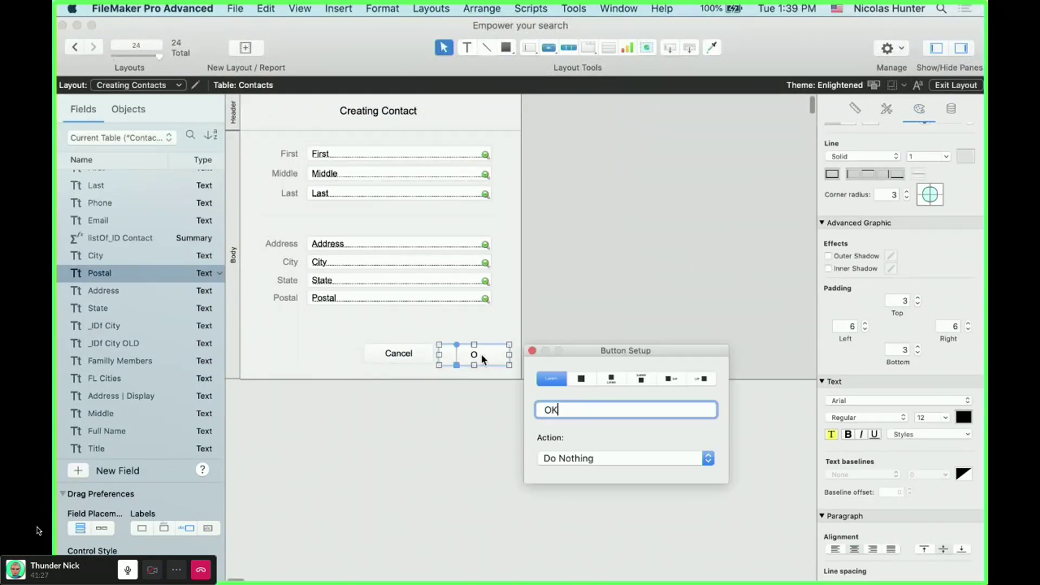
left_click(532, 350)
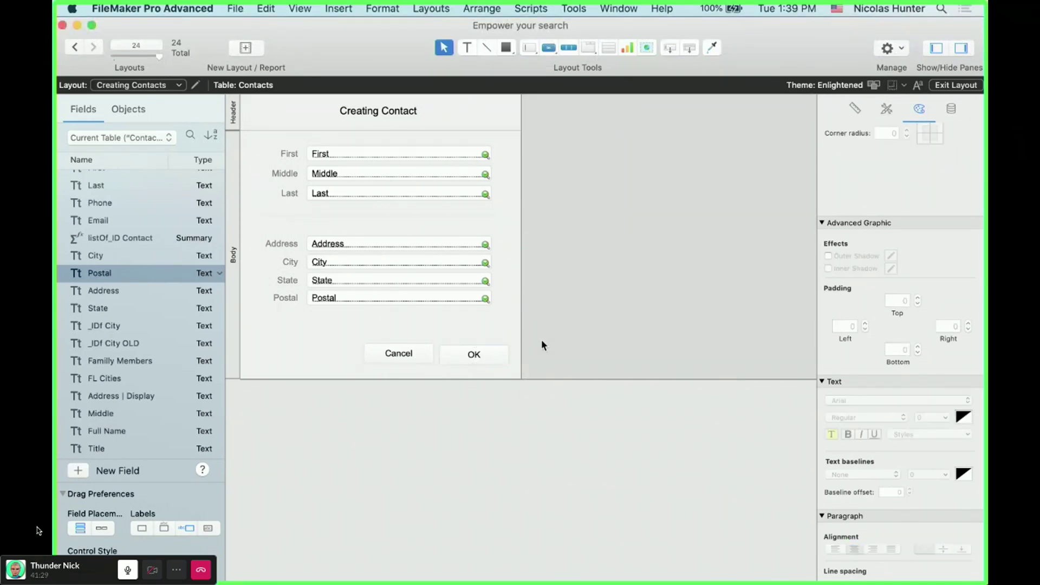
- Place Cancel and OK side by side and move both up under the address fields
left_click_drag(399, 355, 398, 355)
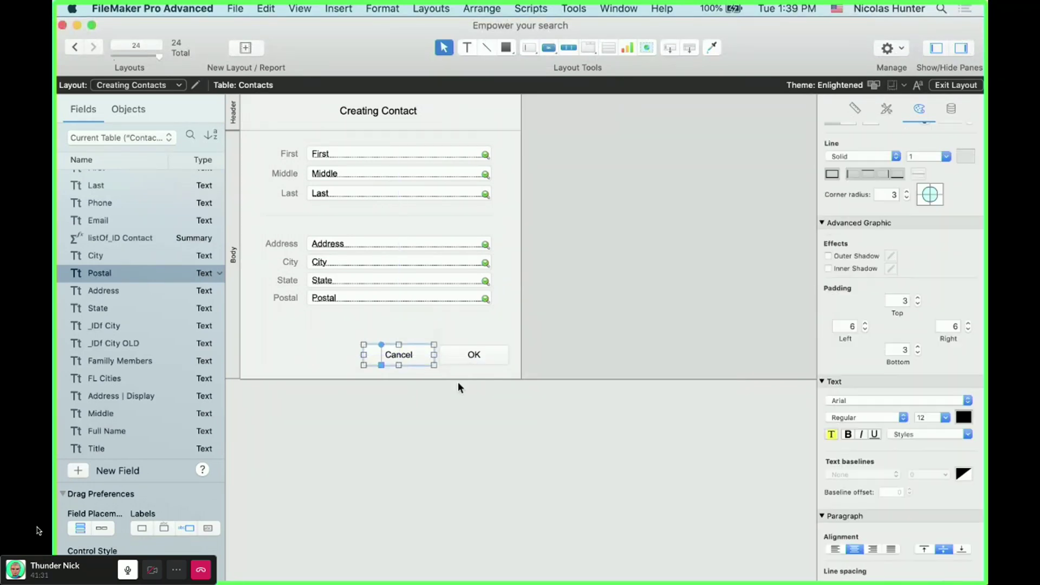
left_click(472, 420)
left_click_drag(462, 358, 462, 350)
left_click(478, 435)
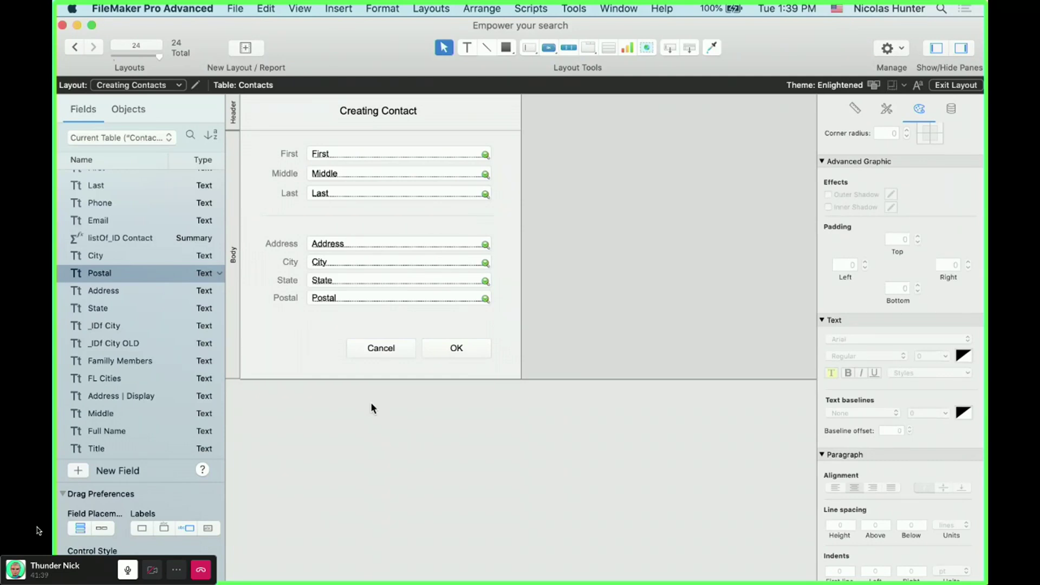
left_click(434, 356)
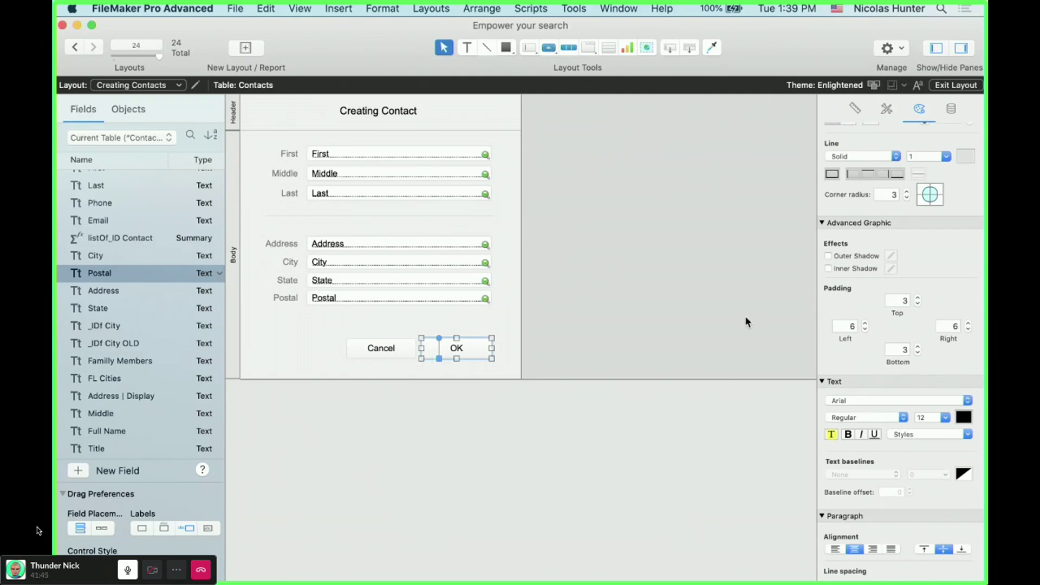
- Apply the blue Accent Button 1 style to the OK button
left_click(886, 110)
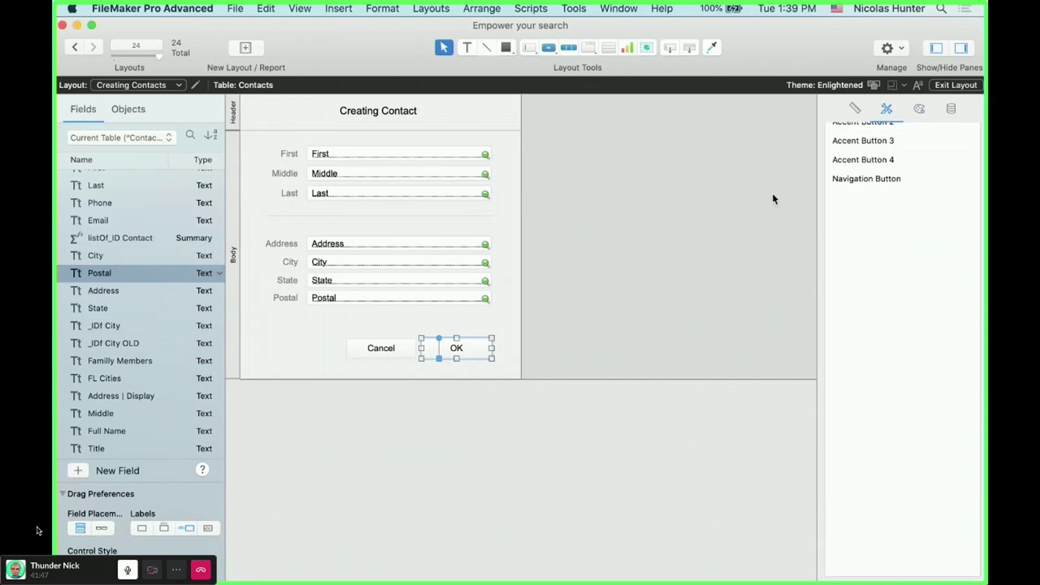
left_click(884, 209)
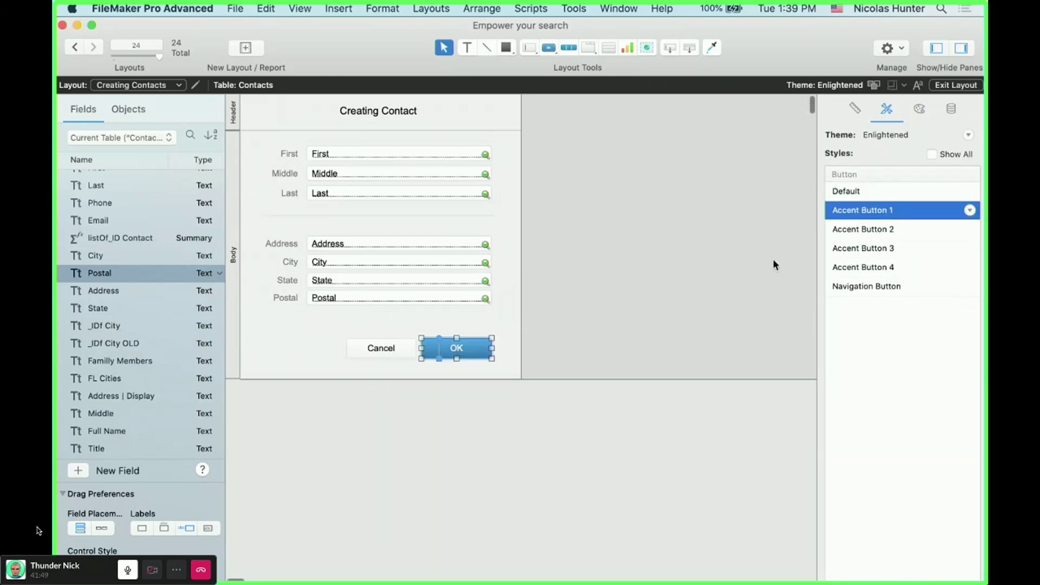
left_click(635, 316)
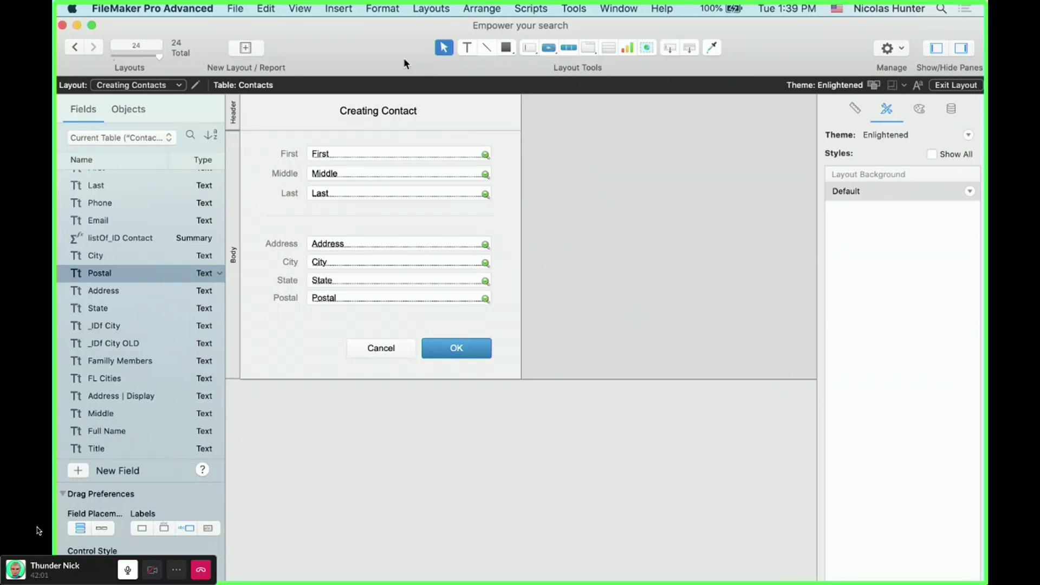
- Set the OK button's action to the single step Close Window [Current Window]
double_click(456, 353)
left_click(554, 451)
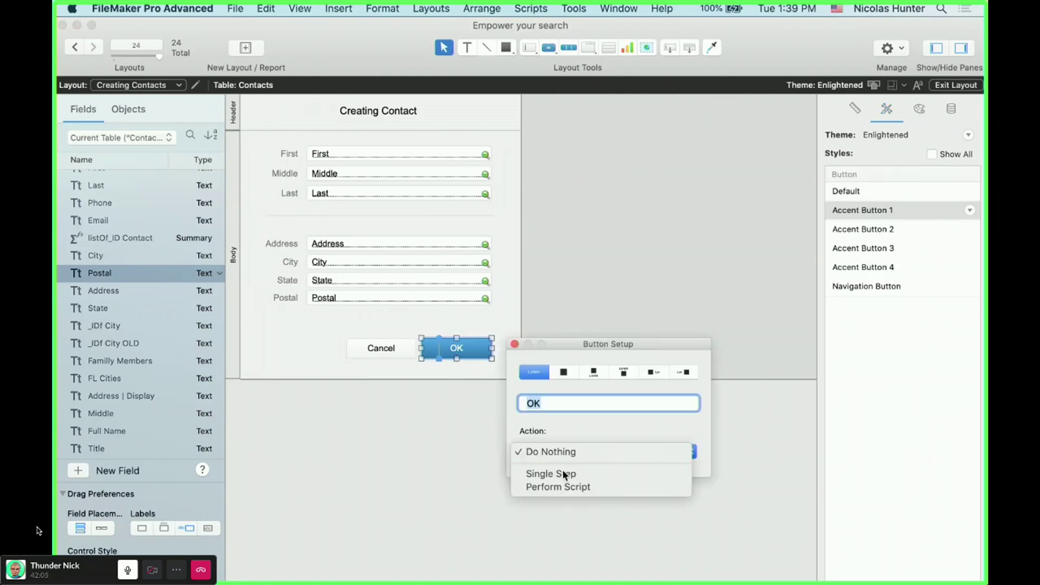
left_click(564, 475)
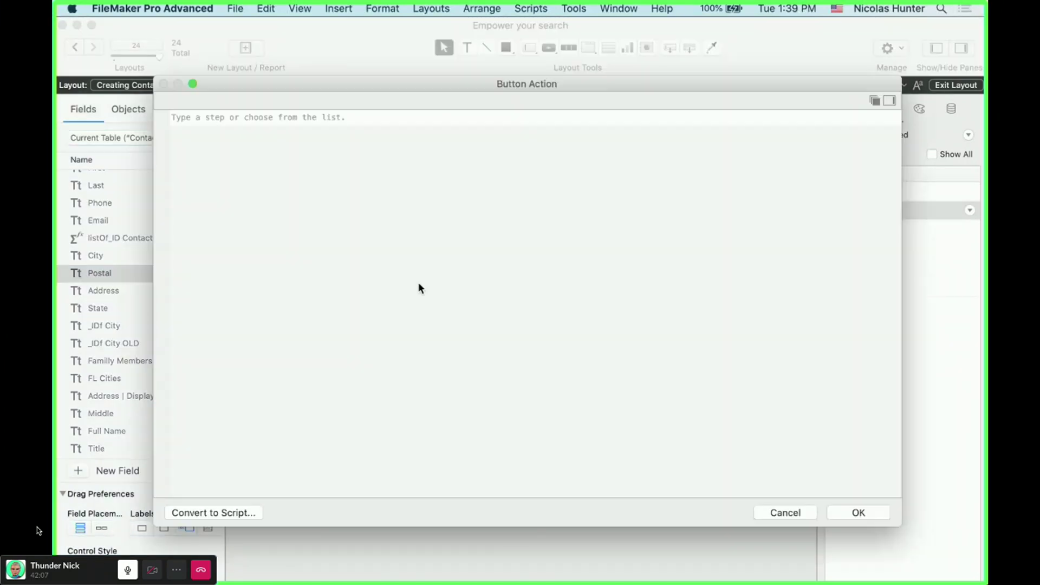
type("Clos")
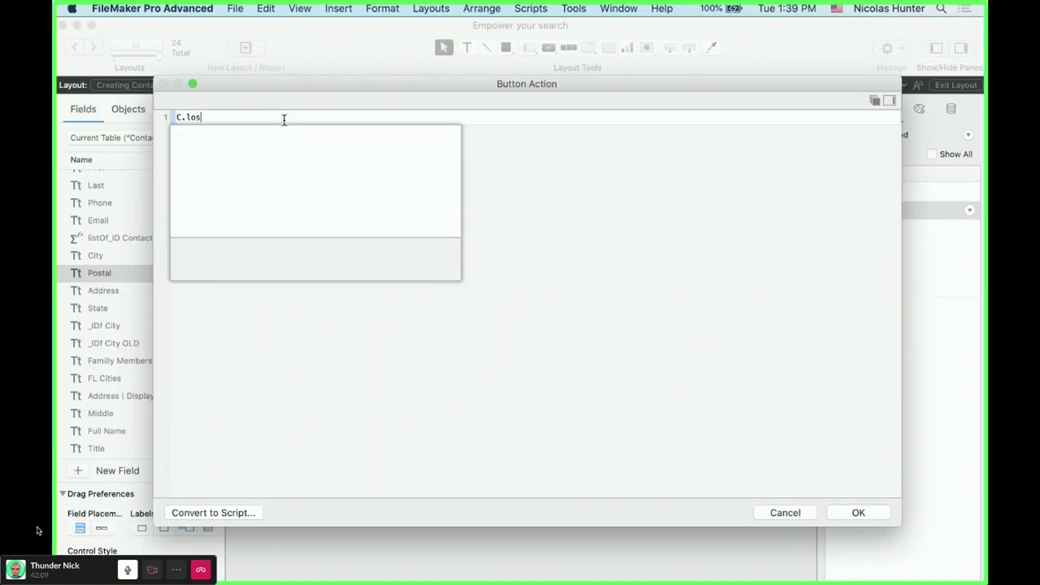
key("BackSpace")
key("BackSpace")
key("BackSpace")
type("lose")
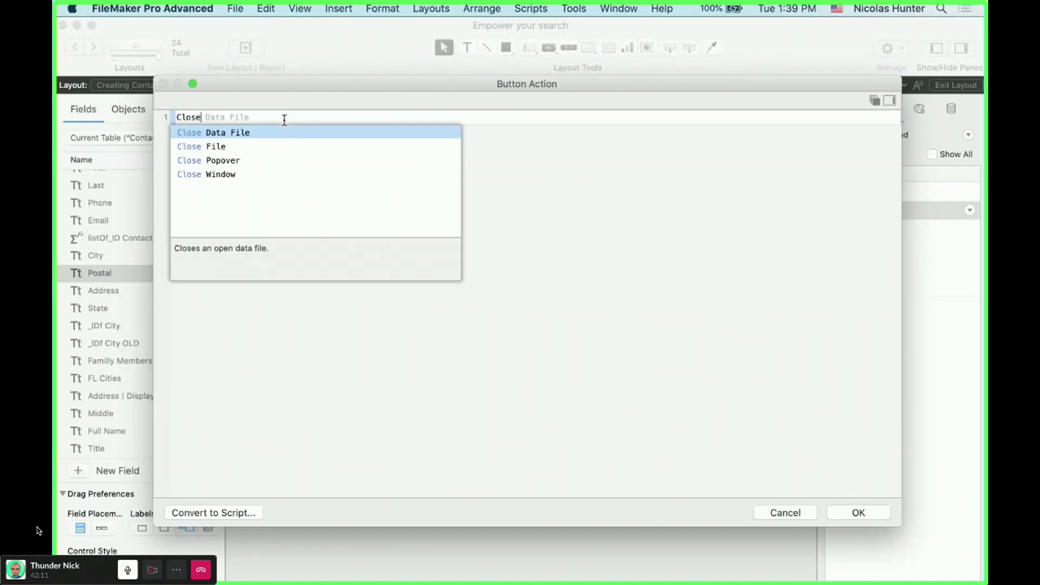
key("Down")
key("Down")
key("Down")
key("Return")
left_click(590, 310)
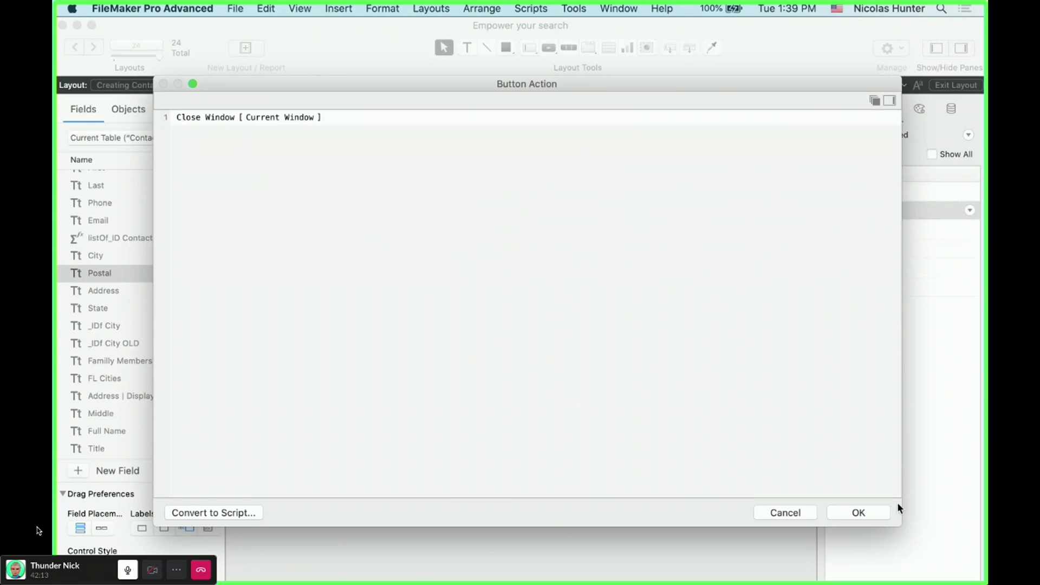
key("Return")
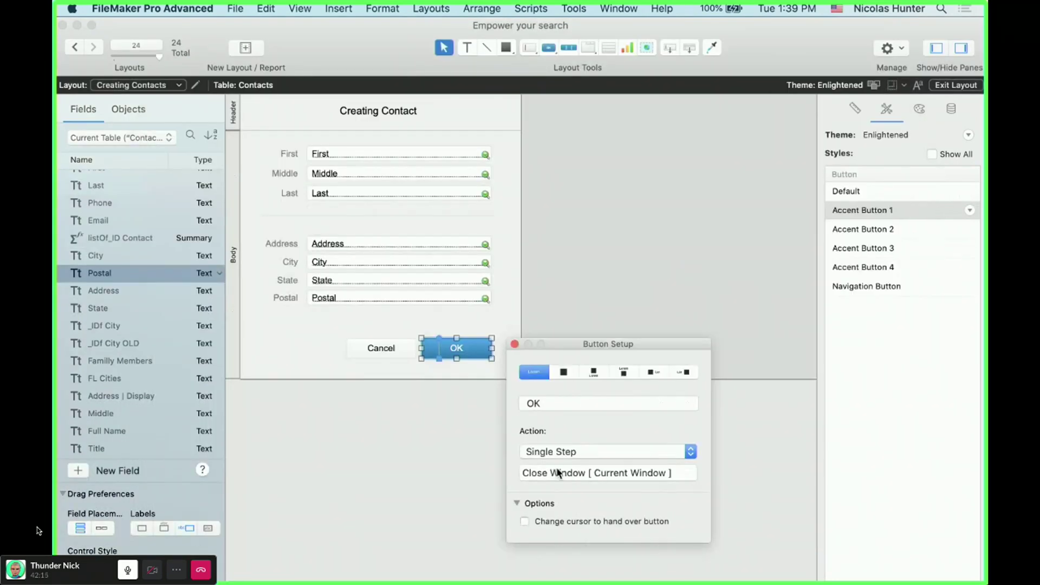
left_click(391, 350)
- Set the Cancel button to Perform Script and create a new script named 'Cancel New Contact'
double_click(392, 349)
left_click(509, 450)
left_click(513, 480)
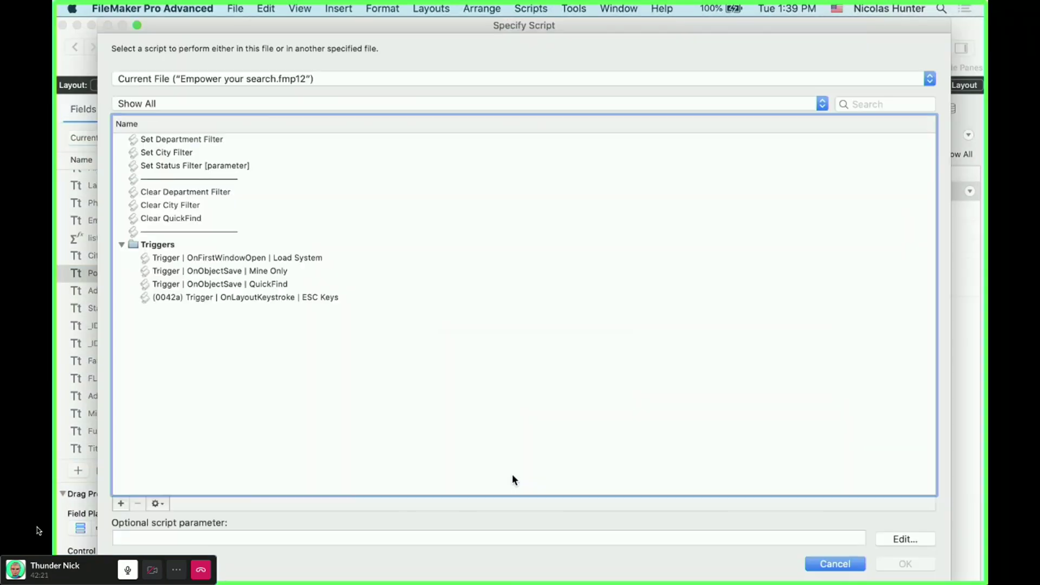
left_click(120, 504)
type("Canc")
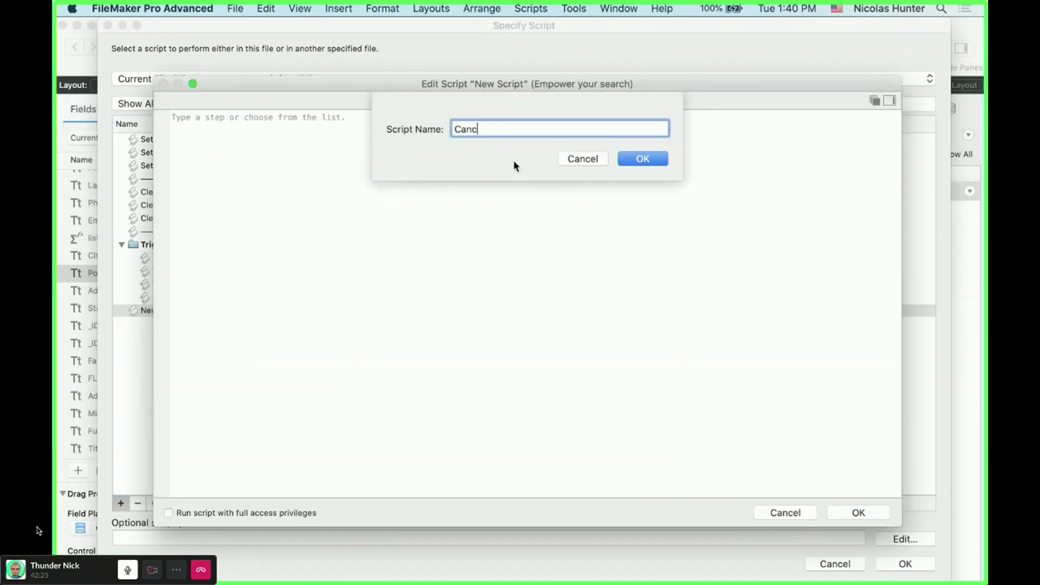
type("el new Contact")
left_click_drag(487, 129, 503, 129)
type("New")
key("Return")
- Give the script Delete Record/Request and Close Window steps, save it, and assign it to Cancel
type("Delete")
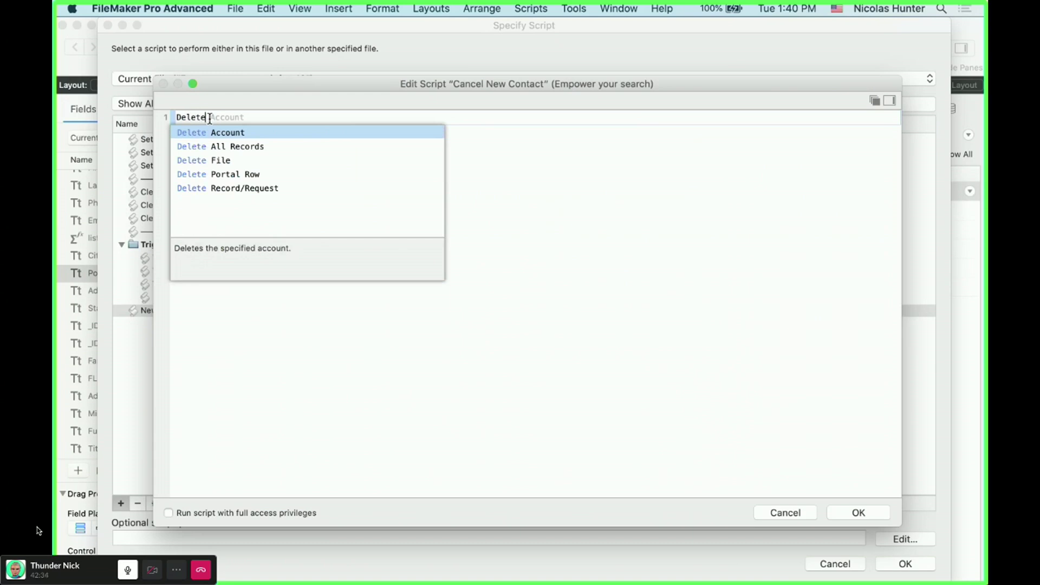
key("Down")
key("Down")
key("Up")
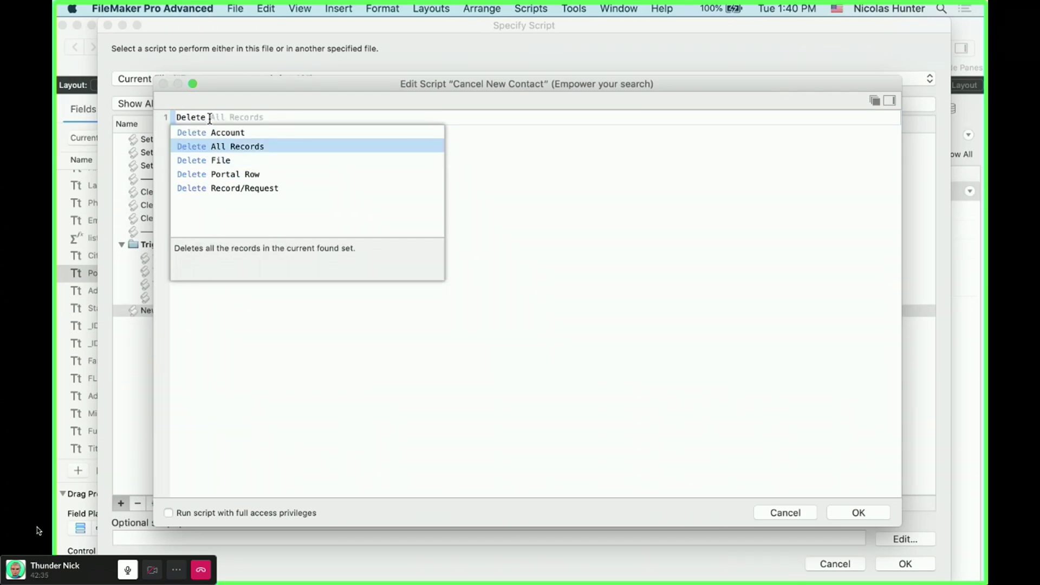
key("Down")
key("Down")
key("Down")
key("Return")
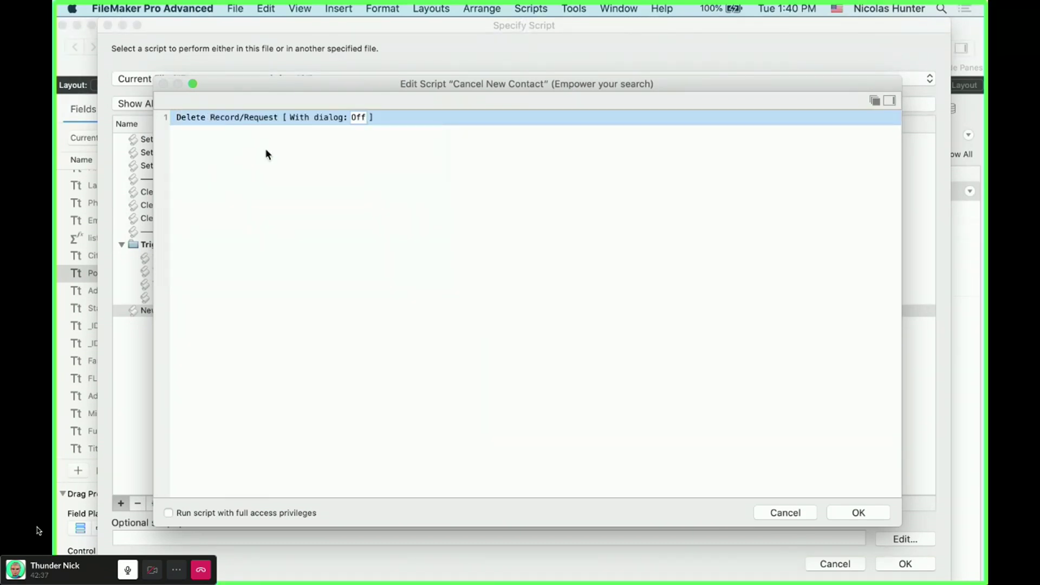
key("Return")
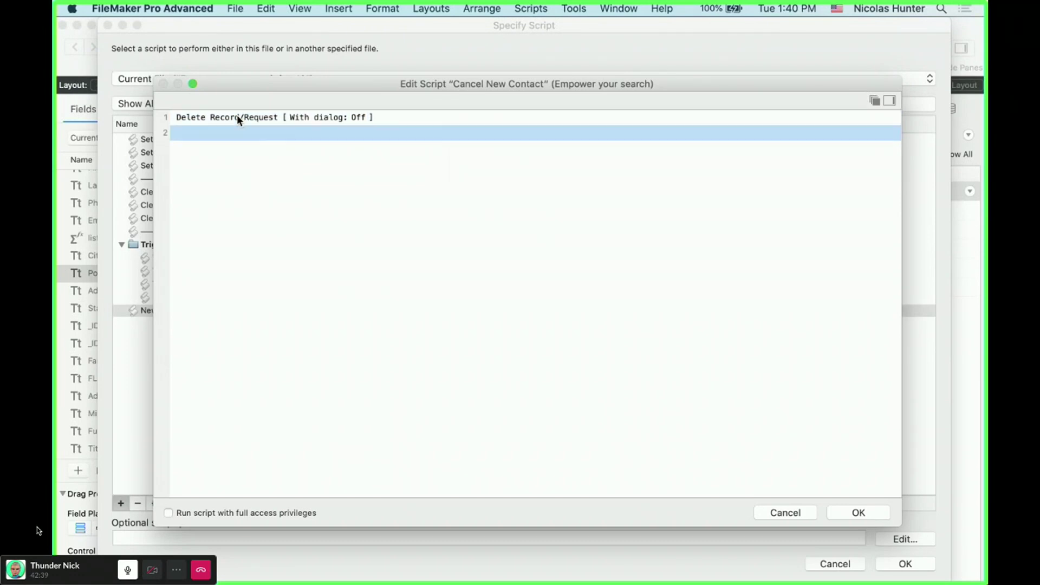
type("close")
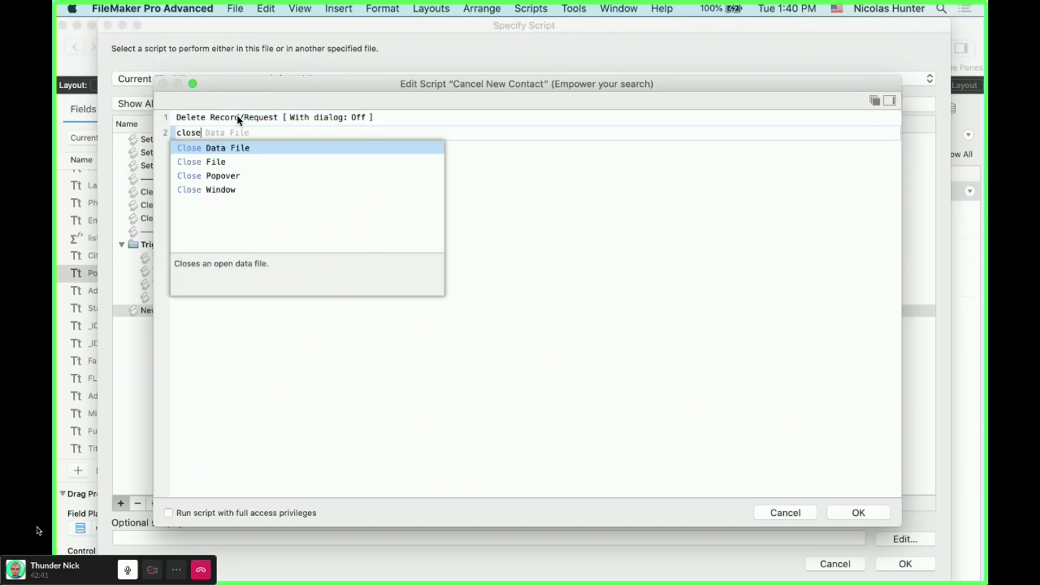
key("Down")
key("Down")
key("Down")
key("Return")
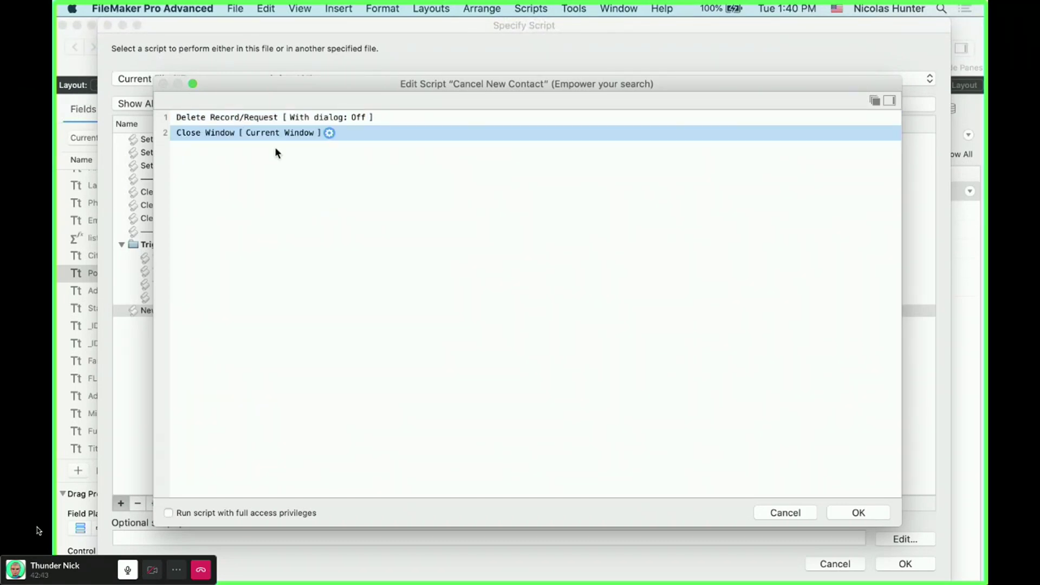
left_click(858, 513)
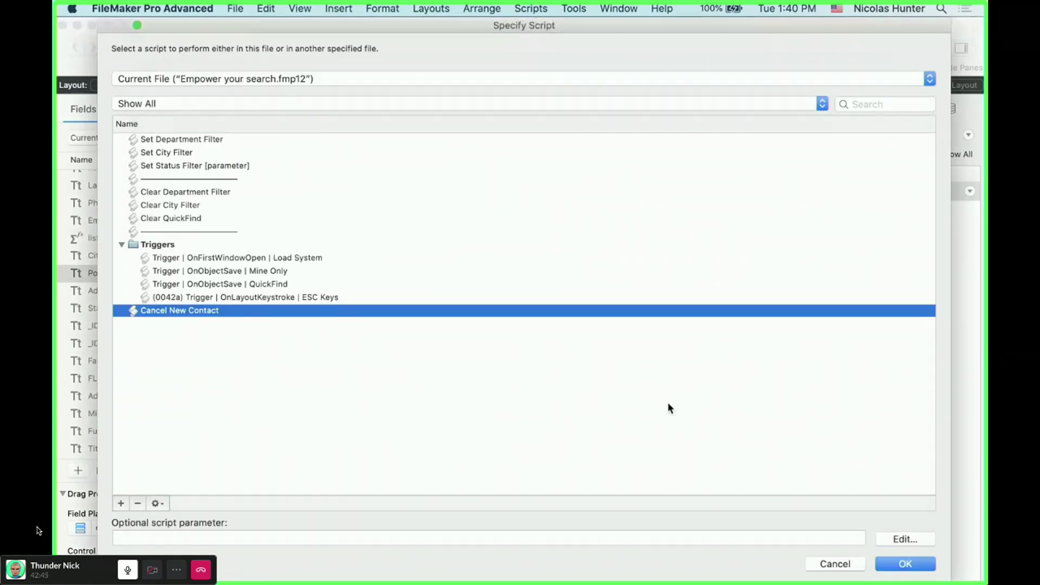
left_click(923, 571)
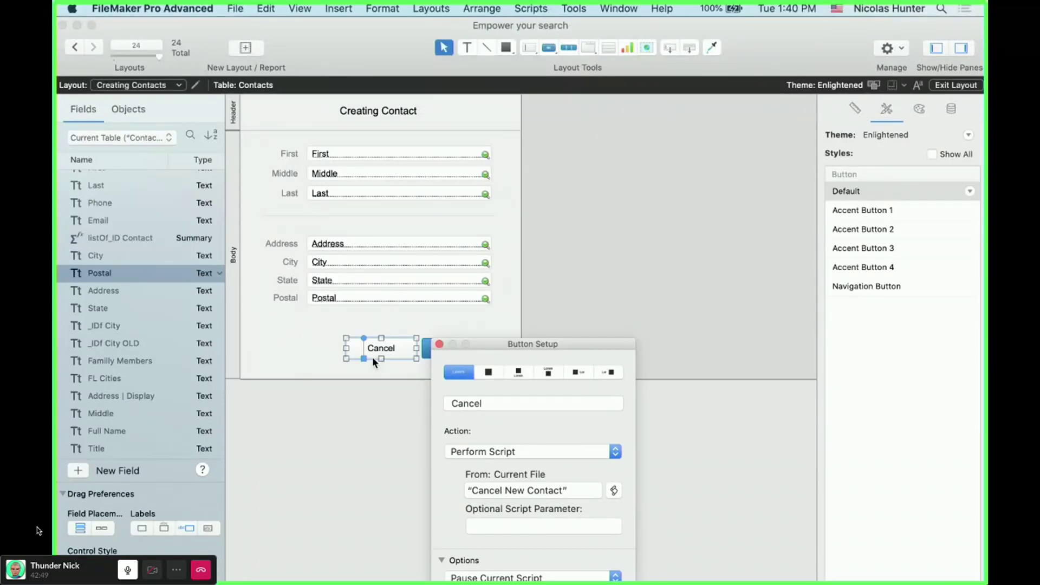
- Check the OK button's Close Window setup, then drop down the Layout pop-up list
left_click(428, 350)
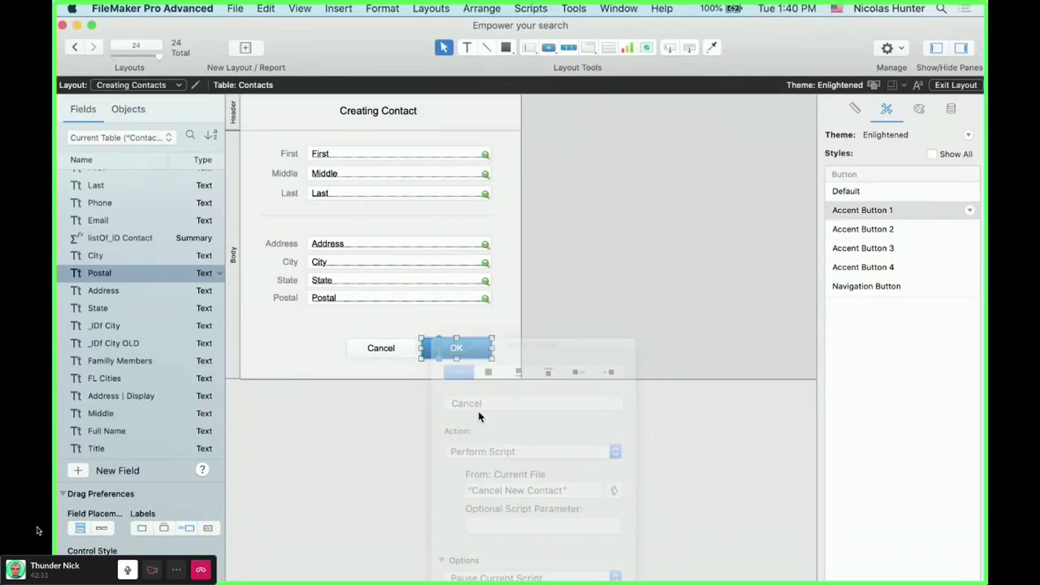
double_click(443, 352)
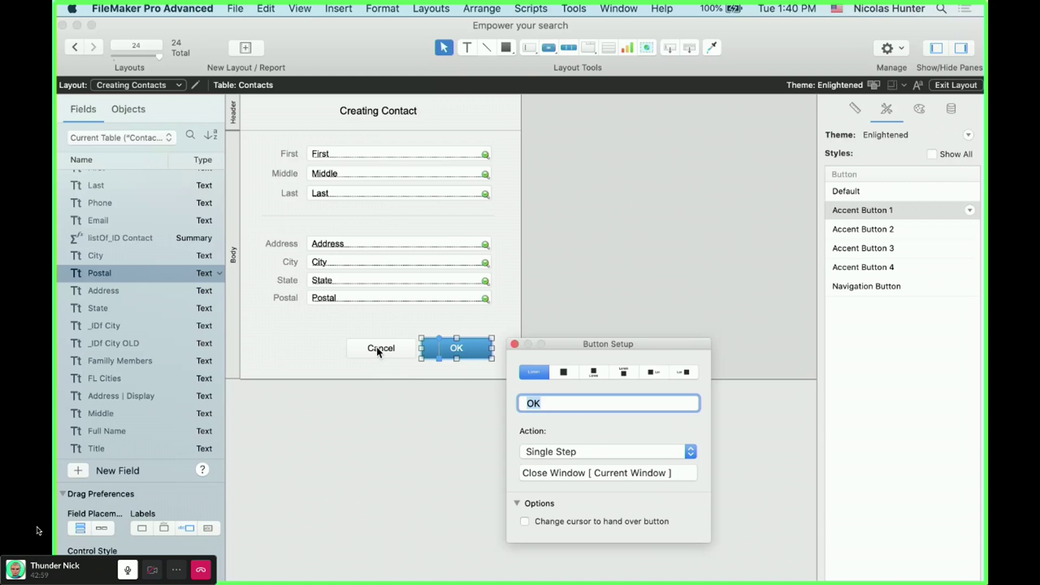
left_click(378, 351)
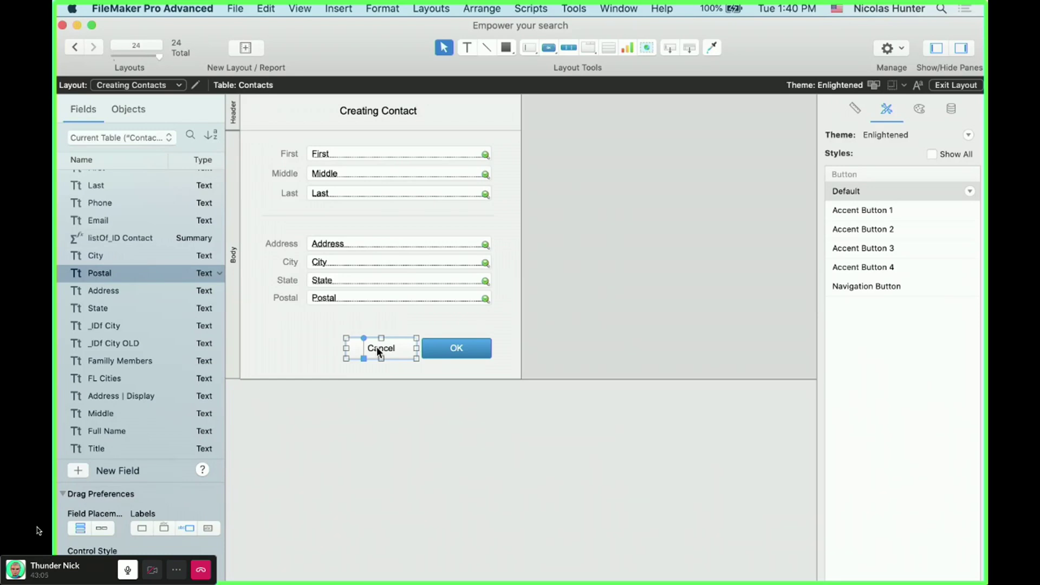
left_click(130, 85)
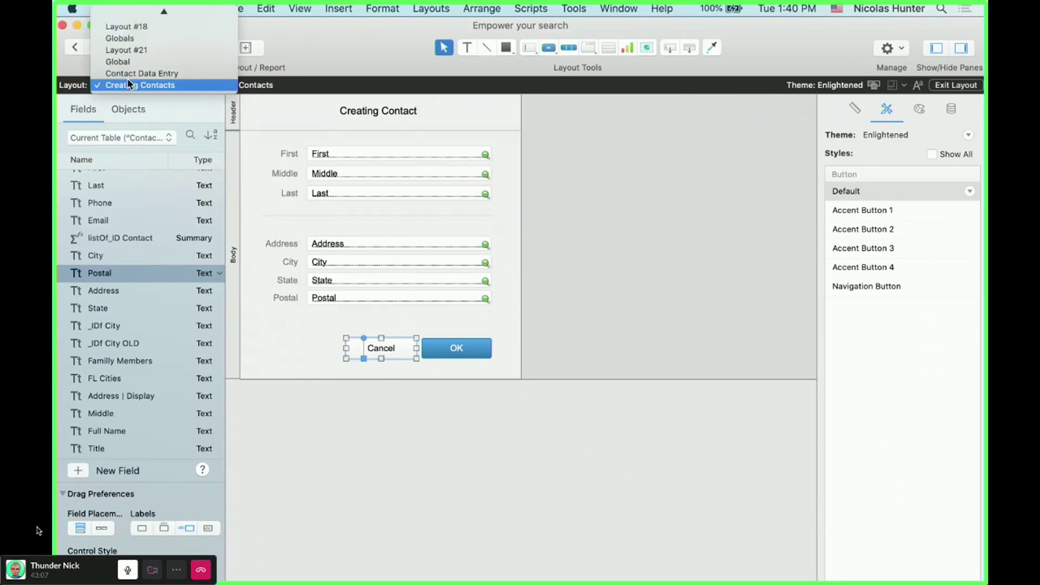
- Switch to the Contact Data Entry layout and widen its body to about 748 pt
left_click(128, 73)
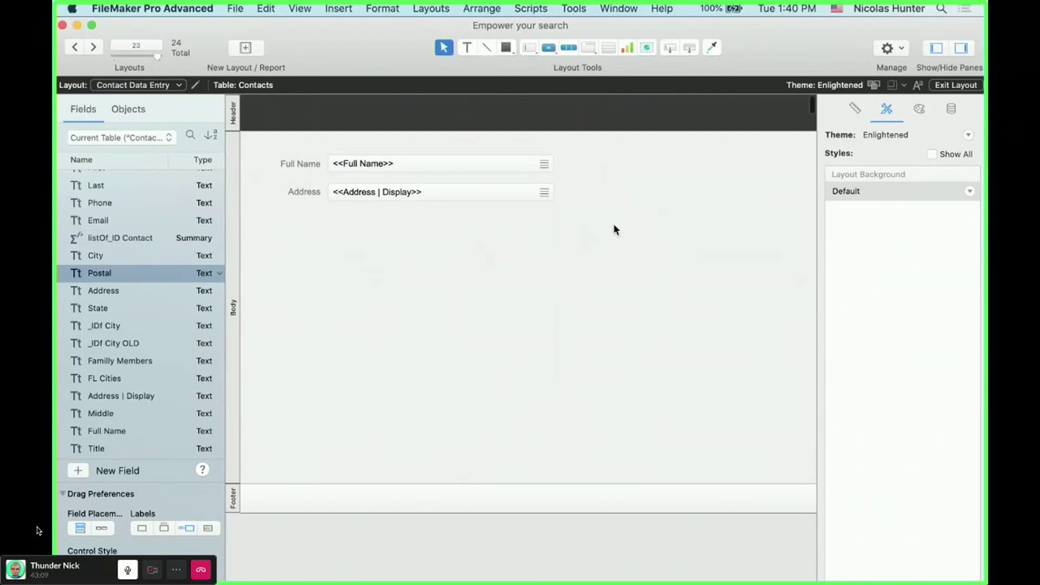
left_click_drag(613, 226, 275, 145)
scroll(479, 183, "right", 3)
scroll(474, 184, "left", 3)
scroll(522, 213, "right", 8)
left_click_drag(727, 219, 356, 219)
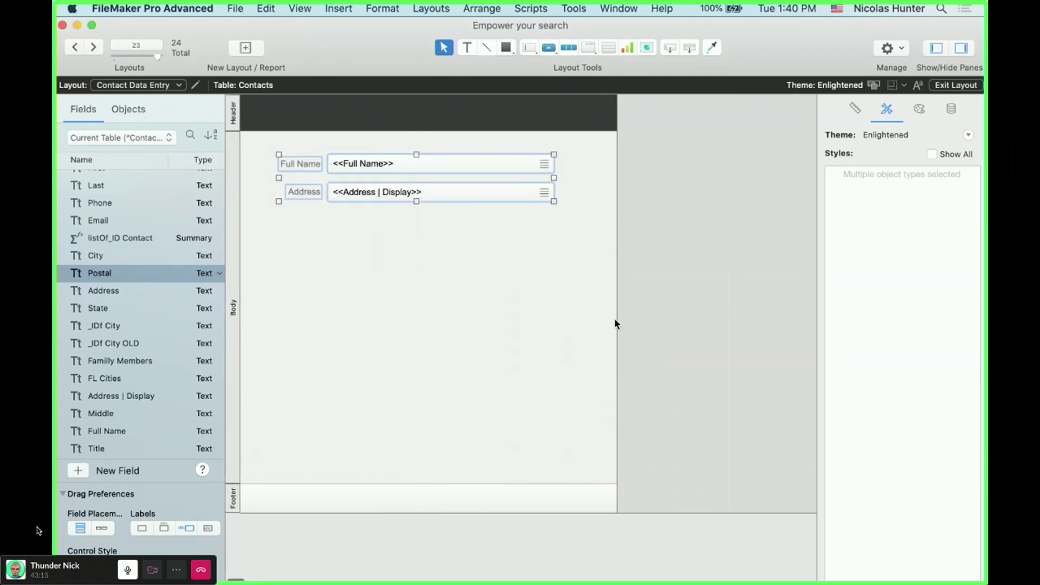
left_click_drag(618, 320, 799, 325)
- Add a 'Contacts' title text in the header and draw a new button at its right
left_click(469, 51)
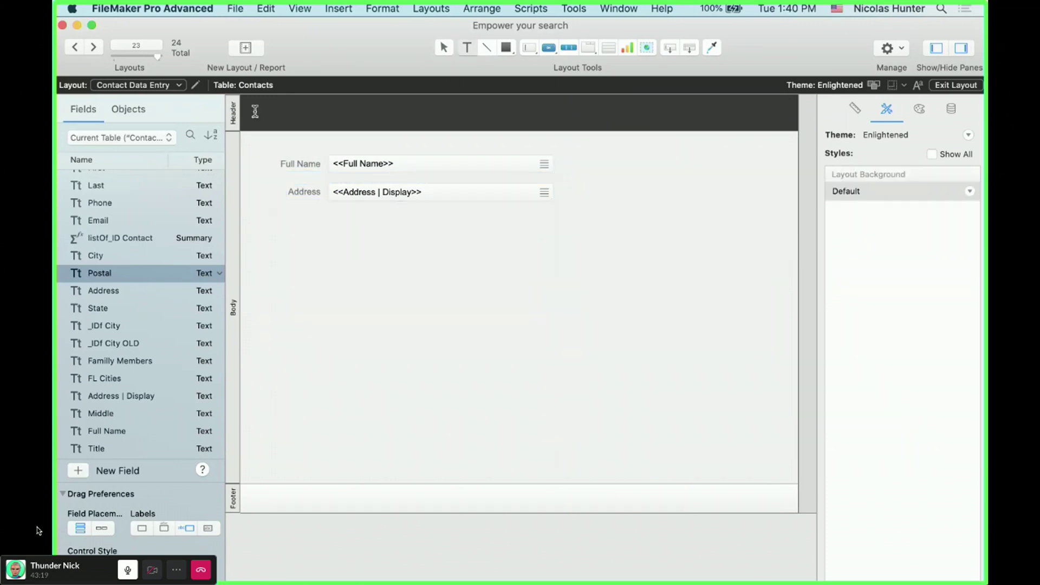
left_click_drag(261, 103, 334, 122)
type("Contacts")
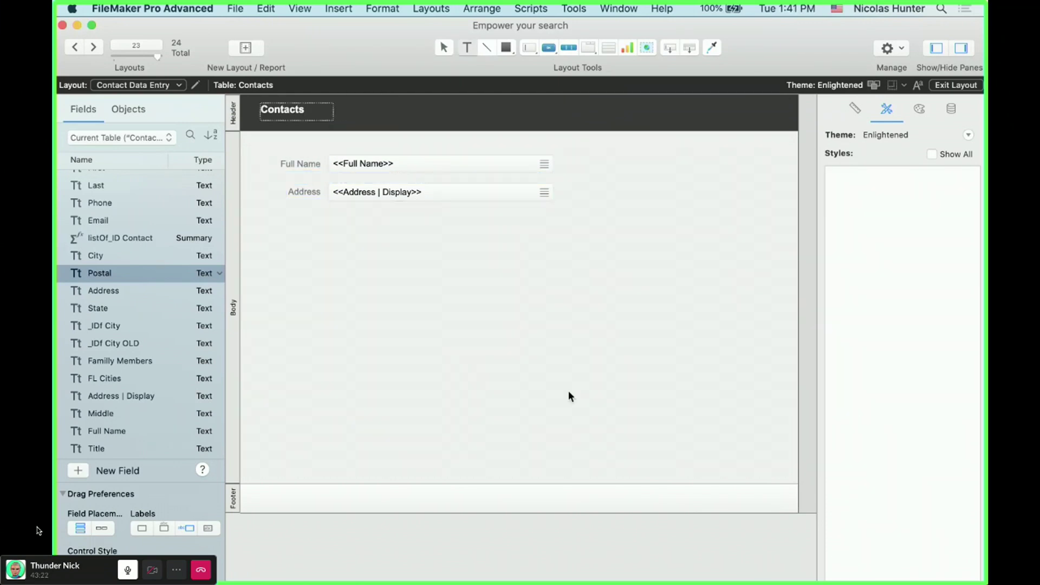
key("Escape")
left_click_drag(303, 112, 313, 115)
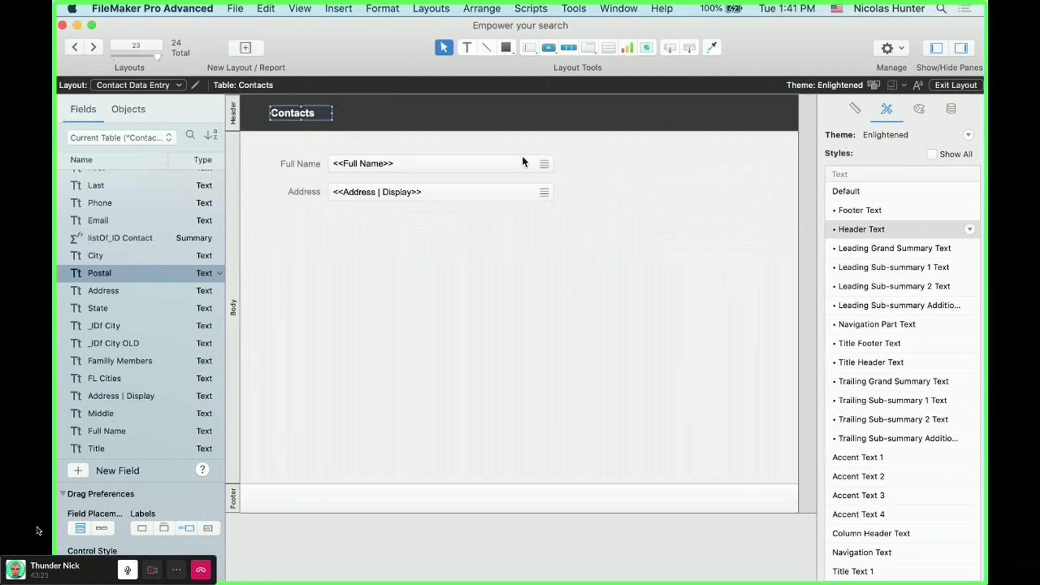
left_click(566, 48)
mouse_move(656, 98)
left_mouse_down()
mouse_move(772, 112)
mouse_move(733, 125)
left_mouse_up()
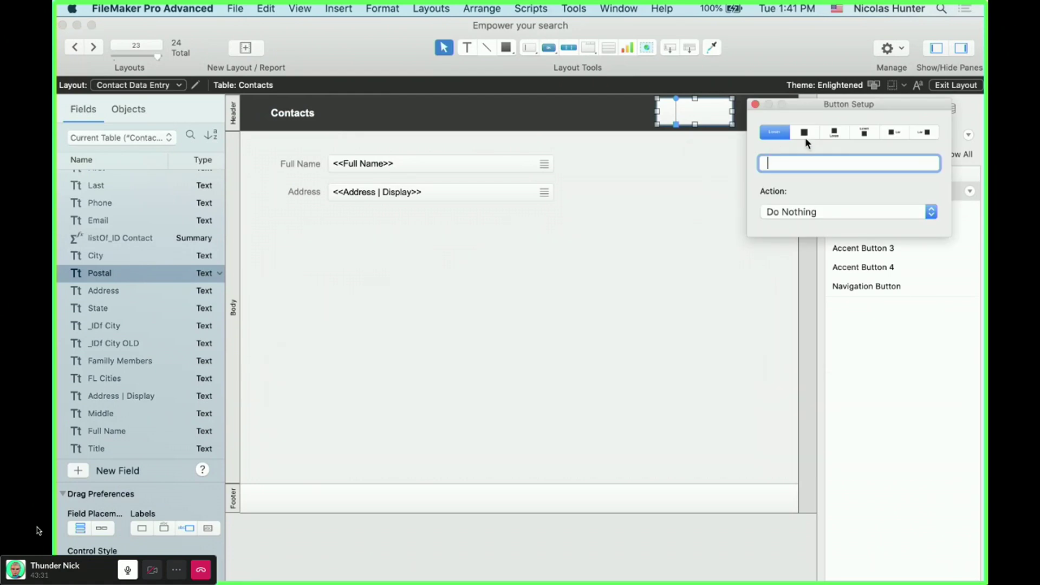
- Label the header button 'Add' with a thin plus icon beside the text
type("New")
double_click(791, 159)
type("Add")
left_click(898, 134)
left_click(906, 222)
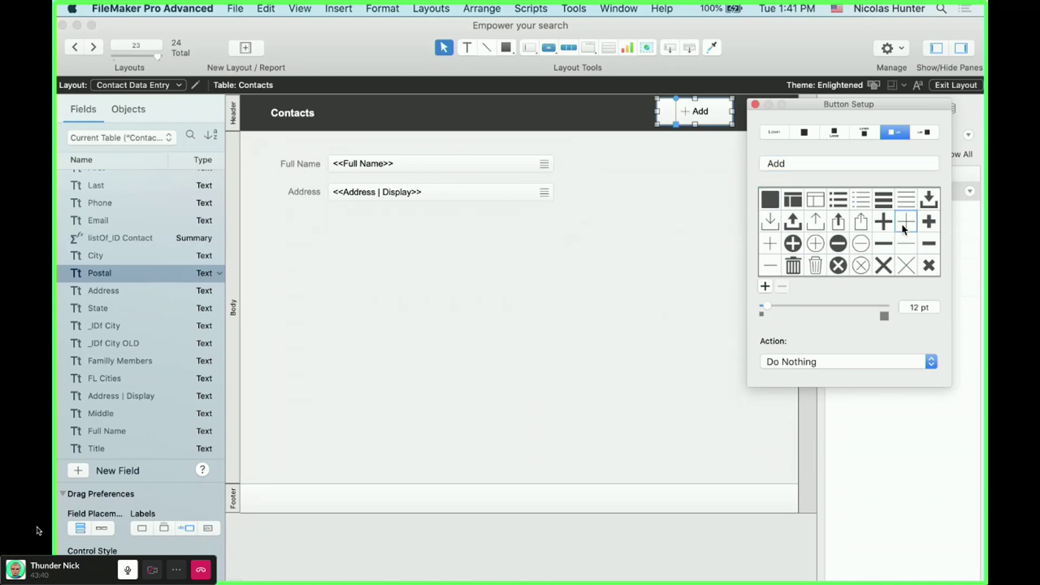
left_click(755, 104)
- Give the Add button the Navigation Button style and move it to the header's right end
left_click(877, 287)
left_click_drag(694, 113, 748, 114)
left_click(723, 193)
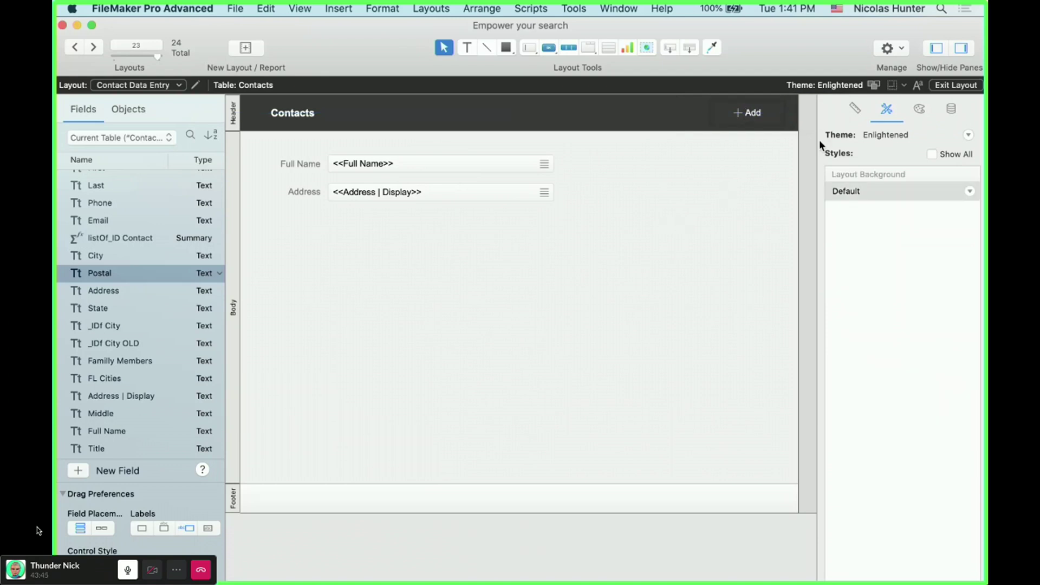
left_click(764, 117)
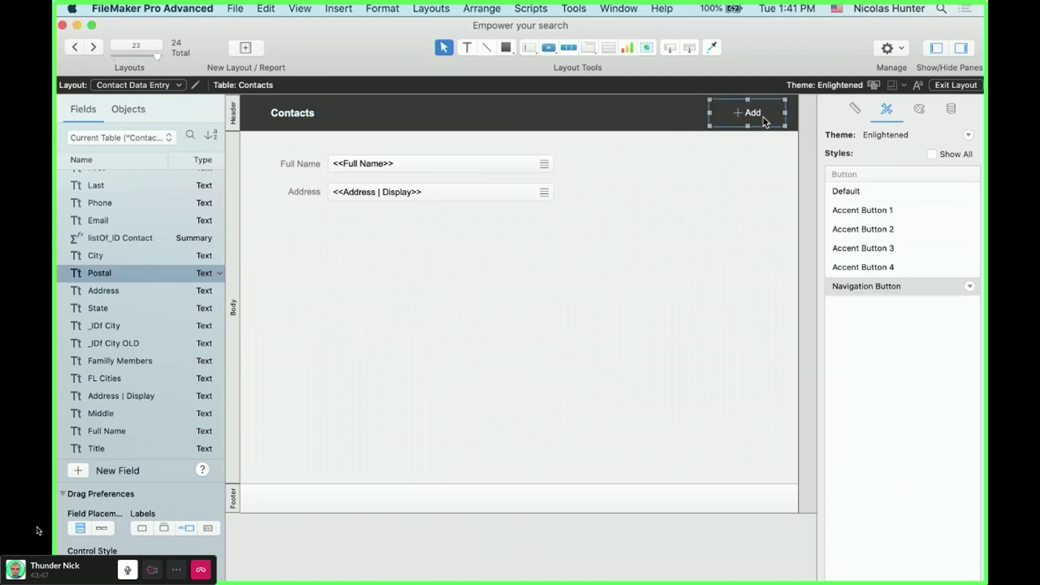
double_click(764, 117)
left_click(766, 121)
left_click_drag(535, 239, 299, 157)
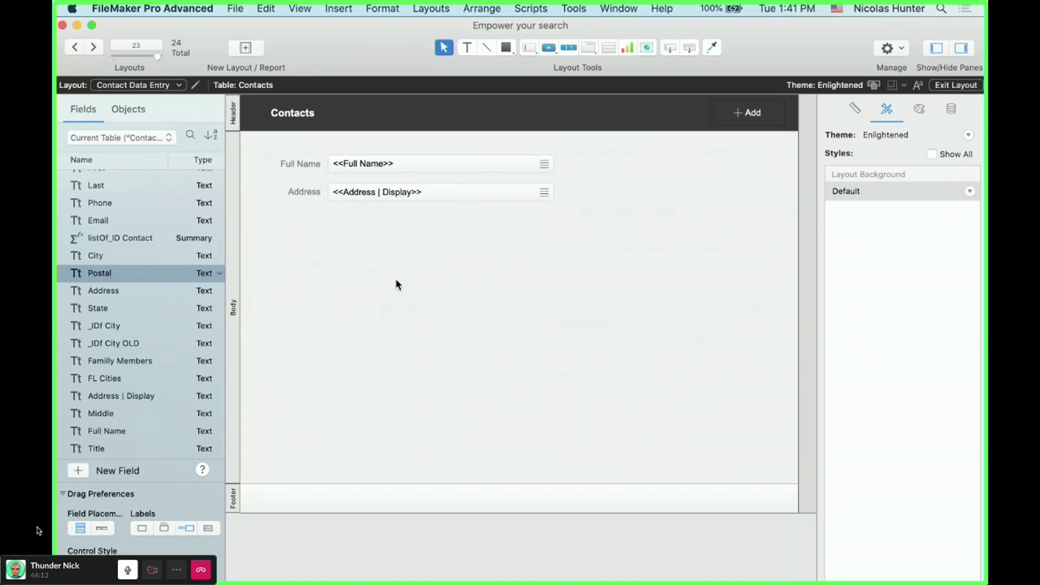
- Set the Add button to Perform Script with a new script named 'Add New Contact'
double_click(753, 112)
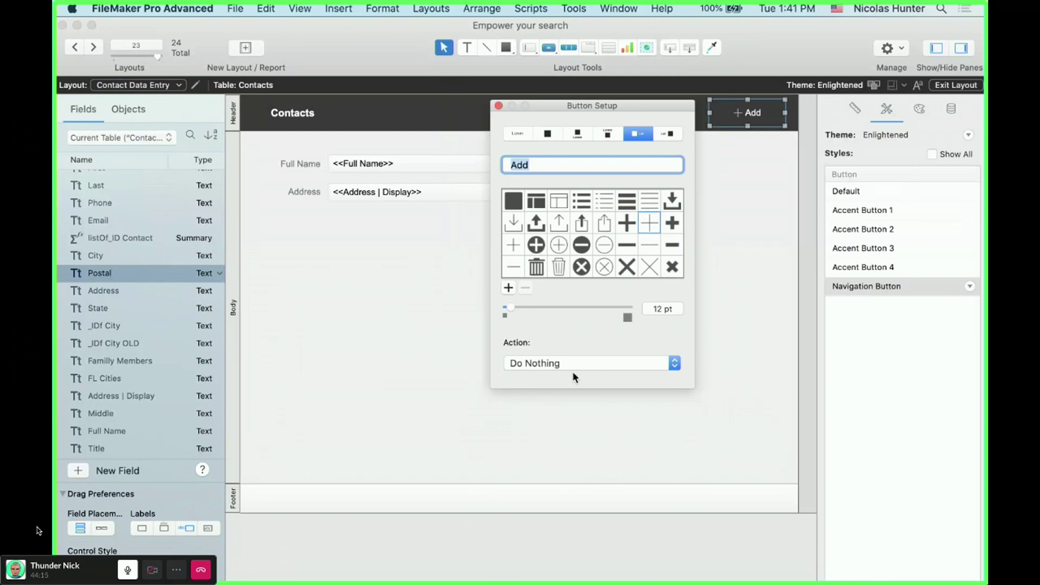
left_click(577, 363)
left_click(582, 391)
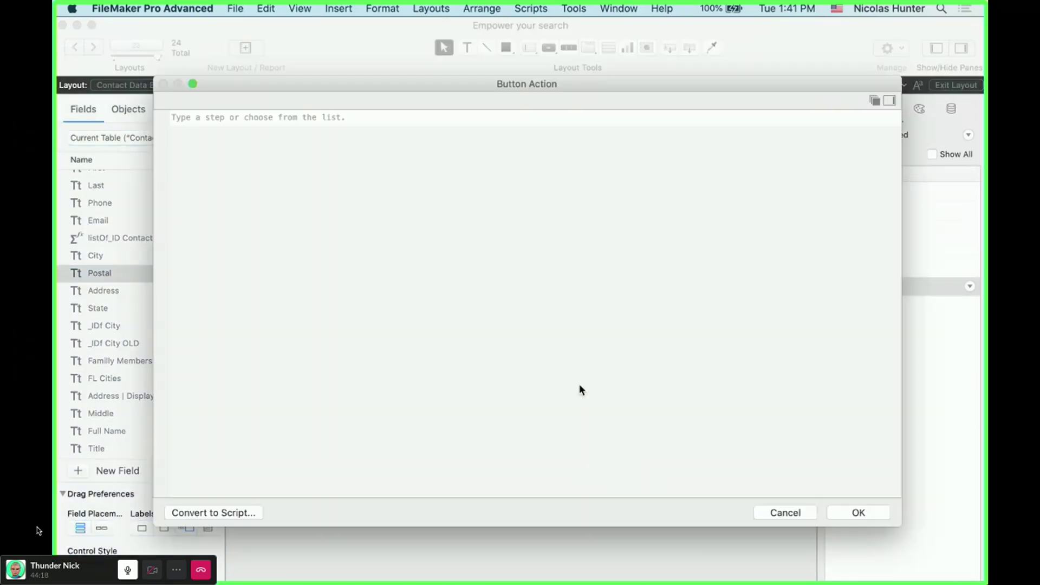
key("Escape")
left_click(574, 364)
left_click(573, 378)
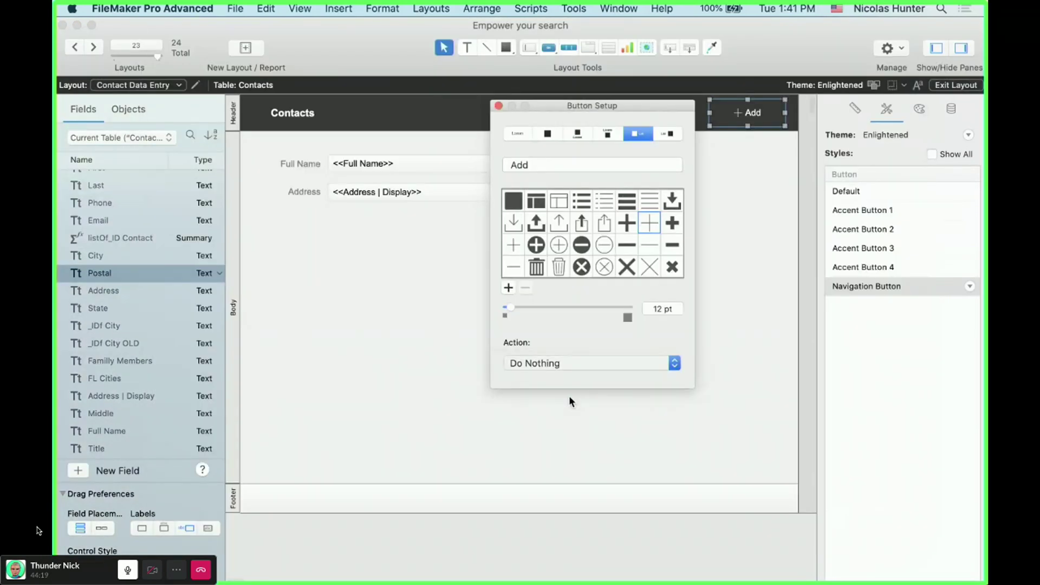
left_click(121, 502)
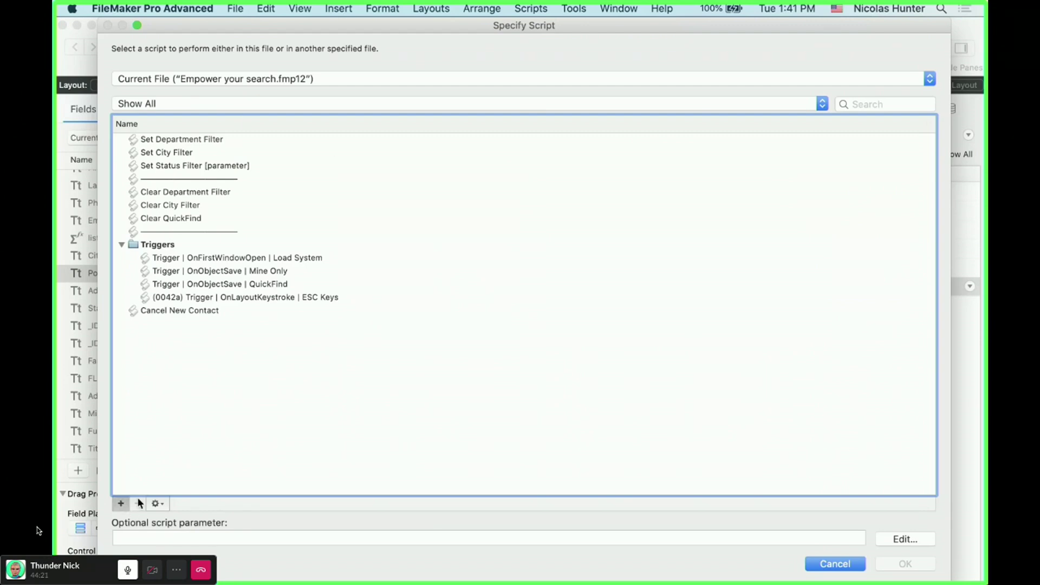
type("Create new")
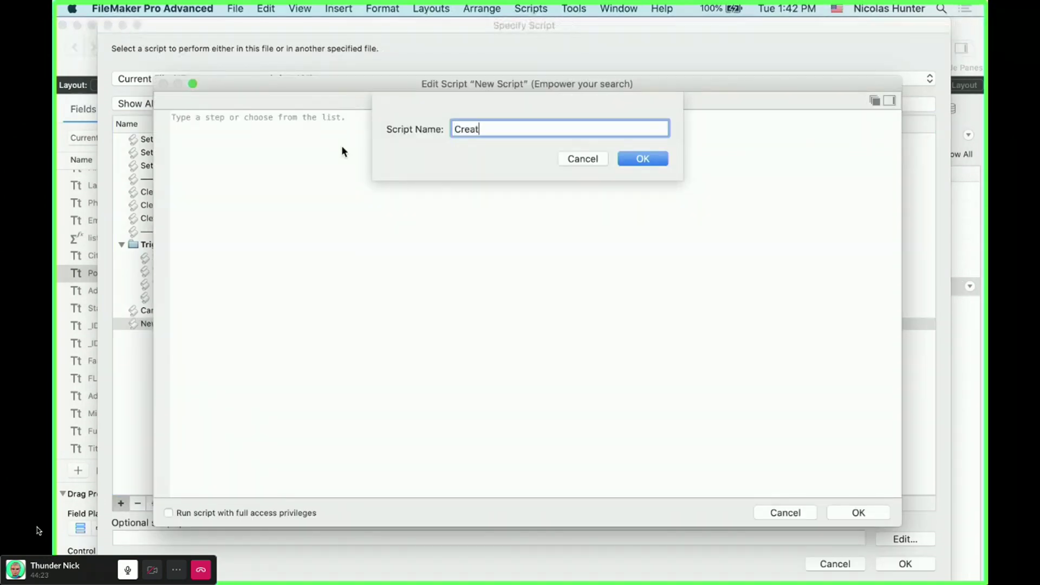
key("BackSpace")
key("BackSpace")
key("super+a")
type("Add New Contact")
left_click(662, 160)
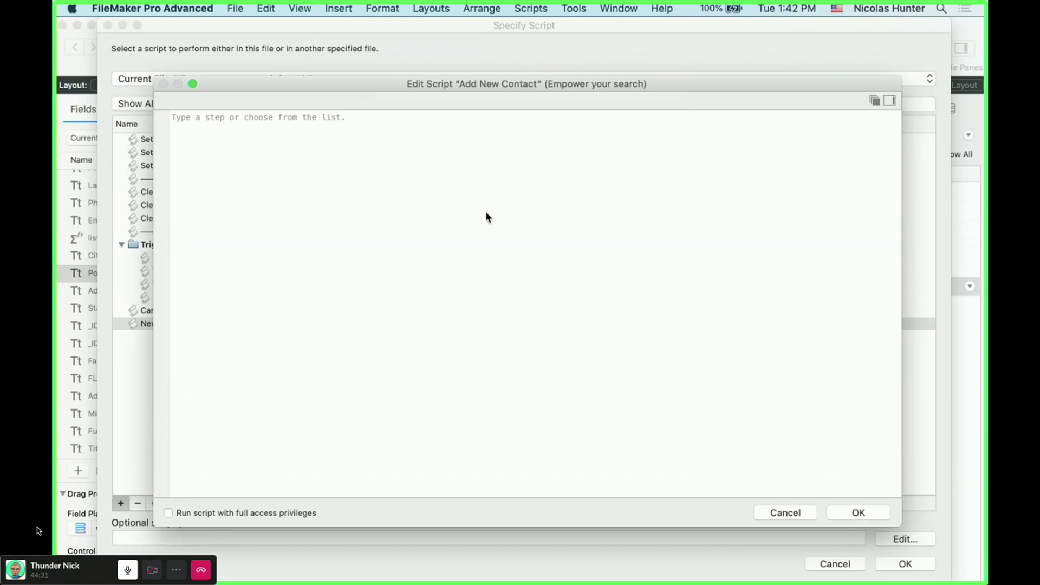
- Move the script editor and script picker windows aside and begin the first script step
left_click_drag(378, 87, 504, 275)
left_click_drag(454, 27, 452, 234)
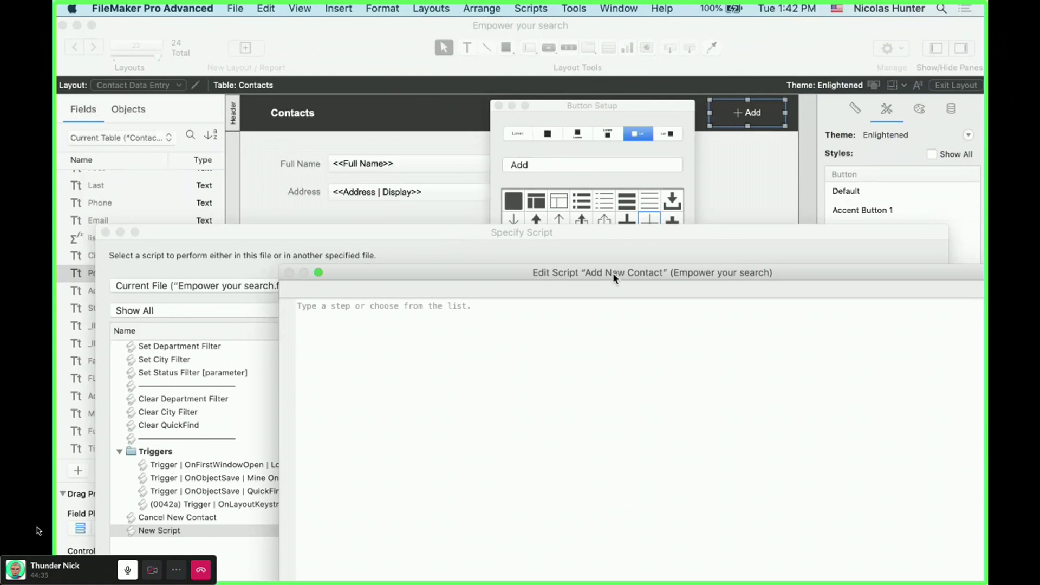
left_click_drag(612, 272, 735, 196)
left_click_drag(555, 206, 314, 160)
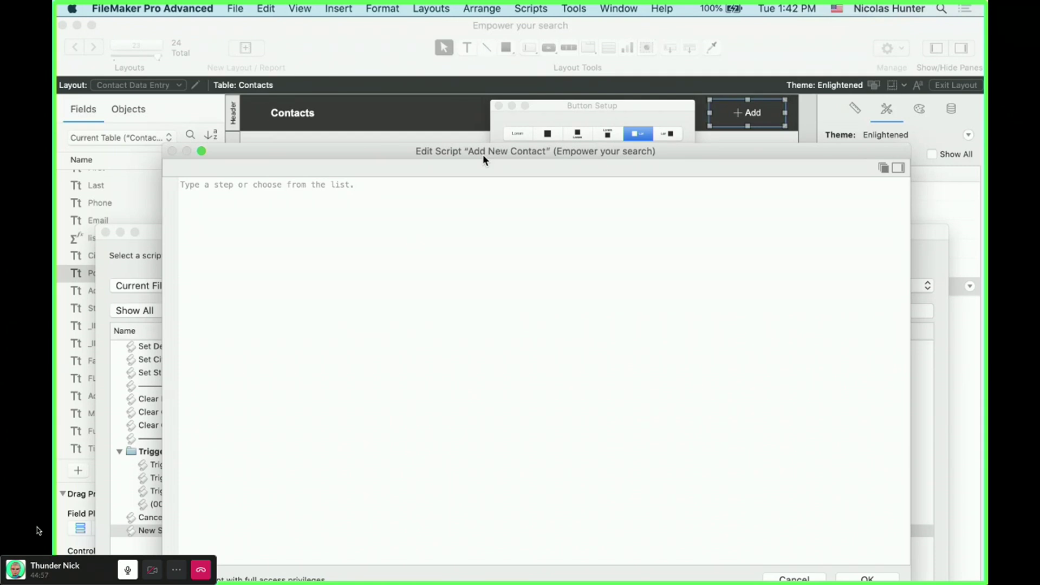
left_click_drag(482, 151, 481, 103)
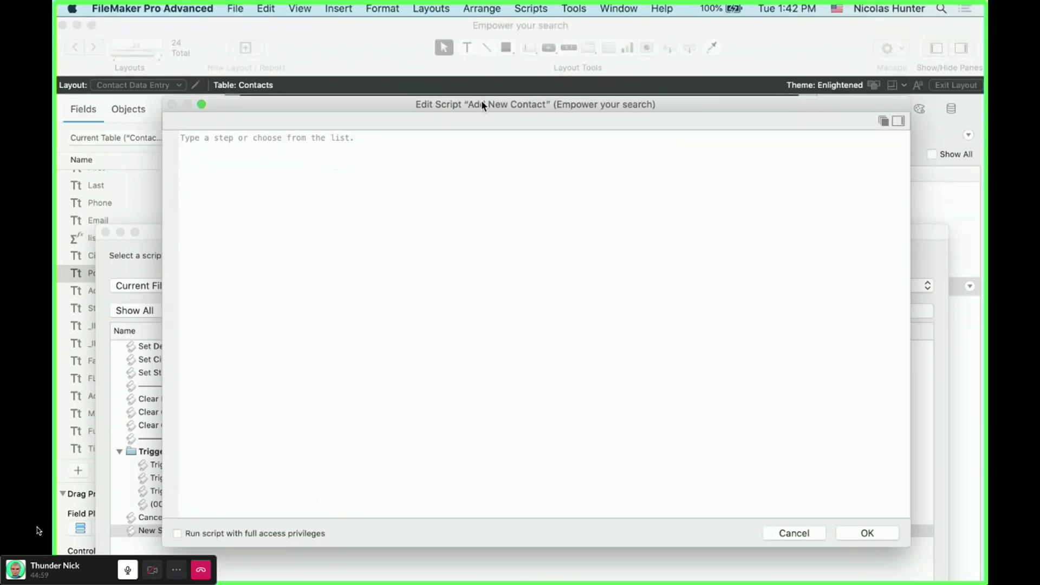
left_click(277, 138)
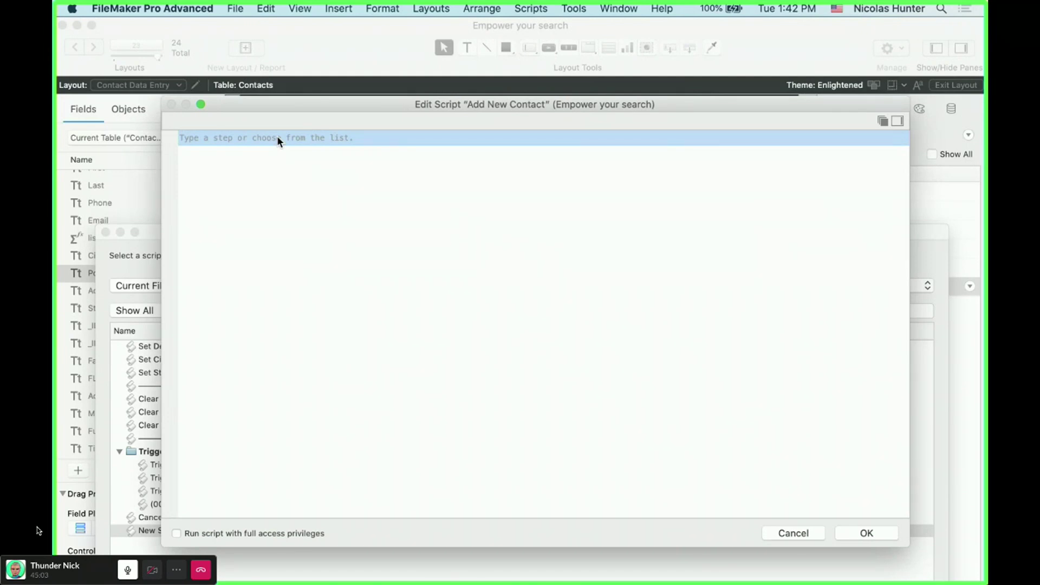
- Add a New Window step to the script that opens the Creating Contacts layout
type("new")
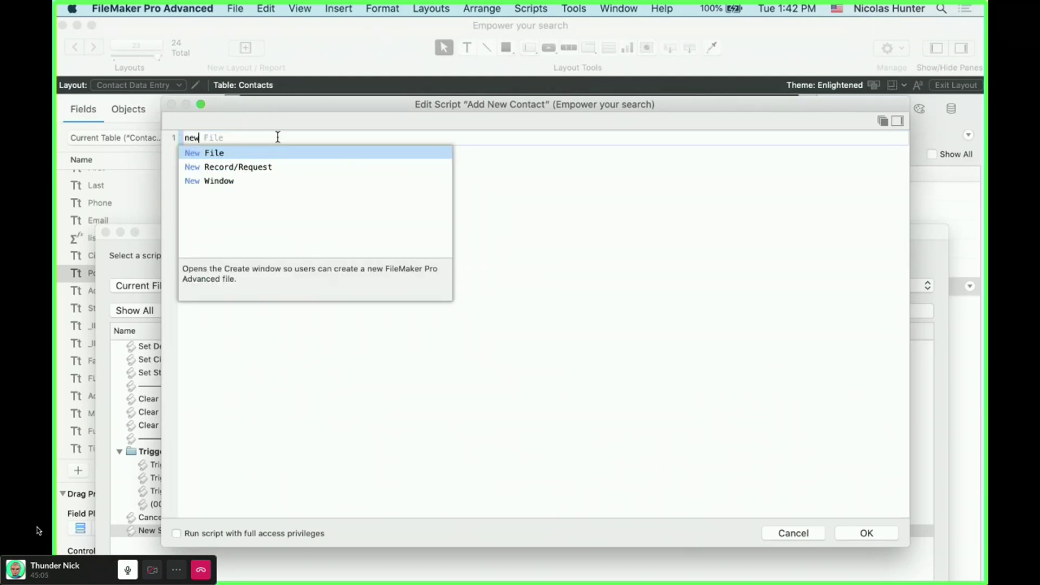
key("Down")
key("Down")
key("Return")
left_click(488, 137)
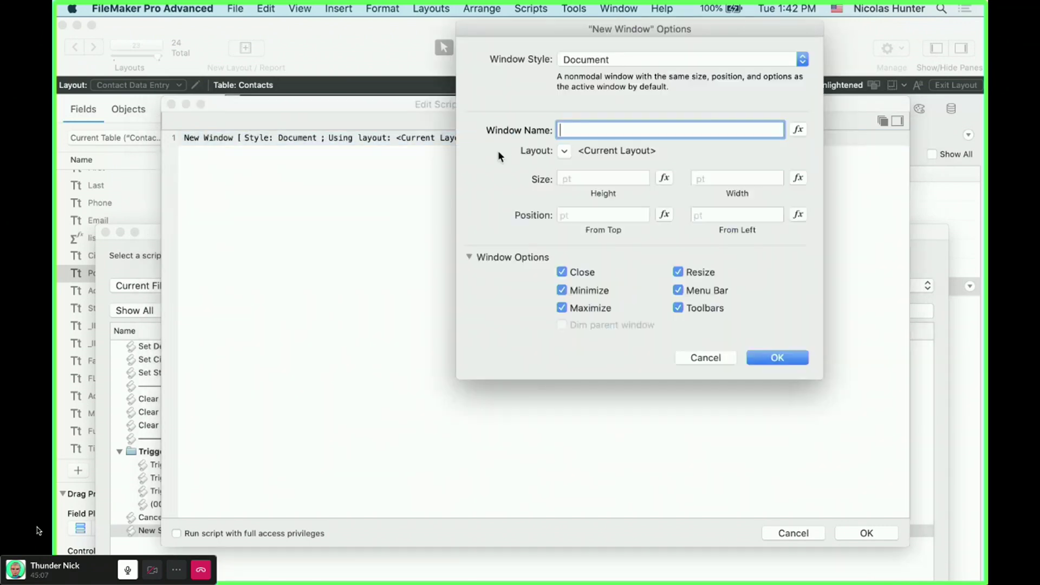
left_click(564, 153)
left_click(580, 172)
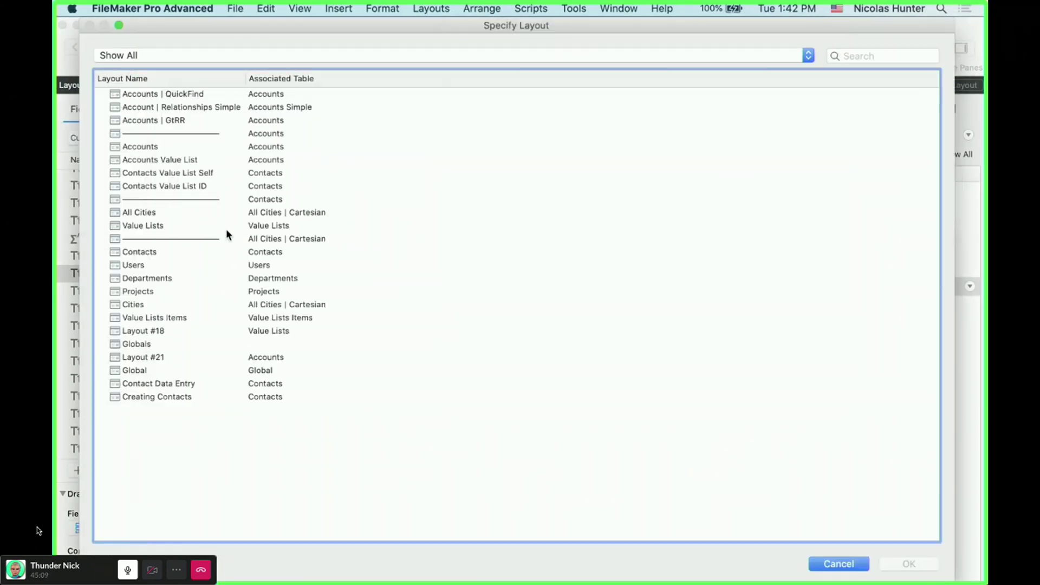
left_click(165, 398)
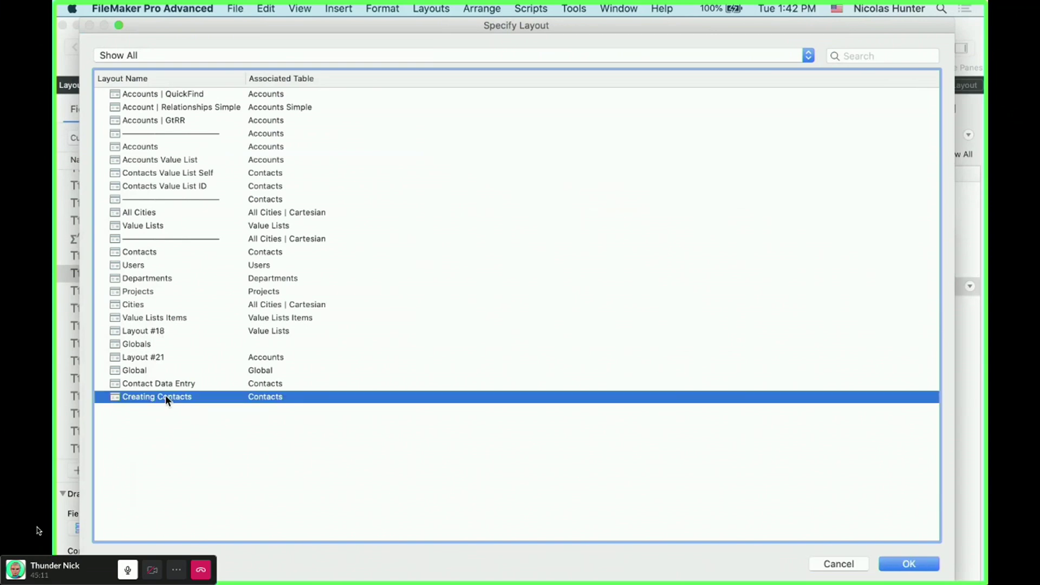
double_click(164, 397)
- Make the new window a Card without a close button, then save the script
left_click(623, 59)
left_click(623, 98)
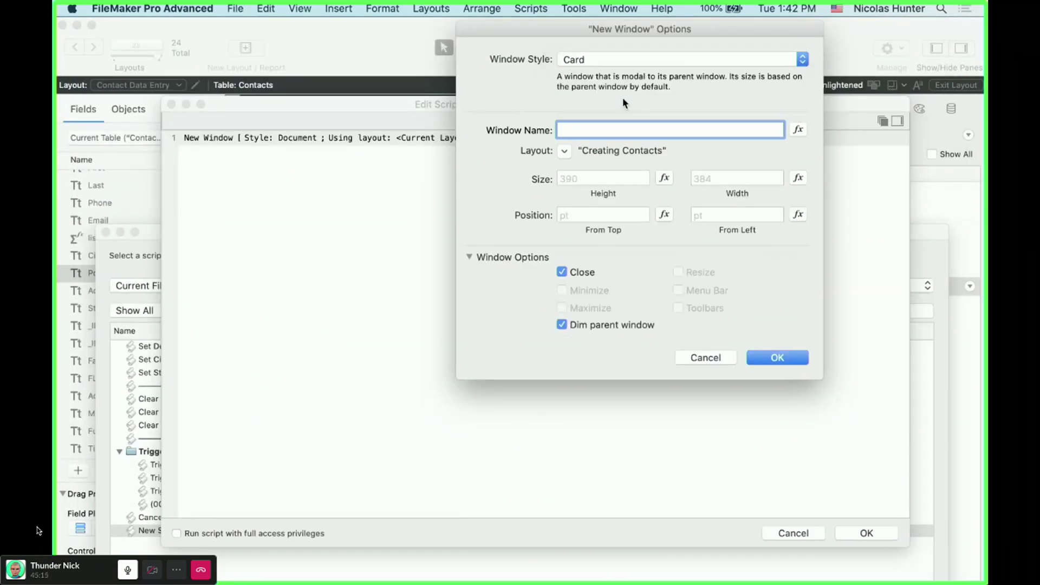
left_click(577, 272)
left_click(778, 357)
left_click(509, 141)
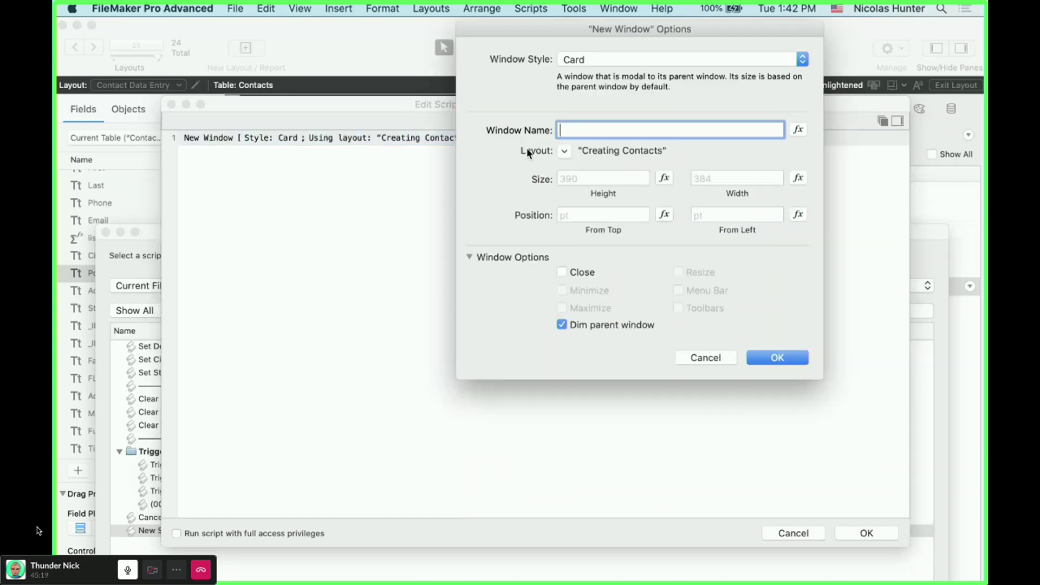
left_click(776, 358)
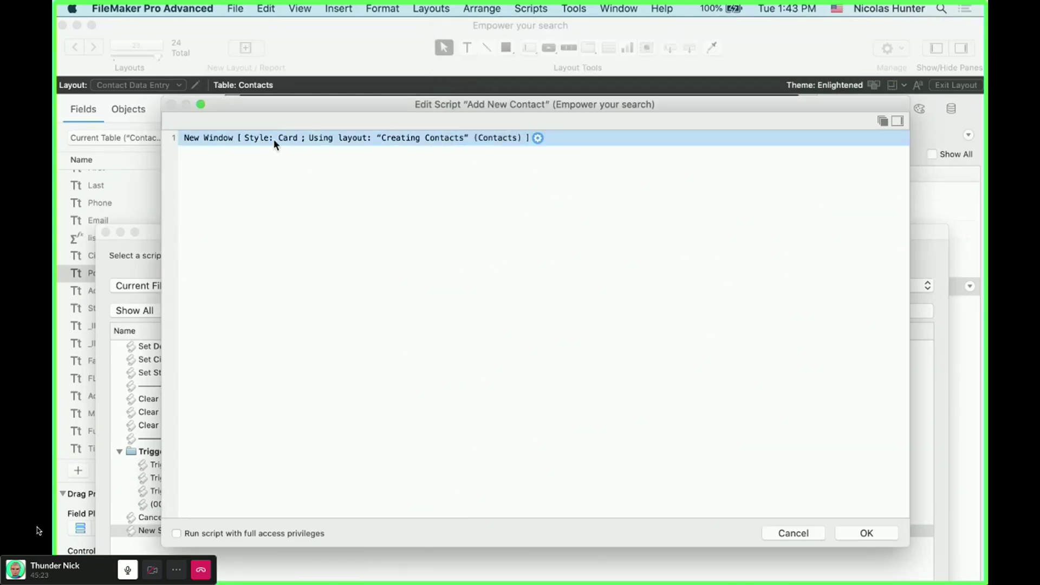
left_click(876, 535)
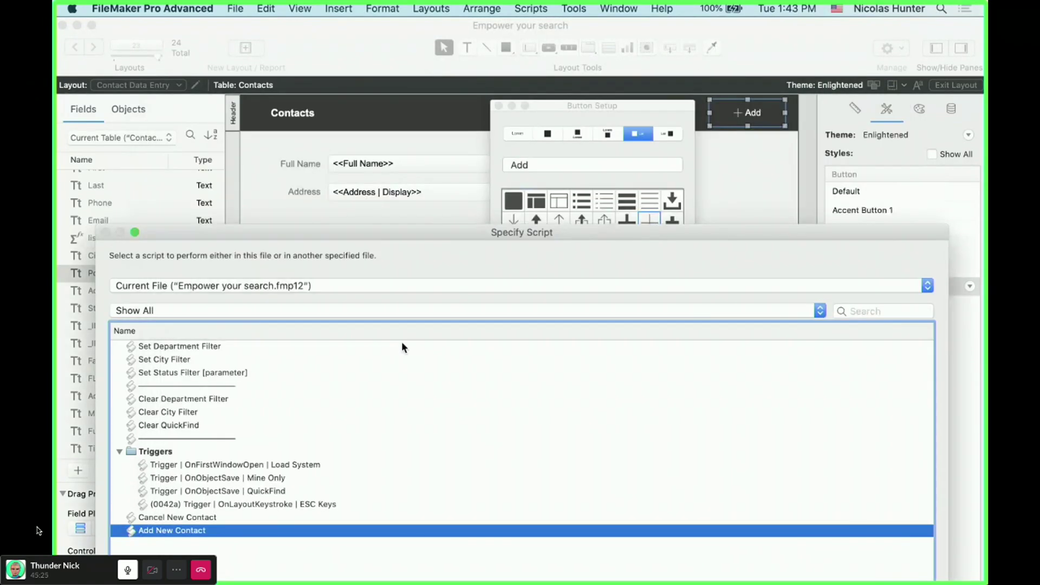
- Reopen the Add New Contact script and insert a New Record/Request step
left_click_drag(370, 235, 521, 26)
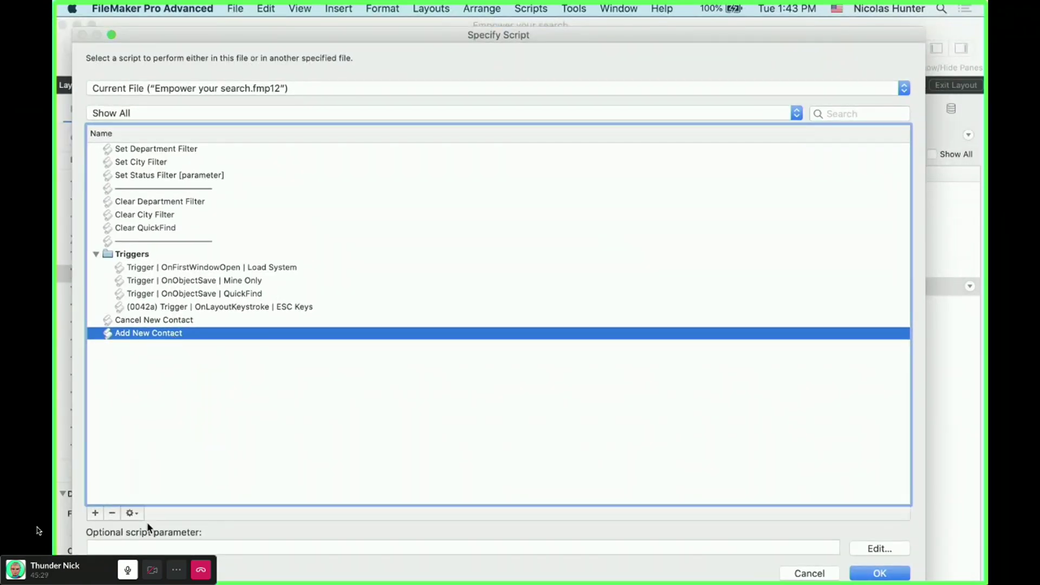
left_click(135, 516)
left_click(141, 525)
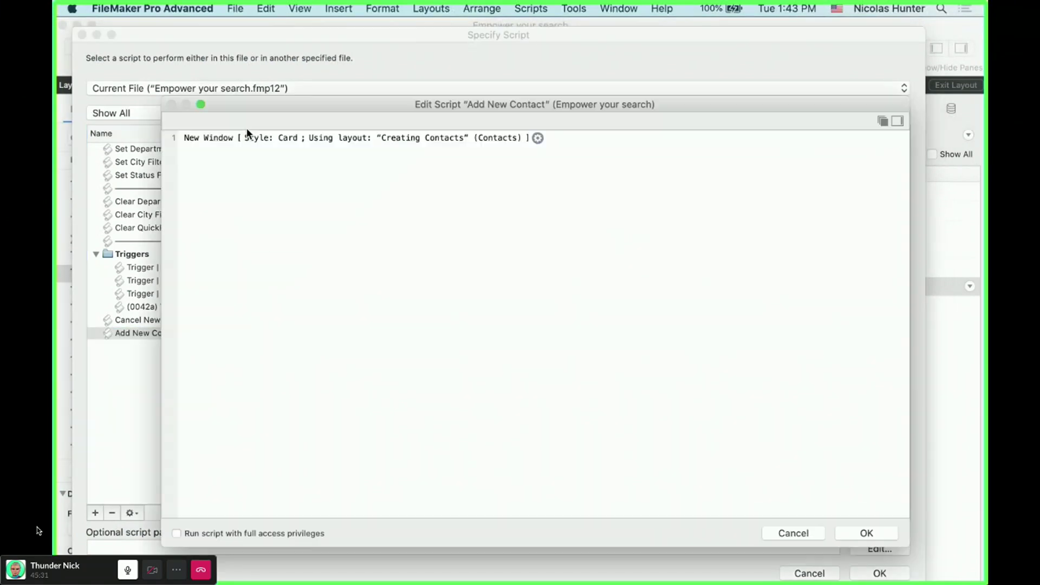
left_click(256, 137)
type("new")
key("Down")
key("Return")
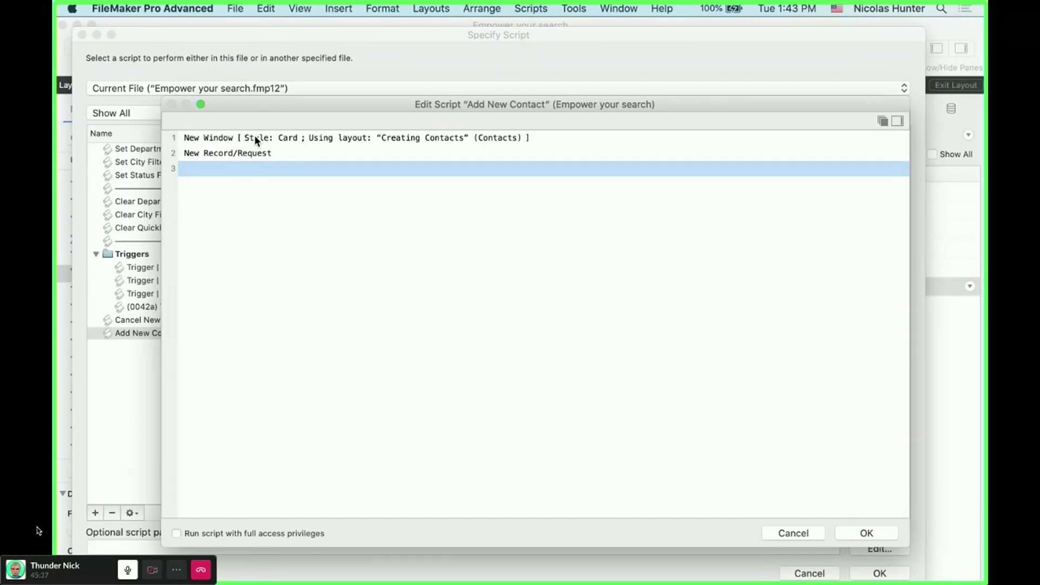
- Add a Go to Field step targeting the First field with select/perform on
type("go to")
key("Down")
key("Down")
key("Return")
key("super+z")
type("got")
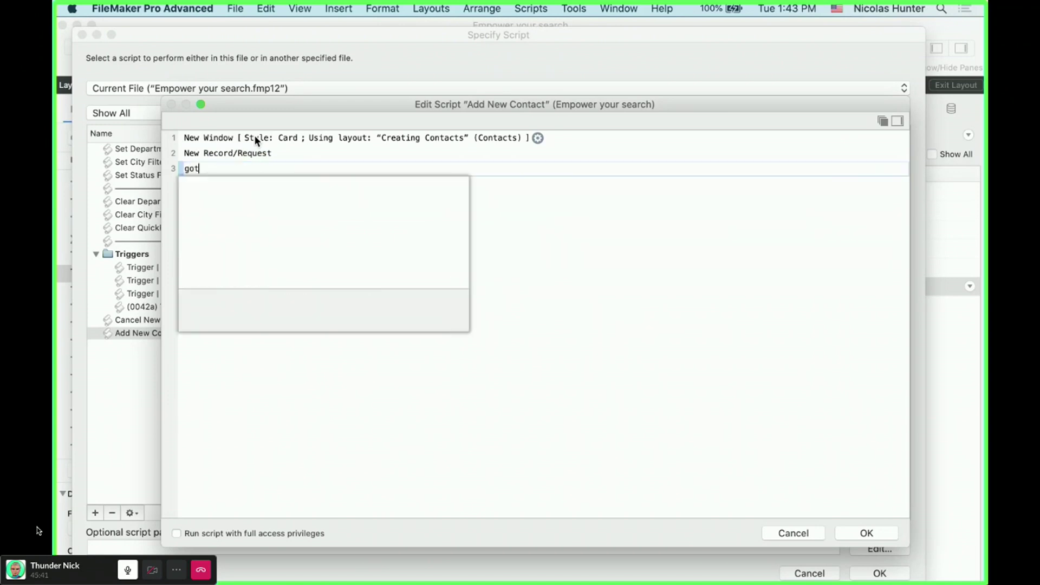
key("BackSpace")
type("to f")
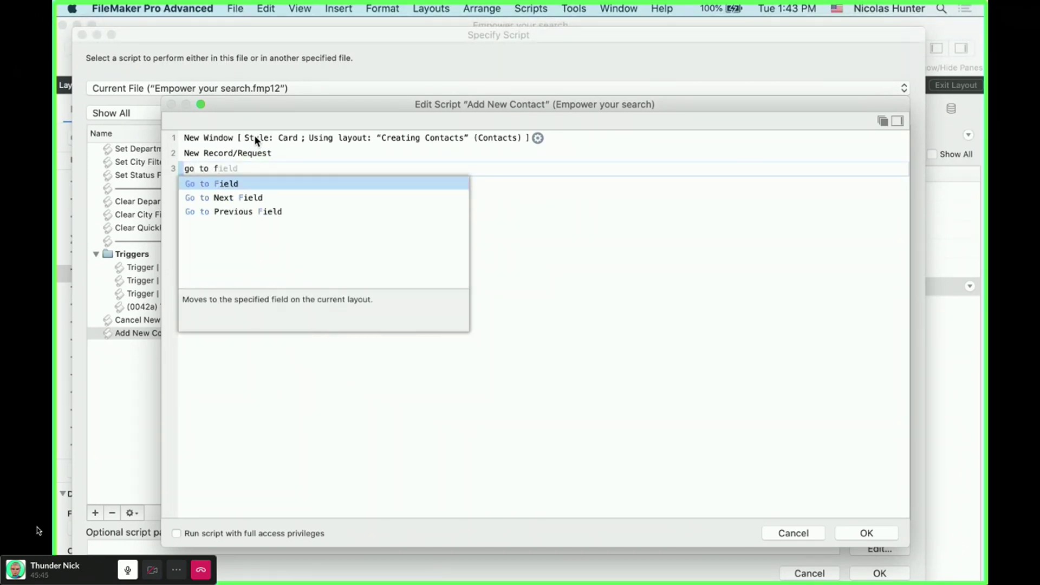
key("Return")
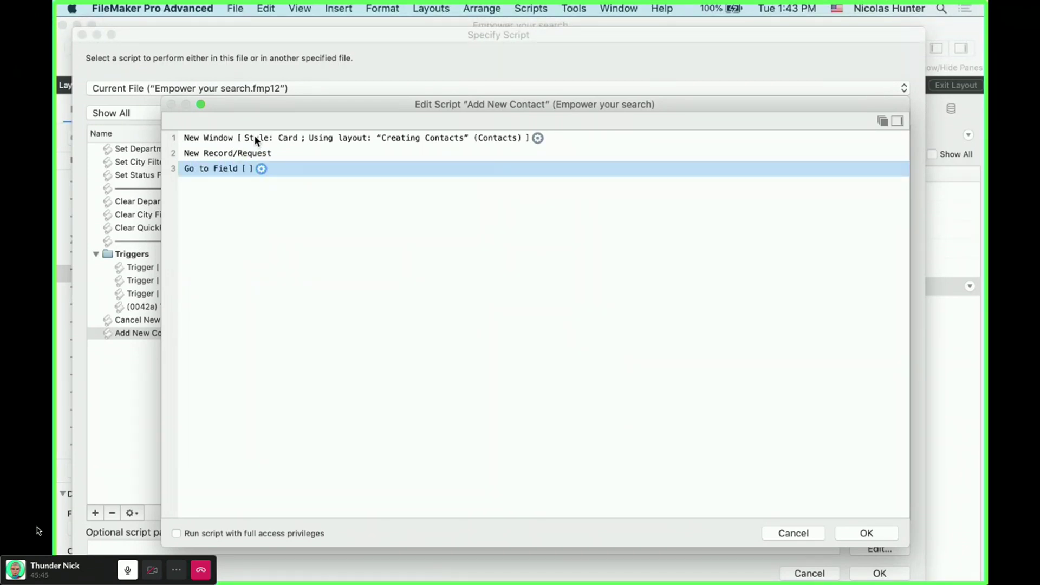
left_click(241, 205)
left_click(241, 216)
left_click(182, 205)
left_click(471, 476)
- Save the script and assign Add New Contact as the + Add card's script
left_click(474, 311)
left_click(878, 532)
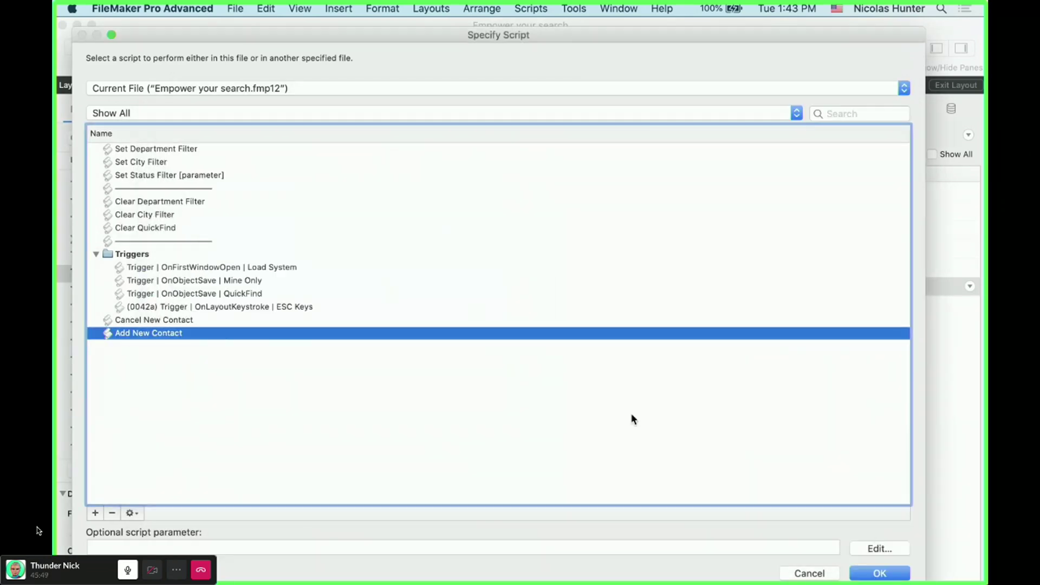
left_click(888, 575)
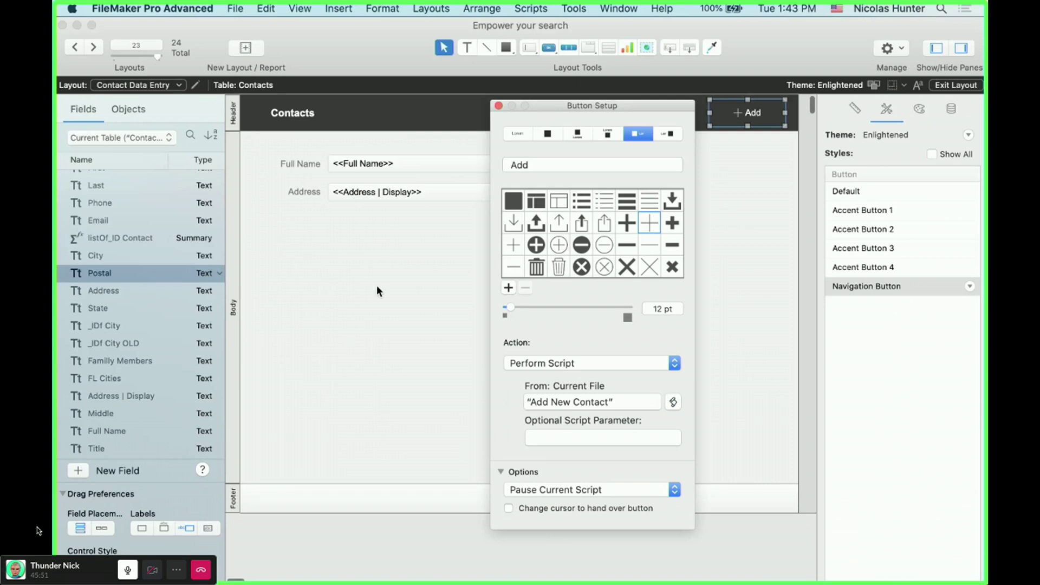
- In Browse mode, run + Add and enter the contact's first and last name
left_click(498, 105)
key("super+b")
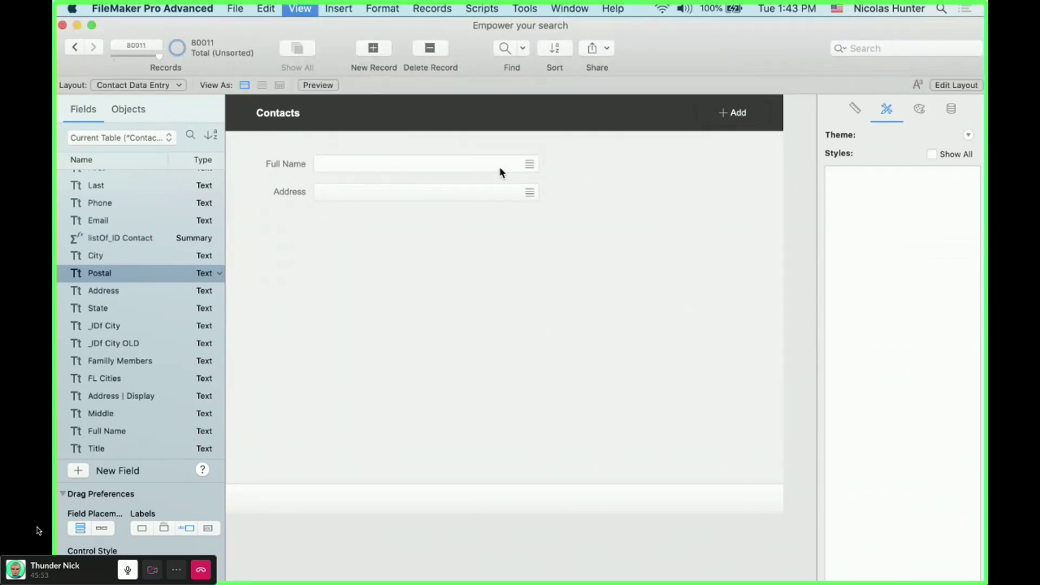
left_click(758, 114)
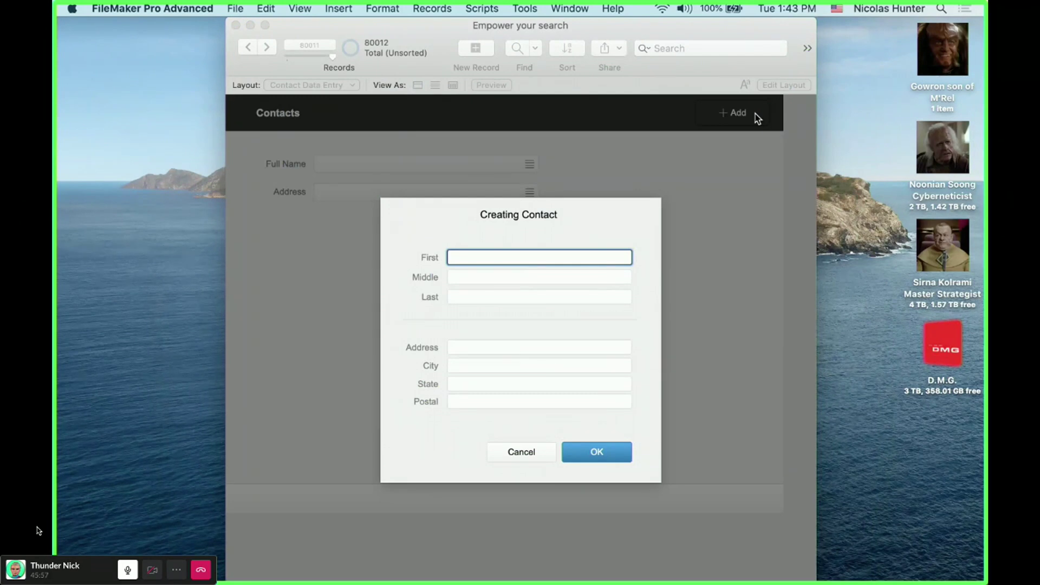
key("Tab")
key("Tab")
key("Tab")
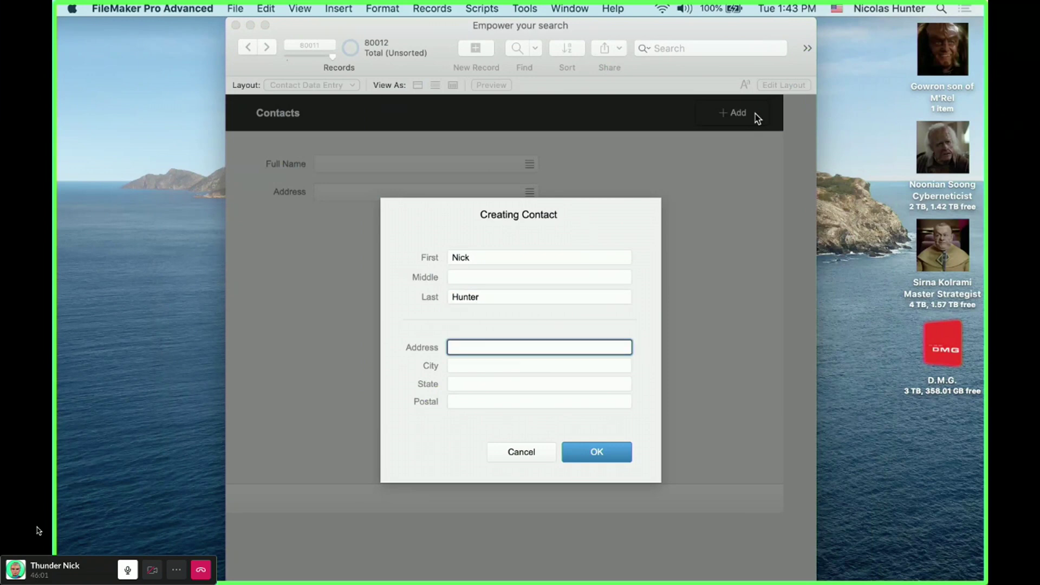
key("Tab")
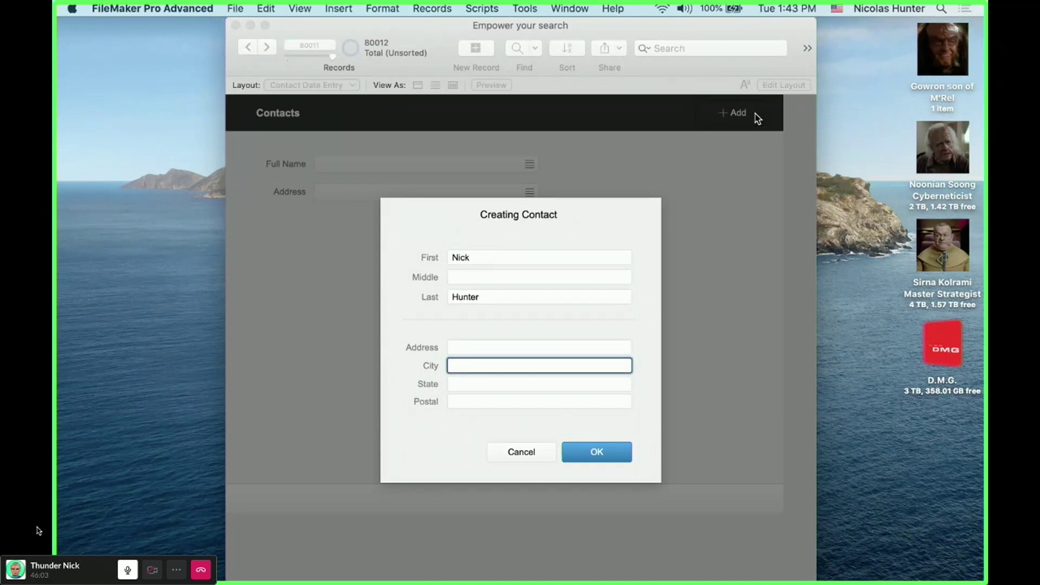
- Enter City Santa Clara, State California, Postal 94505 and save the contact
type("Santa Clara")
key("Tab")
type("Californi")
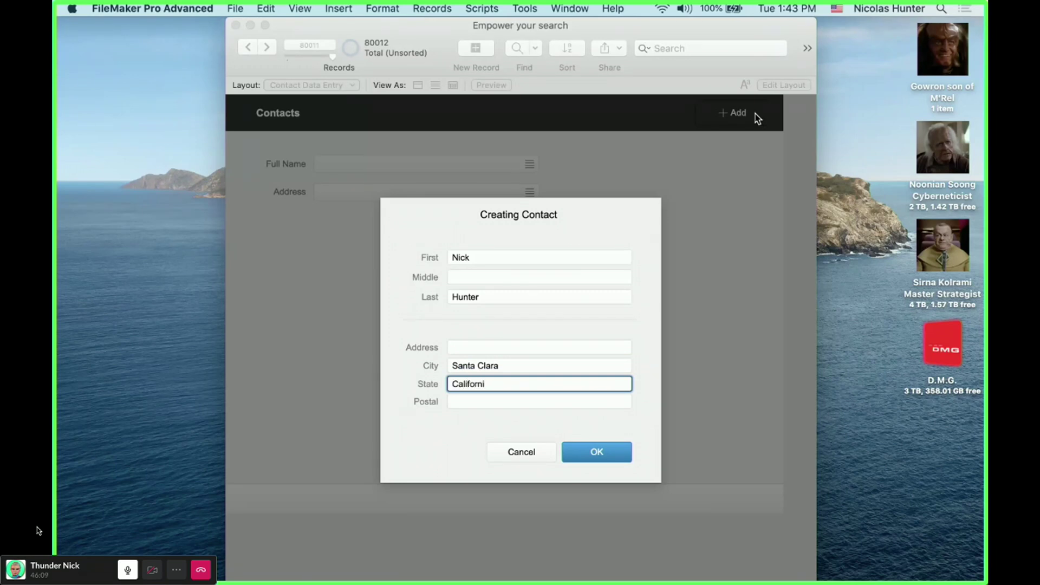
type("a")
key("Tab")
type("94505")
left_click(608, 308)
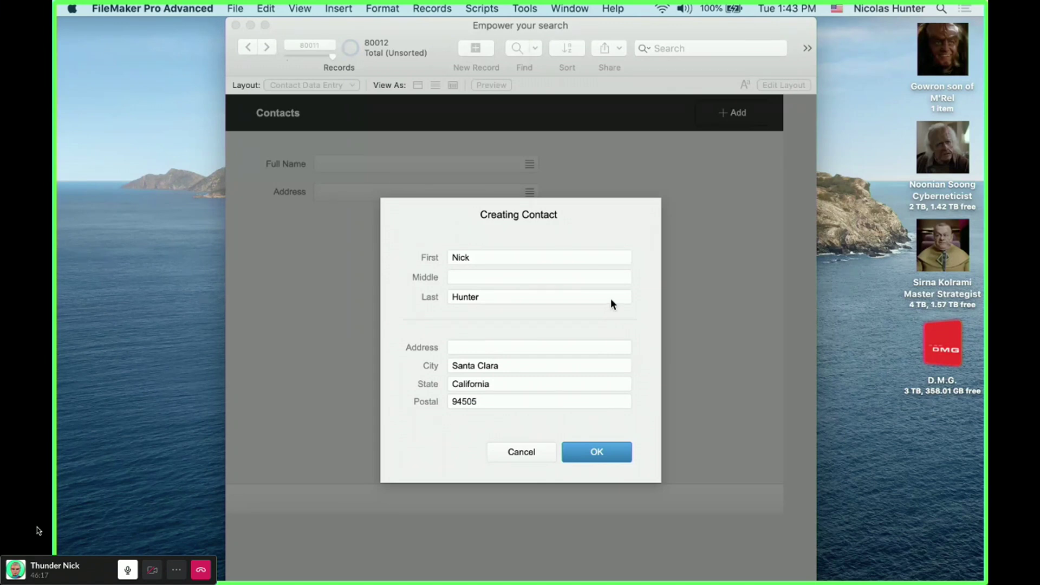
left_click(596, 452)
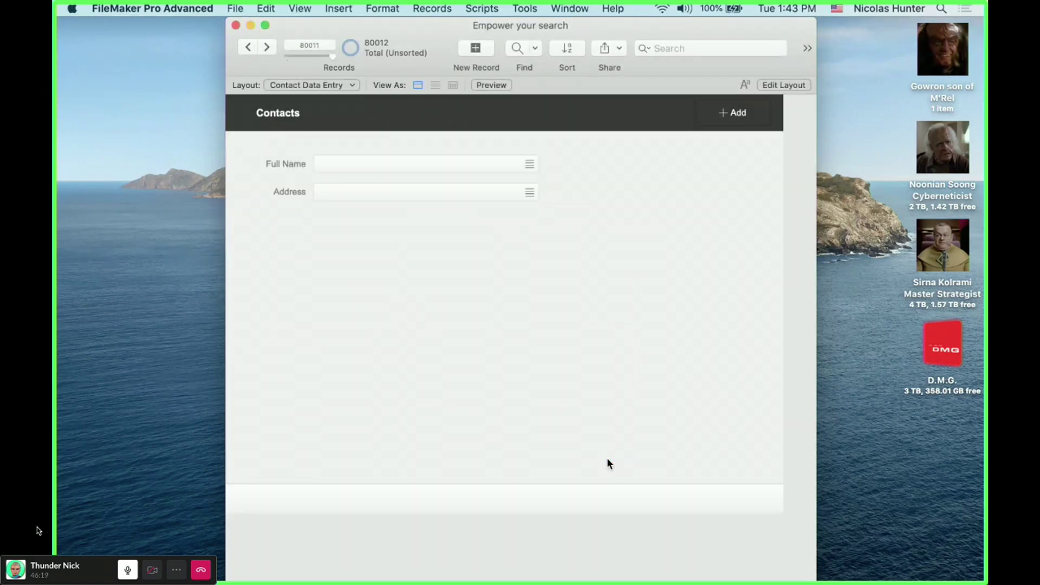
- Delete the test contact record and open the Script Workspace
left_click(453, 163)
left_click(483, 297)
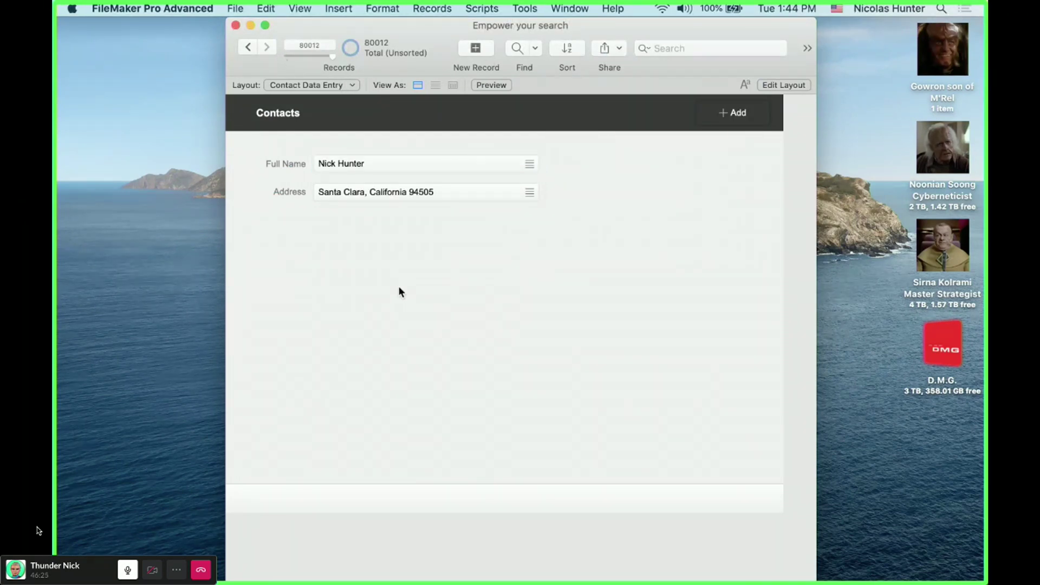
key("super+e")
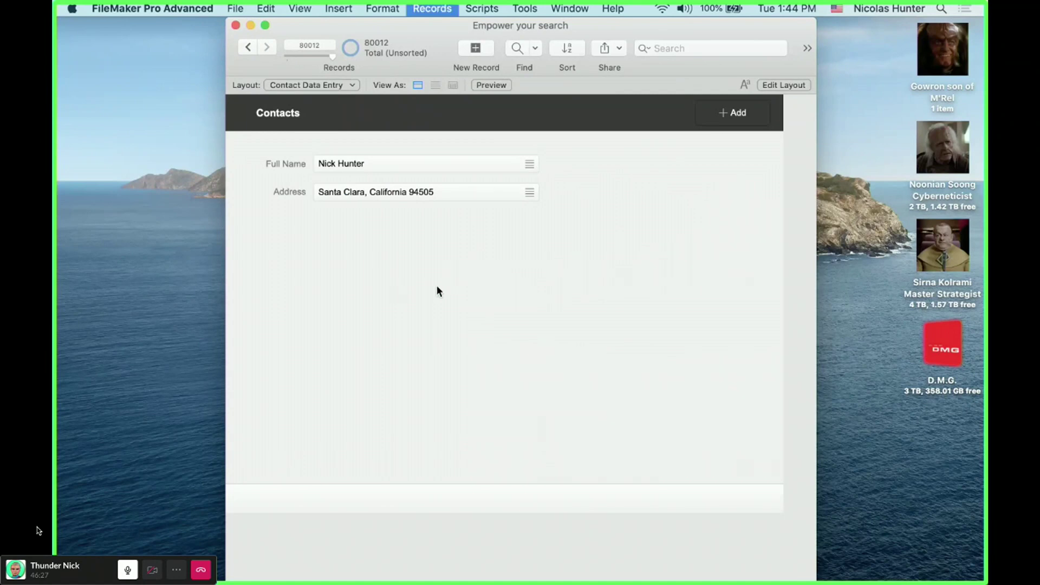
left_click(555, 220)
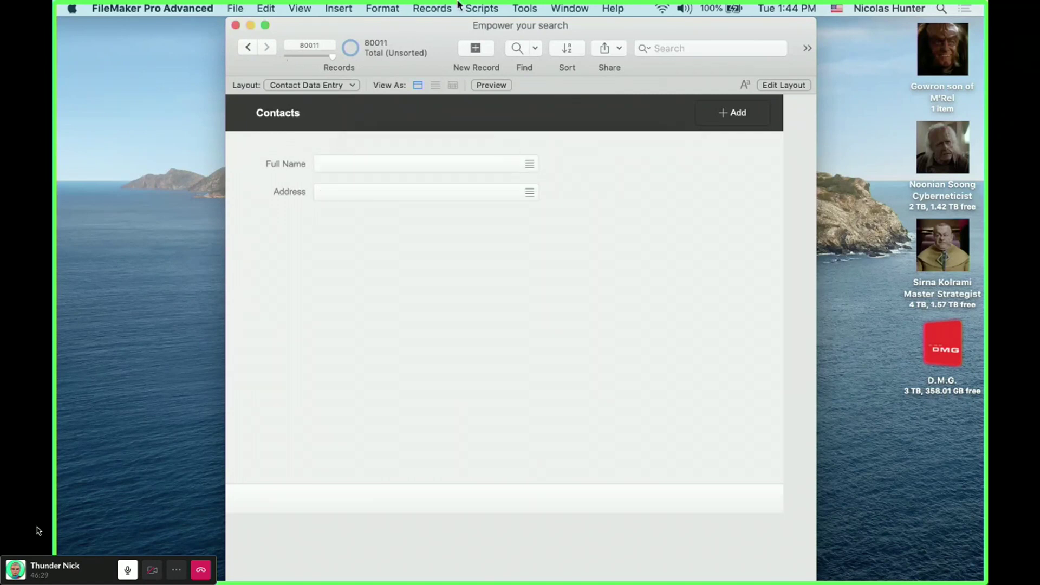
left_click(482, 9)
left_click(582, 75)
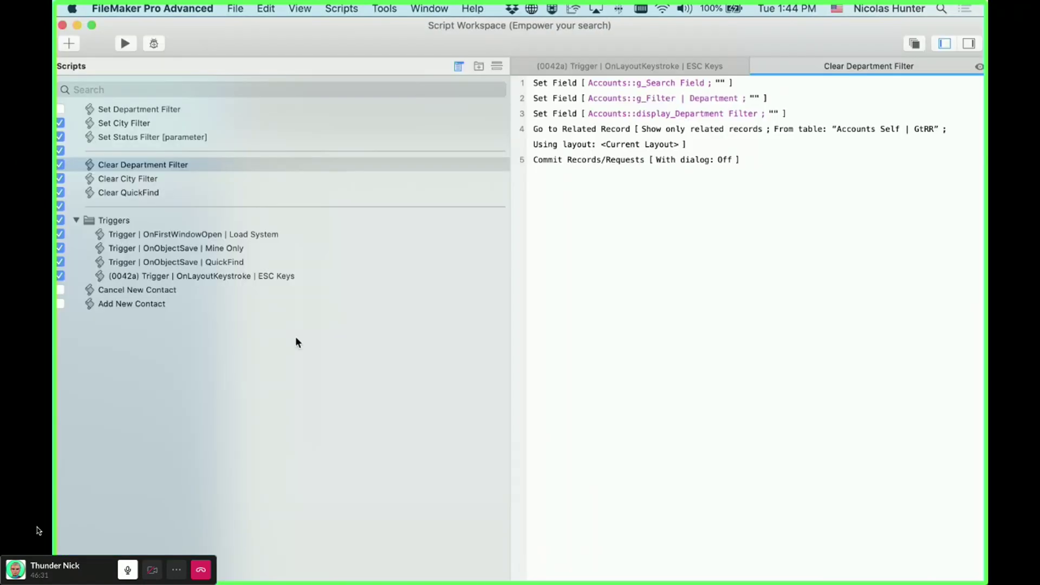
- Move New Record/Request to line 1 of Add New Contact and close the Script Workspace
left_click(144, 301)
left_click_drag(586, 97, 573, 77)
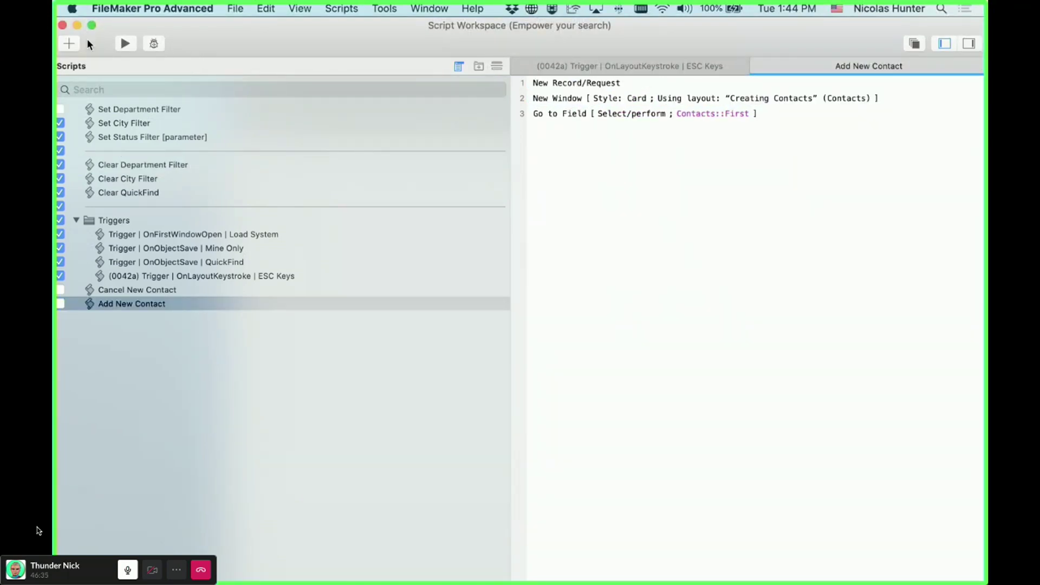
left_click(63, 25)
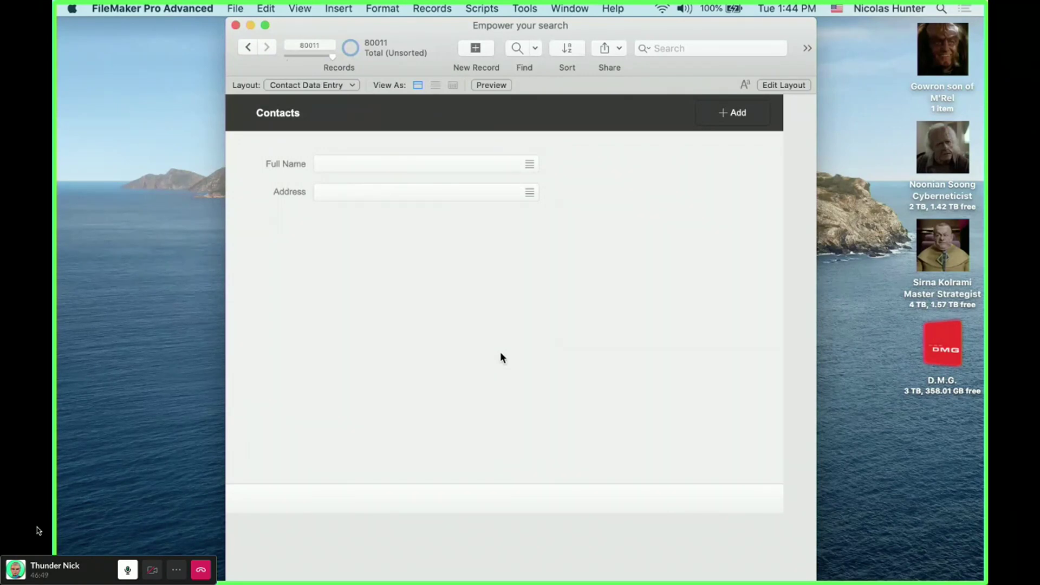
- In Layout mode, draw a text box below the Address field
key("super+l")
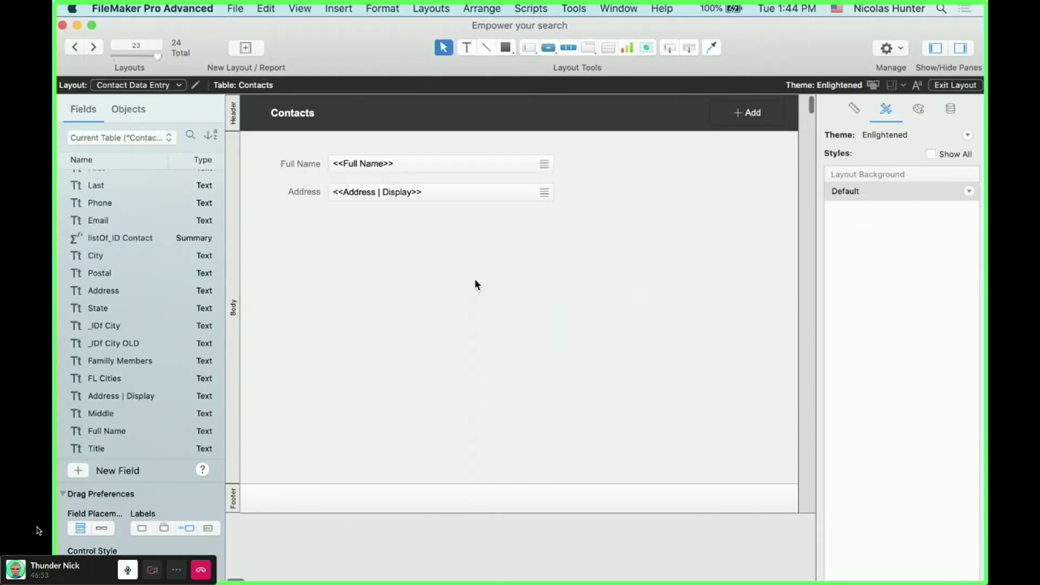
left_click(303, 193)
left_click(389, 233)
left_click(465, 49)
left_click_drag(302, 232, 570, 383)
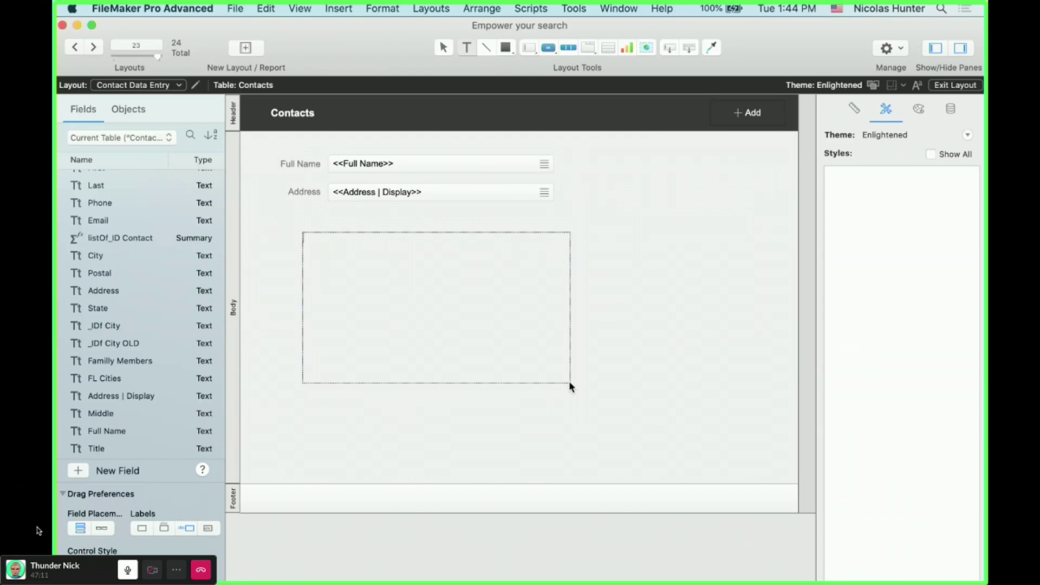
- Type 'Dear <<First>>' with a merge field, then 'I hope you're doing good.'
type("Dear,")
key("super+alt+m")
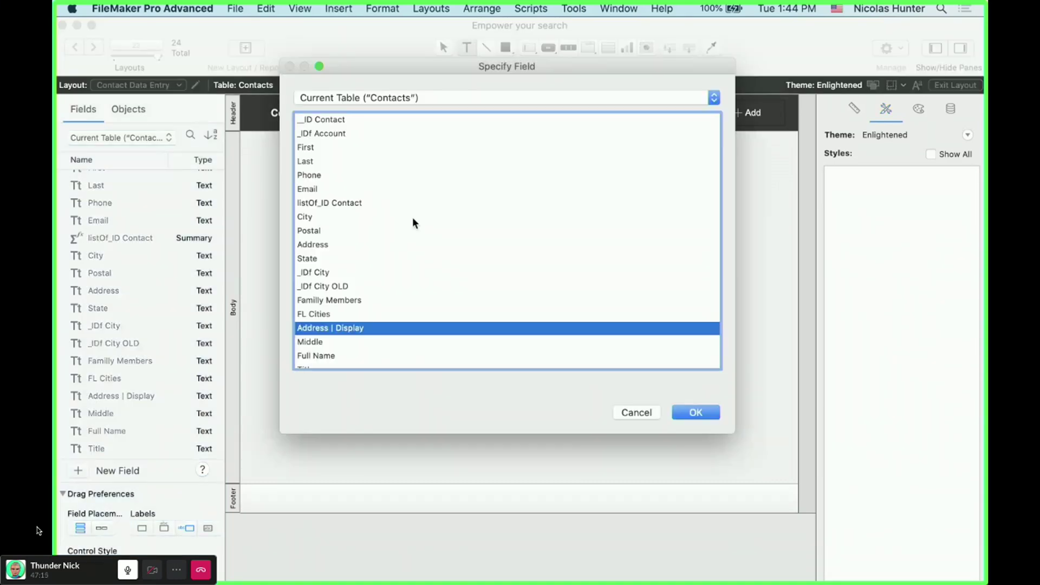
key("f")
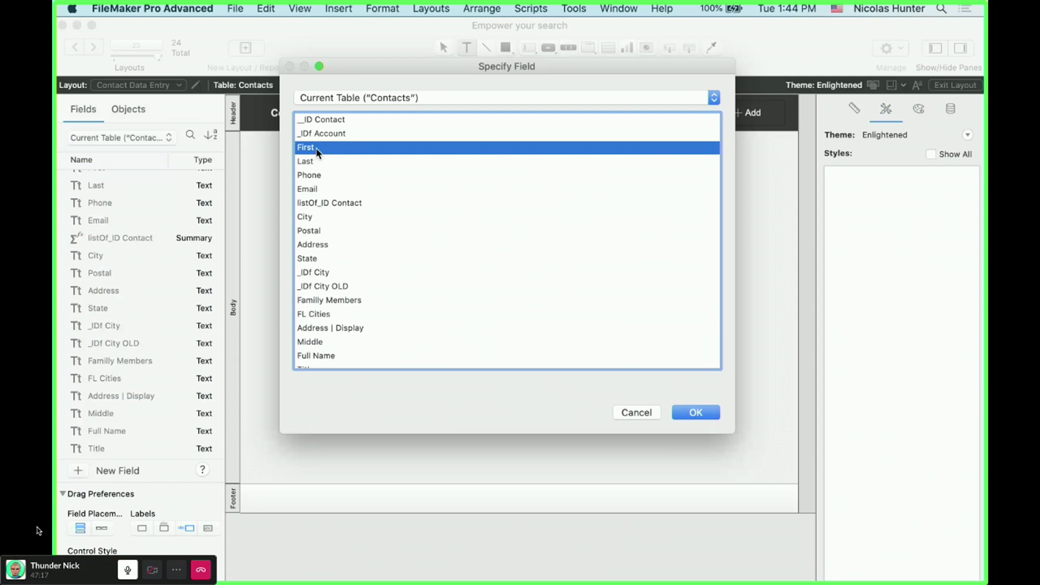
double_click(318, 149)
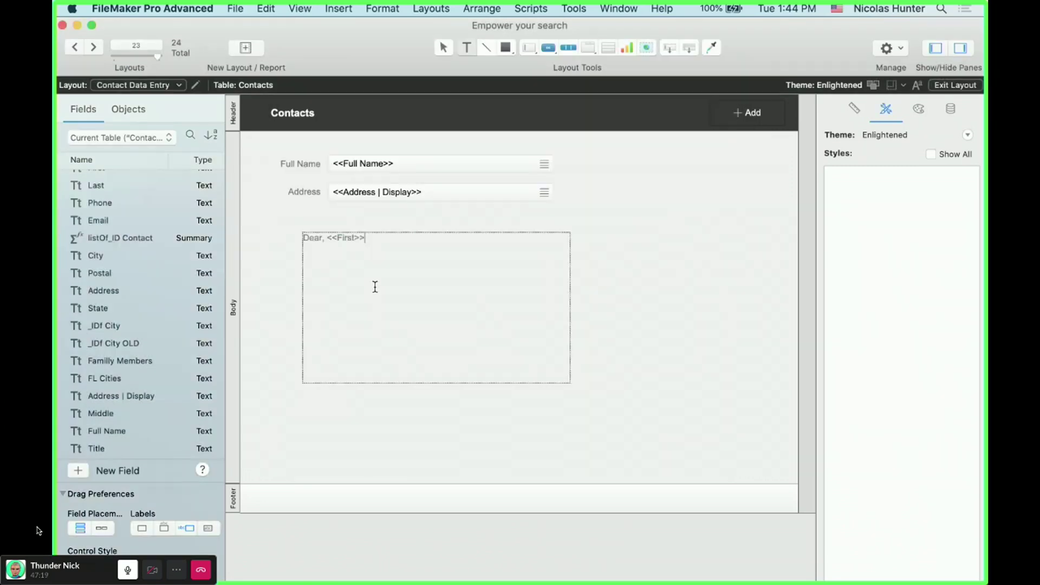
type(",")
key("BackSpace")
type("I hope you're doing good.")
key("Return")
- Add a line asking if their address is <<Address | Display>>, ending '. Please confirm'
type("I just wanted to fol")
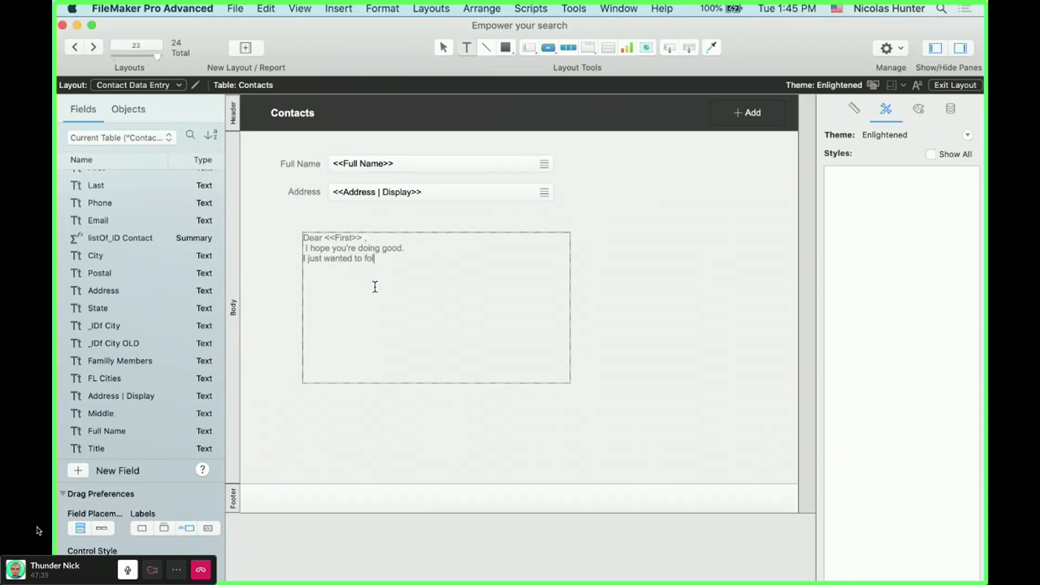
type("low up and check if your address still")
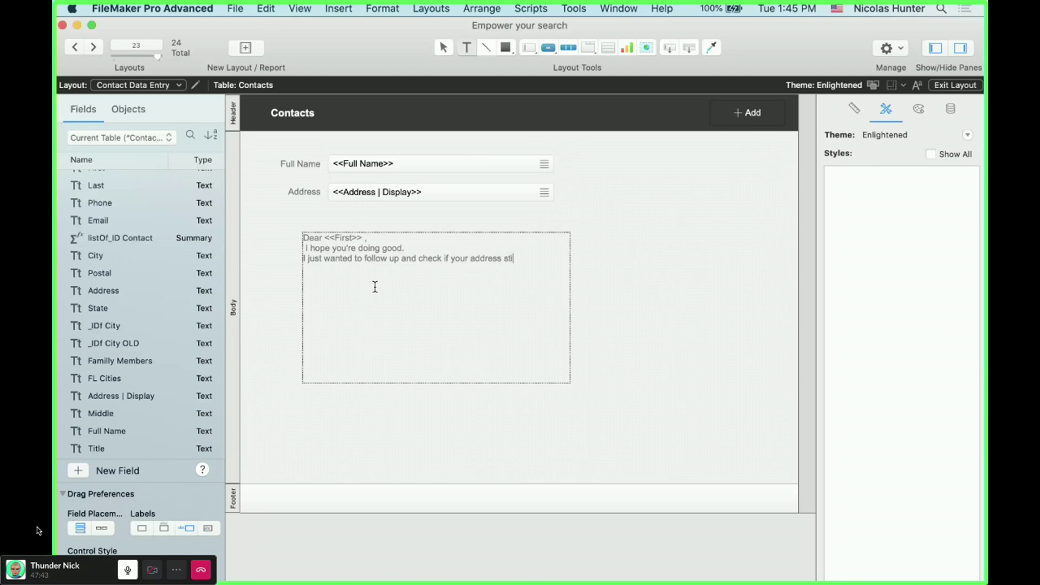
key("Left")
key("Left")
key("Left")
key("Left")
key("Left")
key("Left")
type("is")
key("Left")
key("Left")
key("Left")
key("Left")
key("Left")
key("Left")
key("Left")
key("Left")
key("Left")
key("Left")
key("Left")
key("Left")
key("Left")
key("Left")
key("Left")
key("Left")
key("Left")
key("Left")
key("Left")
key("Left")
key("alt+super+m")
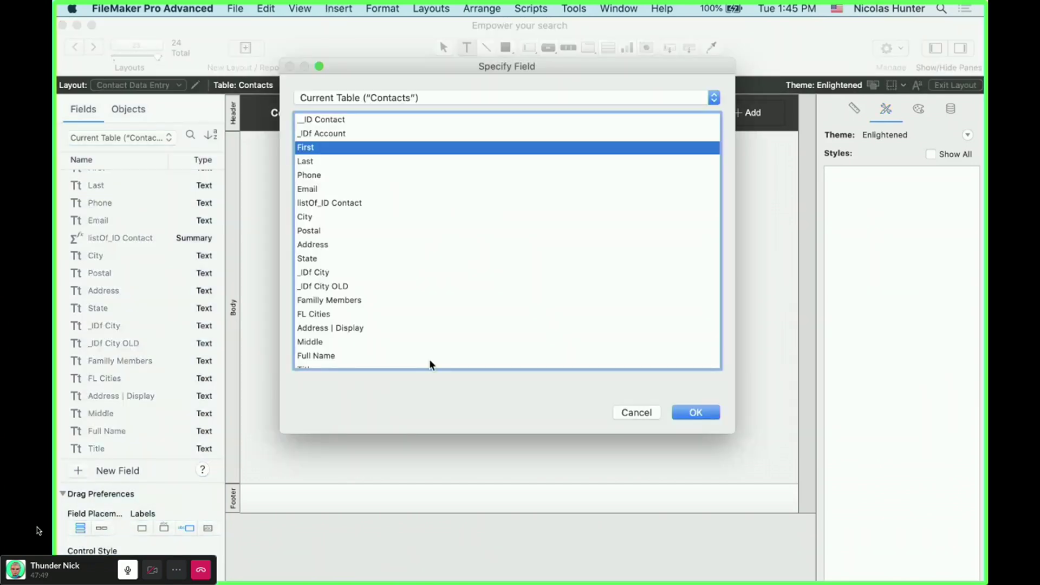
double_click(368, 328)
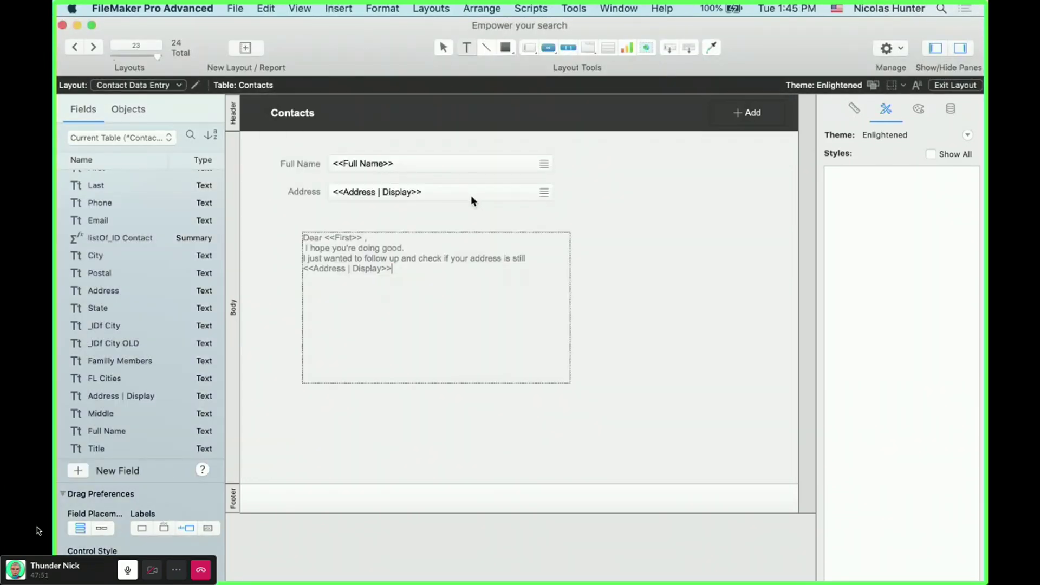
type(". Please confirm")
- Make the letter text black, shrink the text box, and preview in Browse mode
left_click(620, 265)
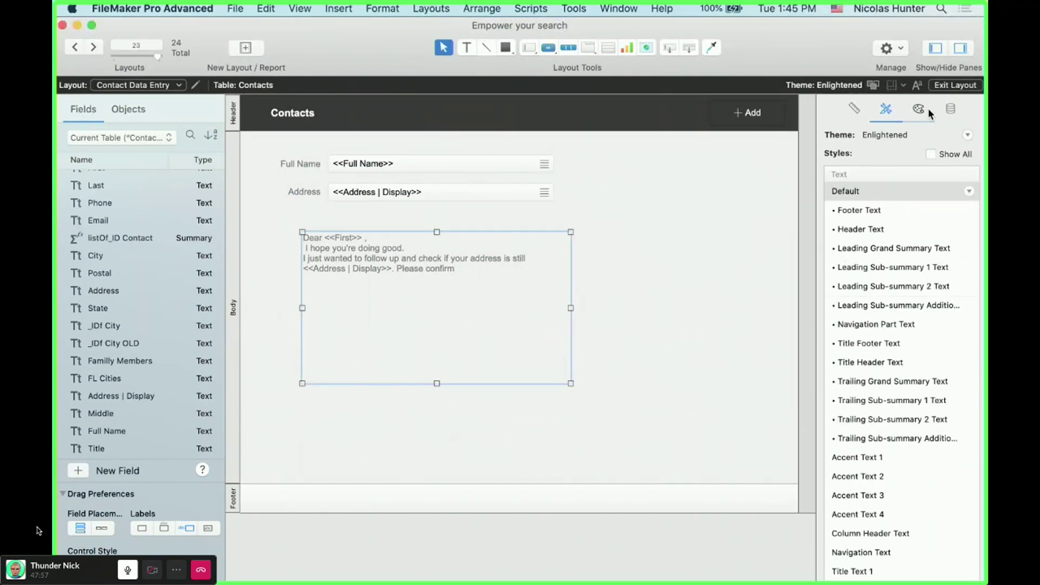
left_click(924, 109)
scroll(942, 423, "down", 5)
left_click(963, 272)
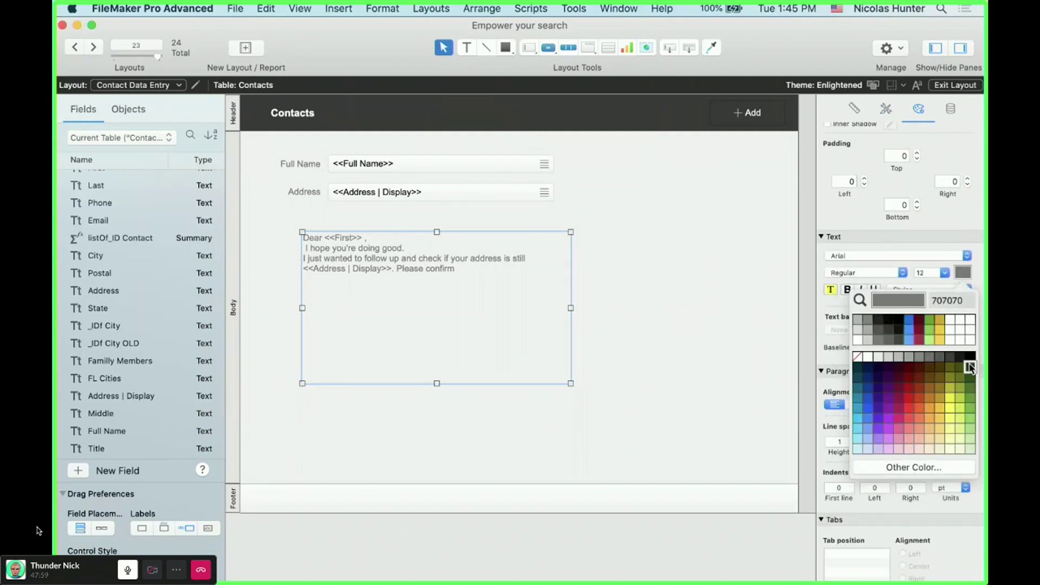
left_click(969, 357)
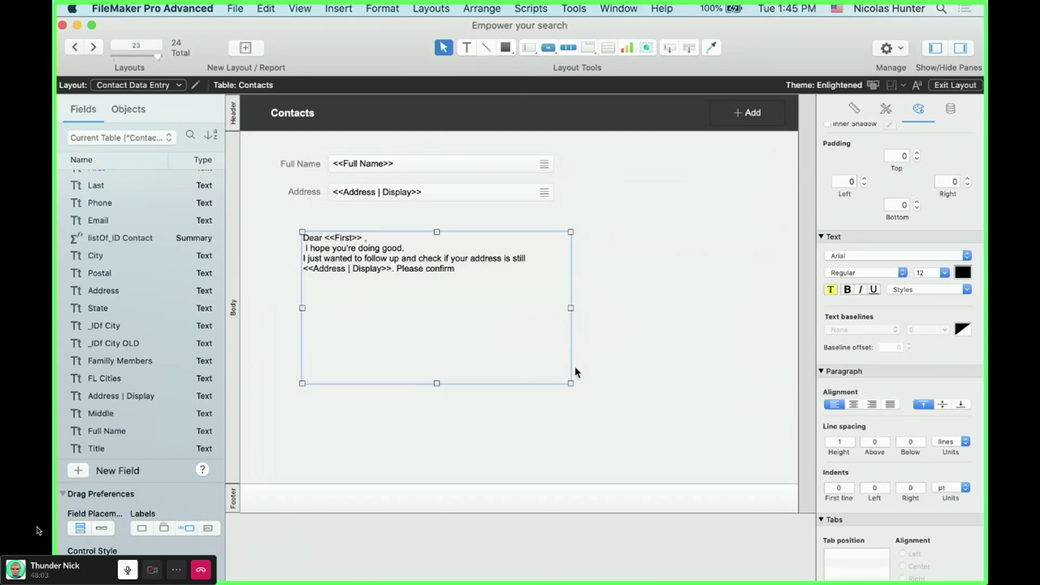
left_click_drag(568, 381, 558, 349)
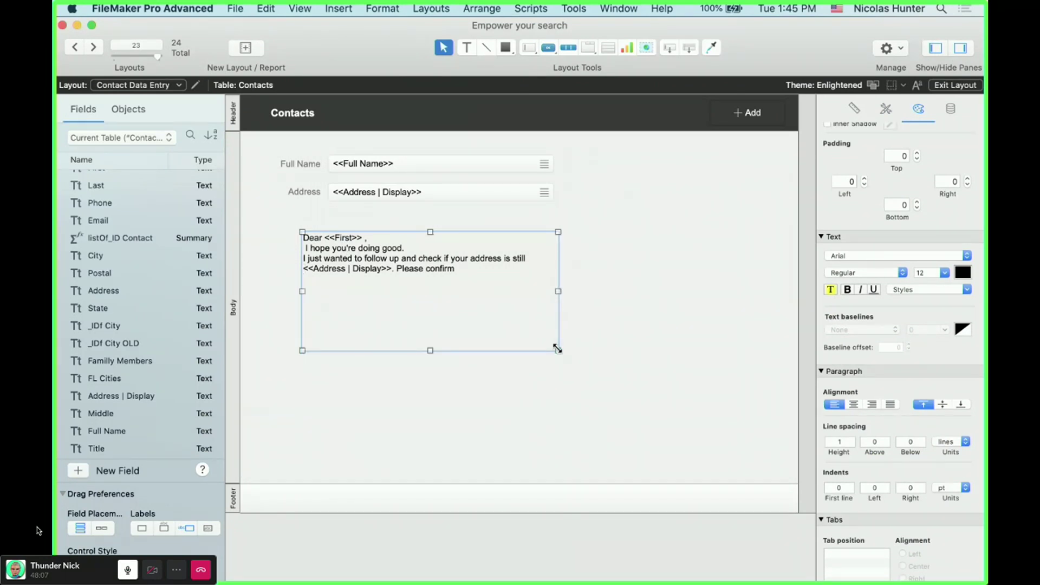
key("super+b")
- Step back through earlier contact records to pick one to test
left_click(248, 48)
left_click(249, 48)
left_click(250, 48)
left_click(250, 48)
left_click(249, 48)
left_click(250, 48)
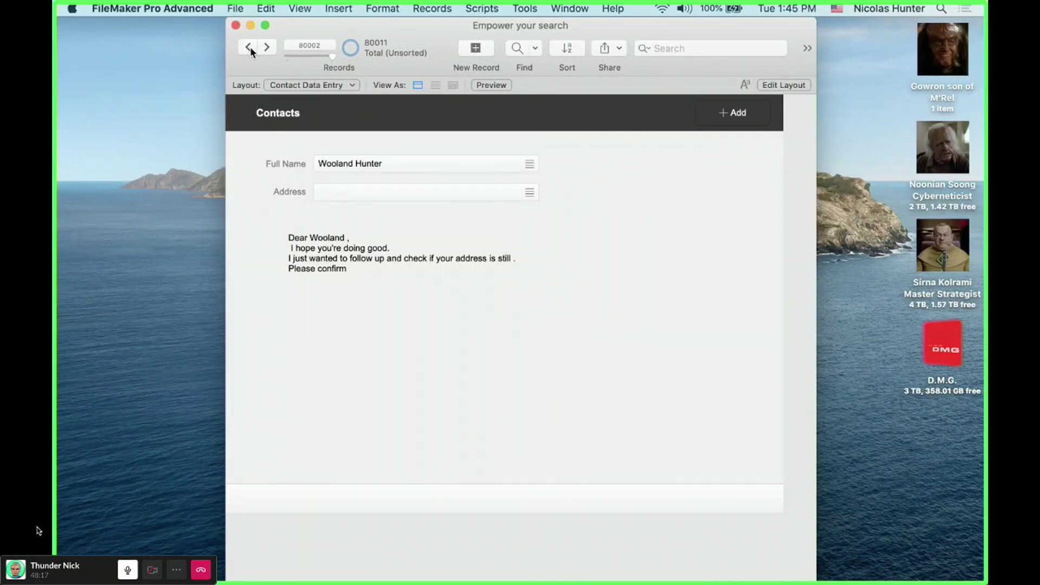
left_click(249, 48)
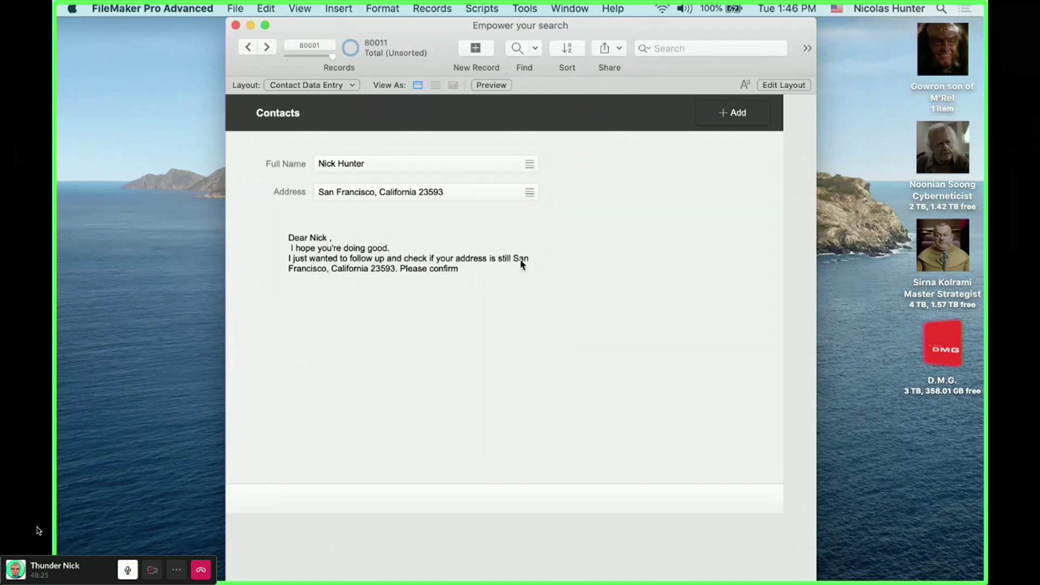
left_click(249, 48)
left_click(249, 48)
left_click(248, 47)
left_click(249, 48)
left_click(249, 47)
left_click(249, 48)
left_click(249, 48)
left_click(249, 47)
left_click(249, 47)
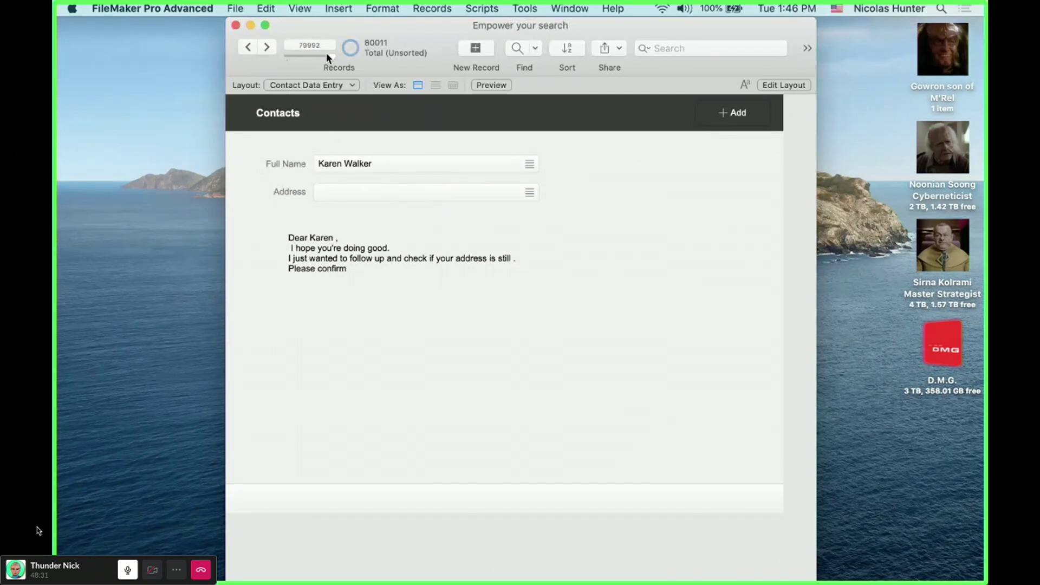
left_click_drag(306, 56, 302, 57)
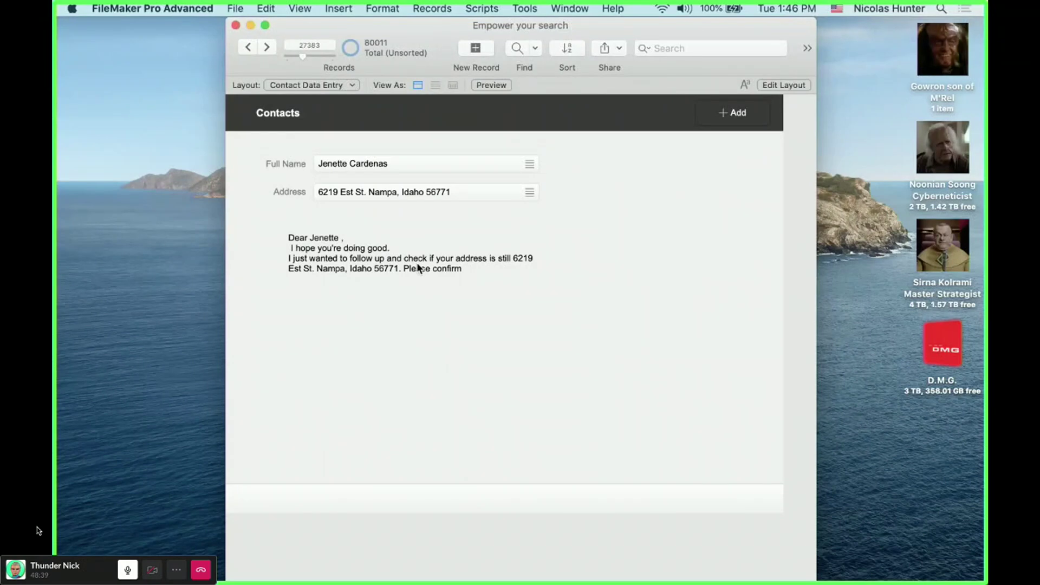
- Append 'aaaaaa' to the postal code to check the letter's address updates
left_click(412, 191)
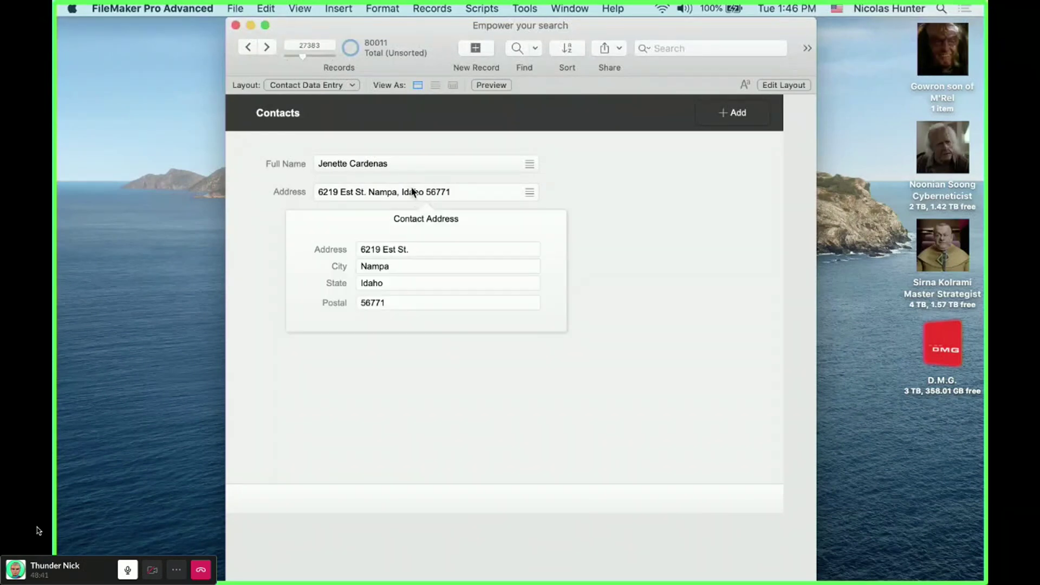
double_click(398, 301)
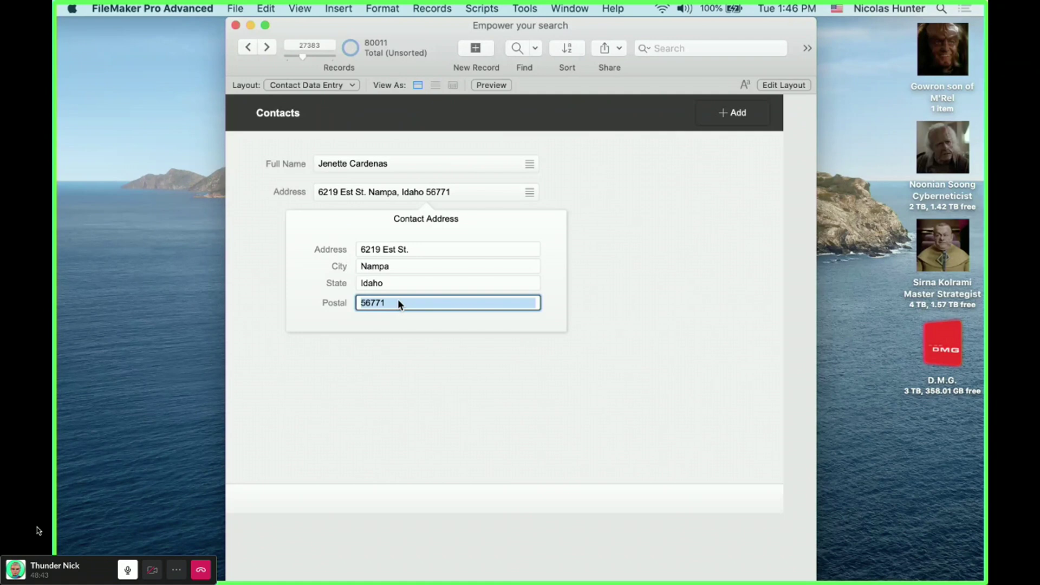
left_click(398, 300)
type("aaaaaa")
left_click(528, 379)
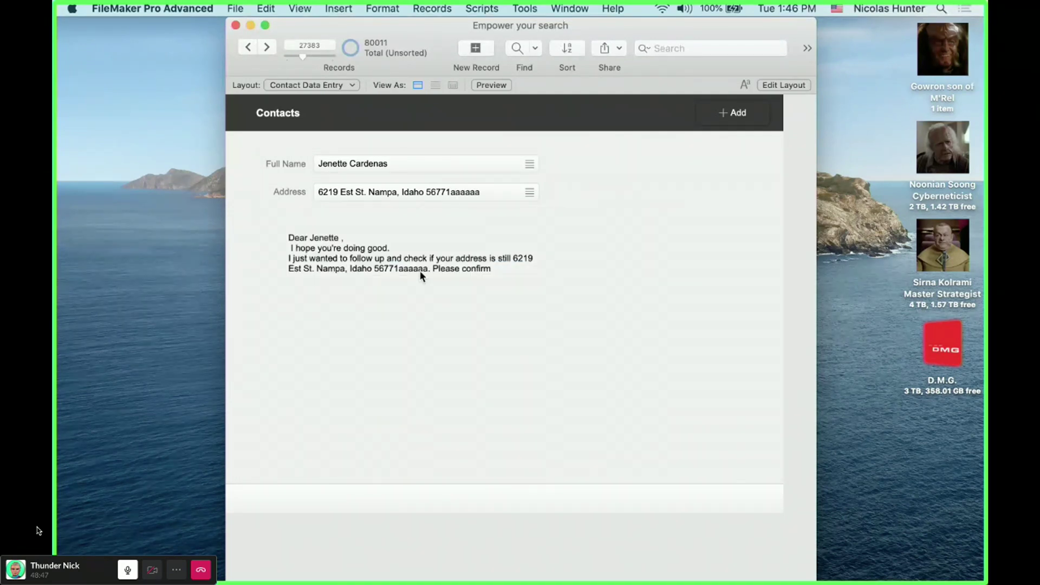
- Restore the postal code to 56771 and return to Layout mode
left_click(430, 194)
left_click(423, 302)
key("BackSpace")
key("BackSpace")
key("BackSpace")
key("BackSpace")
key("BackSpace")
key("BackSpace")
left_click(453, 362)
key("super+l")
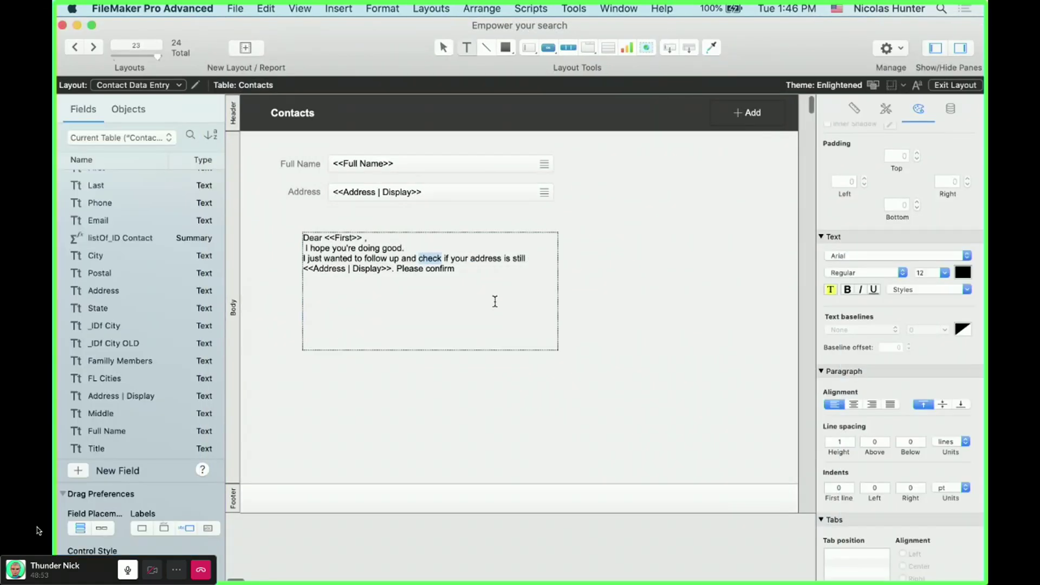
- Replace the letter text with the First, Middle and Last merge fields
left_click_drag(476, 295, 239, 214)
key("super+m")
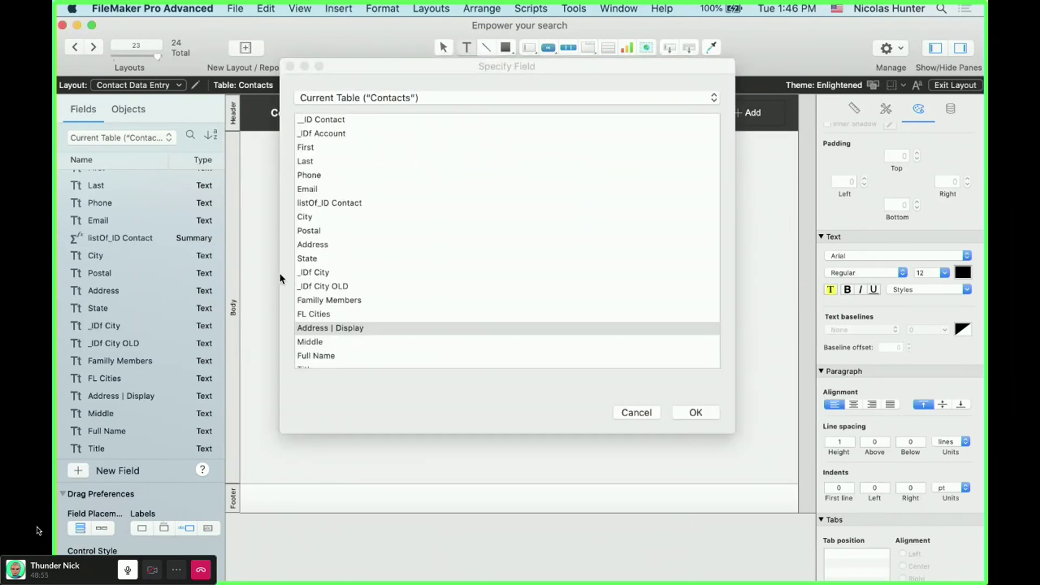
left_click(322, 148)
key("Return")
key("super+alt+f")
scroll(410, 223, "down", 1)
left_click(327, 329)
key("Return")
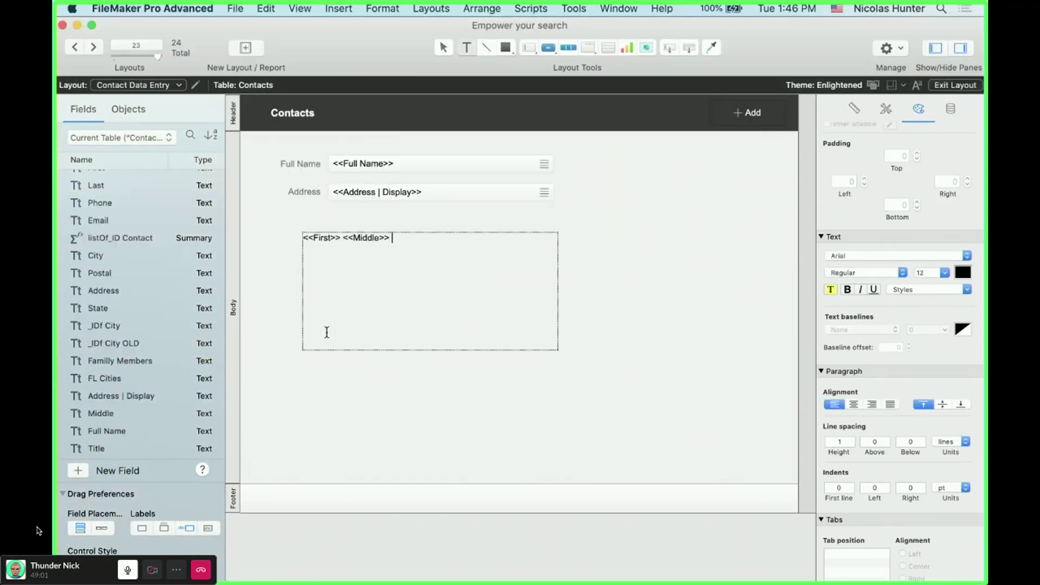
key("super+alt+f")
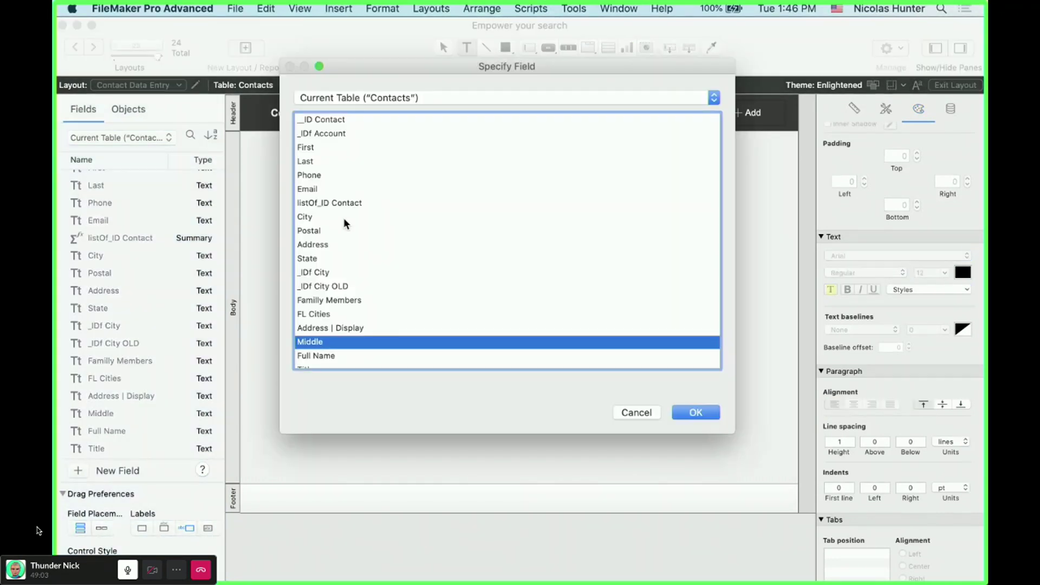
left_click(323, 161)
key("Return")
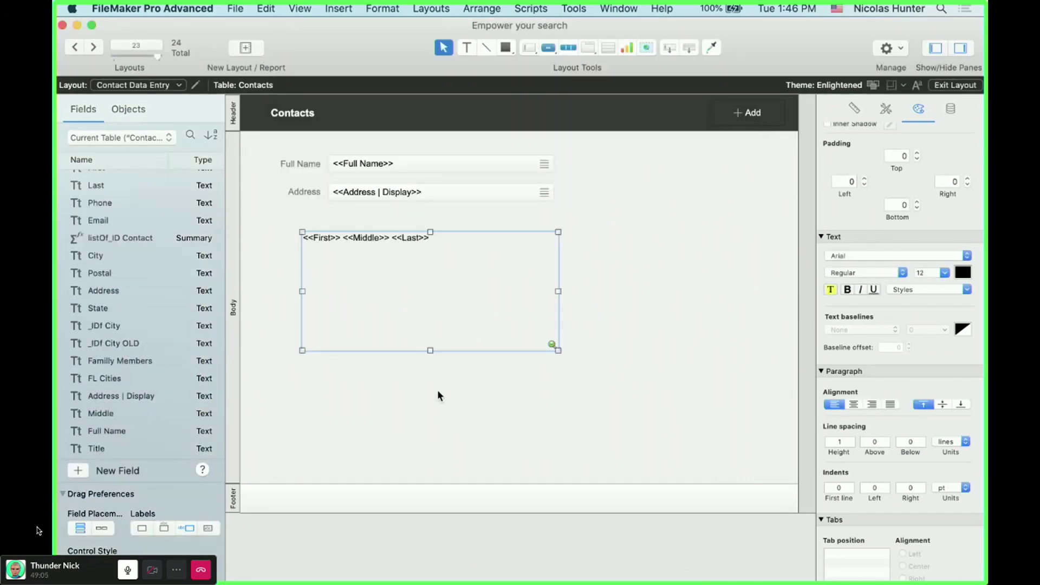
- Move the name text block under the Address field and apply the Default style
scroll(423, 336, "right", 2)
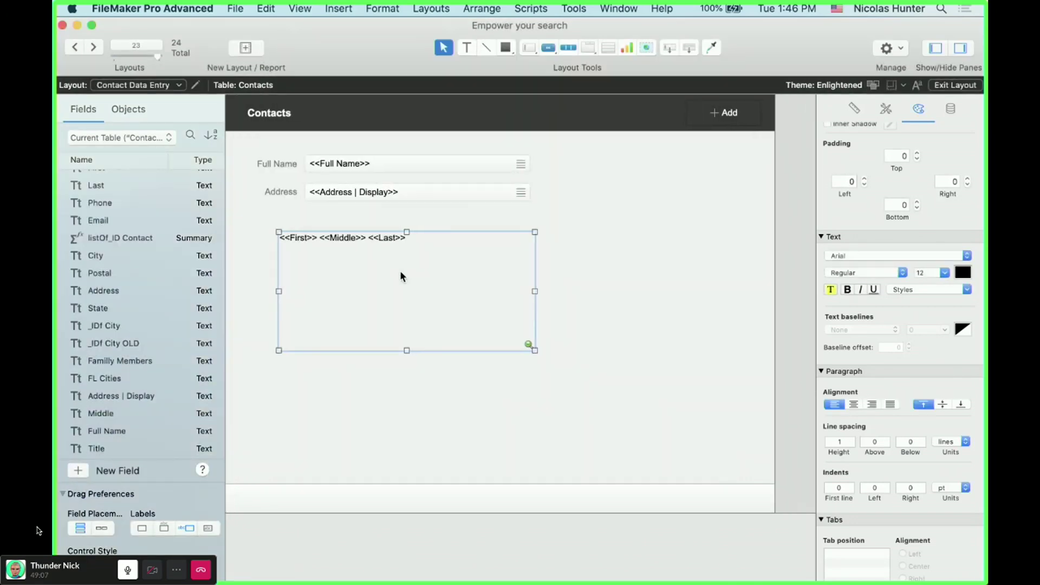
left_click_drag(392, 271, 606, 319)
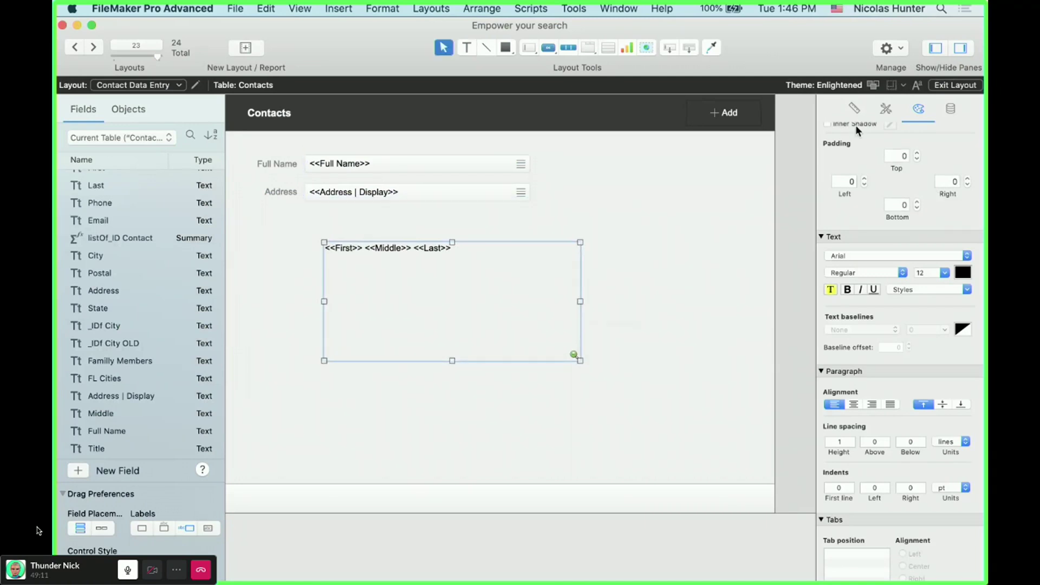
left_click(886, 108)
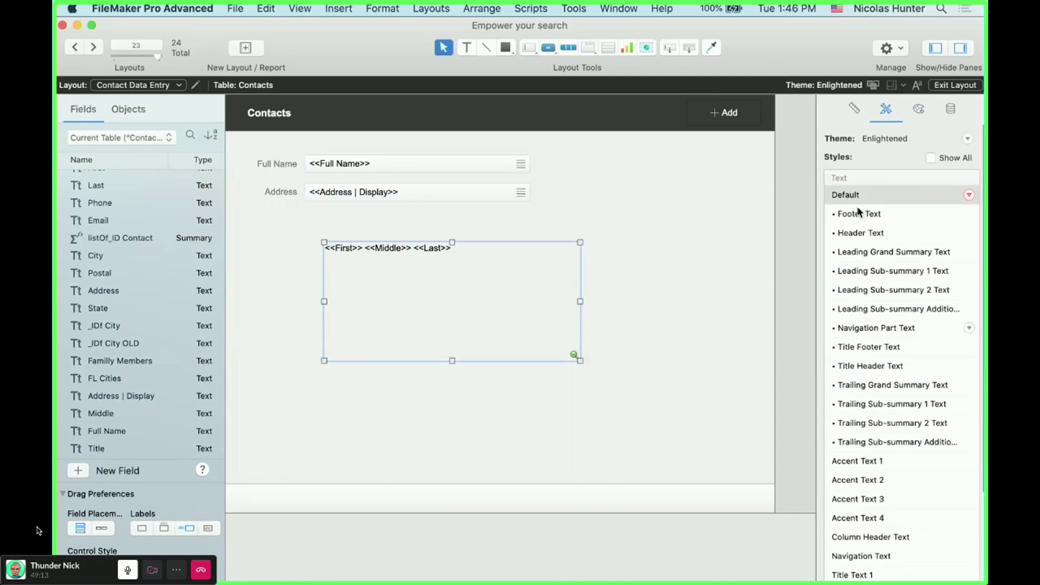
left_click(840, 184)
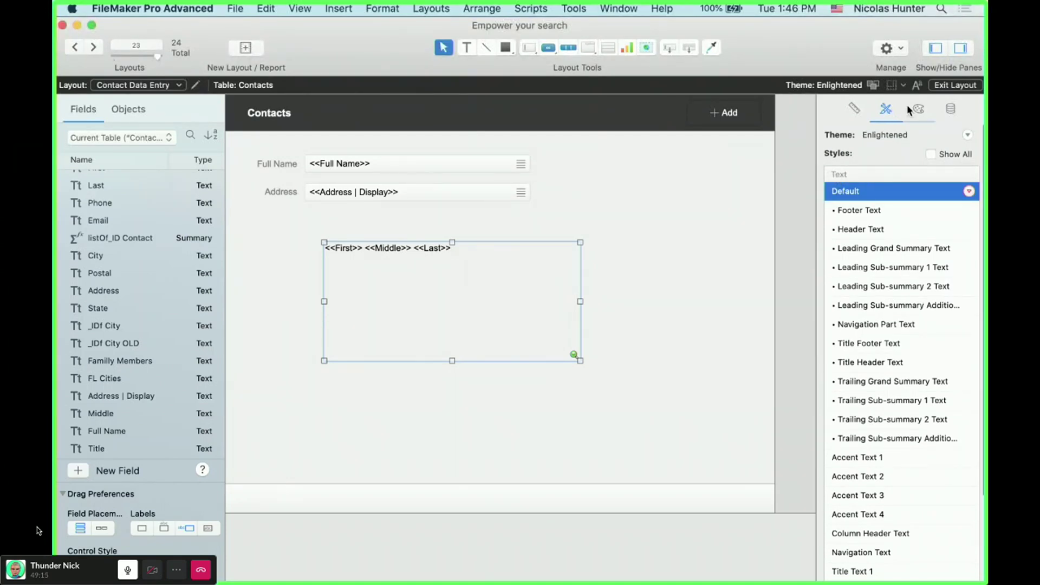
left_click(919, 108)
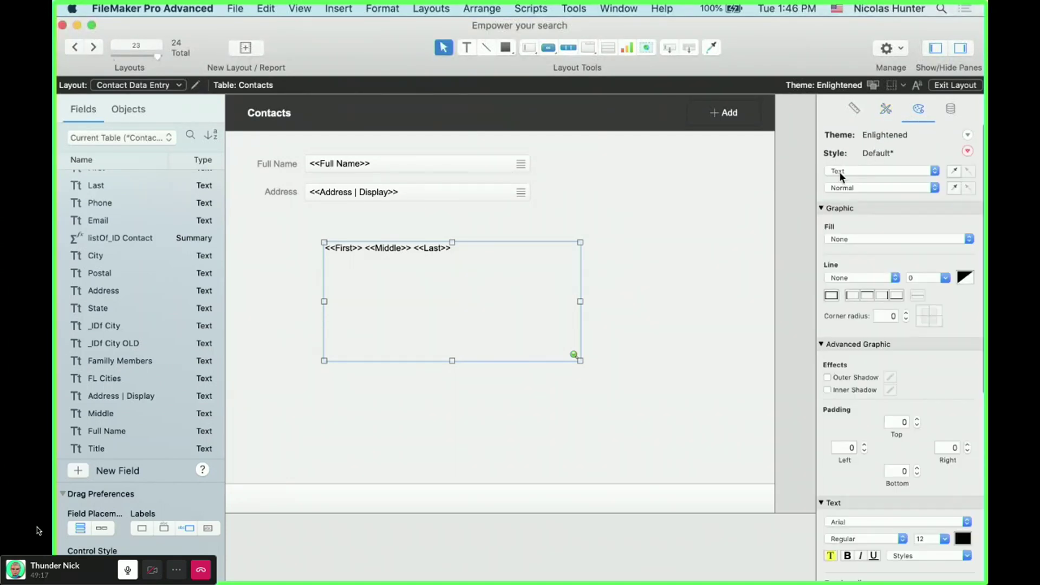
left_click(889, 172)
left_click(658, 270)
left_click_drag(433, 279, 406, 278)
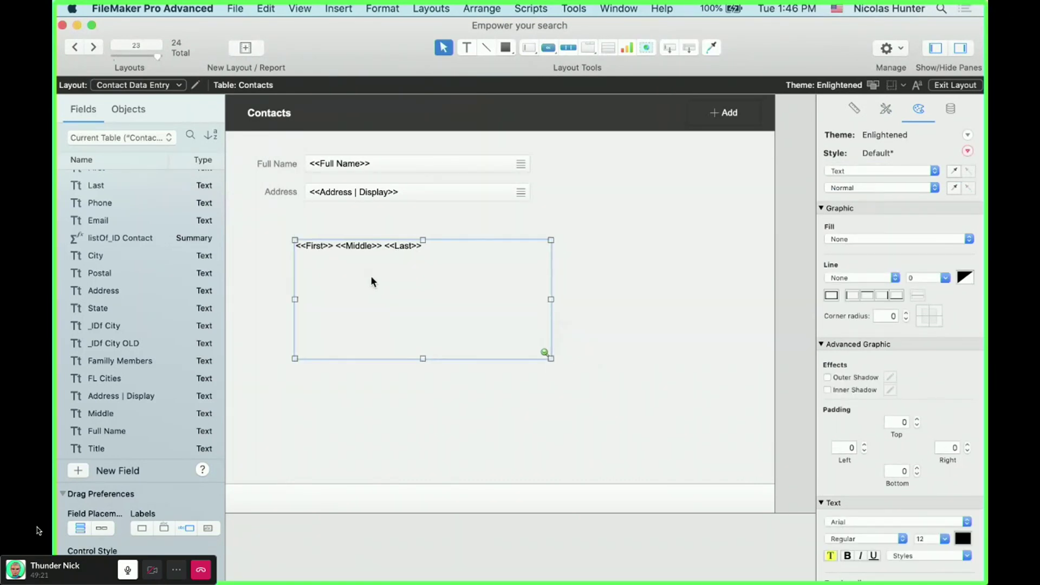
- Type test text around the First, Middle and Last merge fields in the block
double_click(441, 290)
type("sjdhfjsadnbjfdsjkfh.dsf")
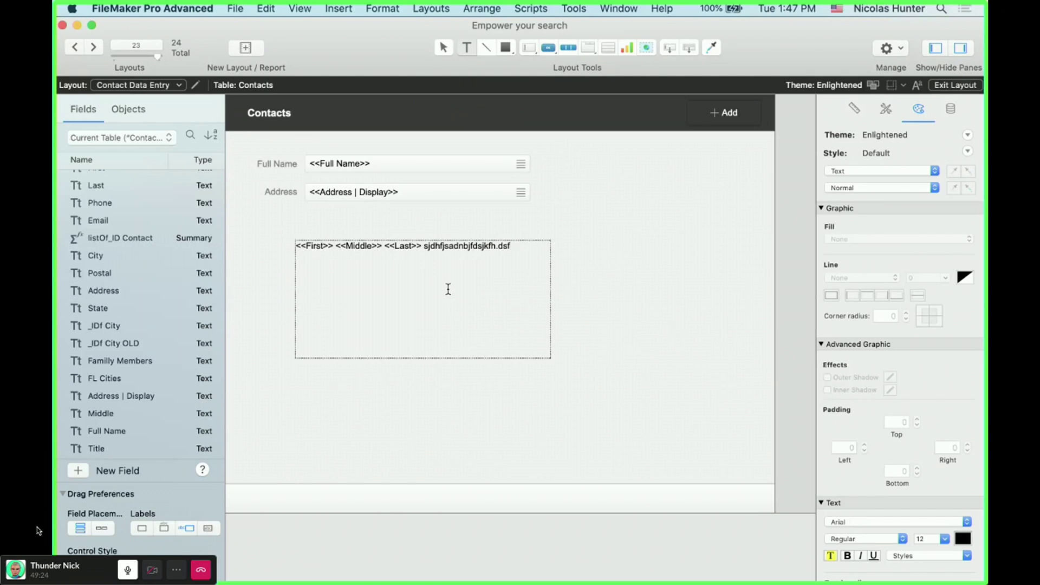
key("super+Left")
type("dfjsjfdksjkl")
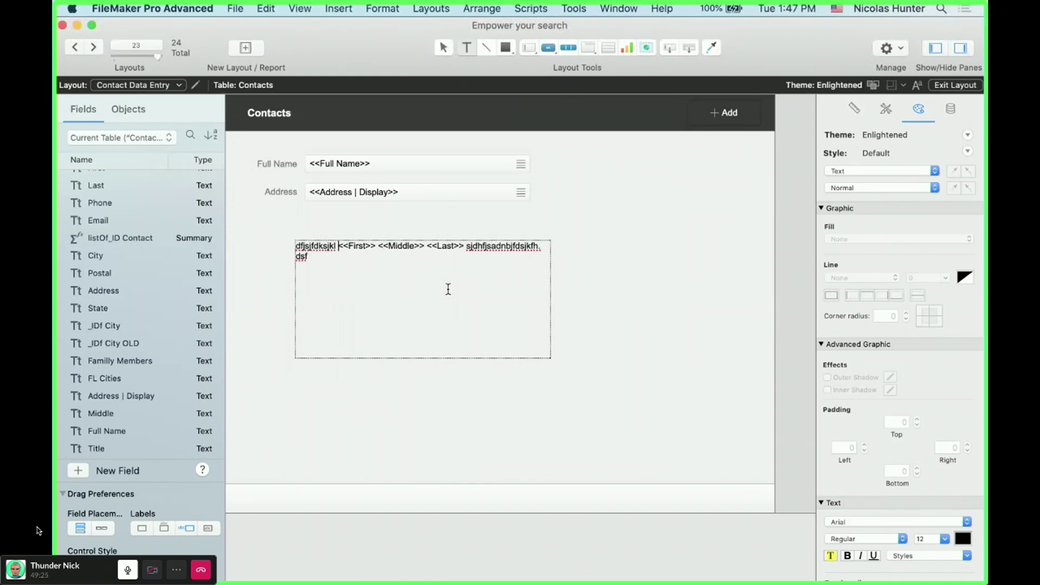
left_click(379, 249)
type("eer")
left_click(439, 248)
type("dse")
key("Escape")
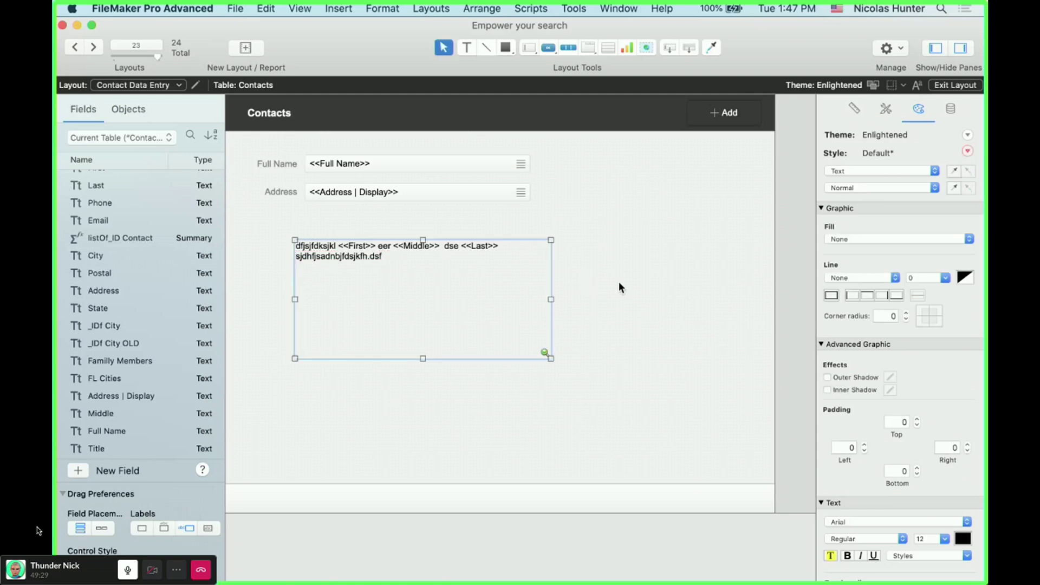
- Preview the merged names in Browse mode across several contact records
key("super+b")
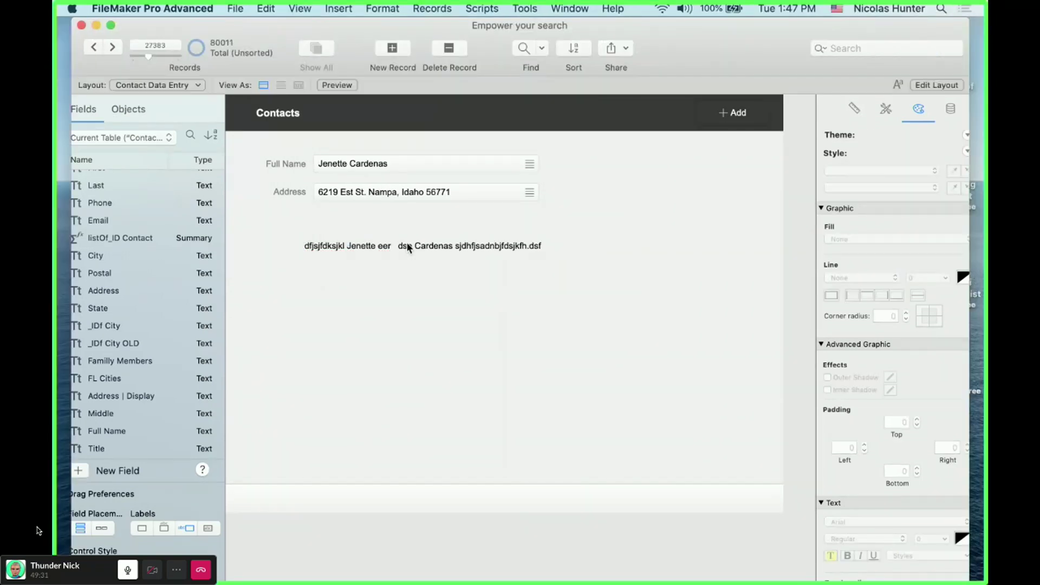
left_click(262, 49)
left_click(262, 49)
left_click(263, 48)
left_click(262, 48)
left_click(262, 48)
left_click(262, 48)
left_click(262, 49)
left_click(262, 49)
left_click(262, 48)
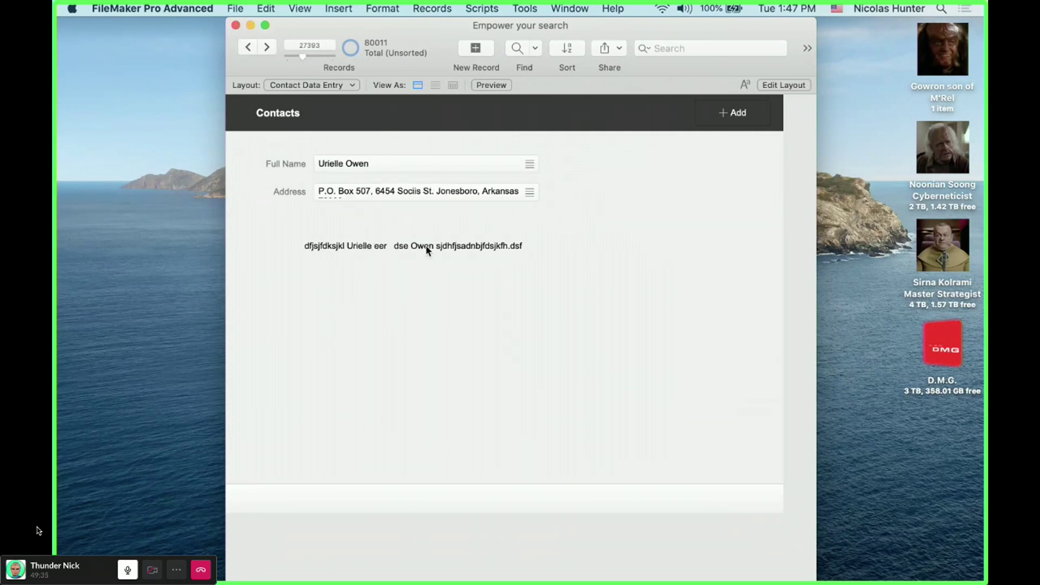
- Return to Layout mode and delete the merge text block
key("super+l")
left_click(382, 247)
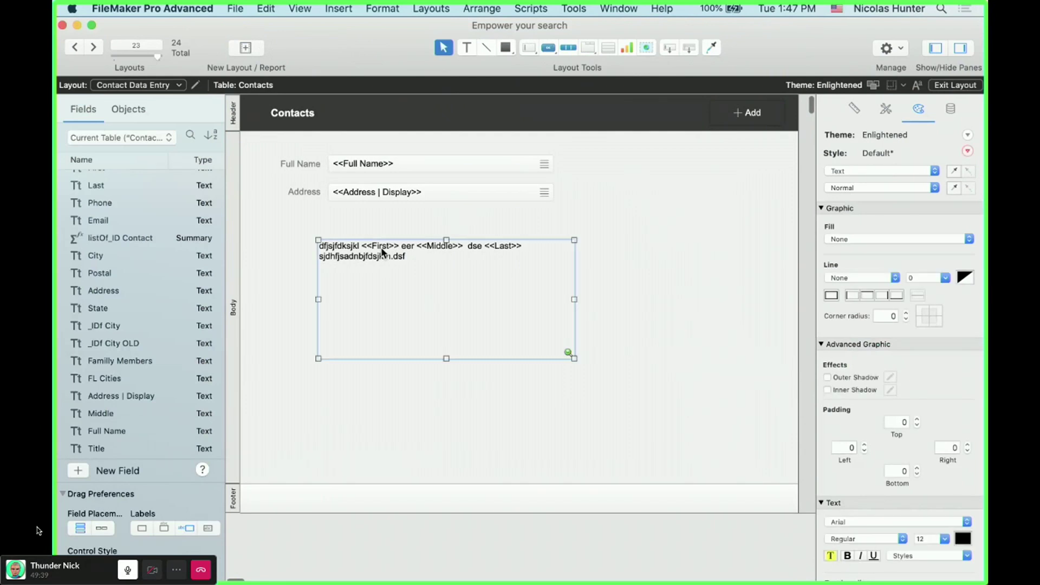
key("BackSpace")
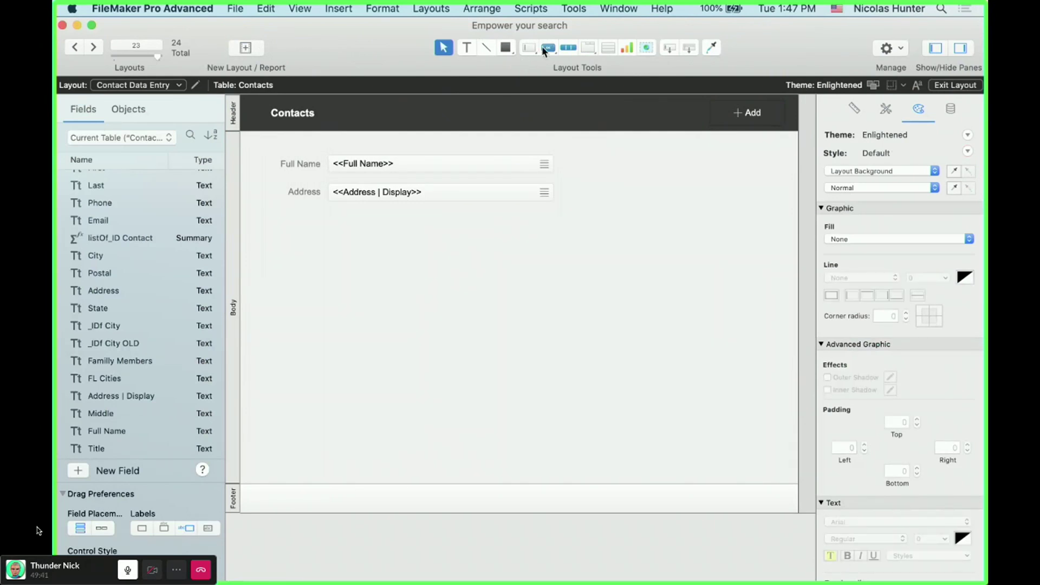
left_click(547, 48)
- Draw a plain button with no label just below the Address field
left_click(554, 64)
left_click_drag(389, 242, 511, 286)
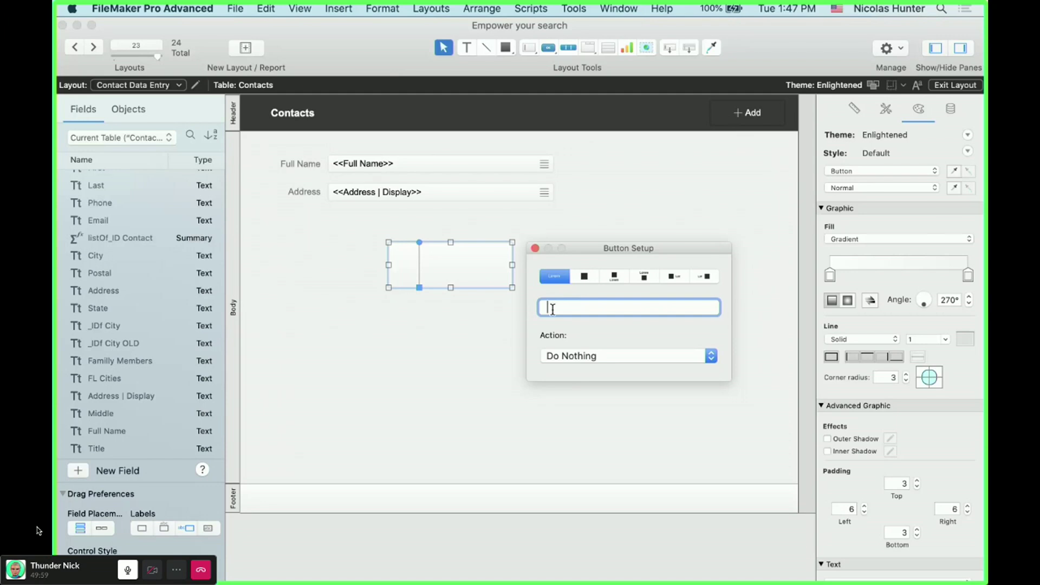
left_click(535, 248)
left_click_drag(456, 262, 410, 267)
- Insert a Last merge field on the layout, then delete the stray field
key("super+alt+f")
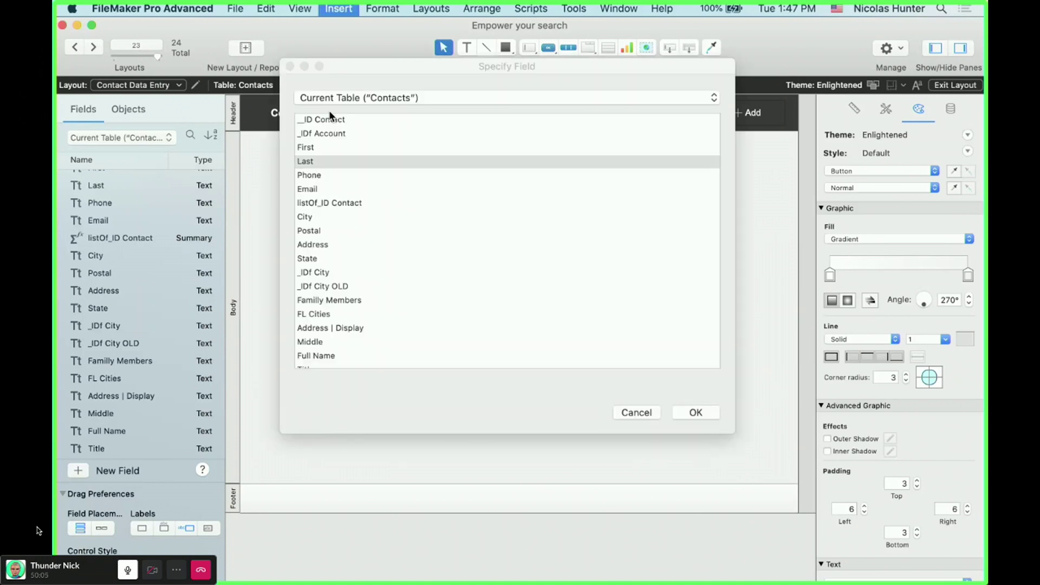
left_click(329, 161)
key("Return")
left_click_drag(464, 258, 549, 238)
key("Delete")
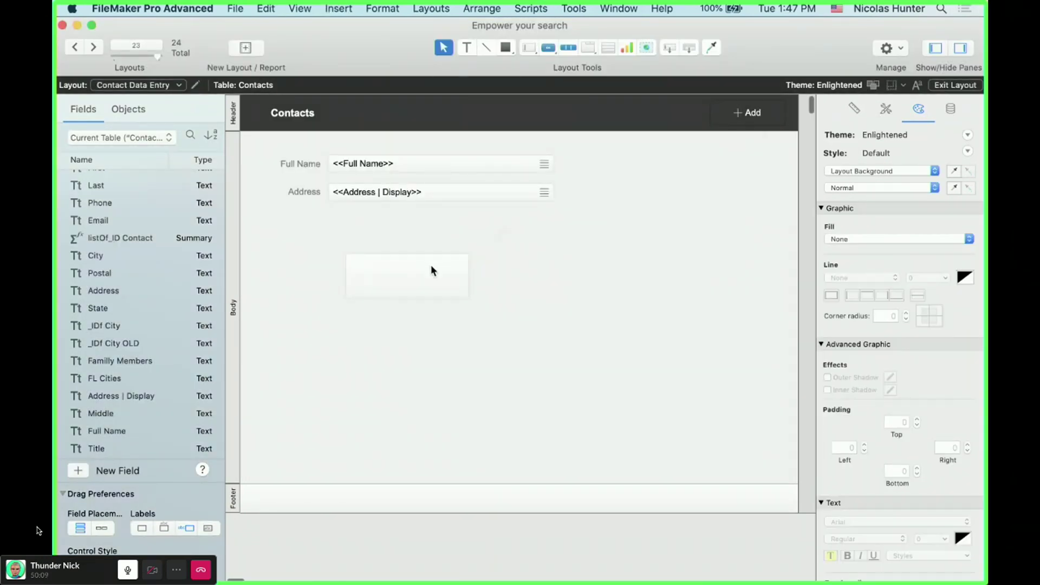
- Set the button's label to <<Last>> in Button Setup
double_click(431, 267)
type("<<Last>>")
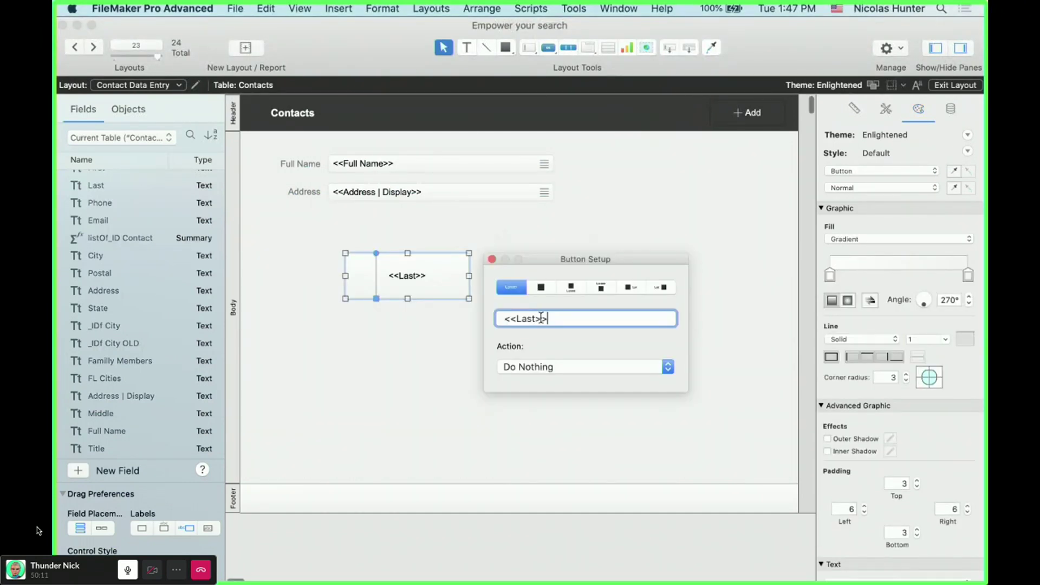
left_click(463, 264)
double_click(440, 268)
left_click(491, 259)
left_click(454, 219)
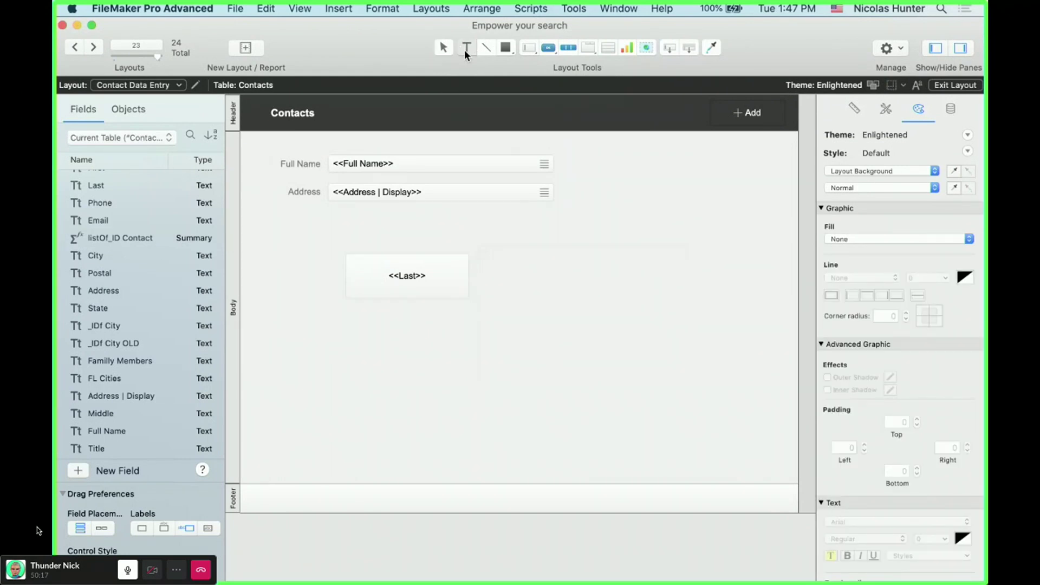
left_click(415, 276)
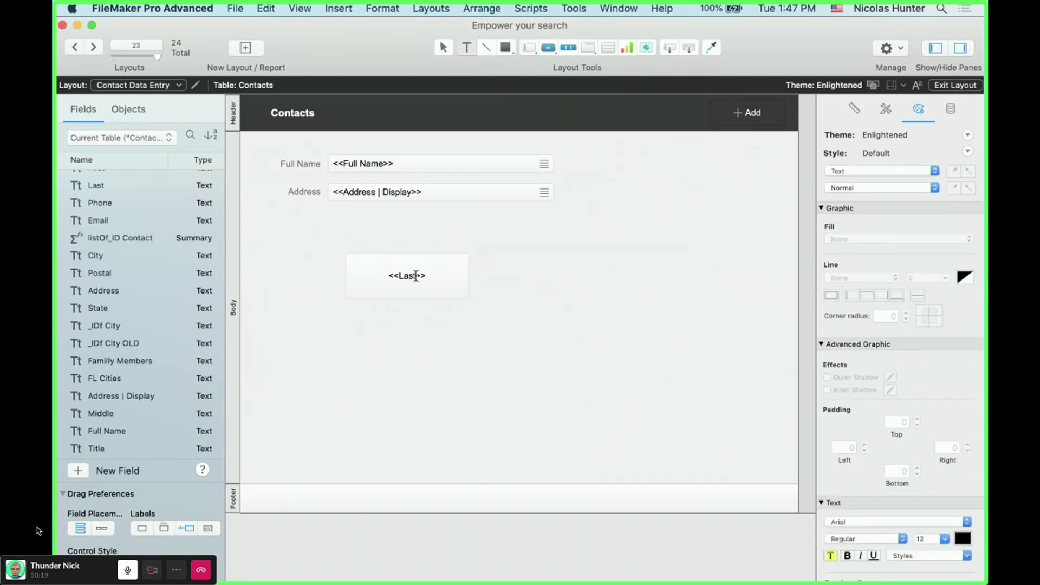
- Overwrite the <<Last>> button label with test text, then clear it
left_click_drag(425, 276, 370, 277)
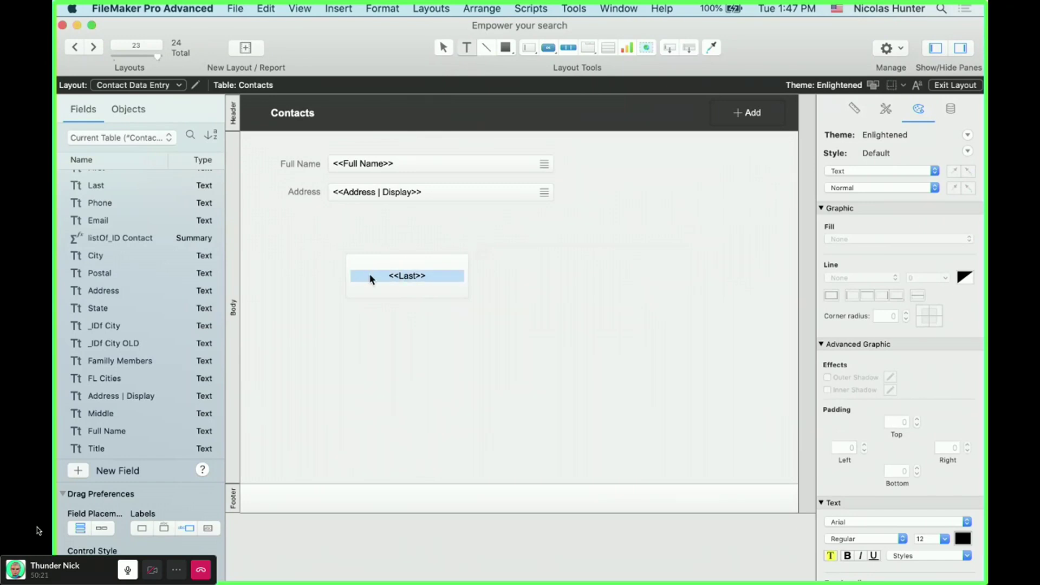
type("sf, hsjfhdkhfkjdshfjdhfjkdjkfdjkfjkdfhjkdhfjkdhkjfhdjfkjh")
key("super+a")
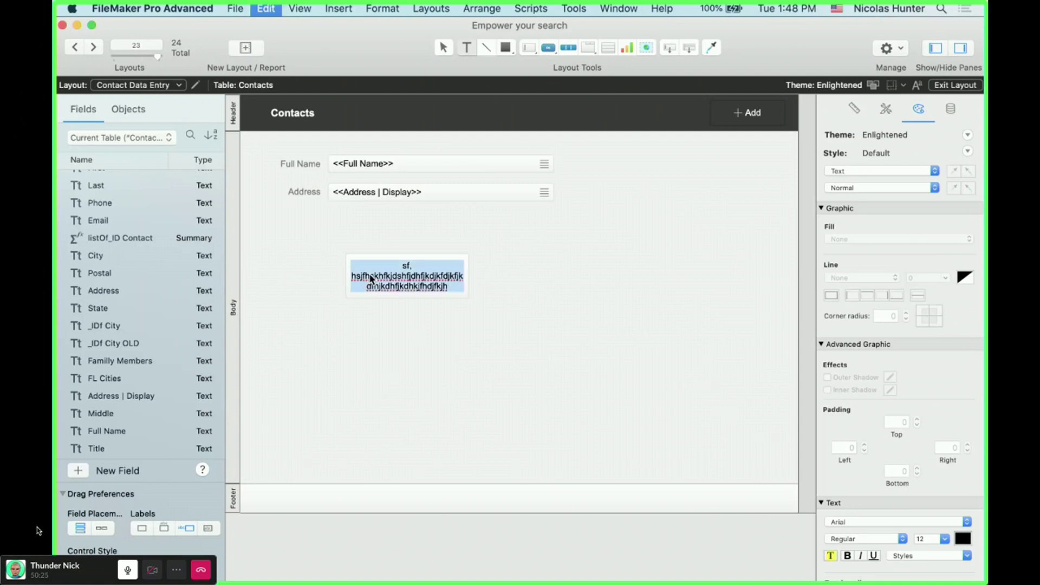
key("BackSpace")
- Change the button label to <<First>> in Button Setup
left_click(418, 270)
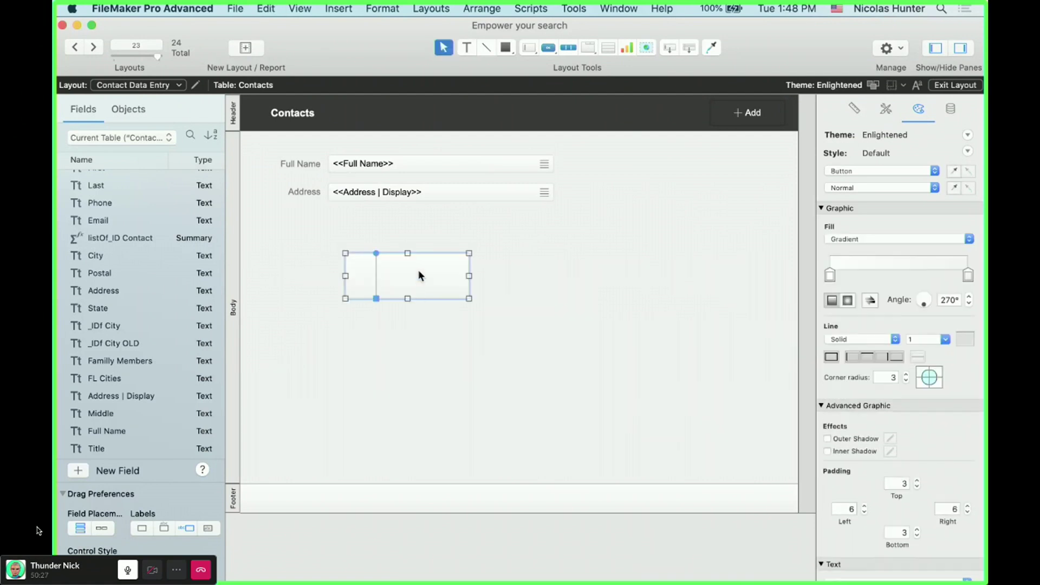
double_click(418, 270)
type("dfdfdfd")
left_click_drag(566, 317, 489, 321)
type("<<")
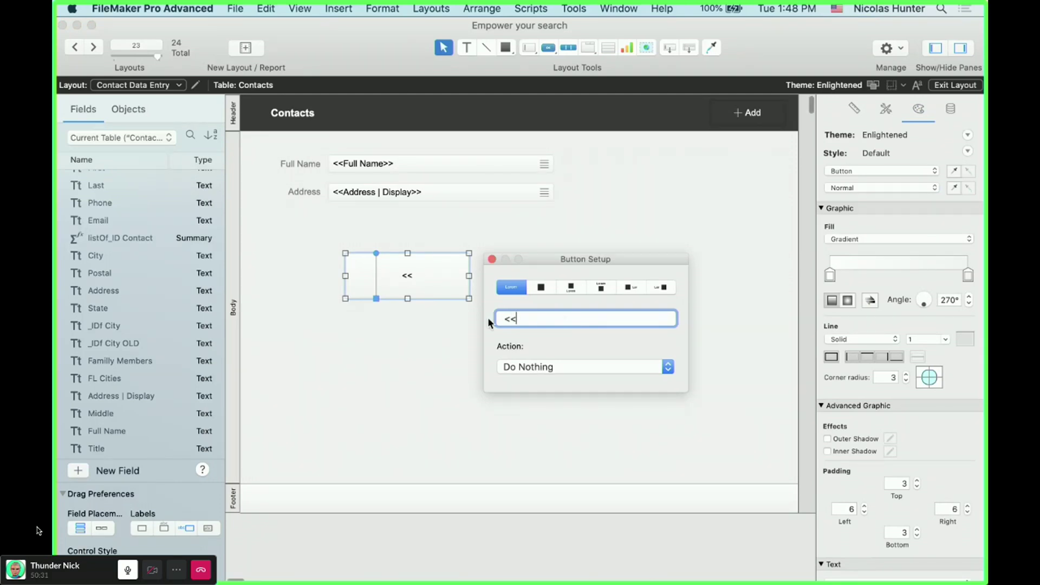
type("First>>")
left_click(404, 331)
double_click(413, 285)
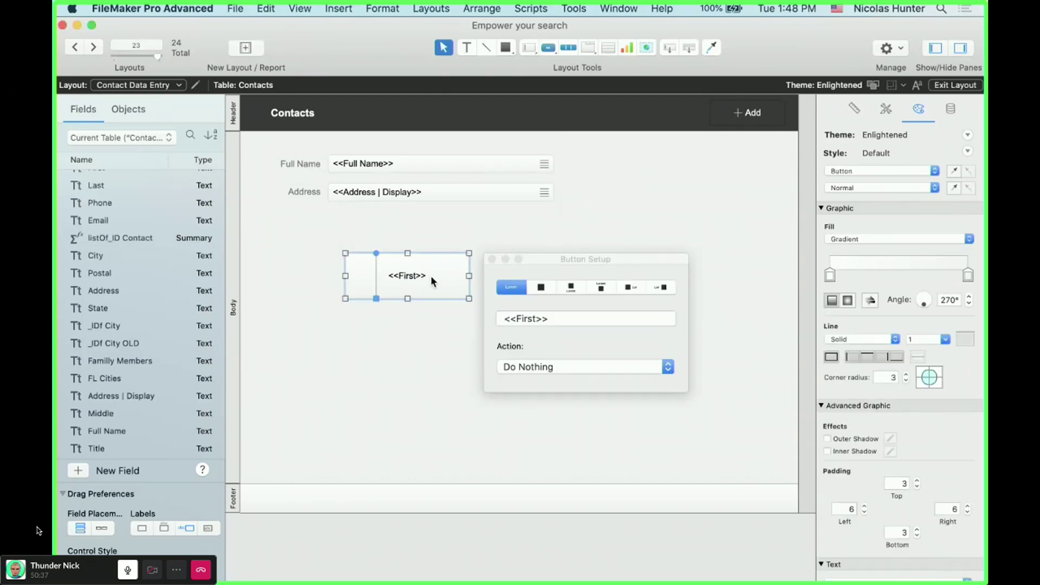
left_click(411, 306)
- Draw a text box right of the button containing <<First>>
left_click(433, 192)
left_click(466, 47)
left_click_drag(540, 301, 663, 352)
type("<<First>>")
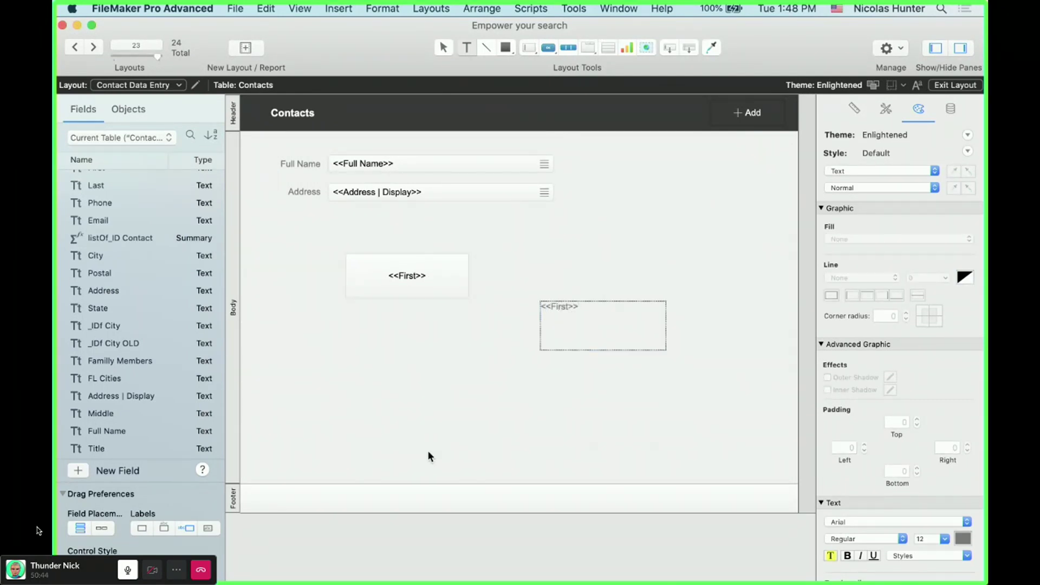
key("Escape")
left_click(458, 409)
- Preview in Browse mode, then delete the stray <<First>> text box and recheck the button label
key("super+b")
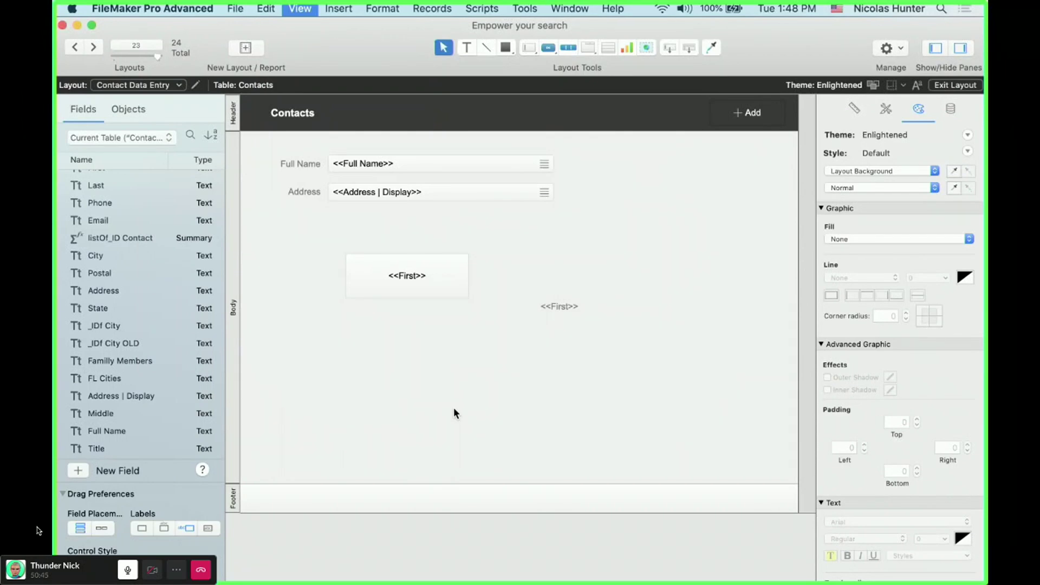
key("super+l")
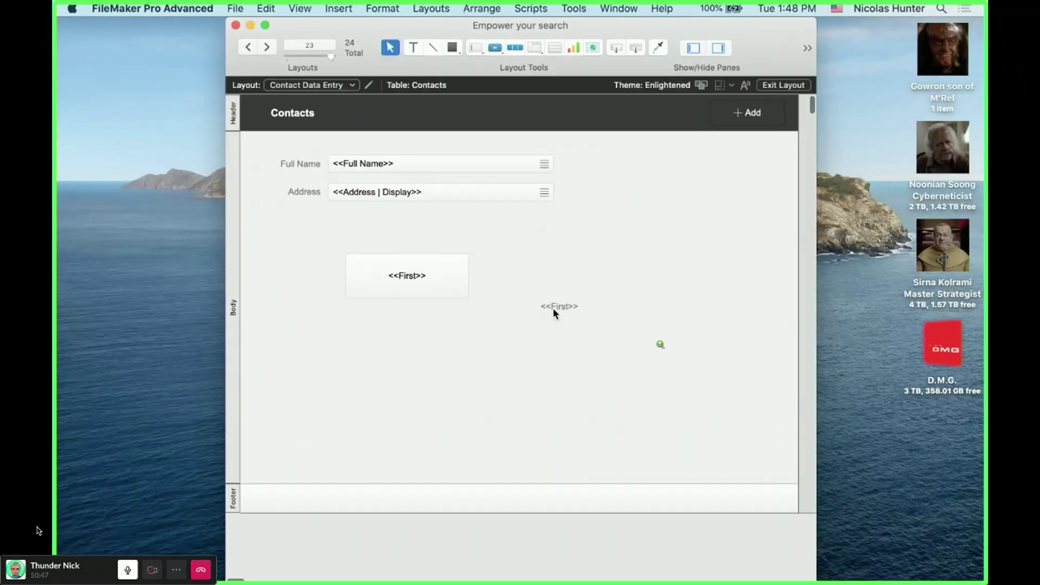
left_click(567, 309)
key("Delete")
double_click(408, 281)
left_click_drag(572, 319, 499, 318)
key("Escape")
left_click(466, 47)
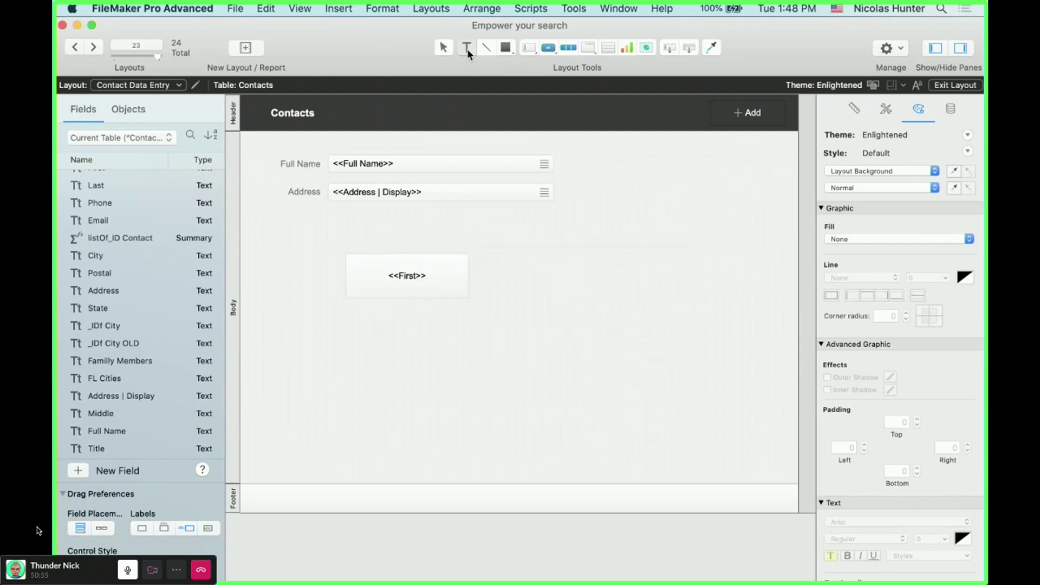
- Replace the button text with placeholder 'sdsds' and try inserting a merge field
left_click(428, 277)
triple_click(445, 278)
type("sdsds")
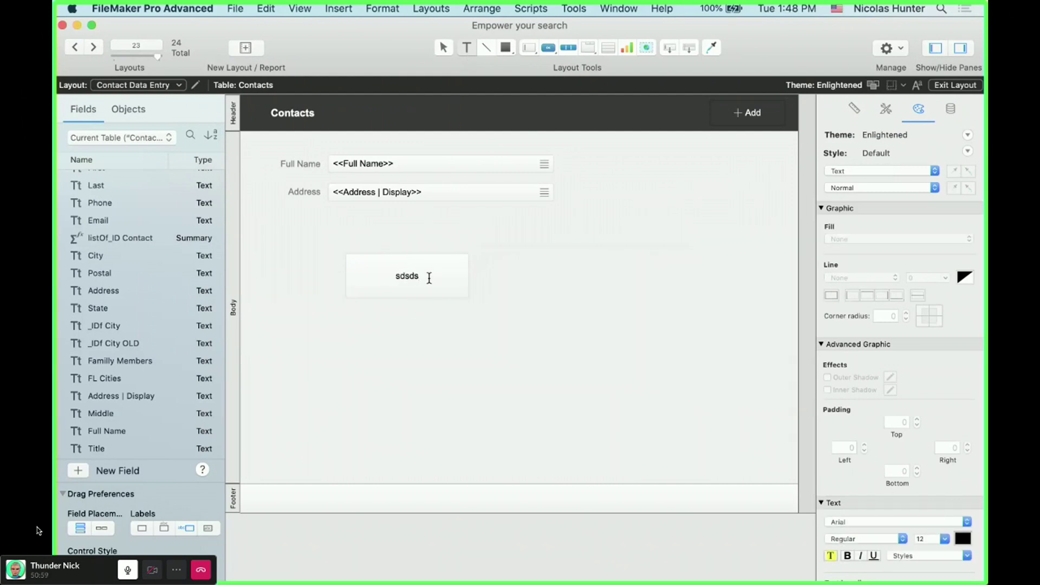
triple_click(362, 276)
key("super+alt+m")
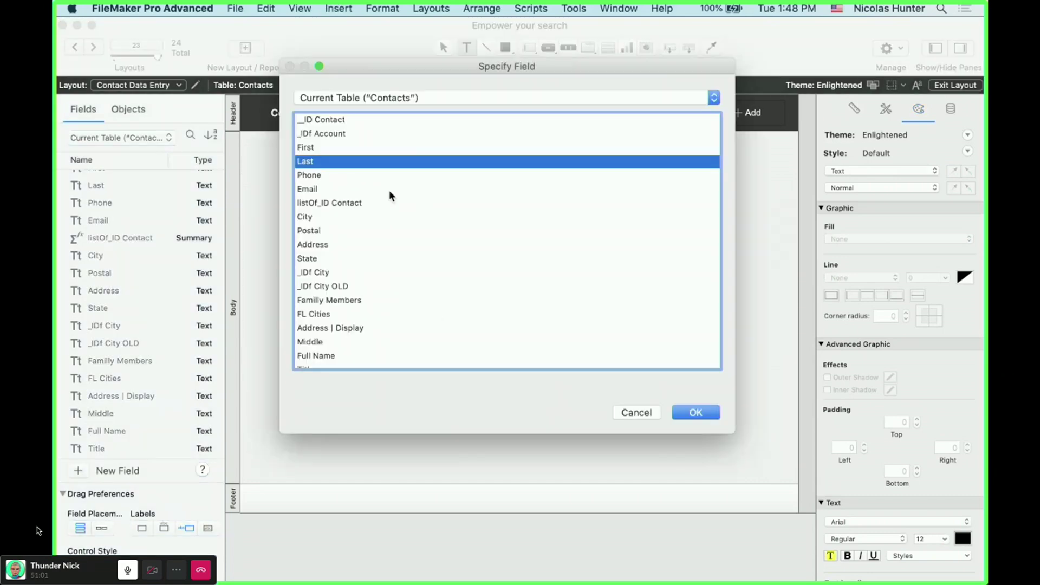
key("Escape")
left_click(629, 341)
- Insert a <<Last>> merge field from the Insert menu
left_click(457, 286)
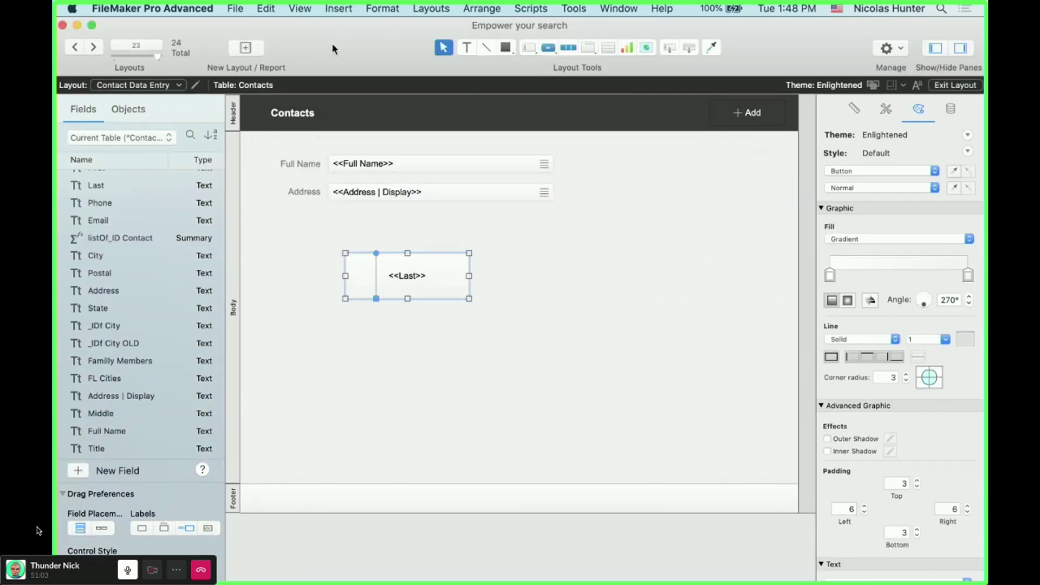
left_click(299, 7)
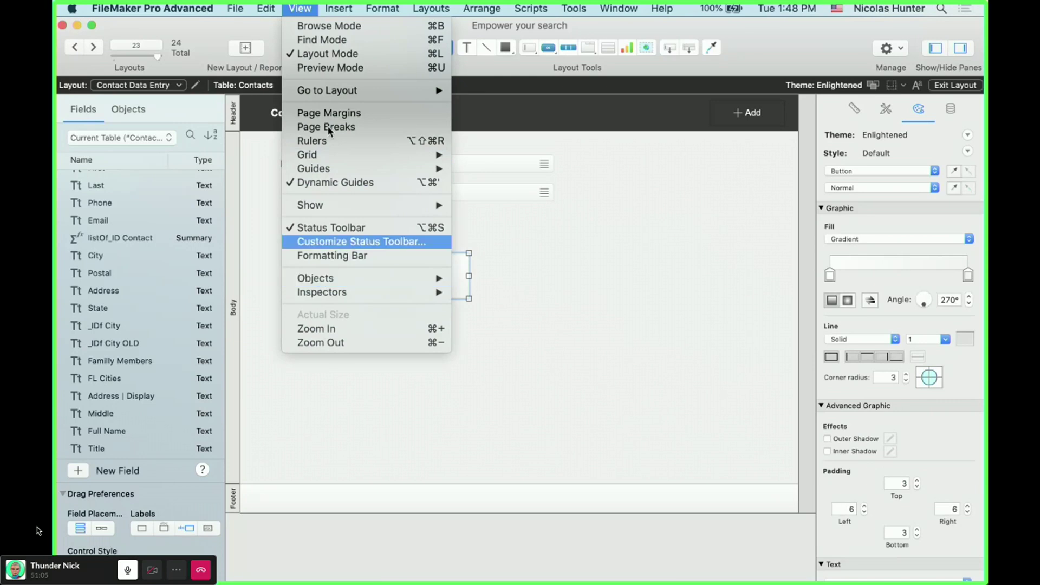
mouse_move(339, 7)
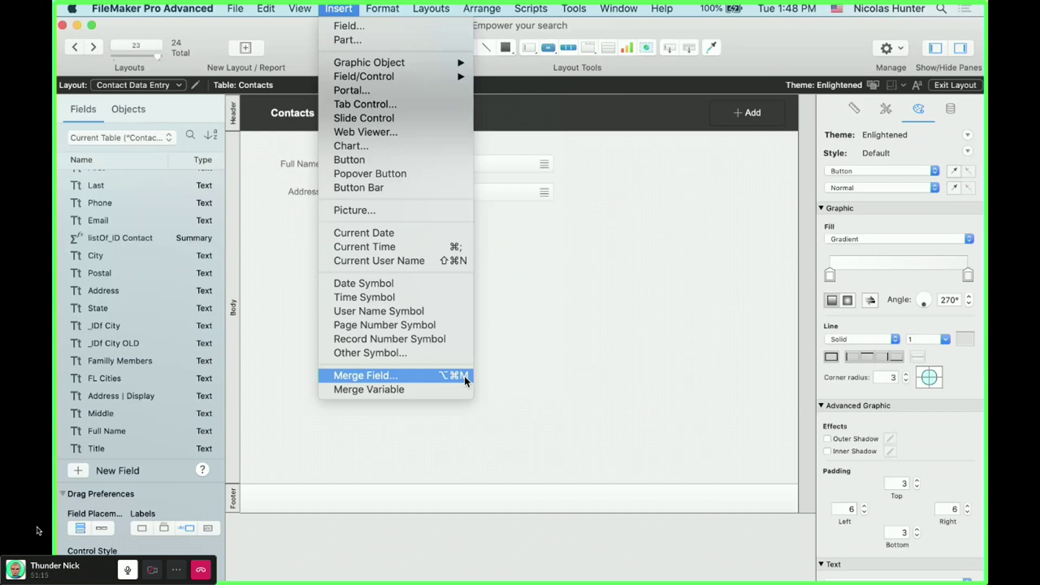
left_click(464, 375)
left_click(550, 310)
- Delete the <<Last>> button, switch to Browse mode and add a new contact
left_click(446, 291)
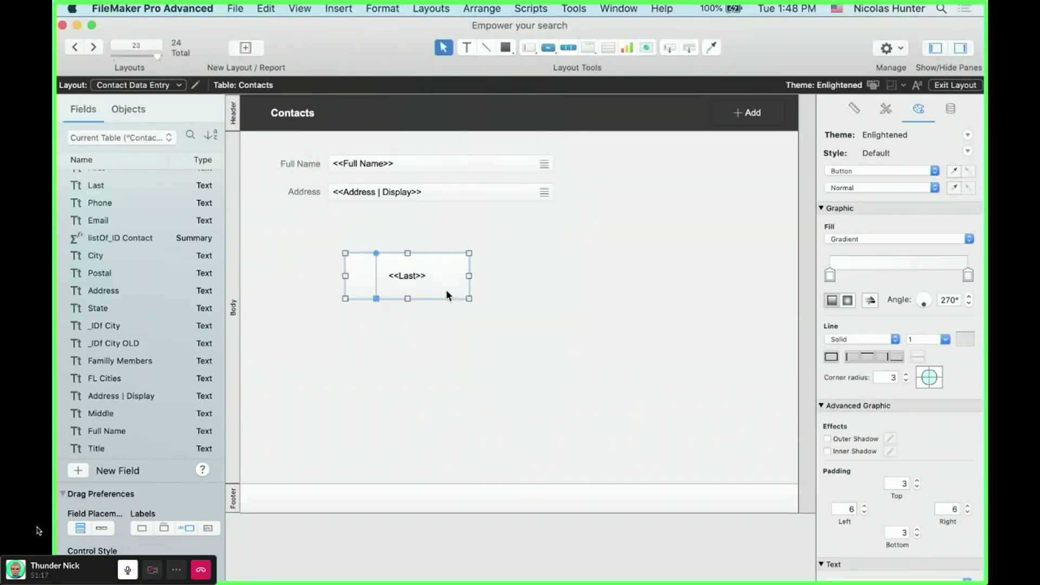
key("BackSpace")
key("super+b")
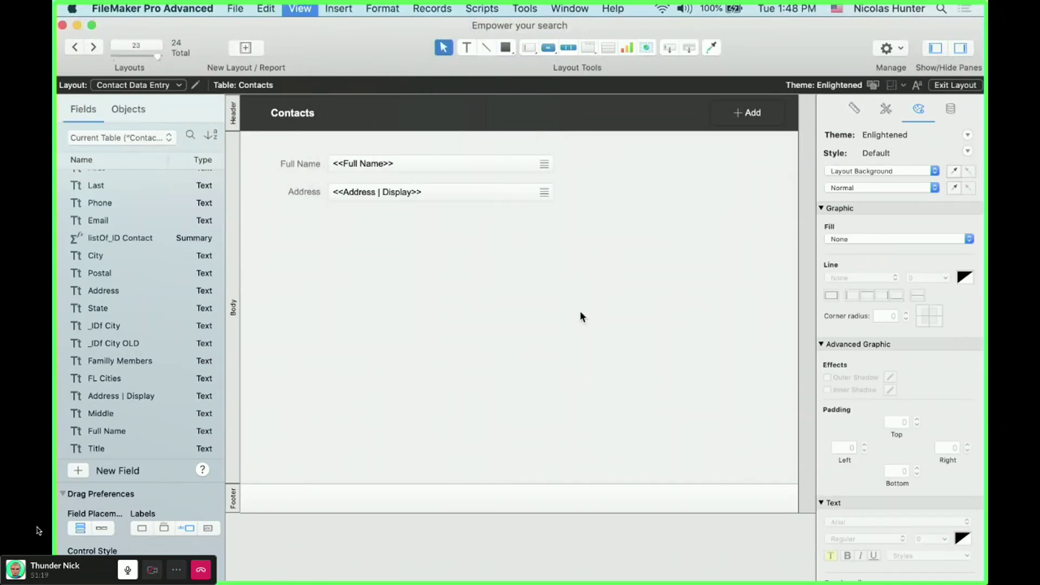
left_click(737, 113)
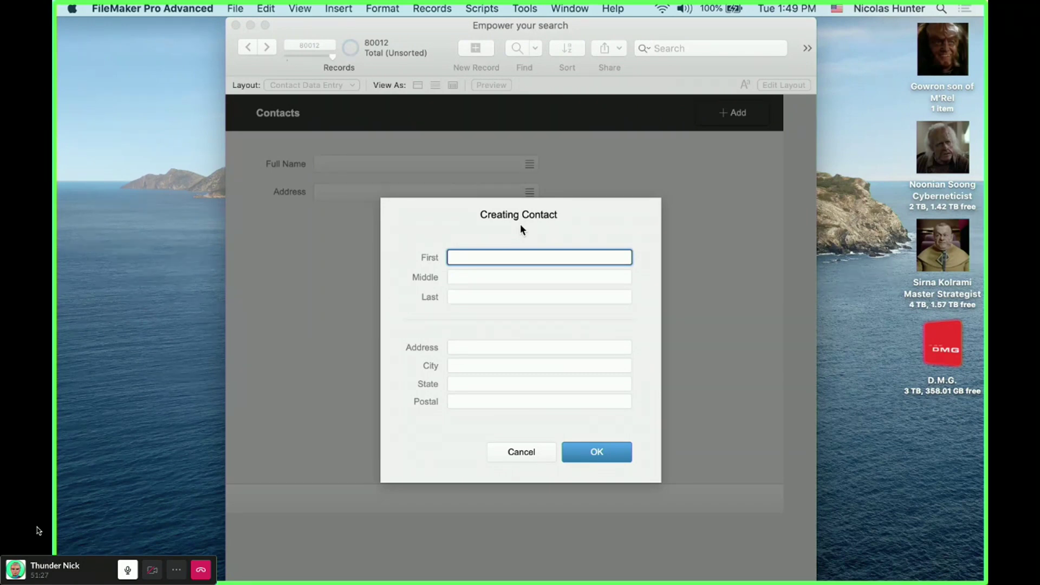
- Dismiss the record-in-use alert and cancel the Creating Contact card
key("a")
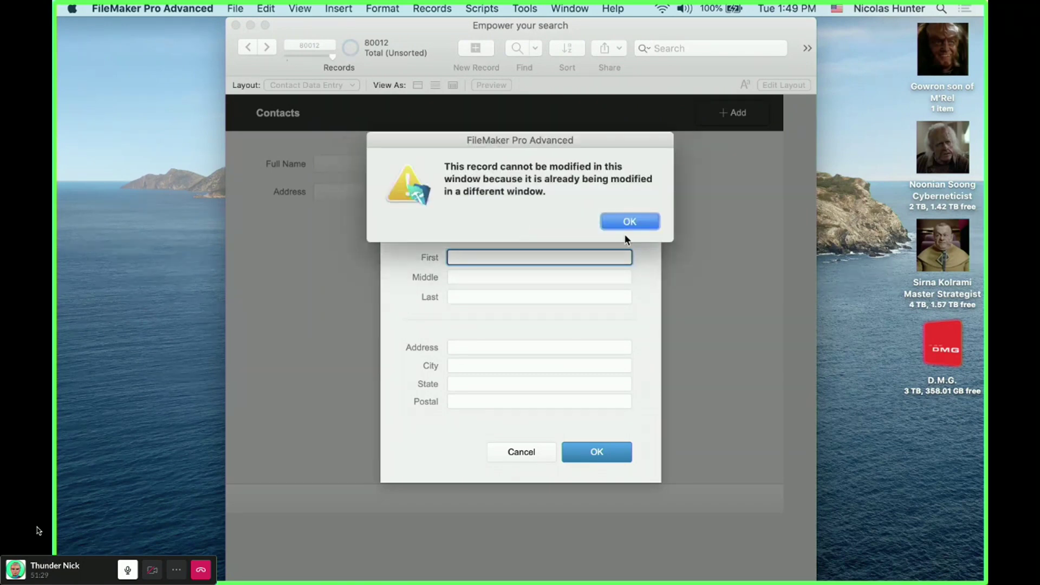
left_click(629, 221)
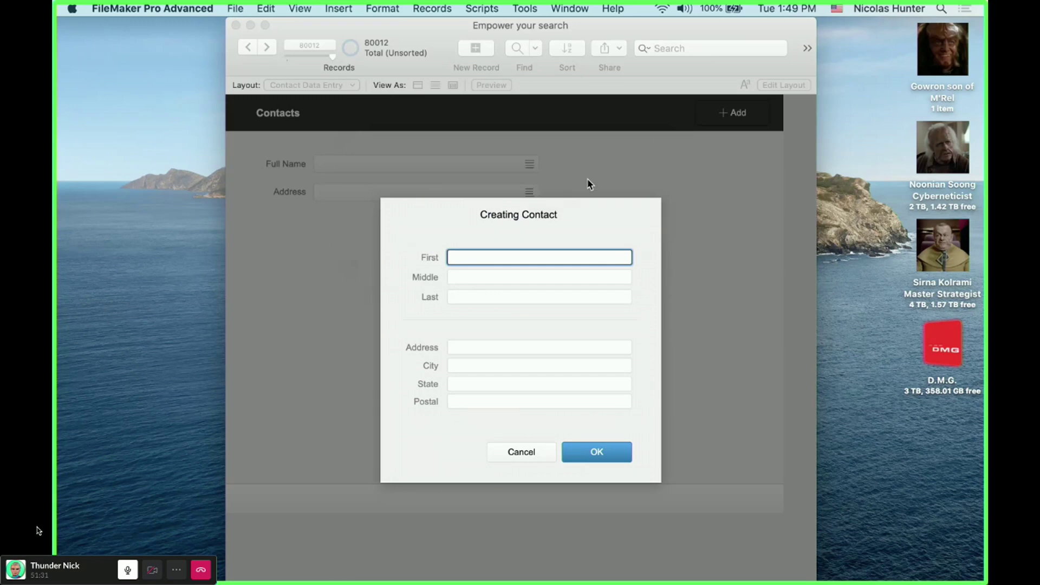
left_click(531, 454)
key("Return")
- Insert Commit Records/Requests as step 2 of Add New Contact and save the script
key("super+shift+s")
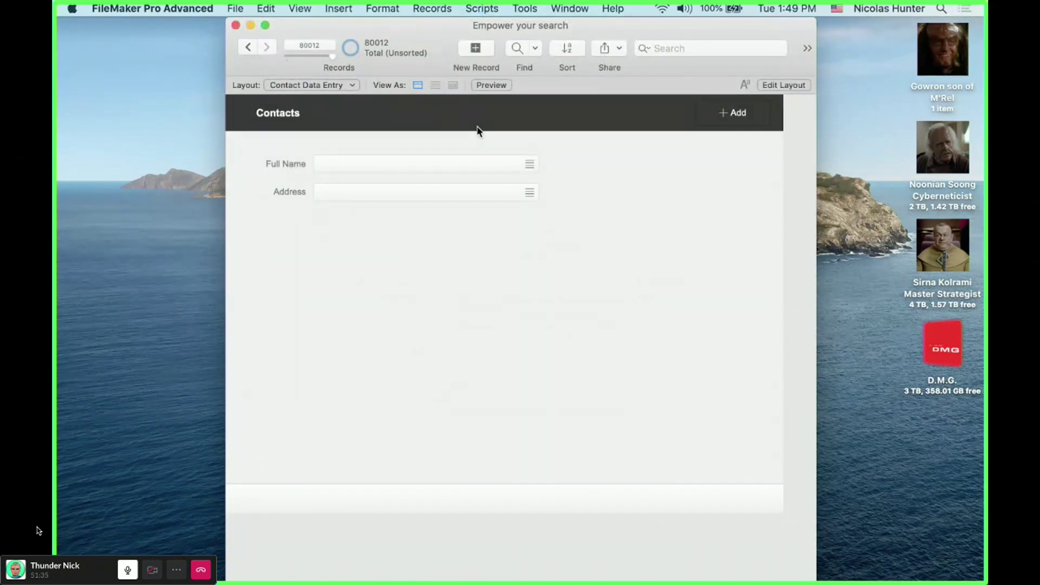
left_click(543, 88)
key("Return")
type("comm")
key("Return")
key("super+s")
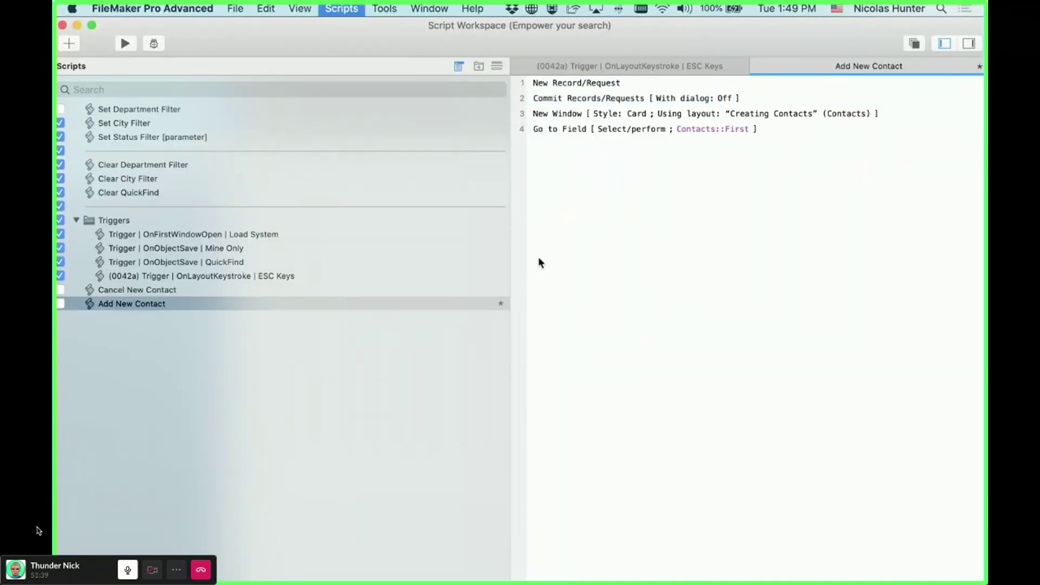
- Return to the Contacts window and add a new contact to test the script
double_click(278, 26)
left_click(366, 232)
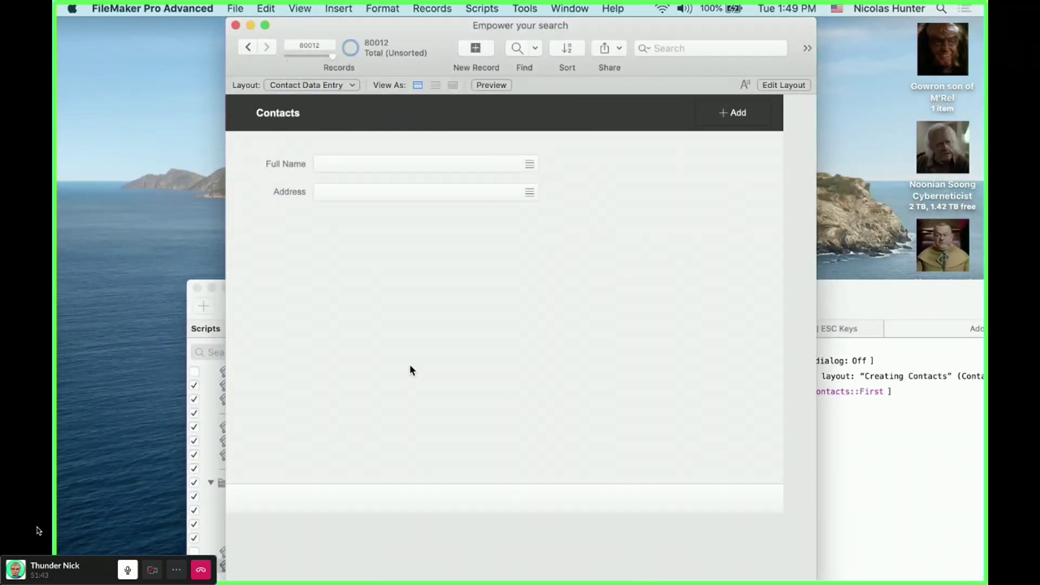
left_click(731, 114)
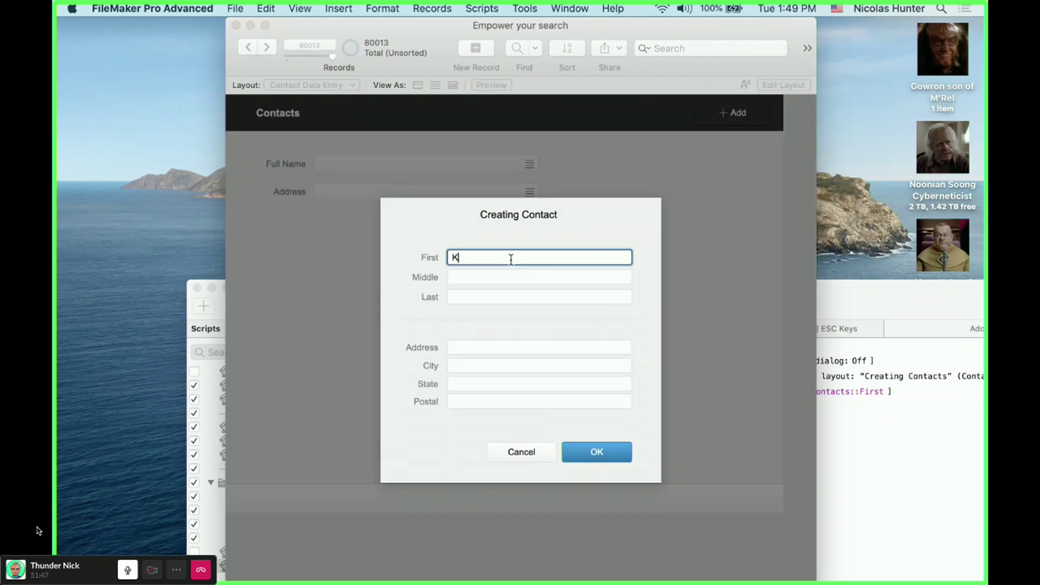
- Enter the contact's first and last name, correcting a typo in the first name
key("Tab")
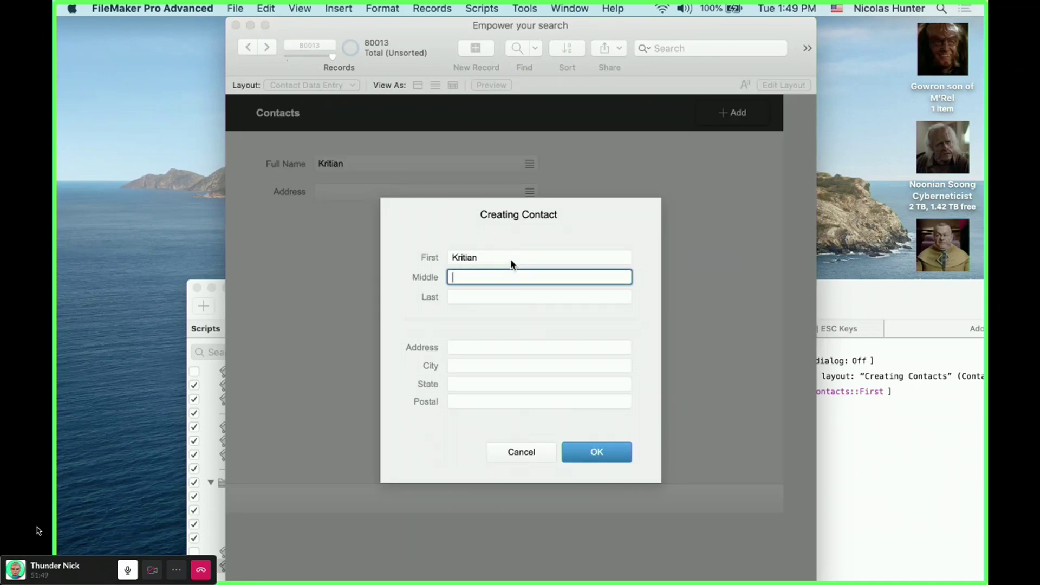
key("Tab")
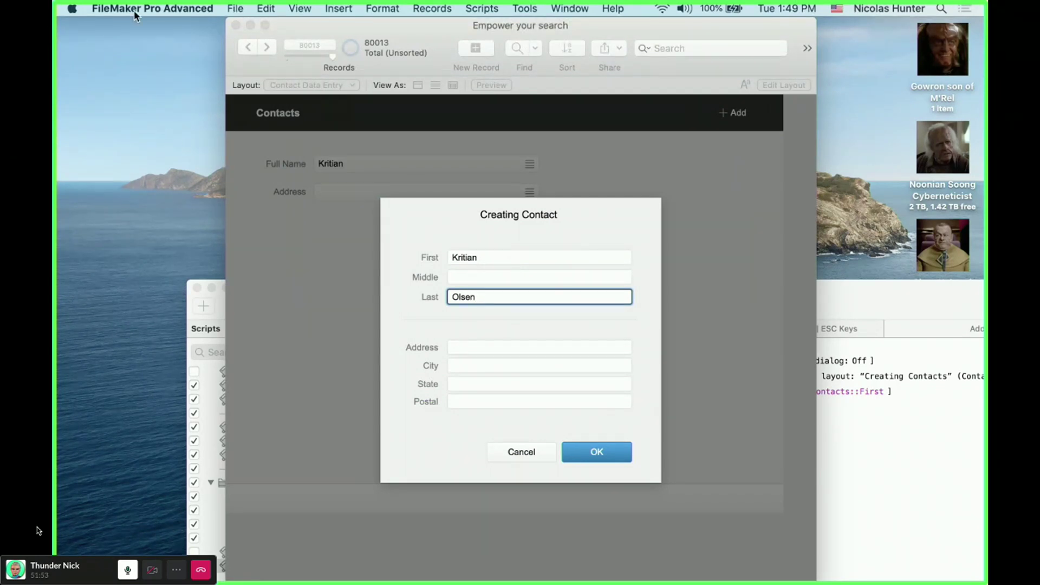
left_click(465, 256)
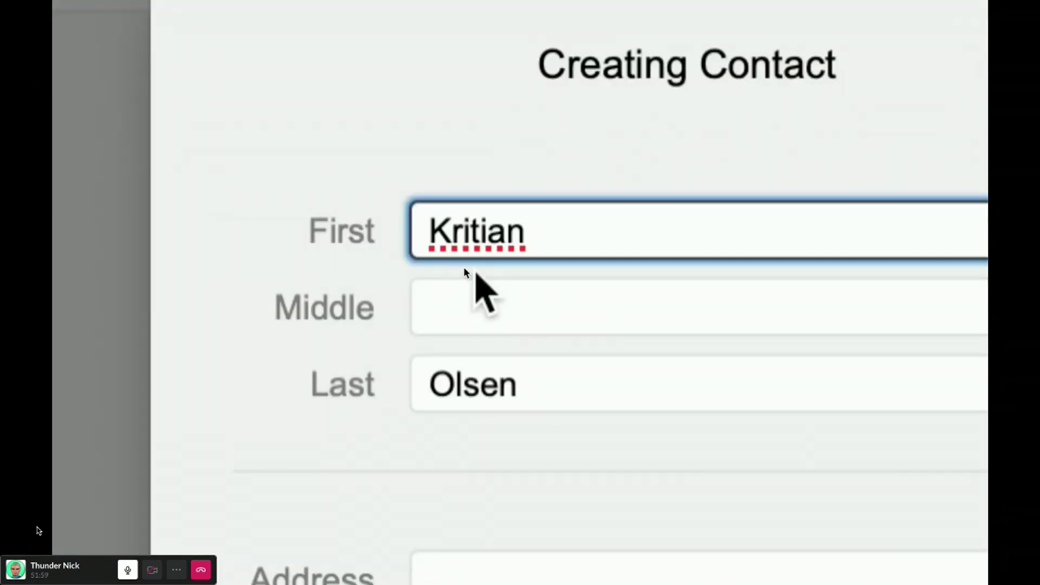
type("s")
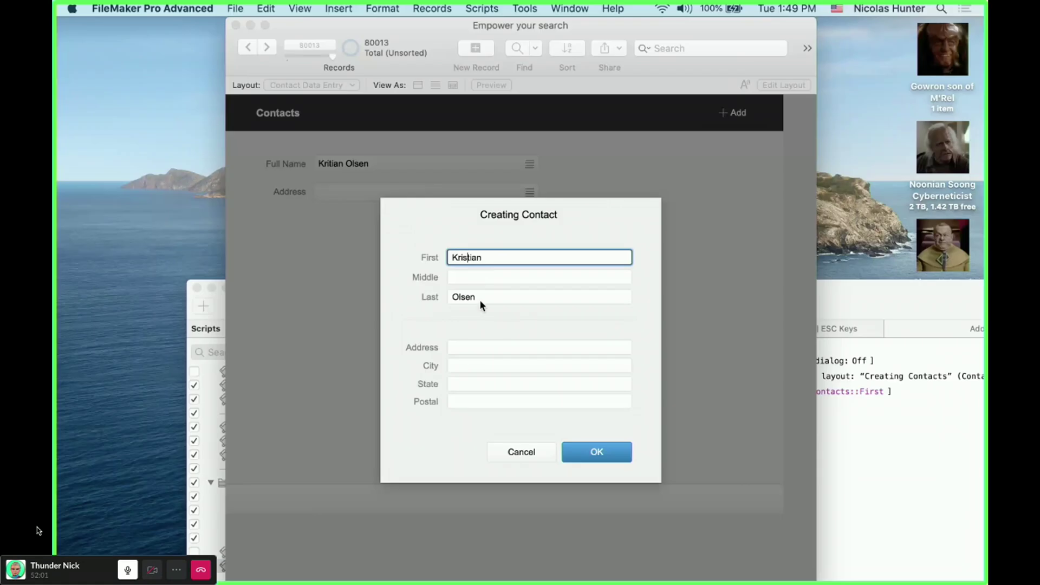
- Fill in the contact's city, state and postal code, trimming an extra postal digit
left_click(469, 347)
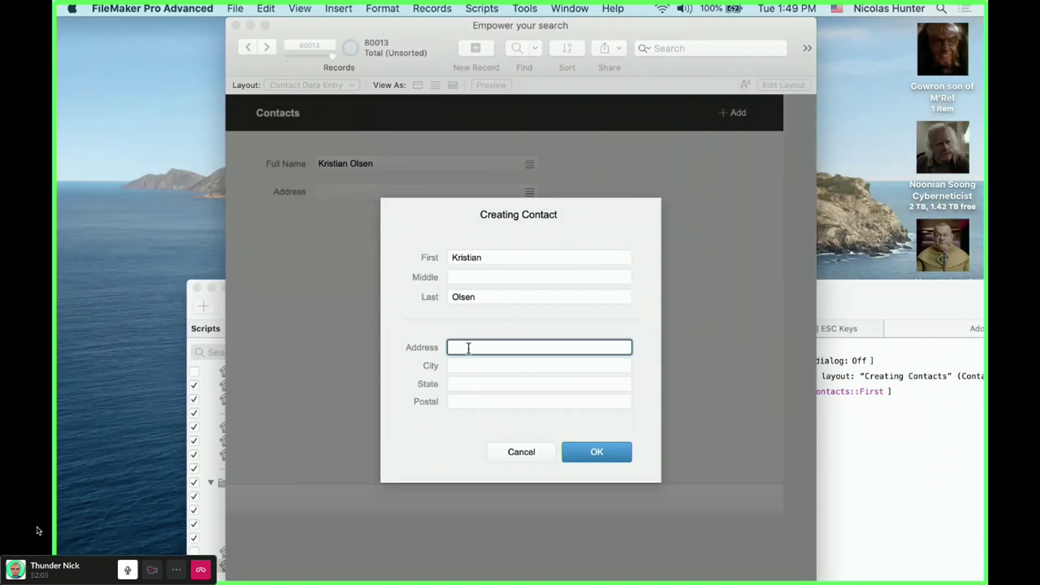
key("Tab")
type("Los Ossos")
key("Tab")
type("CA")
key("Tab")
type("934566")
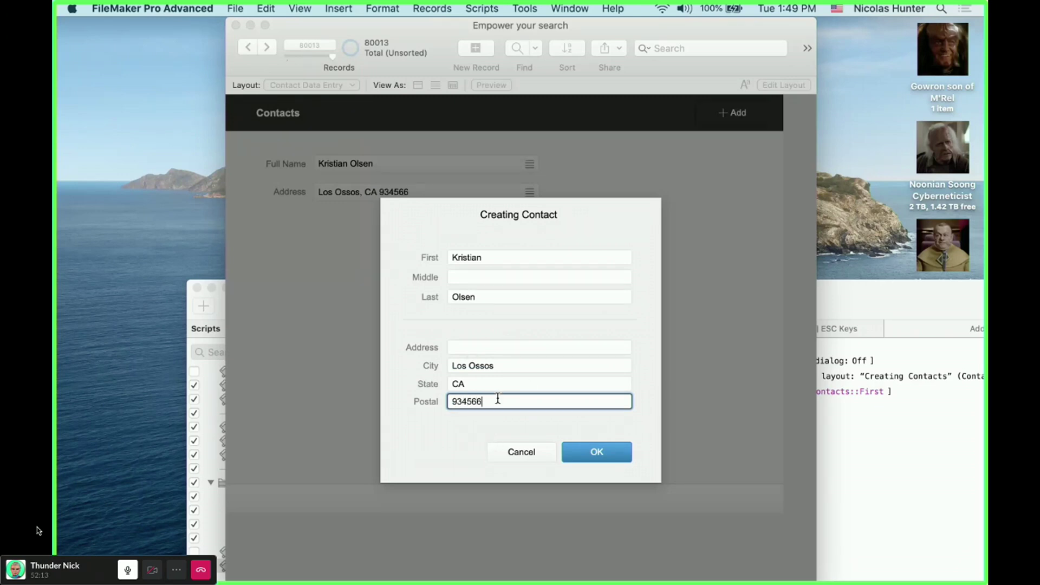
key("BackSpace")
left_click(467, 422)
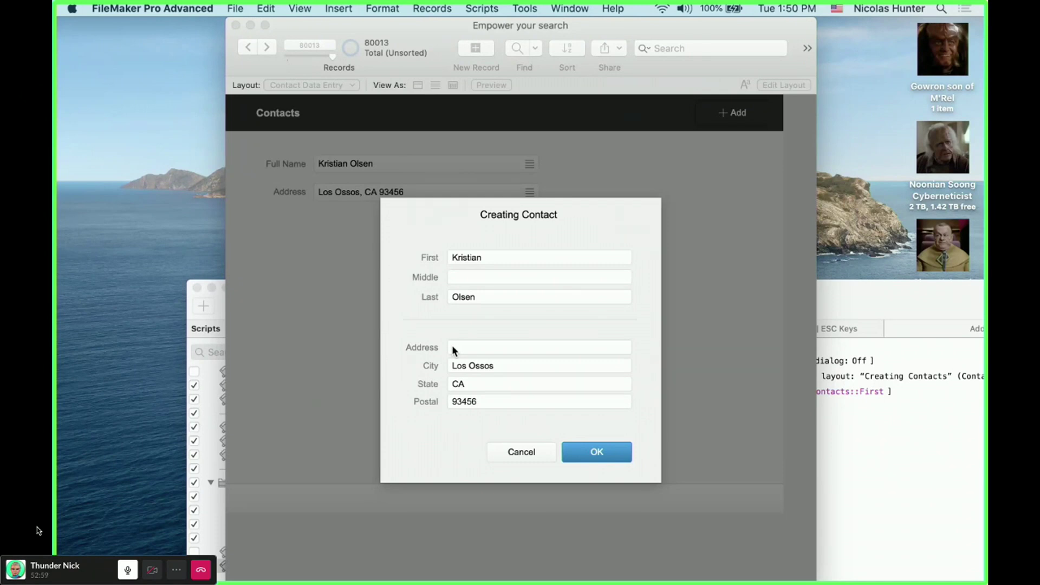
- Discard the unfinished contact and start a new one with the contact's first and last name
left_click(532, 452)
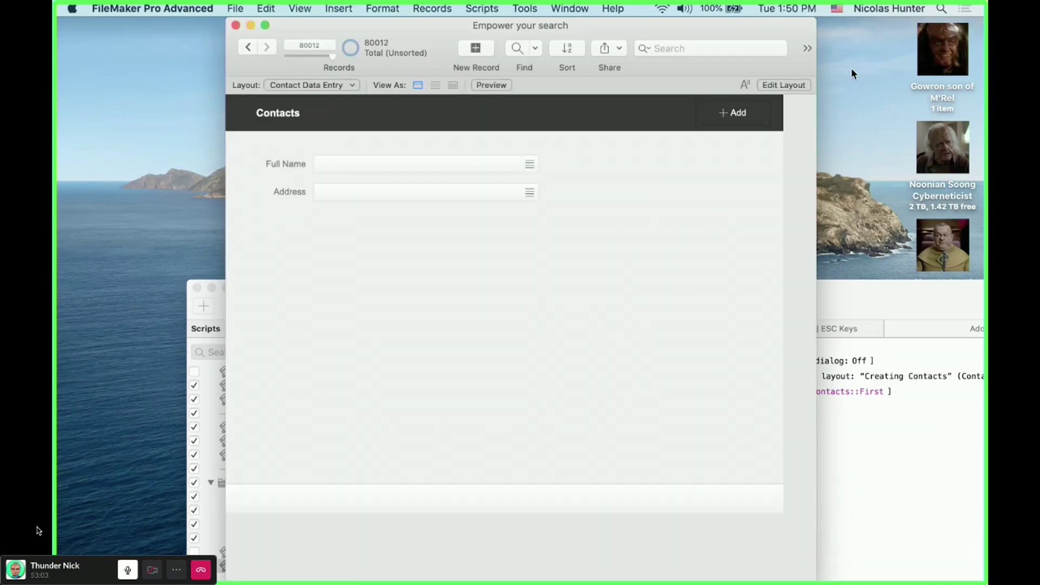
left_click(732, 114)
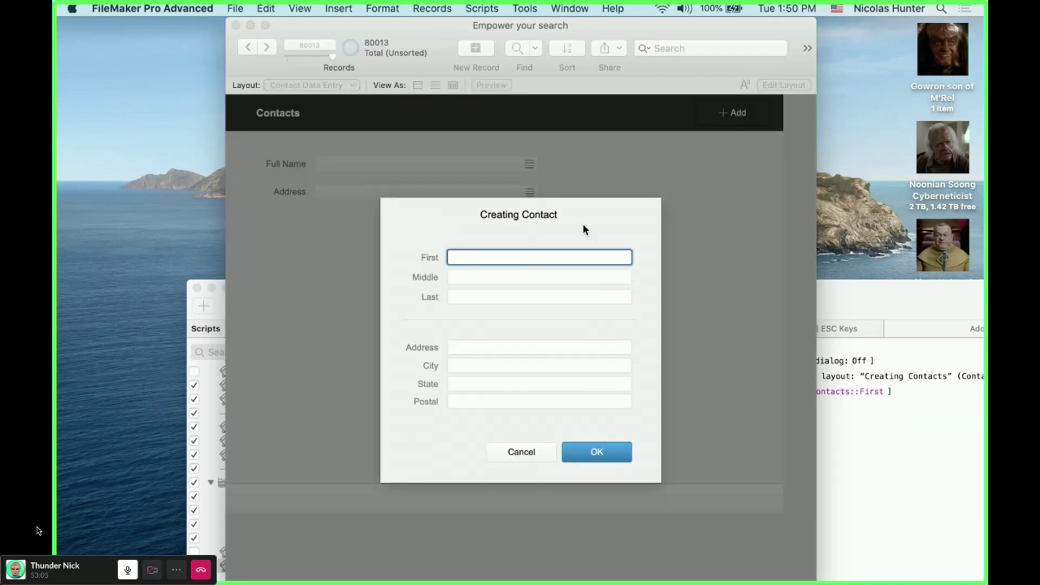
key("Tab")
key("Tab")
key("Tab")
key("Tab")
- Fill in the contact's city, state and postal code, save the card, and open Manage Layouts
type("Santa Clar")
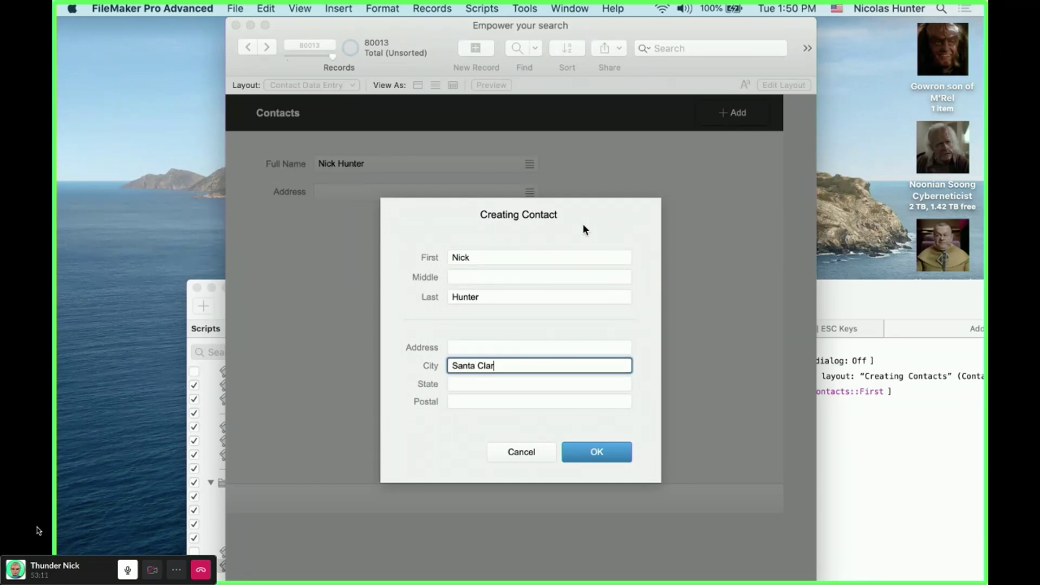
type("a")
key("Tab")
type("CA")
key("Tab")
type("95498")
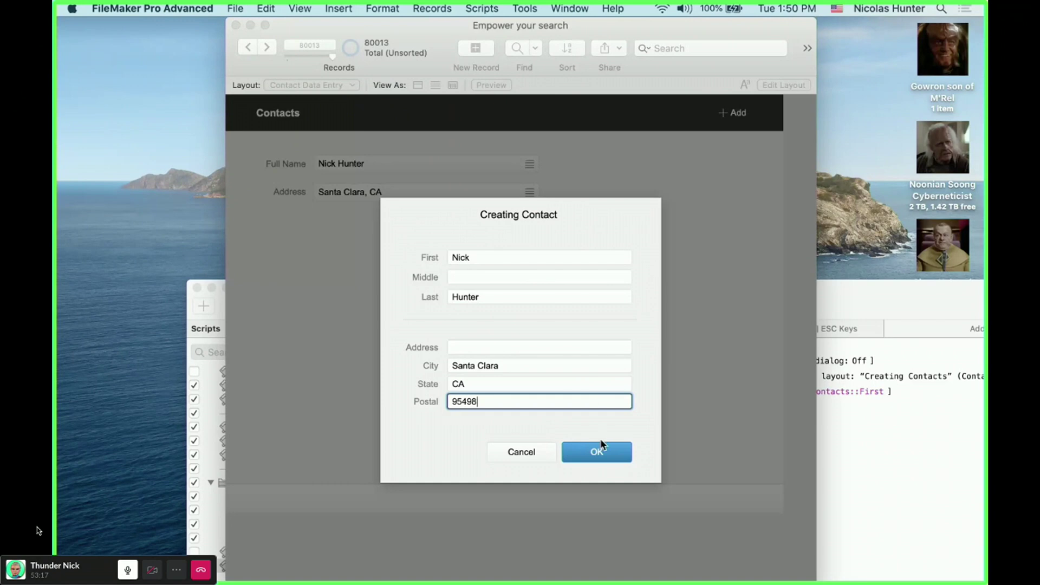
left_click(602, 453)
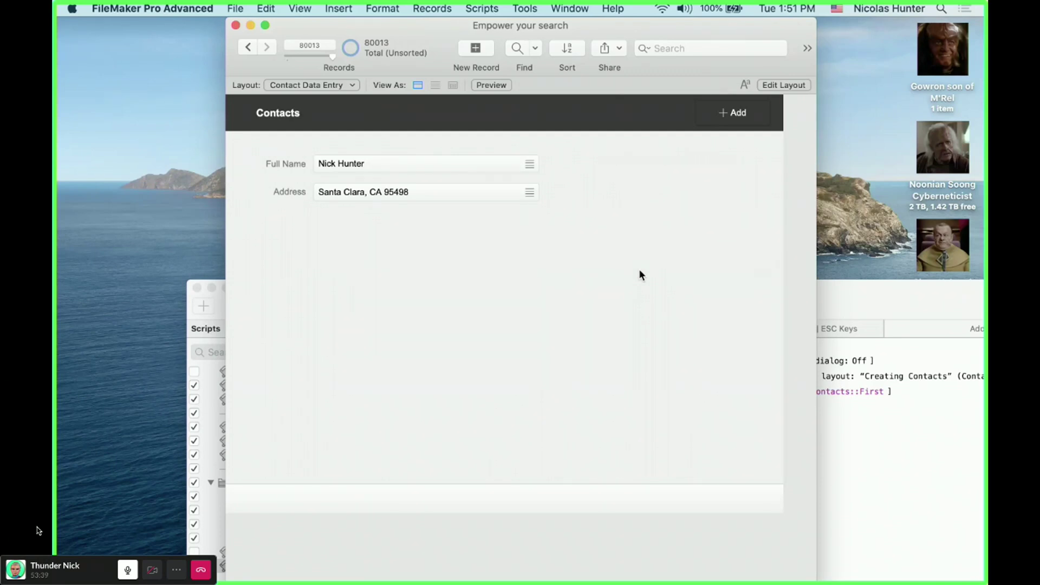
key("super+shift+l")
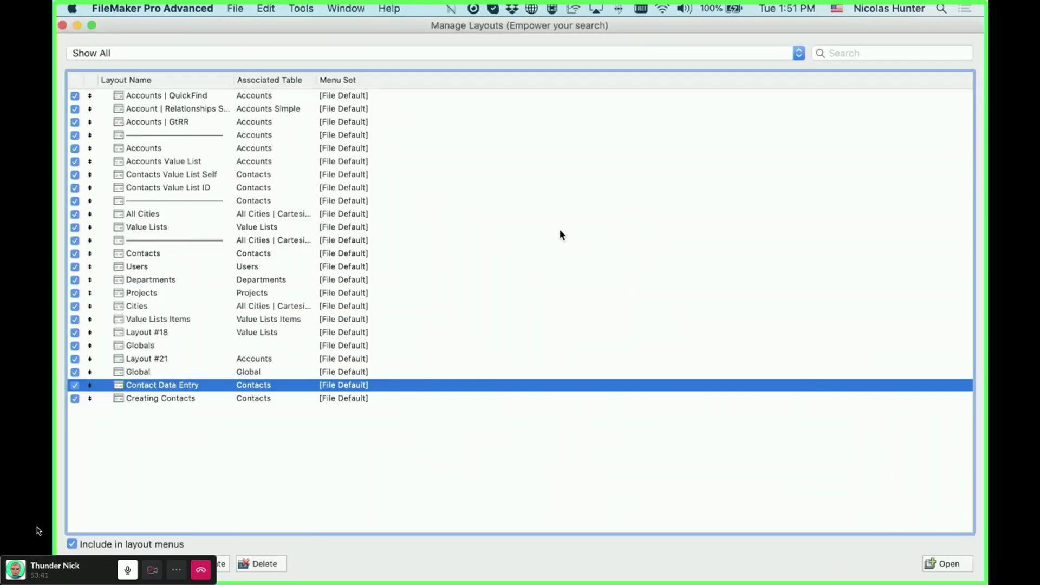
- Open Creating Contacts in Layout mode and verify its OK button runs Close Window [ Current Window ]
left_click(229, 399)
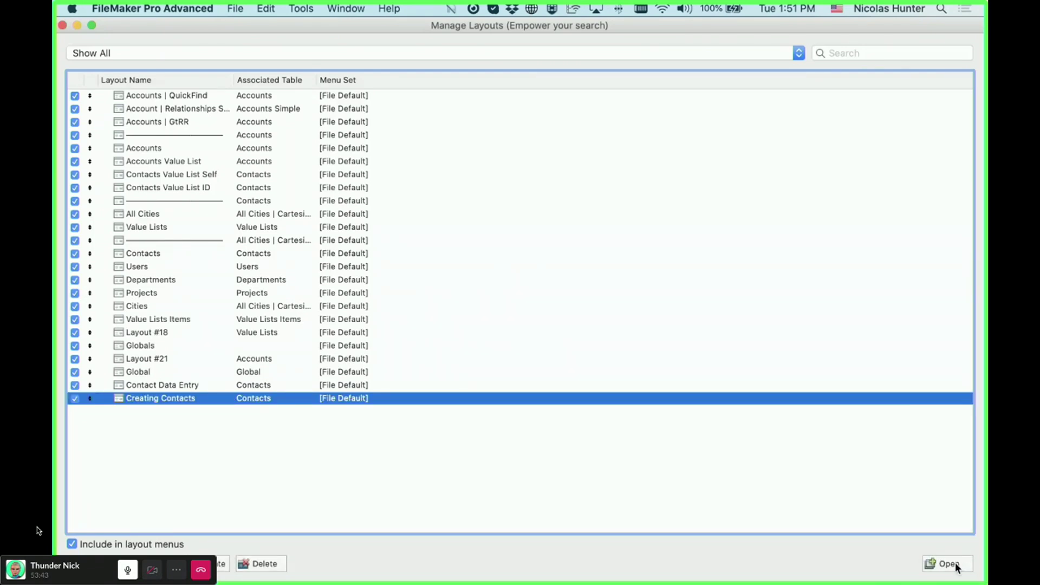
key("Return")
key("super+l")
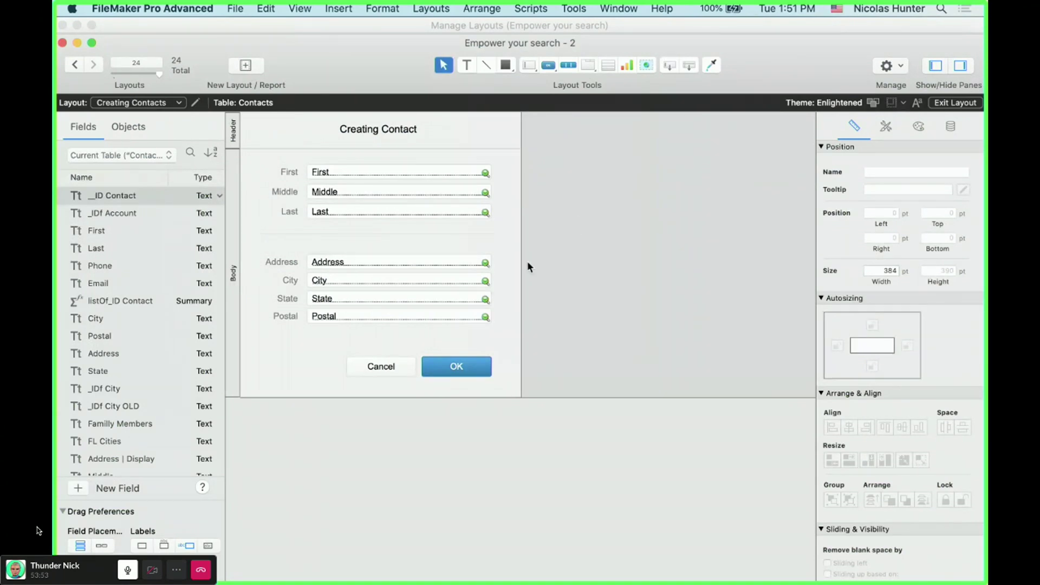
double_click(454, 370)
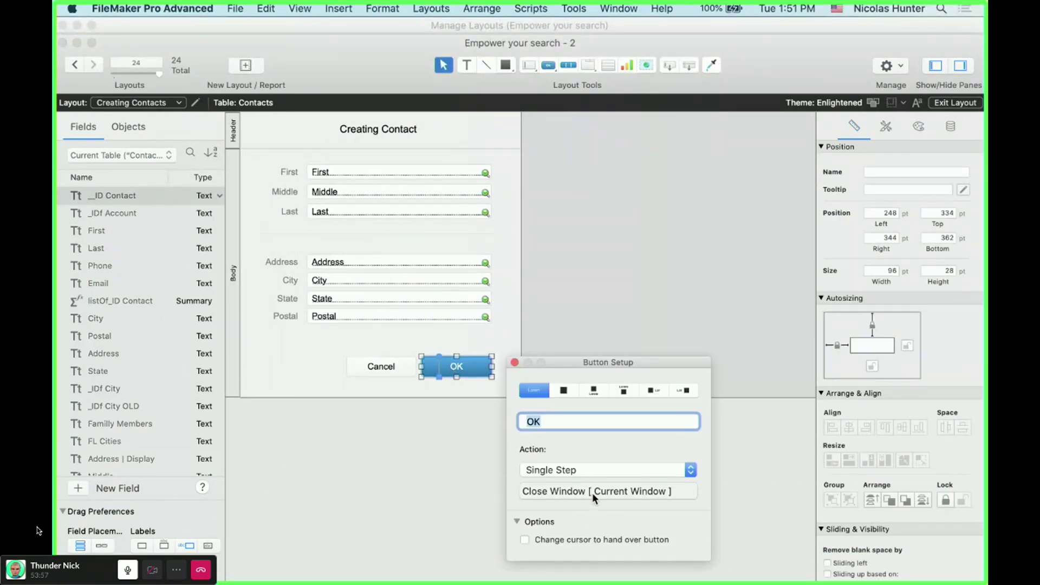
left_click(593, 493)
key("Return")
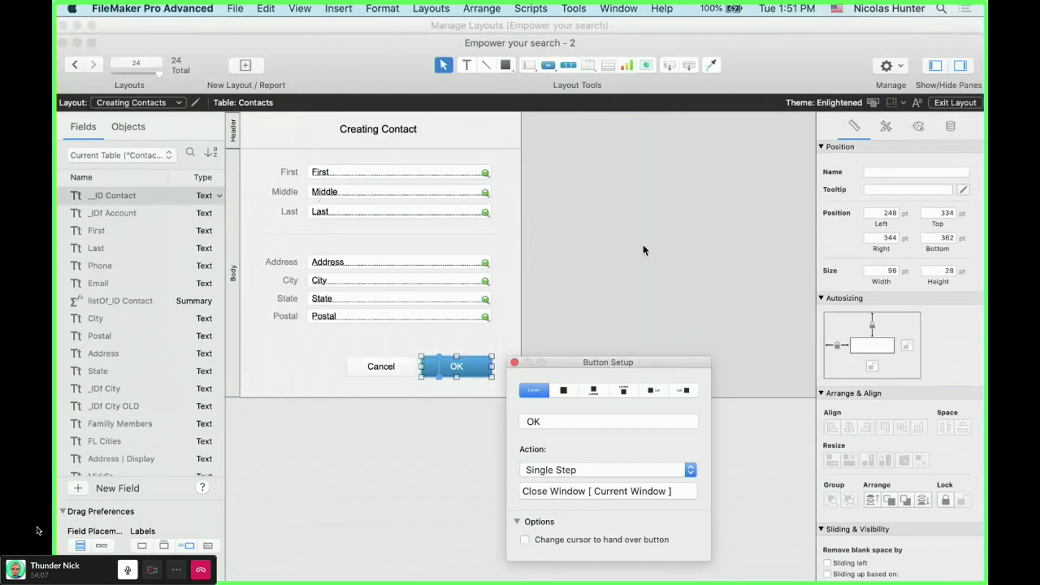
left_click(579, 317)
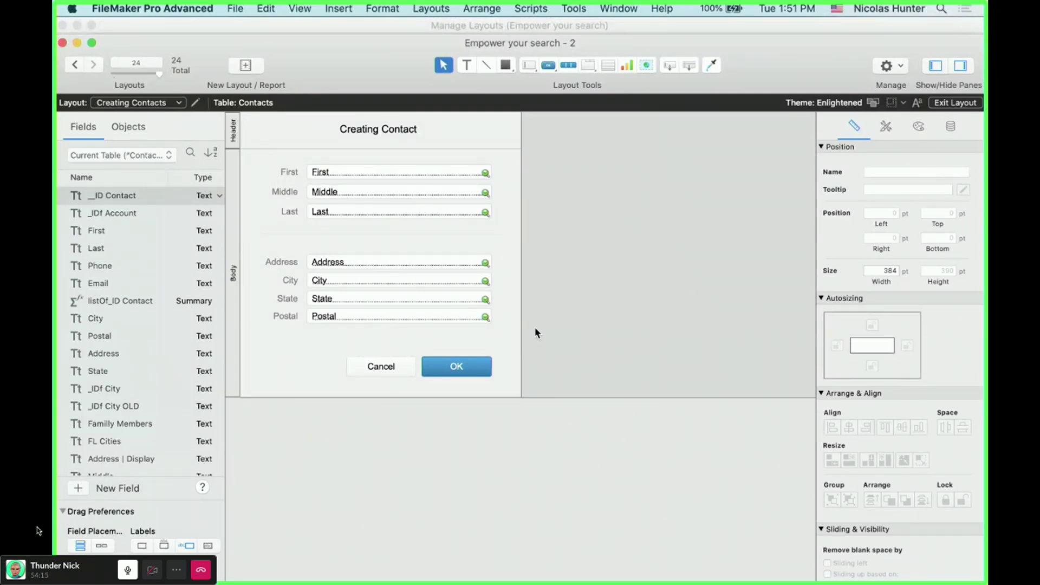
- Duplicate the OK button and give the copy Default style, no fill and grey text
left_click(453, 367)
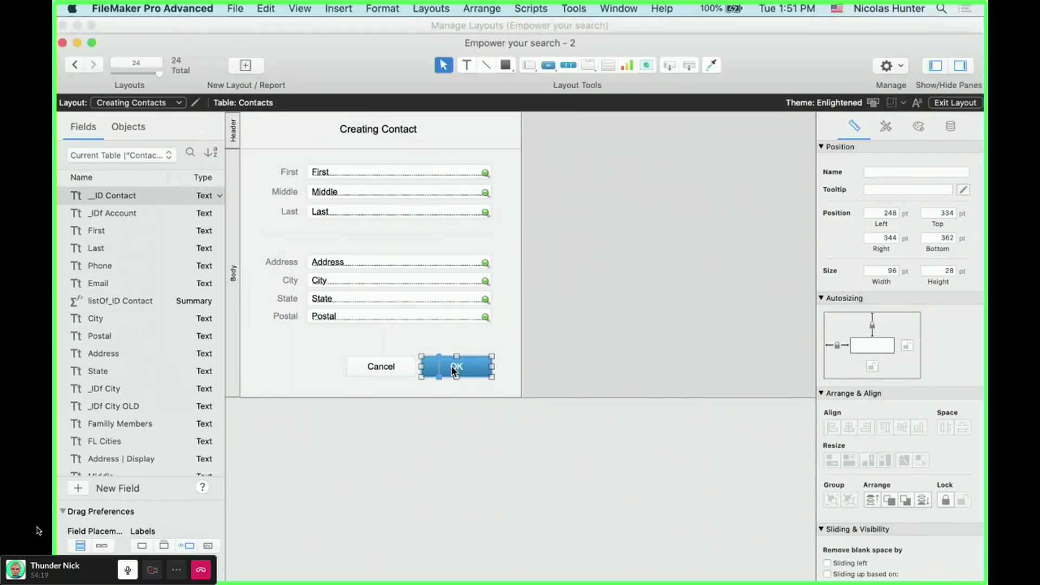
left_click_drag(456, 371, 464, 342)
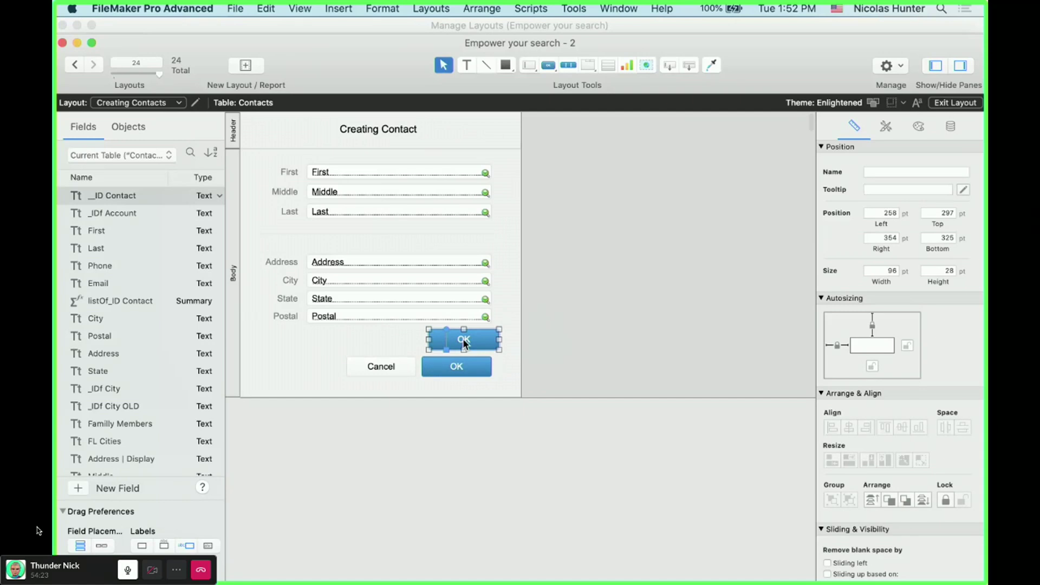
left_click(904, 126)
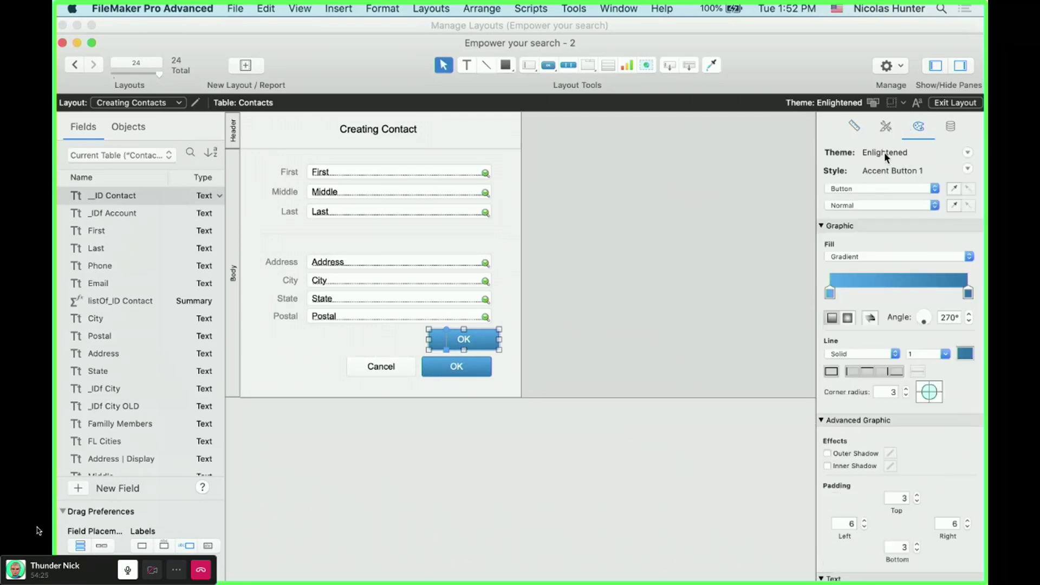
left_click(888, 128)
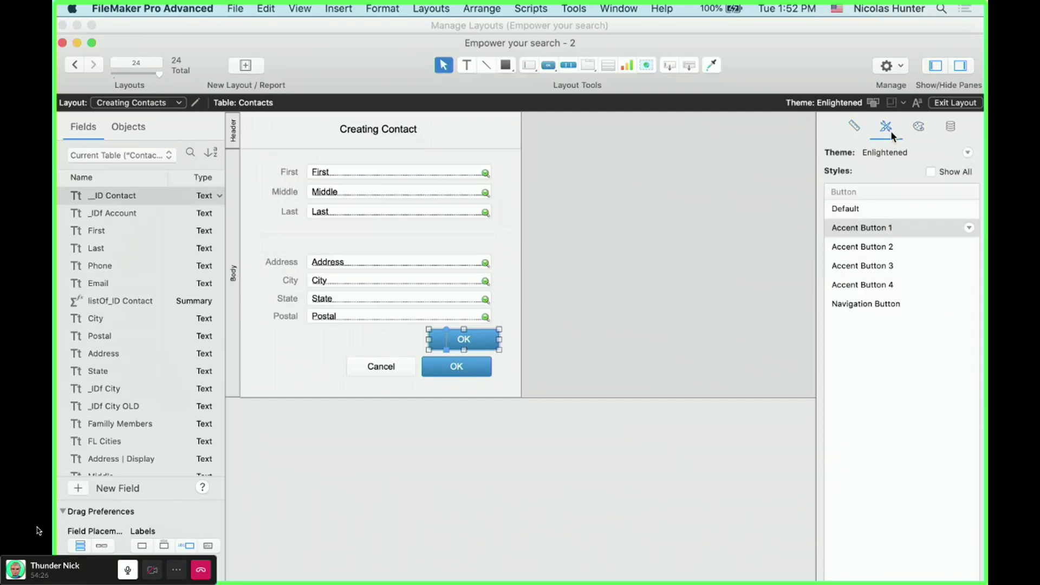
left_click(874, 209)
left_click(919, 127)
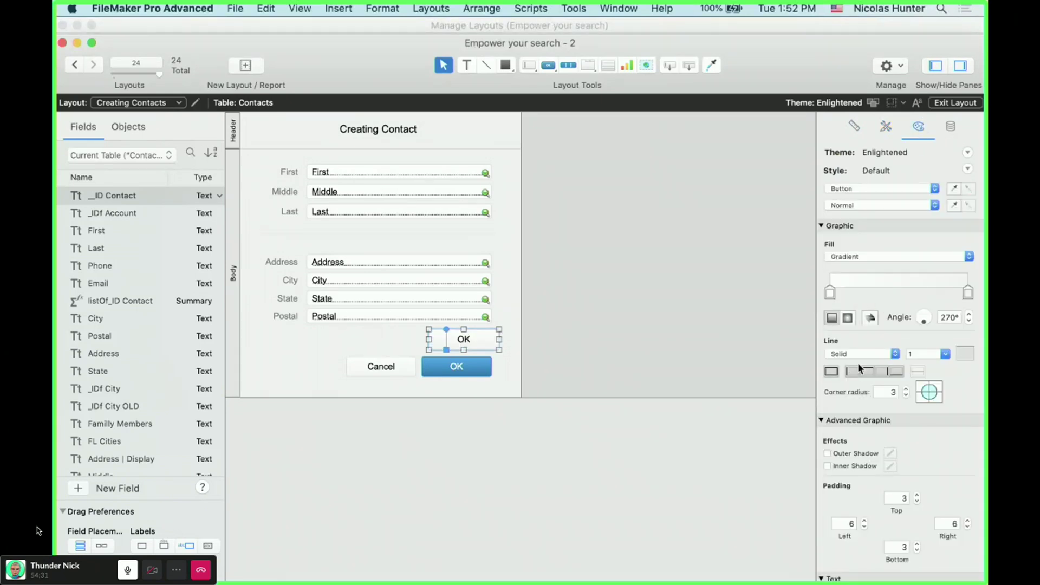
left_click(868, 258)
left_click(691, 340)
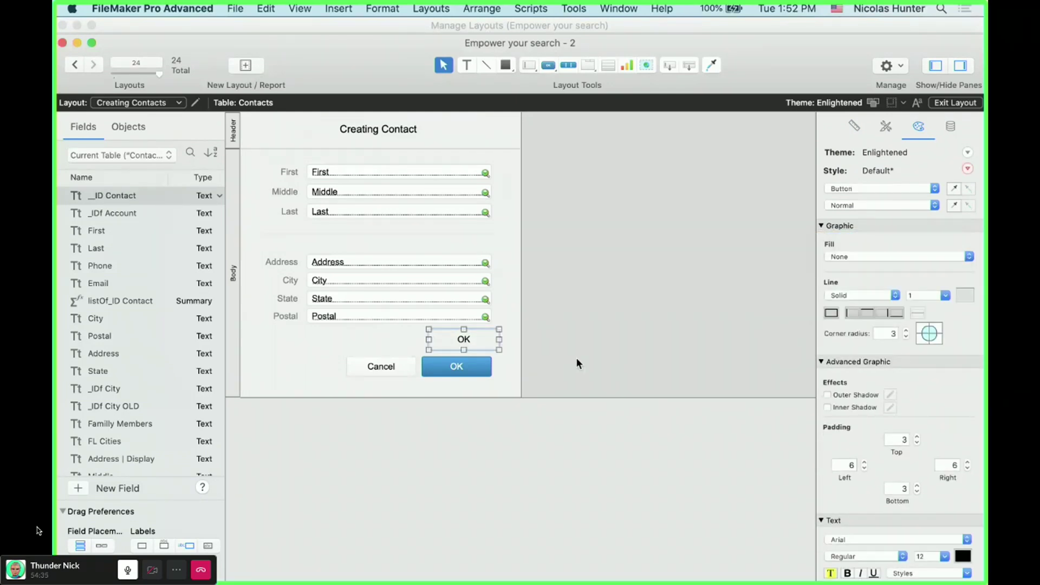
left_click(961, 555)
left_click(954, 418)
left_click(641, 371)
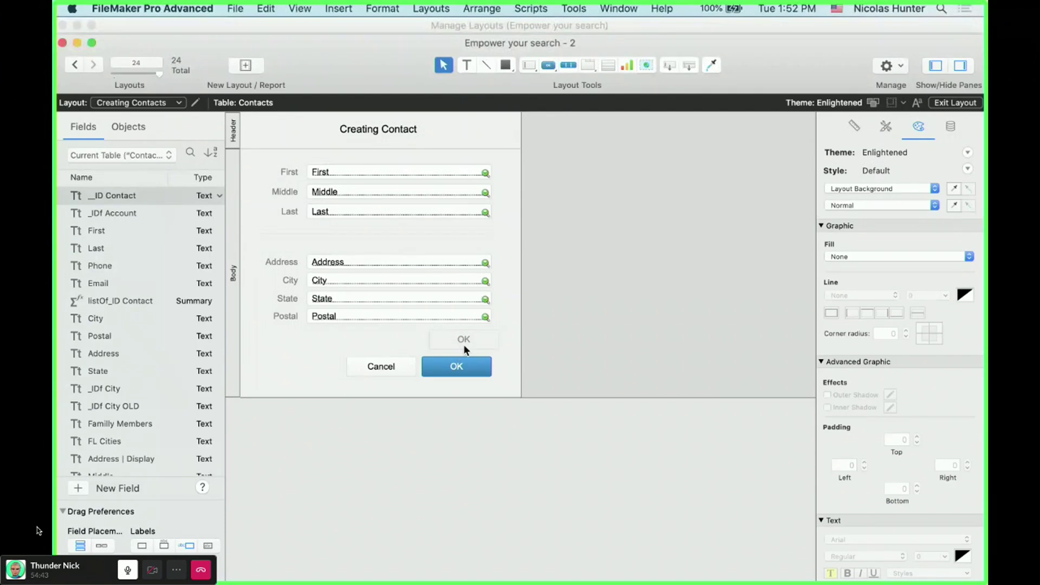
- Set the grey OK copy's button action to Do Nothing
double_click(463, 342)
left_click(567, 444)
left_click(559, 421)
left_click(521, 335)
- Stack the grey OK copy over the blue OK and send the blue button to the back
left_click(463, 342)
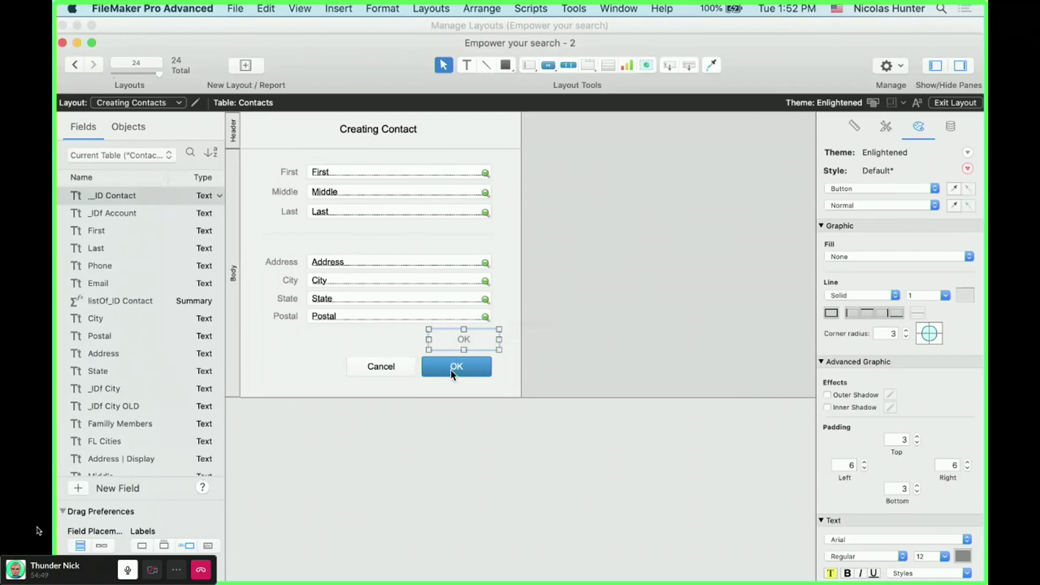
left_click(451, 374)
left_click(477, 337)
left_click_drag(477, 337, 466, 366)
left_click(599, 335)
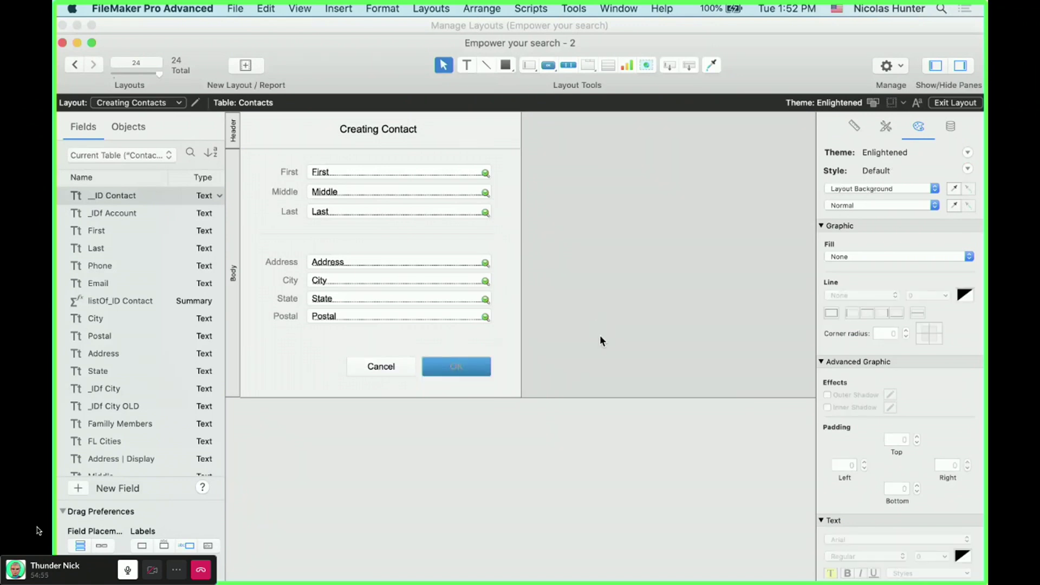
left_click(452, 362)
left_click(482, 8)
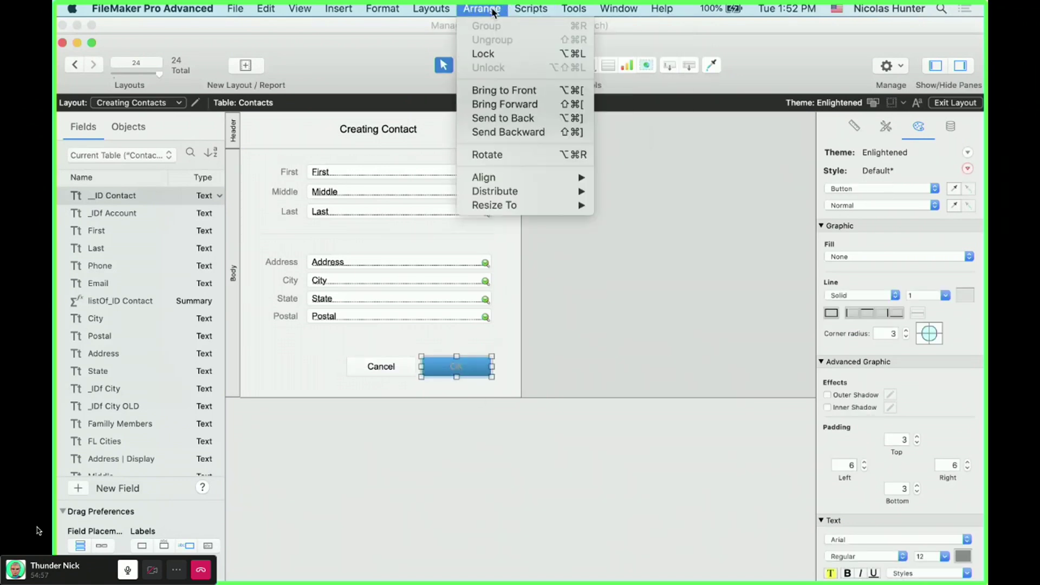
left_click(496, 117)
left_click(670, 294)
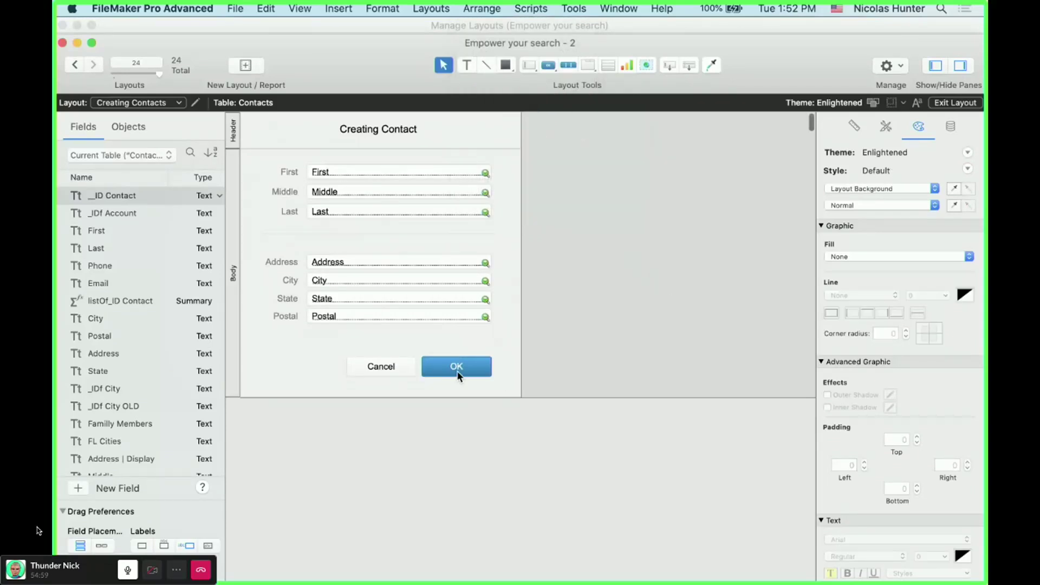
- Select the form objects and the OK button, then show the layout's object list
left_click_drag(481, 340, 407, 175)
left_click(951, 126)
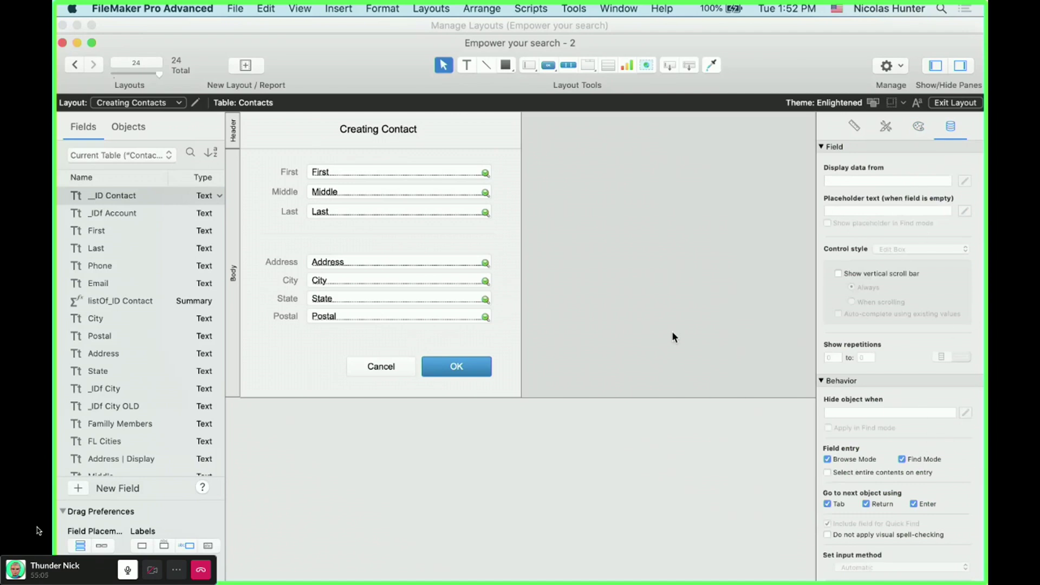
left_click(456, 367)
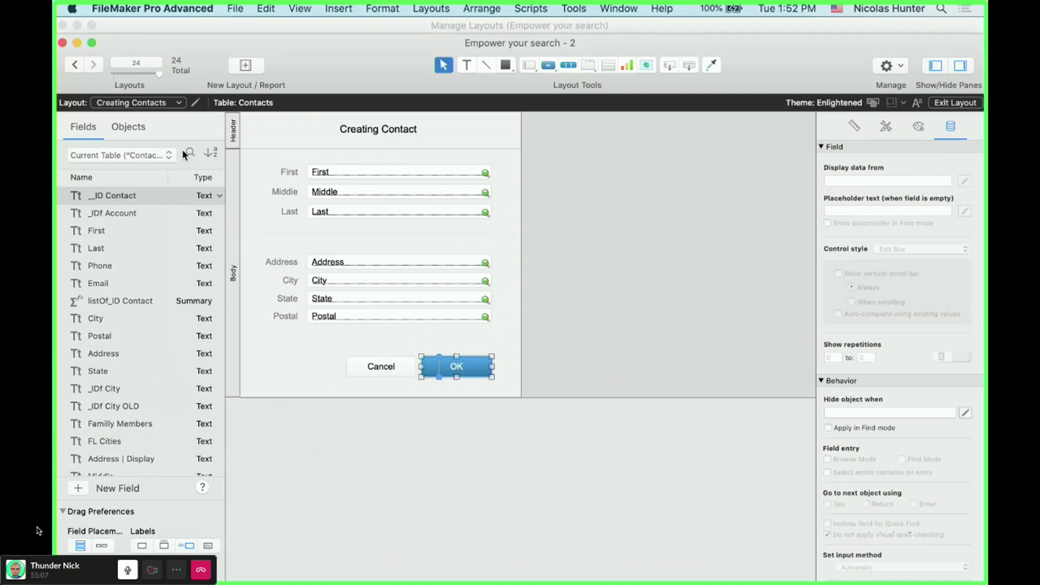
left_click(128, 126)
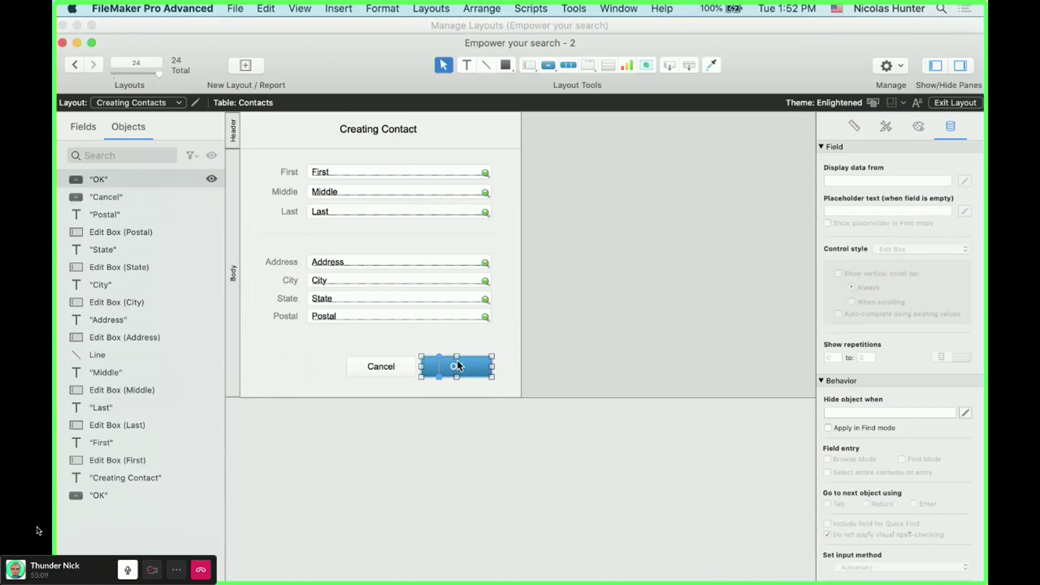
- Start the OK button's Hide object when formula with List( Contacts::First ;
left_click(966, 413)
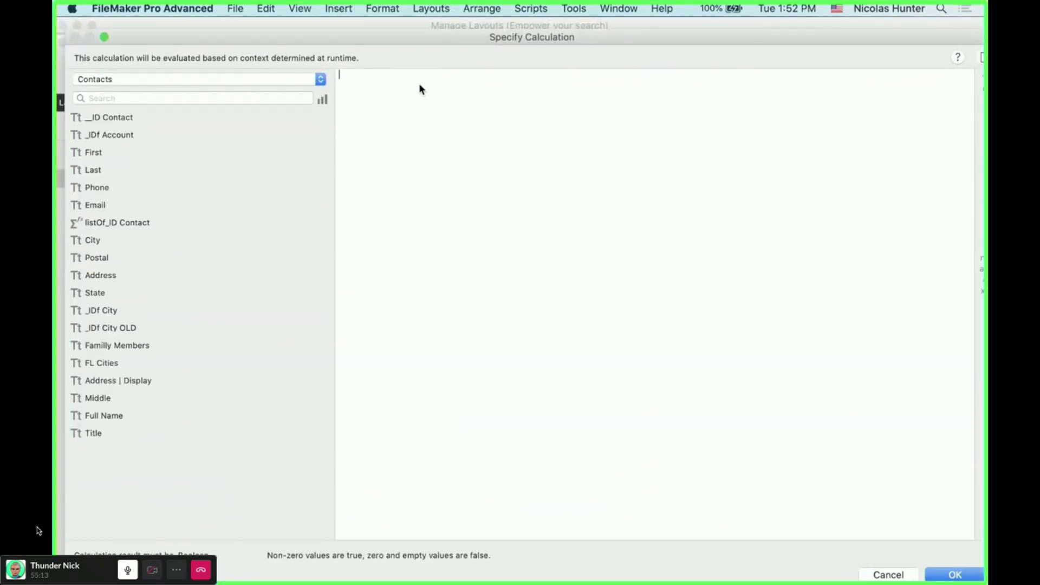
type("Li")
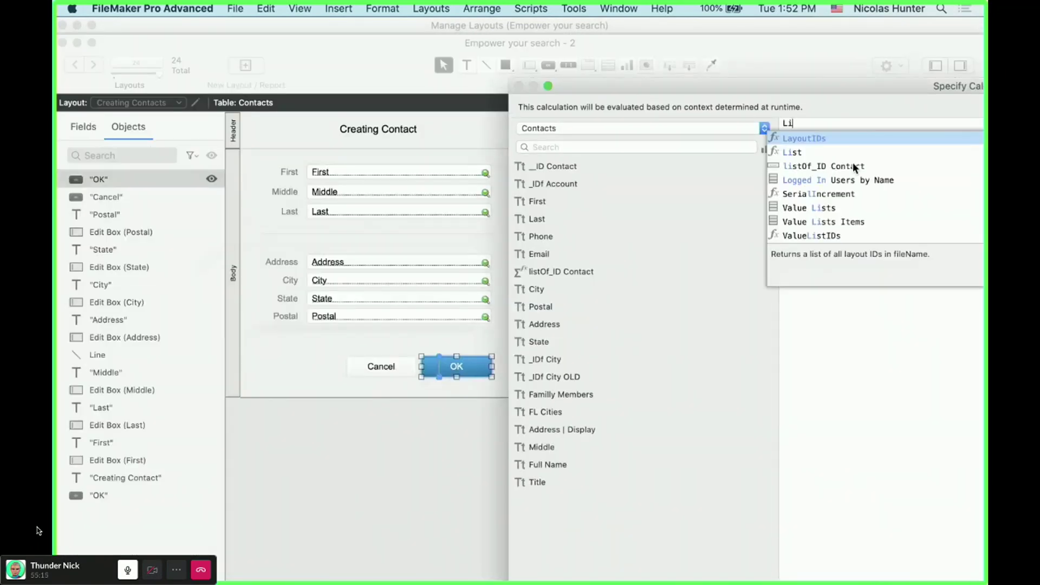
key("Down")
key("Return")
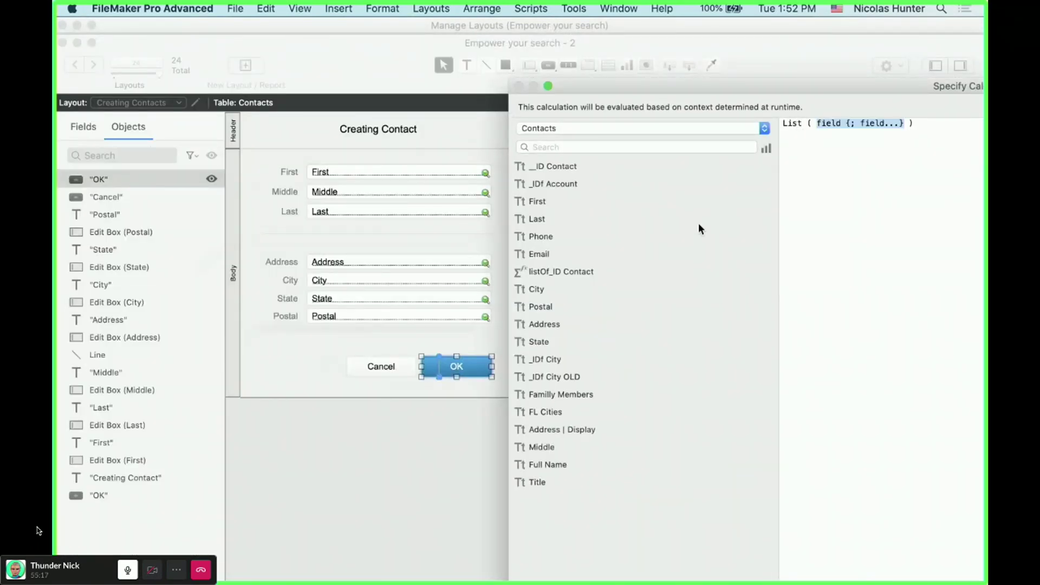
double_click(561, 202)
type(";")
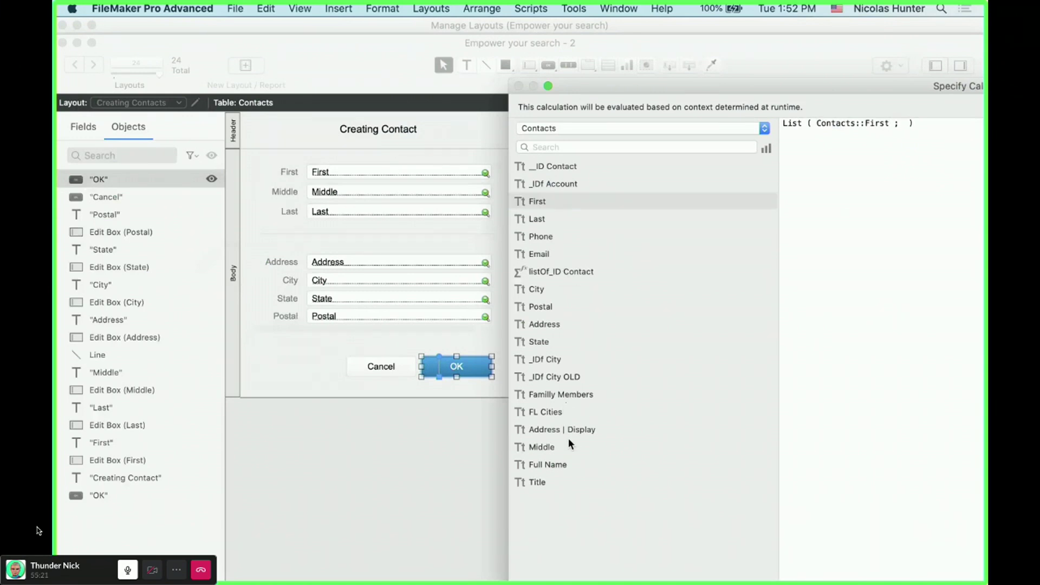
- Add the Middle, Last, Address, City, State and Postal fields to the List
double_click(563, 446)
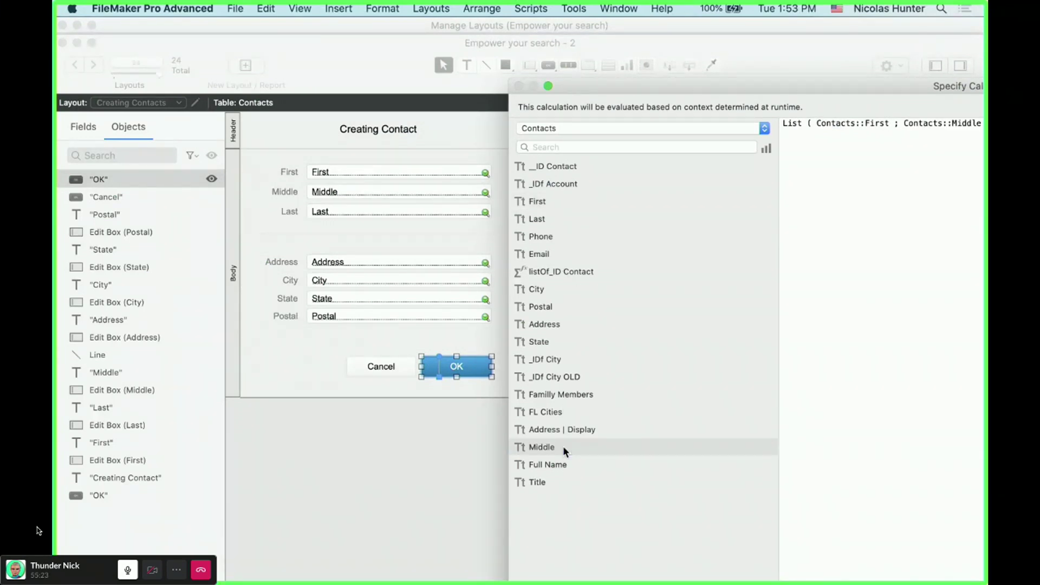
double_click(539, 219)
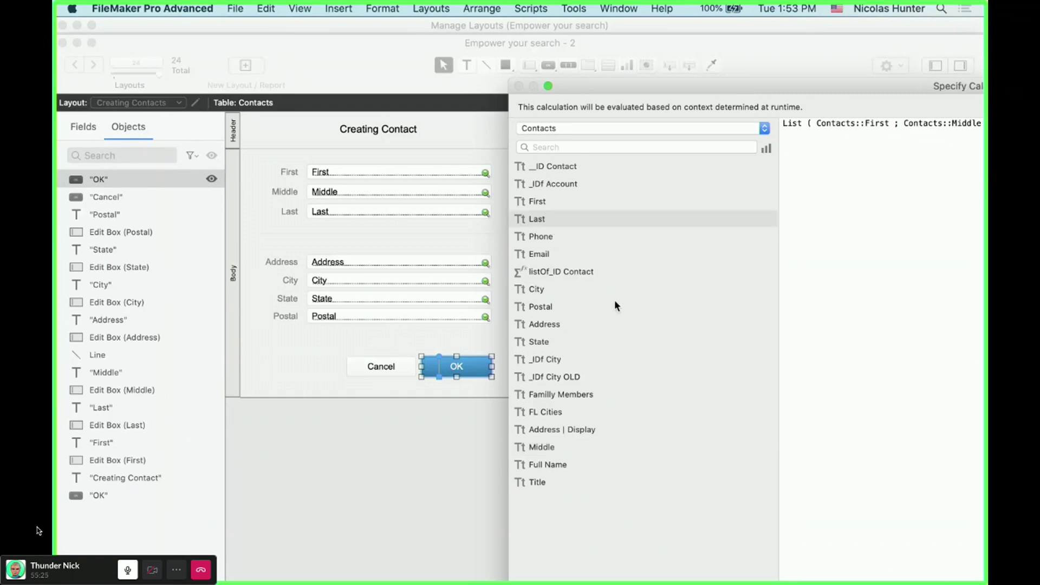
double_click(561, 324)
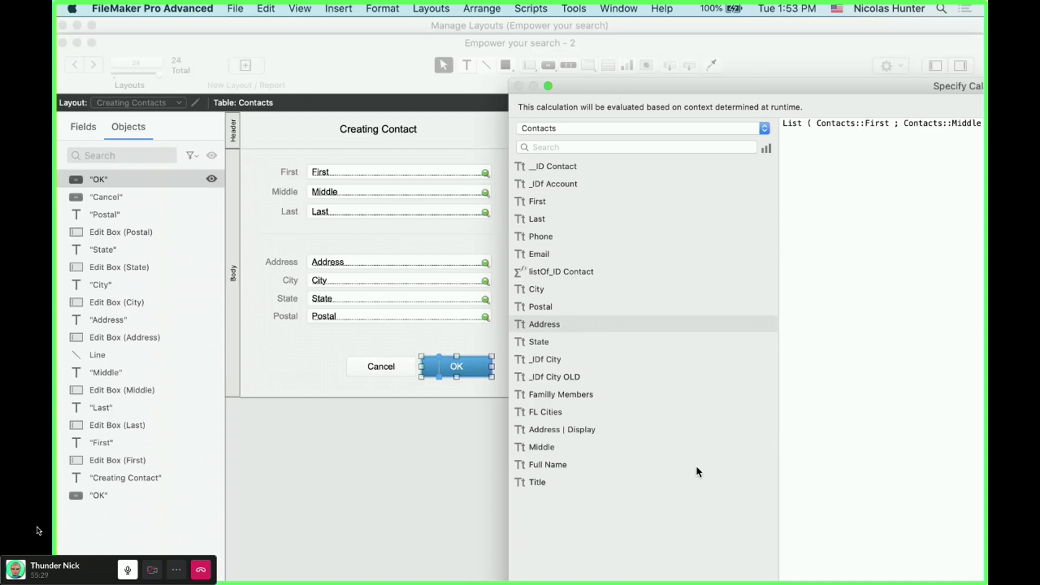
double_click(559, 293)
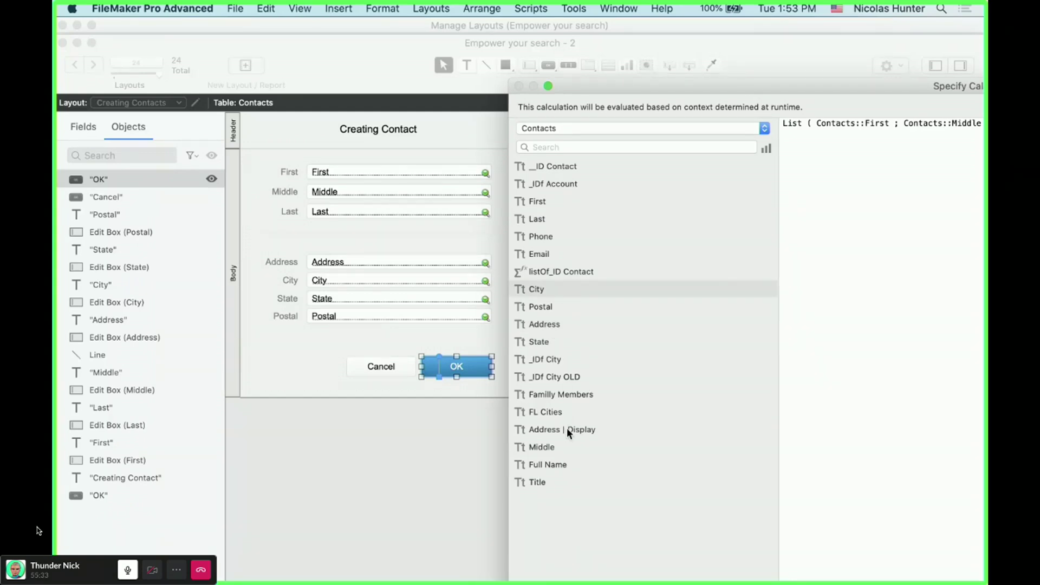
double_click(550, 341)
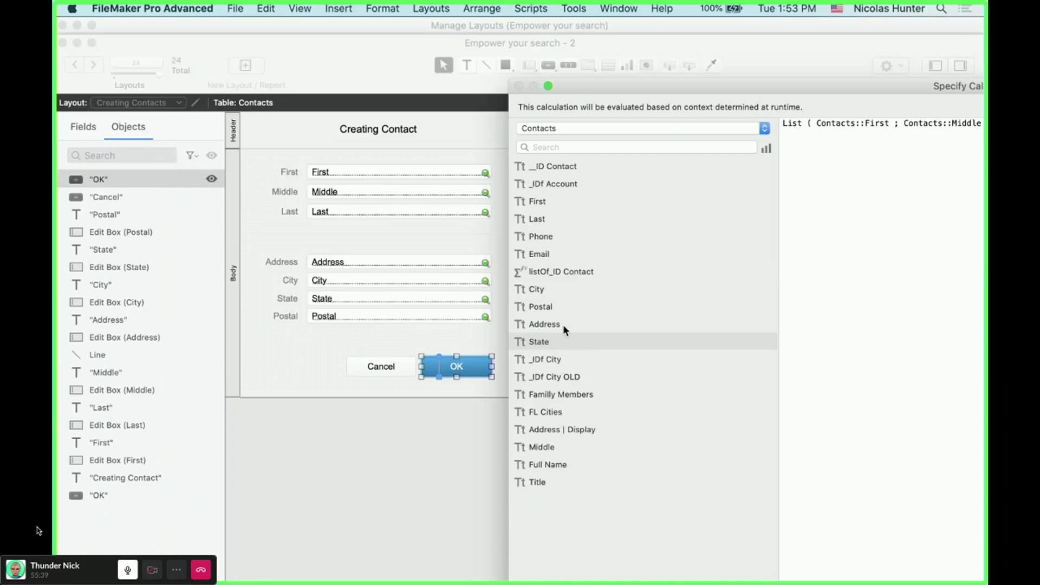
left_click(563, 307)
double_click(563, 307)
- Append the comparison < 7 to the end of the formula
left_click_drag(689, 87, 380, 416)
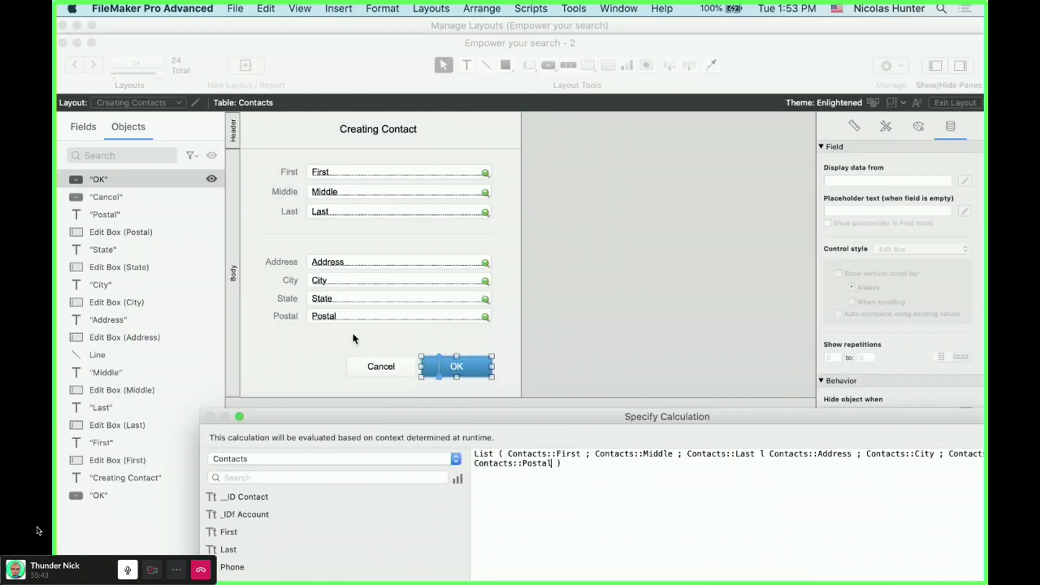
double_click(528, 416)
left_click(464, 220)
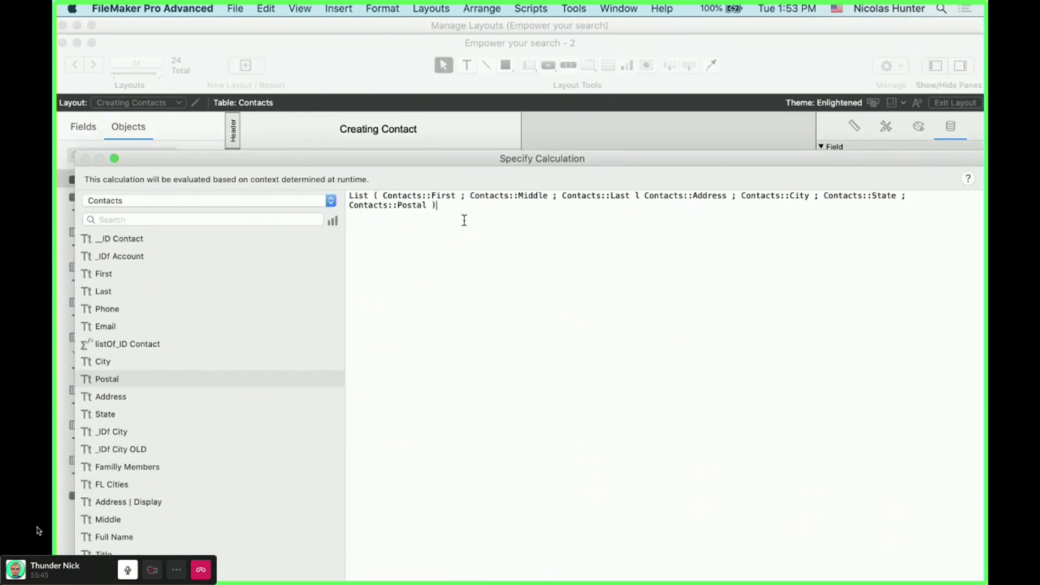
type("≠ 7")
double_click(544, 160)
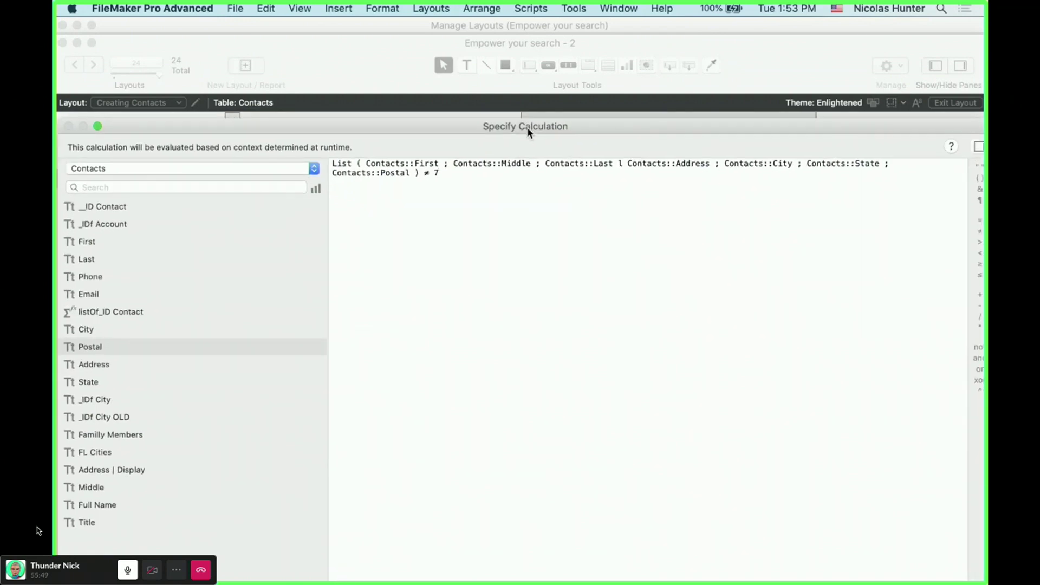
double_click(426, 173)
type("<")
- Replace the stray 'l' after Contacts::Last with a semicolon and accept the formula
left_click_drag(489, 127, 402, 15)
left_click(825, 562)
left_click(331, 151)
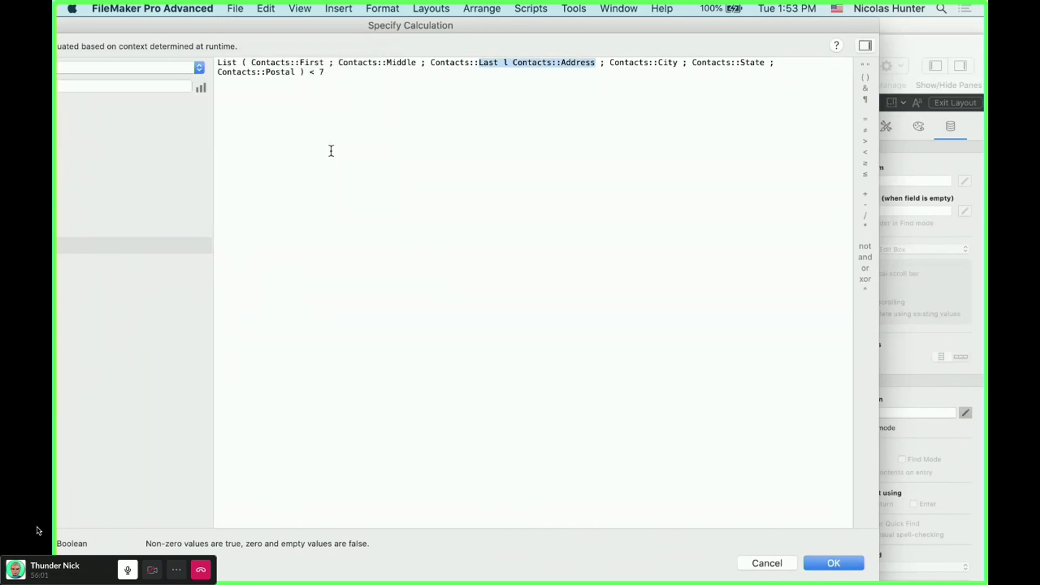
left_click(514, 93)
left_click(511, 66)
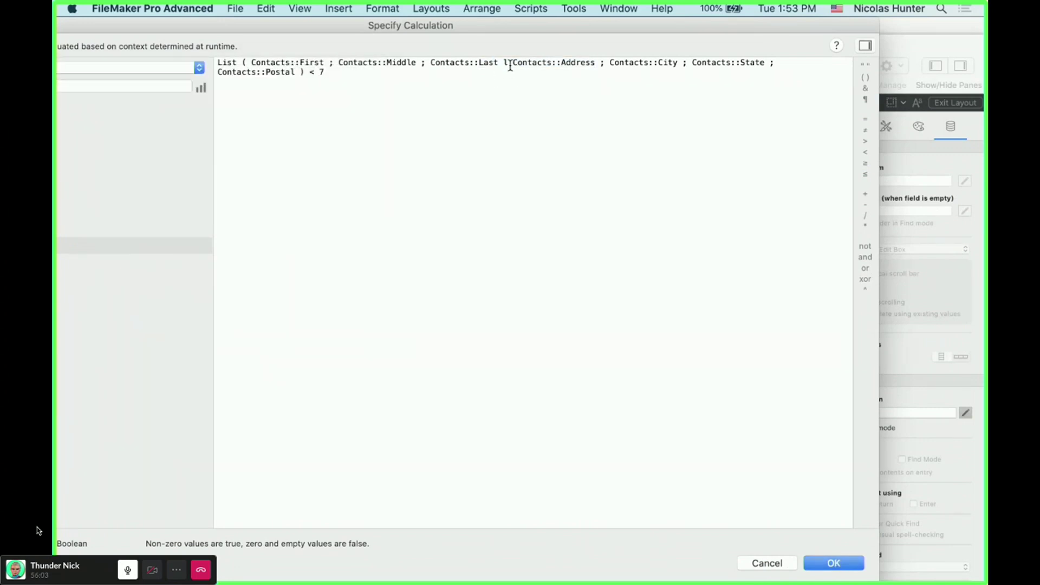
key("BackSpace")
type(";")
left_click(833, 564)
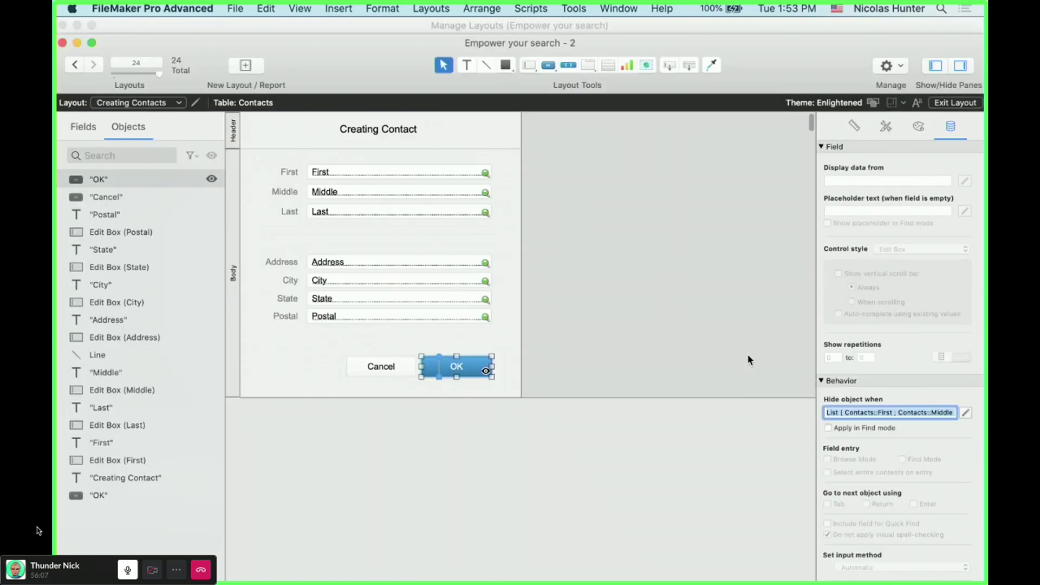
- Wrap the List expression in ValueCount, copy the formula, and save the hide condition
left_click(966, 413)
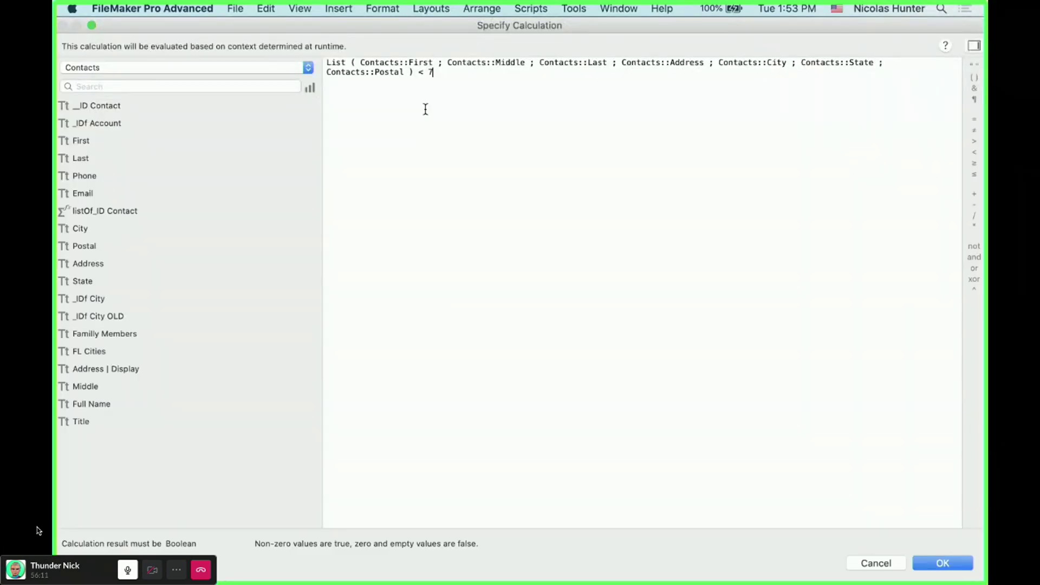
left_click_drag(418, 72, 327, 63)
key("super+c")
key("BackSpace")
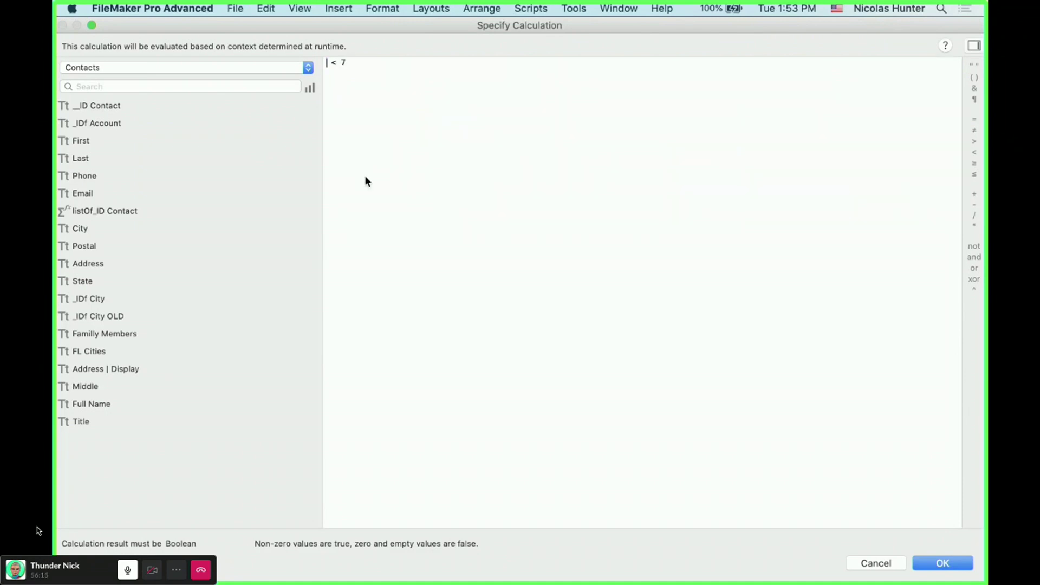
type("value")
key("Return")
key("super+v")
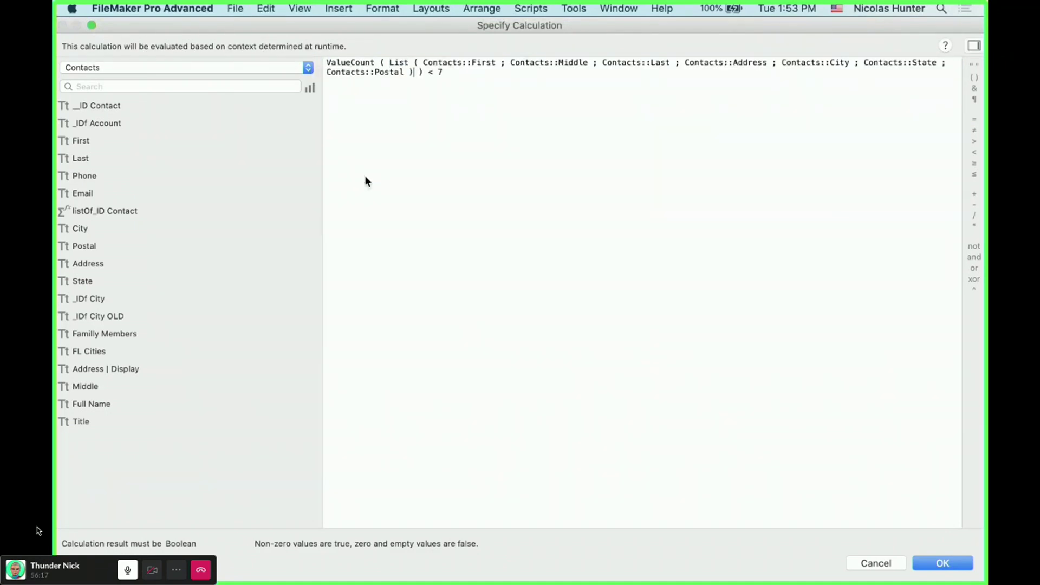
left_click(432, 78)
key("super+a")
key("super+c")
left_click(946, 571)
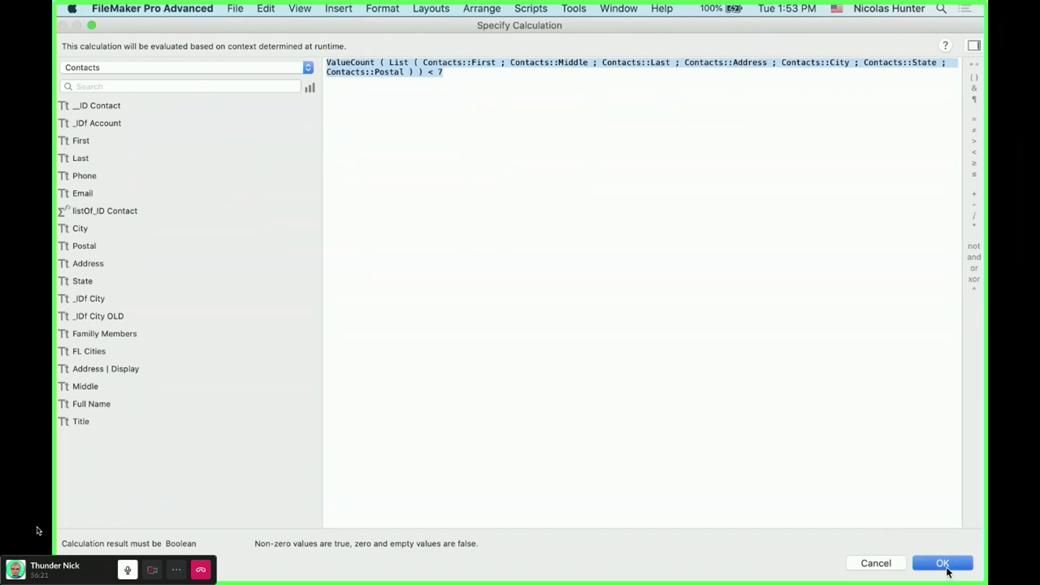
left_click(486, 182)
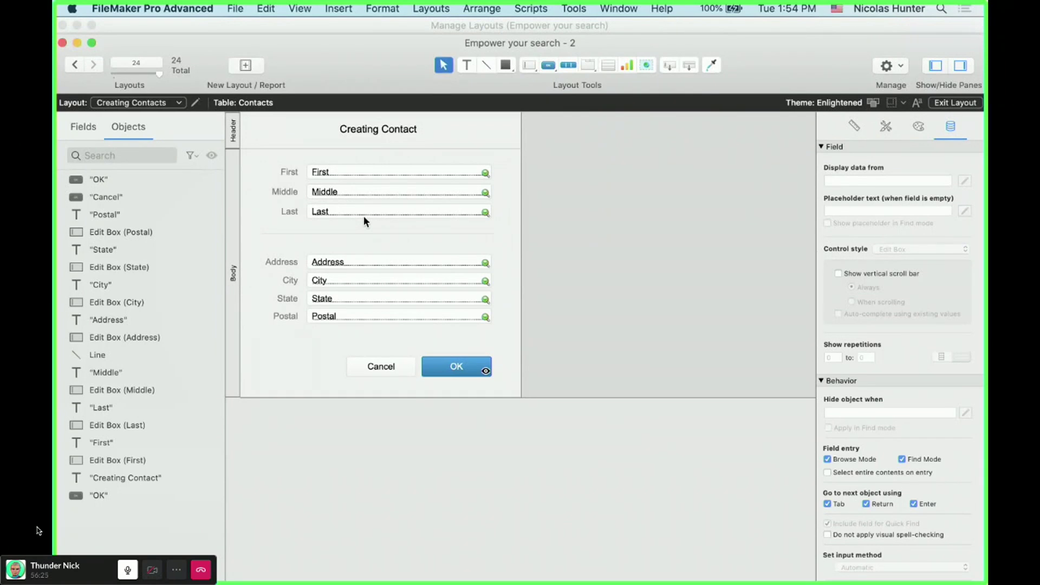
- Open the Data Viewer with a new watch expression window
left_click(574, 9)
left_click(580, 57)
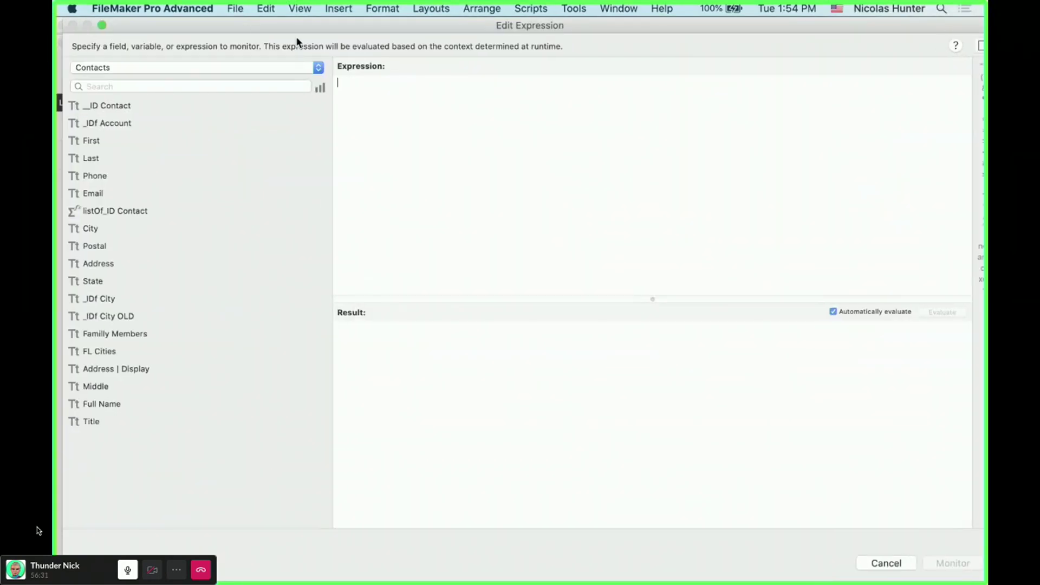
left_click_drag(296, 37, 512, 191)
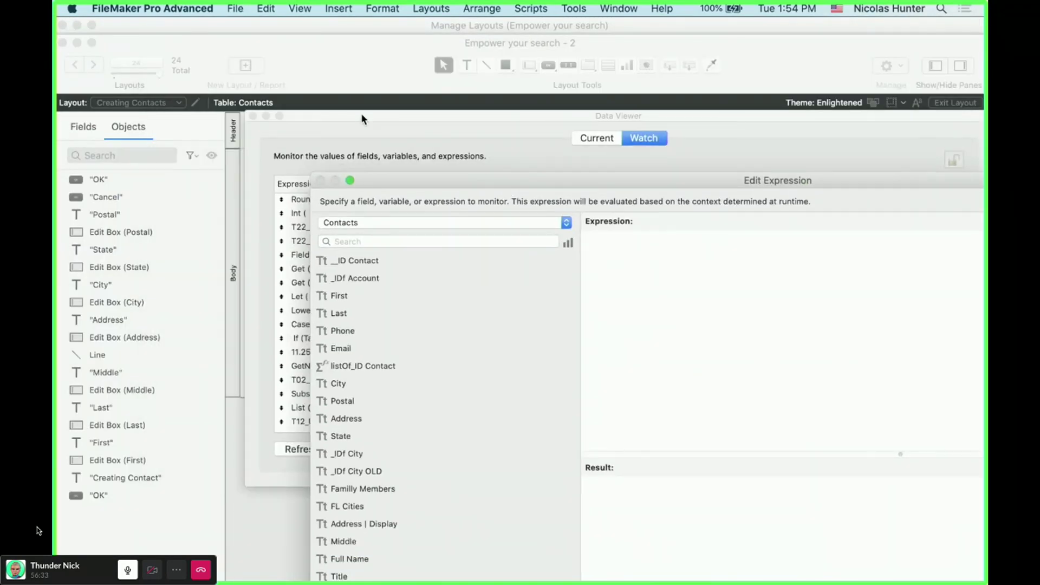
left_click_drag(361, 113, 526, 78)
left_click_drag(429, 210, 313, 95)
- Watch the ValueCount formula without '< 7', then view the record in Browse mode
key("super+v")
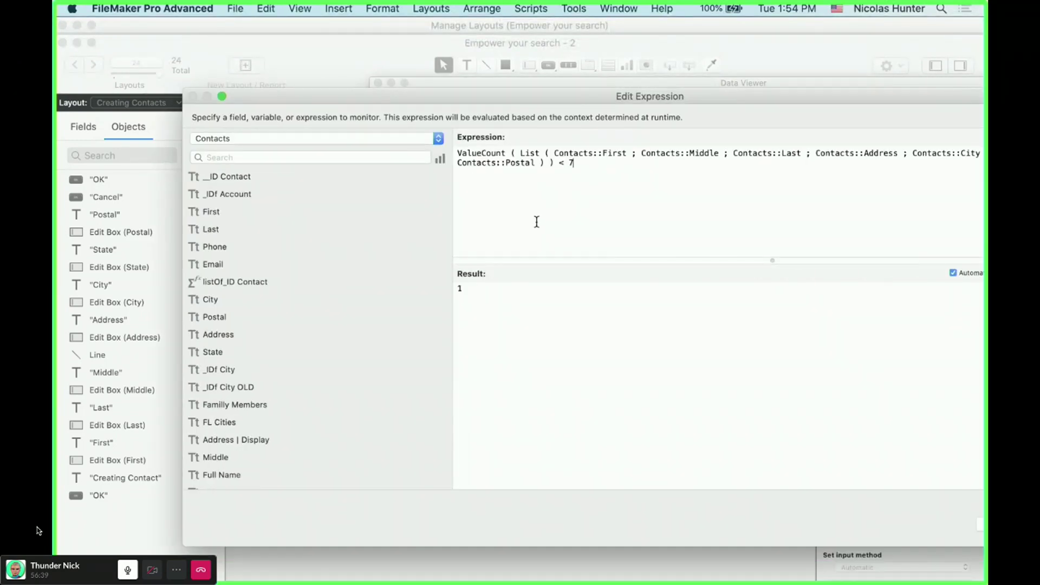
left_click_drag(557, 162, 577, 164)
key("BackSpace")
left_click_drag(558, 102, 379, 59)
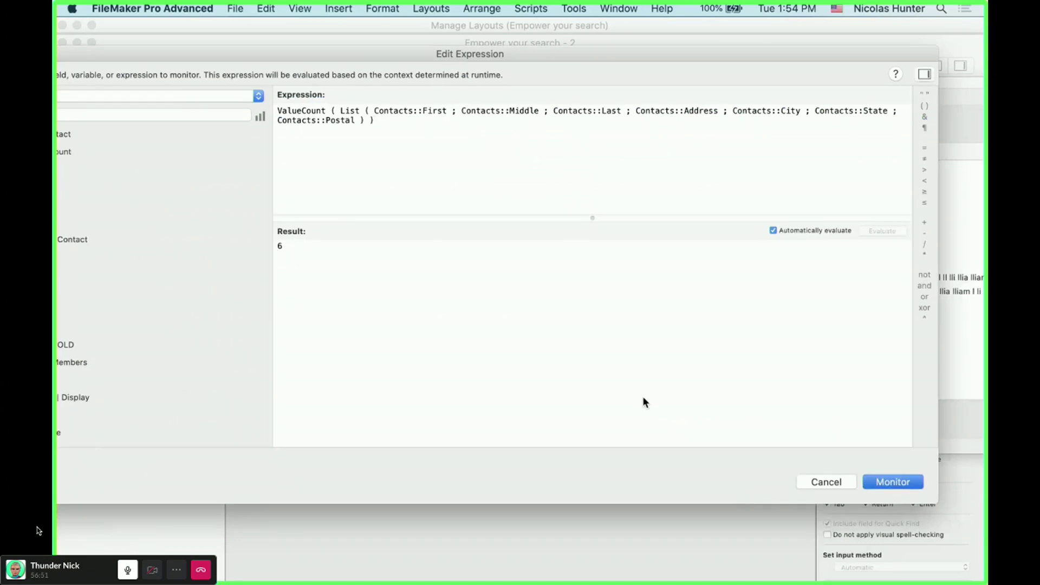
key("Return")
left_click_drag(421, 82, 659, 55)
left_click(503, 308)
key("super+b")
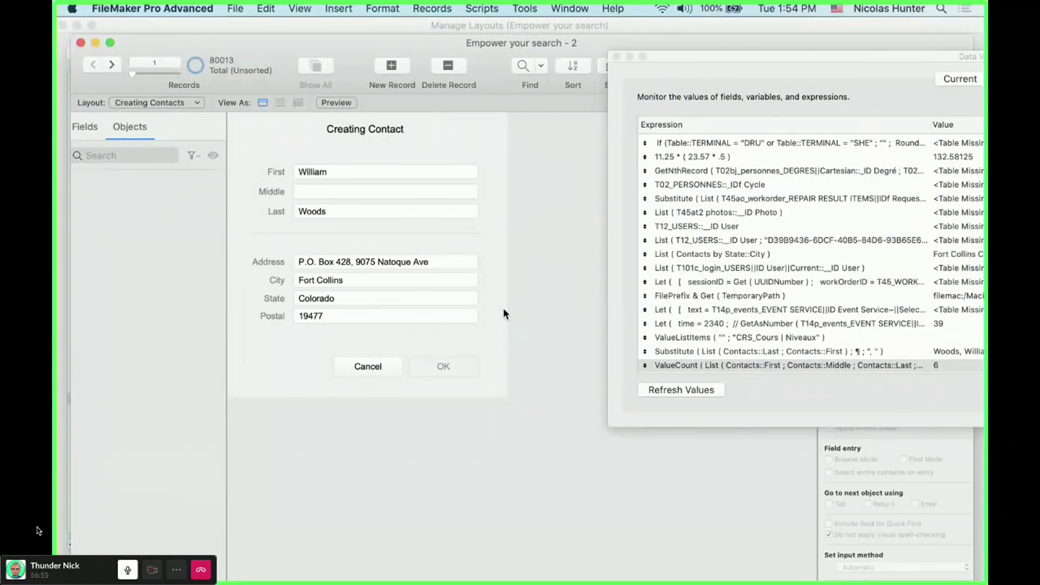
- Check the empty Middle field on the record, then select Middle back in Layout mode
left_click(340, 192)
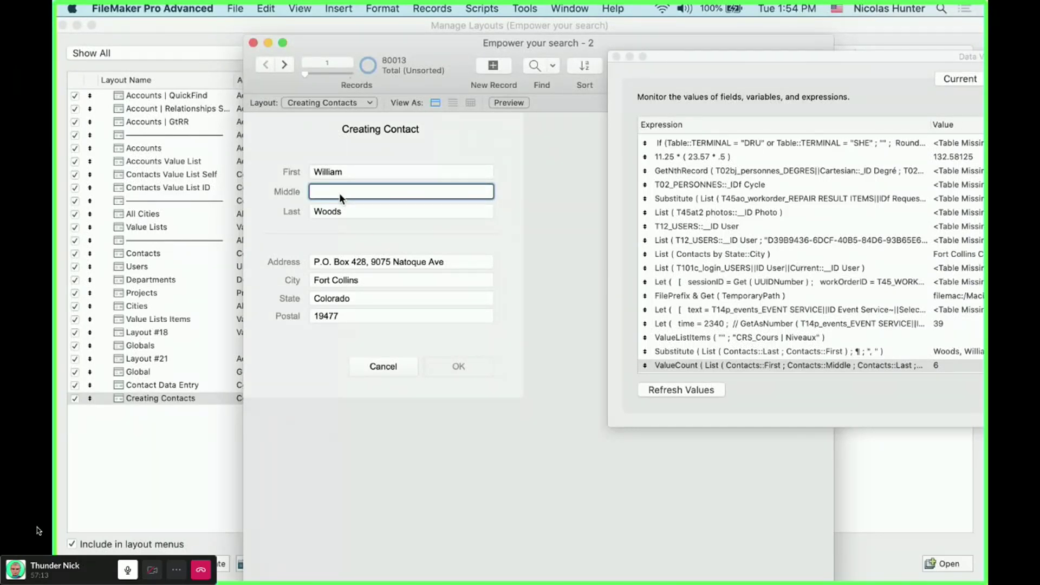
key("super+l")
left_click(333, 166)
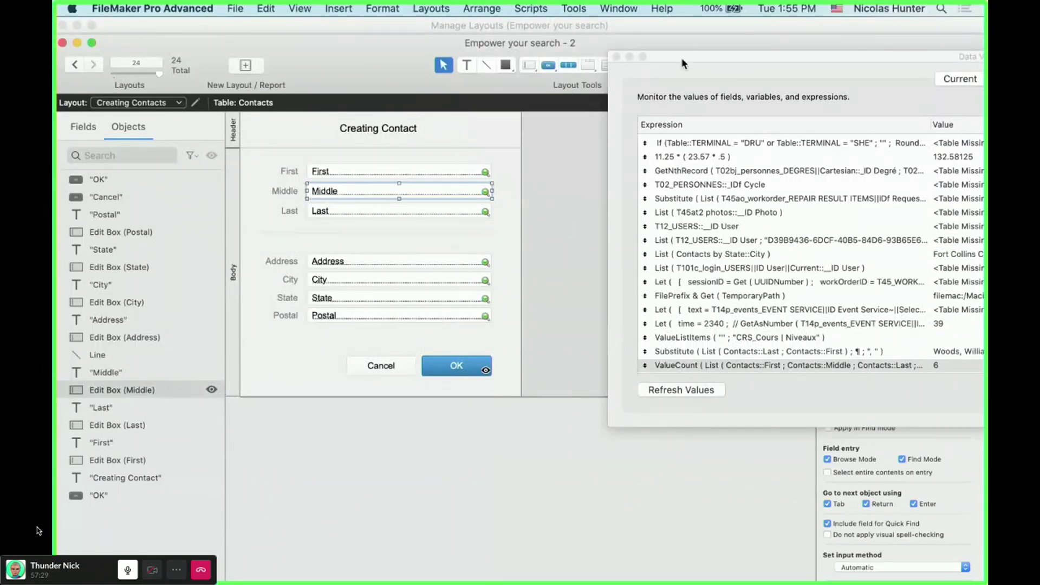
- Remove Middle from the watched ValueCount expression and append a < comparison
double_click(707, 54)
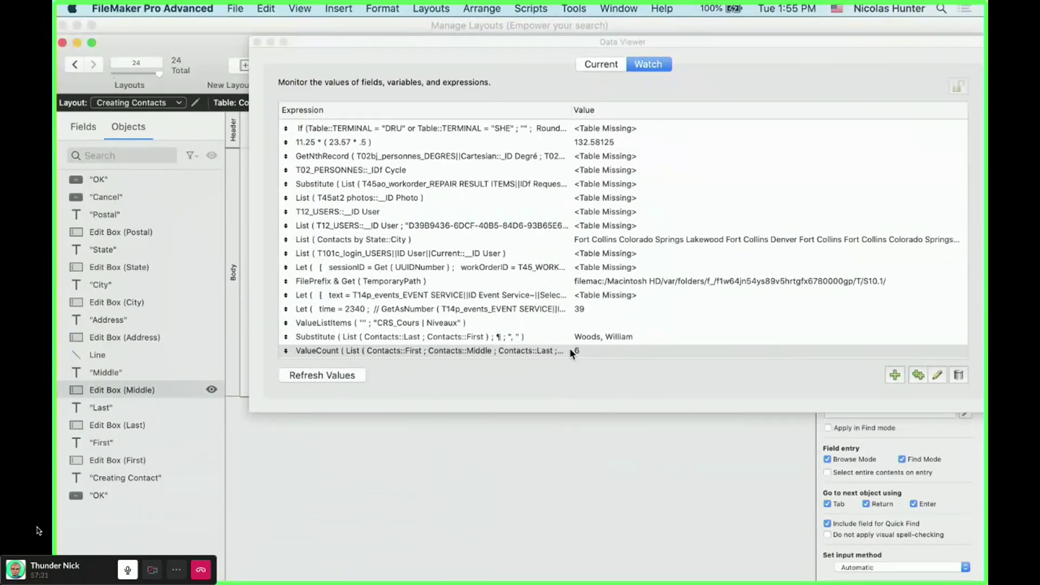
double_click(533, 351)
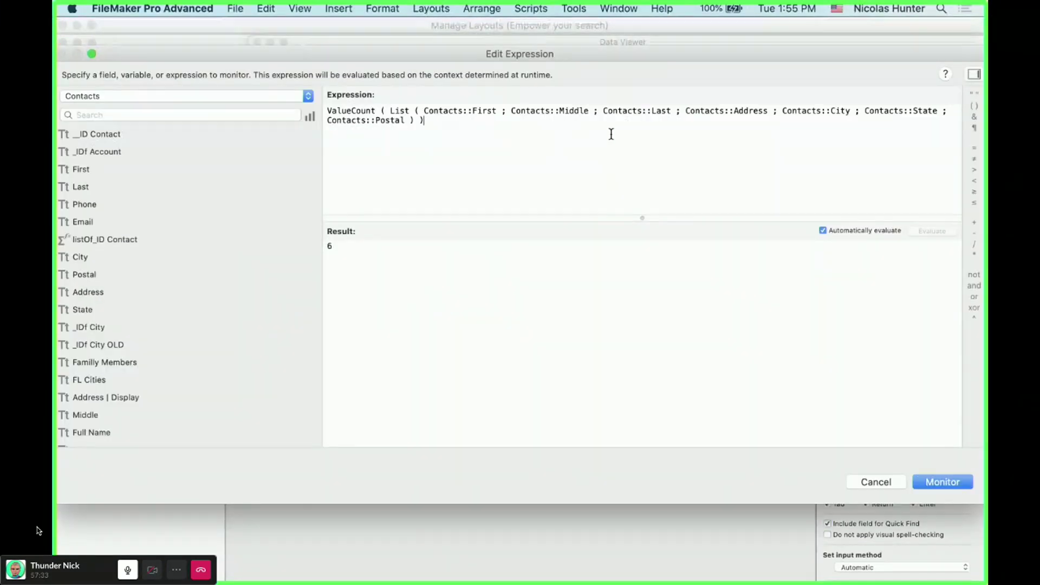
left_click_drag(590, 111, 502, 112)
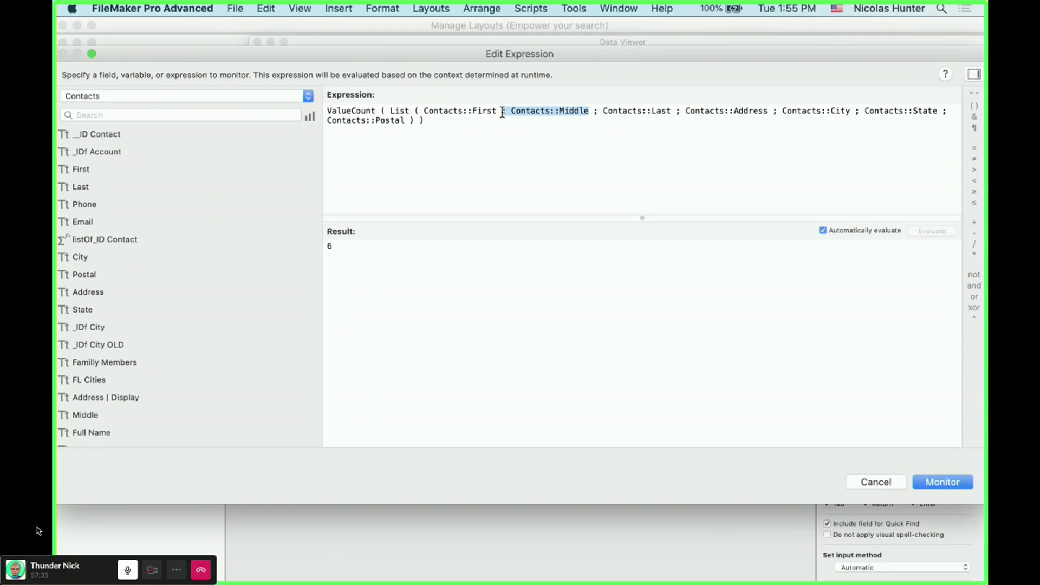
key("BackSpace")
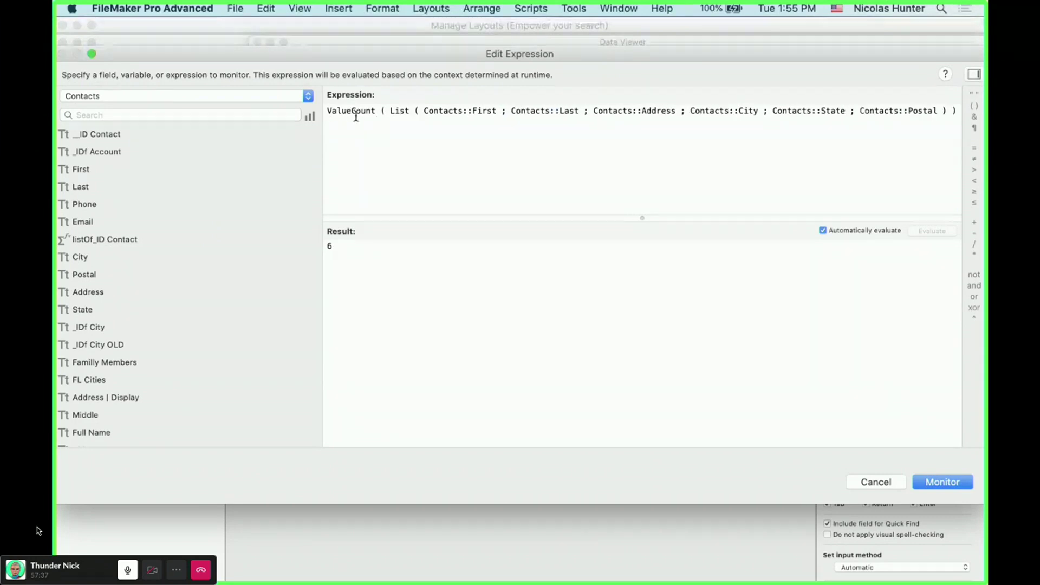
left_click(957, 111)
type("< ")
type("0")
- Inspect the expression's 0 result and widen the expression area to fit the formula
double_click(329, 246)
left_click(381, 168)
left_click_drag(346, 123, 324, 124)
left_click(330, 111)
left_click_drag(343, 121, 320, 111)
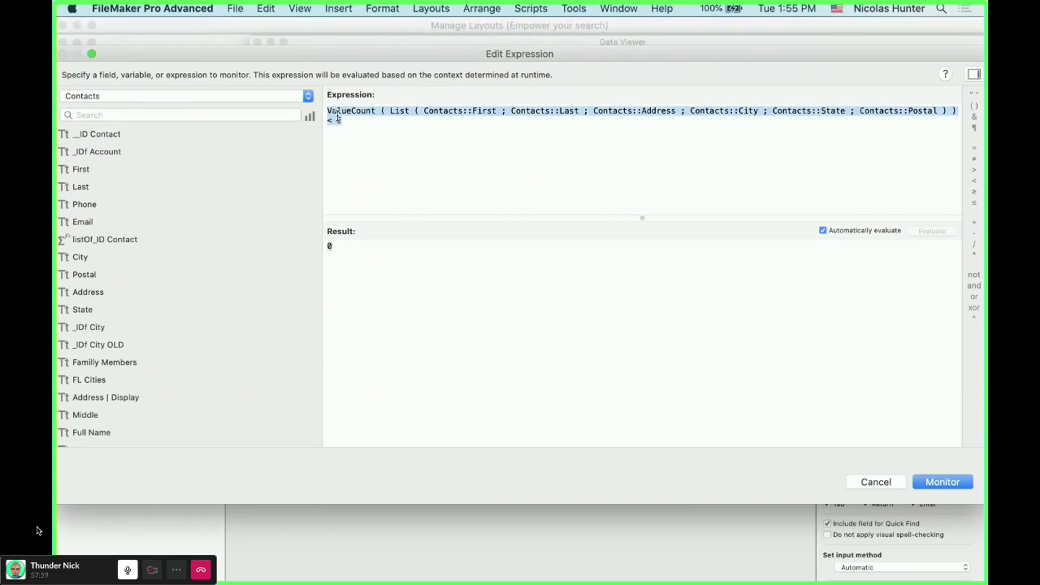
left_click(350, 133)
left_click_drag(322, 148, 214, 154)
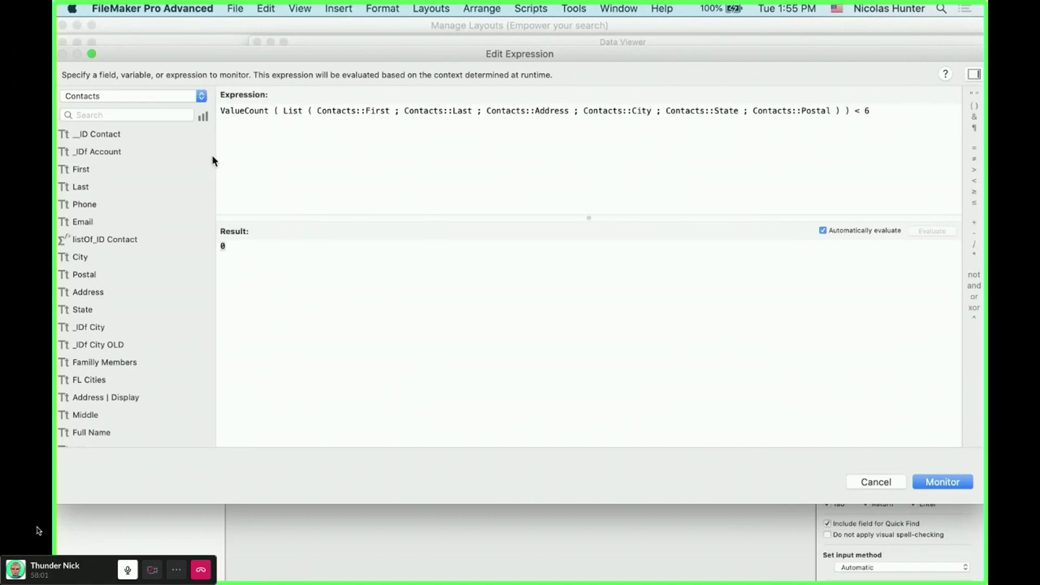
left_click(213, 257)
left_click(227, 248)
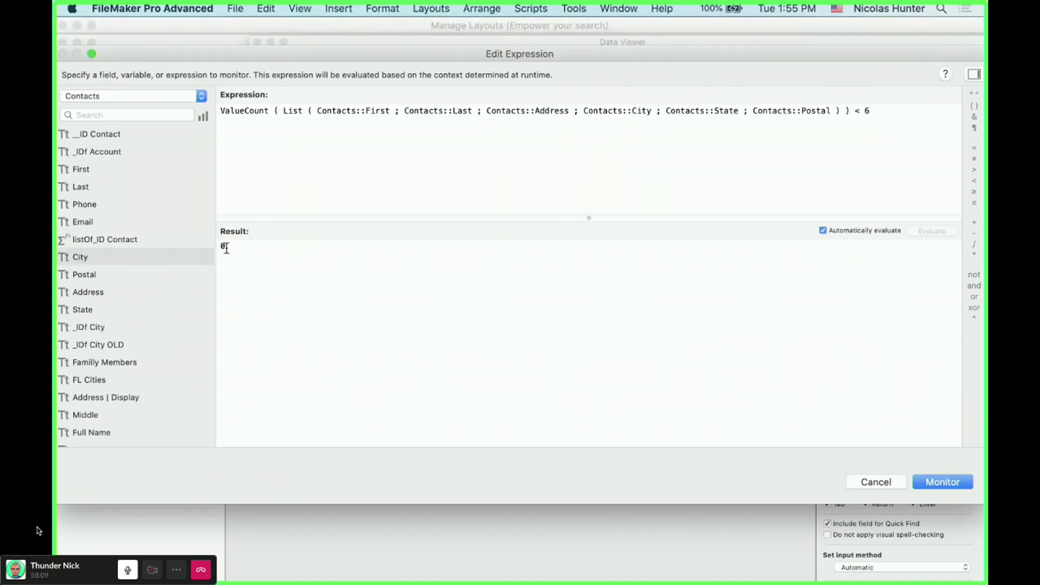
- Try < 7, settle on < 6, monitor the watch and close the Data Viewer
double_click(868, 109)
type("7")
key("BackSpace")
key("BackSpace")
type("6")
key("Left")
left_click_drag(253, 253, 210, 246)
left_click(934, 483)
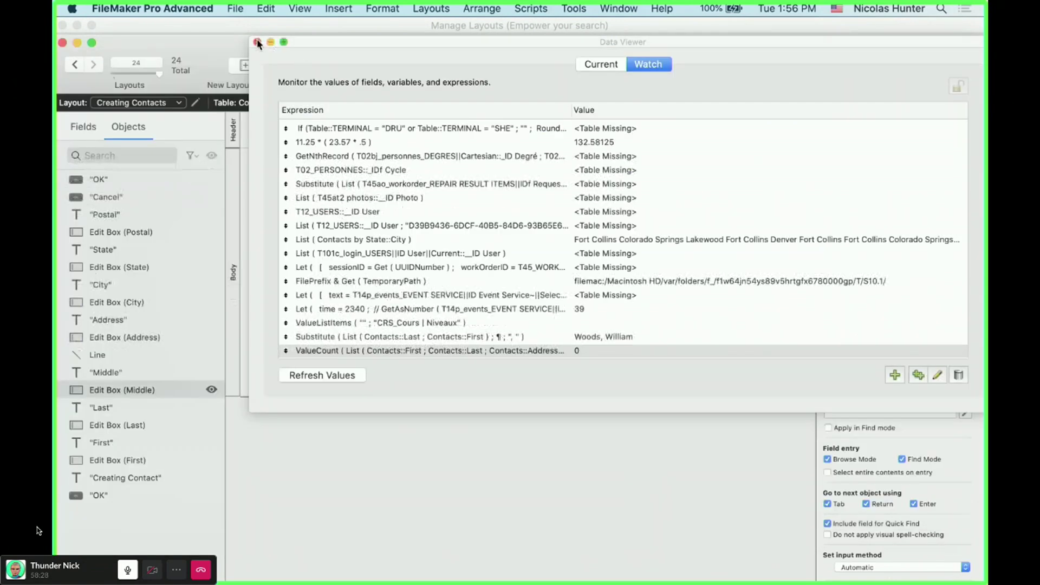
left_click(258, 42)
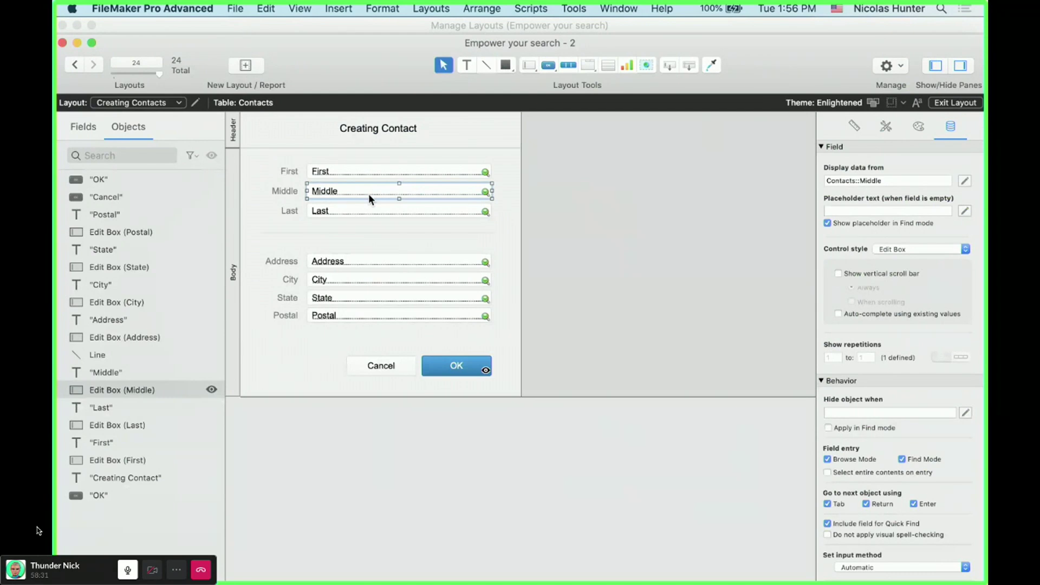
- Change the OK hide formula to drop Contacts::Middle and compare < 6, then test in Browse mode
key("super+b")
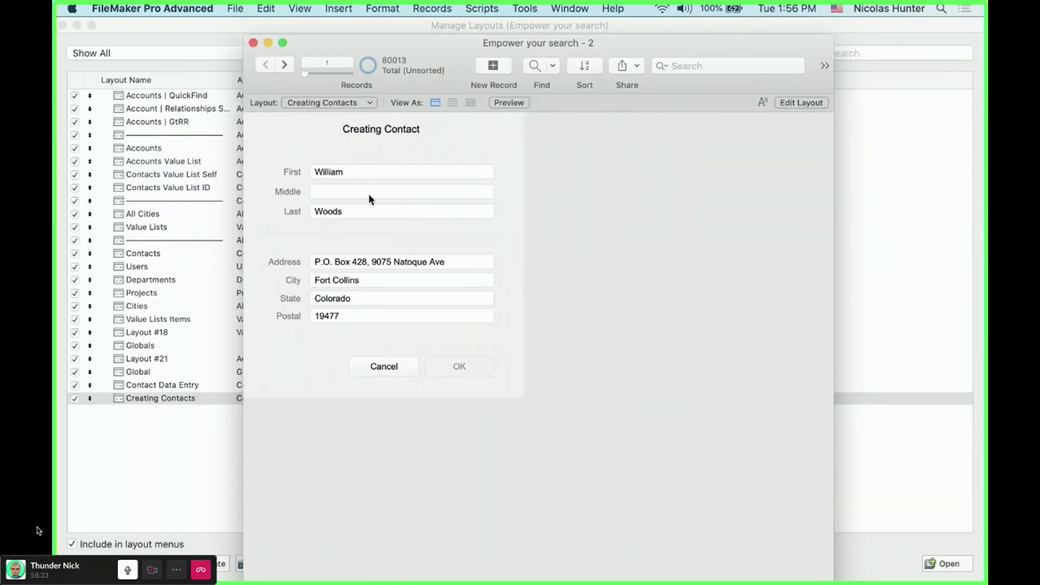
key("super+l")
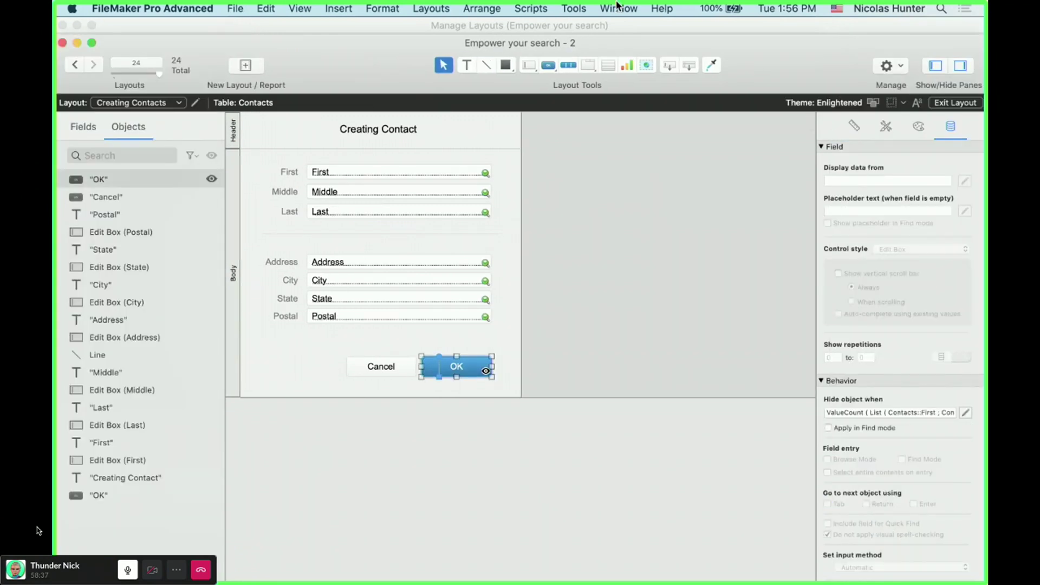
left_click(965, 413)
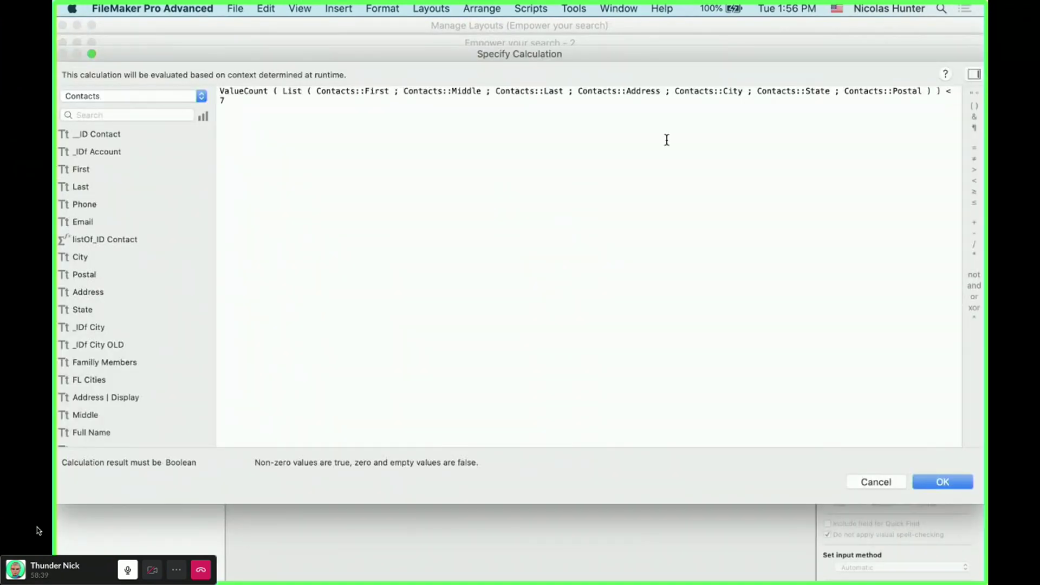
double_click(221, 102)
type("6")
left_click_drag(485, 91, 391, 103)
key("BackSpace")
key("BackSpace")
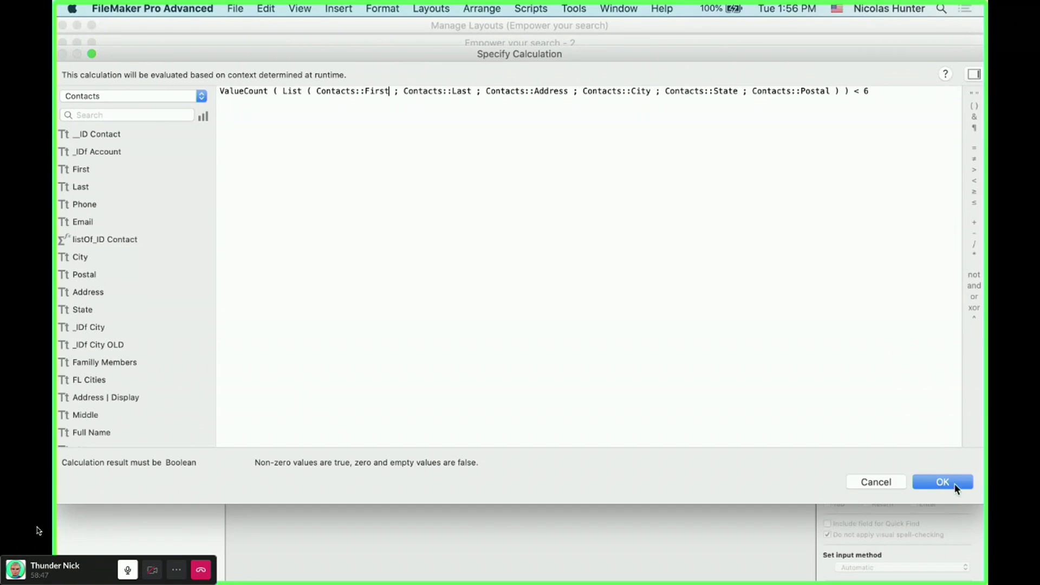
key("Return")
key("super+b")
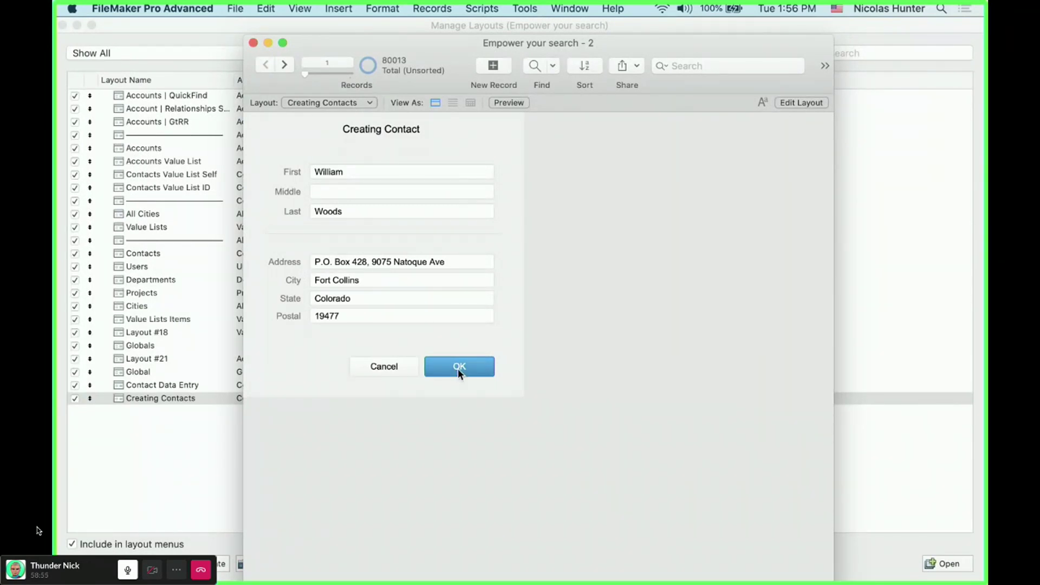
left_click(367, 213)
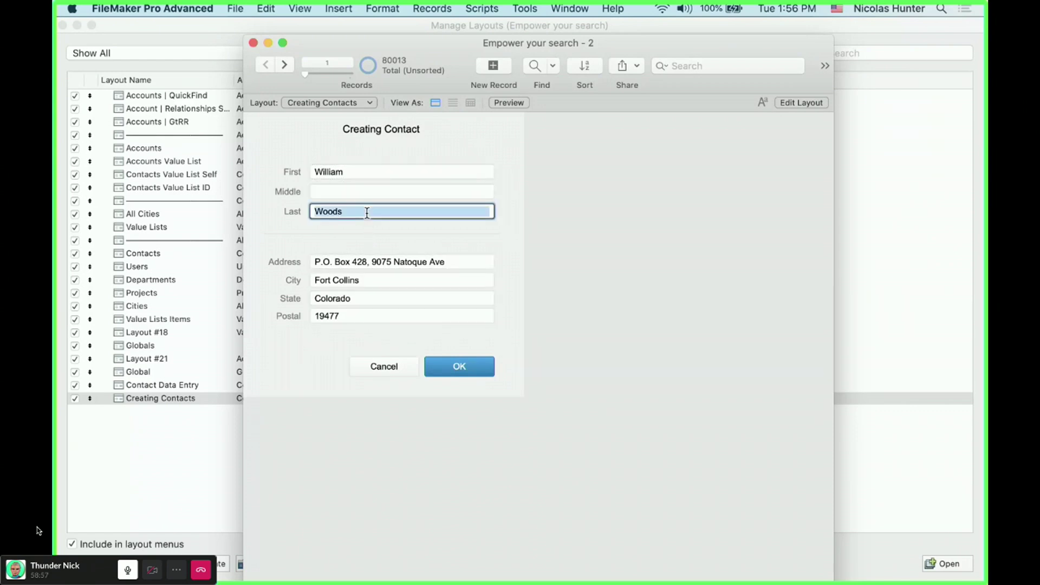
key("BackSpace")
left_click(626, 233)
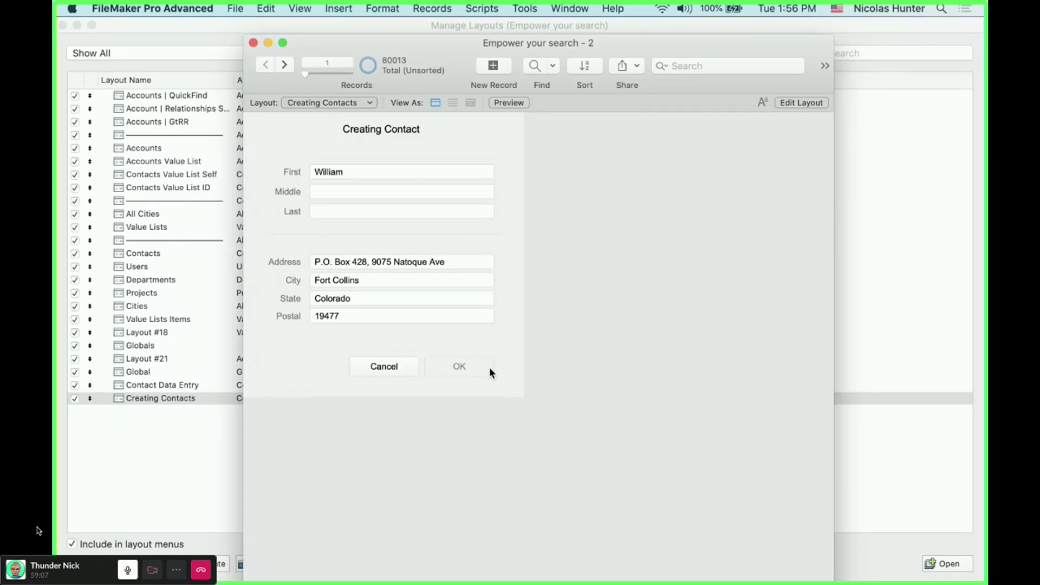
left_click(339, 212)
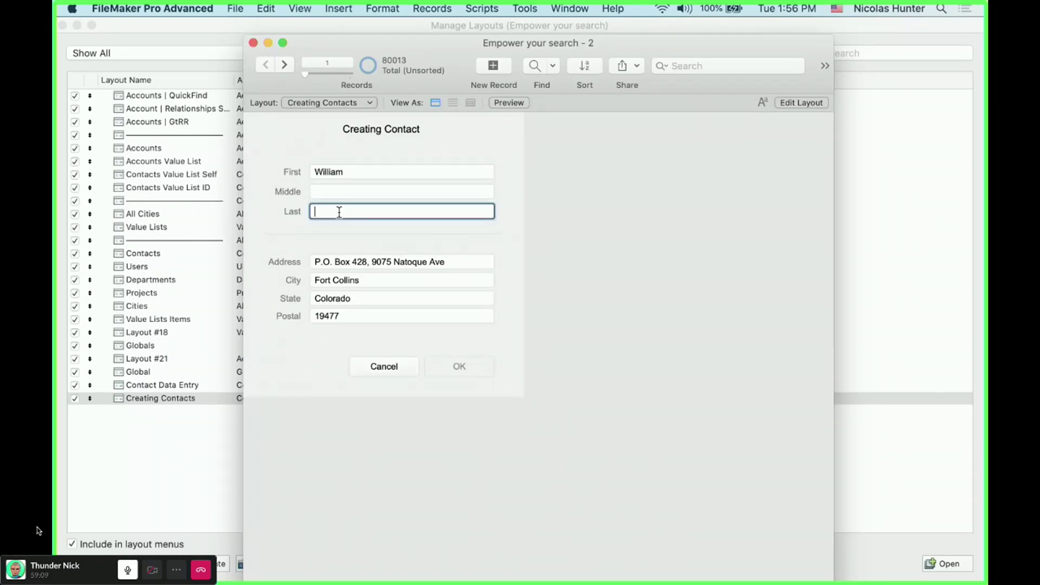
type("Woods")
left_click(392, 231)
left_click(349, 191)
type("ssd")
left_click(535, 199)
left_click(408, 185)
key("BackSpace")
left_click(570, 175)
left_click(367, 192)
key("BackSpace")
key("BackSpace")
left_click(500, 202)
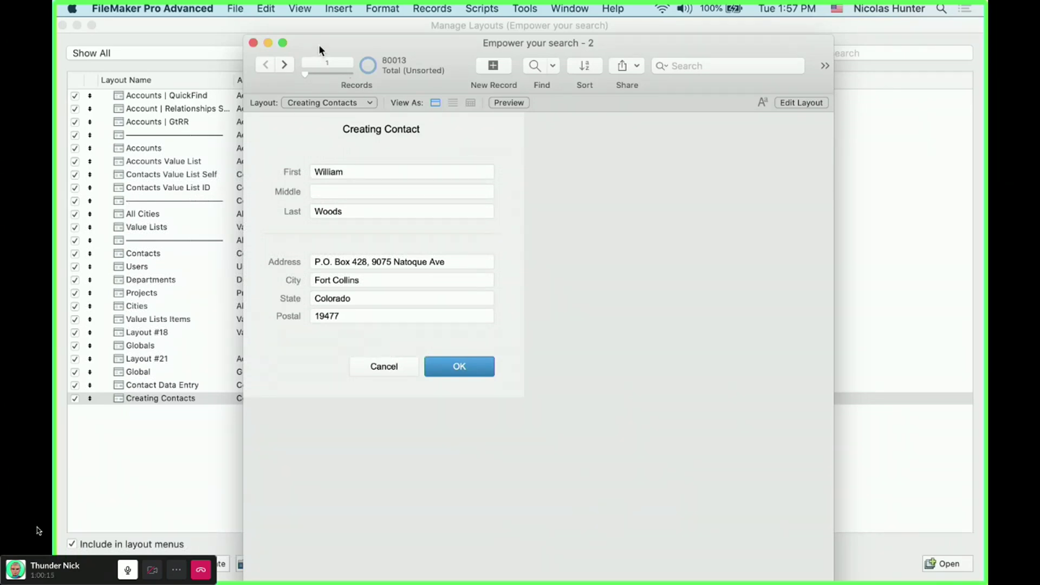
- Close the Manage Layouts dialog and the Creating Contacts layout window
left_click_drag(319, 45, 332, 54)
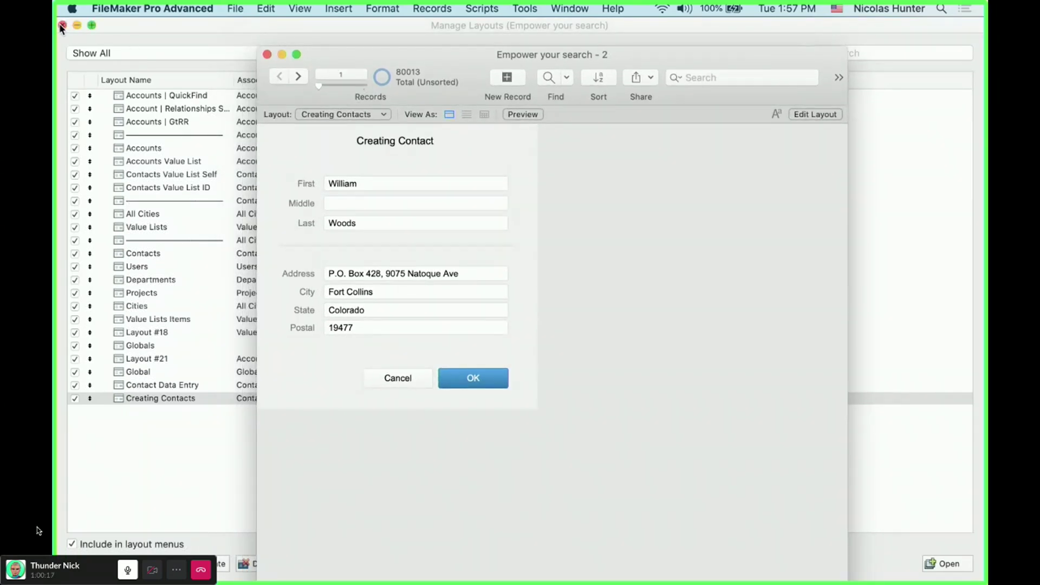
left_click(62, 25)
left_click(268, 54)
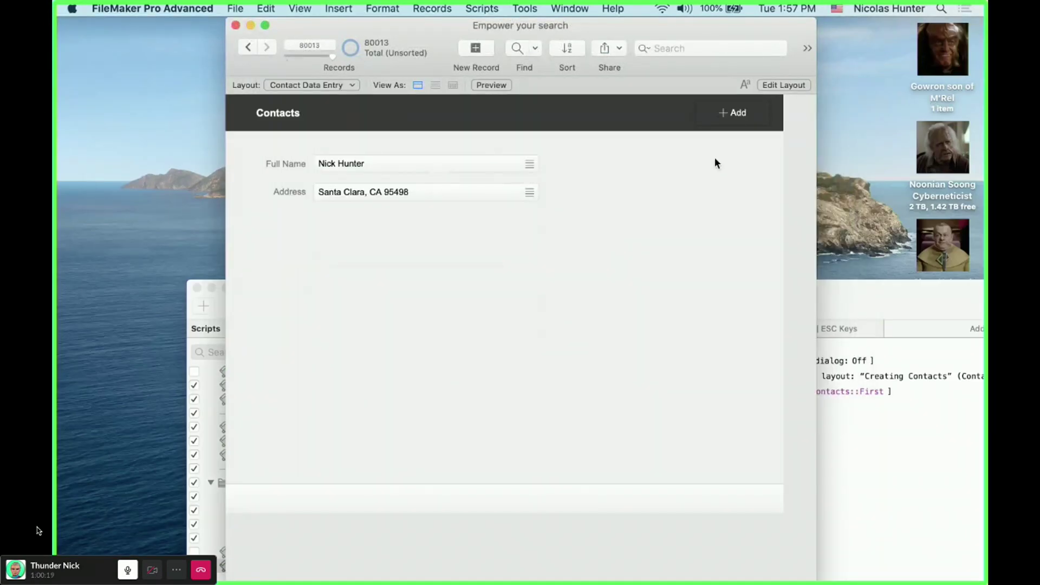
- Start a new contact with first name 'Nick' and address values but no Last name, then cancel it
left_click(738, 113)
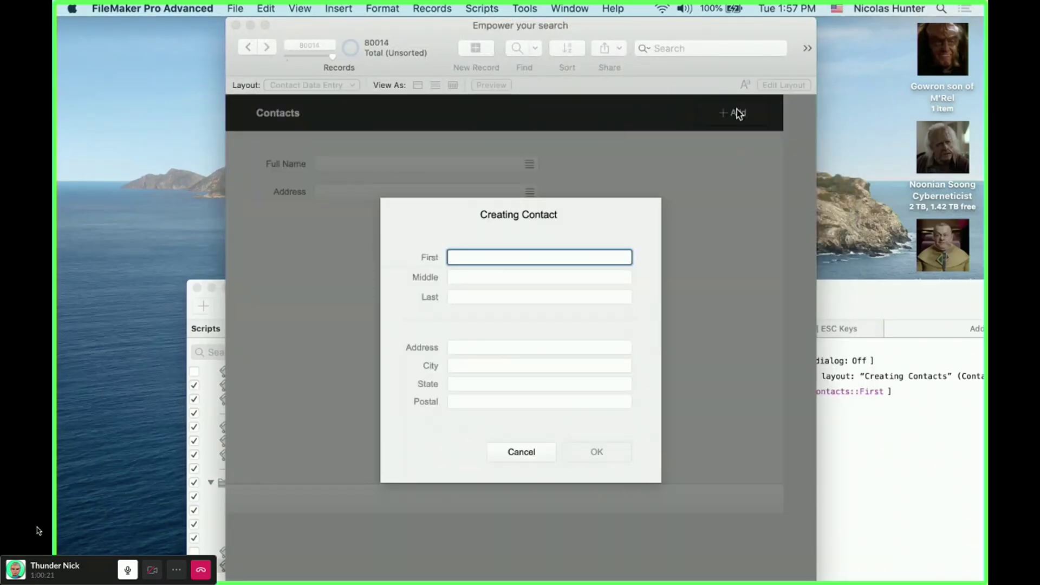
type("Nick")
key("Tab")
key("Tab")
key("Tab")
type("dfjdkqdf")
key("Tab")
type("kfjkdjf")
key("Tab")
type("dkfjdkfj")
key("Tab")
type("dfjdfkjdf")
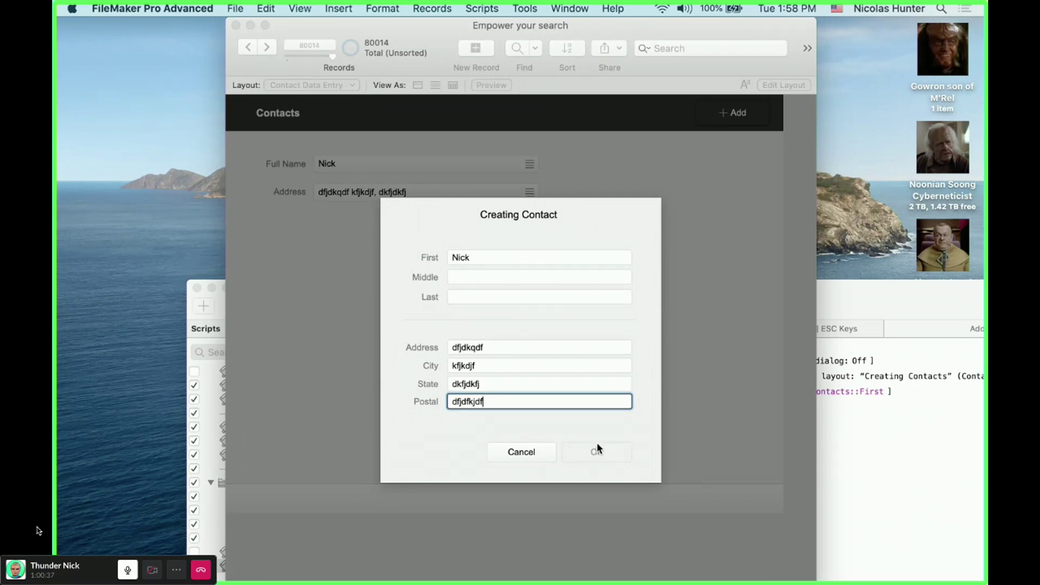
left_click(545, 451)
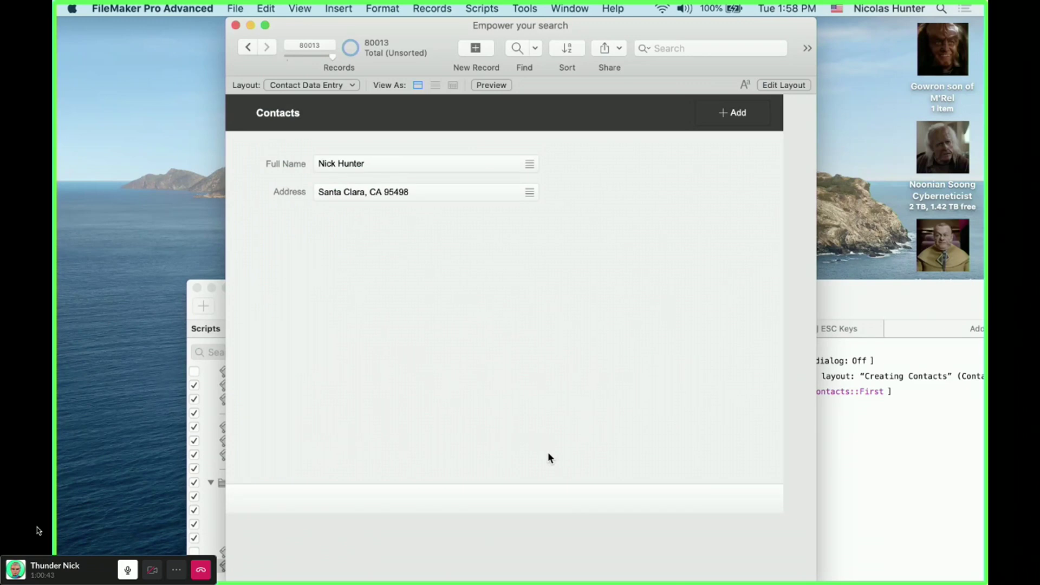
left_click(737, 114)
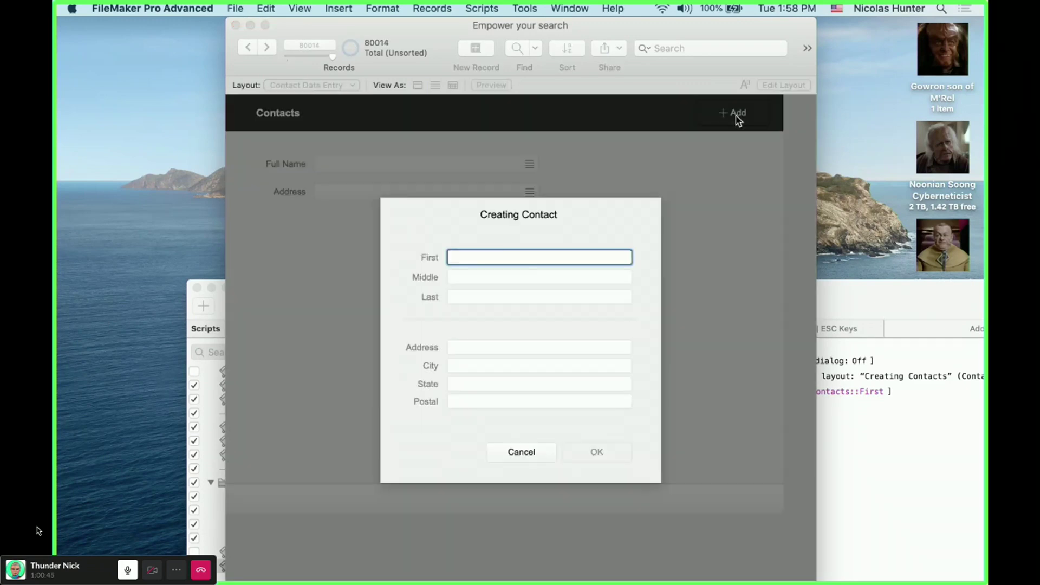
key("Tab")
key("Tab")
type("sldjsk")
key("Tab")
type("kdjfkld")
key("Tab")
type("jkdjf")
key("Tab")
type("khjkdf")
key("Tab")
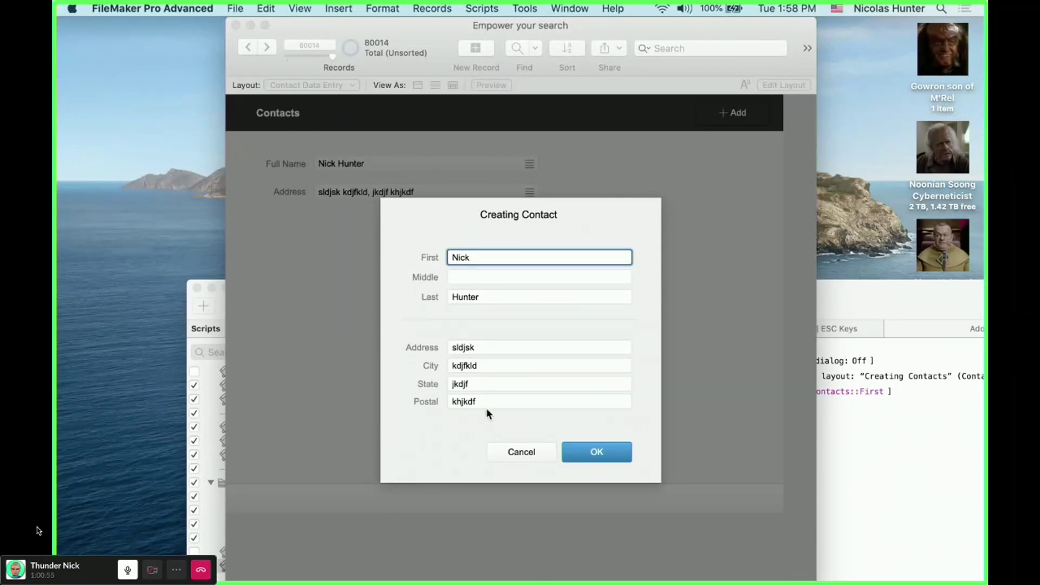
left_click(610, 458)
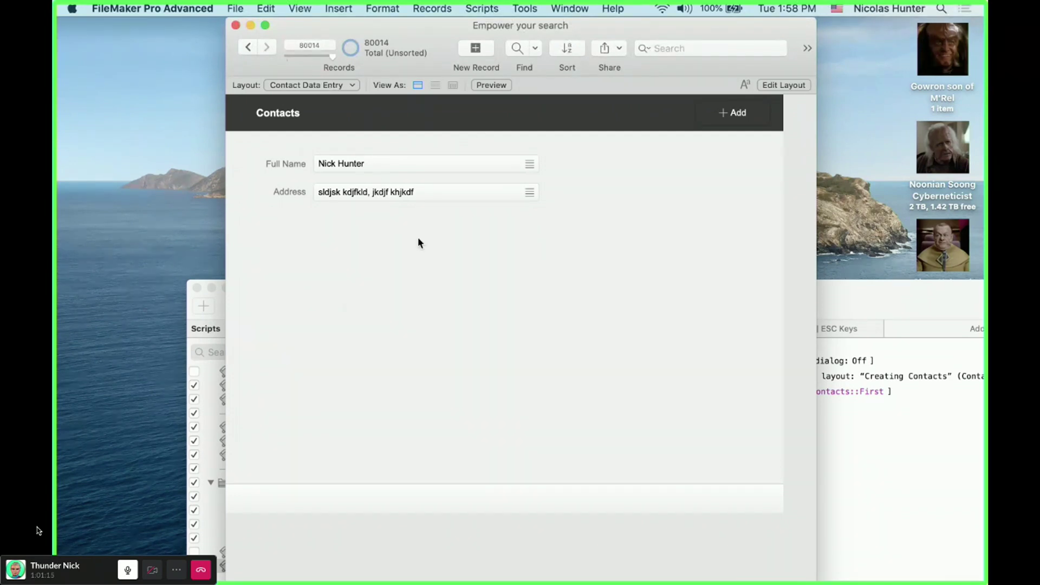
- In Layout mode, place the First, Last, City, Postal, Address and State fields below the Address line
key("super+l")
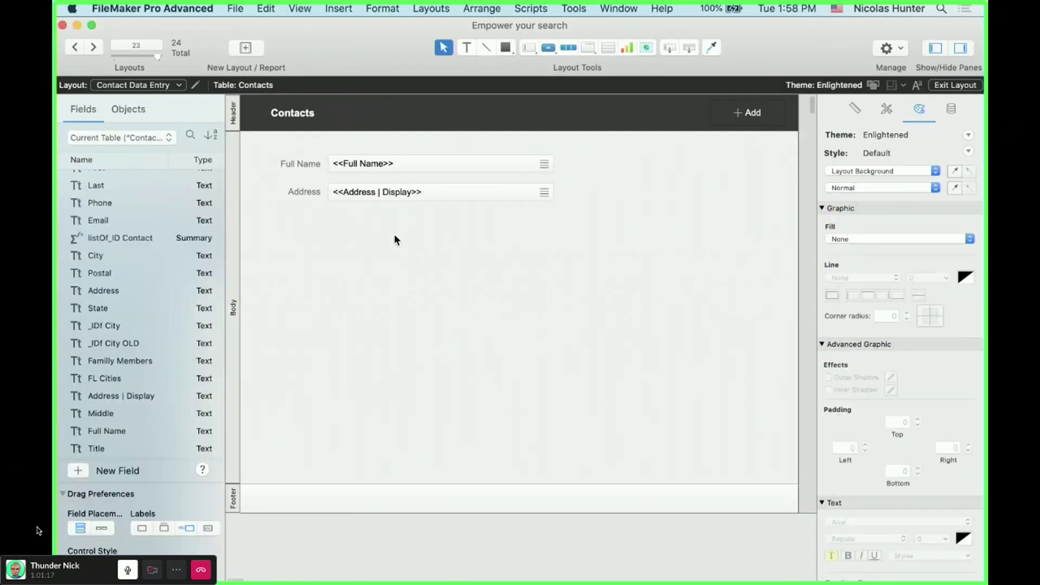
left_click_drag(112, 252, 111, 308)
scroll(116, 220, "up", 2)
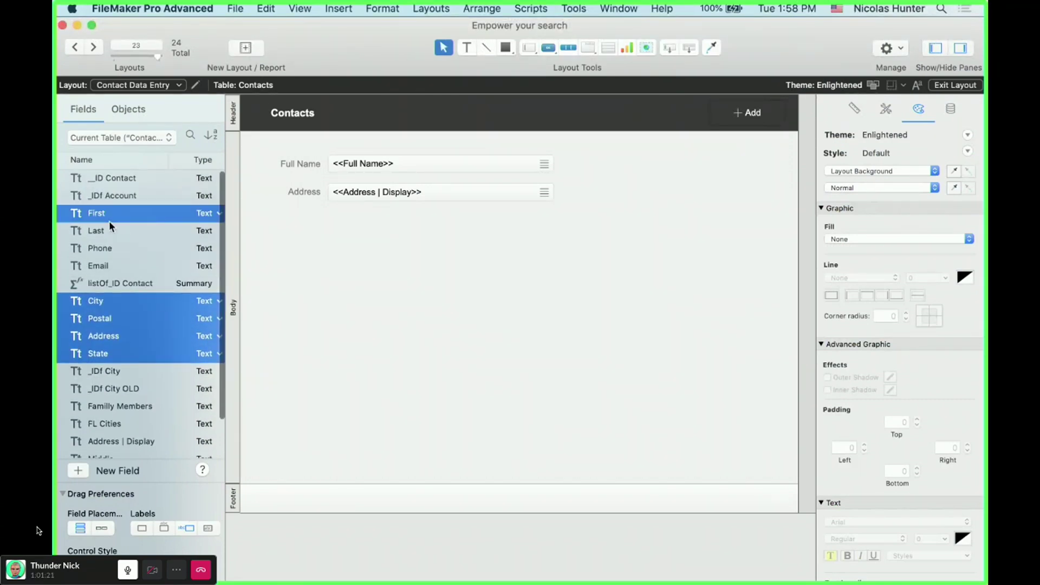
left_click(107, 230, "super")
left_click(100, 214, "super")
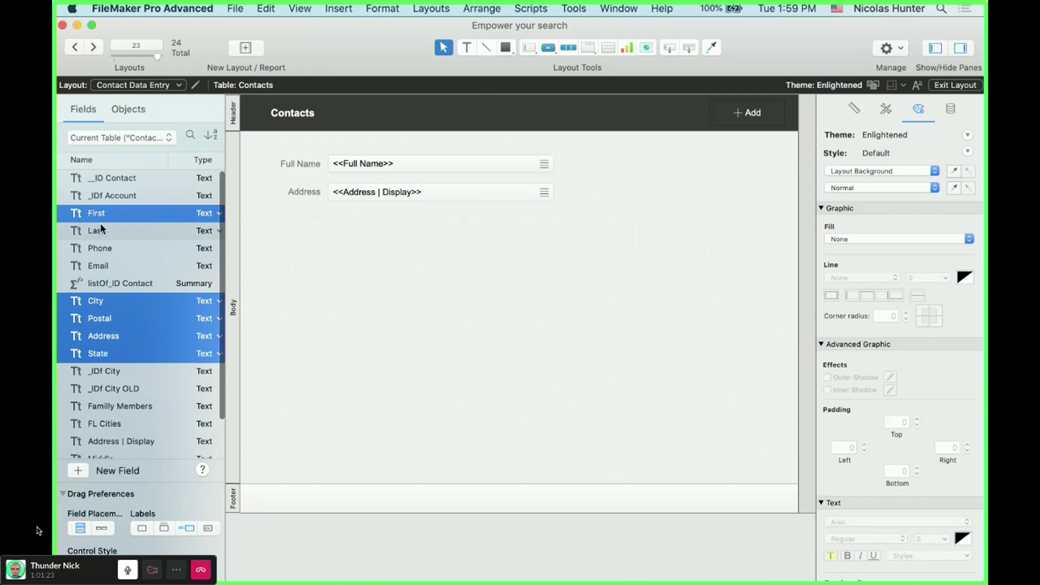
left_click_drag(100, 225, 389, 301)
- Return to Browse mode, create a new blank record and open Manage Database
key("super+b")
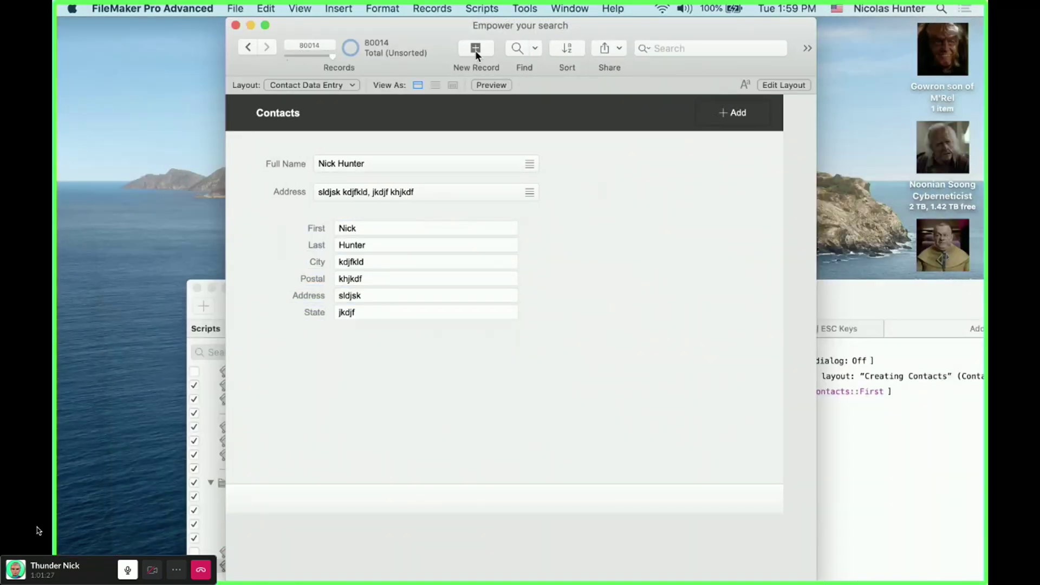
left_click(476, 48)
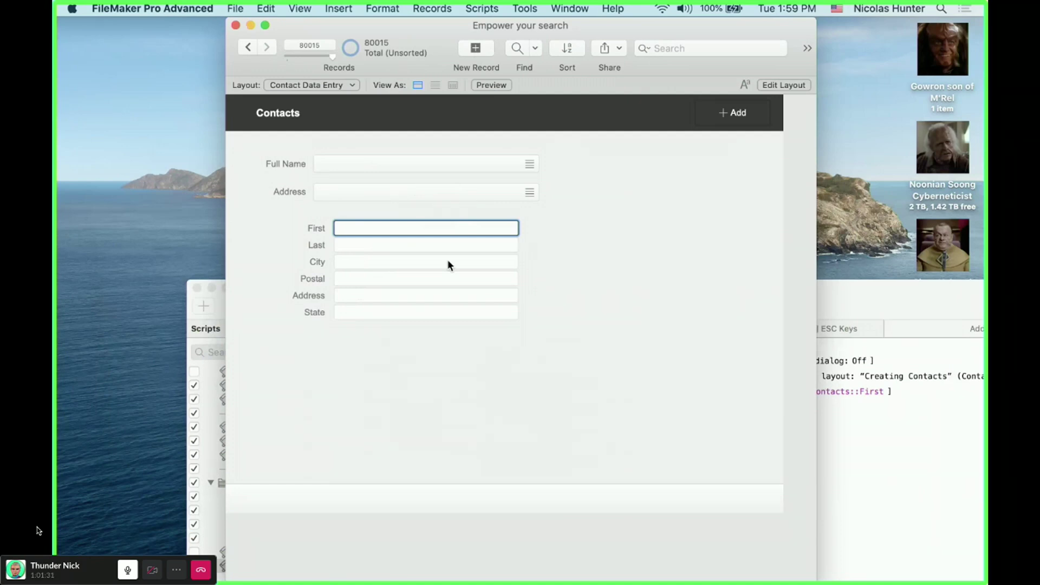
key("super+shift+d")
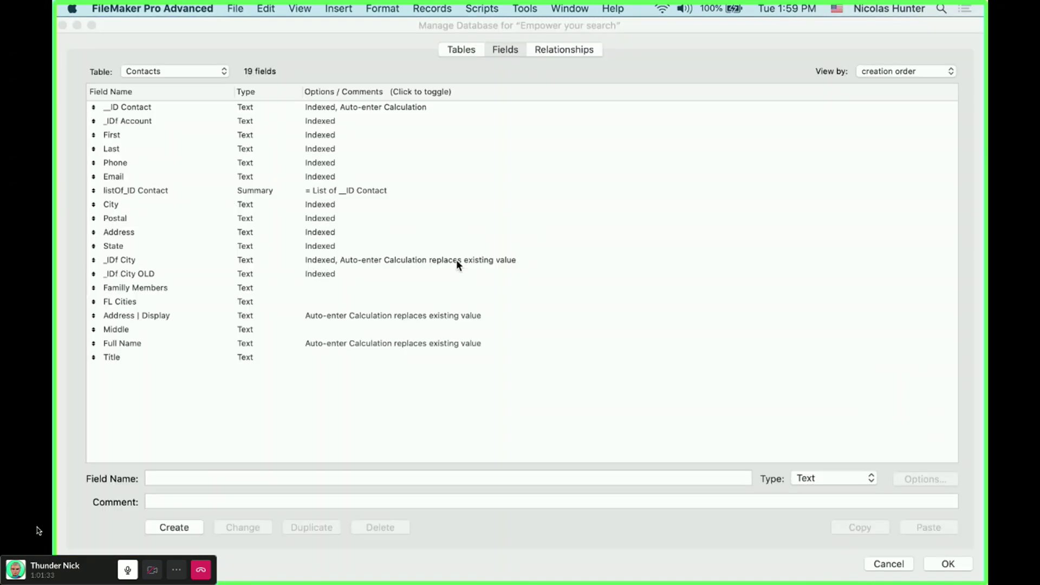
- Tick Not empty validation on the Last field, then discard it and close Manage Database
double_click(168, 148)
left_click(331, 137)
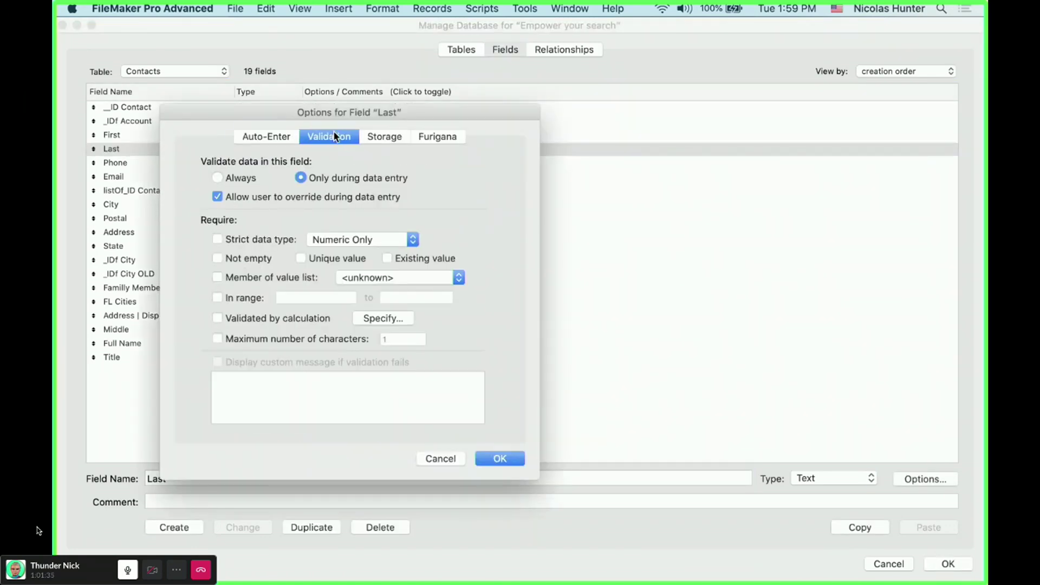
left_click(251, 258)
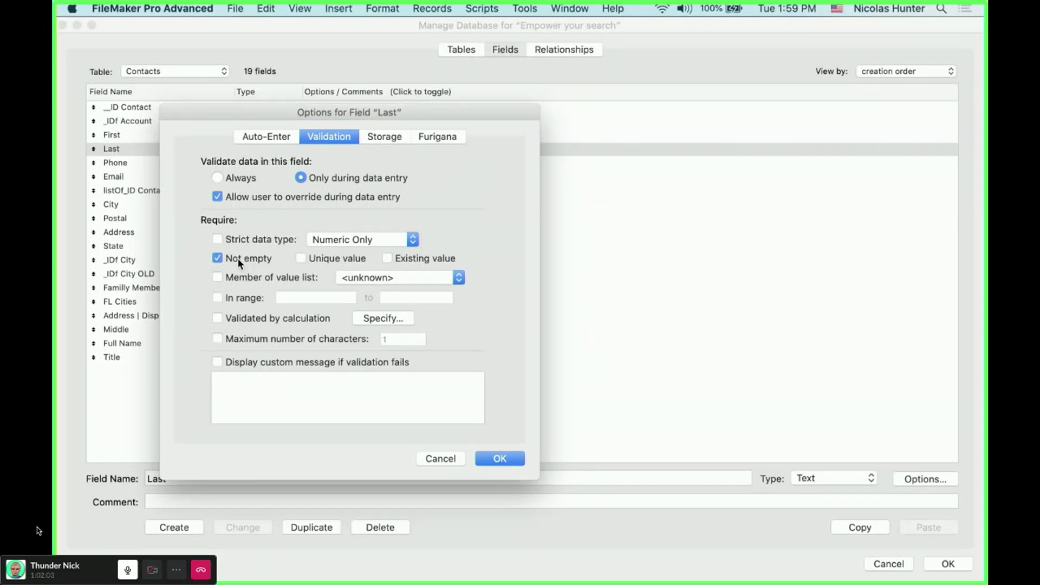
key("Escape")
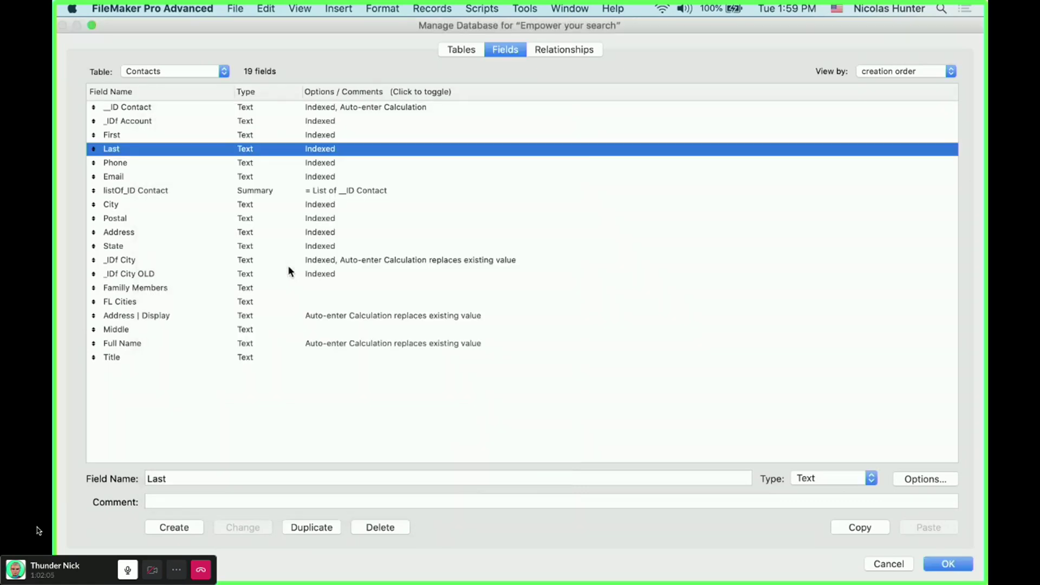
key("Escape")
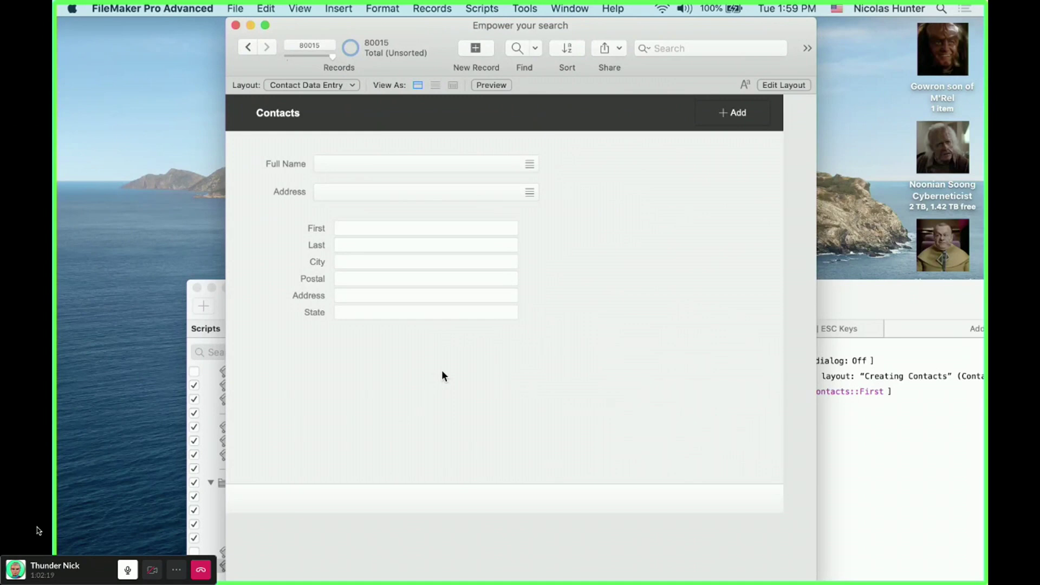
- Reopen Manage Database and require the First field to be Not empty in its validation options
key("super+shift+d")
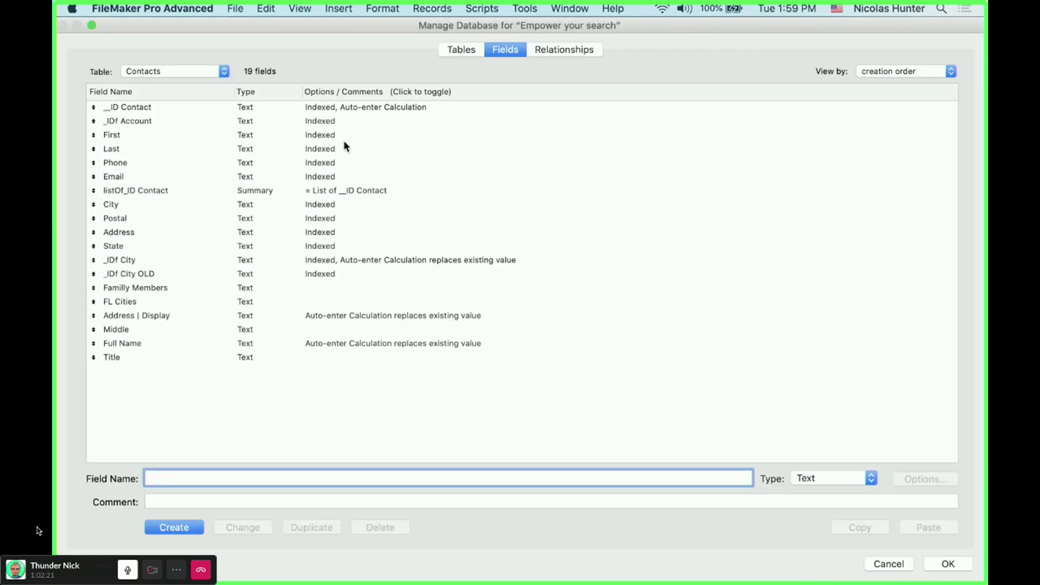
left_click(344, 139)
double_click(344, 142)
left_click(248, 258)
left_click(336, 258)
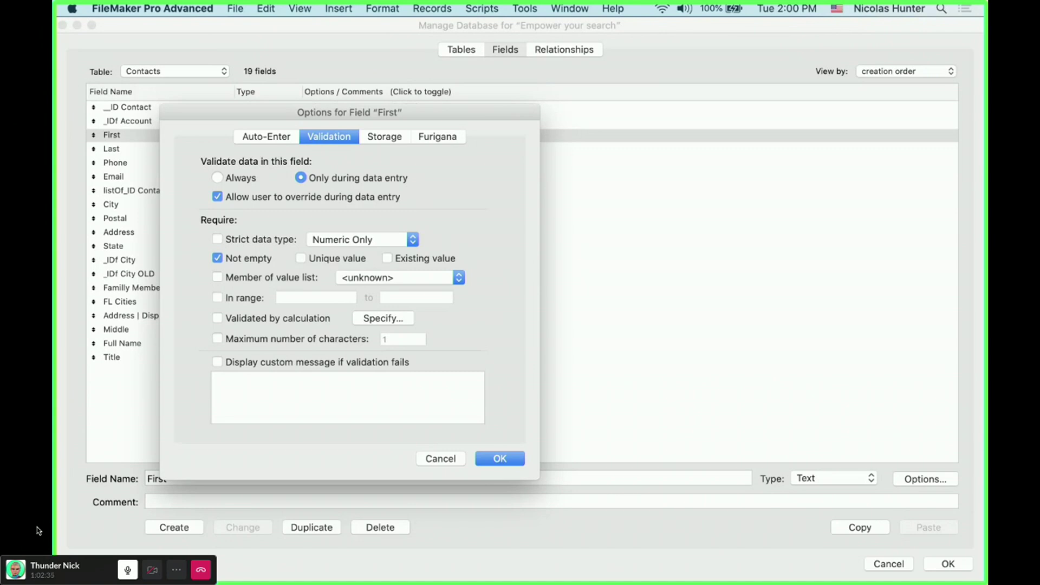
key("ctrl+super+Escape")
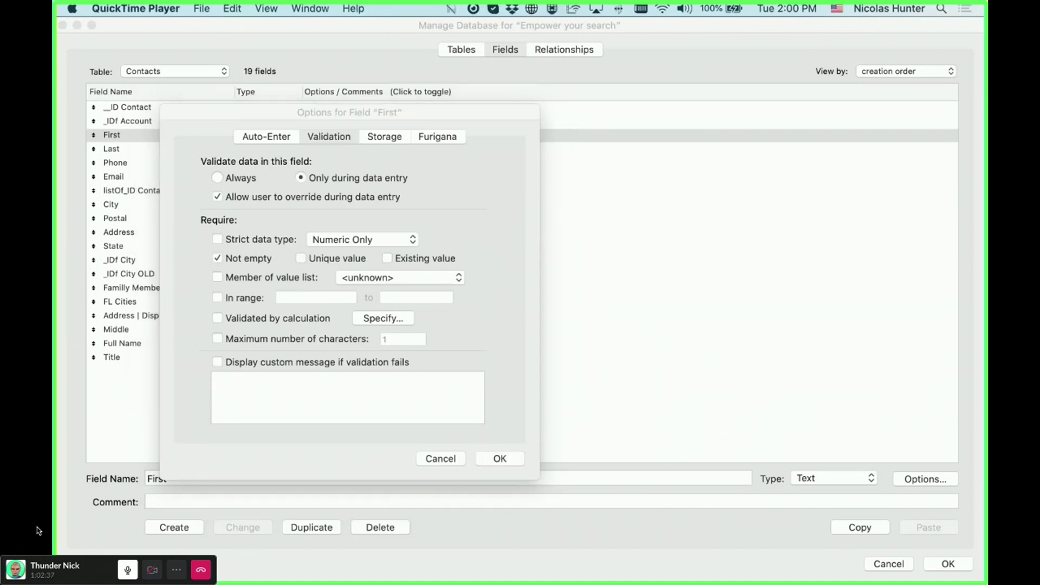
key("alt+super+n")
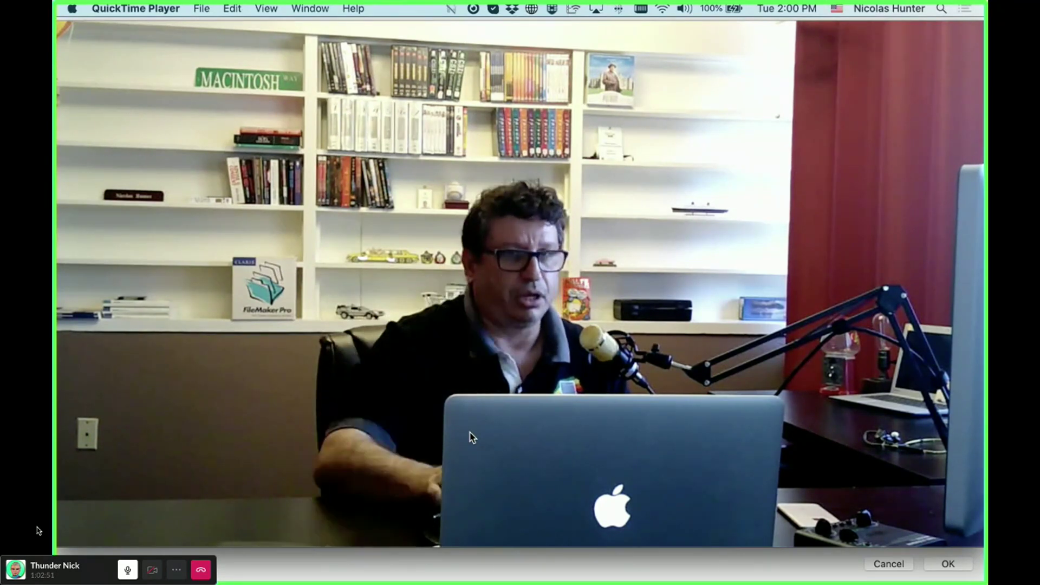
mouse_move(744, 253)
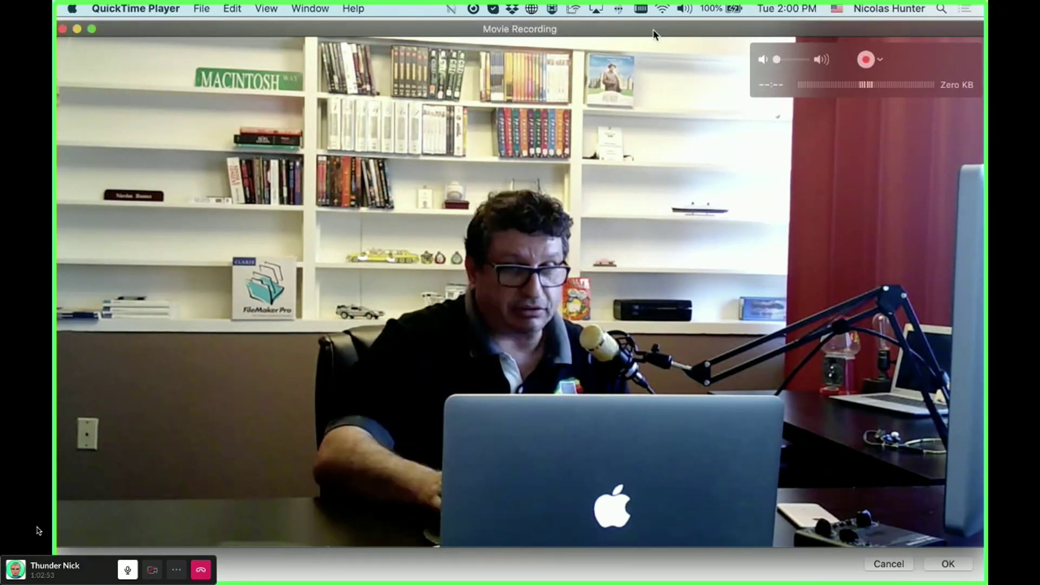
key("super+m")
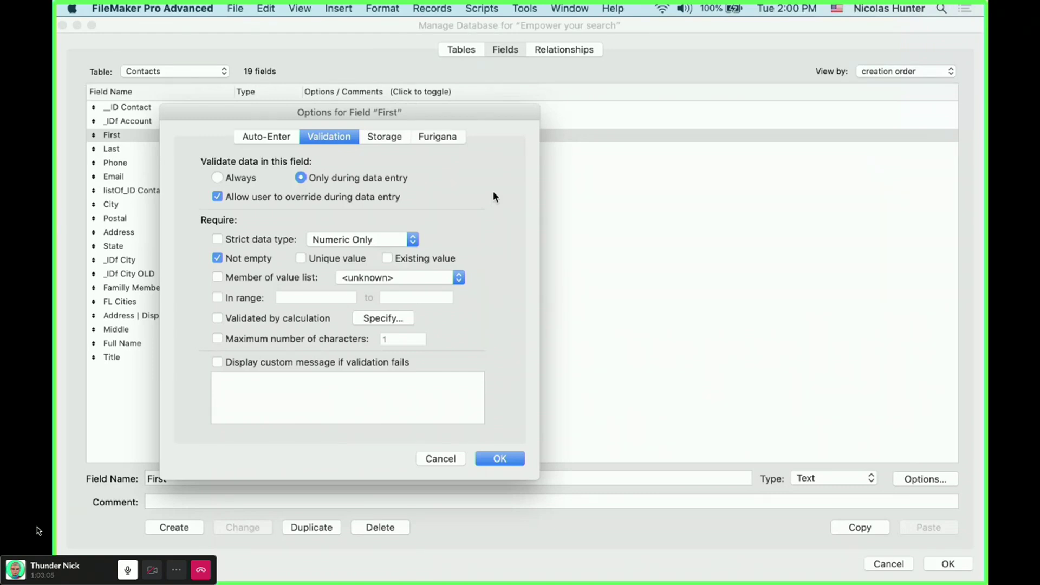
- Delete the six First–State fields and their labels from the Contacts layout, back in Browse mode
key("Escape")
key("Escape")
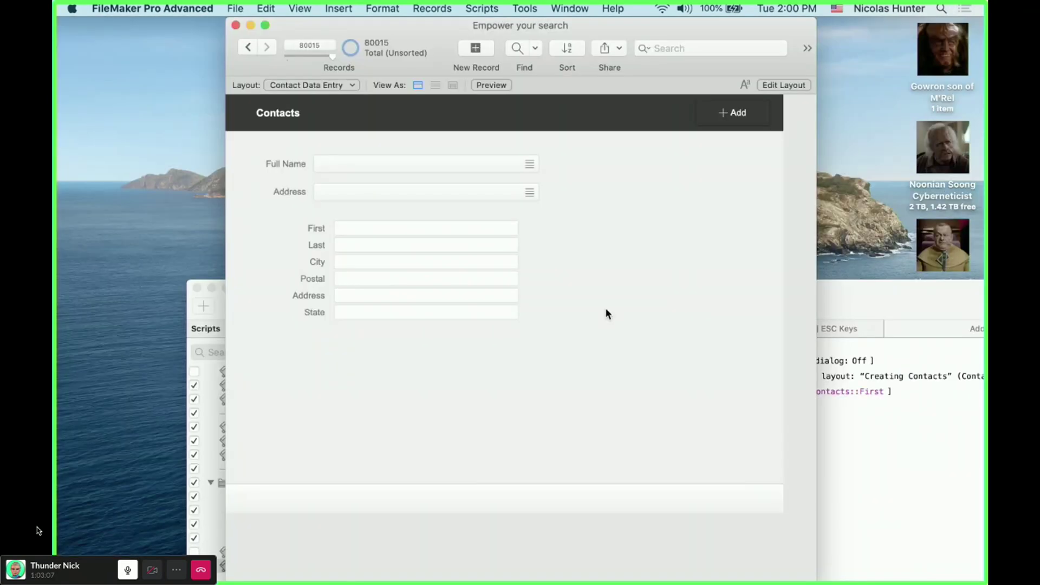
key("super+l")
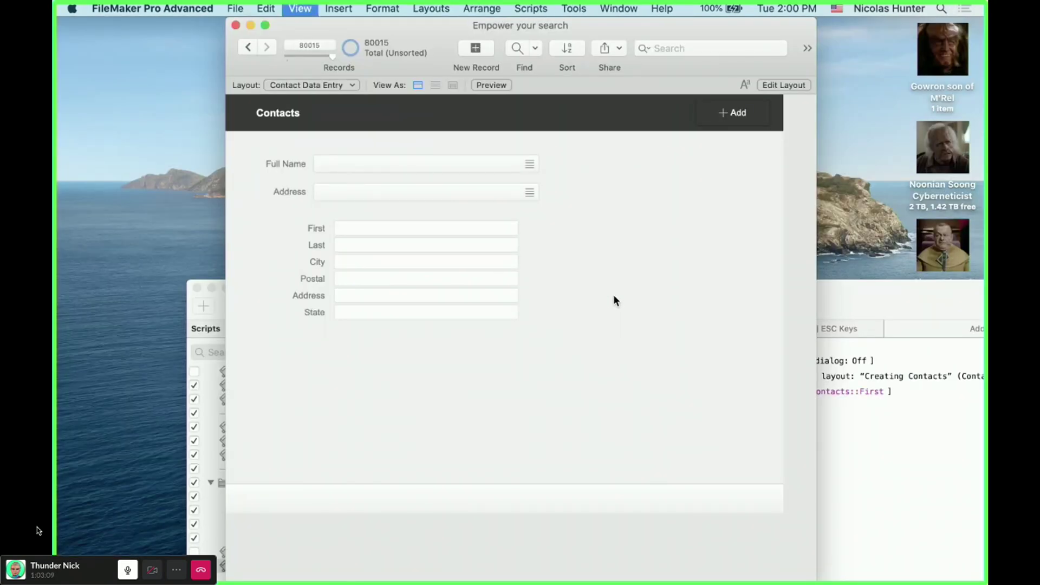
left_click_drag(535, 367, 275, 199)
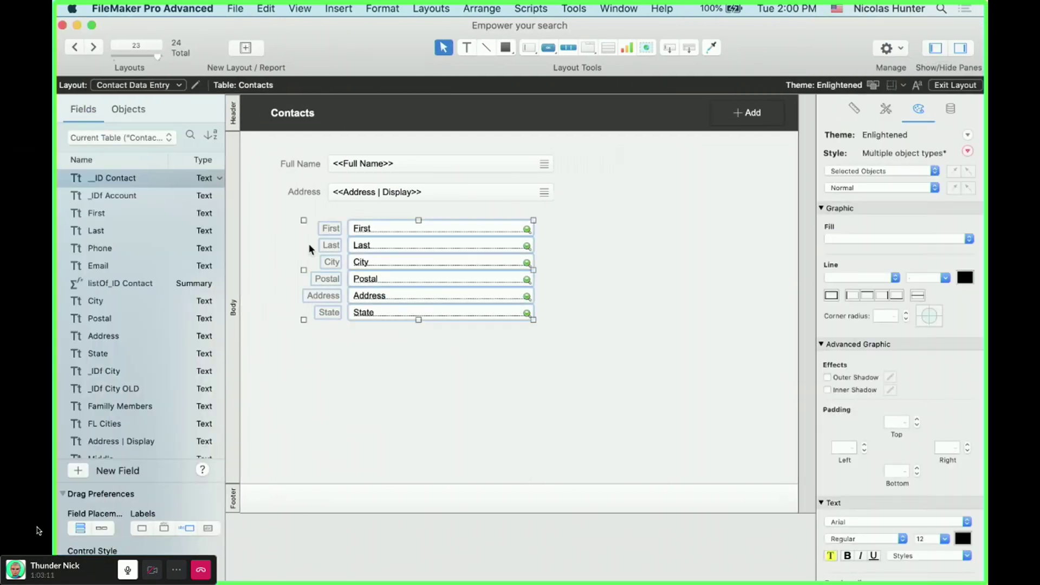
key("Delete")
key("super+b")
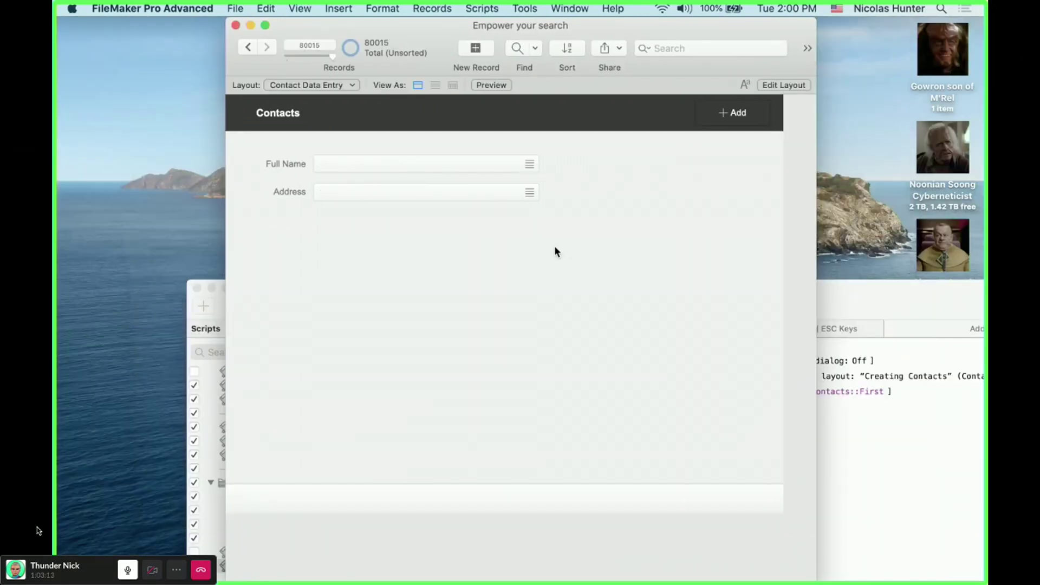
- Add contact 'ssd sds' with Address, State and City 'sd' and Postal 'sdsd', and save it
left_click(731, 115)
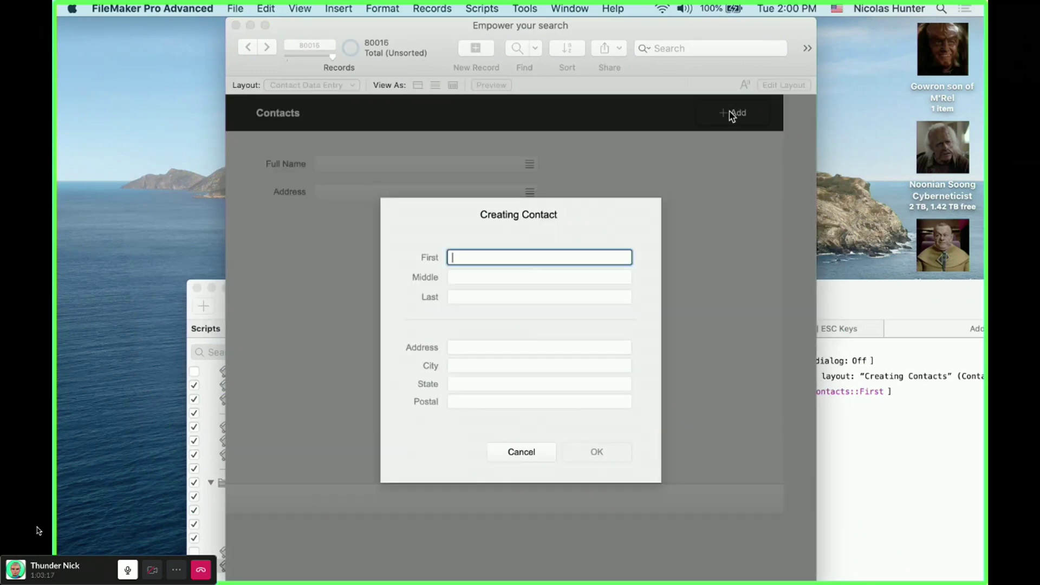
type("ssd")
left_click(496, 277)
left_click(492, 296)
type("sds")
left_click(486, 347)
type("sd")
left_click(479, 379)
type("sd")
left_click(481, 365)
type("sd")
left_click(481, 400)
type("sdsd")
key("Tab")
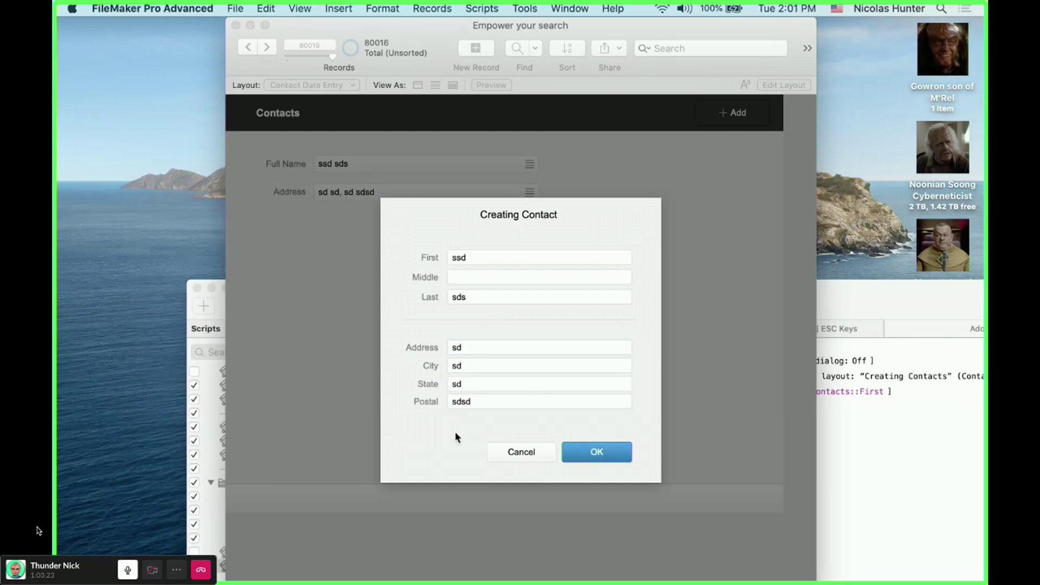
left_click(586, 453)
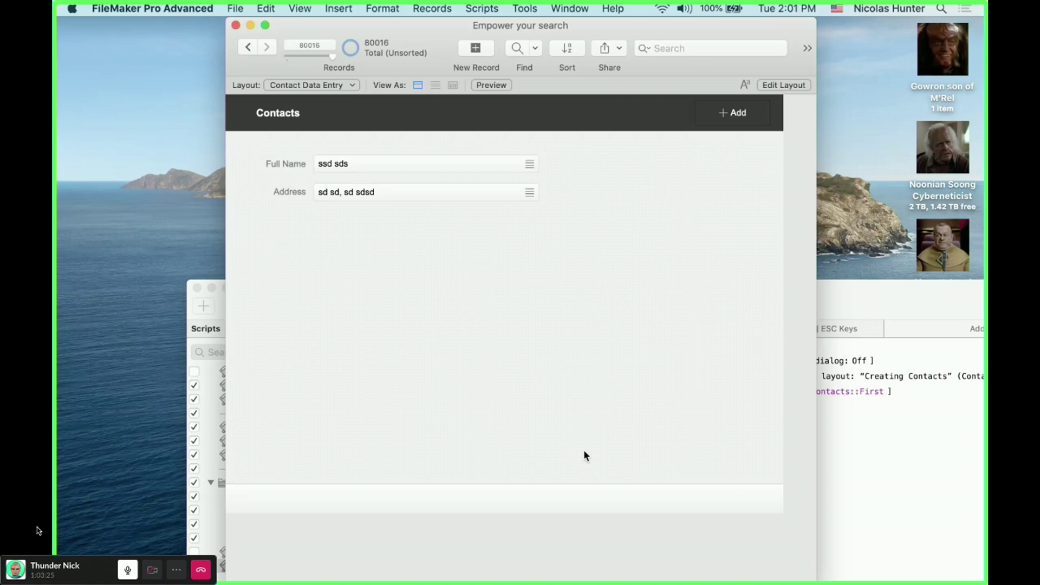
key("super+shift+s")
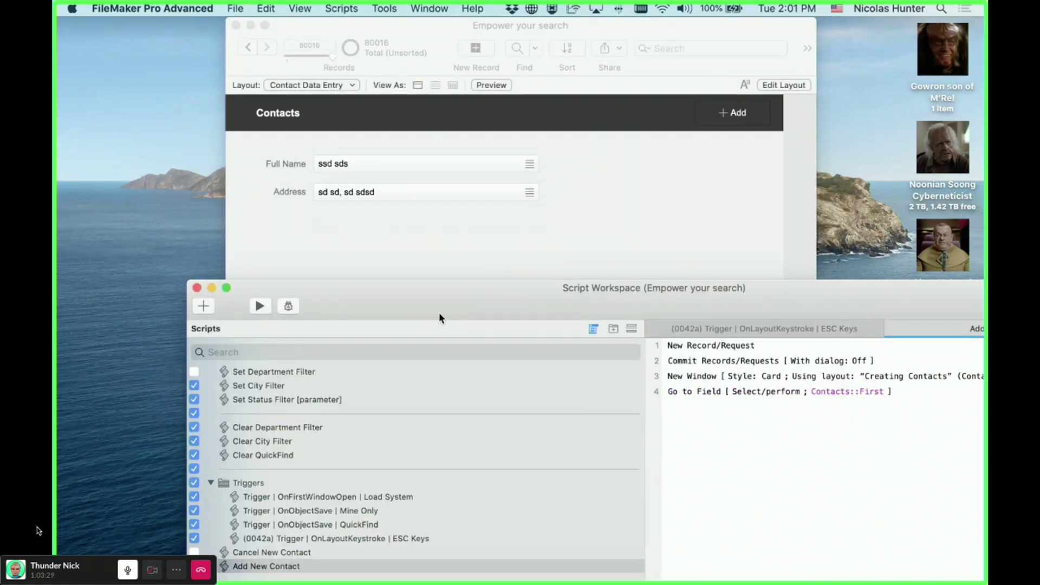
double_click(439, 318)
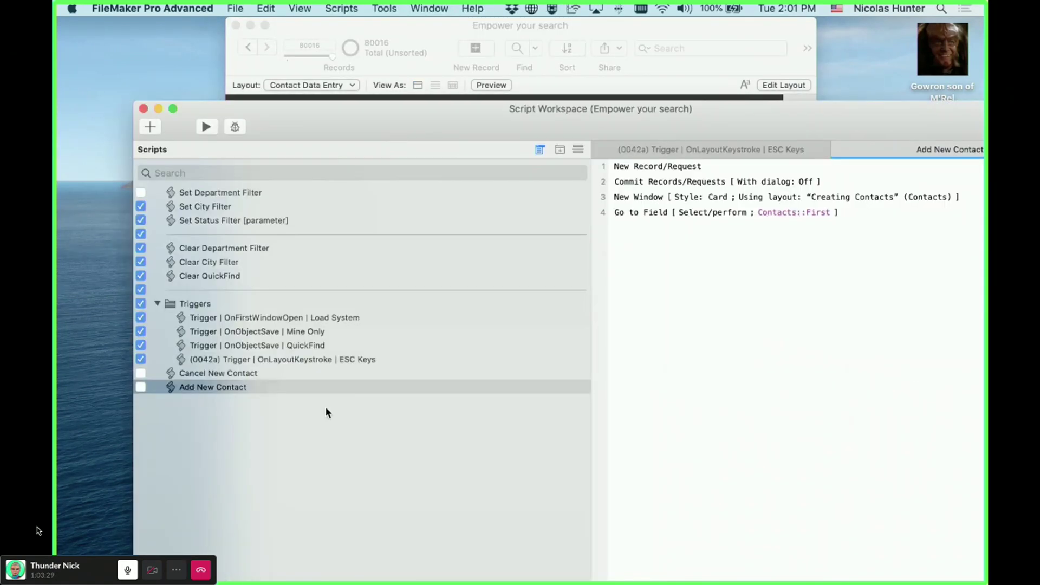
left_click_drag(670, 171, 657, 213)
left_click(303, 374)
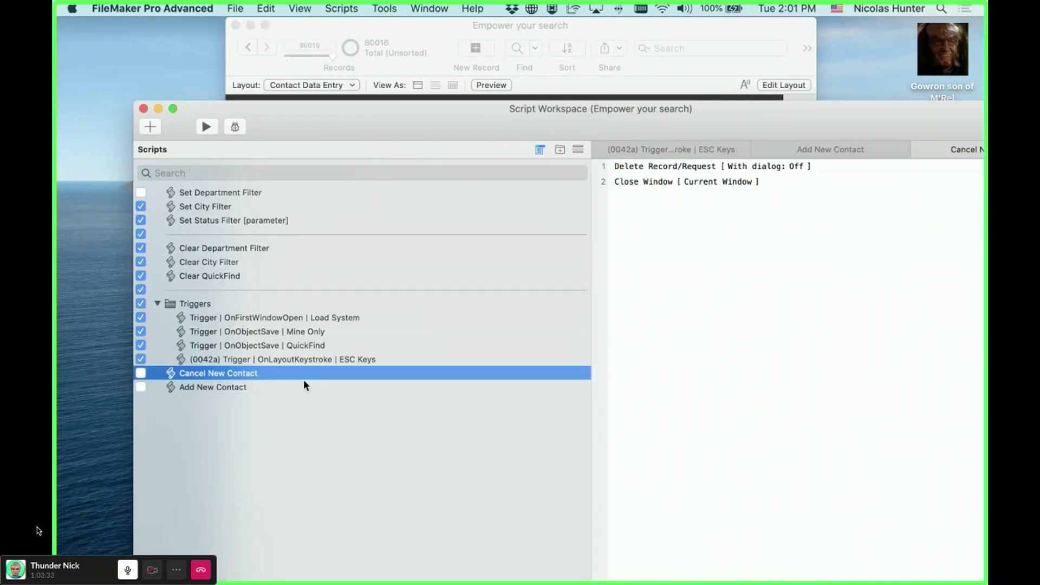
left_click_drag(645, 169, 647, 184)
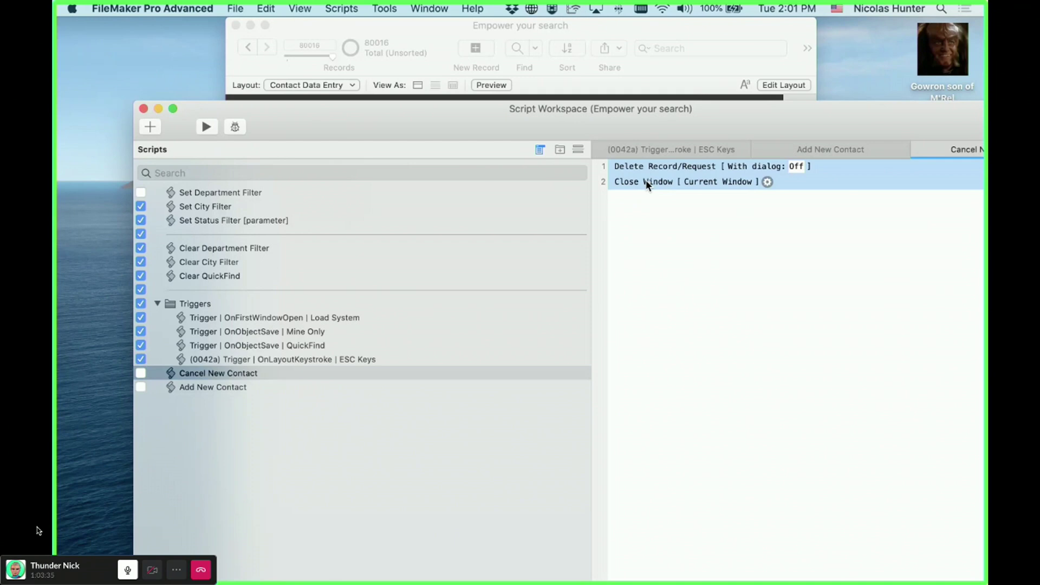
double_click(564, 121)
left_click(742, 119)
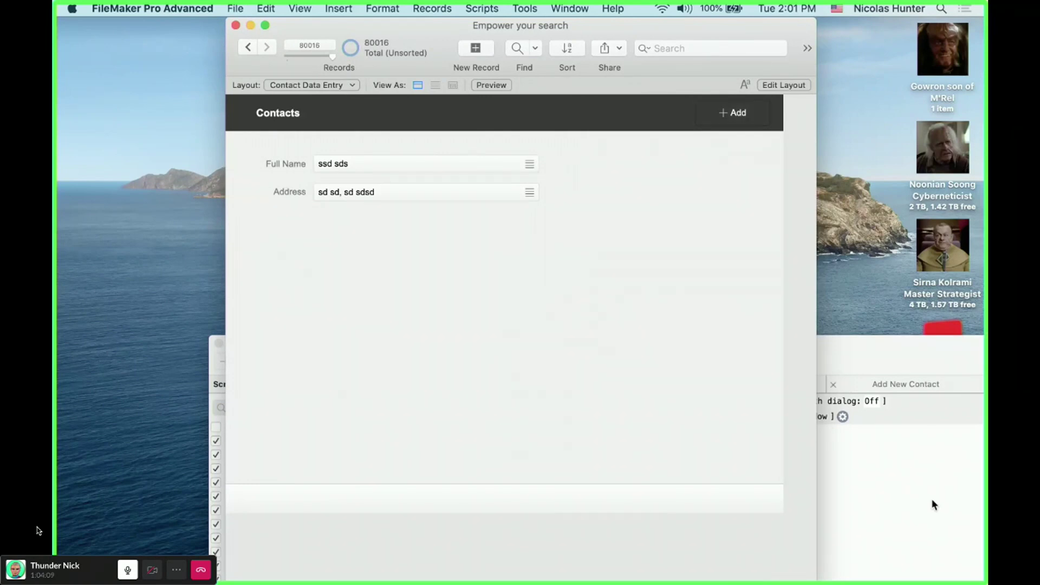
- On the Creating Contacts layout, open the OK button's Hide object when formula in the Inspector
left_click(351, 85)
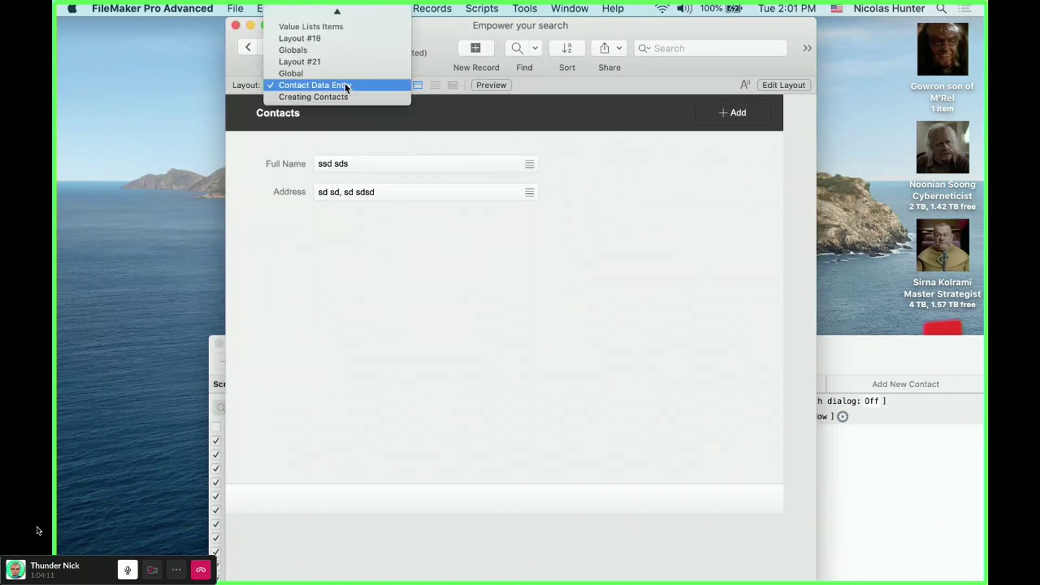
left_click(344, 98)
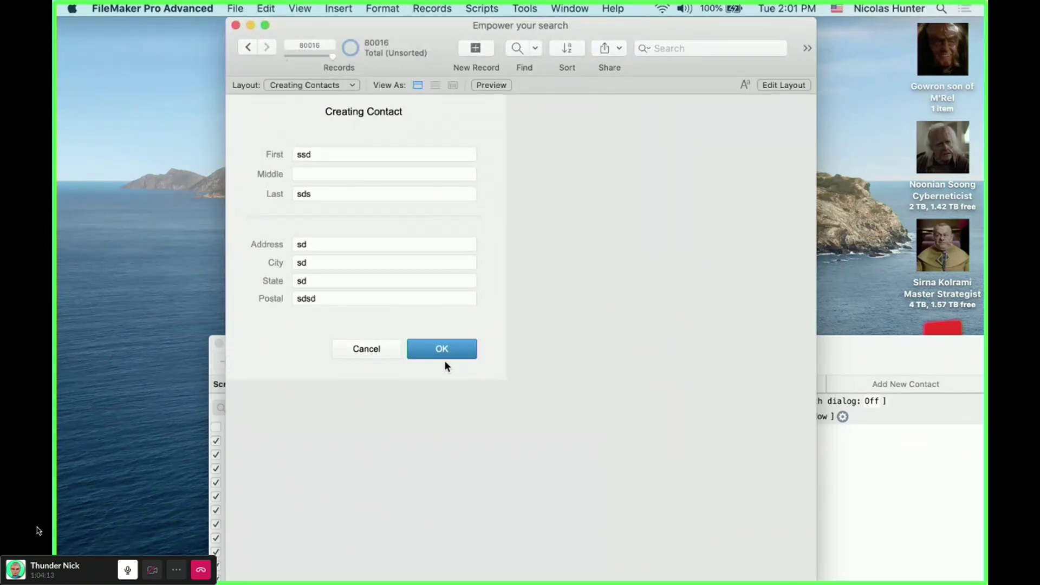
key("super+l")
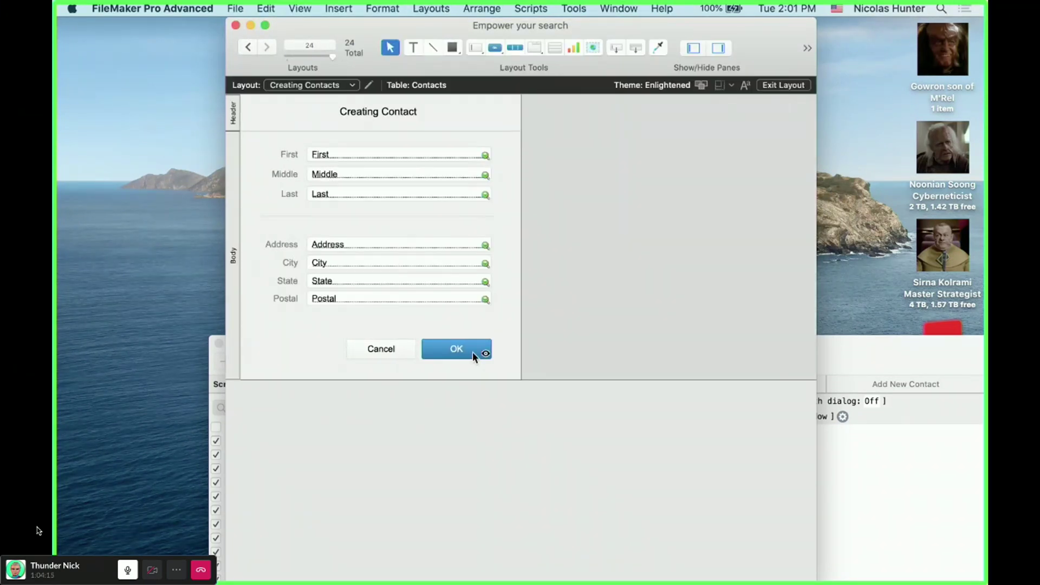
left_click(472, 352)
left_click(951, 109)
left_click(965, 395)
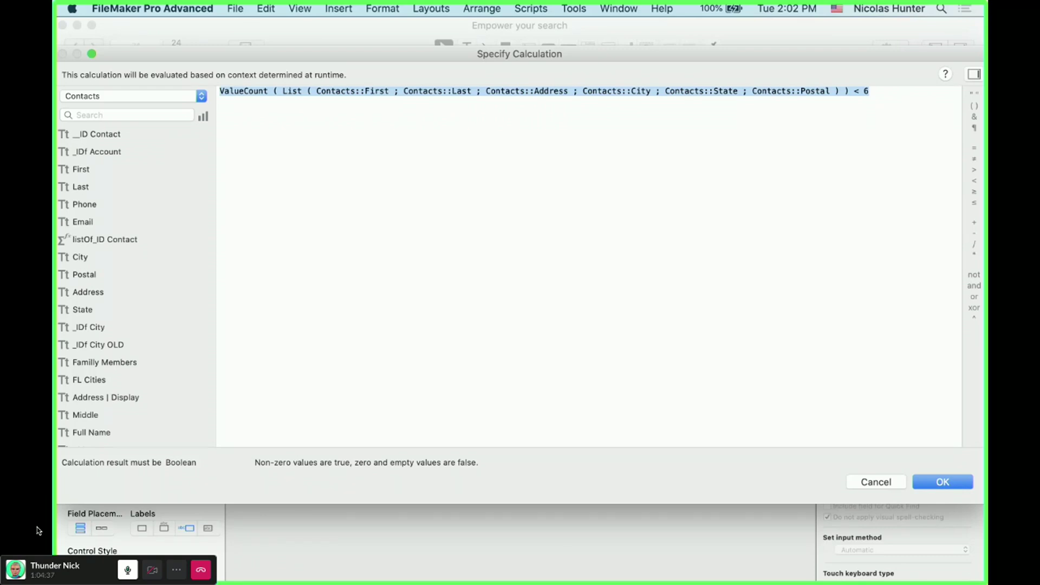
- Switch to Contact Data Entry and back to Creating Contacts, then exit the call window's full screen
key("F11")
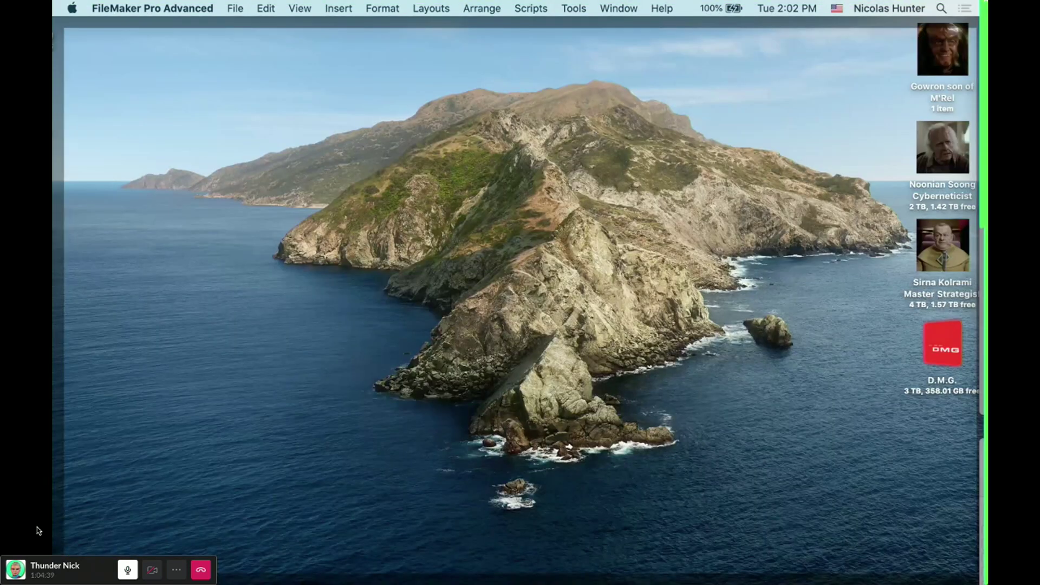
key("F11")
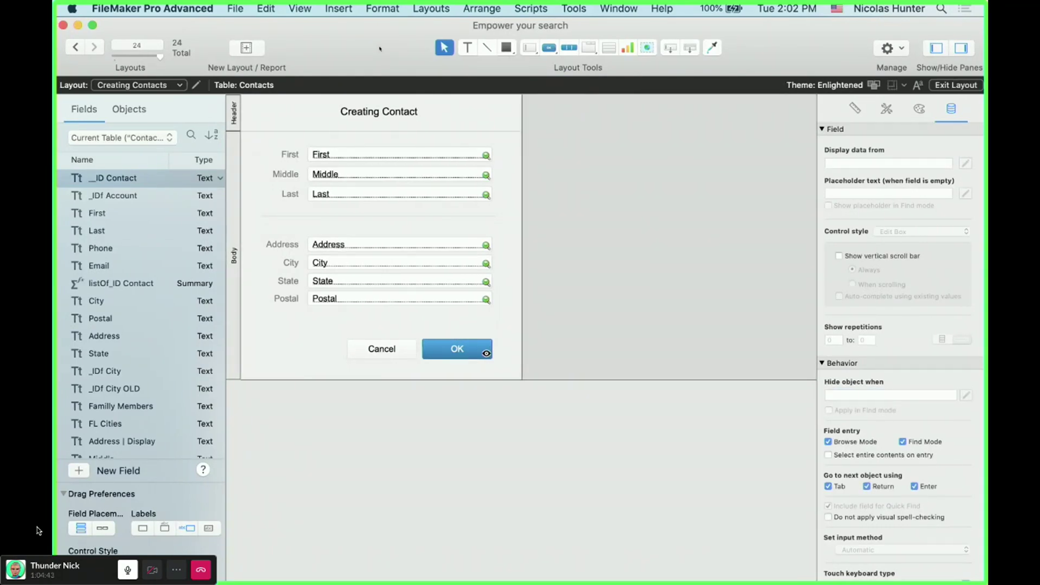
key("F11")
key("F11")
left_click(156, 93)
left_click(304, 210)
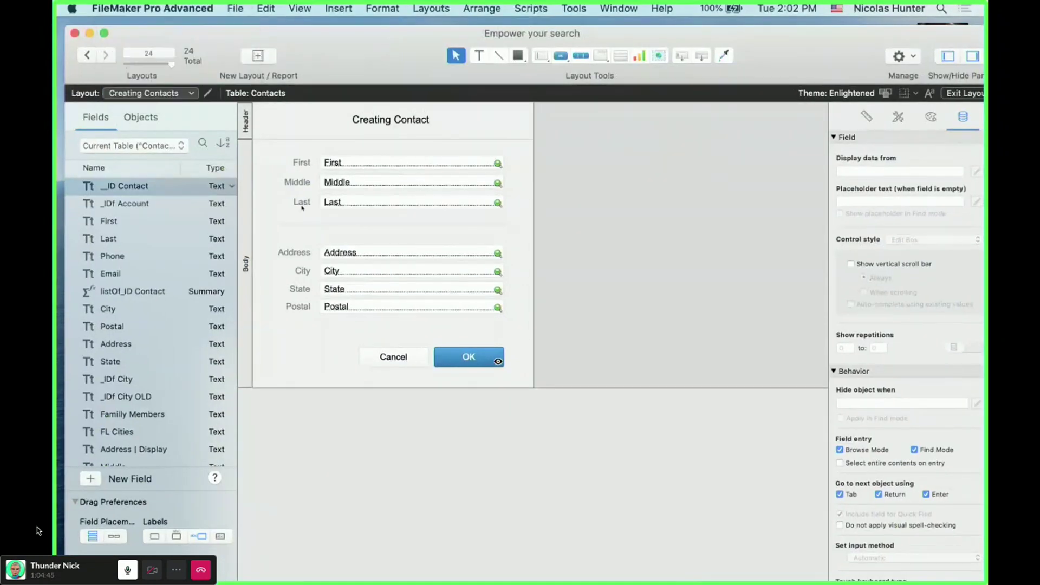
key("ctrl+Up")
left_click(163, 94)
left_click(162, 104)
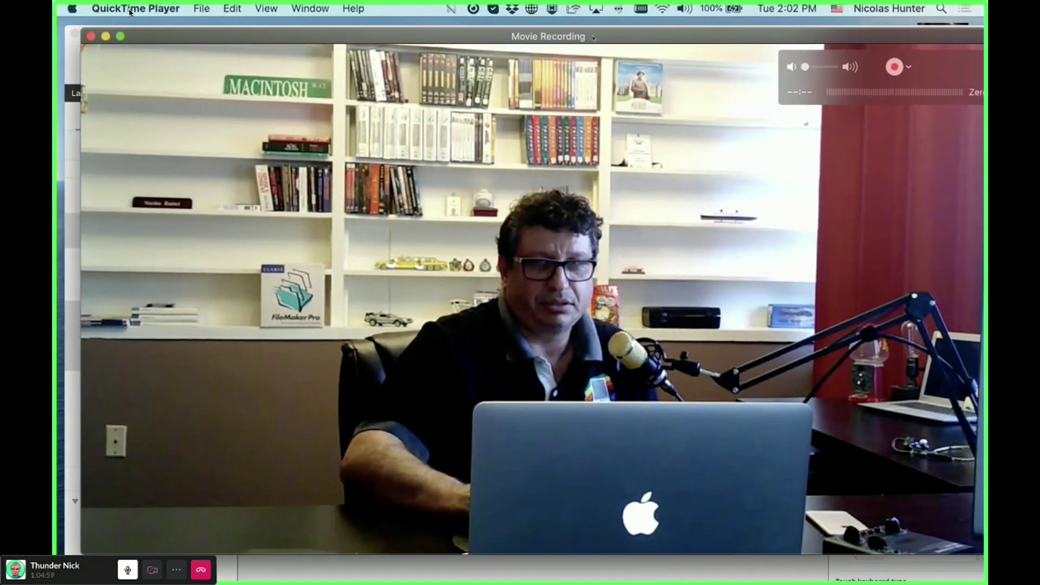
mouse_move(123, 2)
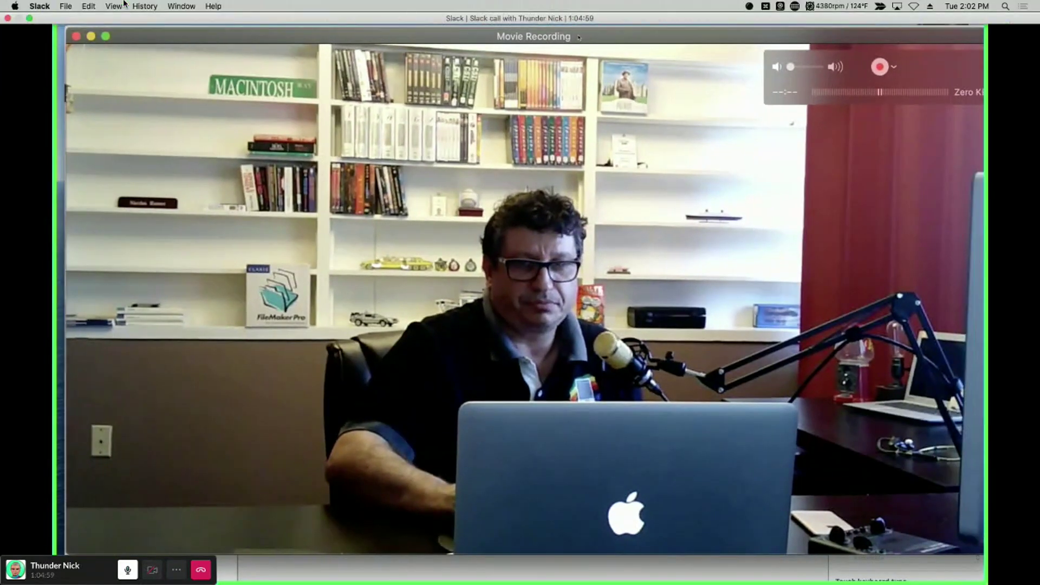
left_click(29, 18)
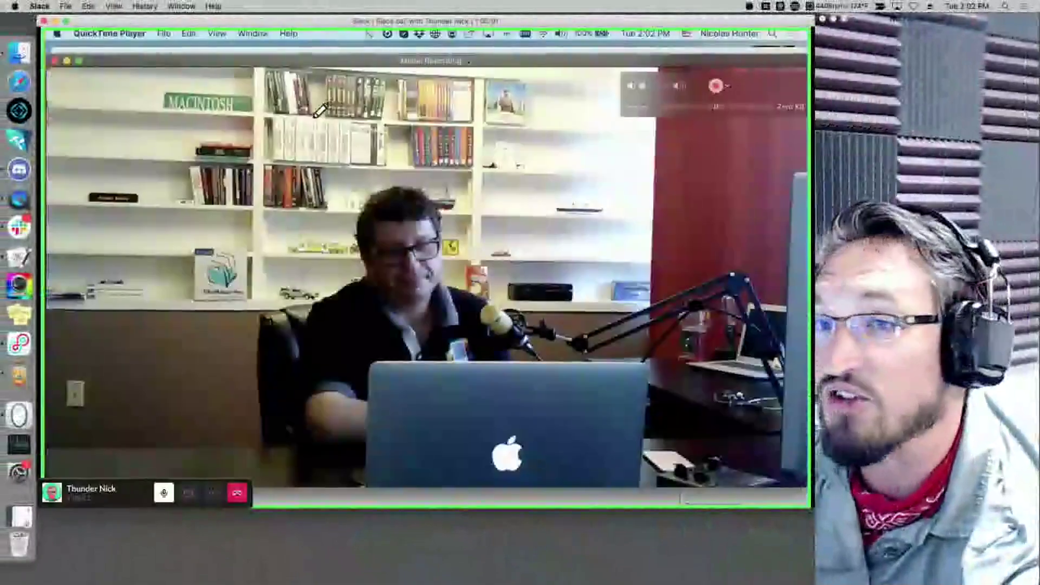
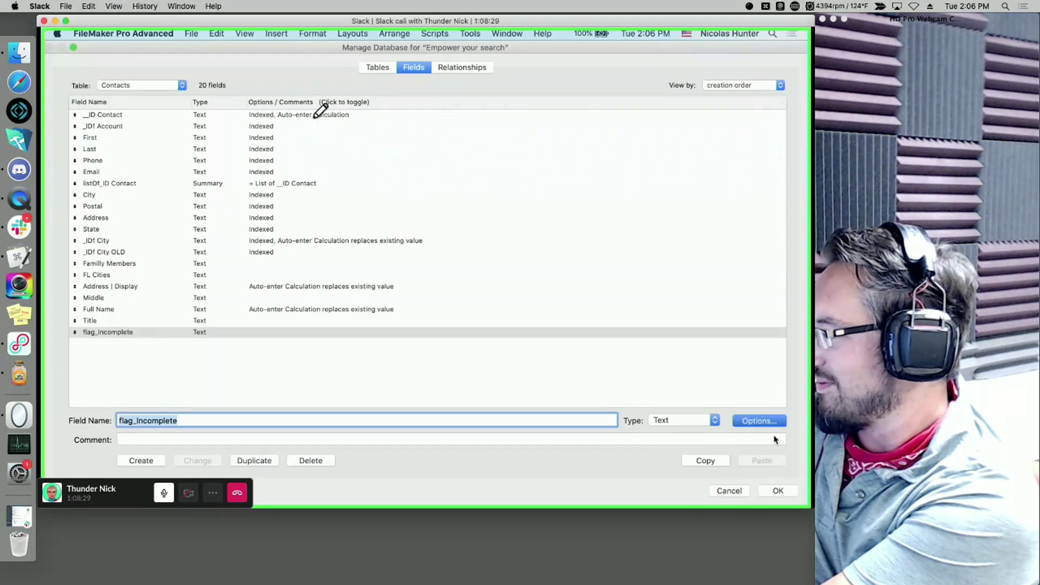
- Save the field changes, close Manage Database and select the OK button on the layout
key("Return")
left_click(777, 492)
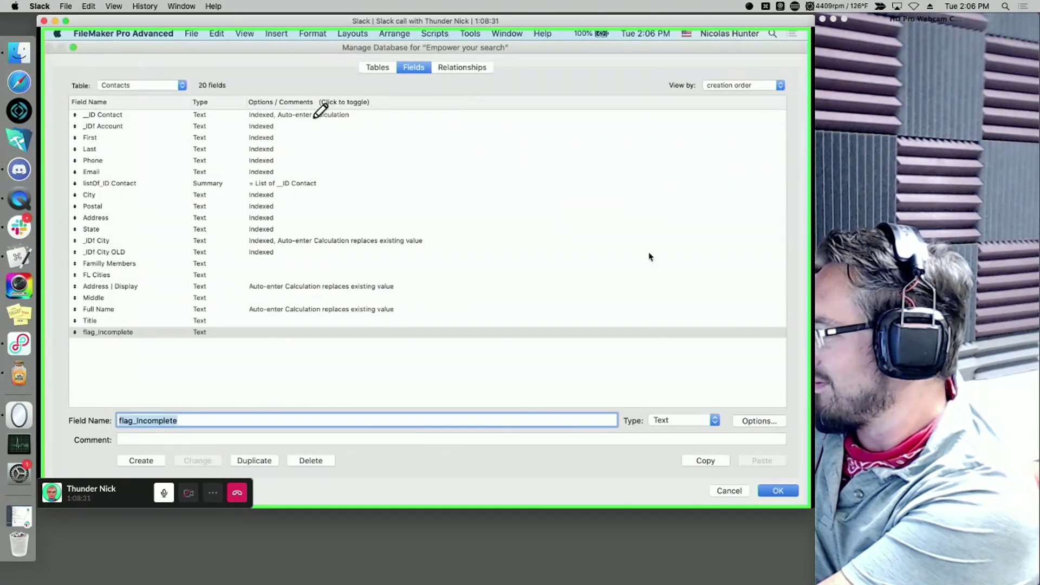
left_click(358, 320)
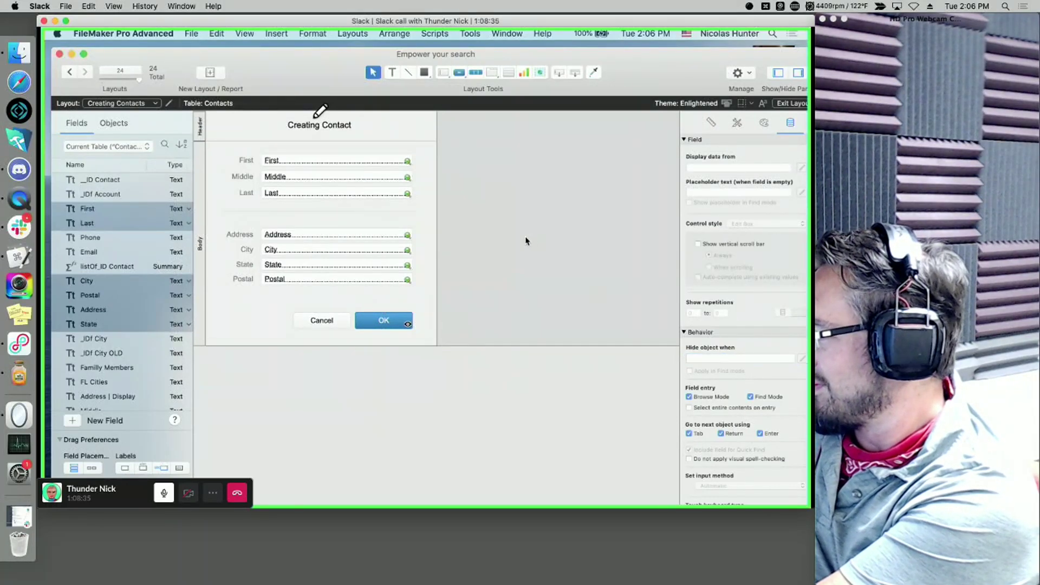
- Give flag_Incomplete the pasted ValueCount(List(...)) < 6 auto-enter calculation, allowing it to replace existing values
key("super+shift+d")
left_click(129, 333)
double_click(129, 333)
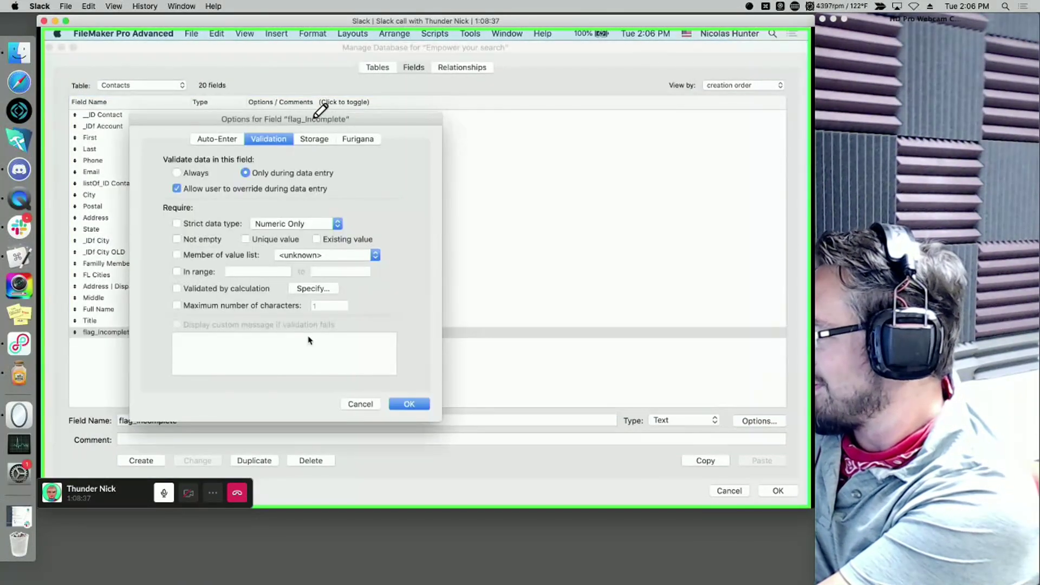
left_click(217, 139)
left_click(287, 322)
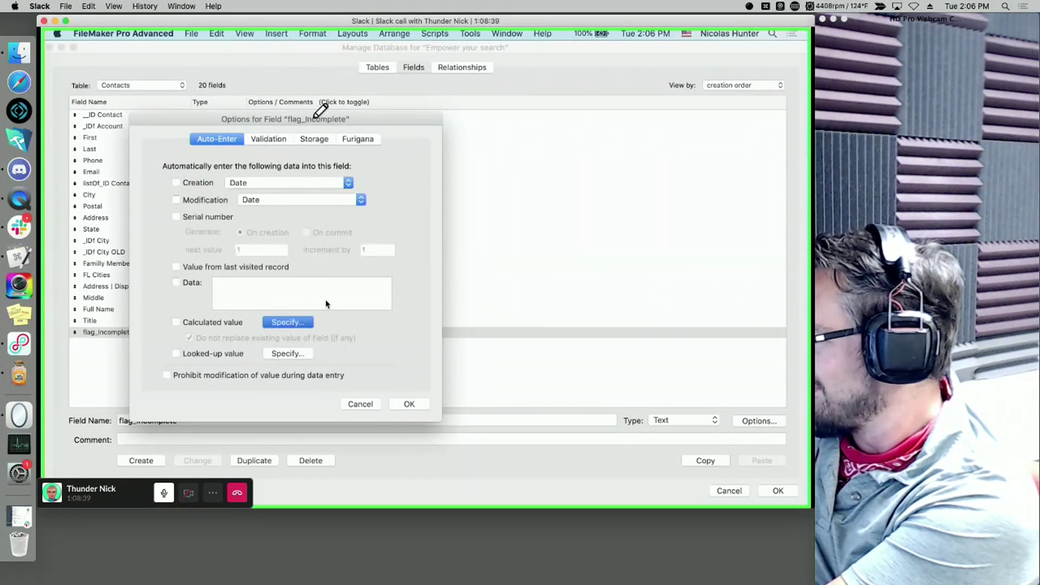
type("ValueCount ( List ( Contacts::First ; Contacts::Last ; Contacts::Address ; Contacts::City ; Contacts::State ; Contacts::Postal ) ) < 6")
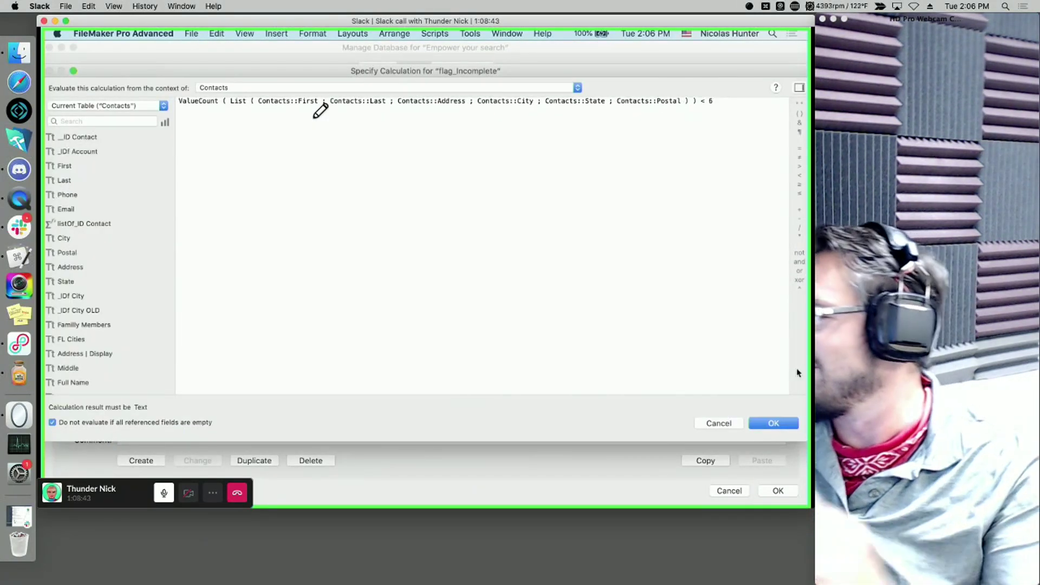
left_click(773, 423)
left_click(245, 338)
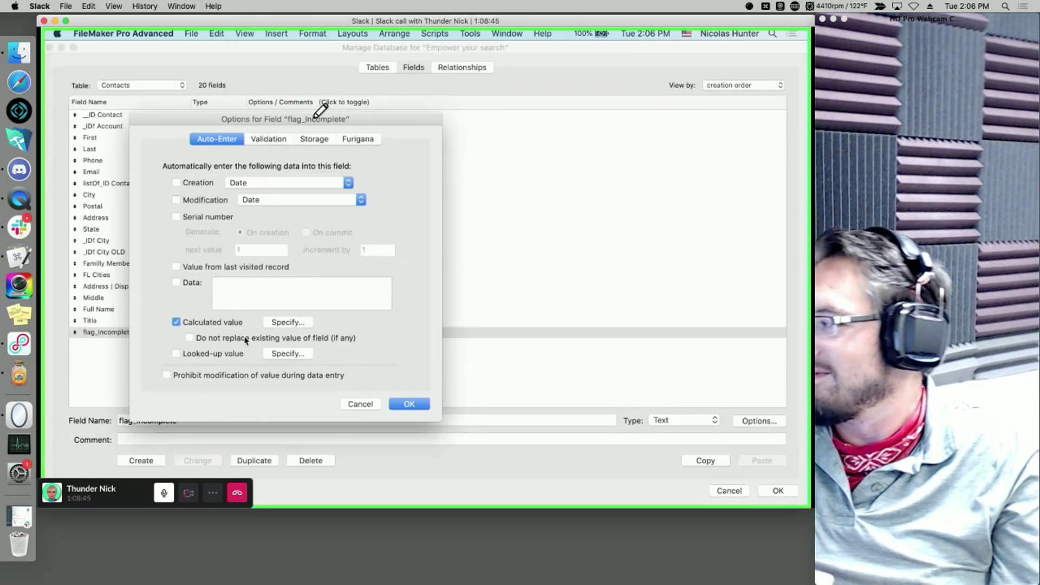
left_click(419, 405)
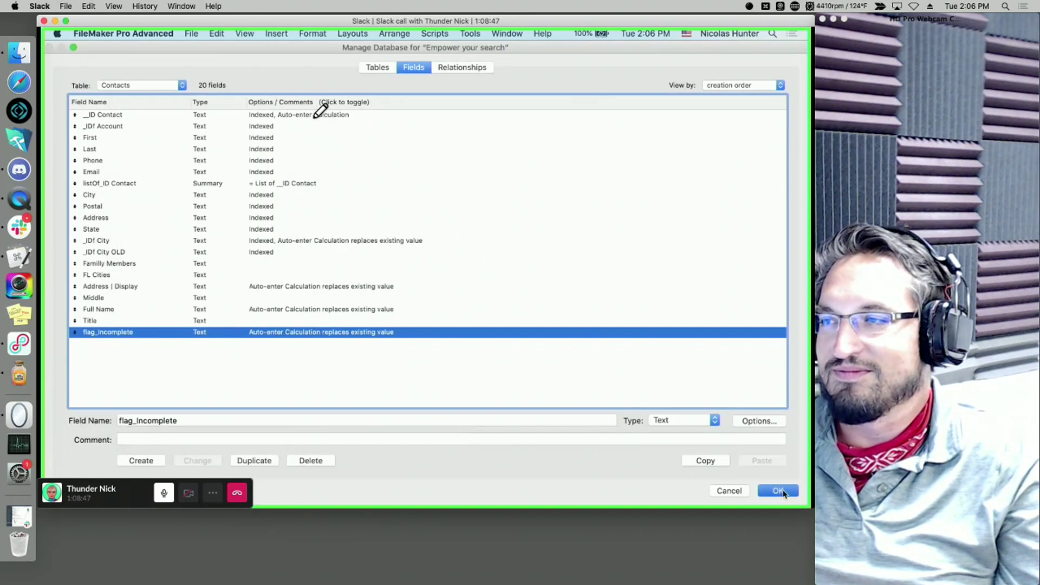
key("Return")
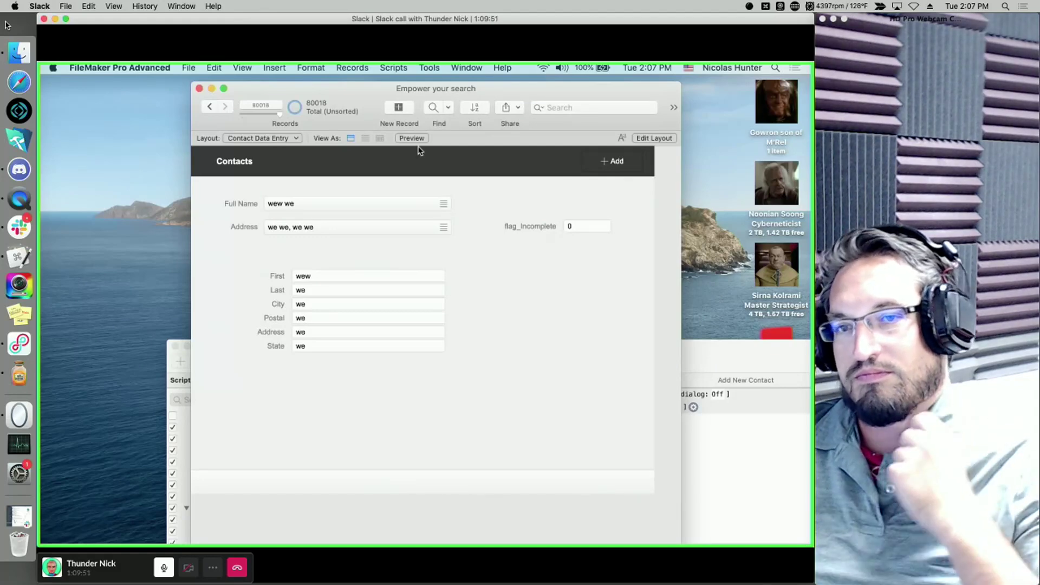
- Find the contacts whose flag_Incomplete equals 1
left_click(581, 225)
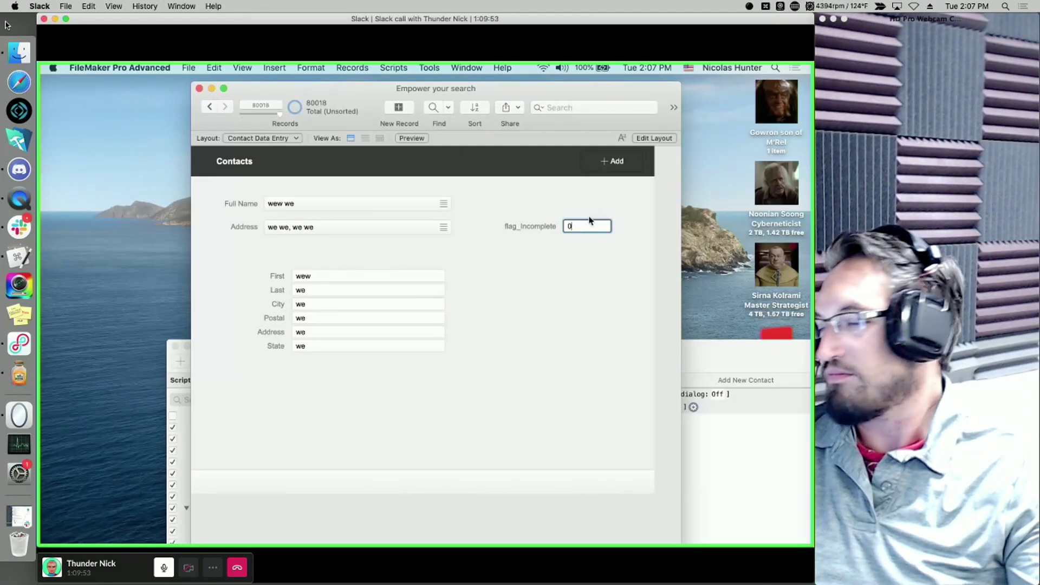
key("super+f")
type("1")
key("Tab")
left_click(523, 107)
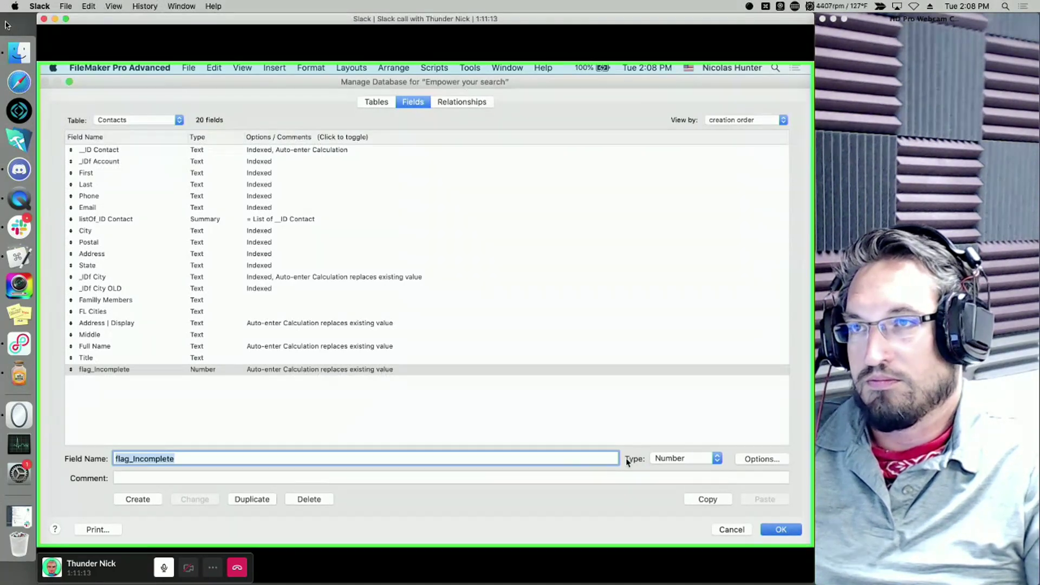
- Format flag_Incomplete as Boolean Yes/No on the layout, then return to Browse mode
left_click(780, 529)
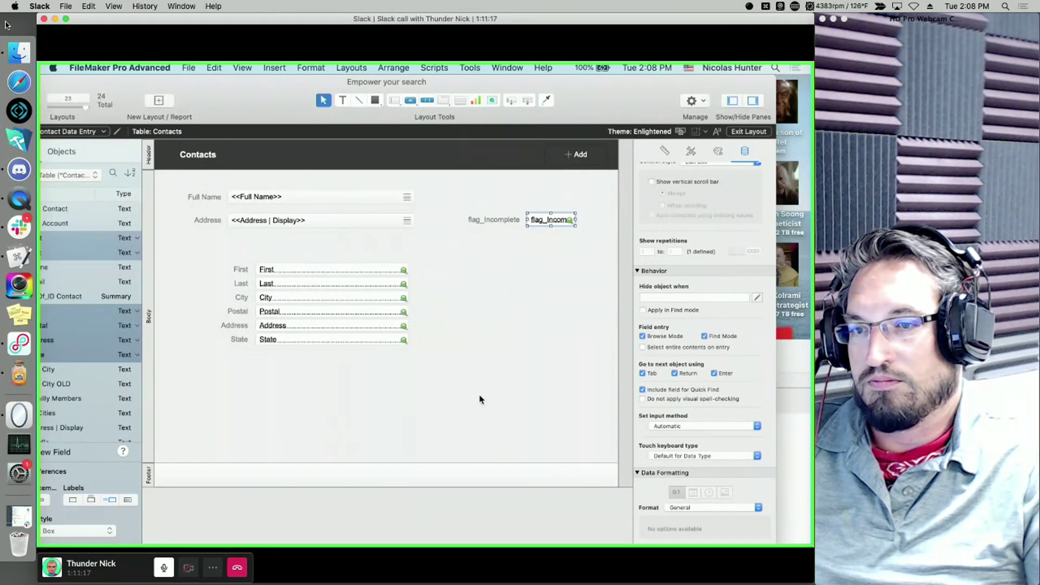
left_click(704, 508)
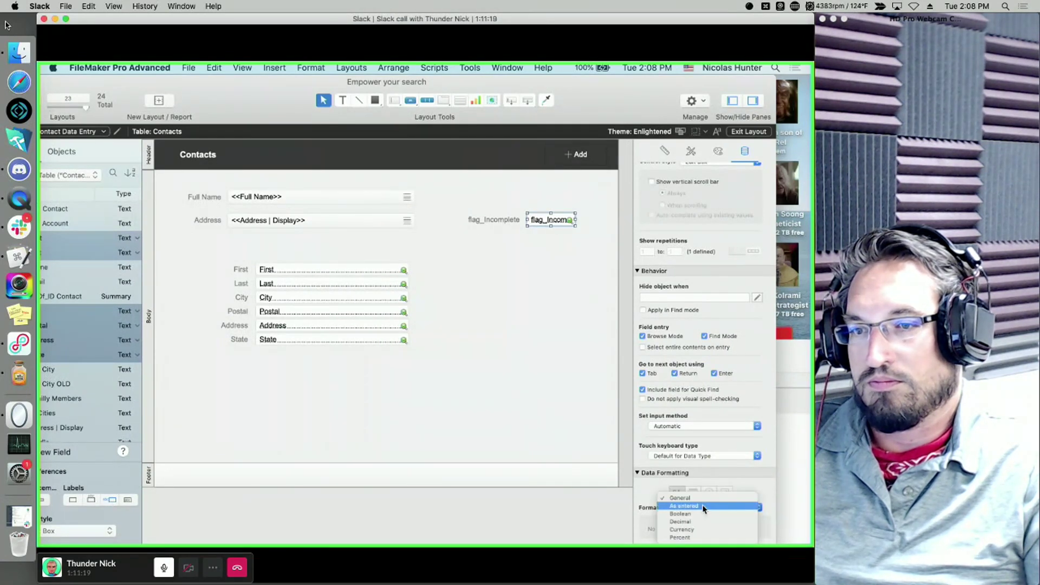
left_click(704, 515)
scroll(382, 401, "down", 8)
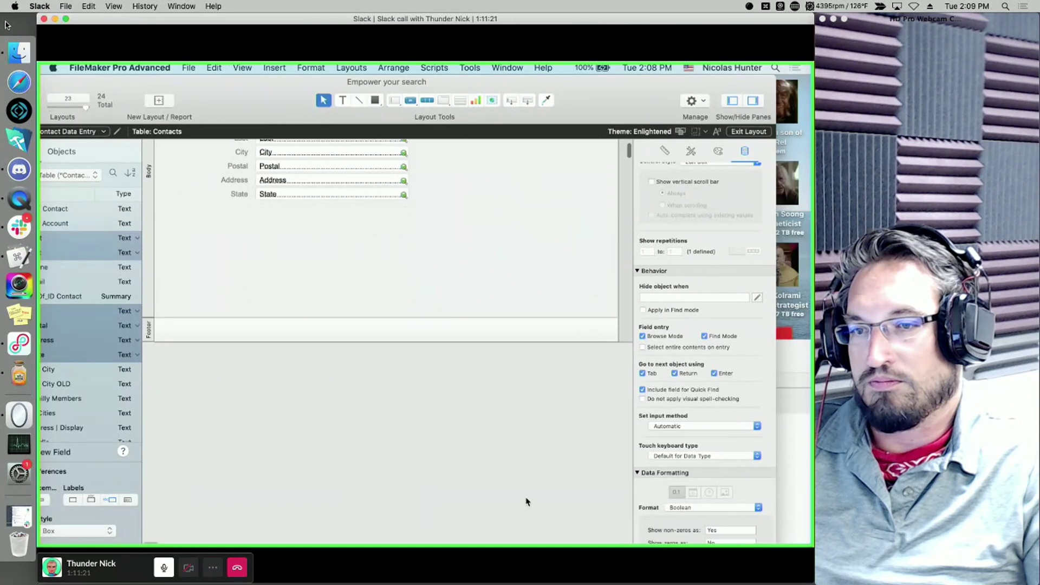
scroll(676, 533, "down", 2)
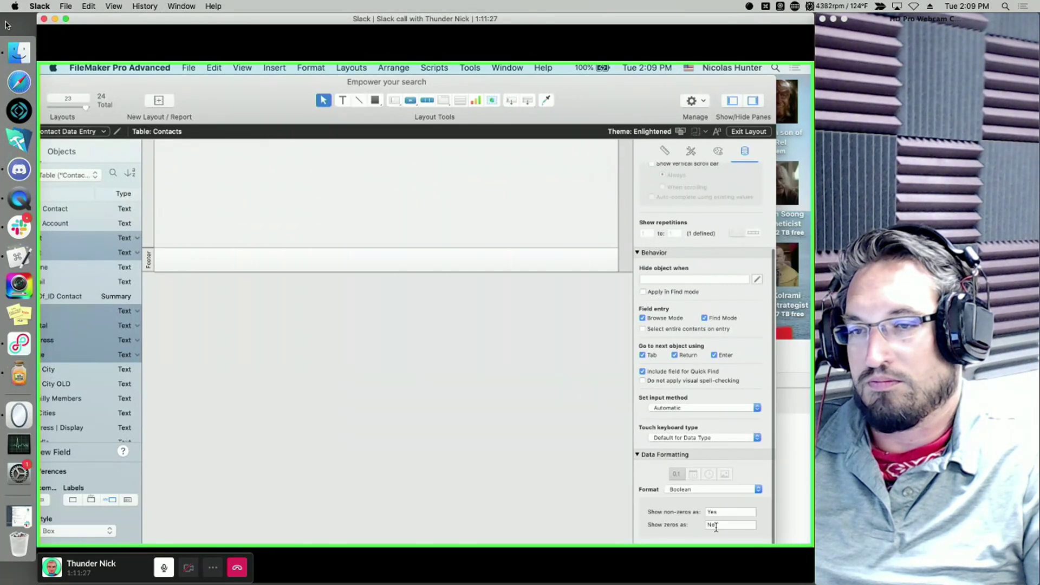
scroll(420, 262, "up", 8)
left_click(484, 282)
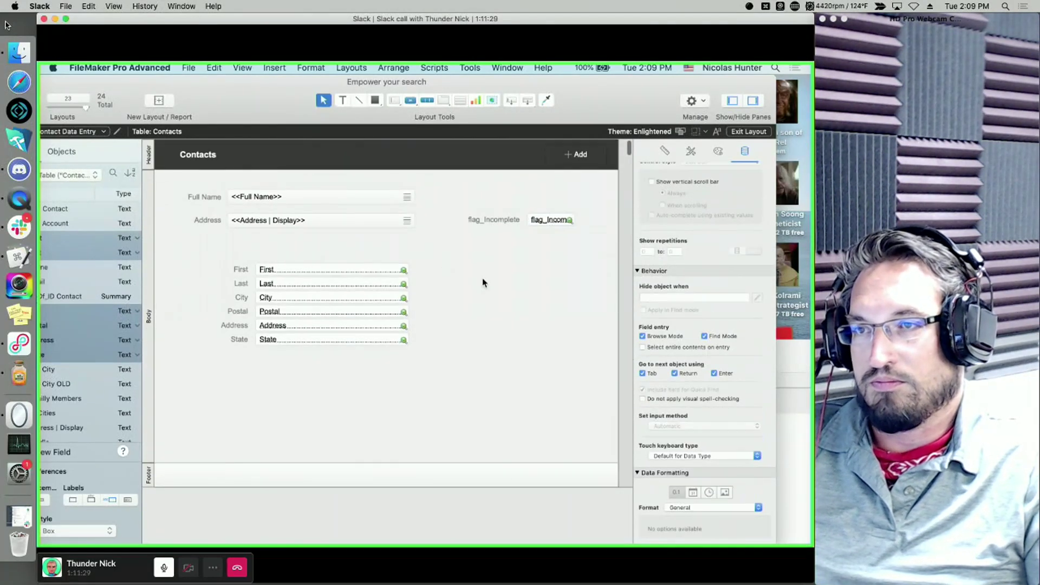
key("super+b")
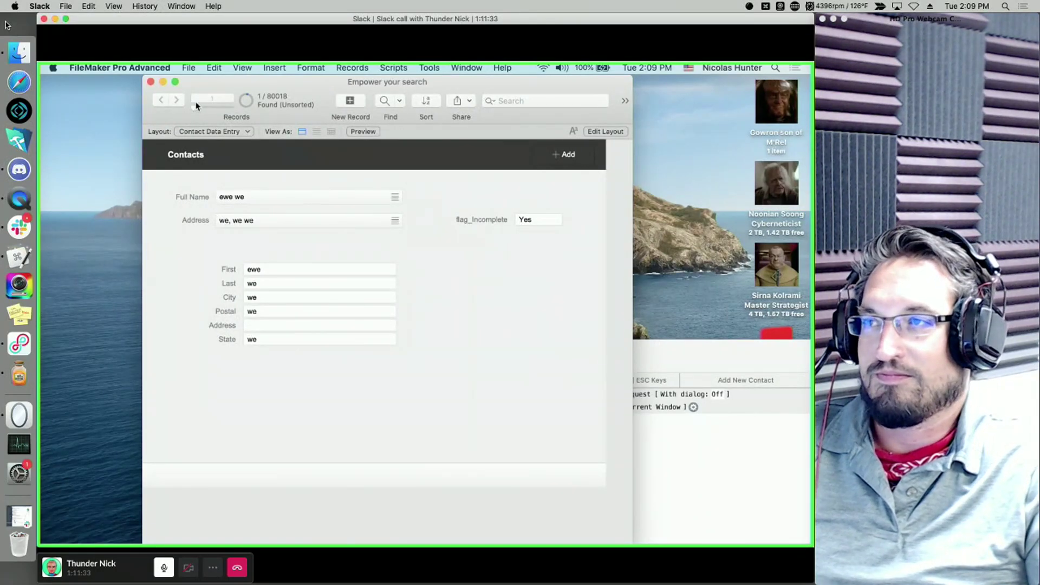
- Move three contacts ahead and enter 0 in that record's flag_Incomplete
left_click(177, 100)
left_click(176, 99)
left_click(177, 100)
left_click(543, 220)
type("0")
left_click(536, 260)
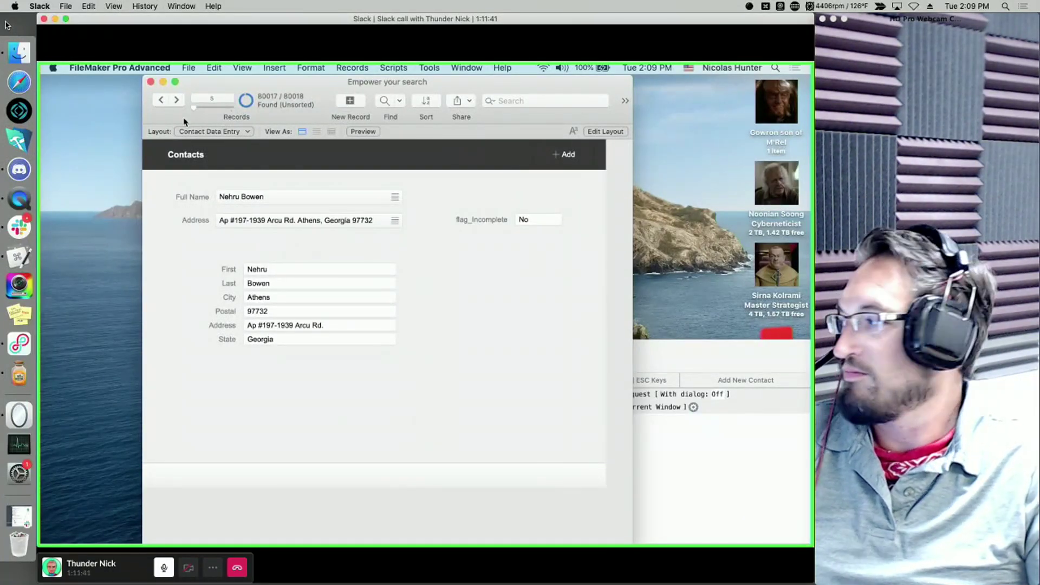
- Go back one record, check its flag_Incomplete field, and reopen Manage Database with Cmd+Shift+D
left_click(161, 100)
left_click(546, 218)
left_click(530, 265)
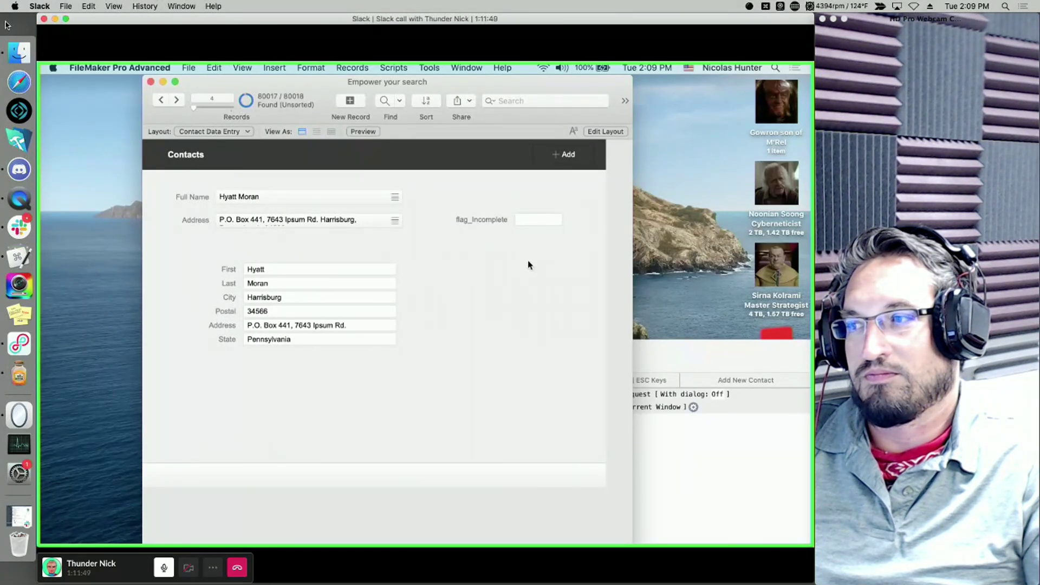
left_click(533, 220)
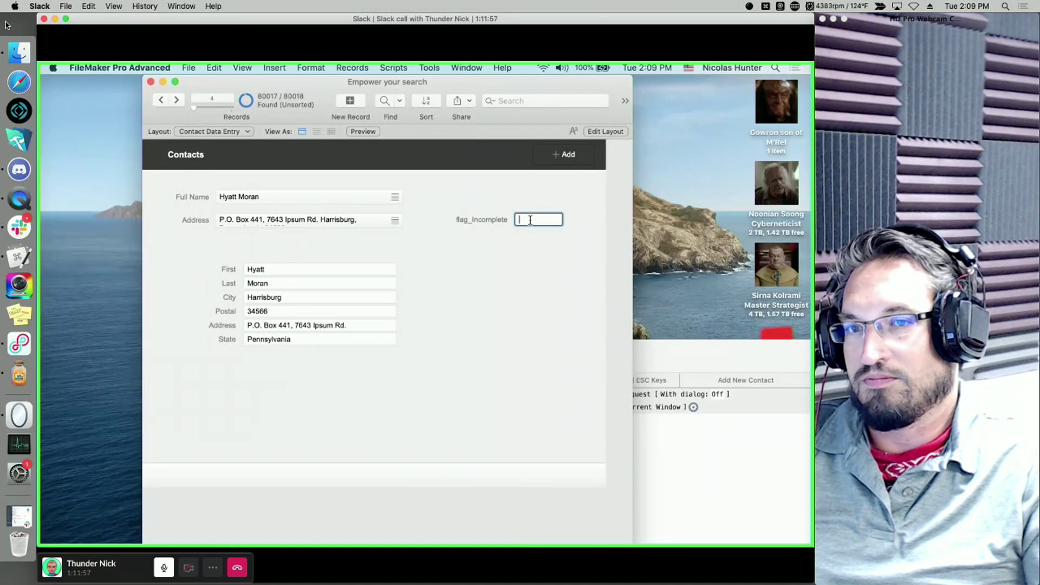
key("super+shift+d")
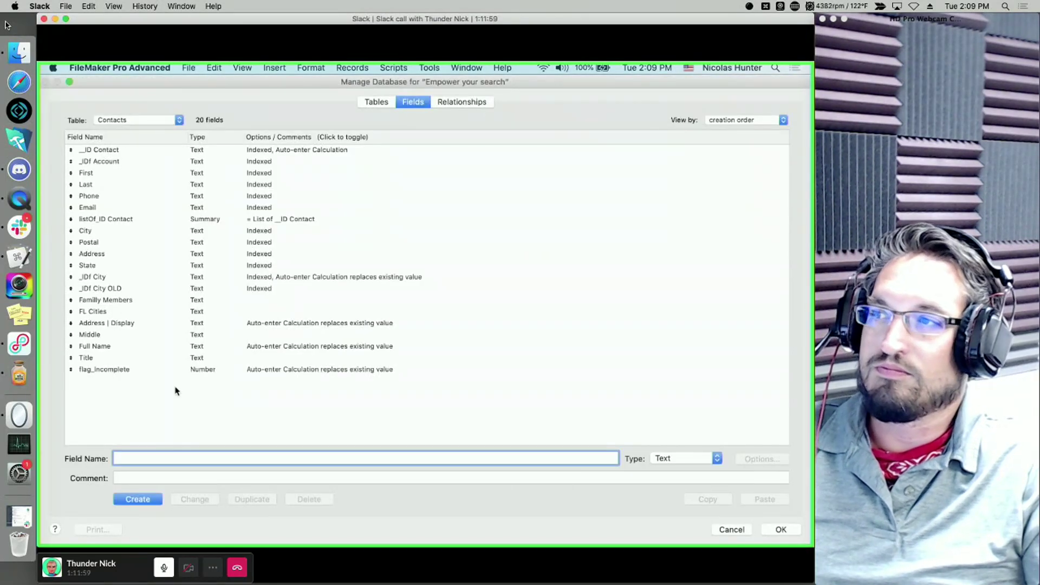
- Review flag_Incomplete's ValueCount < 6 auto-enter calculation, then close it
double_click(192, 374)
left_click(281, 358)
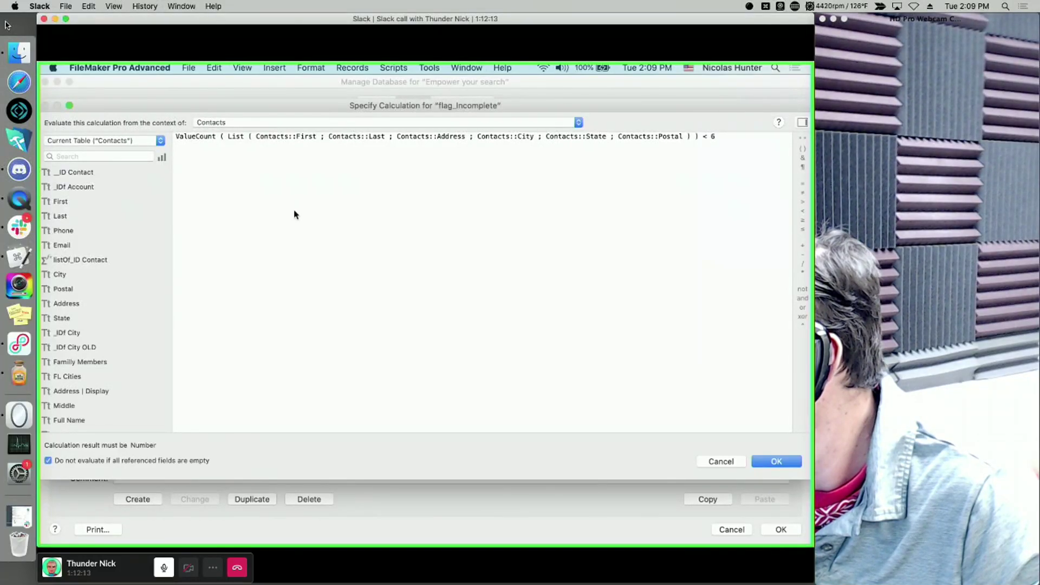
key("Return")
key("Return")
key("Return")
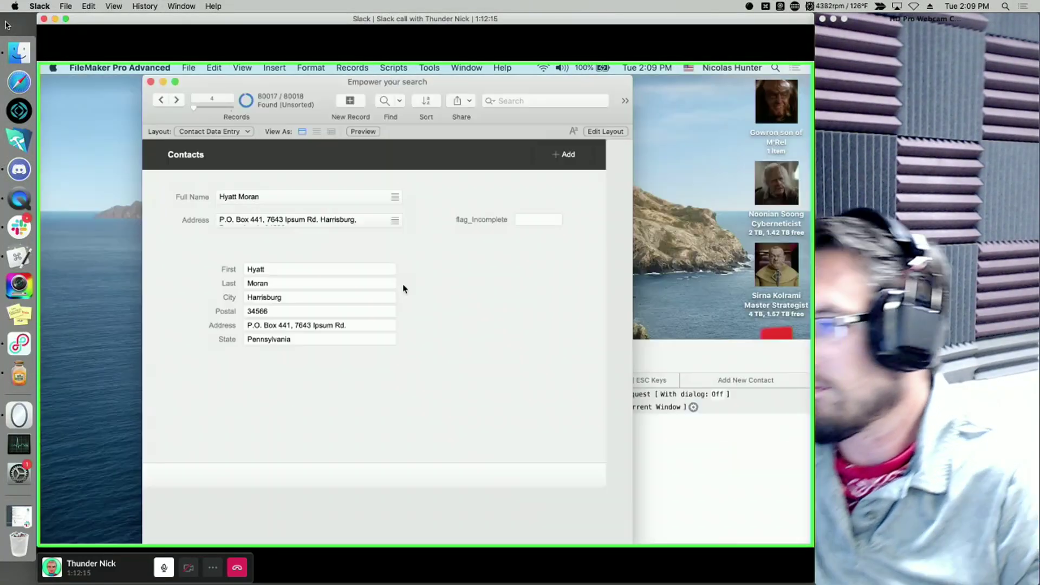
- Commit the current record's flag_Incomplete and step forward four contacts
left_click(537, 219)
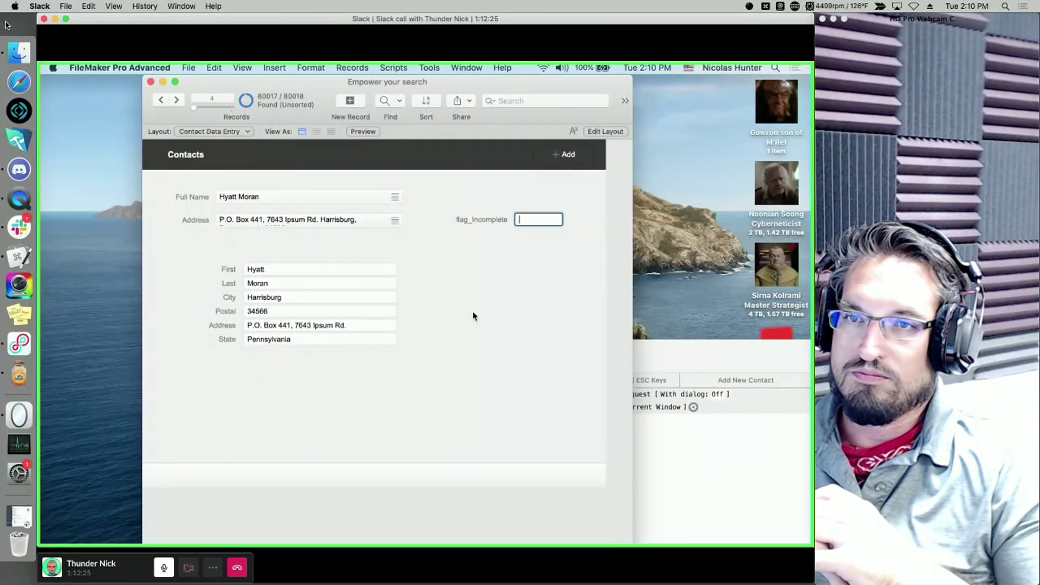
left_click(552, 207)
left_click(174, 102)
left_click(174, 101)
left_click(174, 101)
left_click(174, 101)
- Step back to record 1 of the found set and check its blank flag_Incomplete
left_click(161, 101)
left_click(162, 101)
left_click(161, 101)
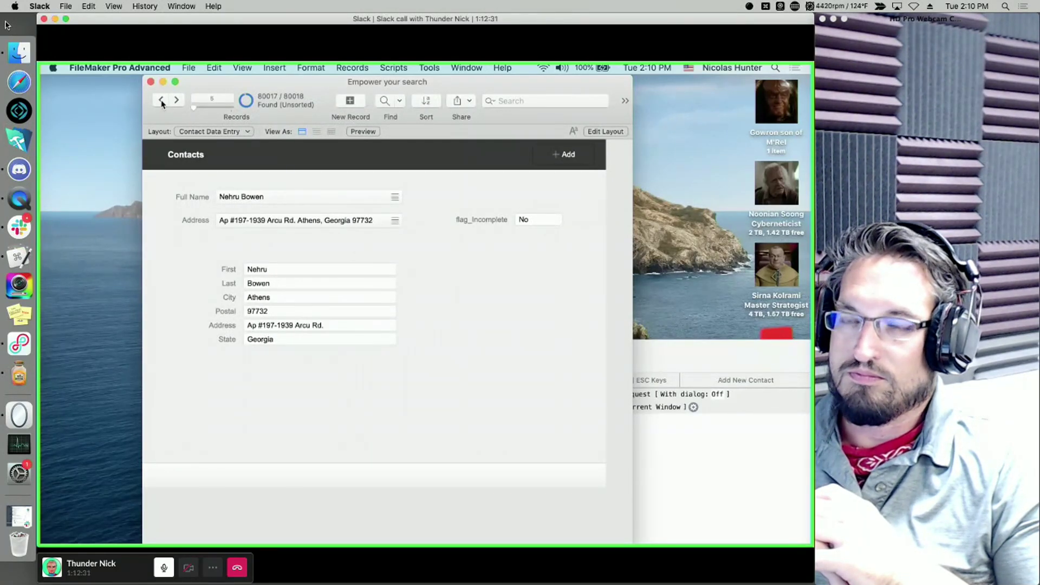
left_click(162, 101)
left_click(161, 101)
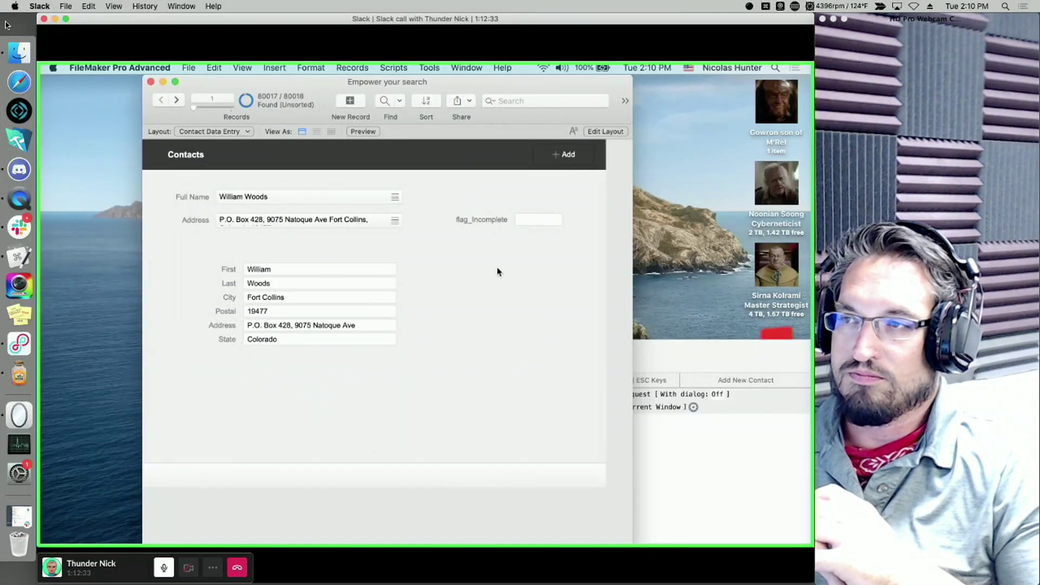
left_click(525, 225)
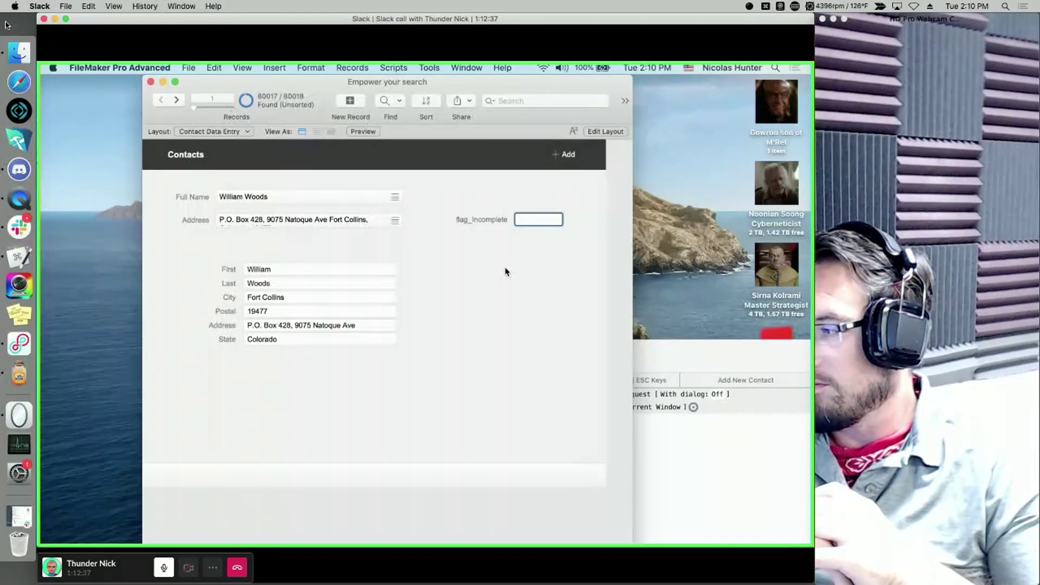
left_click(499, 296)
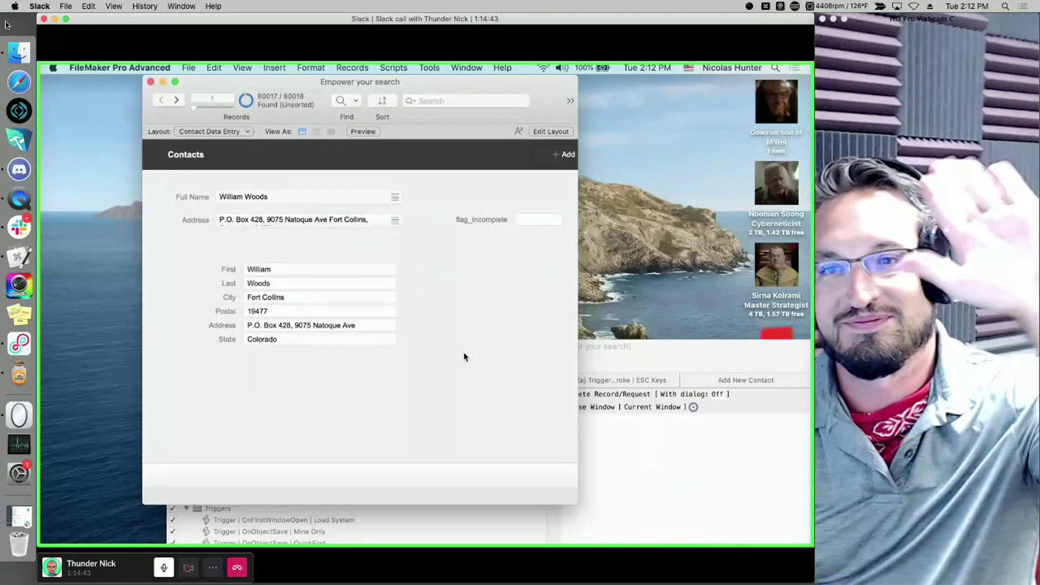
- Switch to QuickTime Player showing the Twitch_Closing_Credits.mov 'Thanks for watching!' video
key("super+Tab")
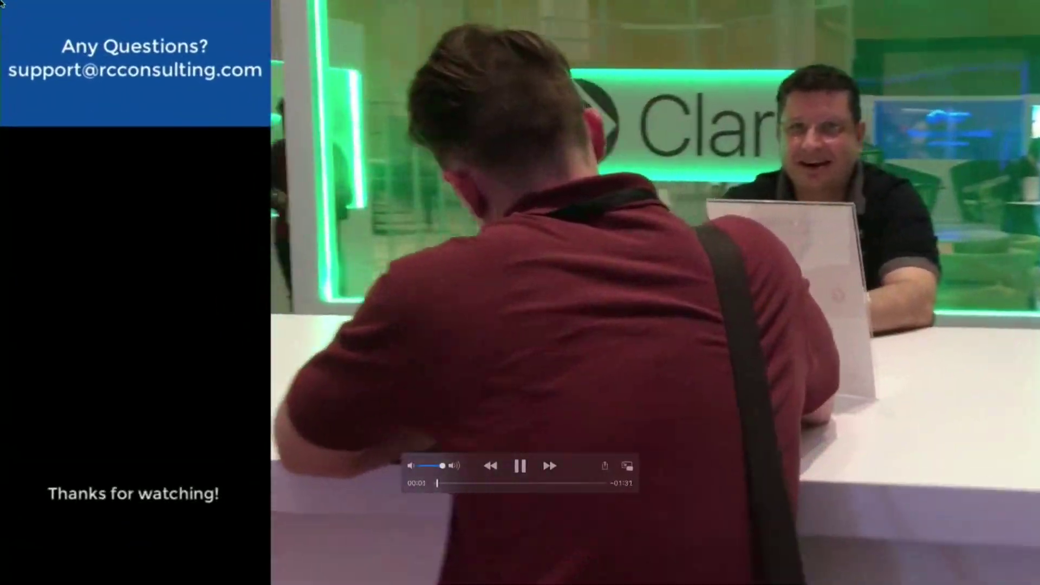
mouse_move(6, 5)
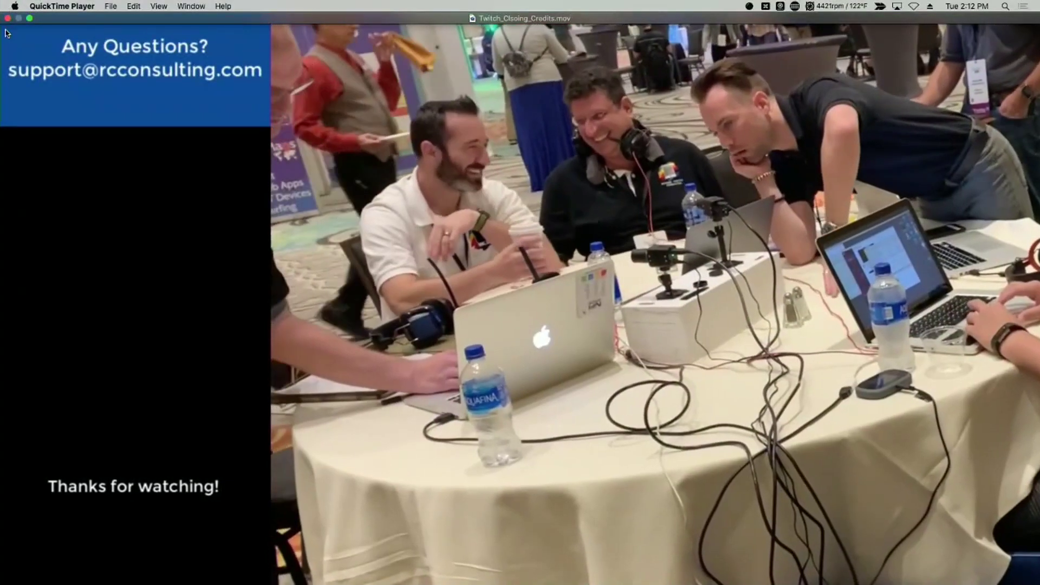
mouse_move(4, 69)
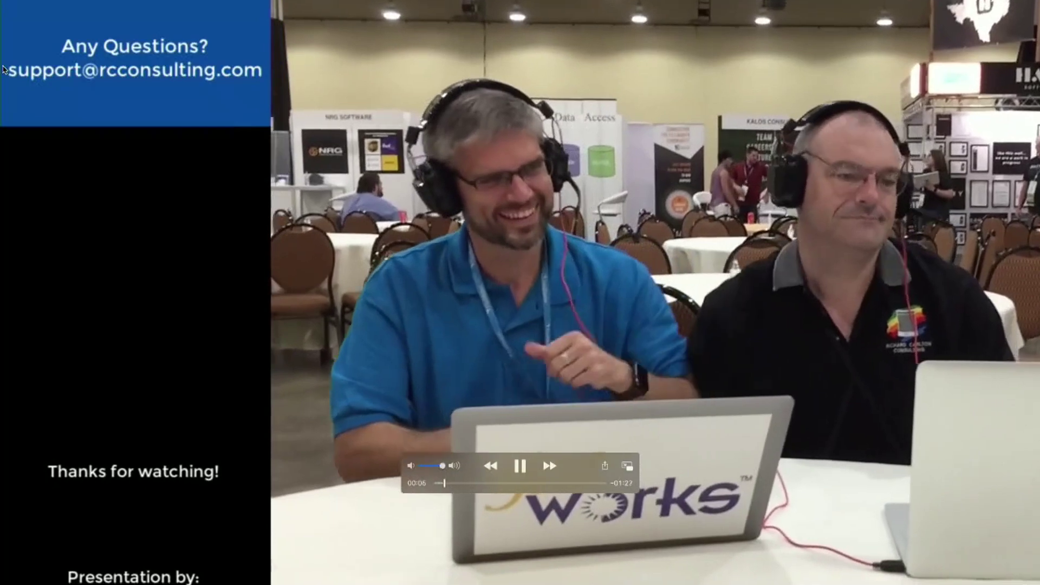